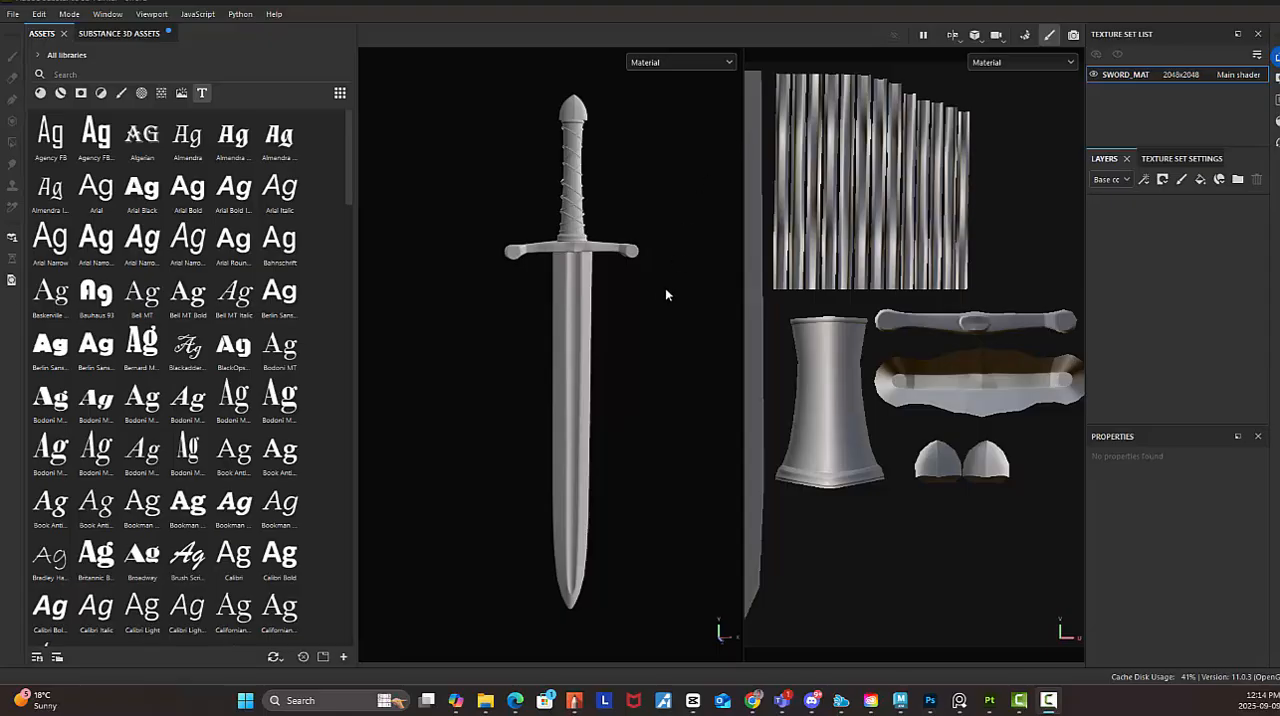
alt+drag(670, 260, 665, 334)
alt+middle_drag(665, 334, 669, 308)
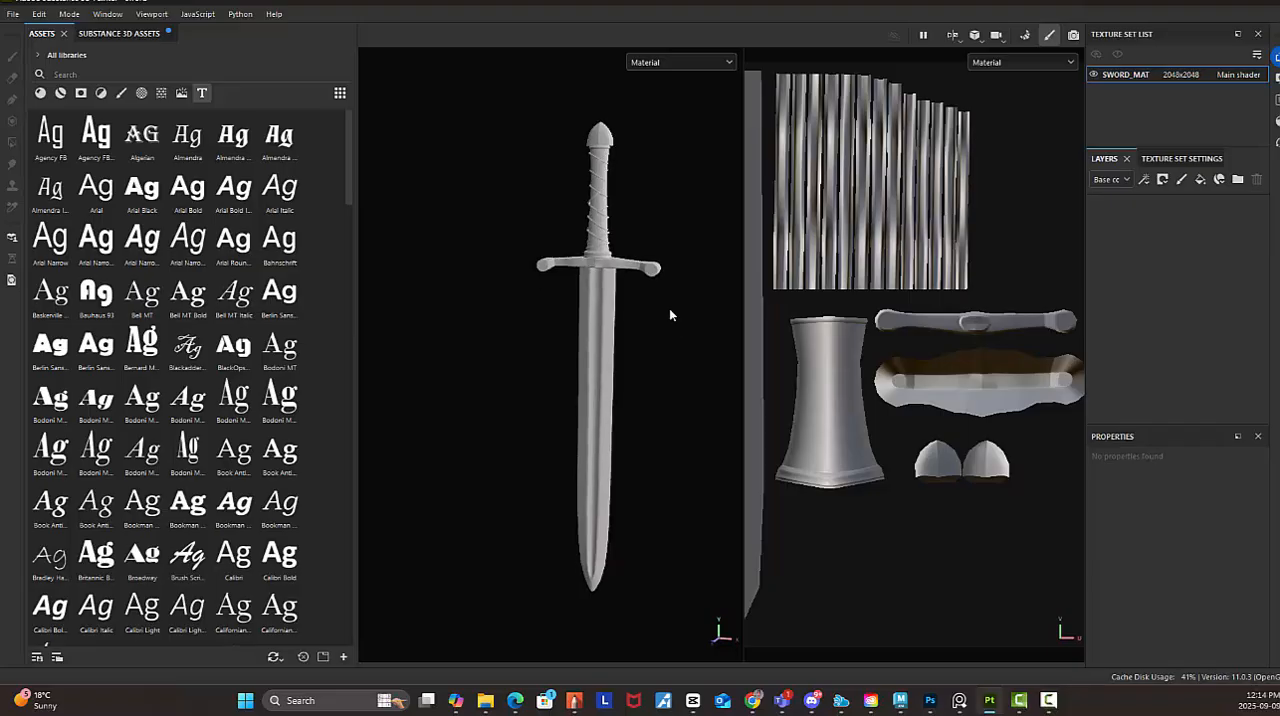
alt+middle_drag(714, 289, 674, 301)
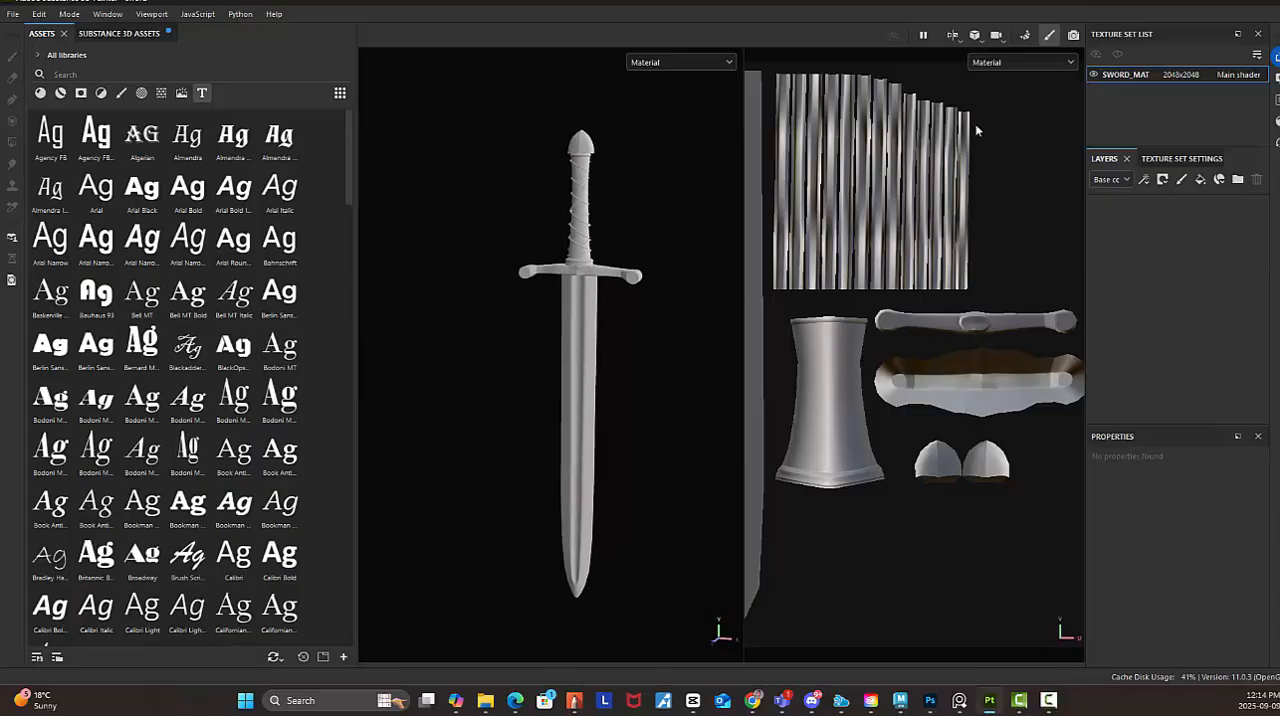
click(347, 699)
click(370, 459)
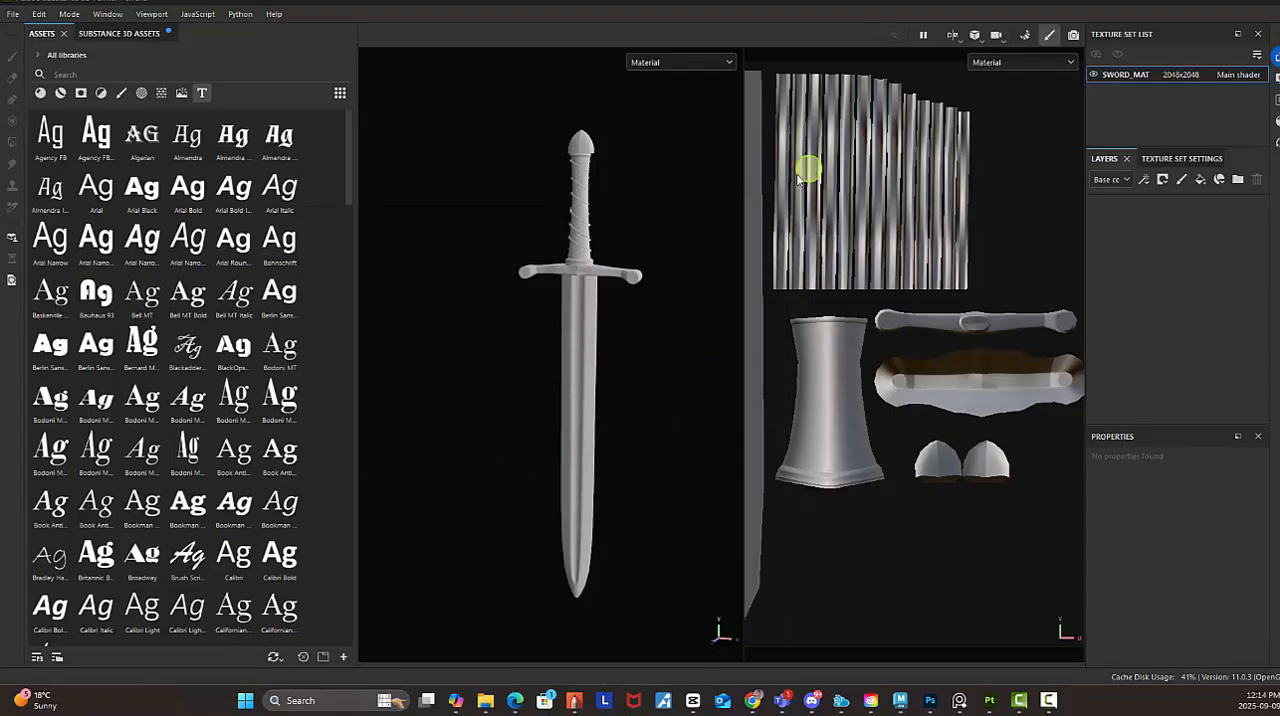
Switch the viewport layout to 3D only and frame the whole sword
click(954, 38)
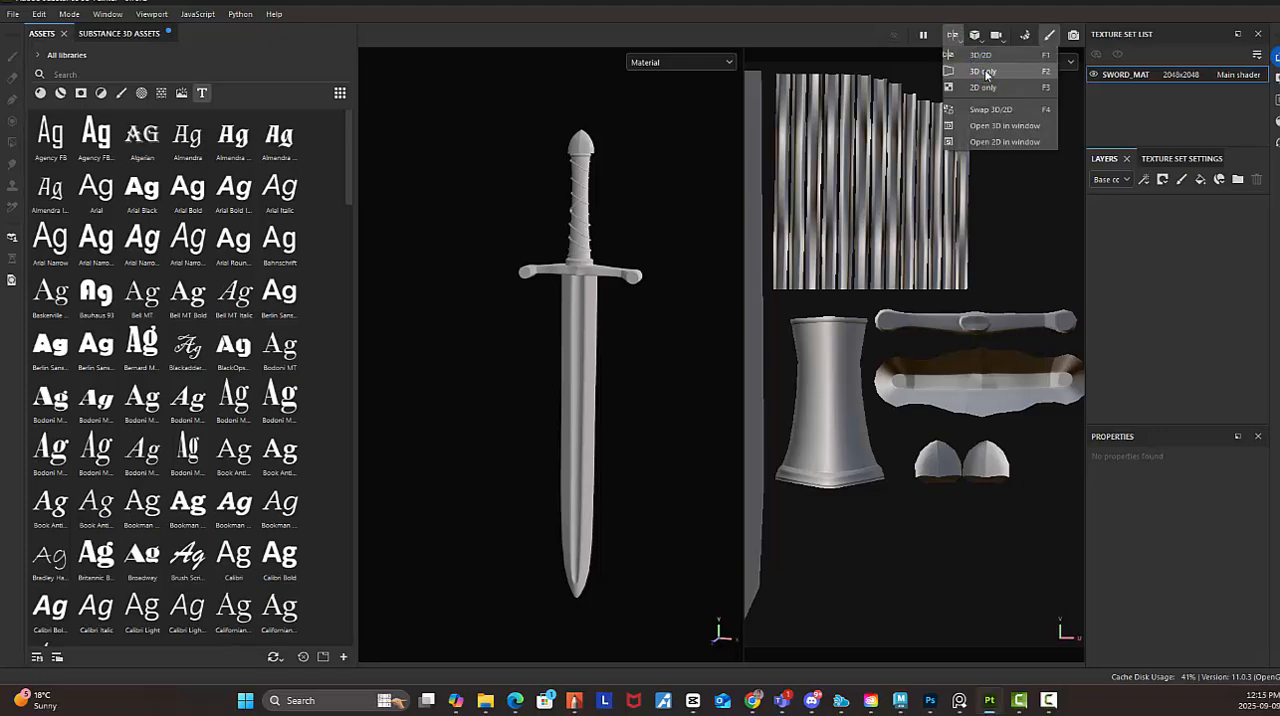
click(984, 71)
alt+right_drag(872, 430, 955, 383)
alt+middle_drag(745, 325, 706, 257)
alt+drag(706, 257, 772, 398)
alt+middle_drag(772, 398, 777, 340)
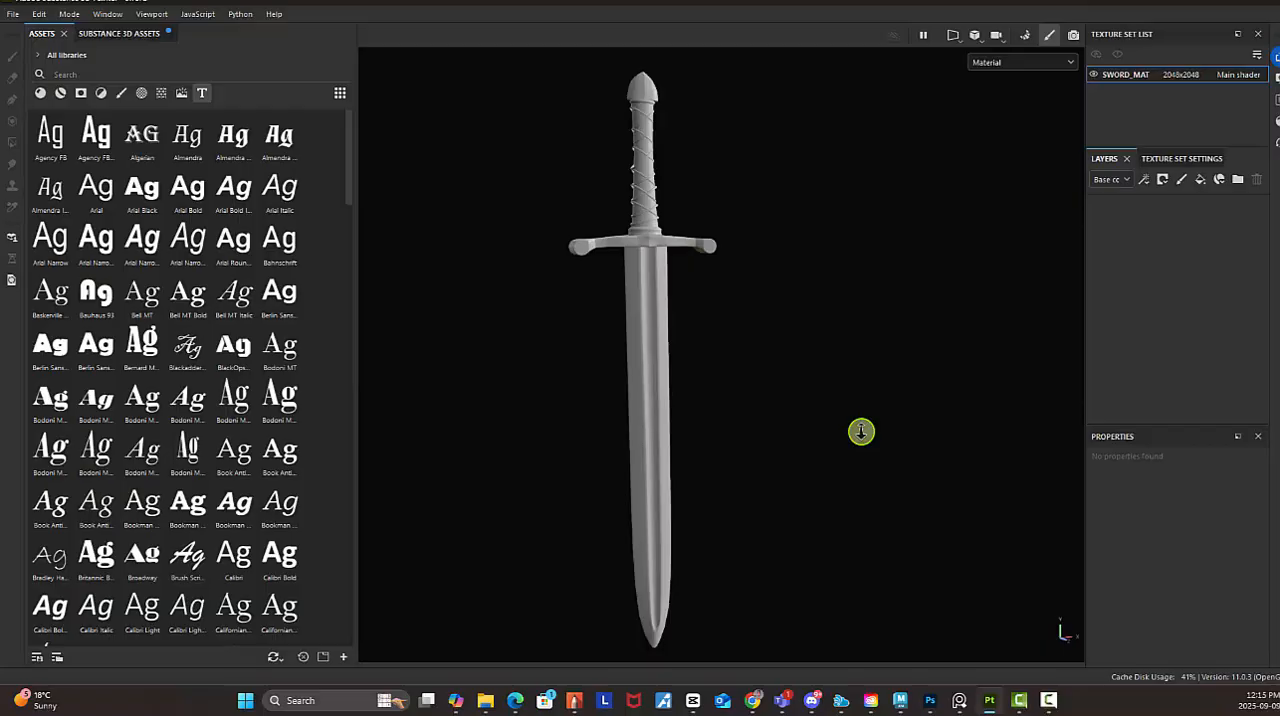
Try to bake the selected mesh maps for SWORD_MAT at output size 4096, using the low poly mesh as the high poly mesh
click(1025, 35)
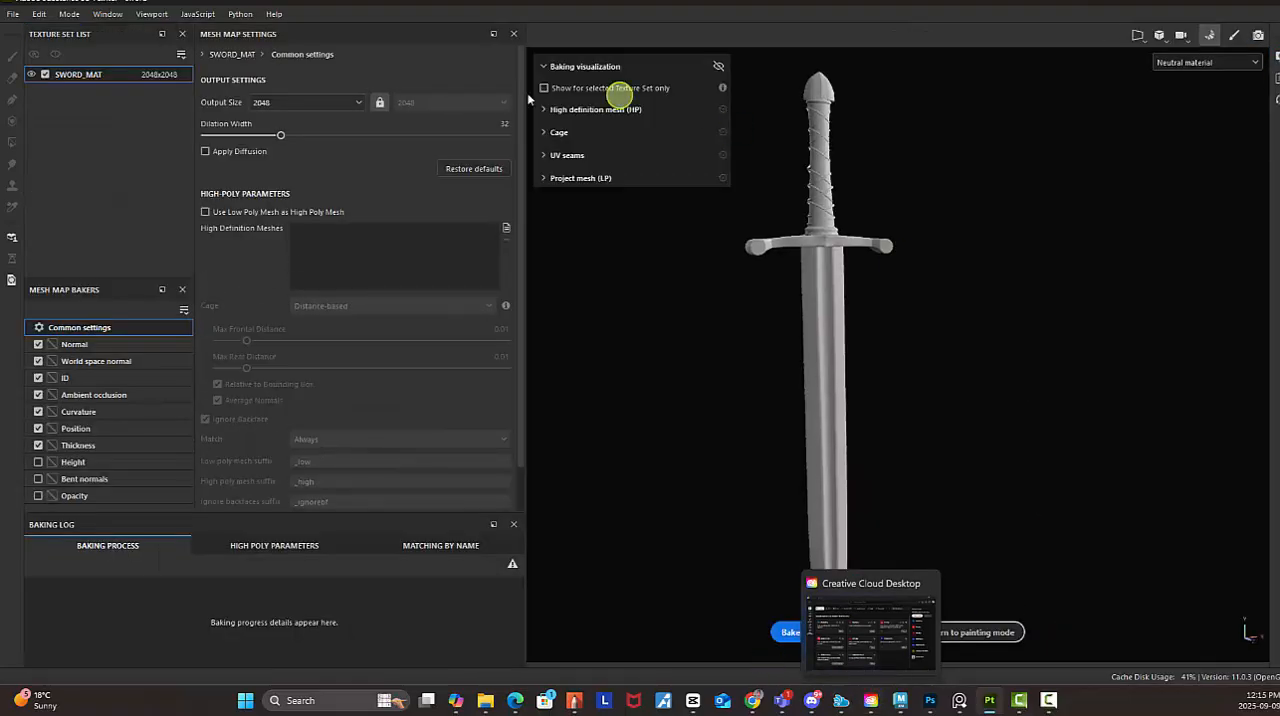
click(358, 102)
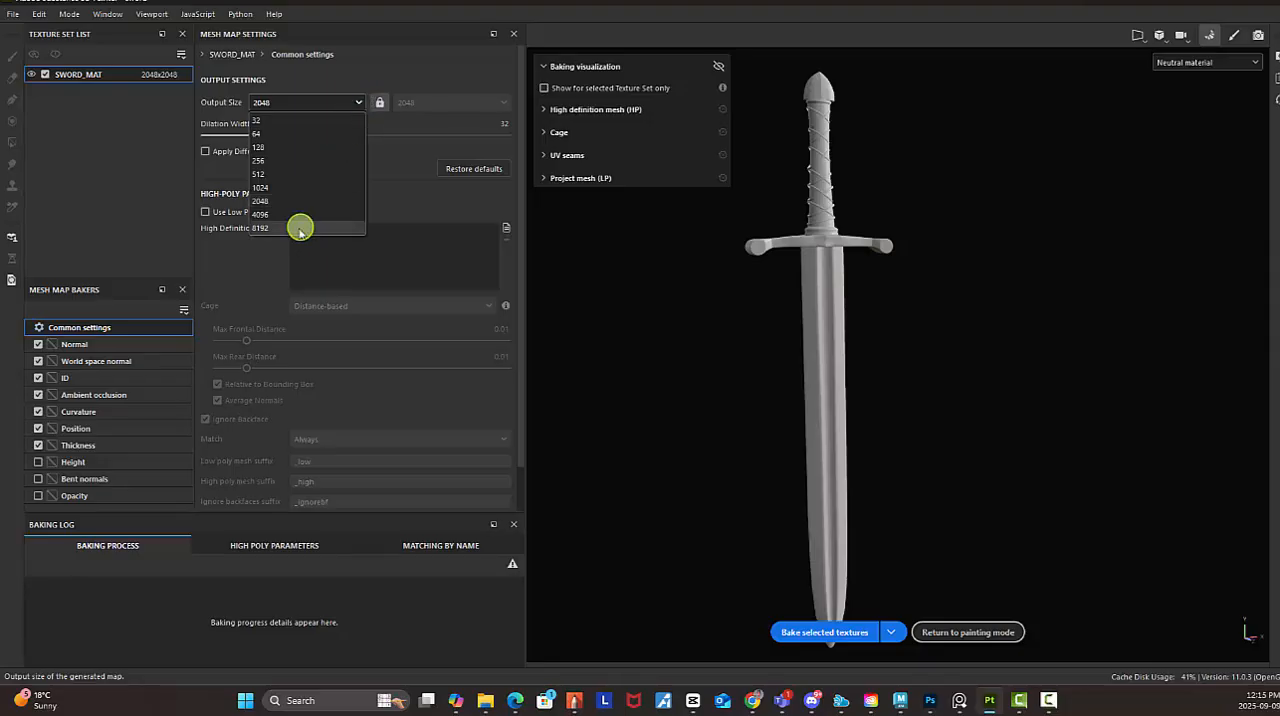
click(266, 214)
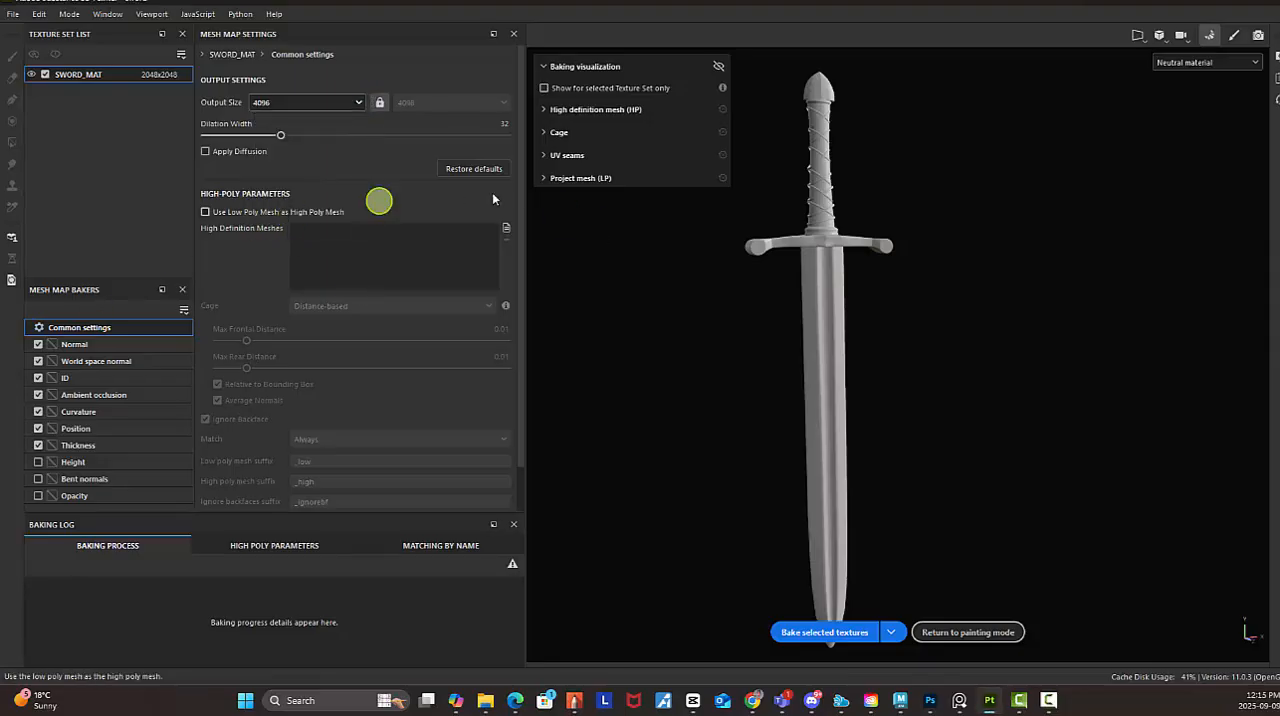
click(206, 212)
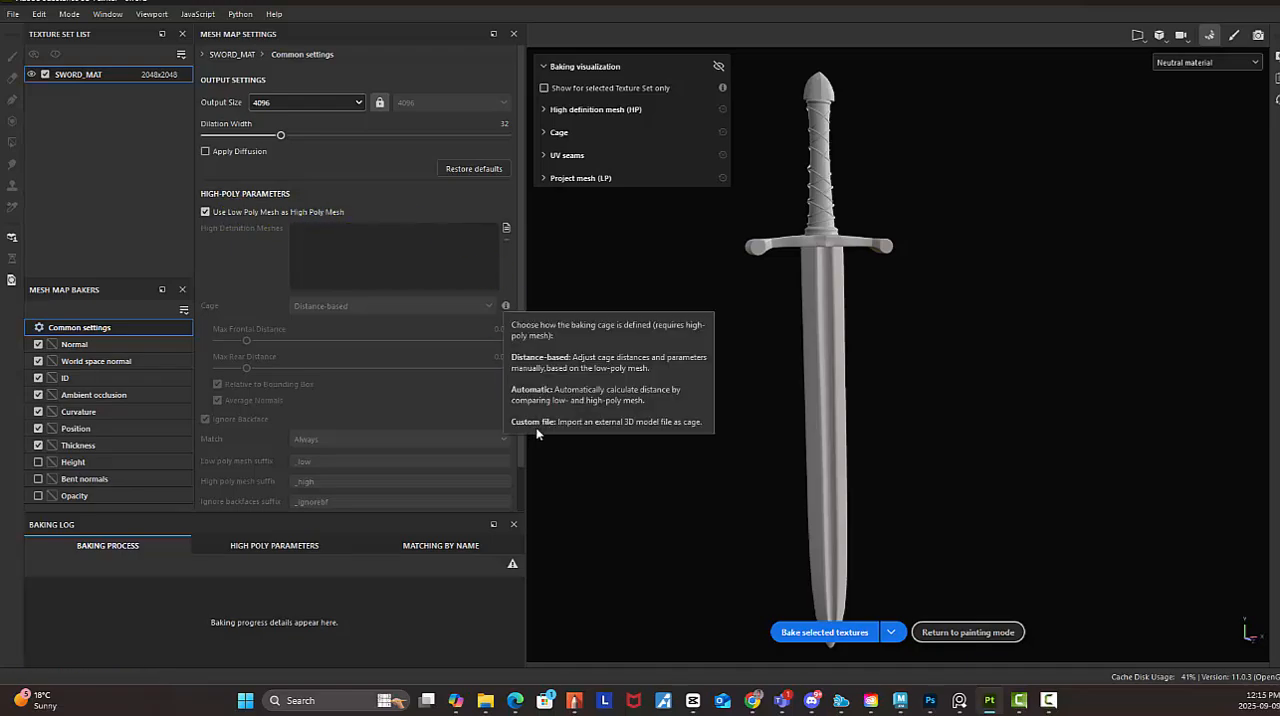
click(826, 634)
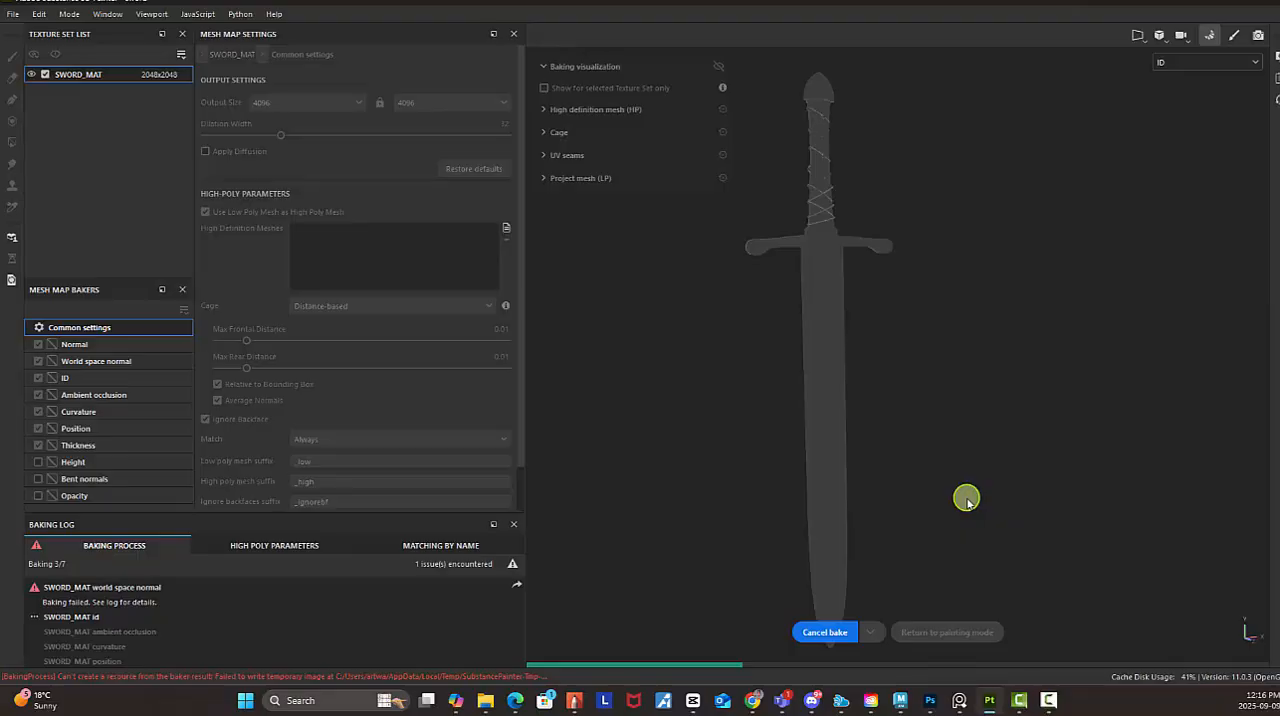
Review the general log for the running bake, cancel the bake and close the log
click(522, 677)
mouse_move(521, 697)
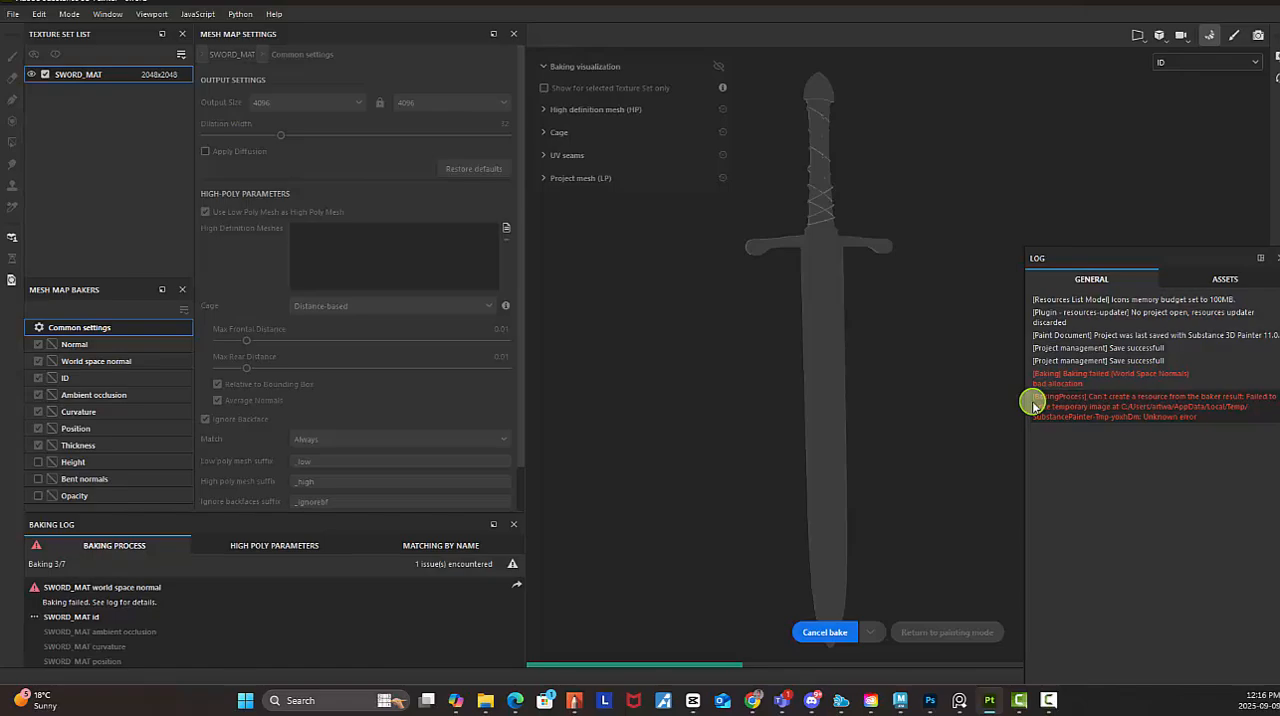
click(816, 632)
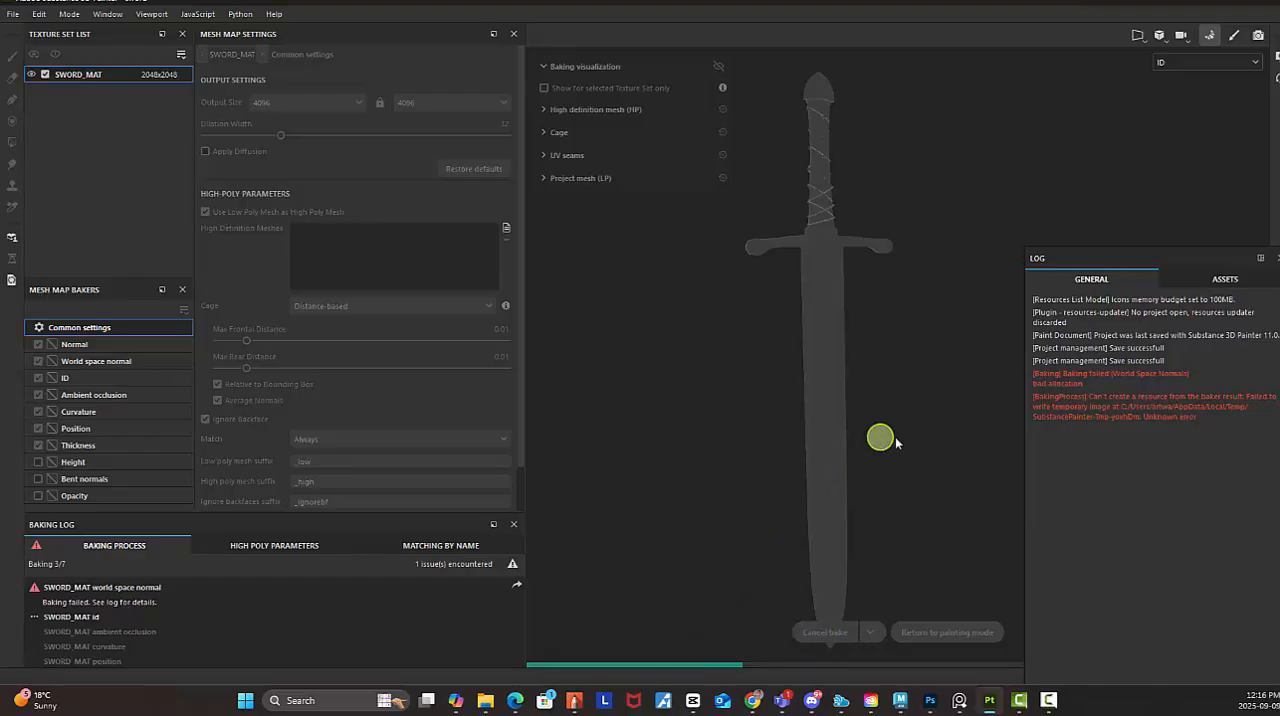
click(1277, 258)
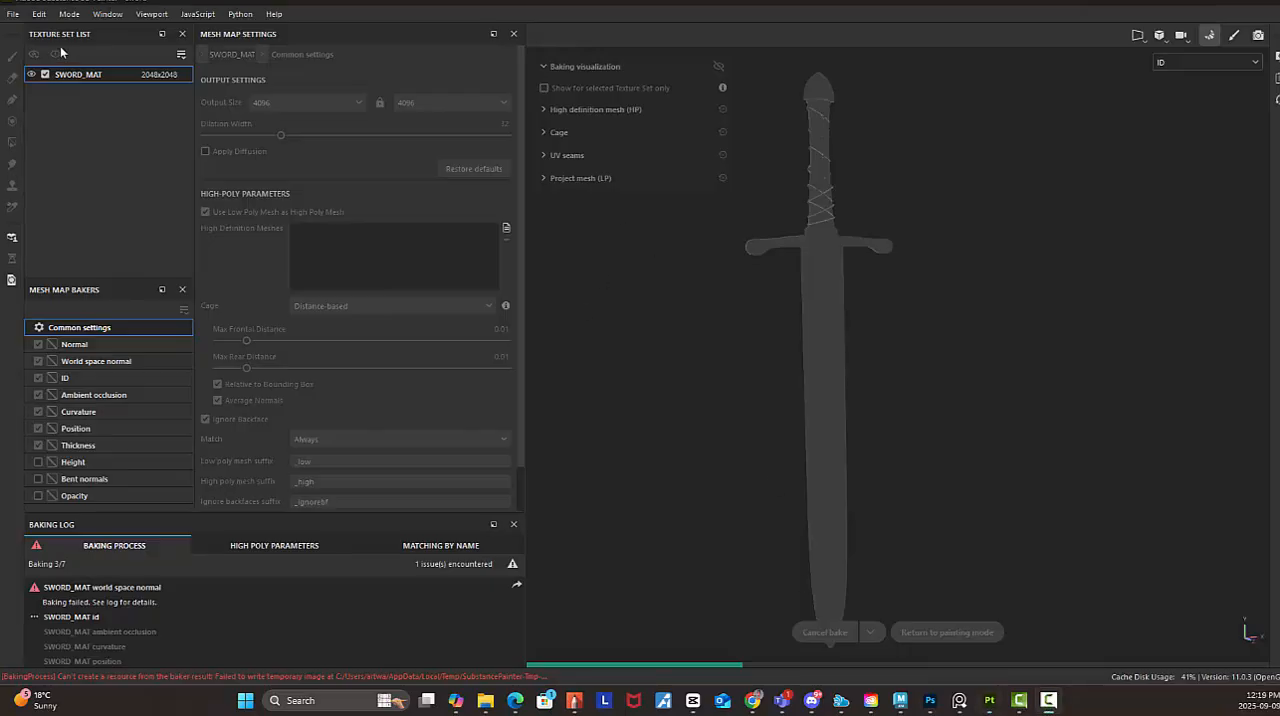
Reopen the sword project from the recent files, discarding the unsaved changes
click(13, 14)
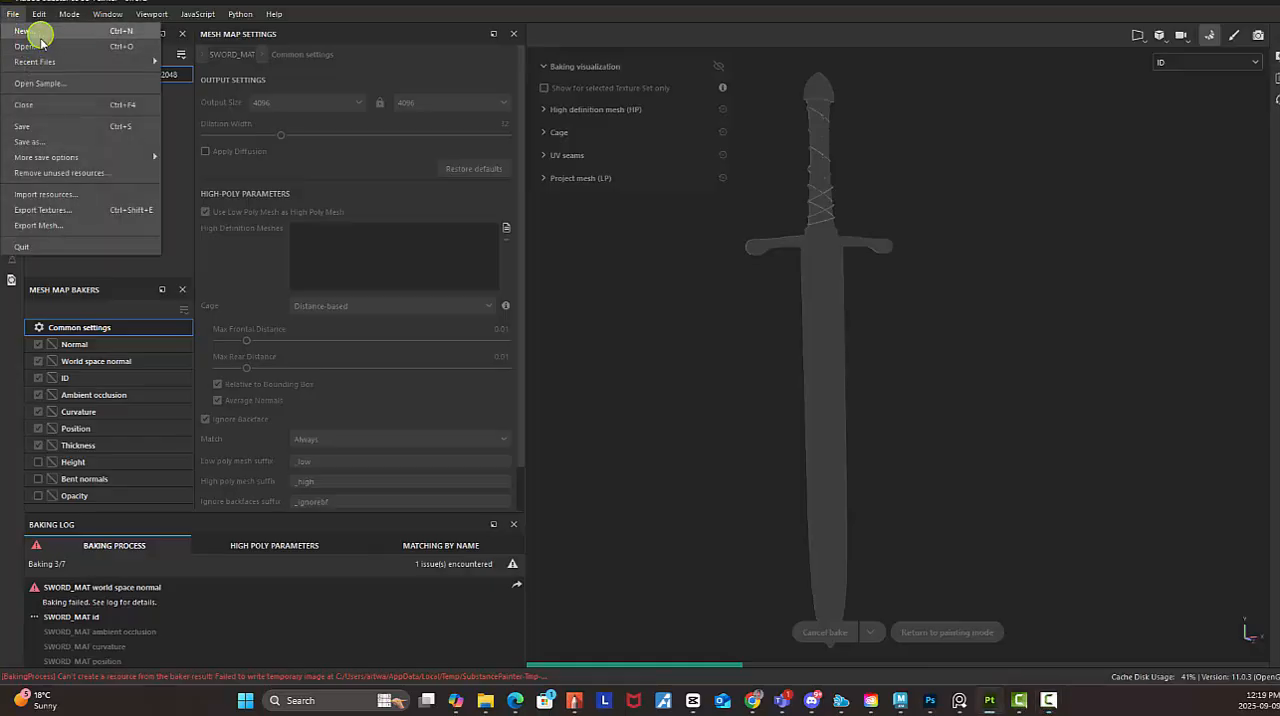
mouse_move(58, 64)
click(214, 55)
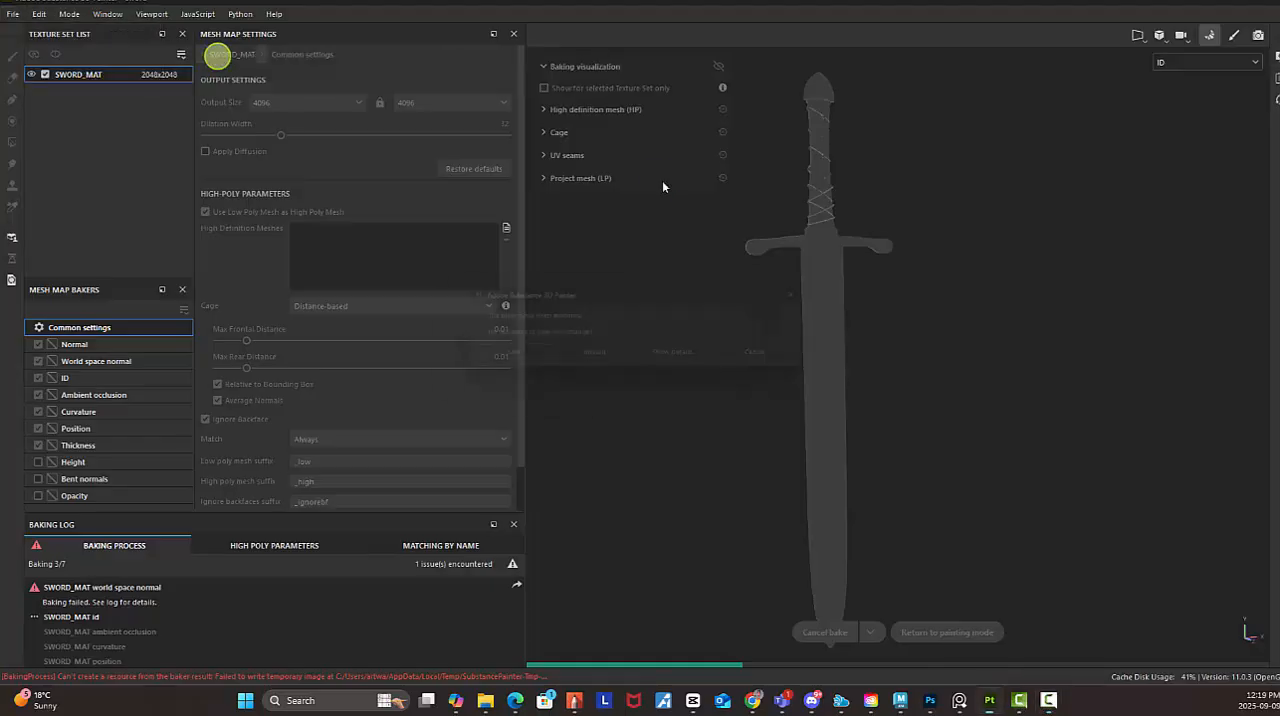
click(612, 362)
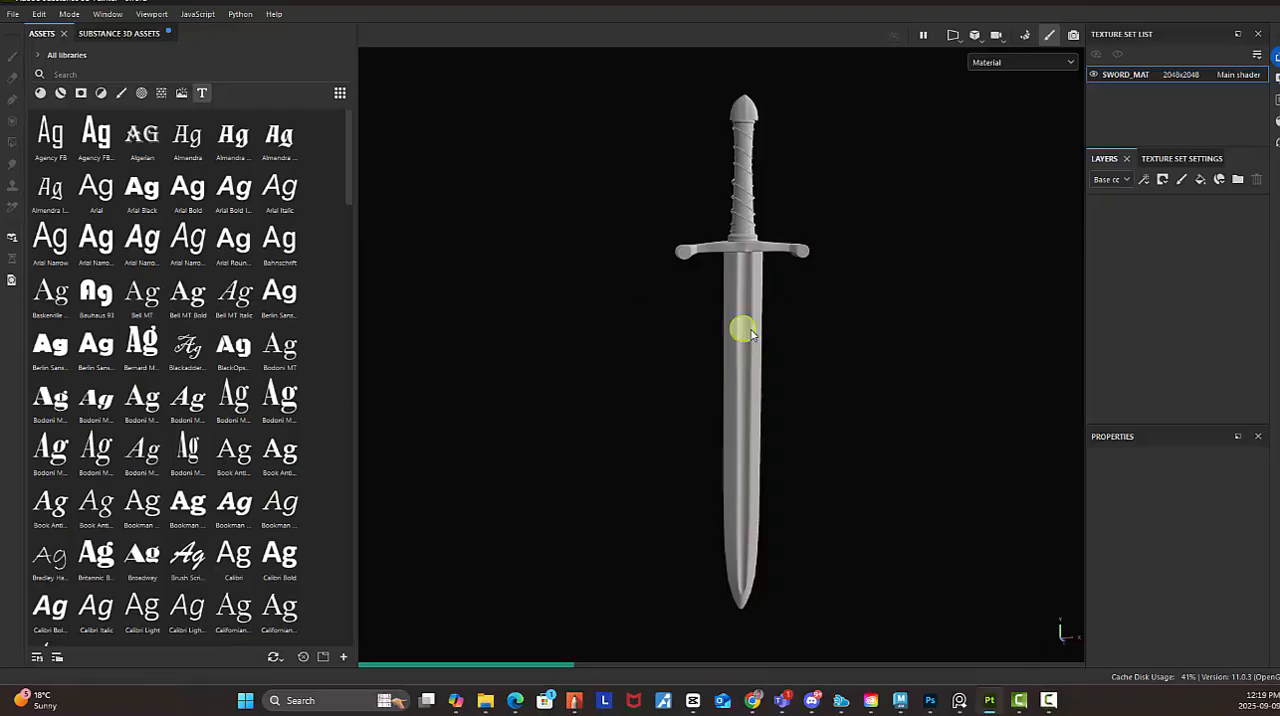
Open the general application settings and examine the baking options and the cache directory for temporary files
click(40, 14)
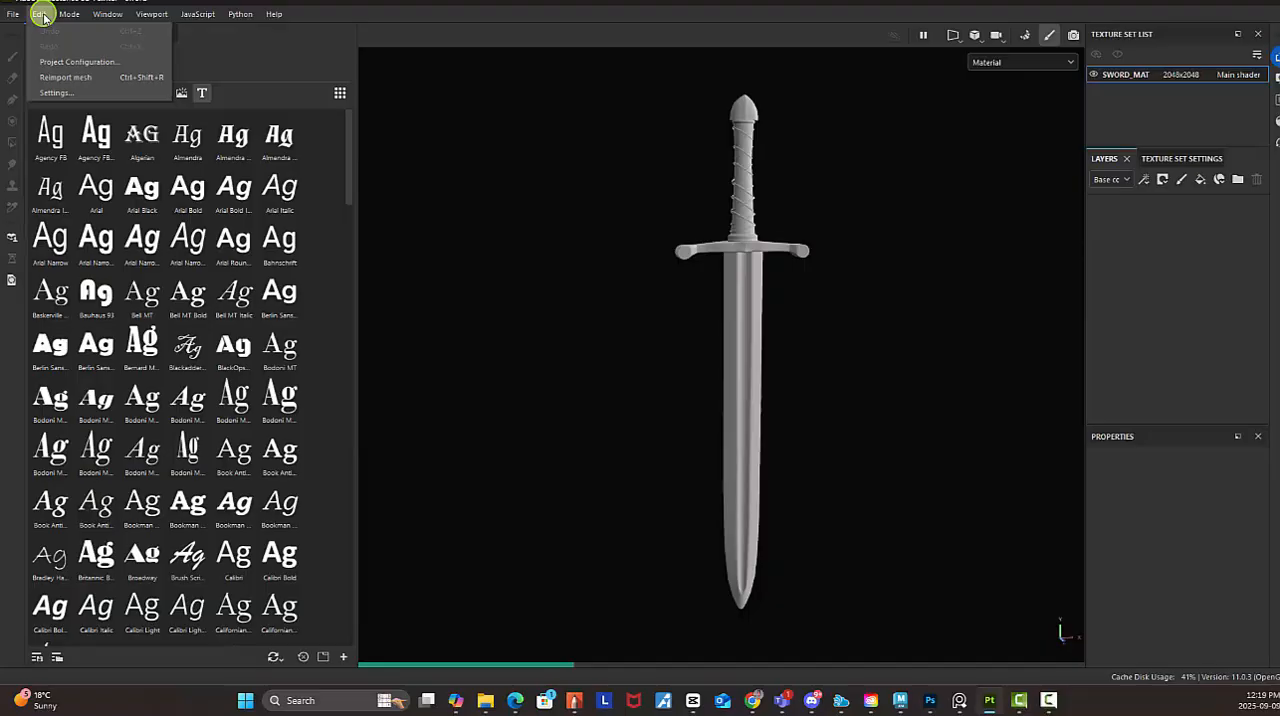
click(72, 92)
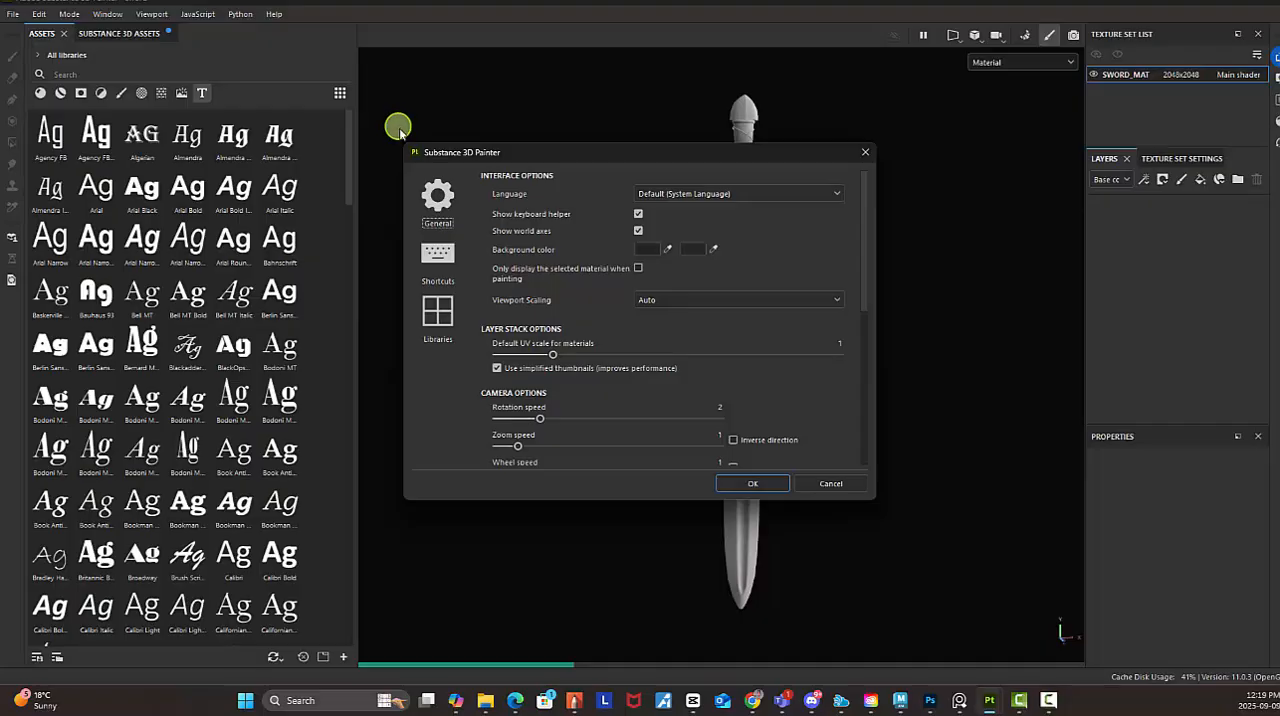
drag(874, 503, 967, 670)
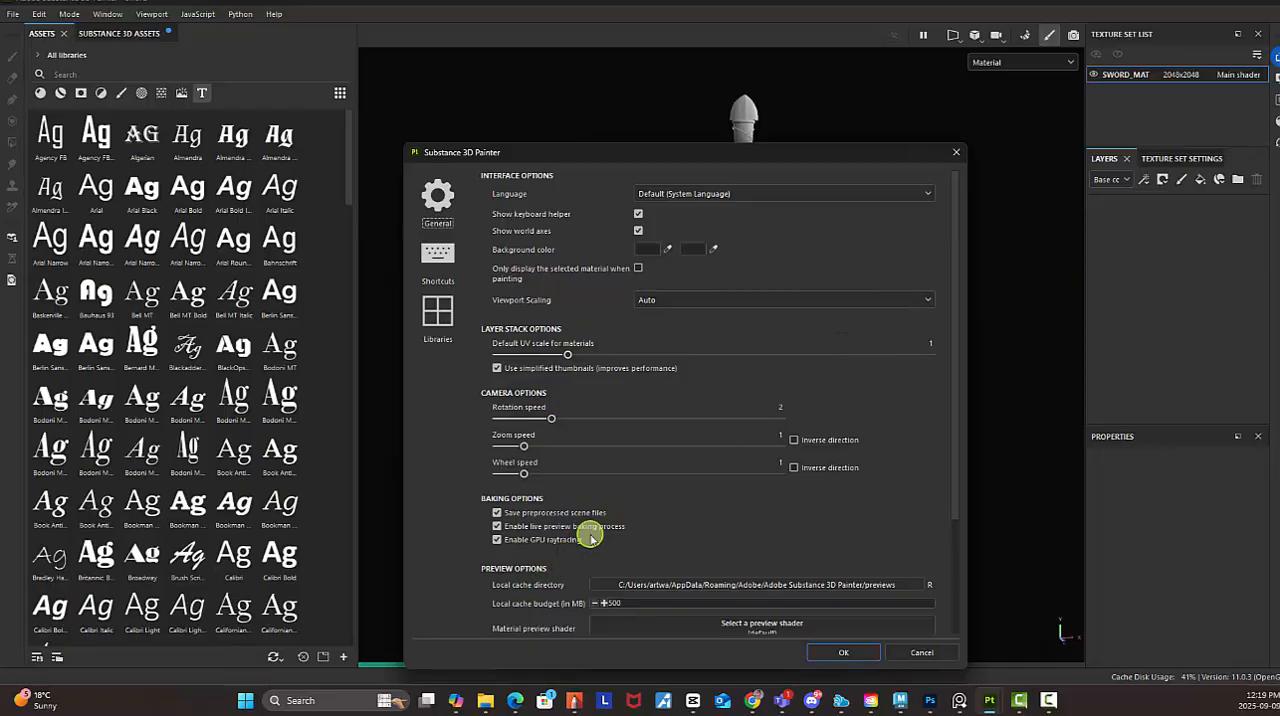
mouse_move(610, 532)
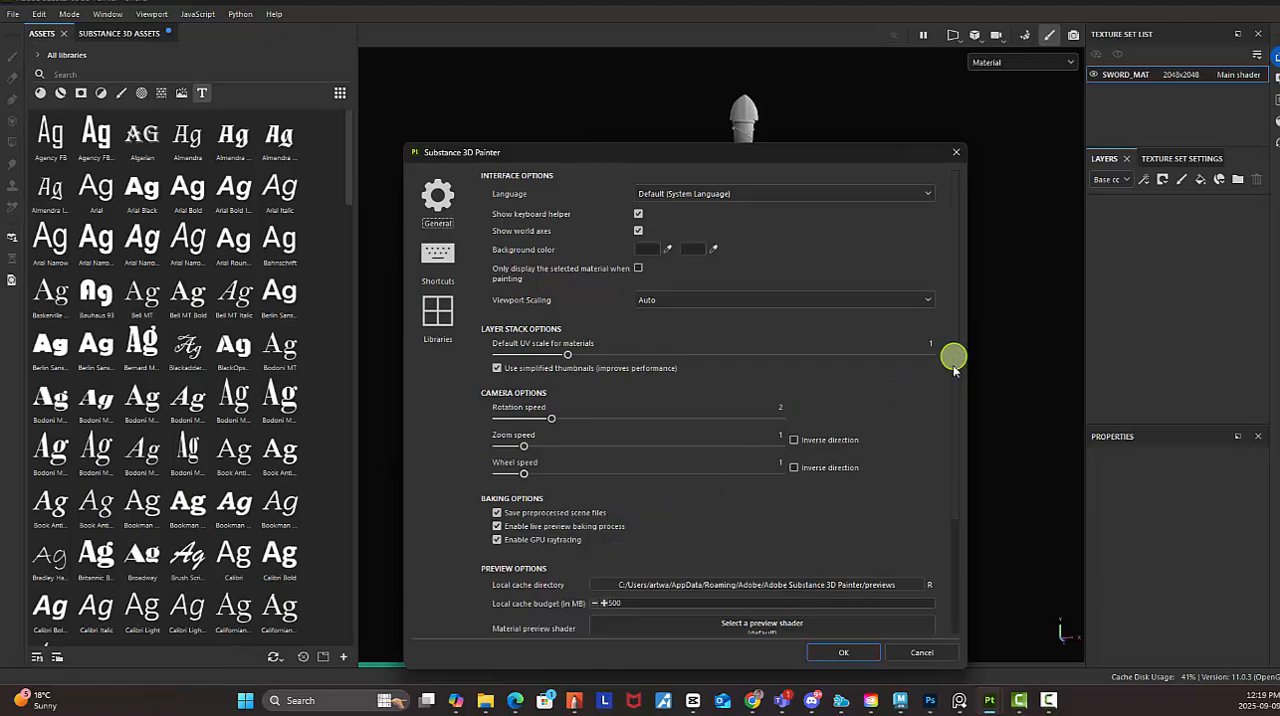
drag(954, 357, 962, 503)
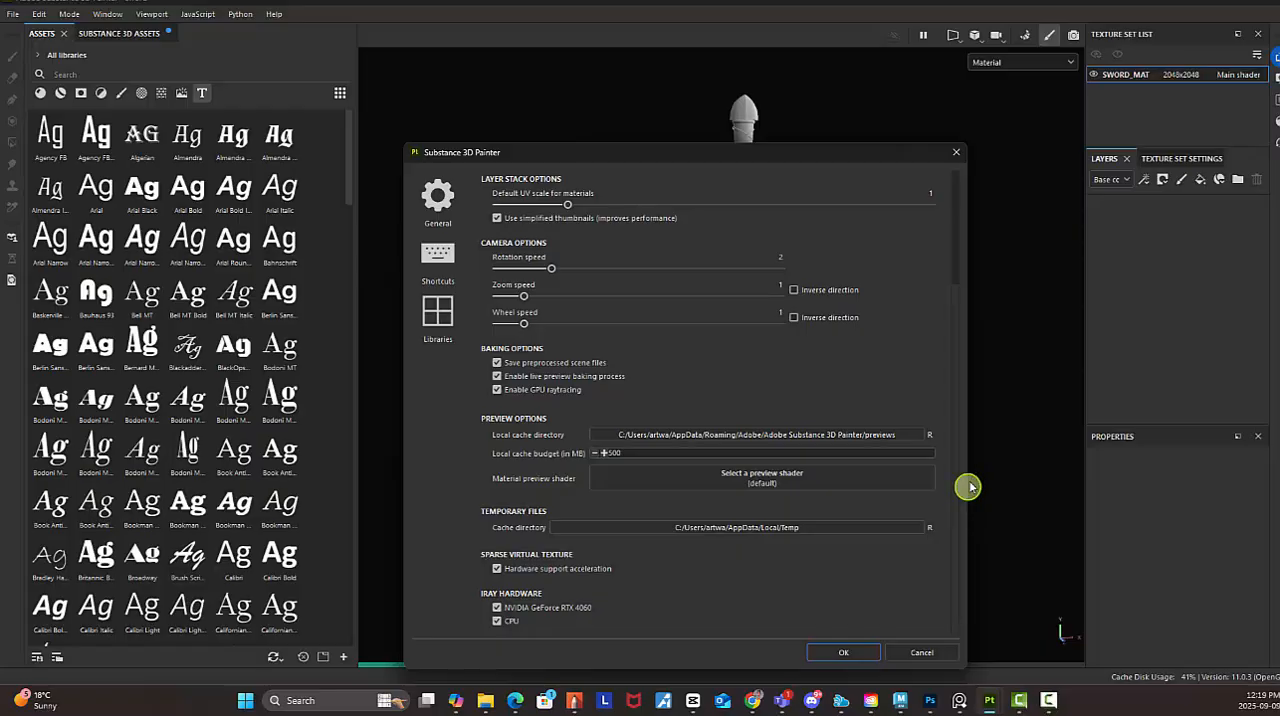
scroll(965, 432, up, 1)
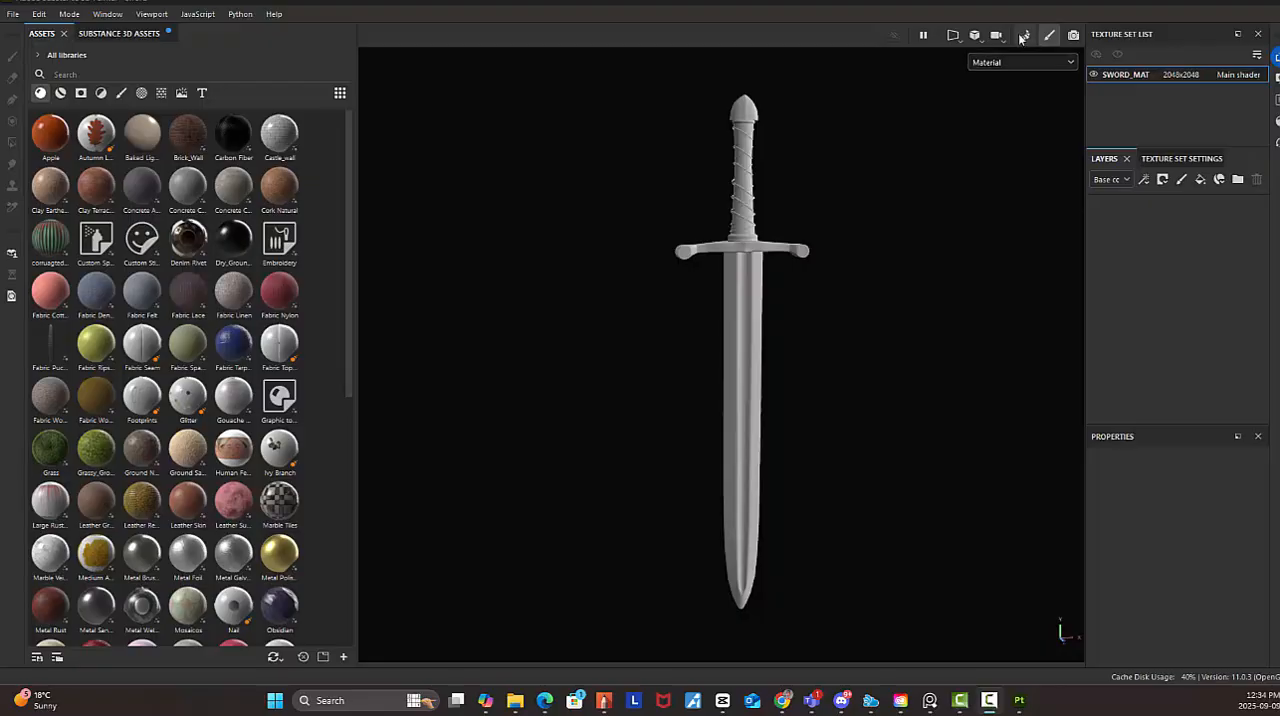
click(340, 700)
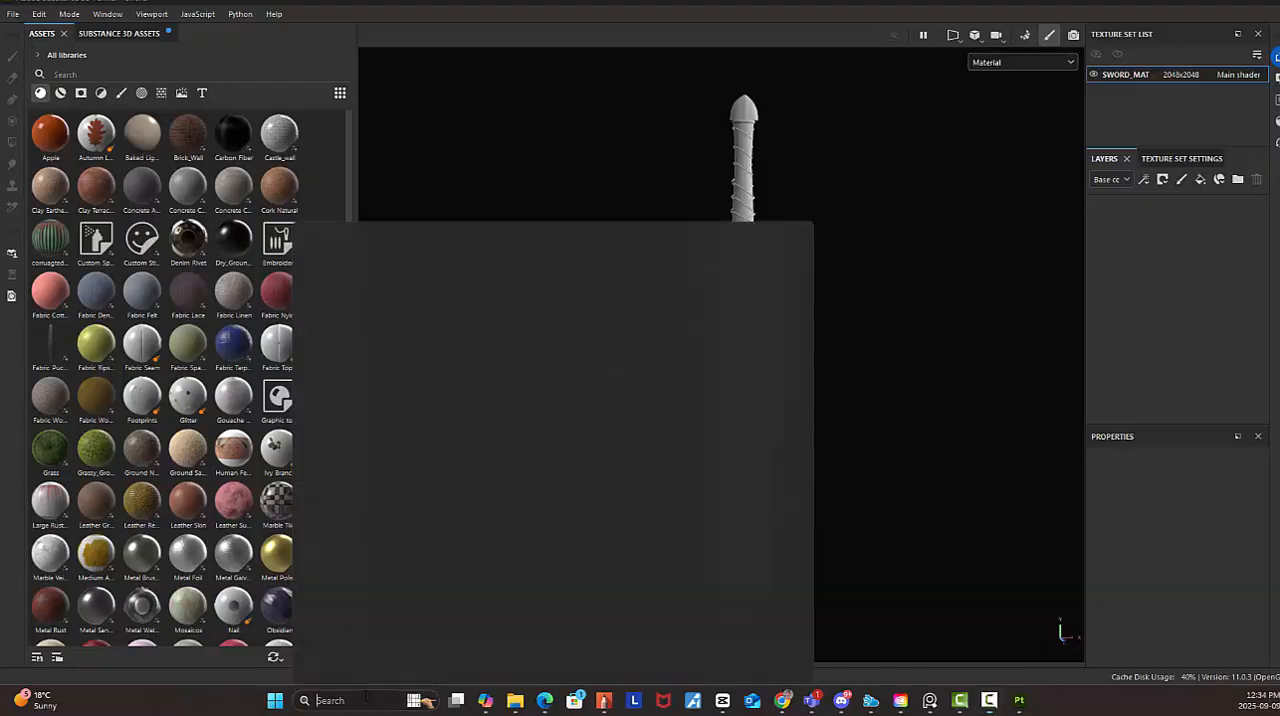
click(372, 460)
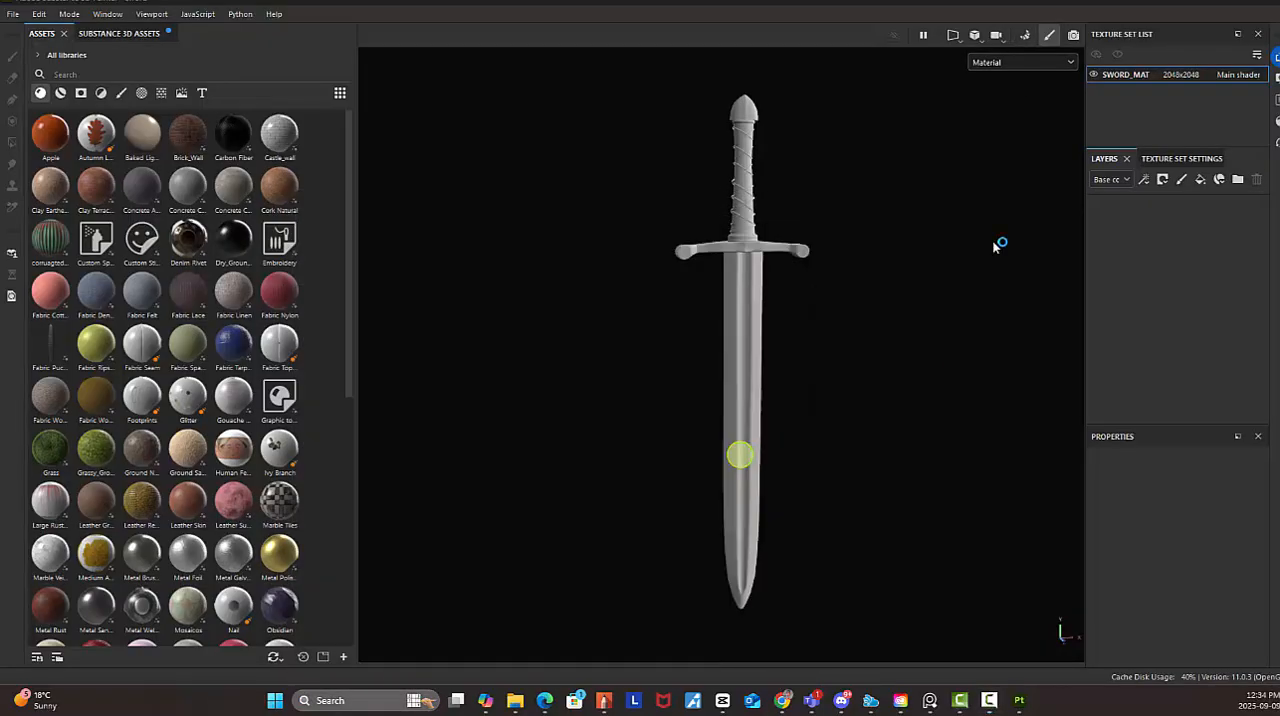
Bake SWORD_MAT's selected mesh maps at output size 4096 with the low poly mesh as high poly mesh, and return to painting mode
click(1028, 38)
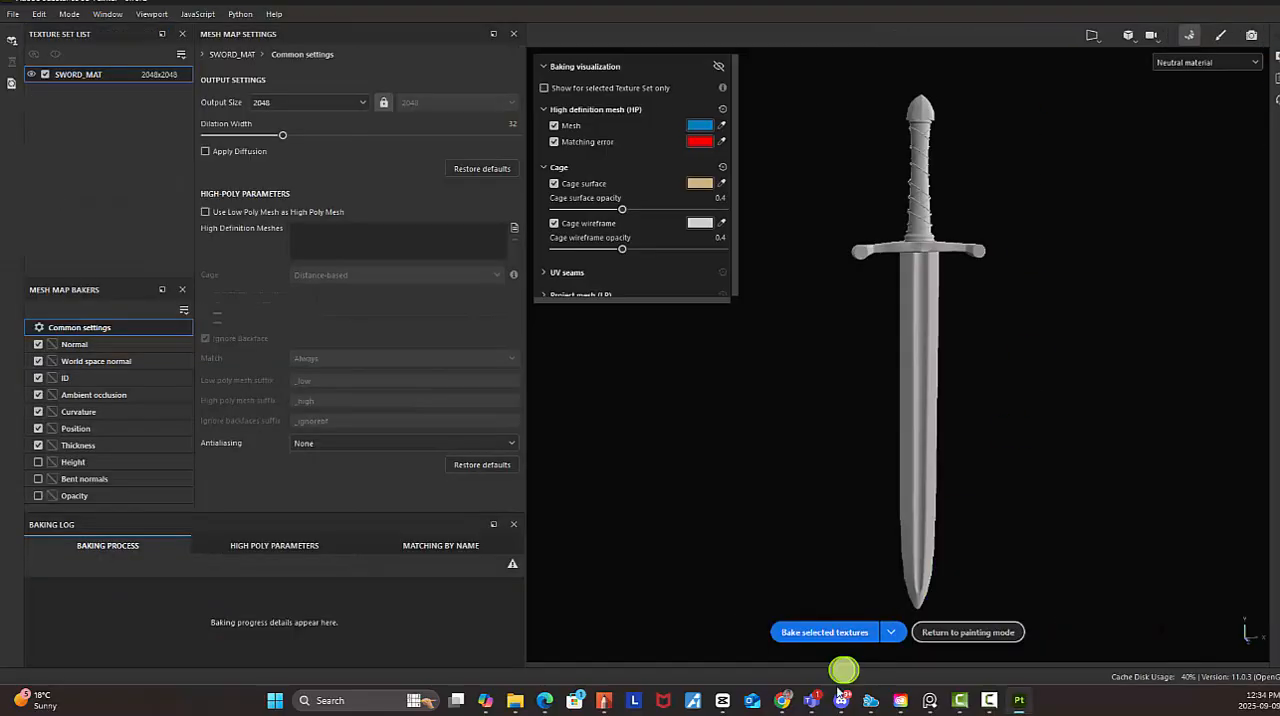
click(346, 101)
click(260, 214)
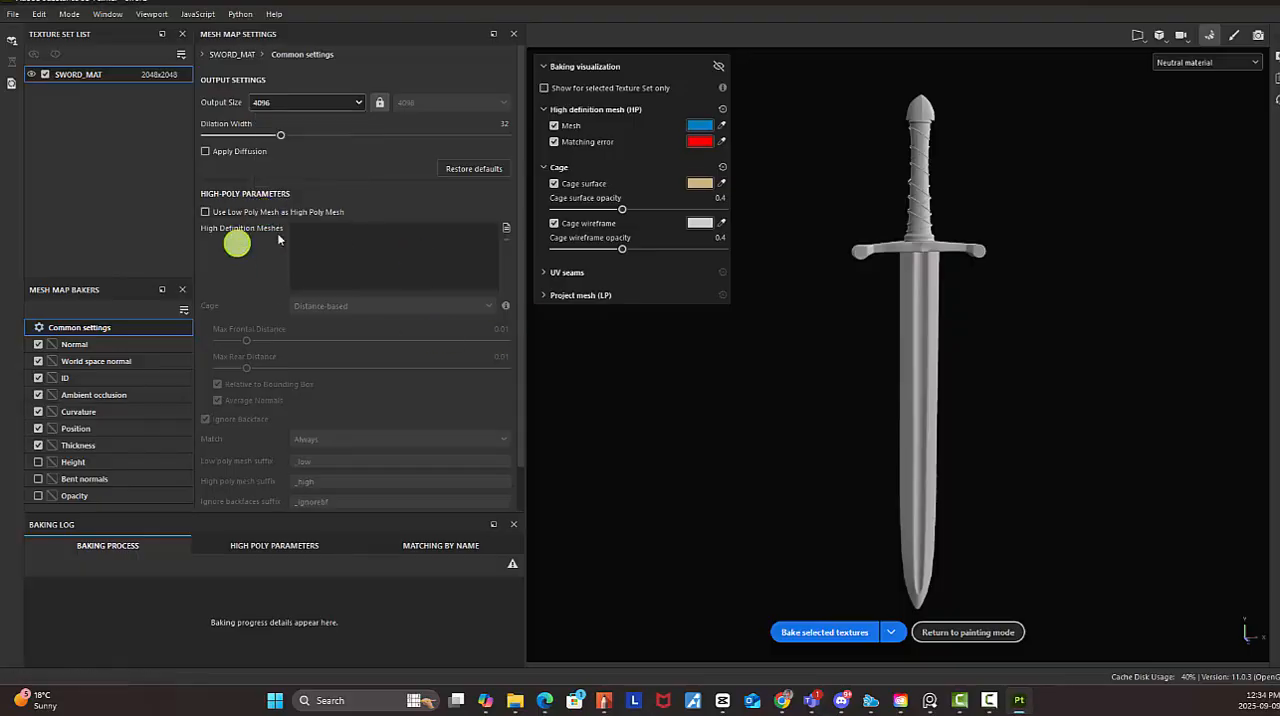
click(208, 213)
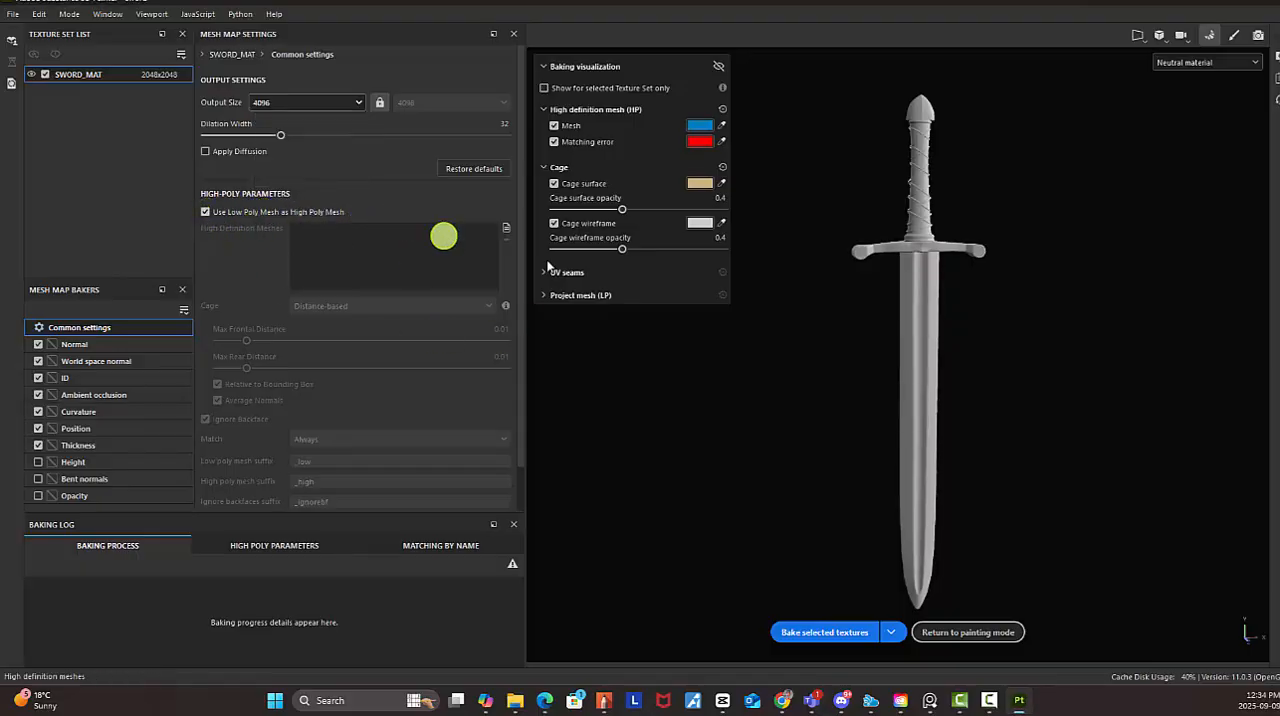
click(820, 632)
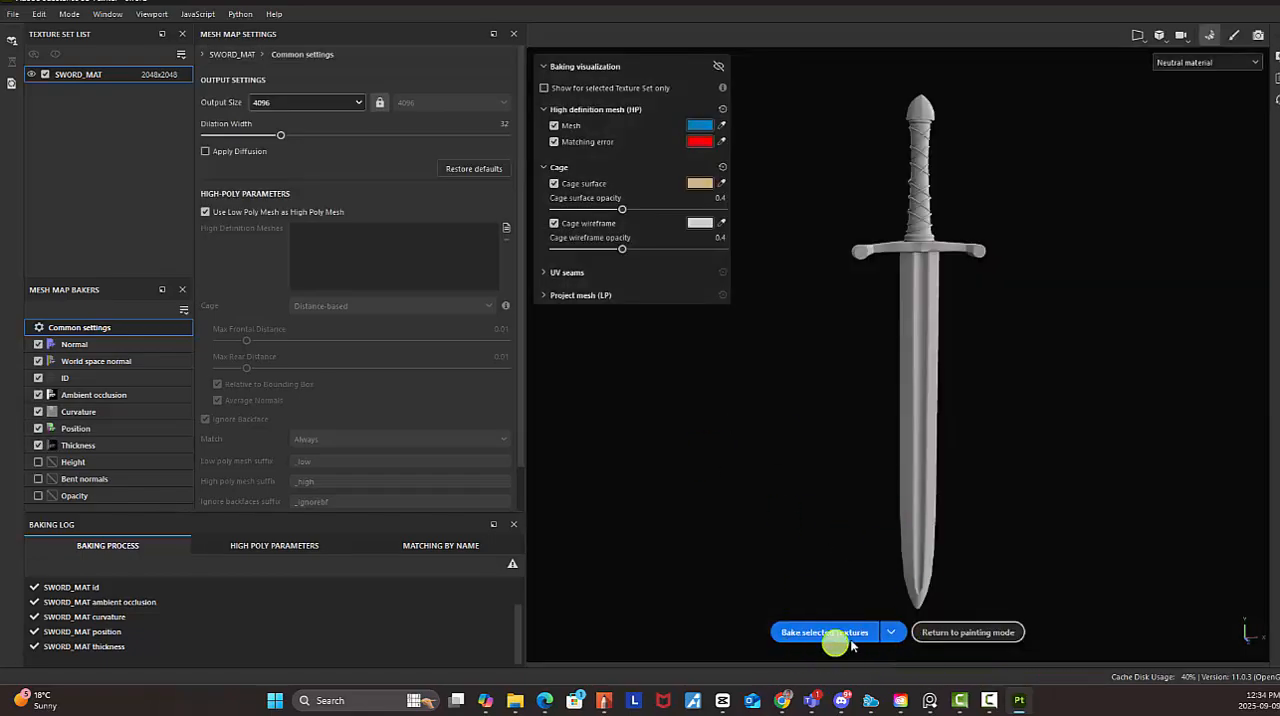
click(984, 634)
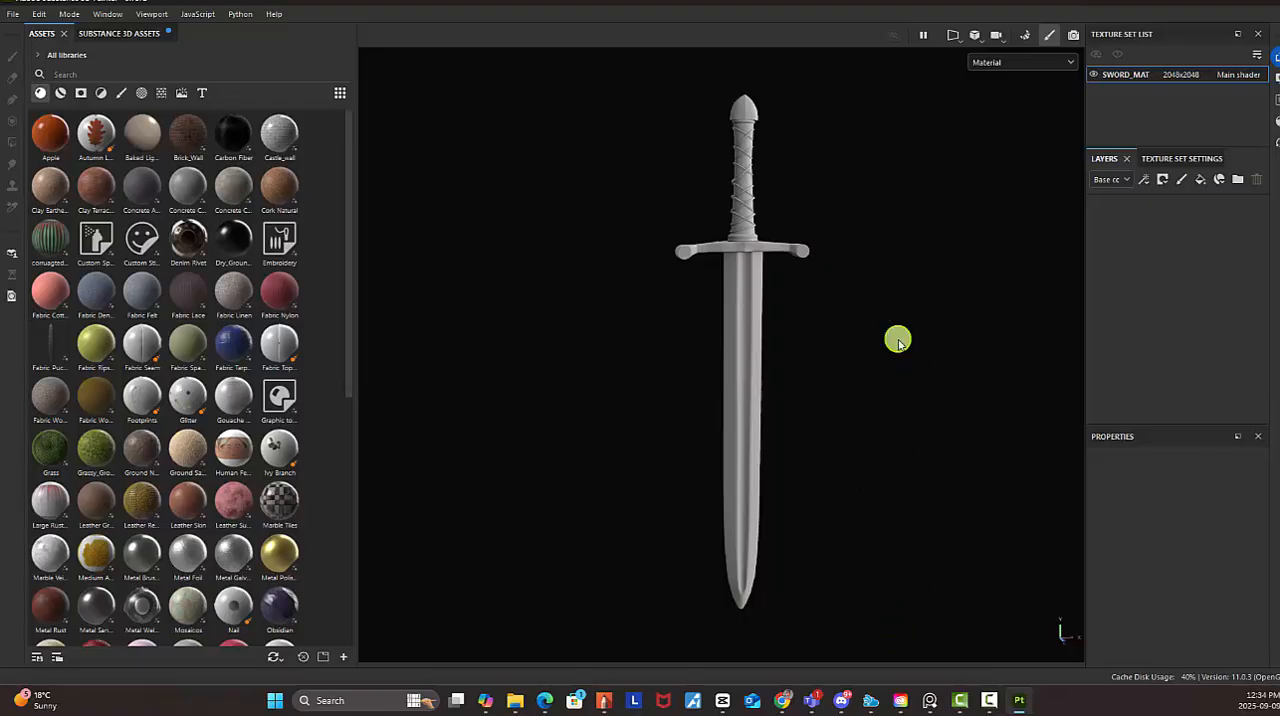
alt+right_drag(831, 309, 868, 347)
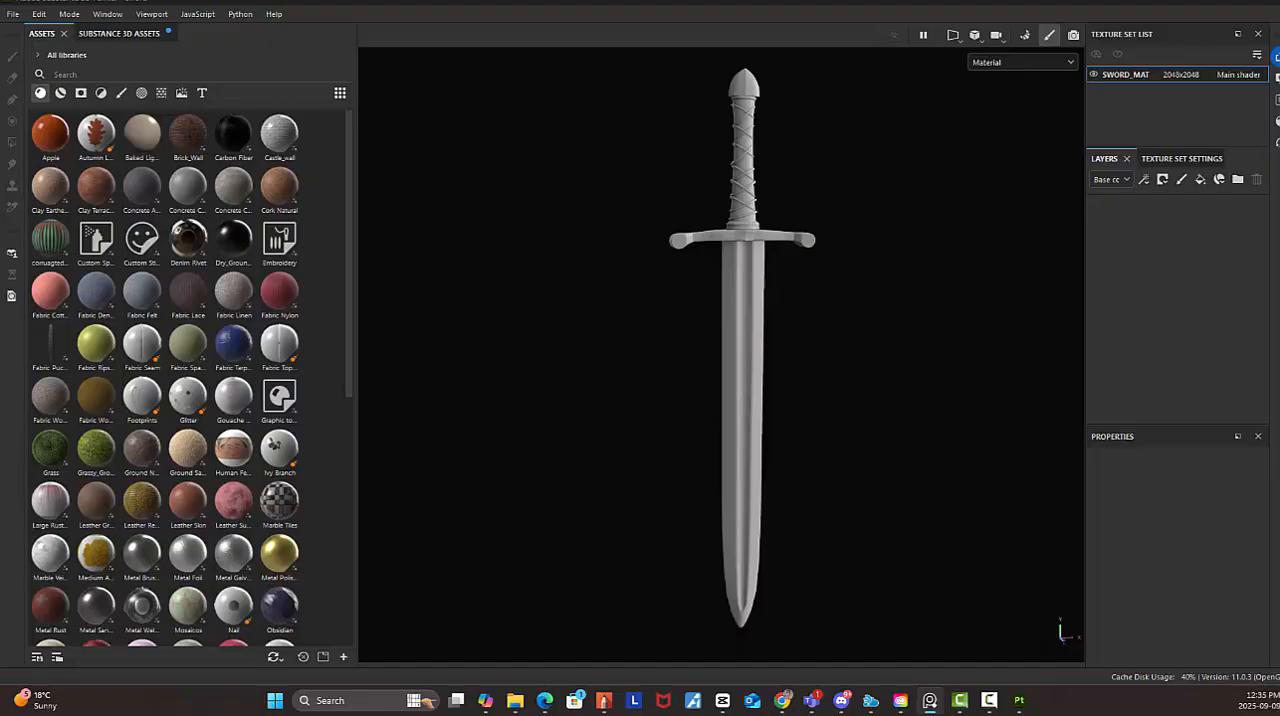
Place the "WORKING WITH 3D ASSETS" reference board beside the sword model and set it to stay always on top
drag(1279, 272, 574, 75)
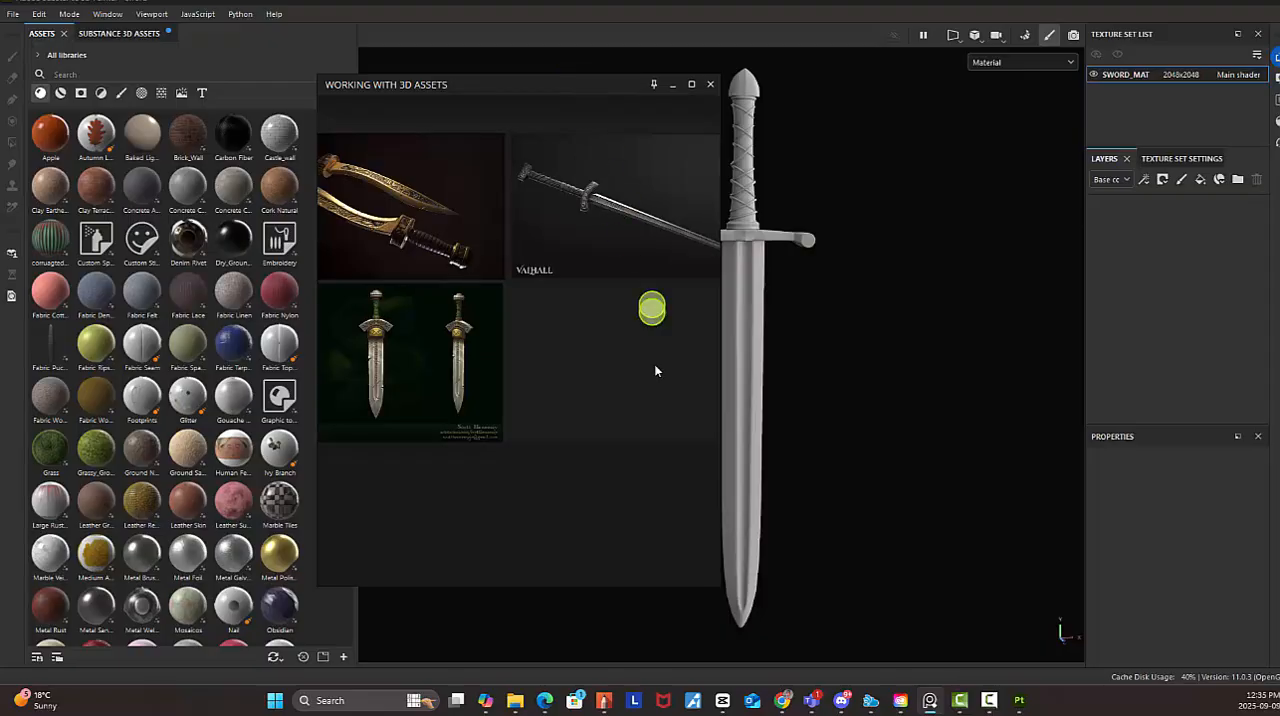
scroll(609, 280, up, 3)
right_click(575, 262)
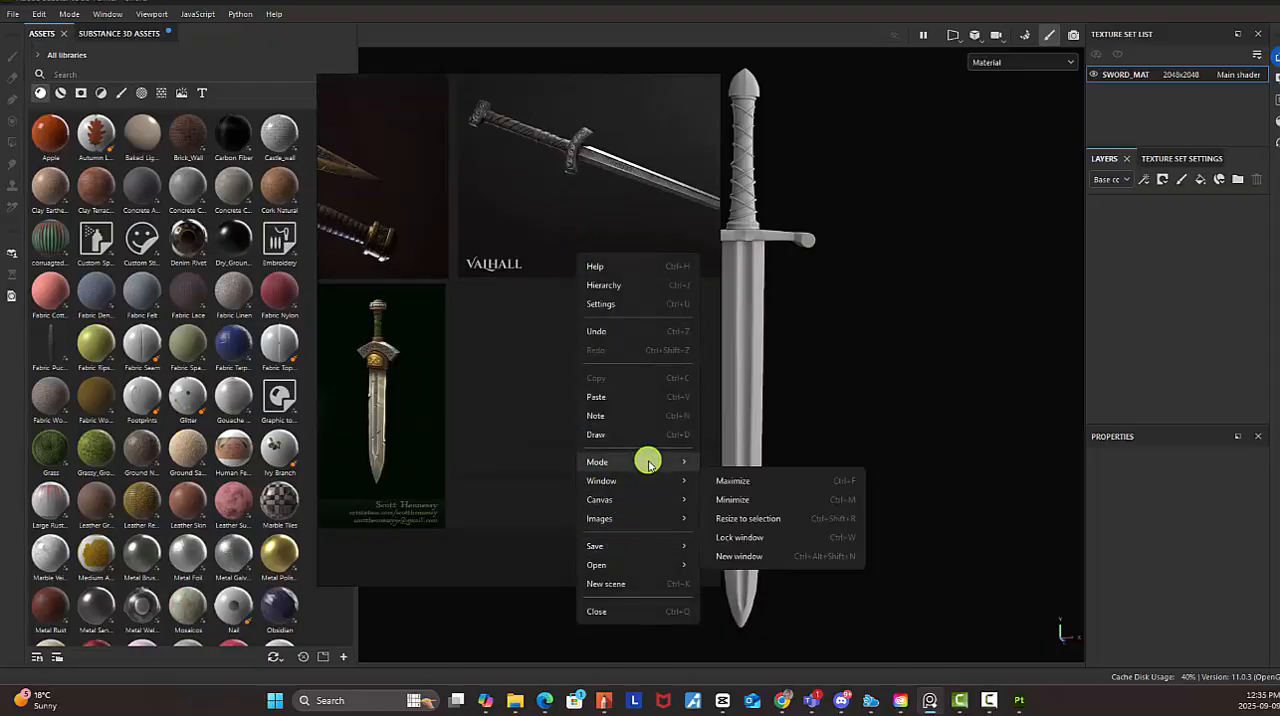
mouse_move(649, 463)
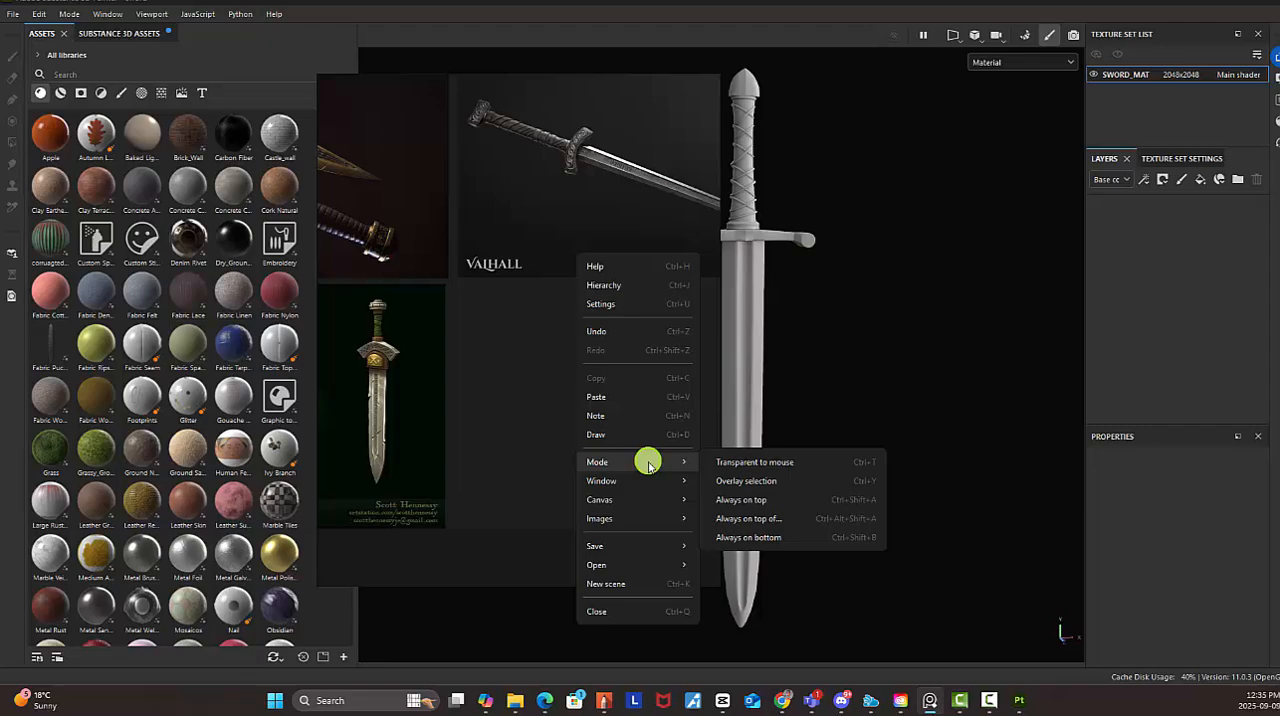
click(768, 500)
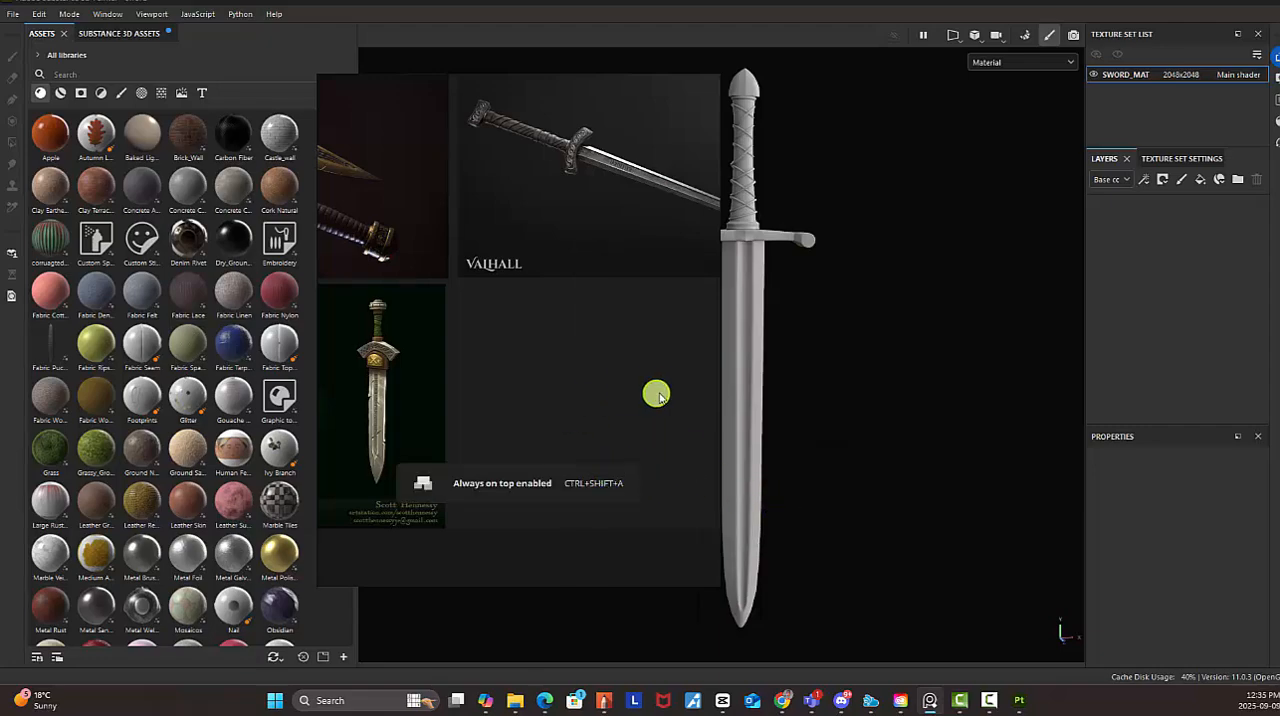
Examine the guard and blade of the Valhall sword on the reference board
middle_drag(625, 190, 471, 332)
middle_drag(581, 306, 467, 440)
scroll(488, 445, up, 5)
scroll(480, 419, up, 2)
scroll(514, 389, down, 2)
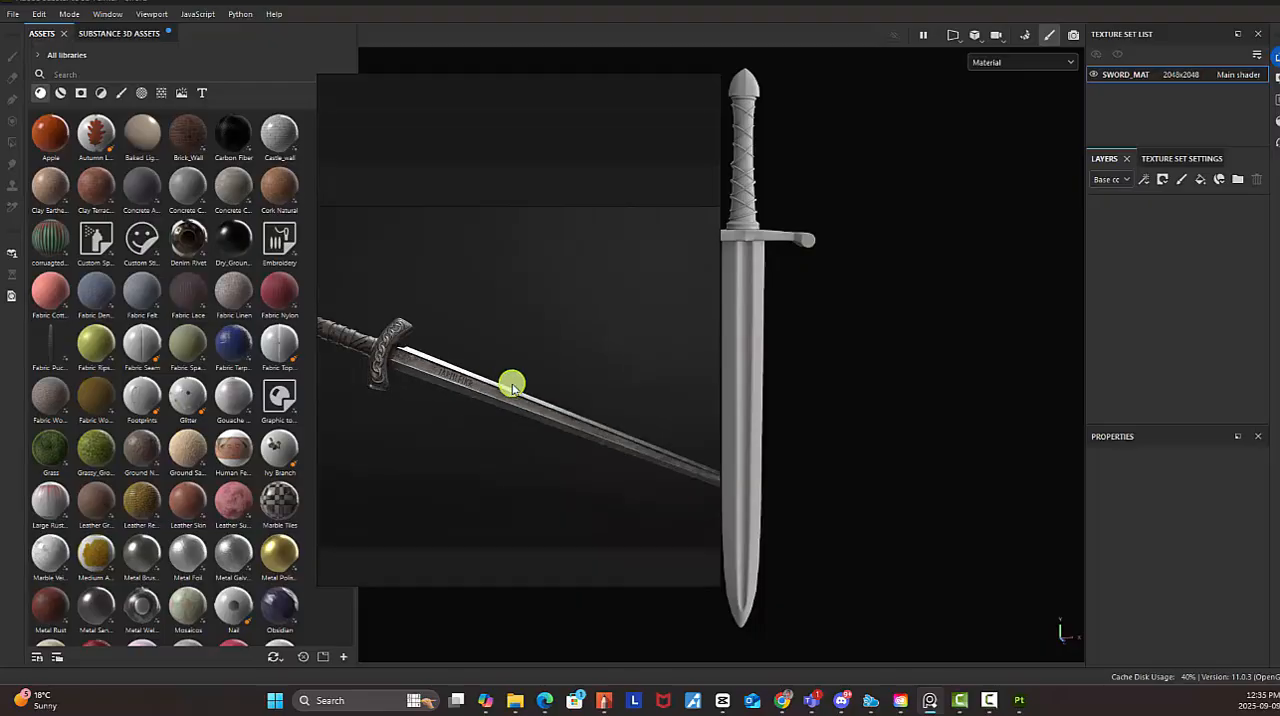
Take a closer look at the Valhall sword's blade on the reference board and put the board away
scroll(511, 385, down, 1)
scroll(491, 423, up, 2)
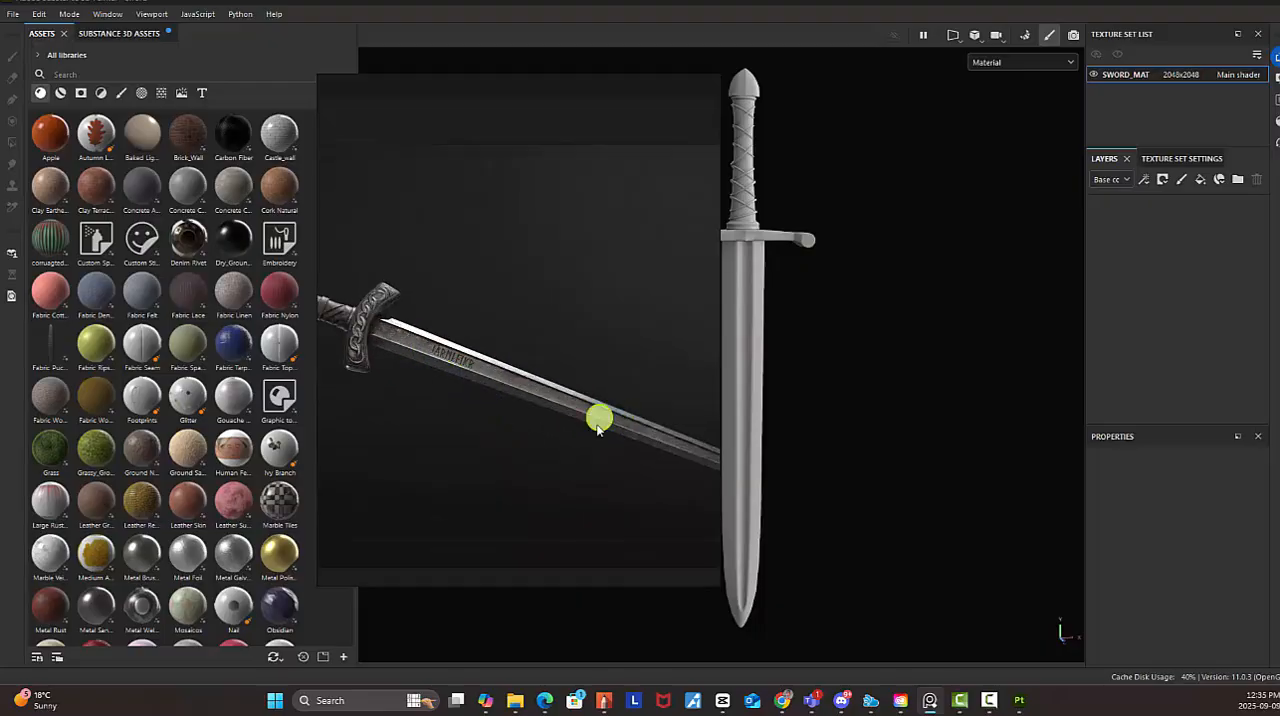
click(676, 88)
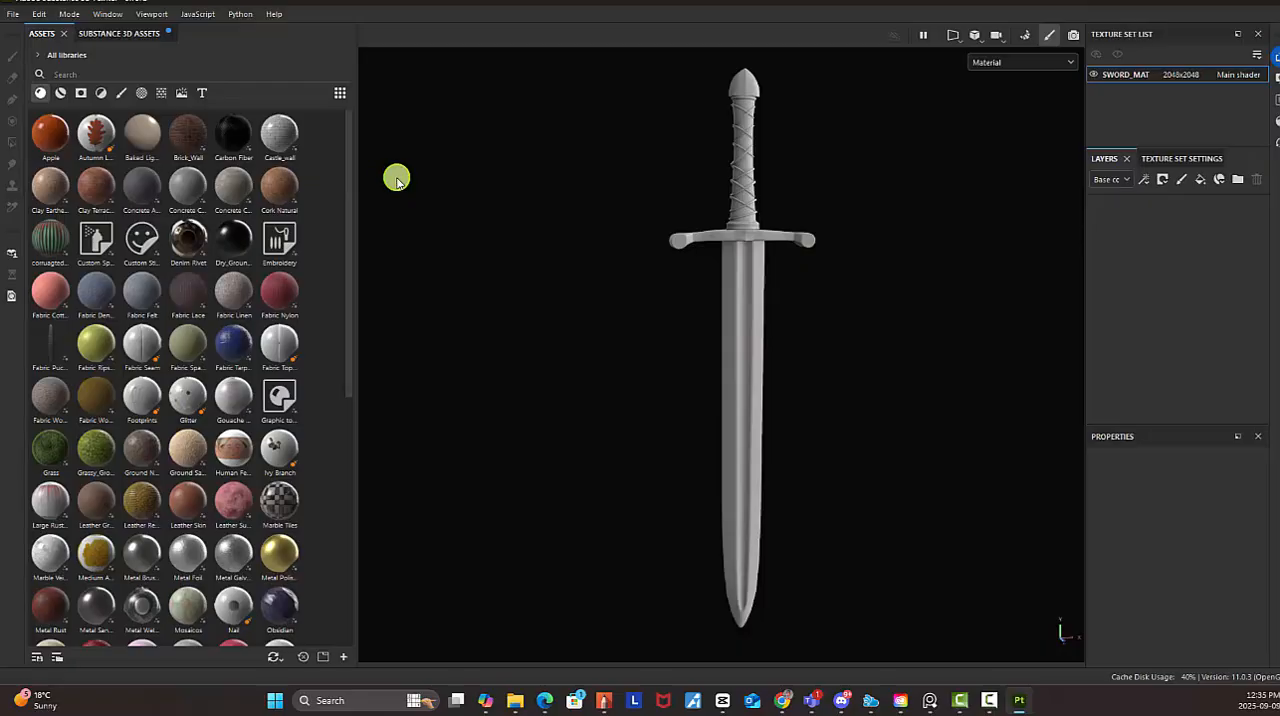
Show only the smart materials in the asset library and search them for "metal"
click(61, 97)
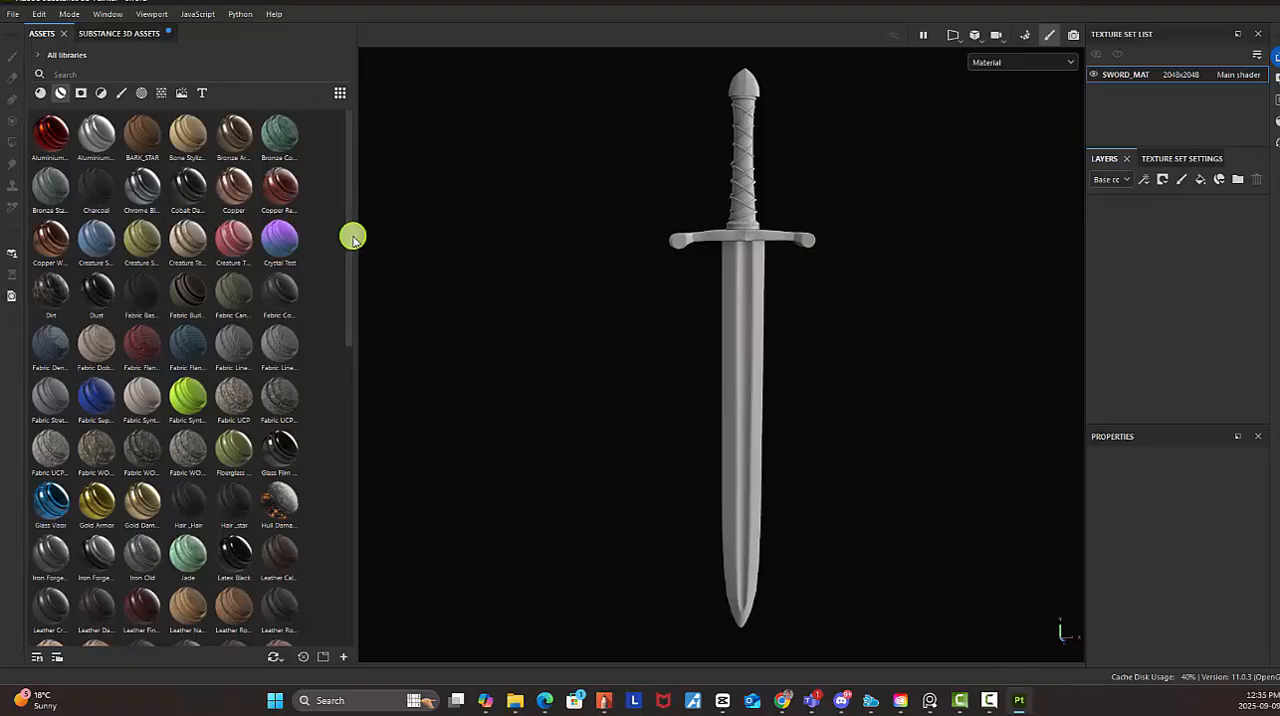
scroll(343, 311, down, 7)
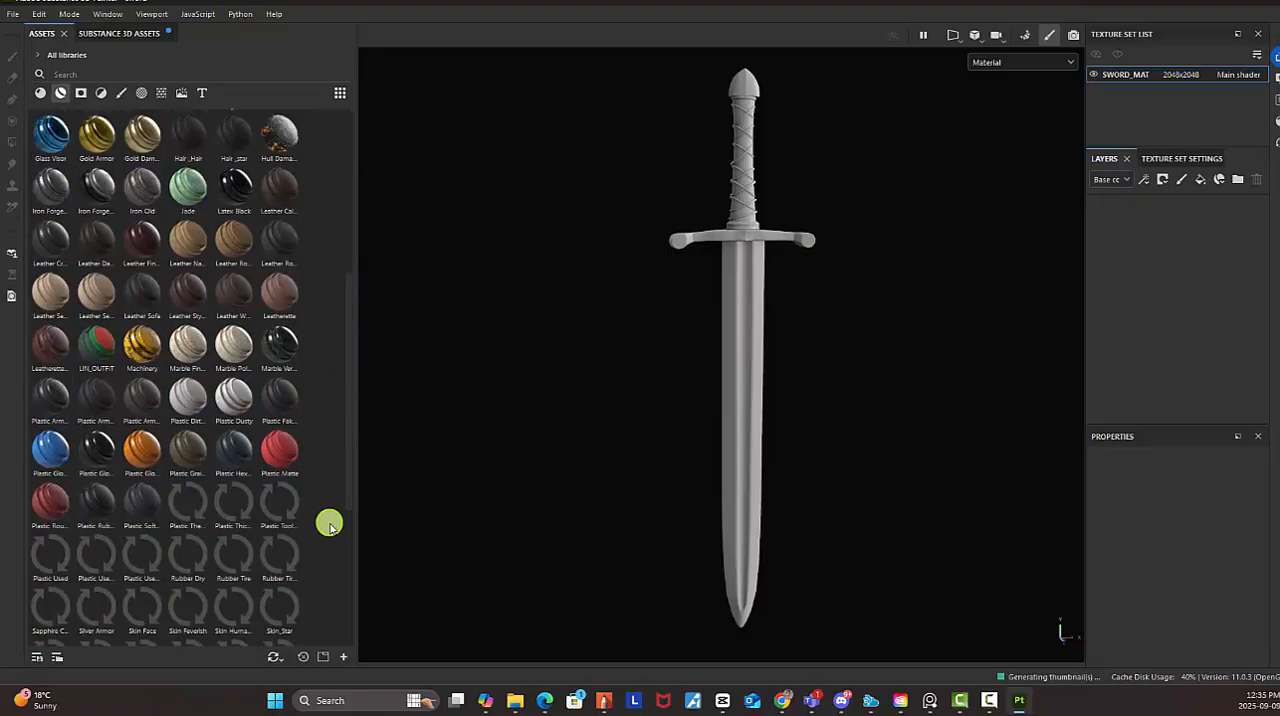
scroll(337, 540, up, 8)
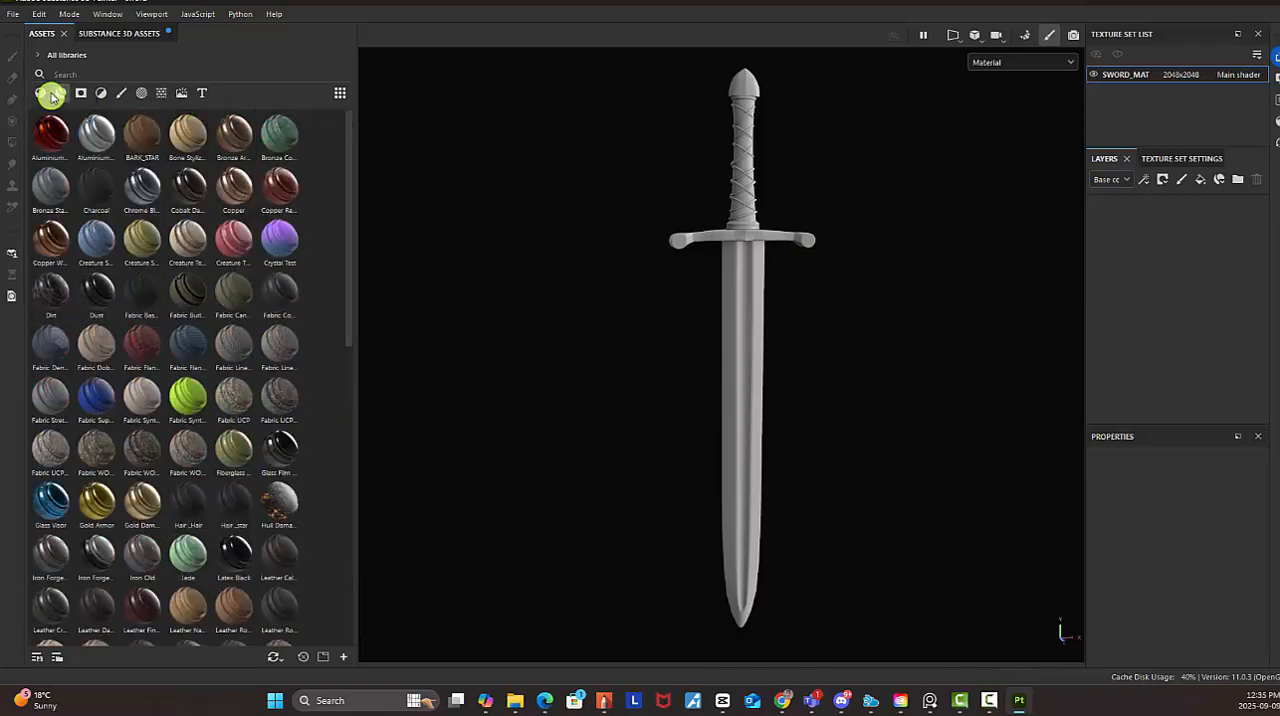
text(metal)
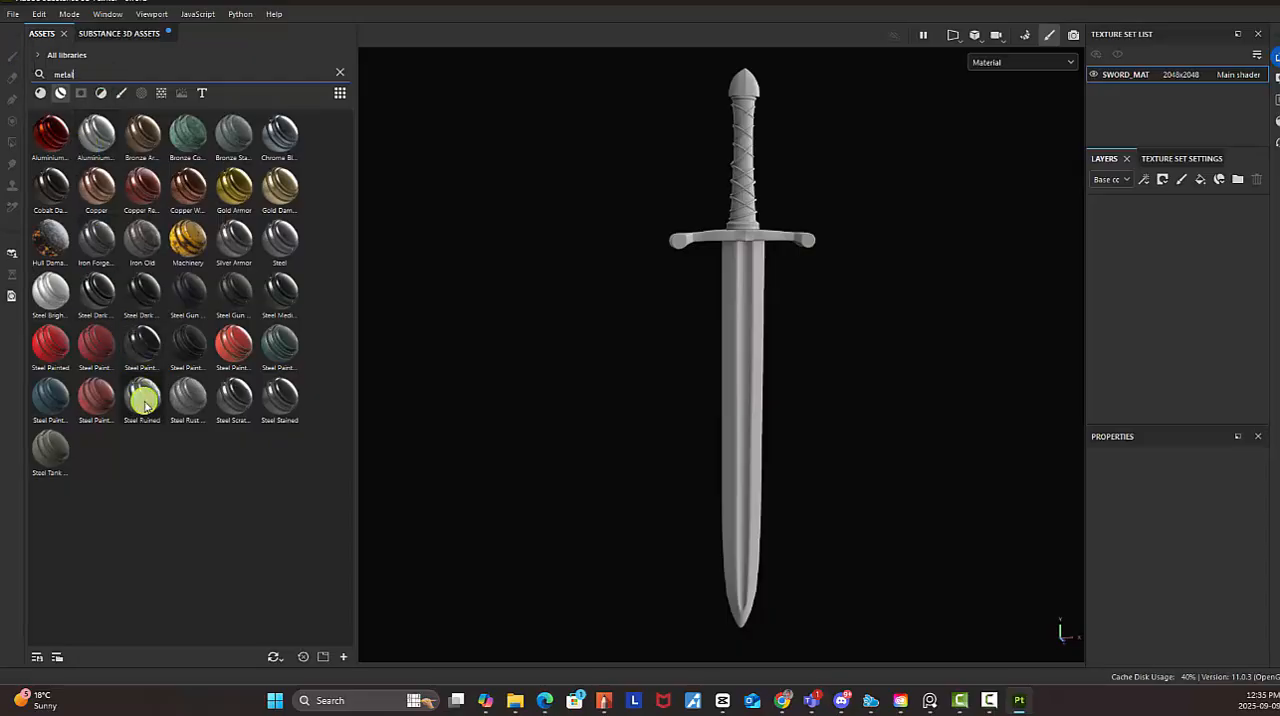
Check the sword reference board again, hide it, and add the Steel Ruined smart material to the layer stack
click(929, 702)
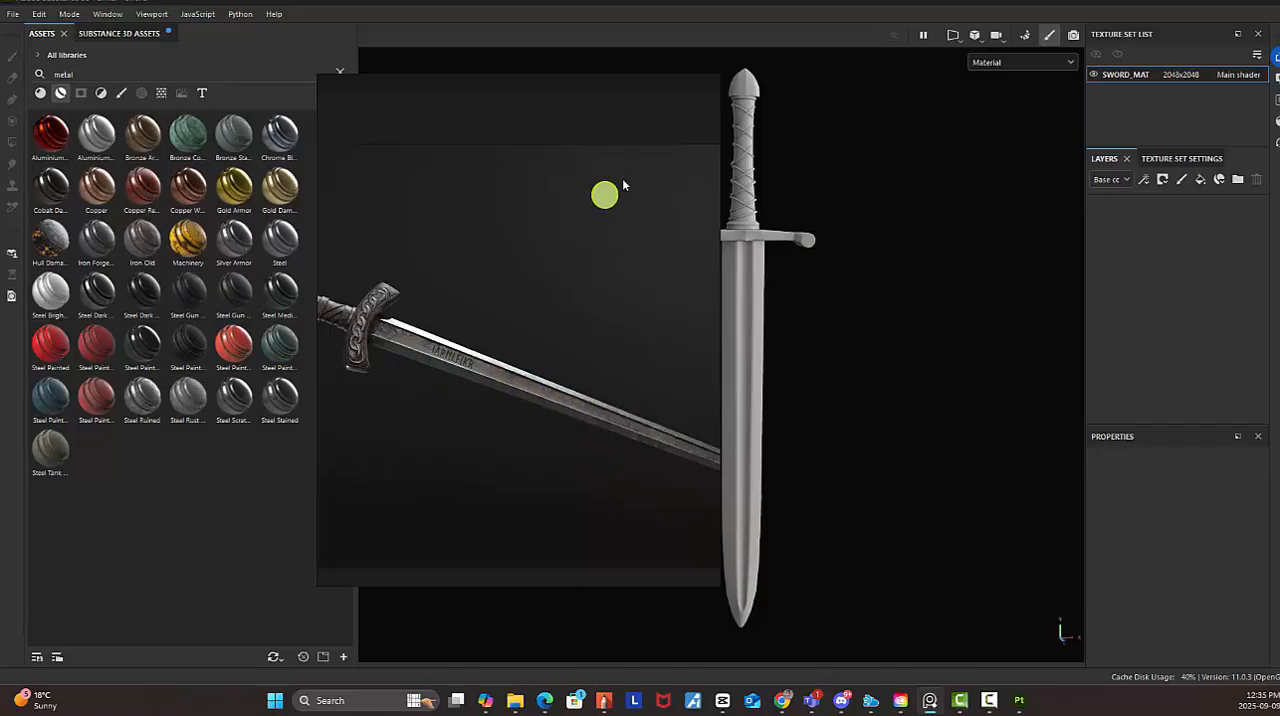
drag(571, 89, 690, 714)
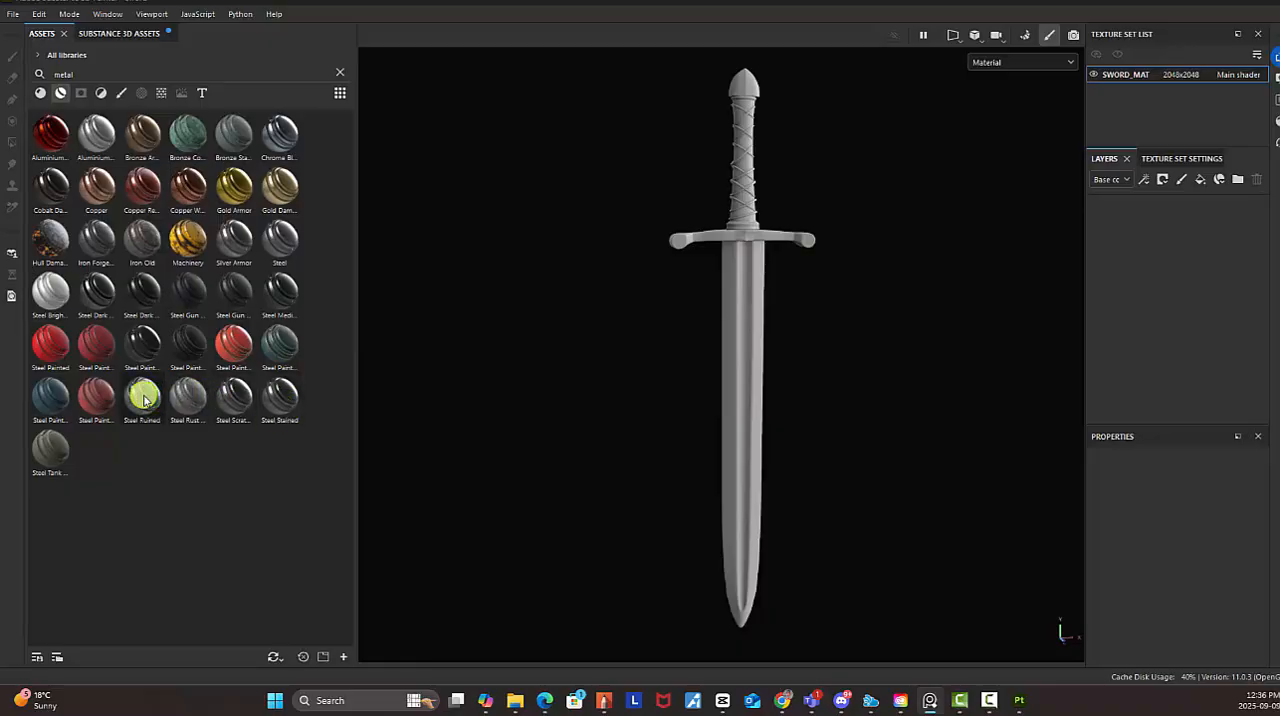
drag(143, 400, 1155, 240)
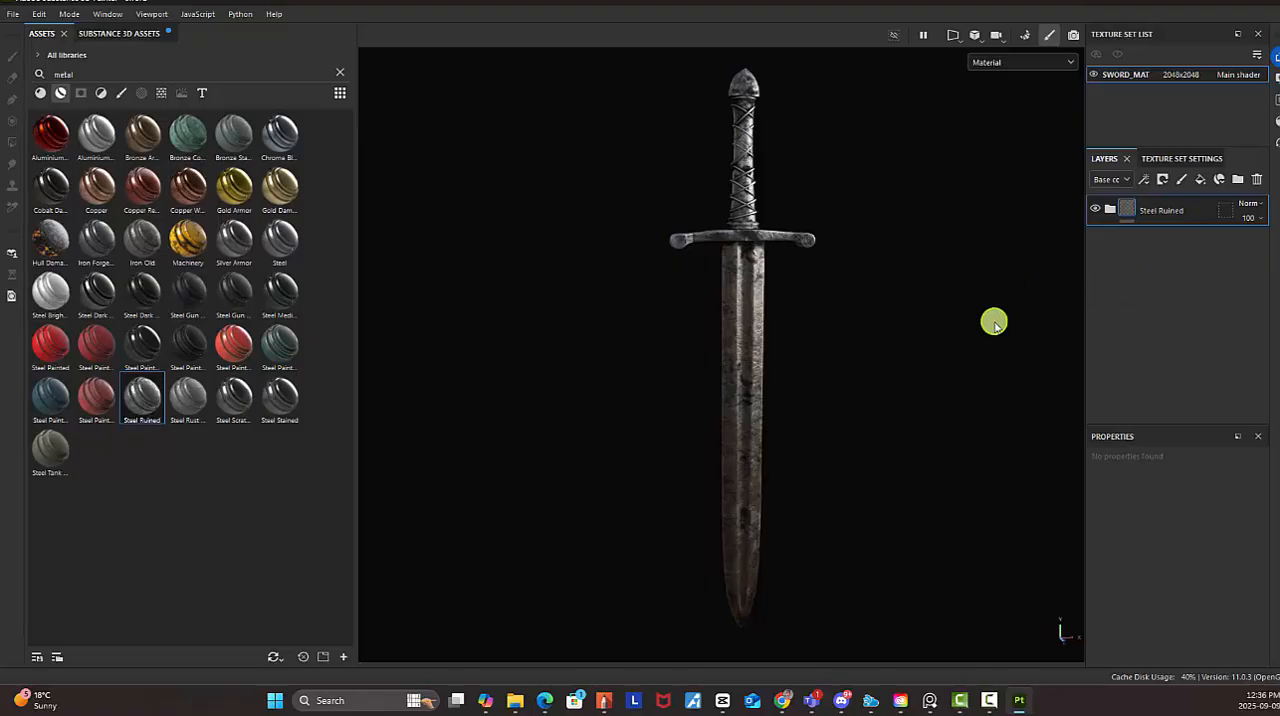
Examine how the Steel Ruined material looks on the sword's blade, guard and grip under changing light
alt+right_drag(836, 308, 1004, 368)
alt+middle_drag(895, 383, 874, 200)
alt+middle_drag(848, 307, 866, 392)
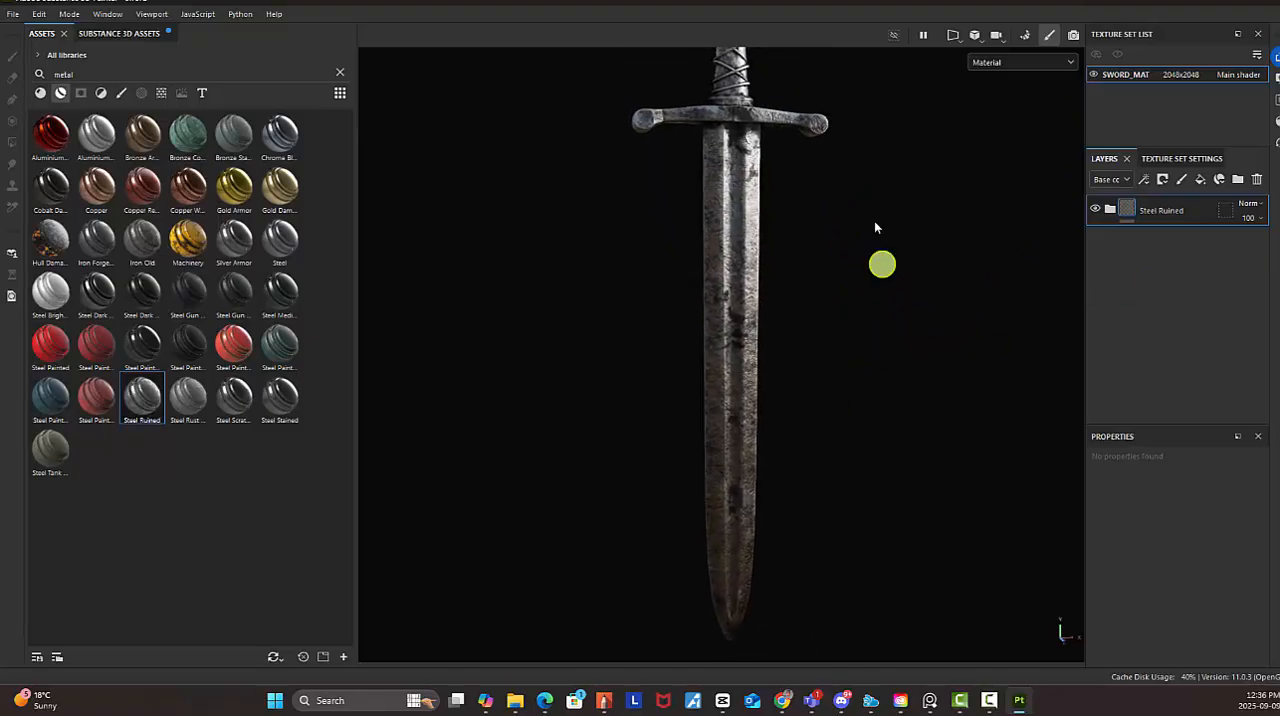
alt+middle_drag(873, 185, 909, 246)
alt+drag(909, 250, 869, 291)
alt+middle_drag(887, 295, 850, 308)
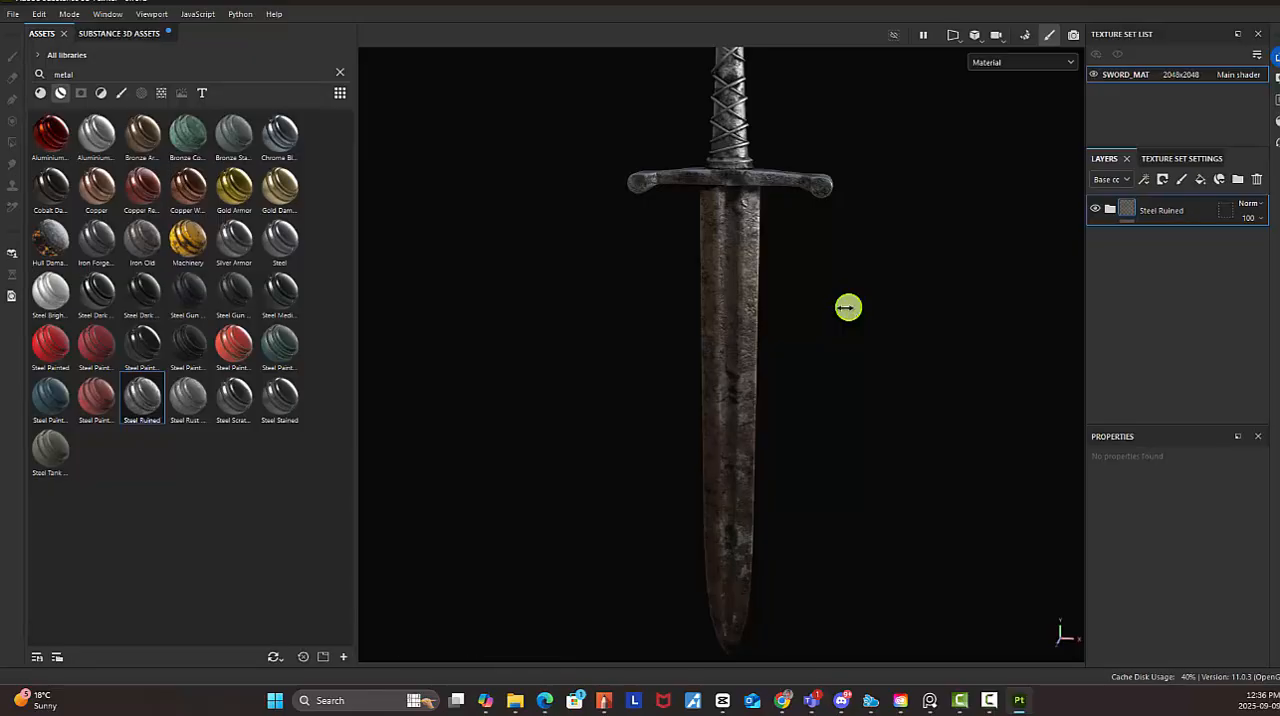
mouse_move(846, 309)
shift+right_down()
mouse_move(671, 345)
mouse_move(749, 343)
mouse_move(696, 344)
shift+right_up()
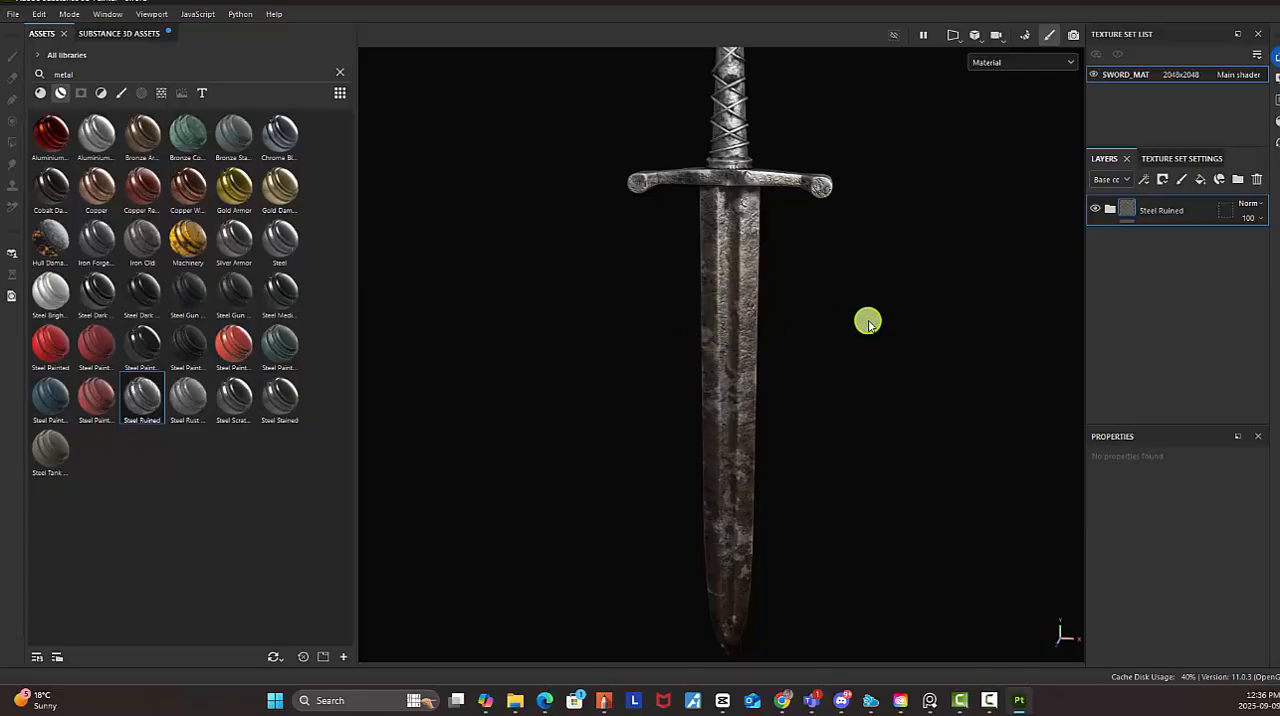
mouse_move(873, 309)
alt+mouse_down()
mouse_move(500, 303)
mouse_move(846, 267)
mouse_move(863, 288)
alt+mouse_up()
alt+right_drag(809, 237, 939, 291)
alt+drag(893, 317, 914, 327)
alt+middle_drag(911, 240, 884, 432)
alt+right_drag(830, 364, 834, 344)
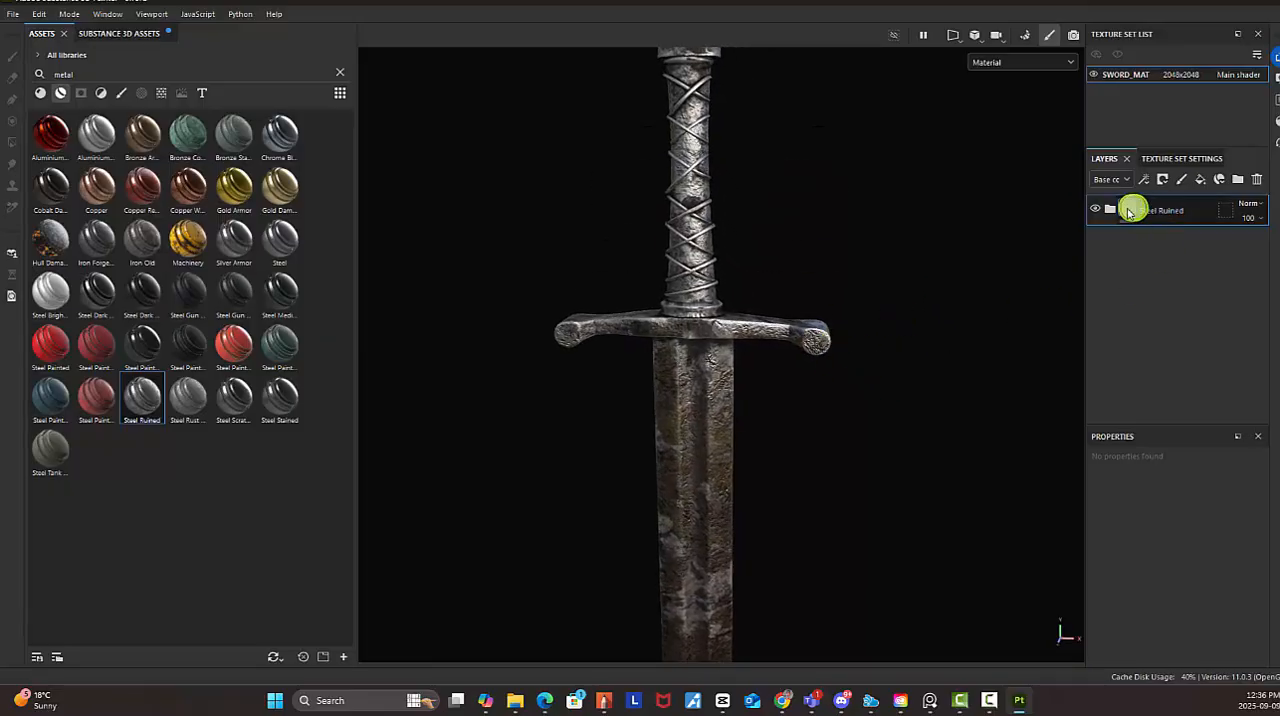
Hide the Steel Ruined layer and add the Steel smart material beneath it
click(1095, 208)
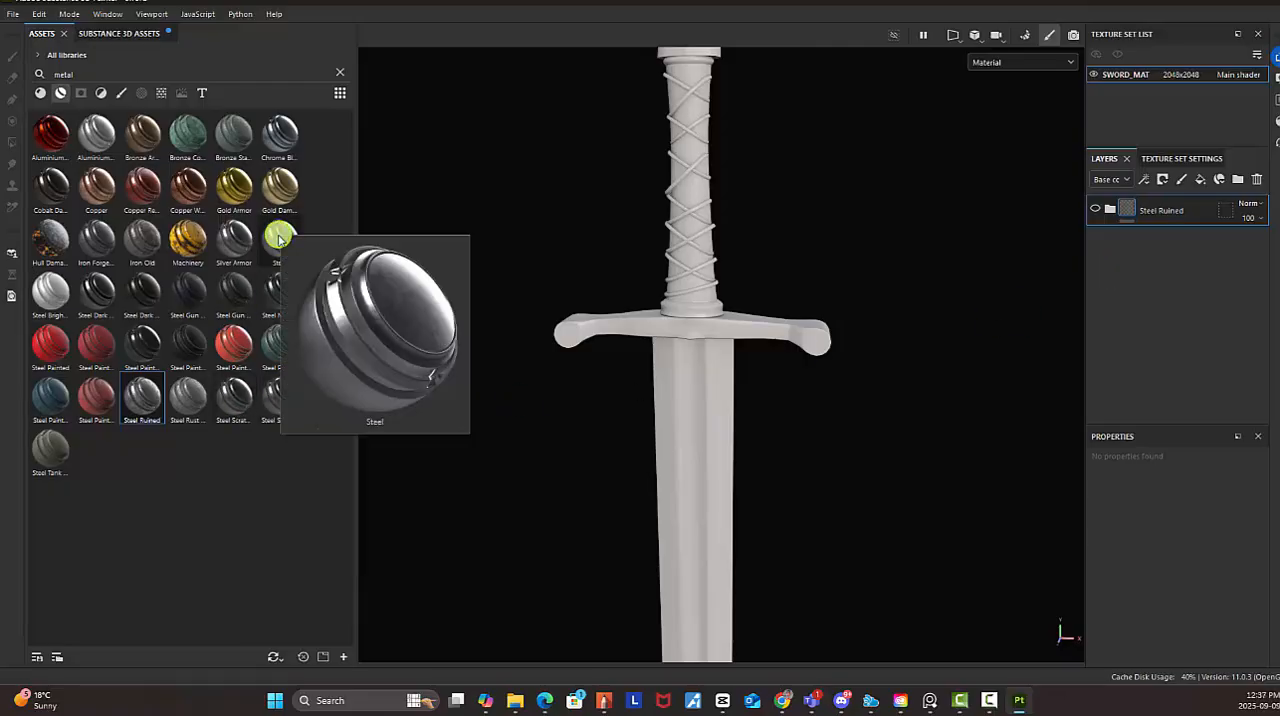
drag(280, 237, 1153, 311)
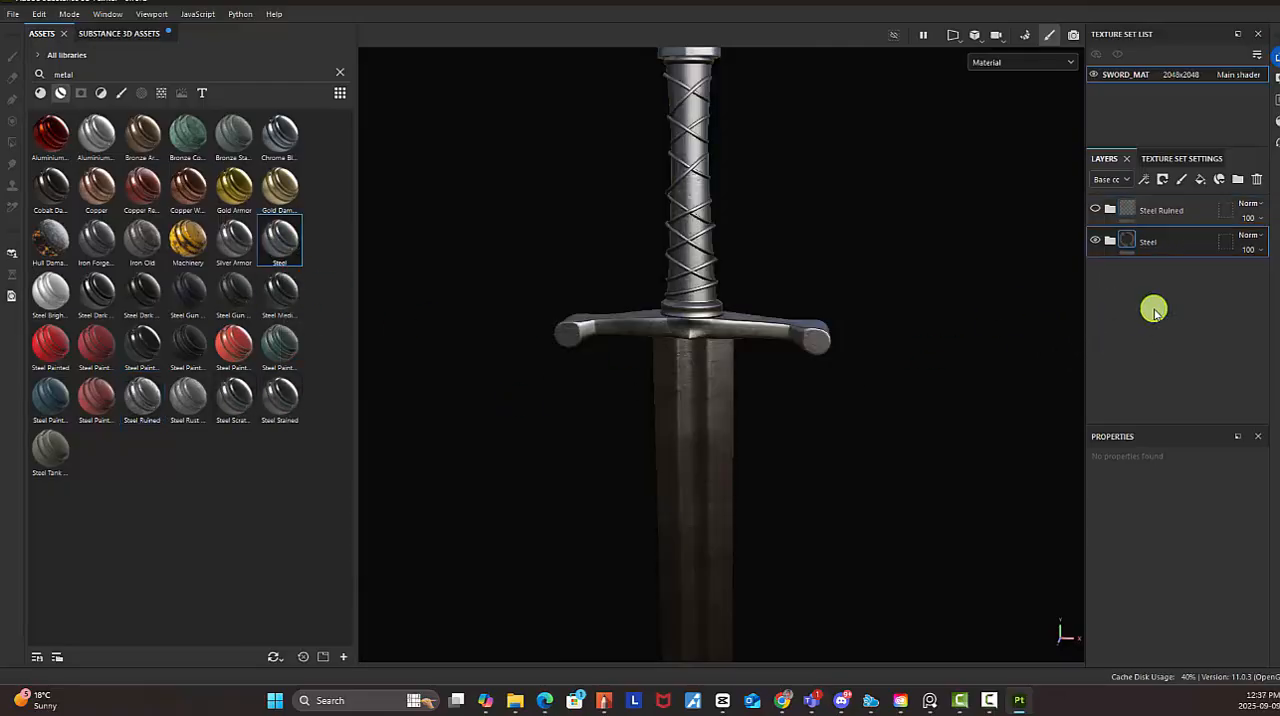
Examine the Steel material up close on the grip, guard and upper blade
alt+drag(942, 392, 861, 400)
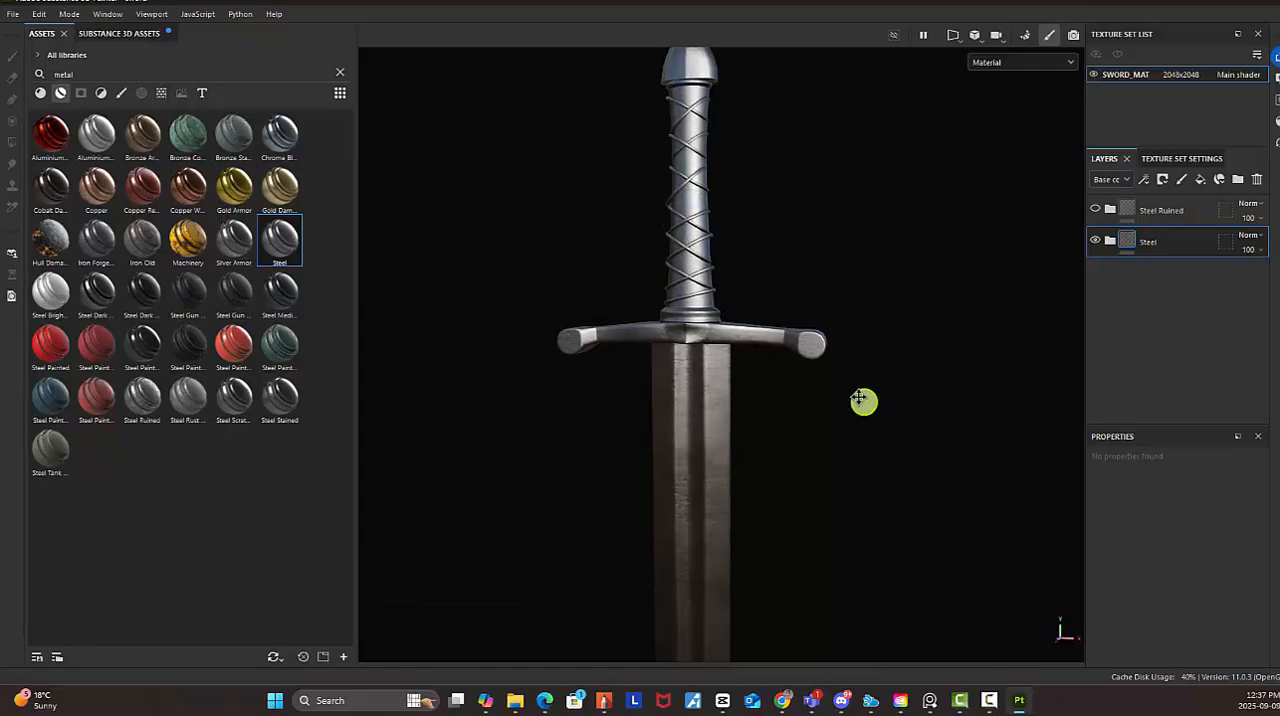
alt+middle_drag(861, 400, 832, 241)
mouse_move(823, 390)
alt+middle_down()
mouse_move(849, 457)
mouse_move(829, 297)
mouse_move(814, 409)
alt+middle_up()
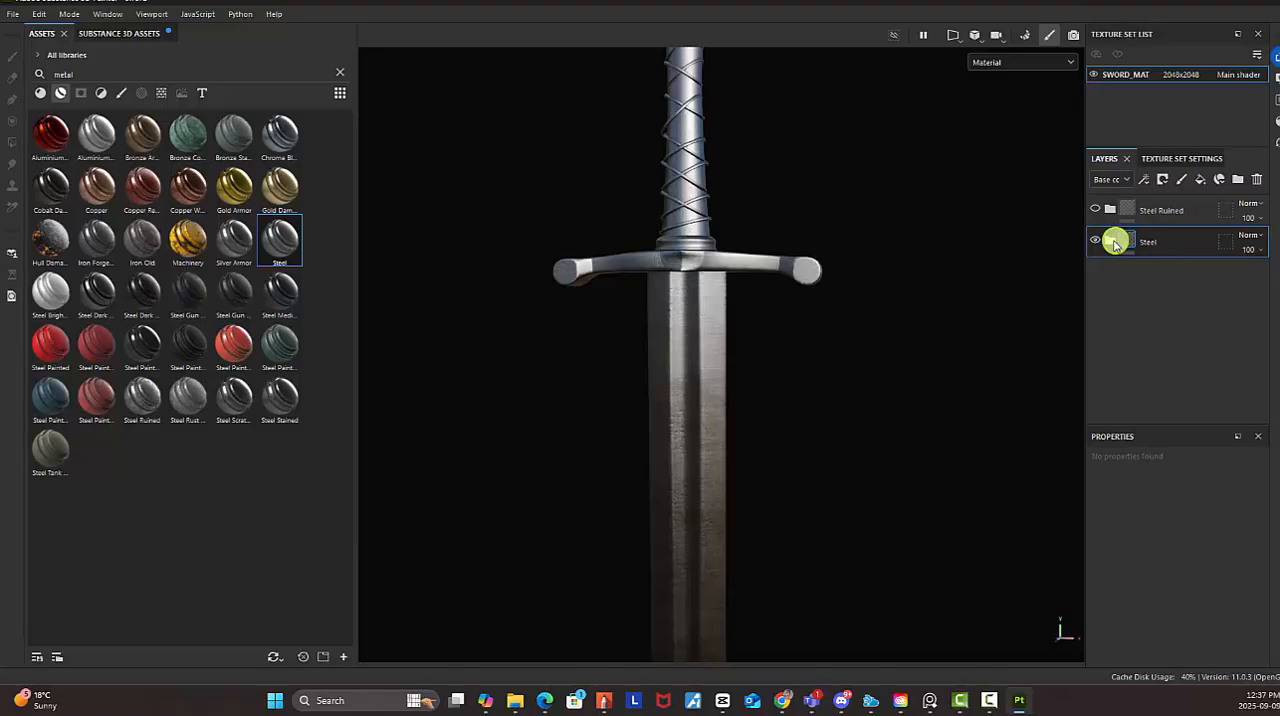
alt+middle_drag(812, 265, 760, 338)
alt+right_drag(760, 338, 1056, 486)
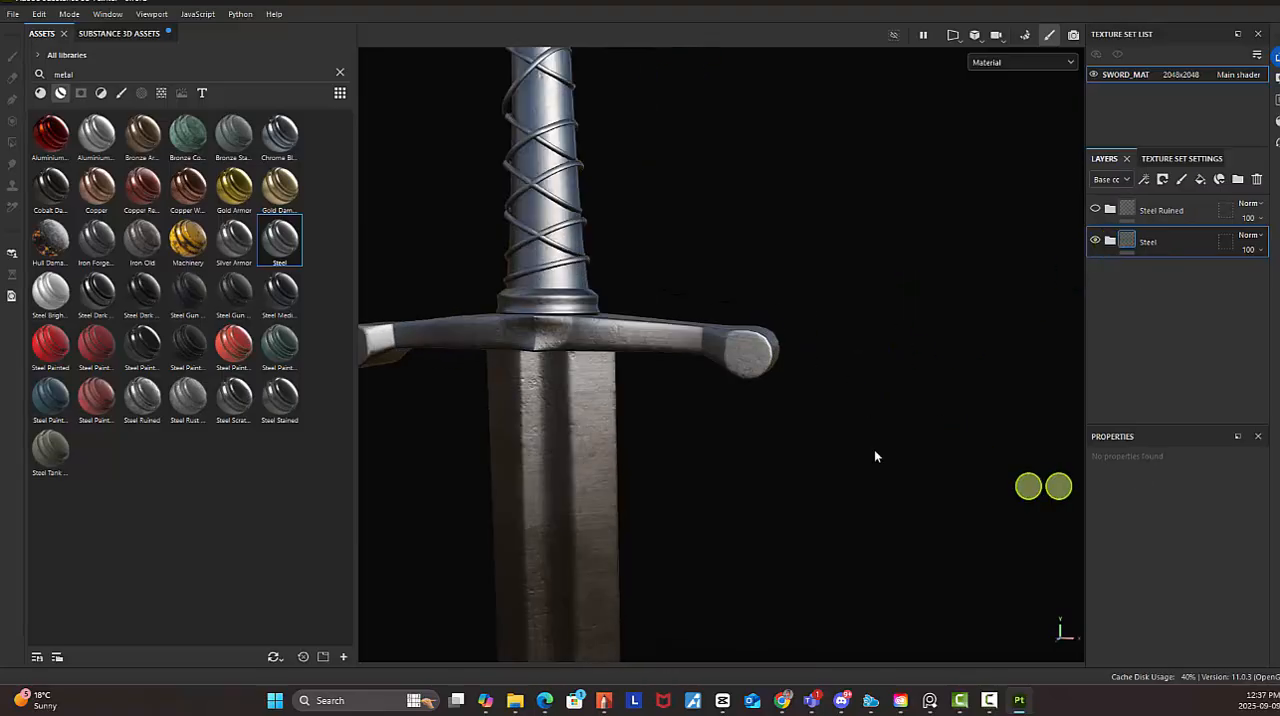
alt+middle_drag(834, 404, 990, 260)
alt+right_drag(836, 324, 1036, 404)
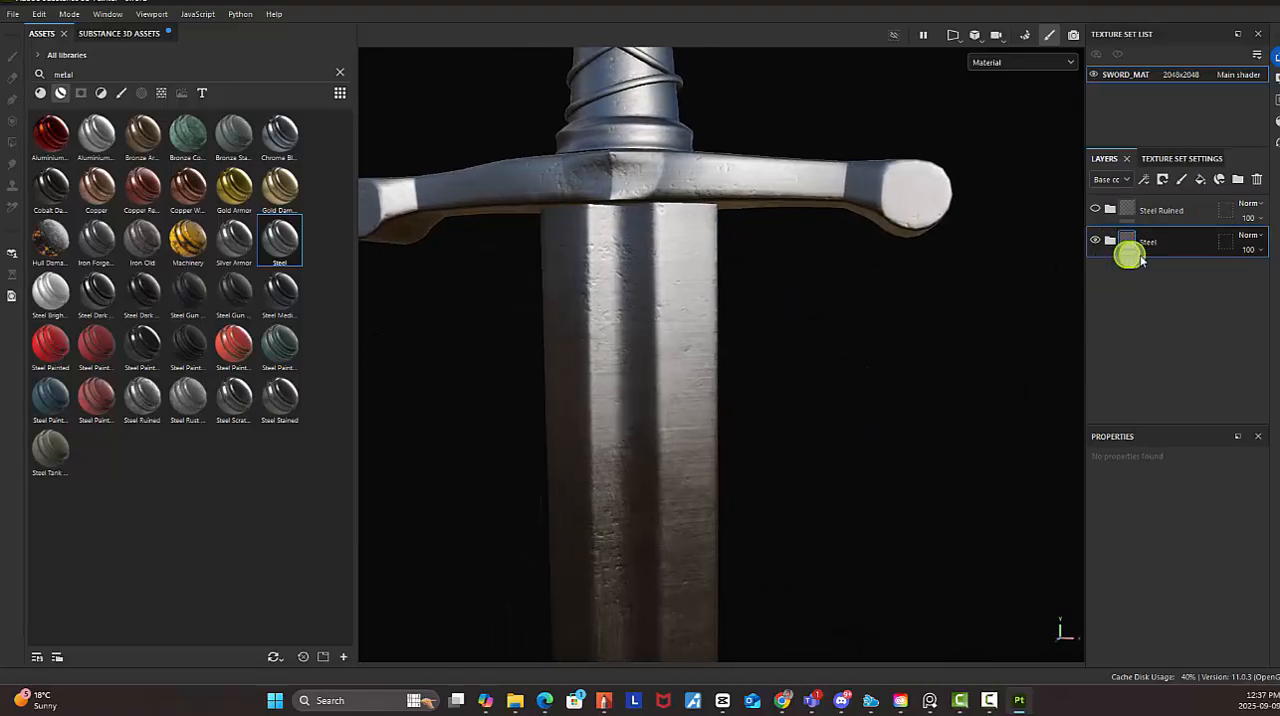
Rename the Steel layer as BLADE and widen the area that holds the layer stack
double_click(1155, 242)
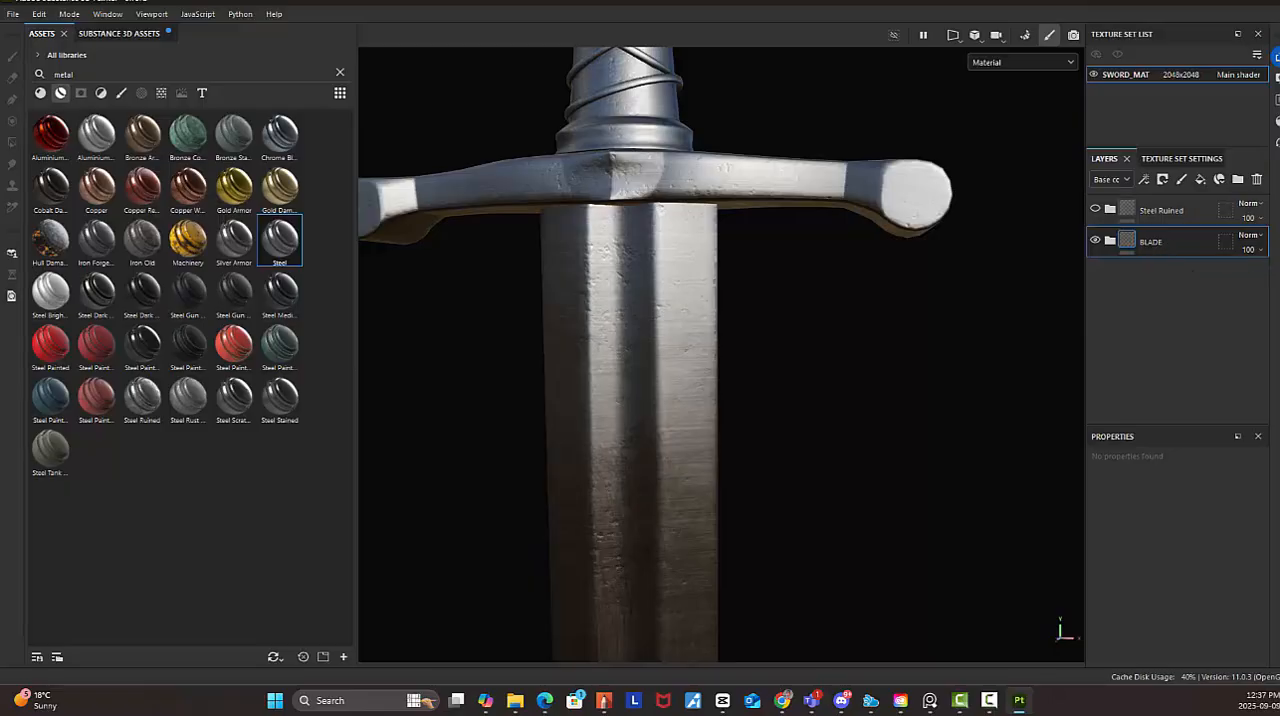
scroll(794, 418, down, 2)
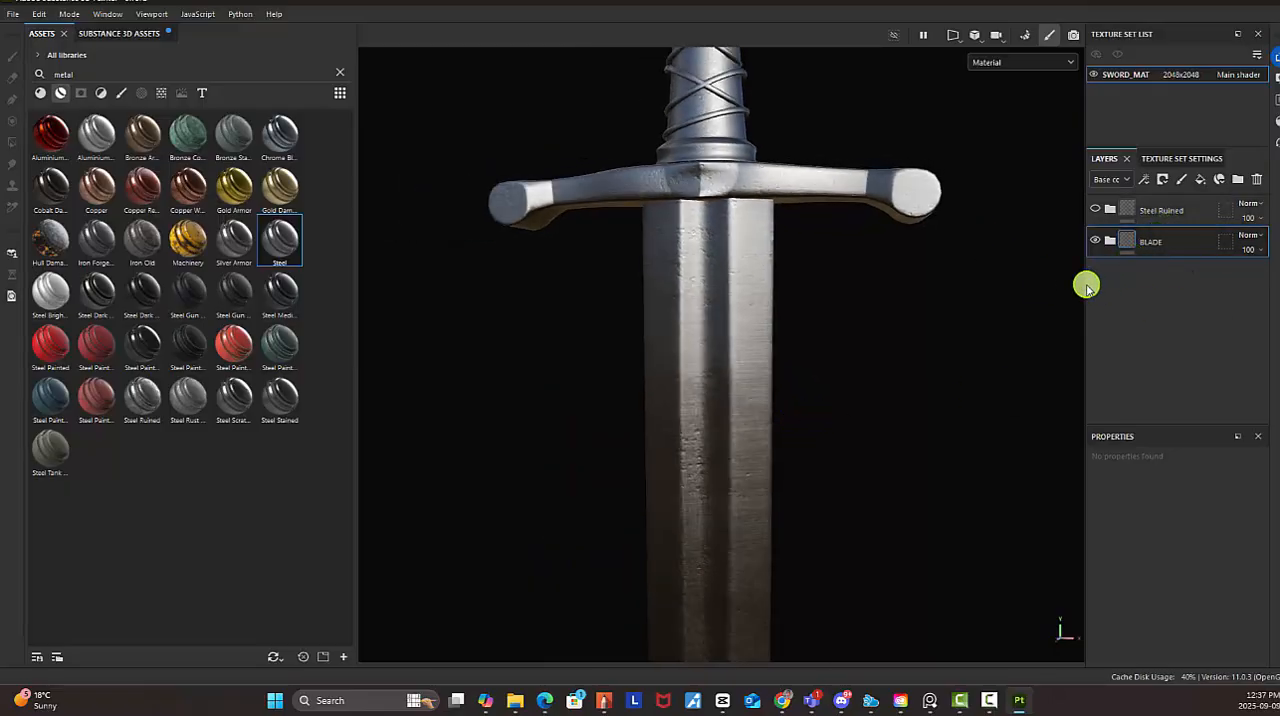
drag(1086, 287, 983, 294)
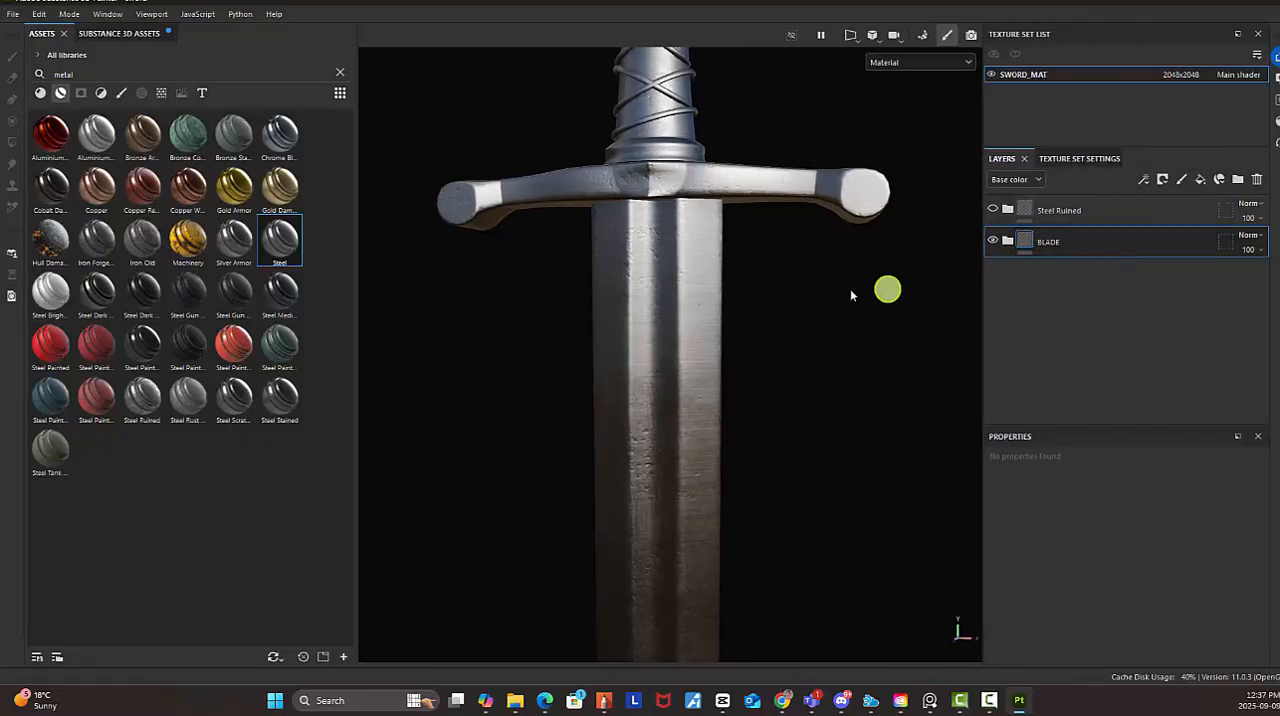
Add a black mask to the BLADE layer
scroll(794, 408, down, 3)
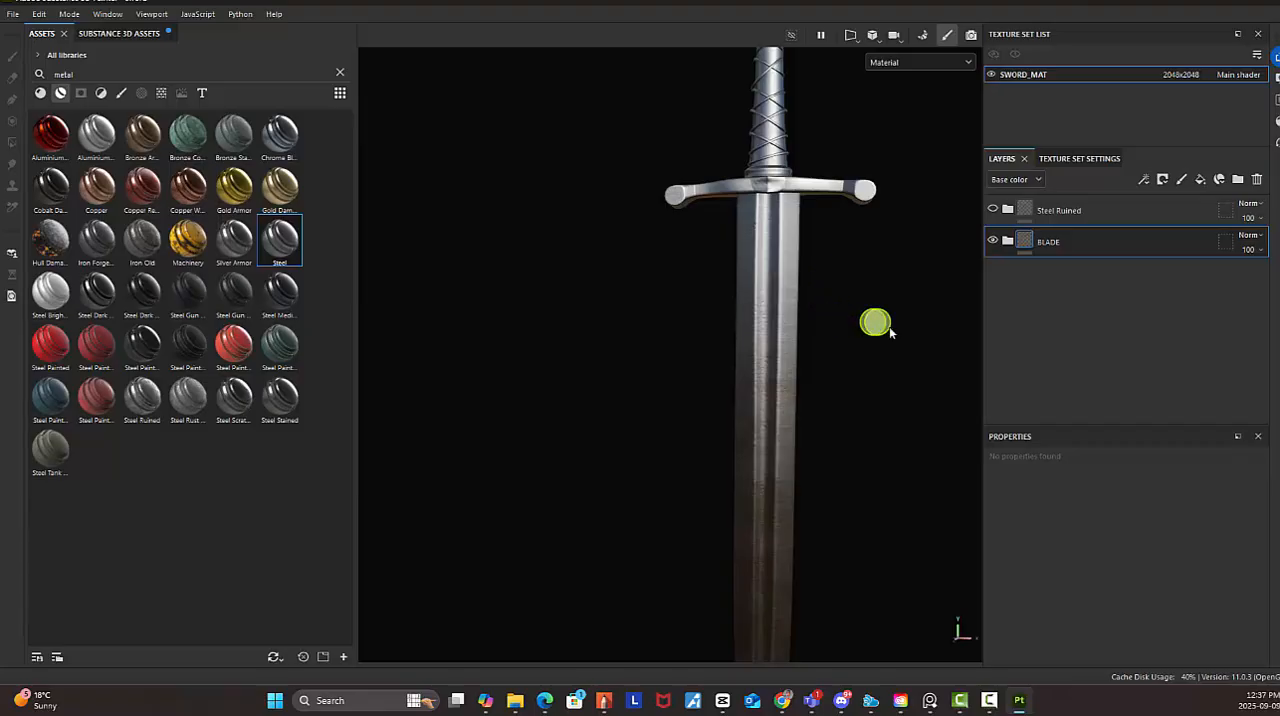
scroll(878, 328, down, 2)
alt+middle_drag(820, 356, 688, 336)
alt+middle_drag(749, 485, 751, 509)
alt+middle_drag(769, 230, 765, 408)
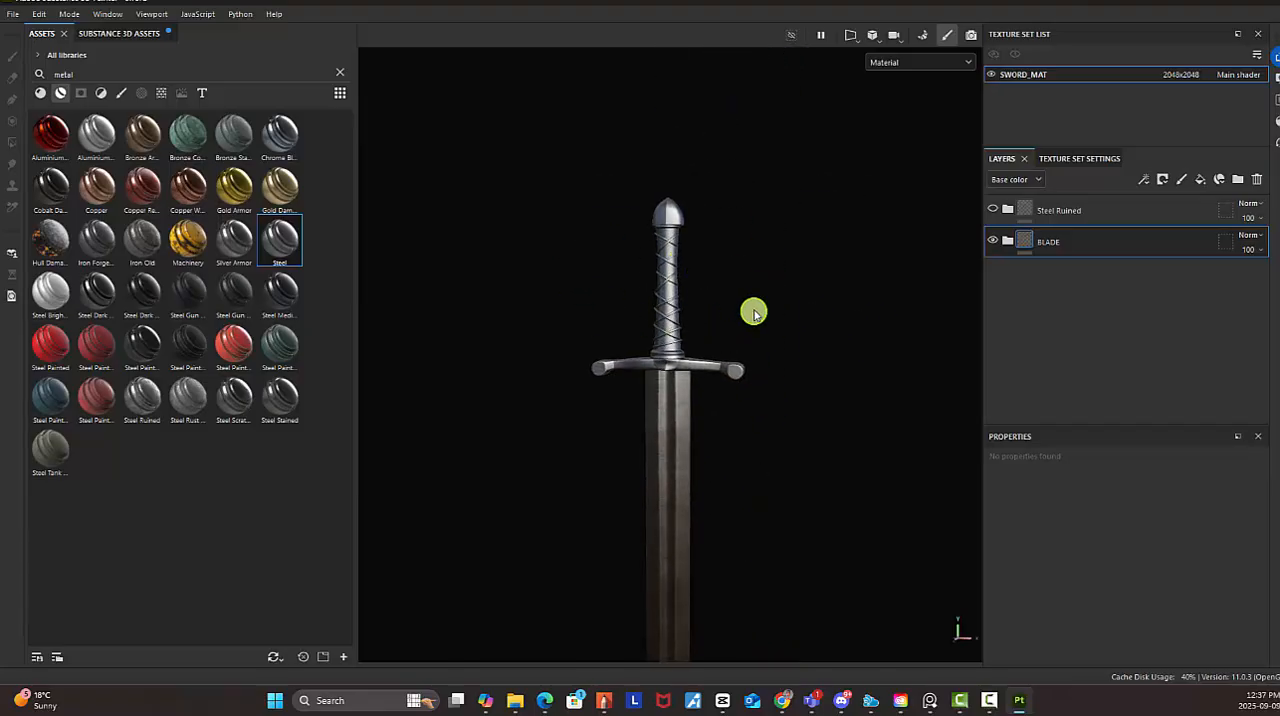
alt+middle_drag(753, 299, 753, 334)
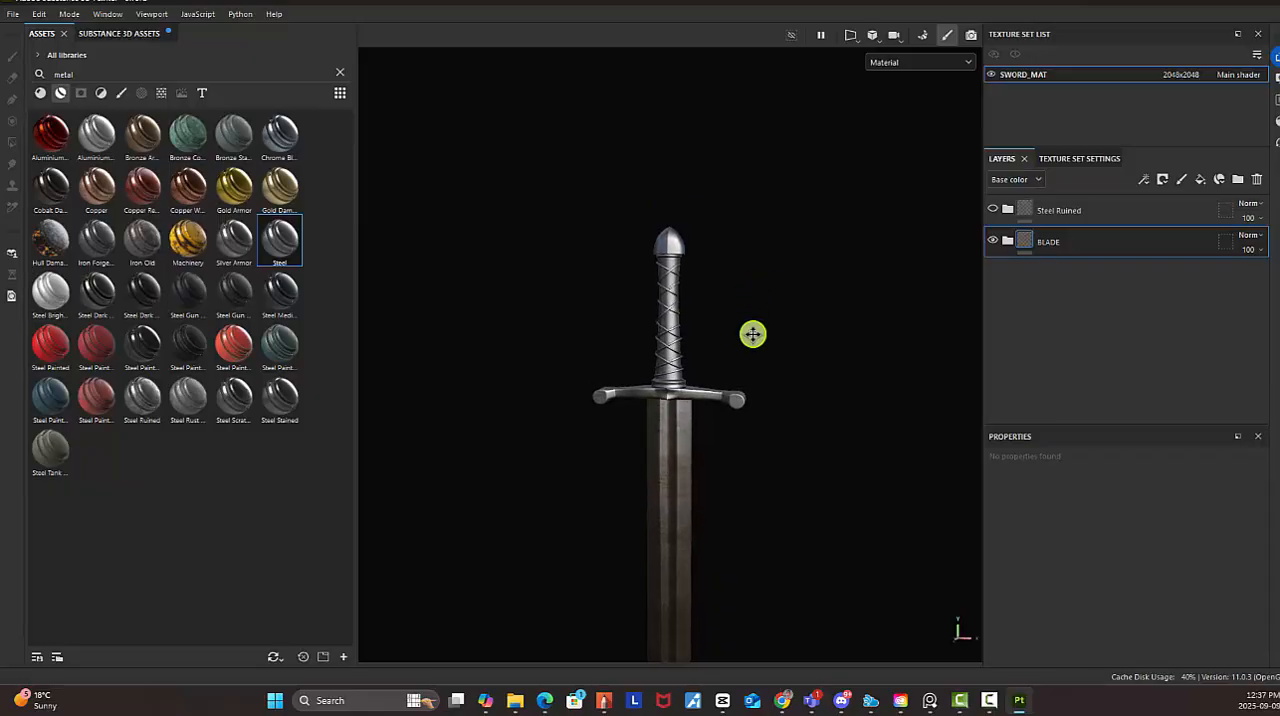
alt+right_drag(721, 317, 693, 233)
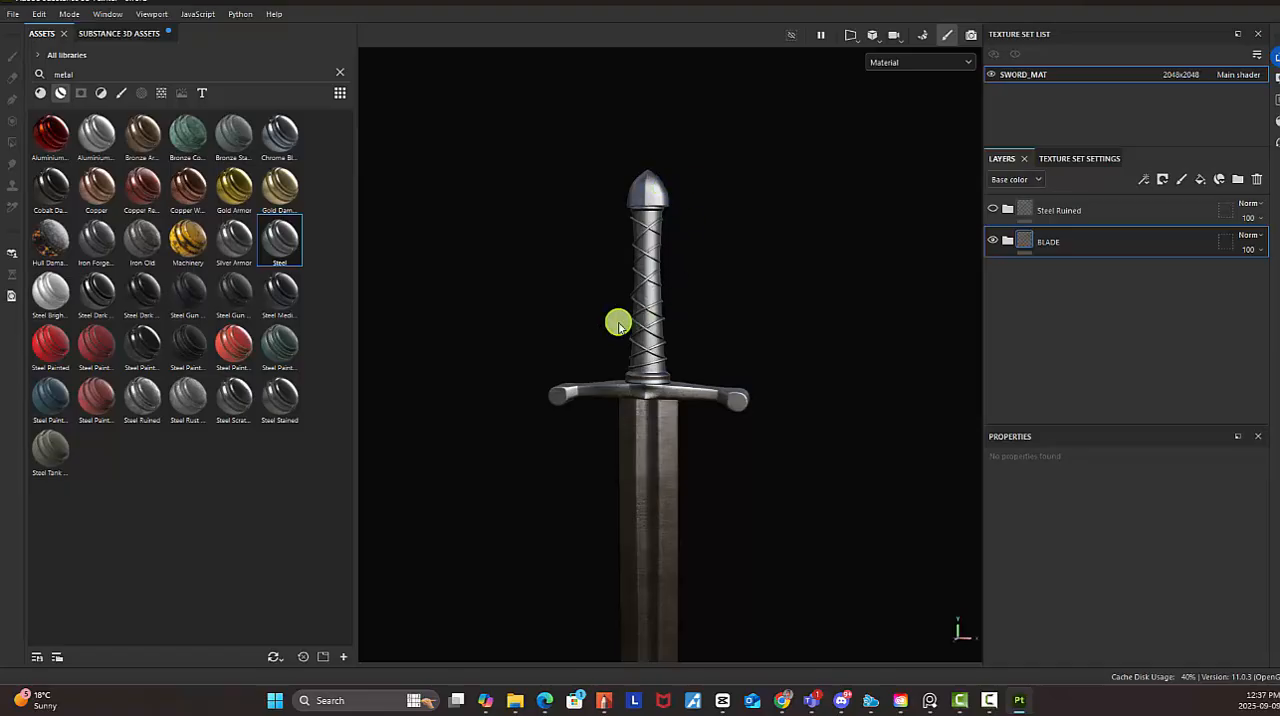
right_click(1052, 249)
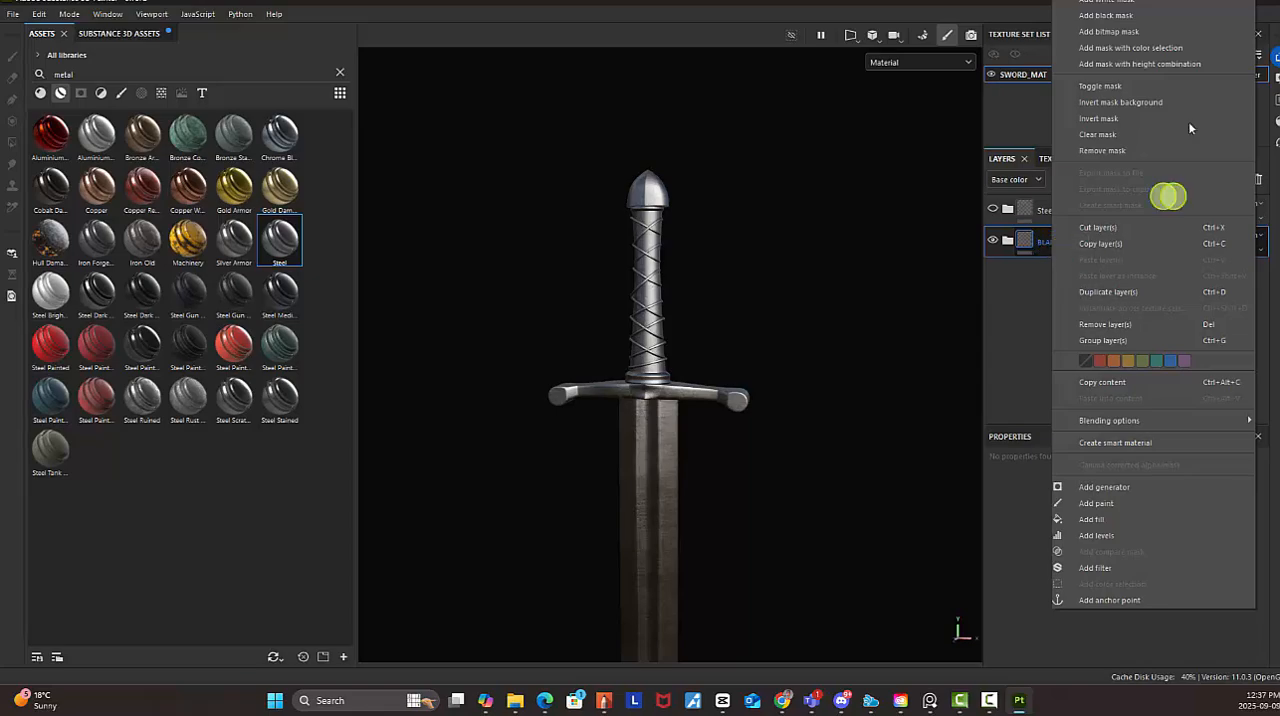
click(1119, 18)
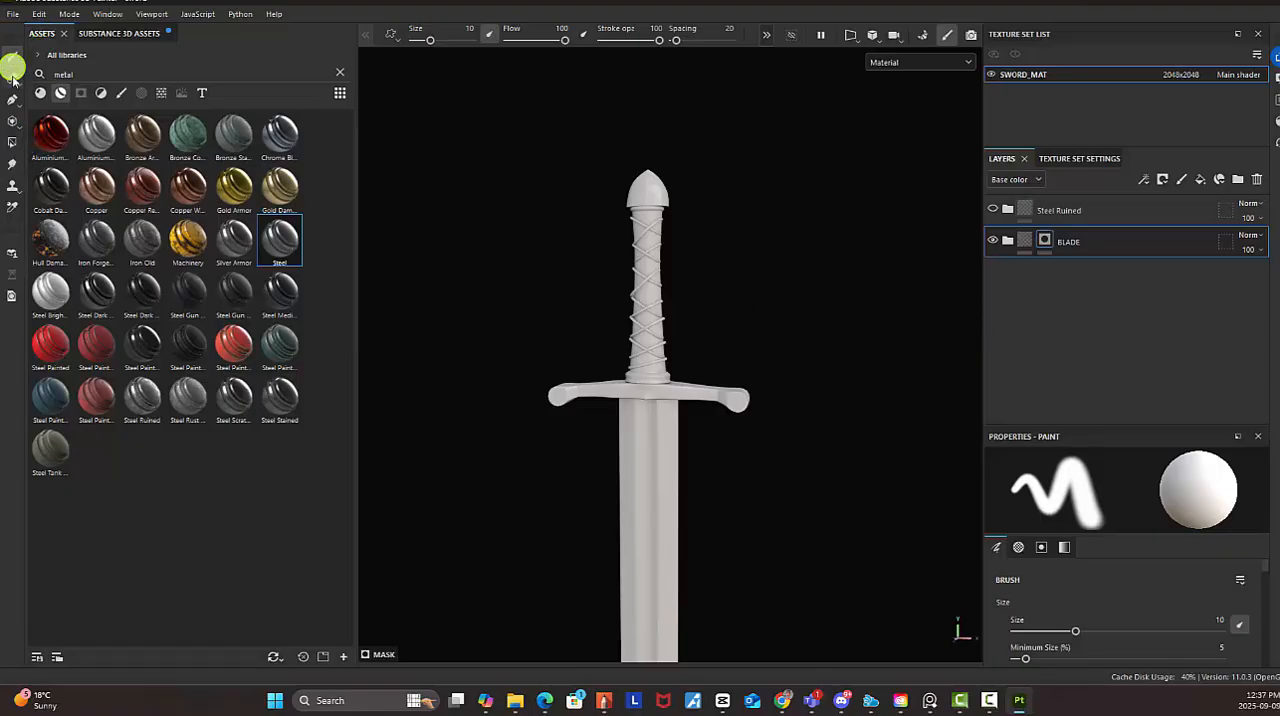
Reveal the steel on the blade only by filling the blade in the BLADE mask with Polygon Fill at color value 1
click(12, 147)
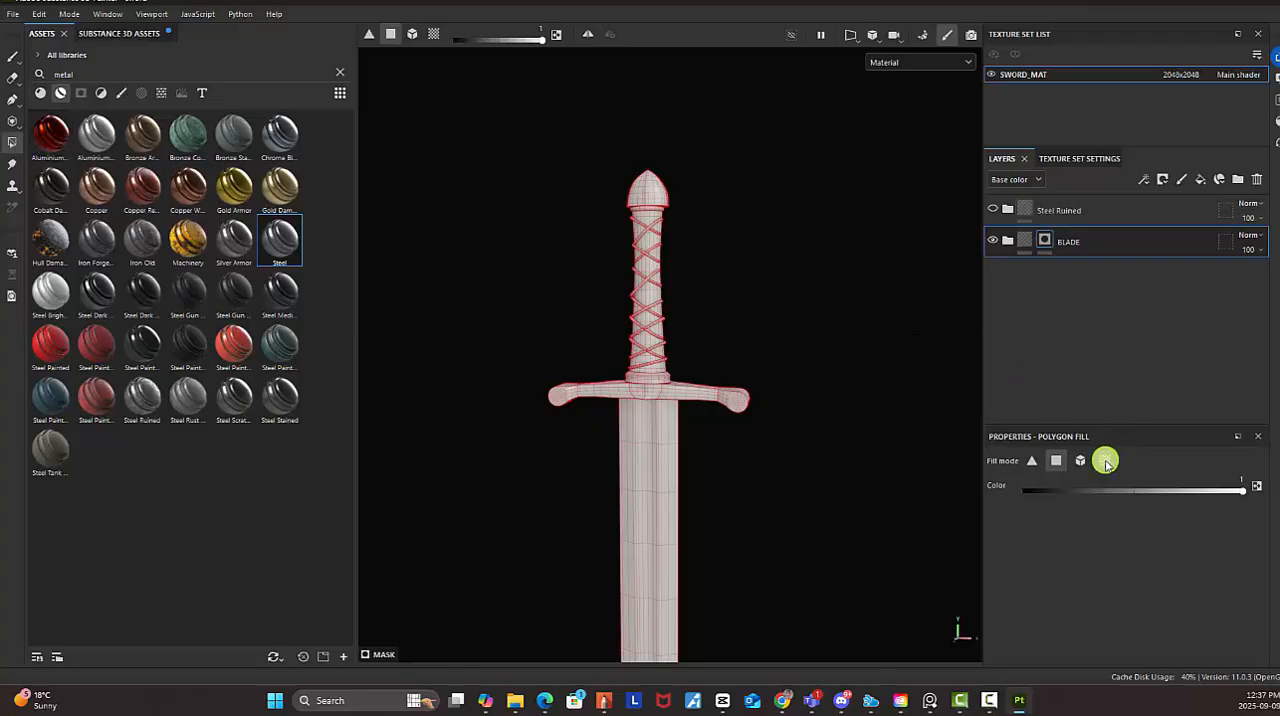
click(672, 488)
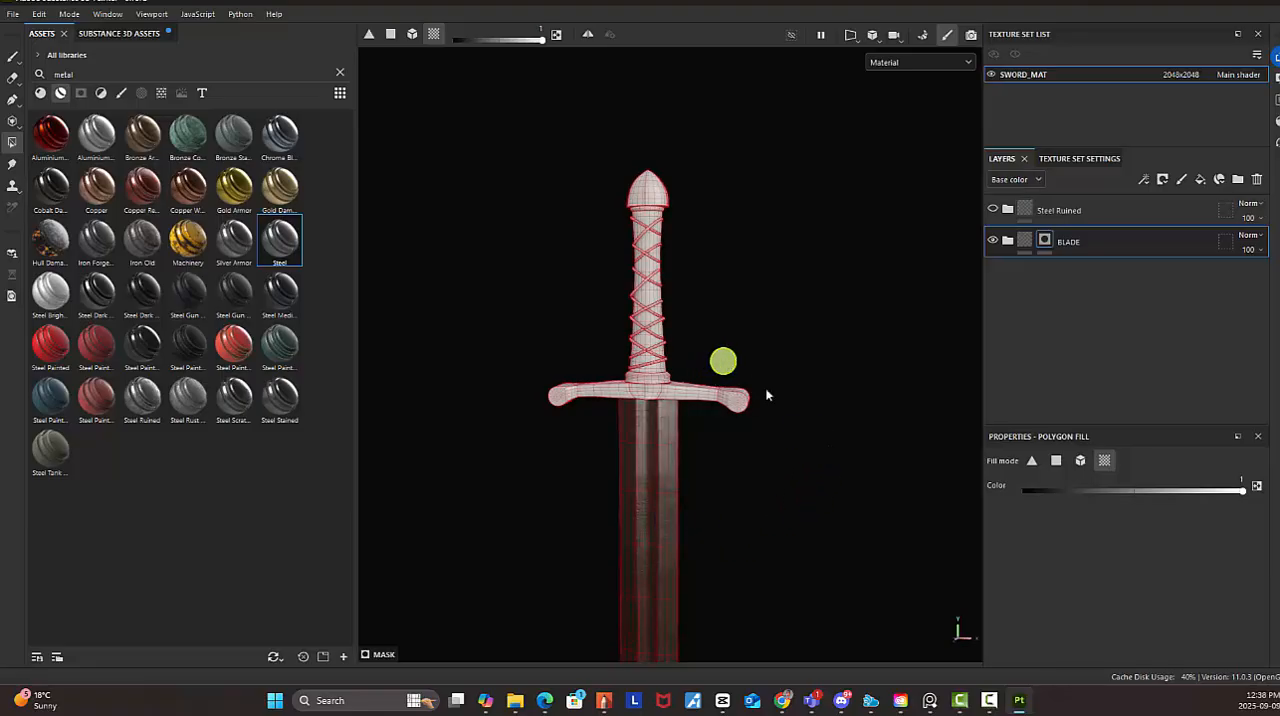
alt+right_drag(893, 484, 702, 475)
alt+middle_drag(765, 482, 722, 297)
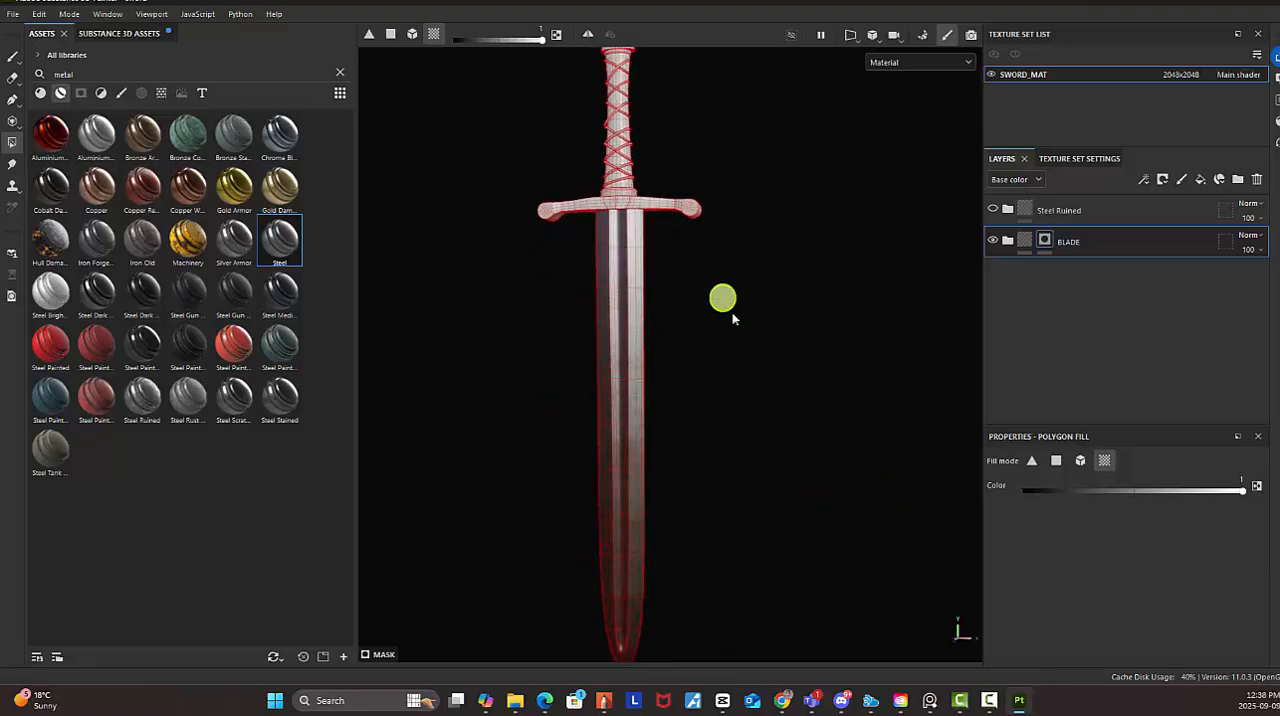
alt+drag(733, 318, 749, 365)
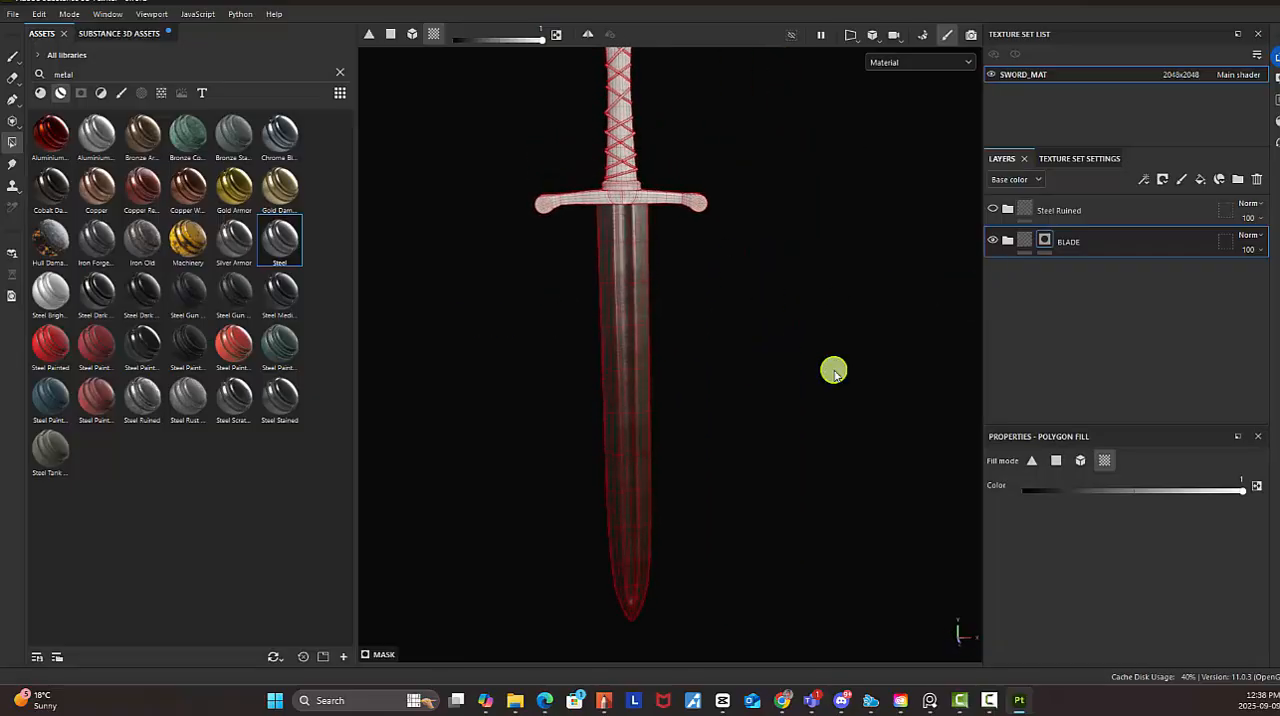
Switch to the Paint tool and inspect the masked steel along the blade up to the guard
click(13, 58)
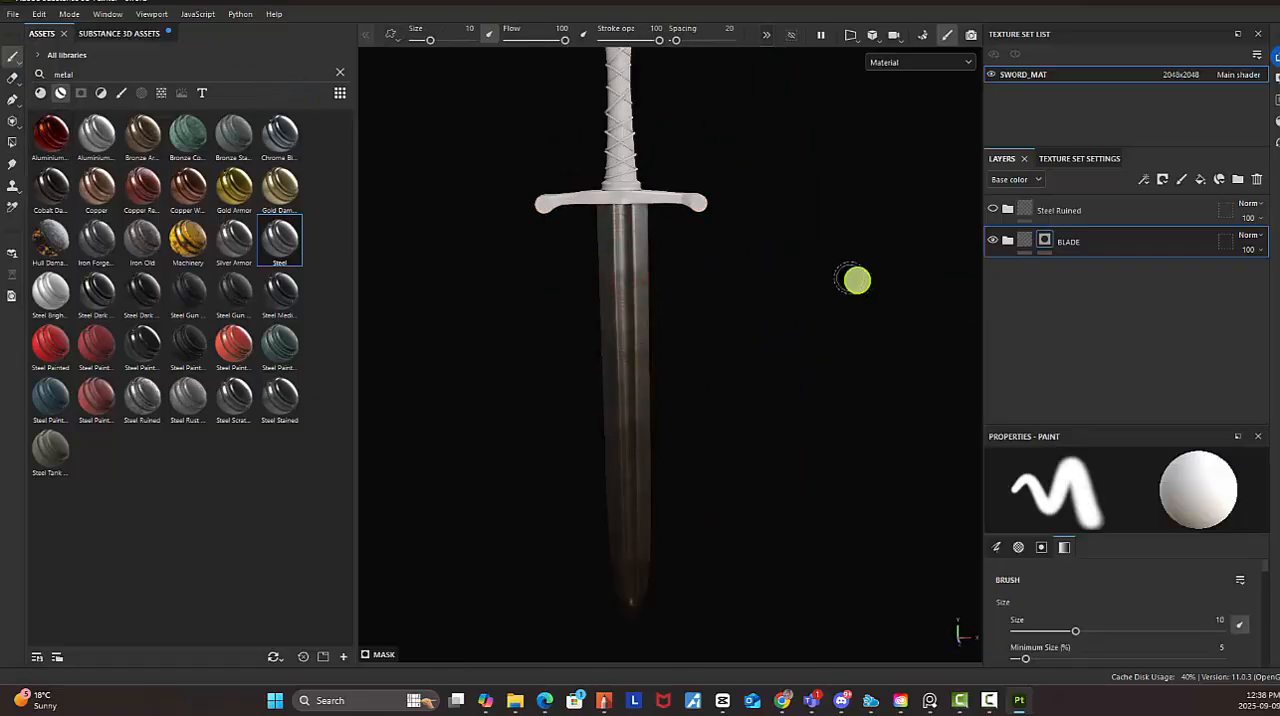
middle_drag(814, 394, 717, 372)
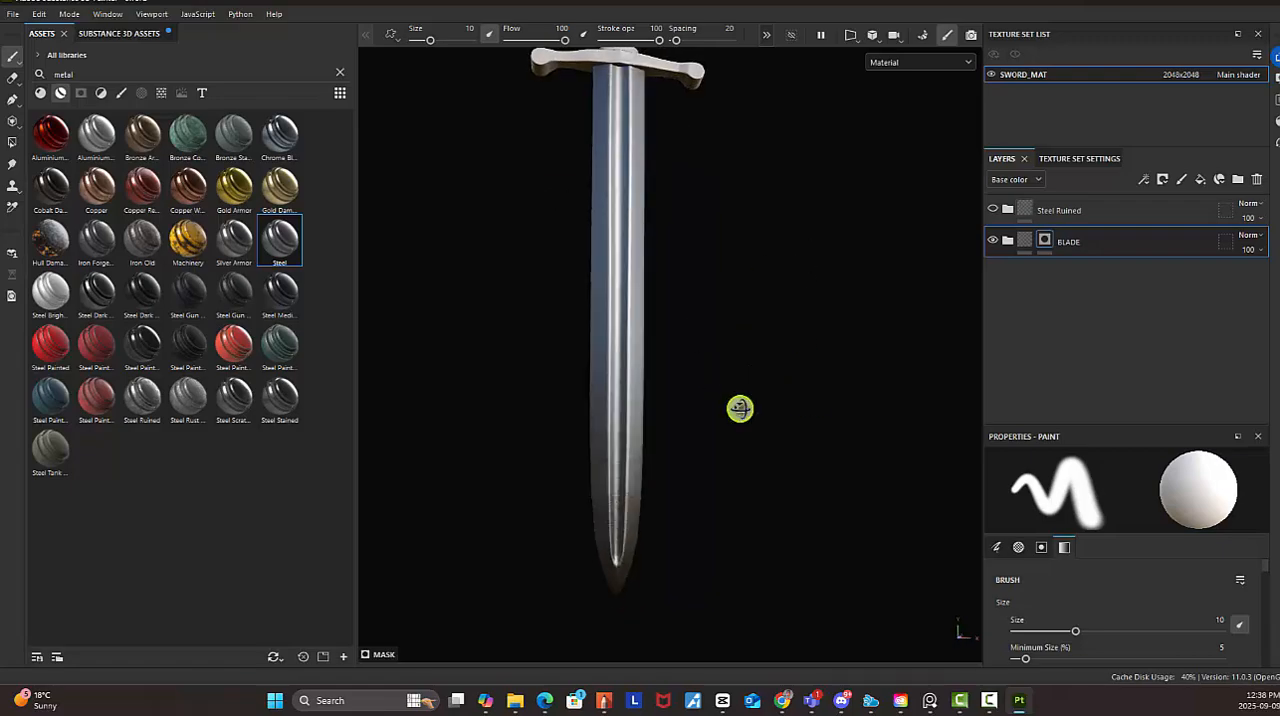
alt+drag(740, 409, 740, 274)
alt+middle_drag(740, 274, 748, 312)
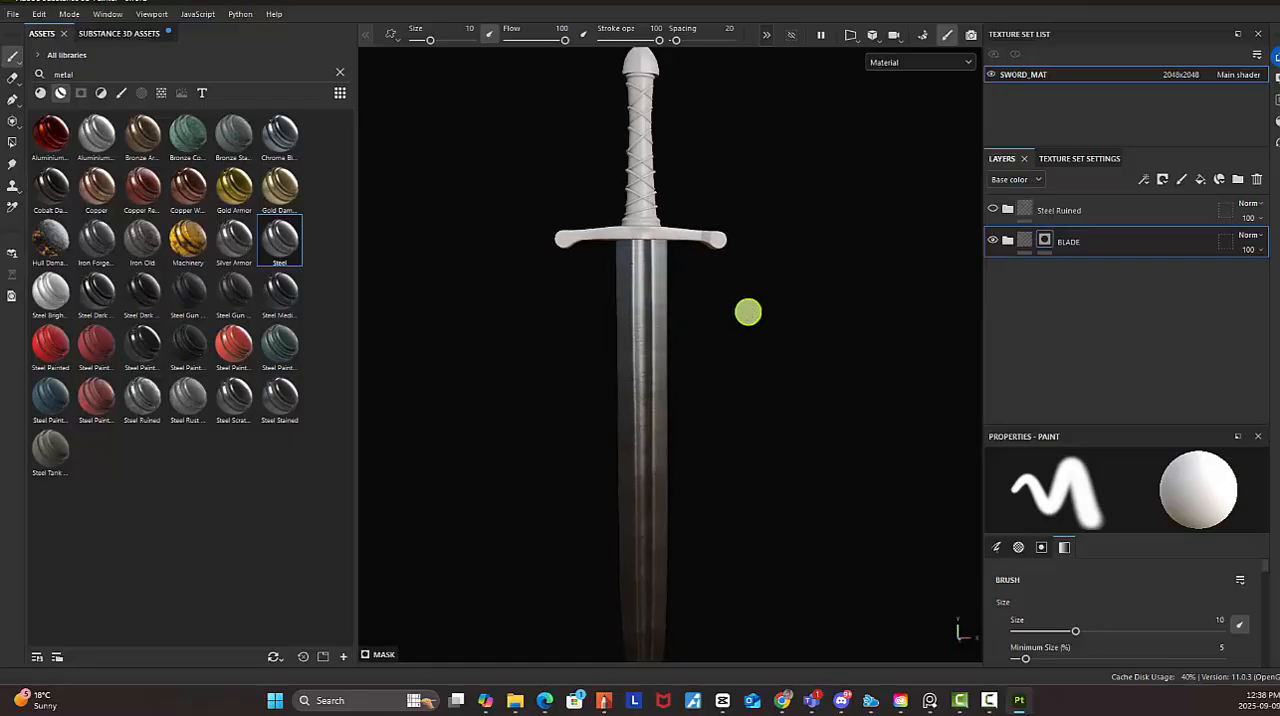
Expand the BLADE folder and enlarge the layer stack area so all its sublayers fit
alt+right_drag(683, 282, 814, 349)
alt+right_drag(637, 283, 1069, 486)
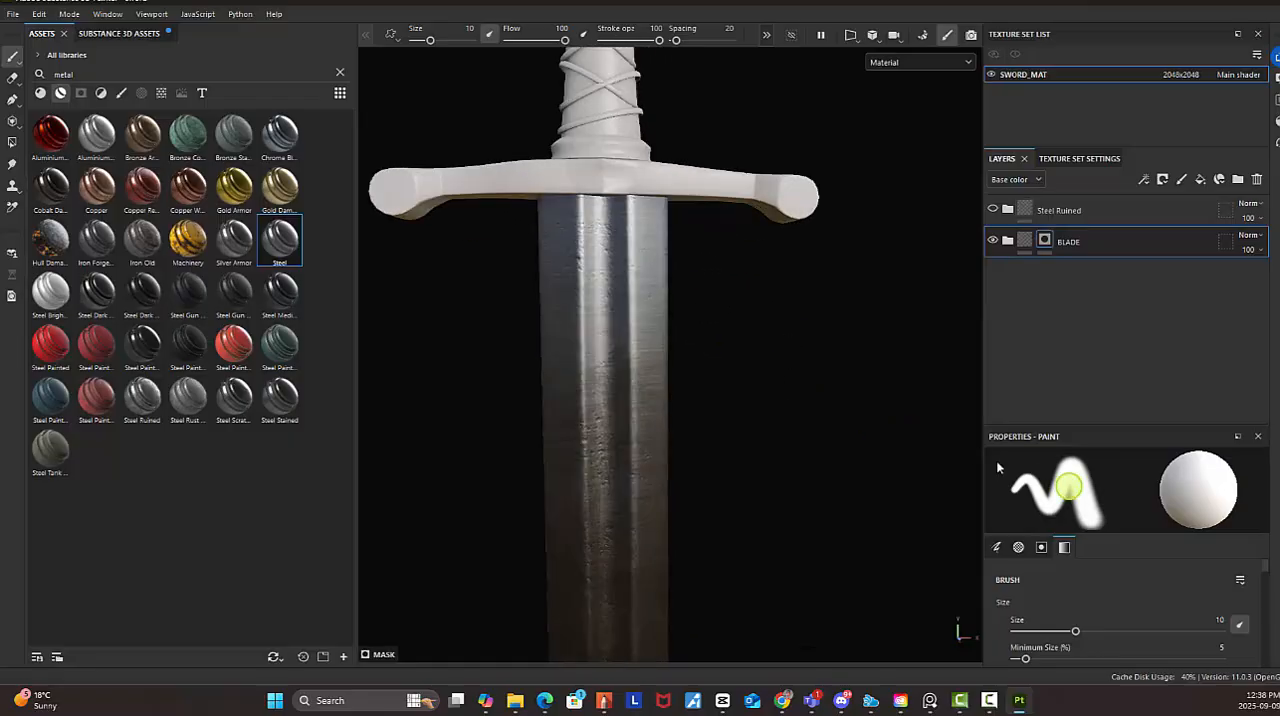
alt+right_drag(665, 320, 885, 415)
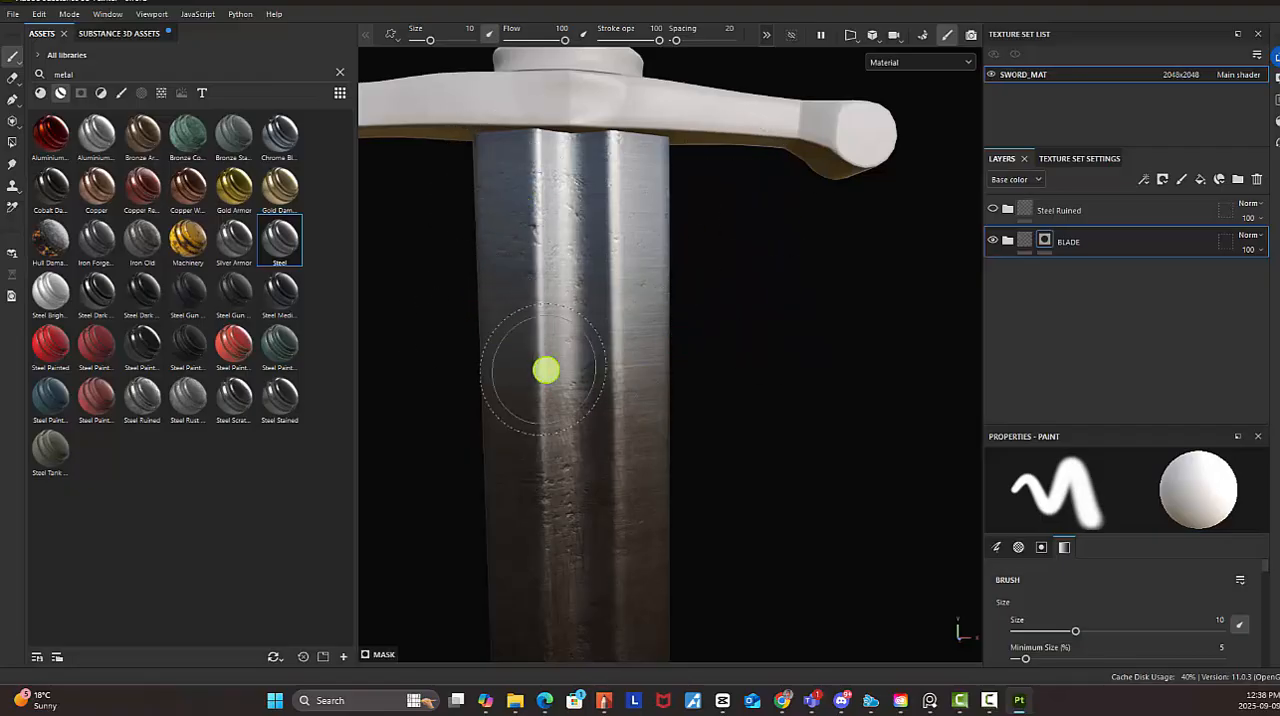
click(287, 245)
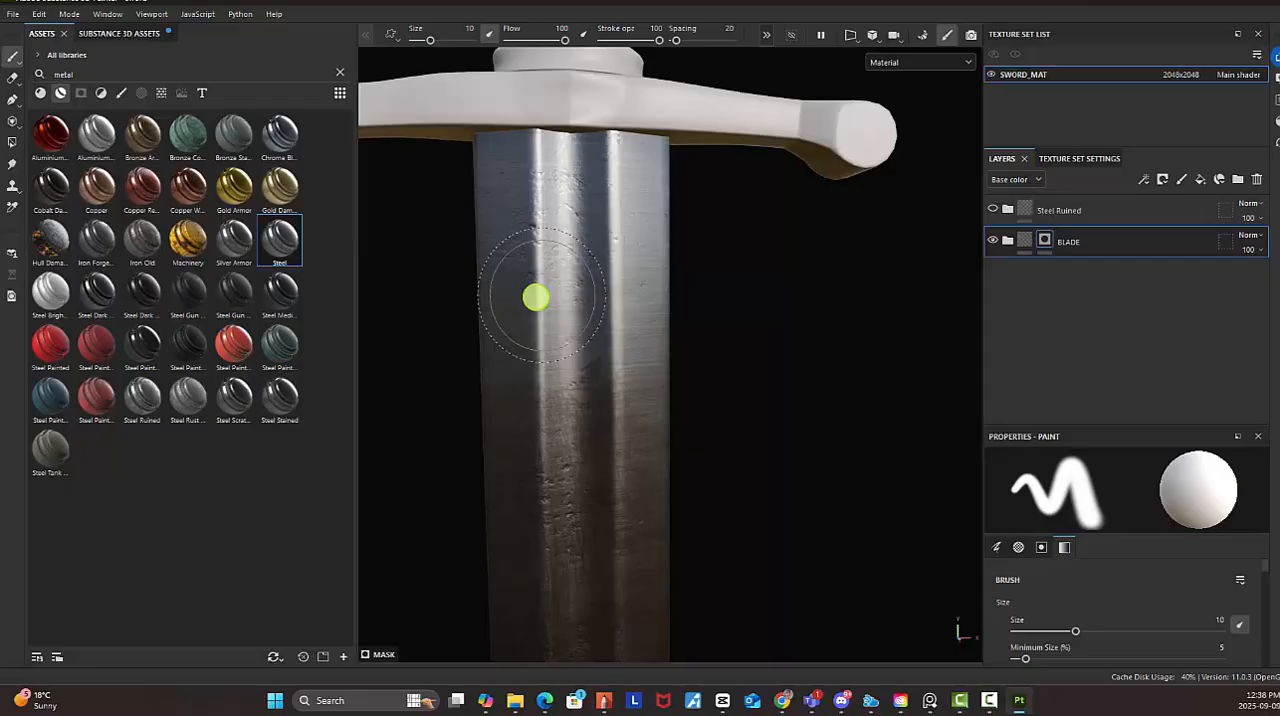
click(1008, 242)
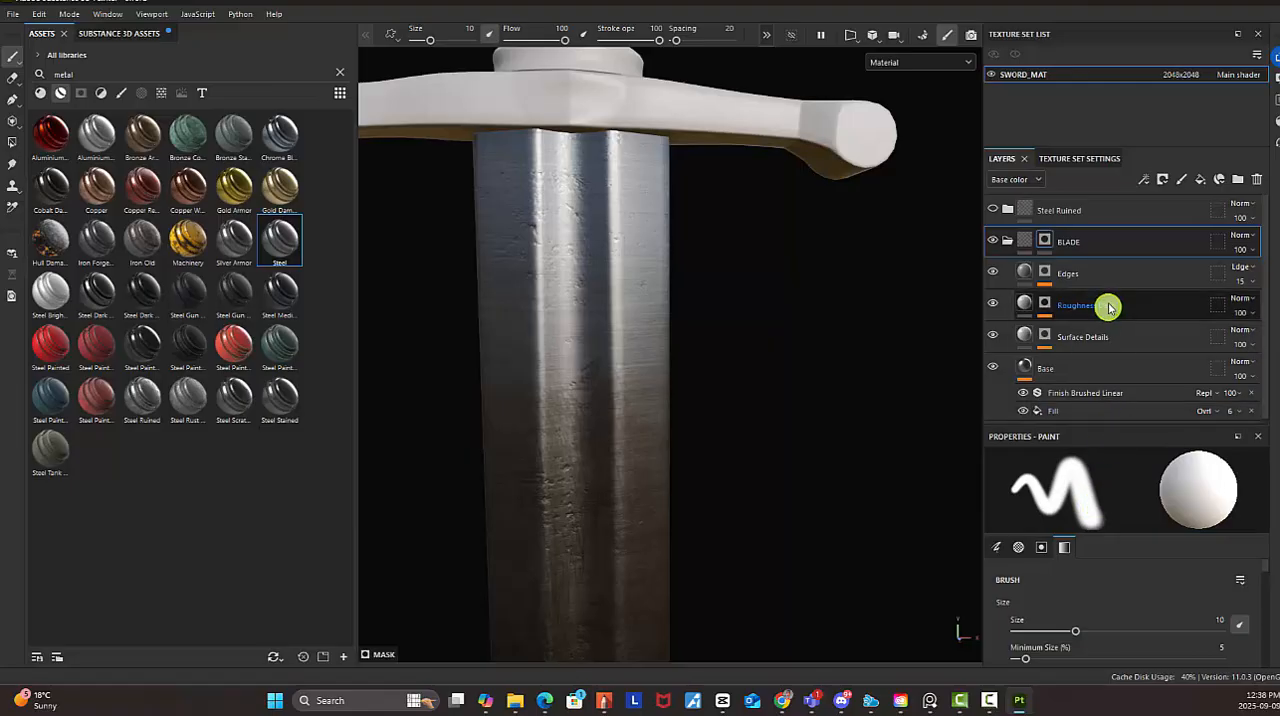
drag(1099, 146, 1098, 100)
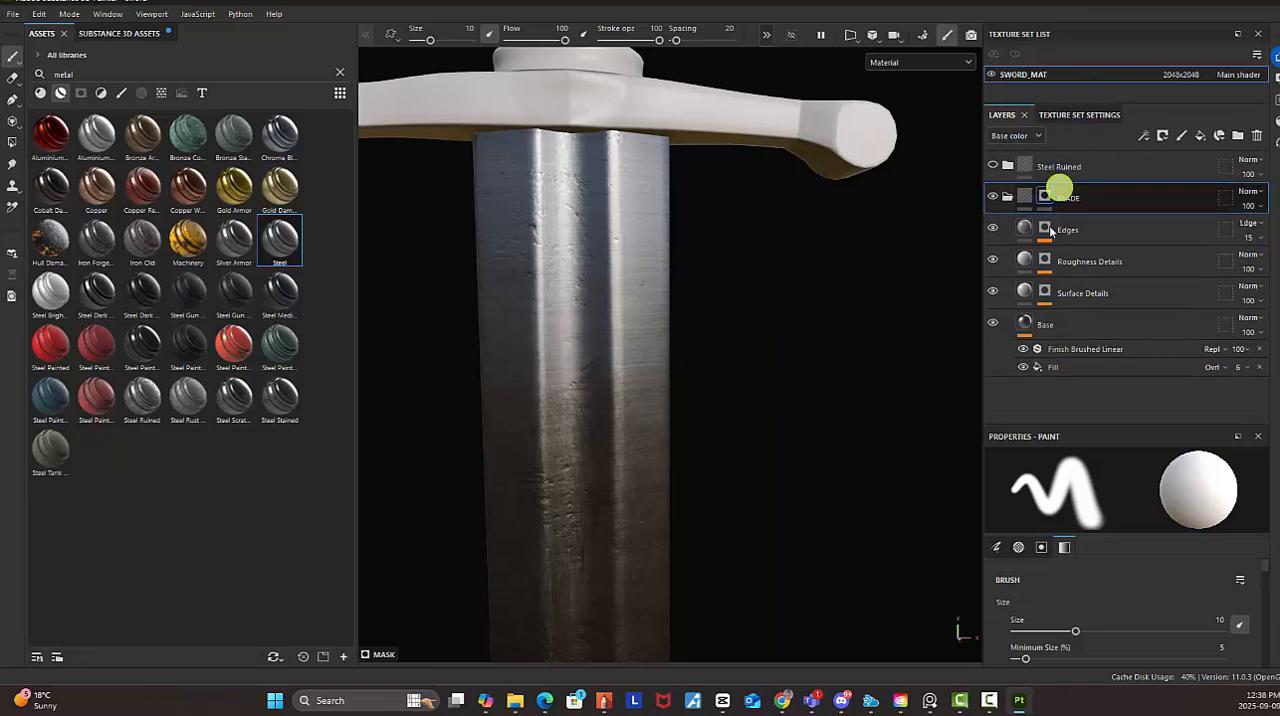
Hide the Edges, Roughness Details and Surface Details layers in BLADE, and toggle the Base layer to check its contribution
click(993, 230)
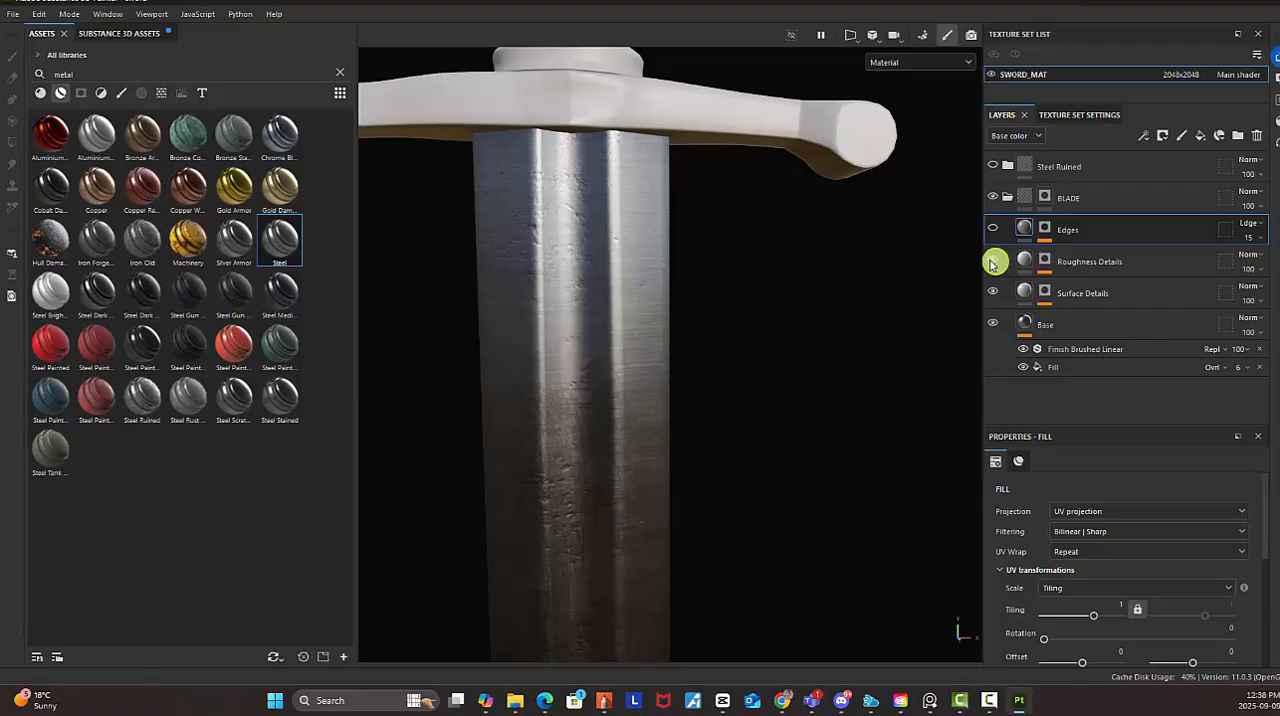
click(993, 261)
click(993, 292)
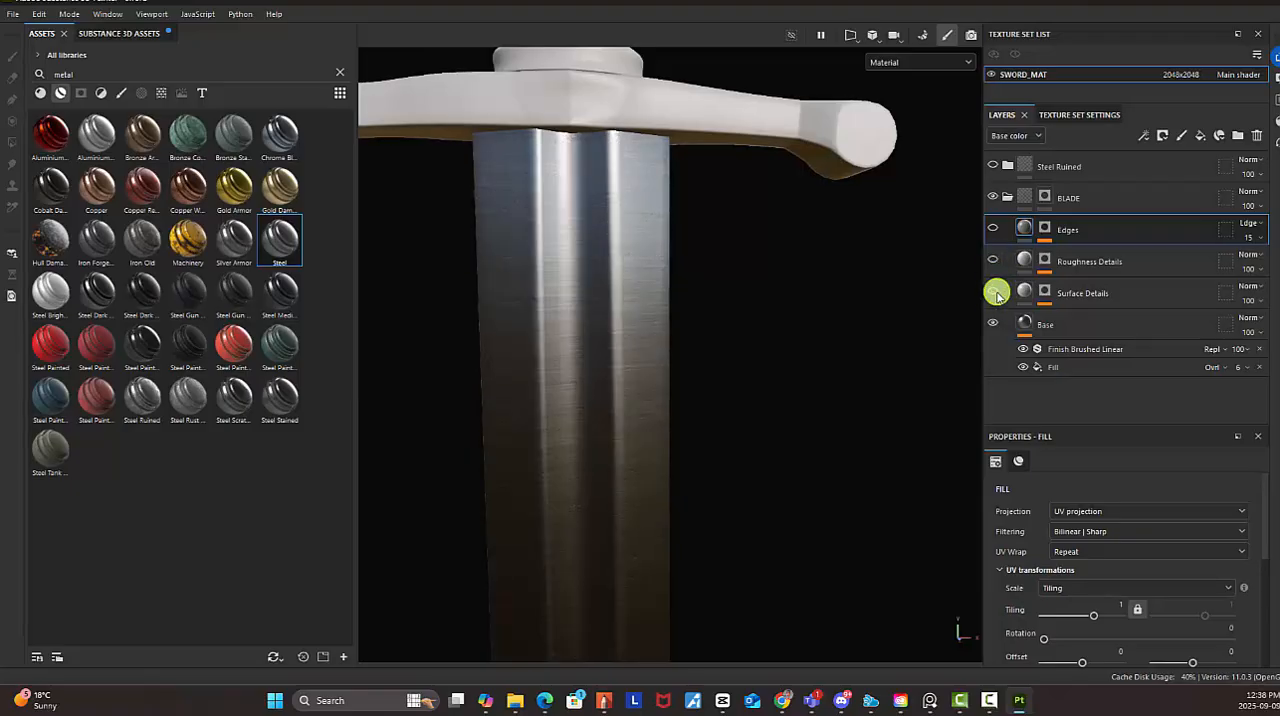
click(1068, 340)
click(993, 322)
click(993, 322)
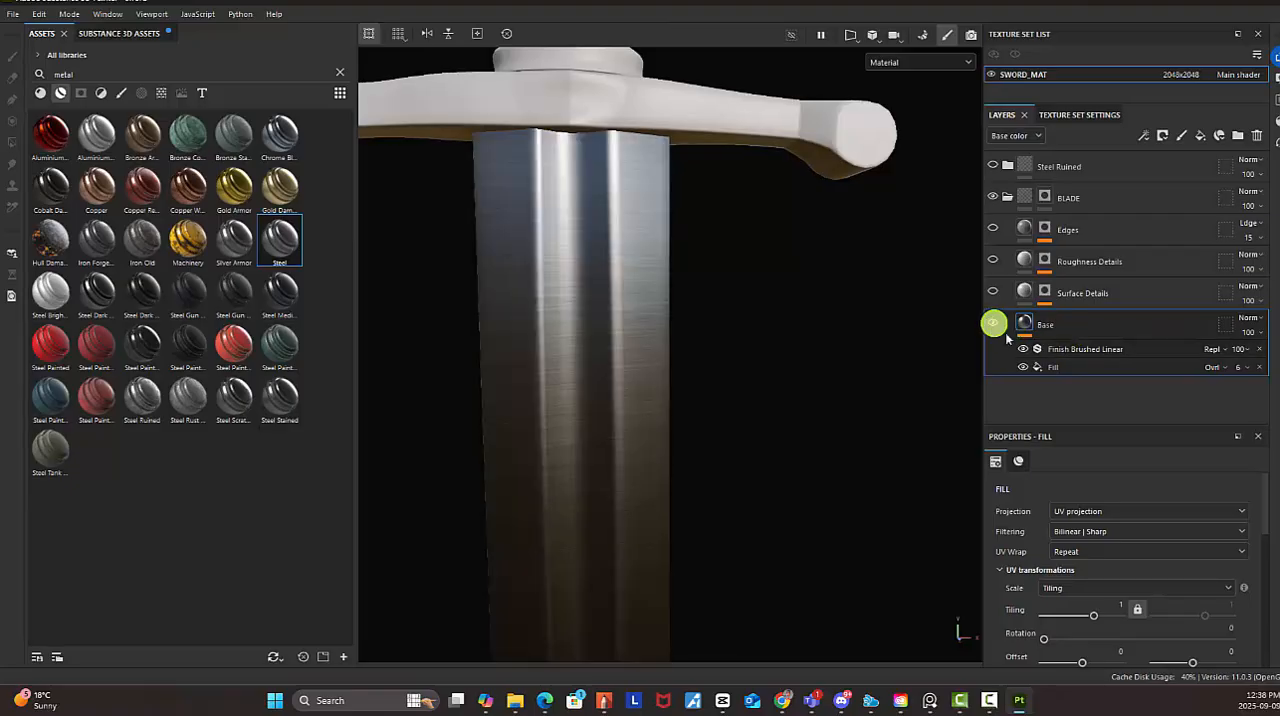
Examine the attributes and parameters of the Finish Brushed Linear filter on the Base layer
click(1088, 350)
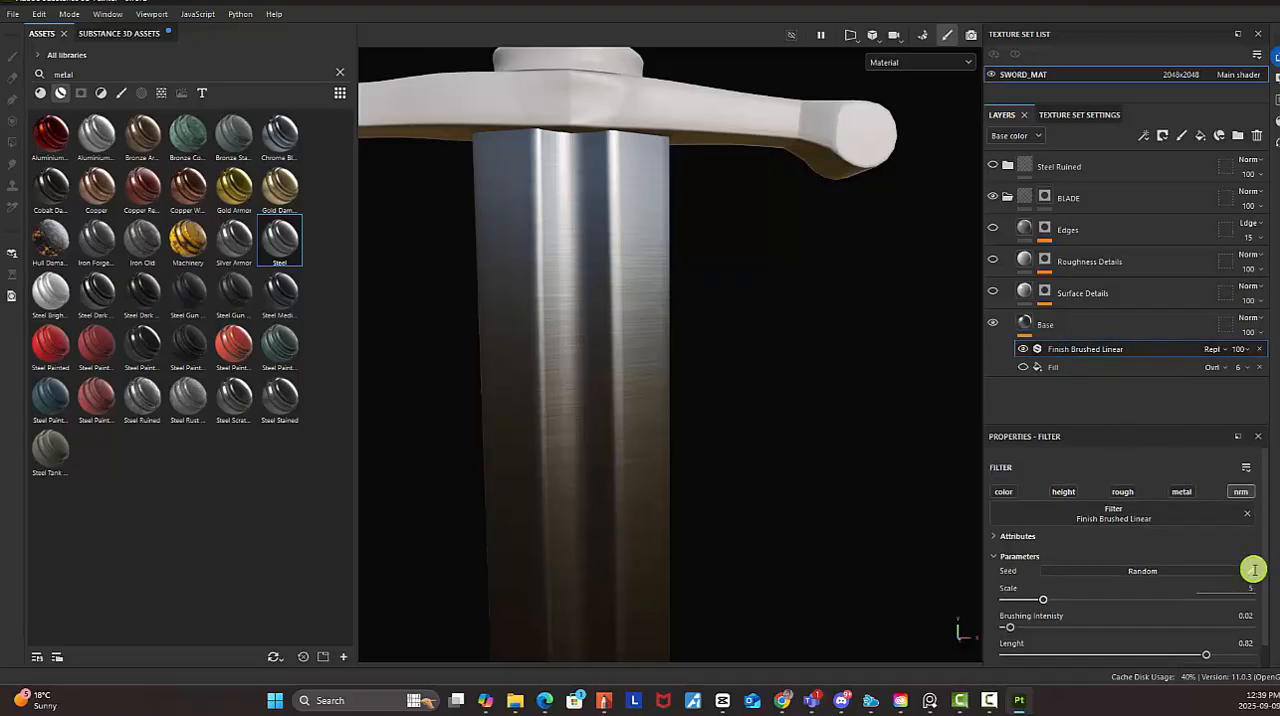
scroll(1253, 584, down, 2)
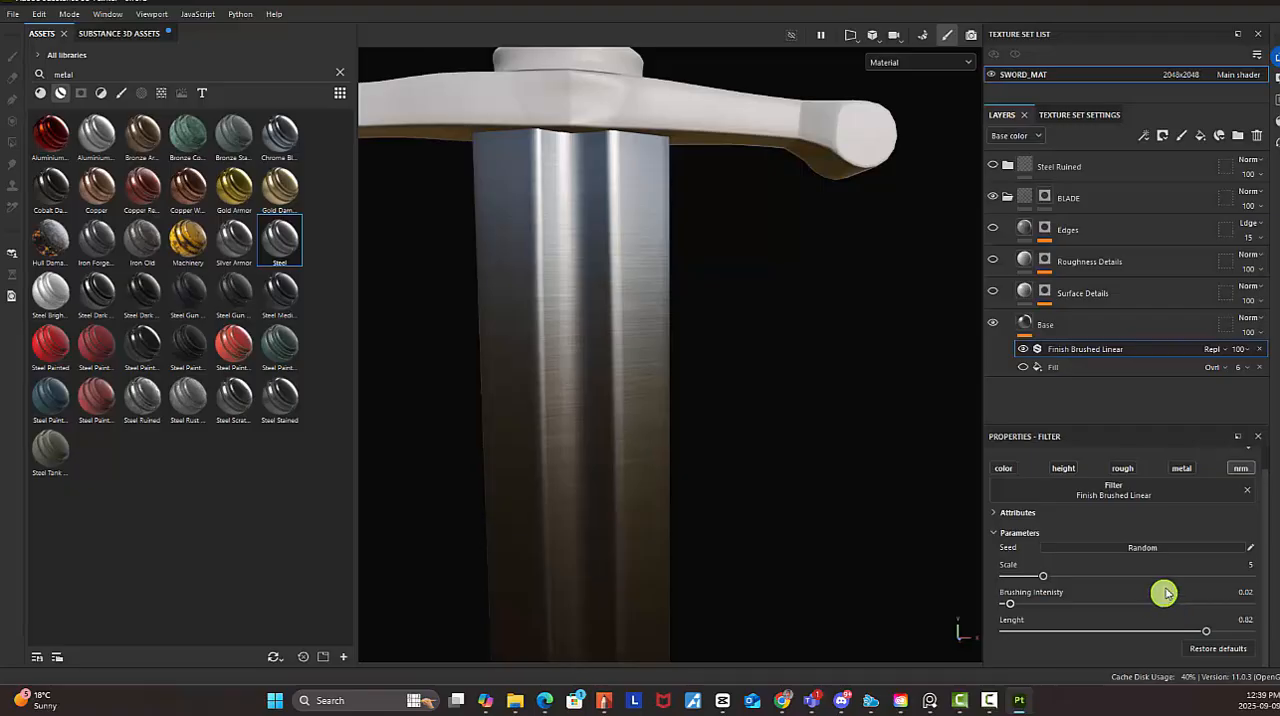
click(1006, 513)
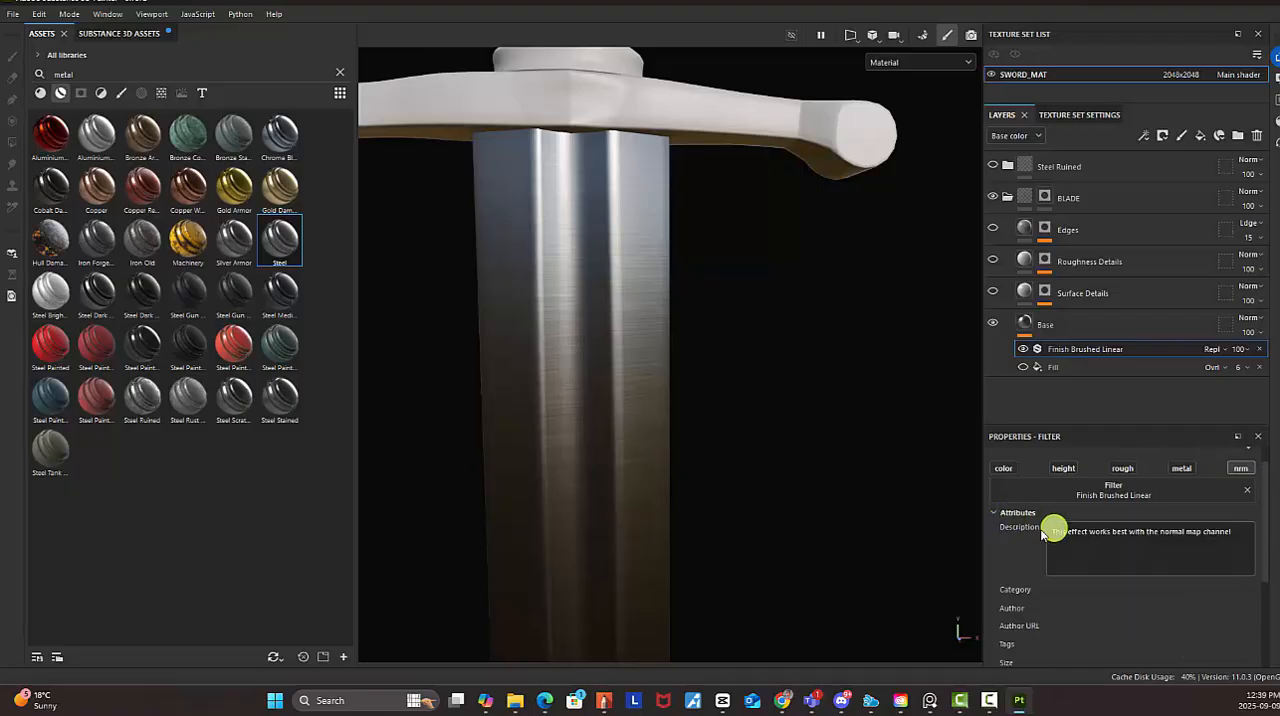
click(1000, 513)
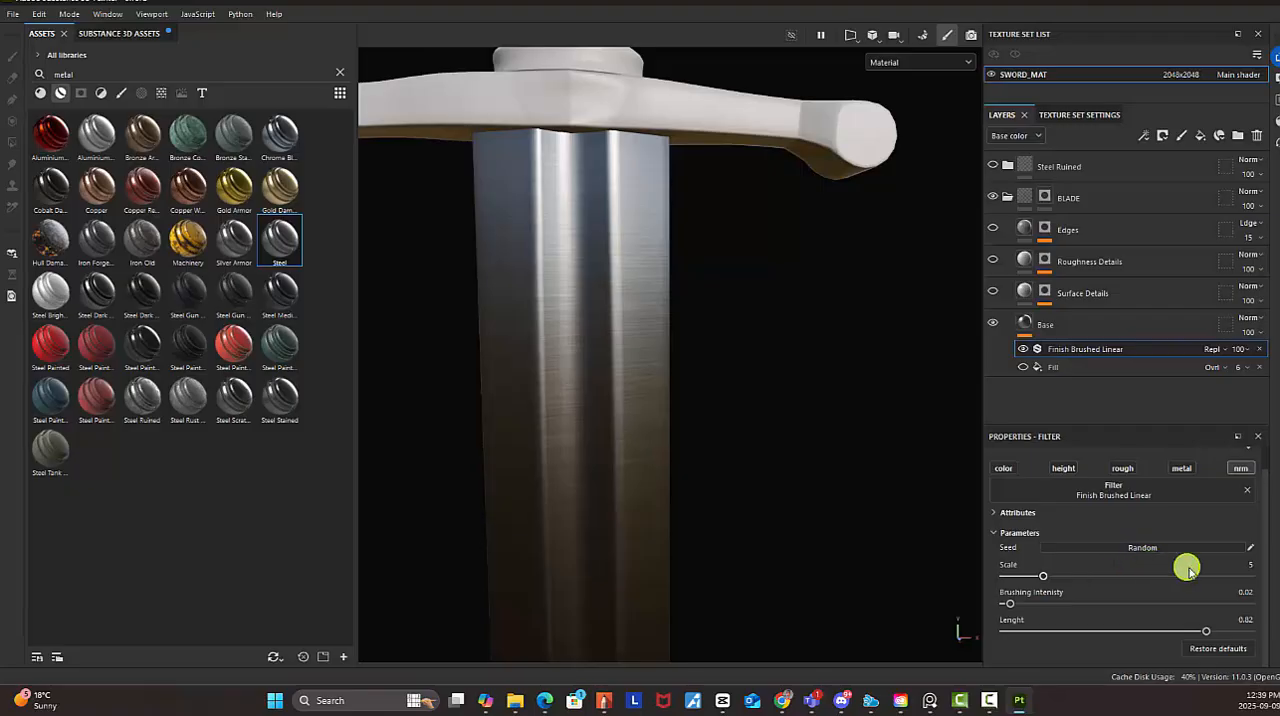
scroll(1206, 585, up, 1)
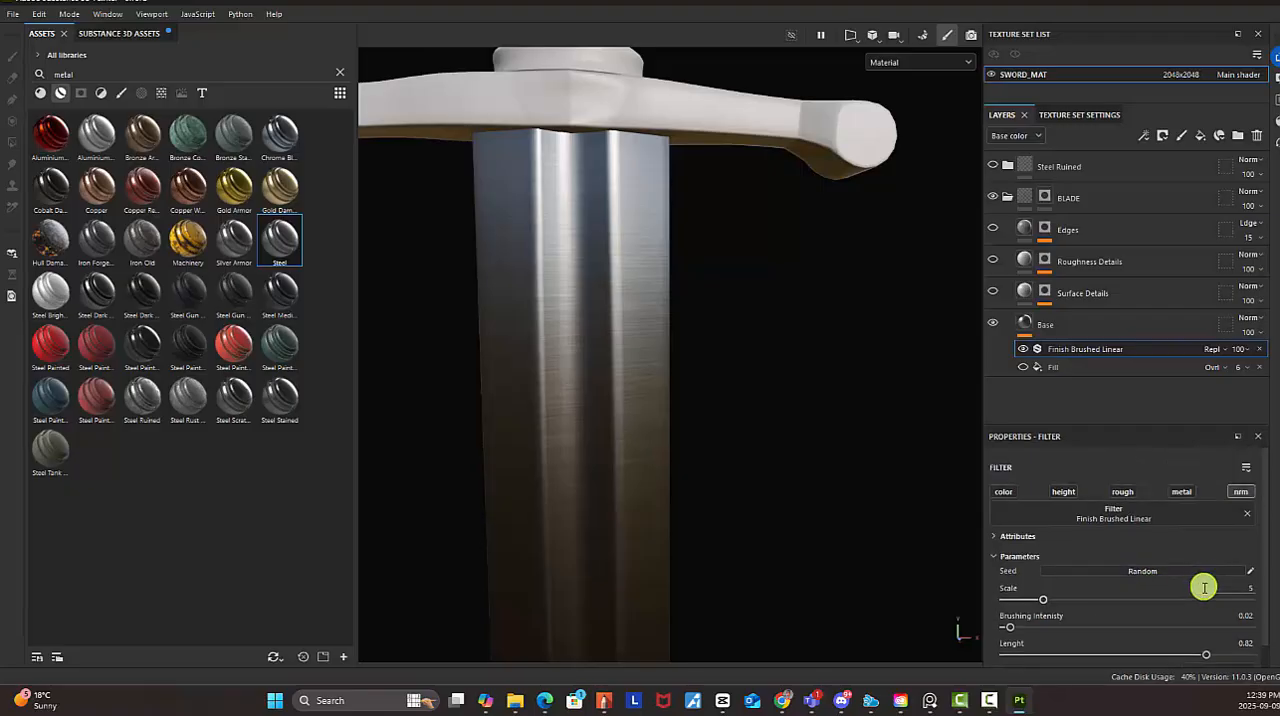
scroll(1183, 590, down, 1)
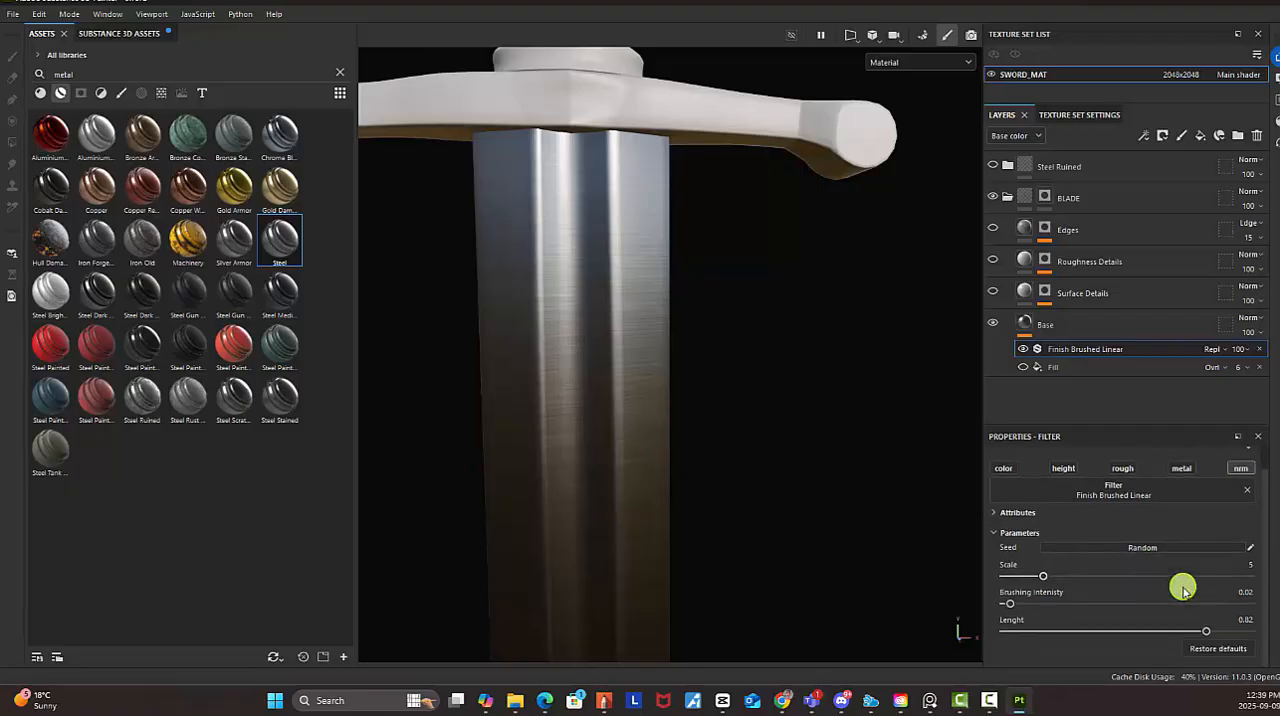
Try a UV rotation of 90 on the Base layer's fill and return it to 0
click(1062, 326)
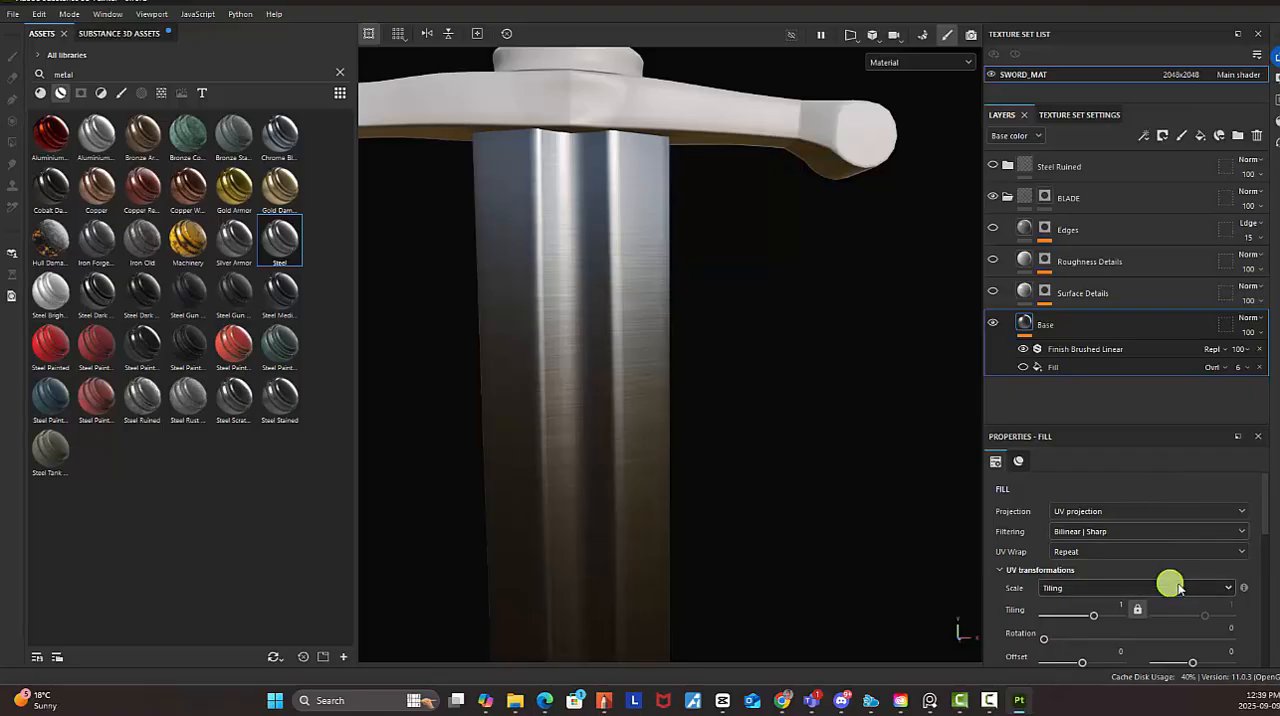
scroll(1183, 599, down, 3)
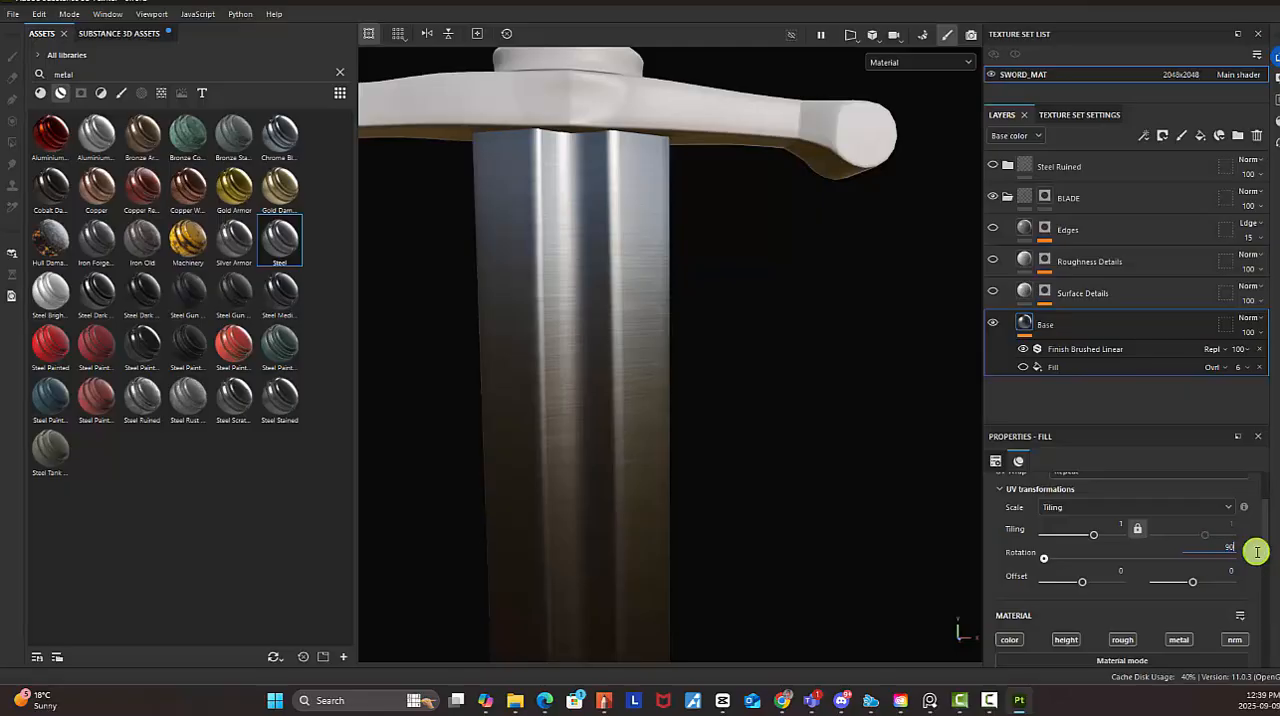
double_click(1230, 547)
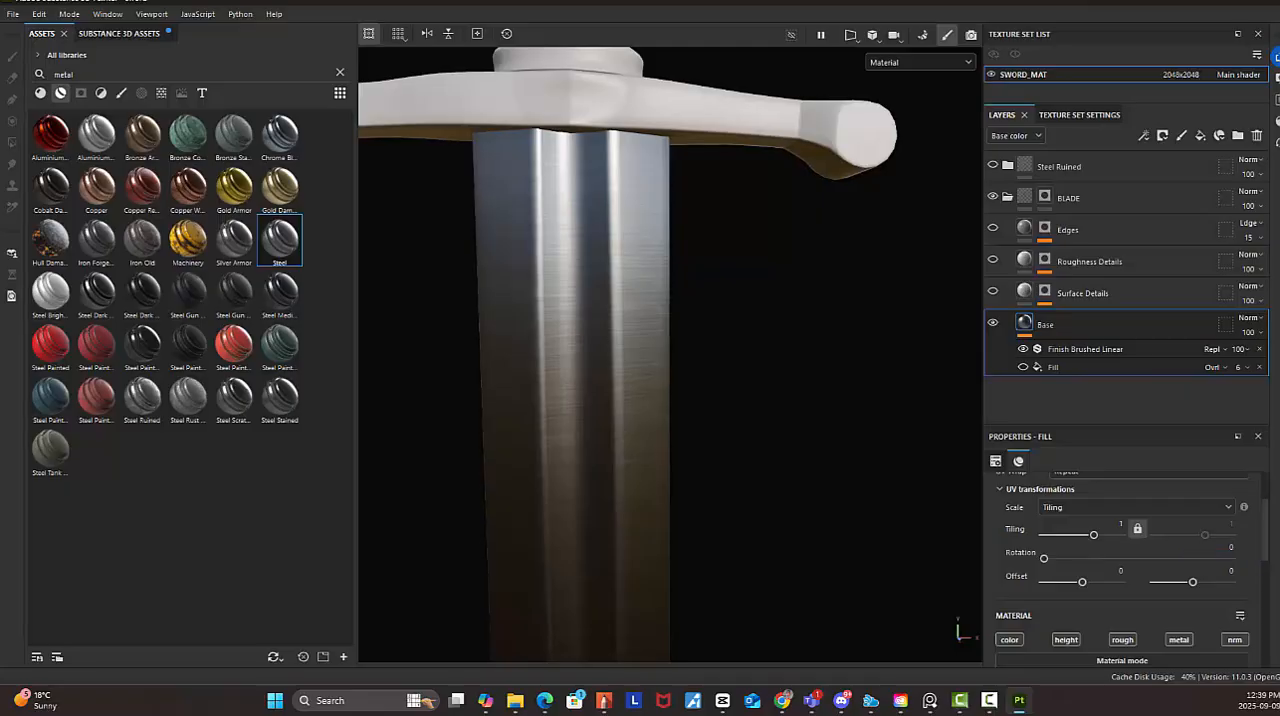
Try a brushing intensity of 0.01 and a new random seed on the Finish Brushed Linear filter, and restore its default parameters
click(1100, 348)
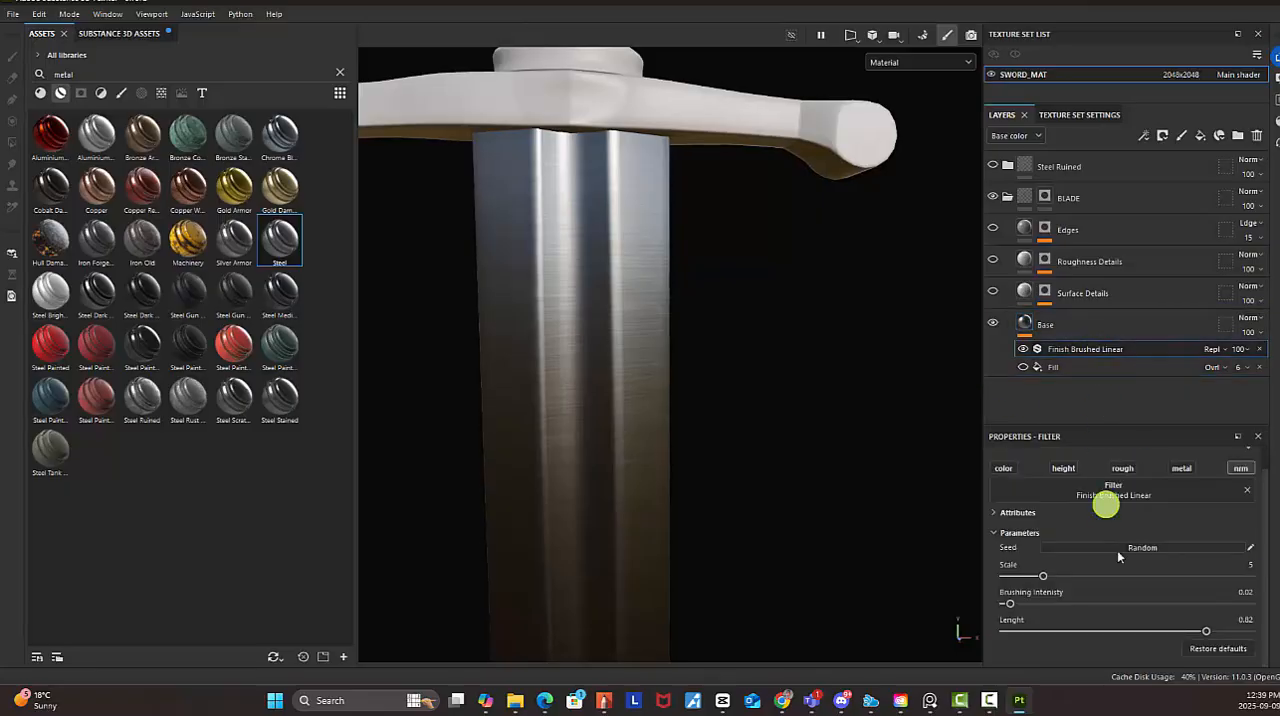
scroll(1137, 617, up, 1)
scroll(1137, 617, down, 1)
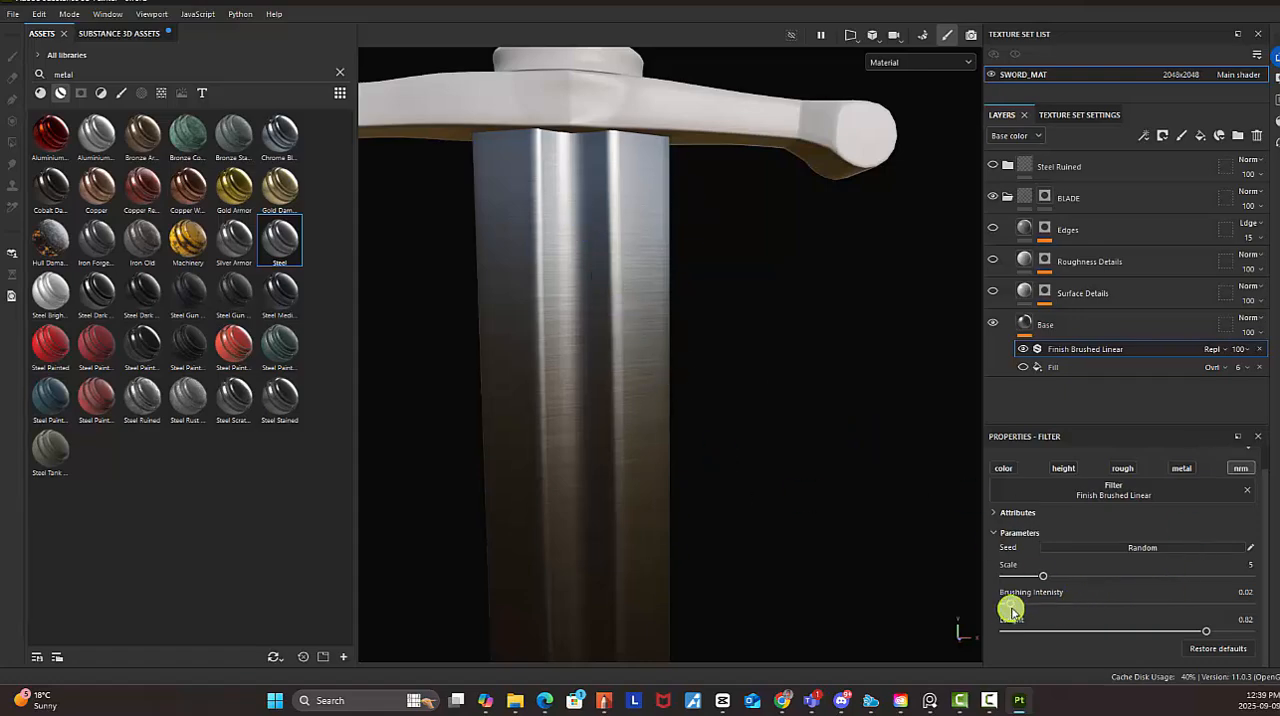
mouse_move(1012, 605)
mouse_down()
mouse_move(1071, 606)
mouse_move(1007, 606)
mouse_up()
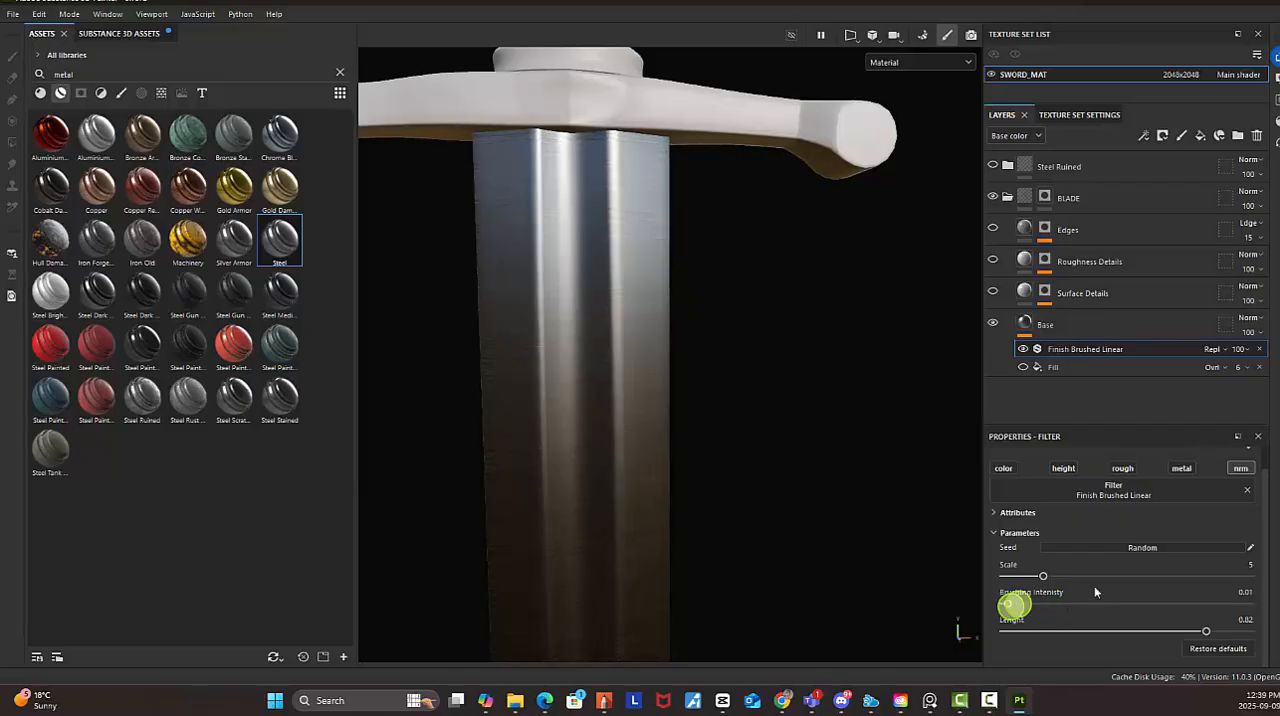
click(1150, 549)
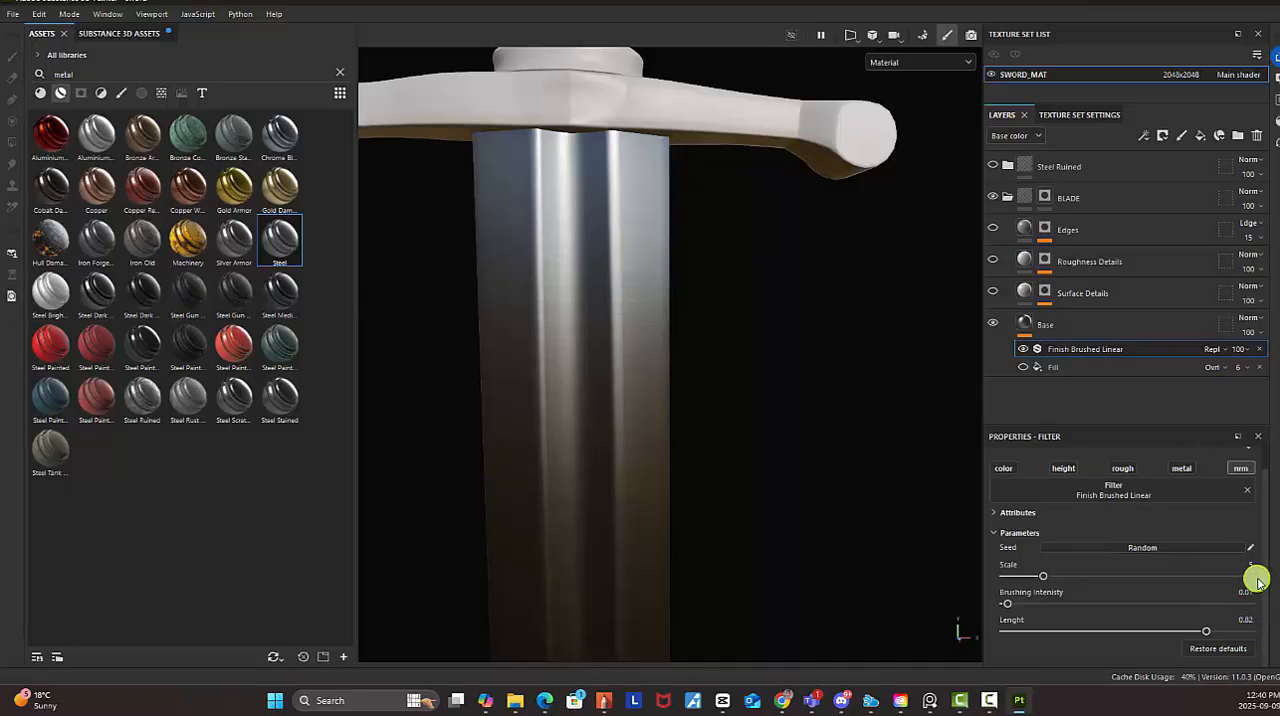
click(1216, 648)
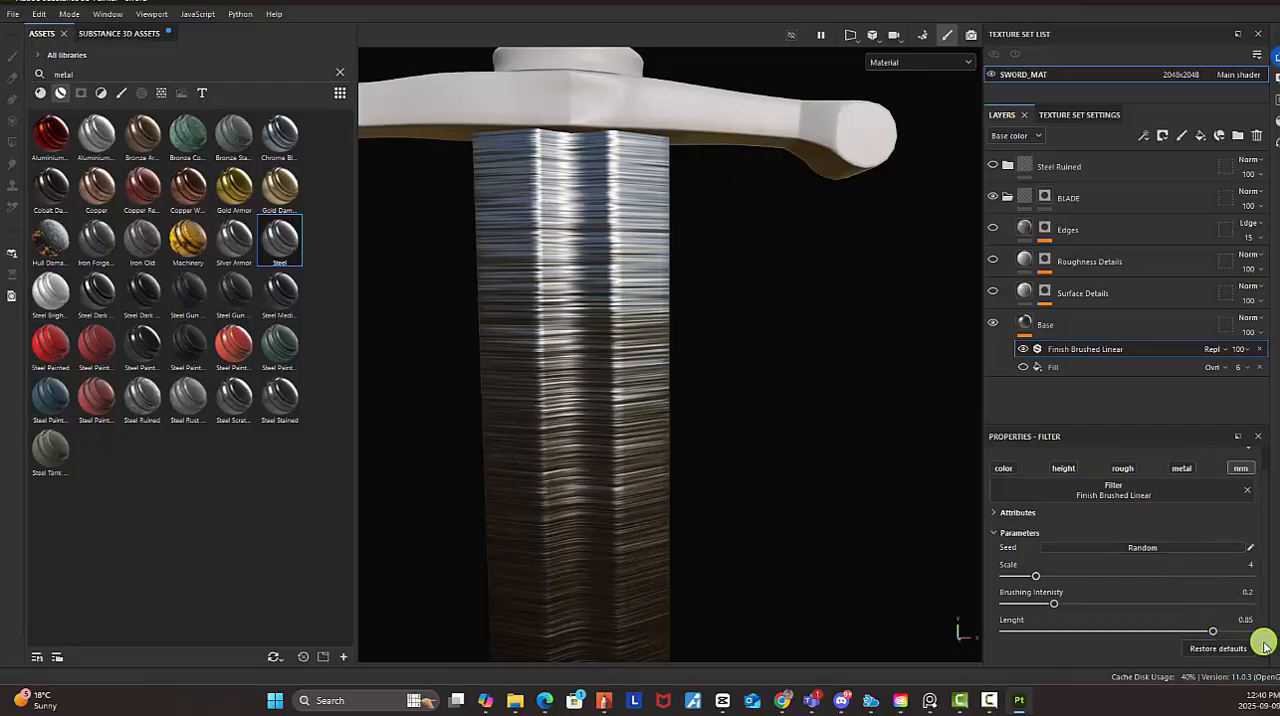
scroll(1214, 563, up, 1)
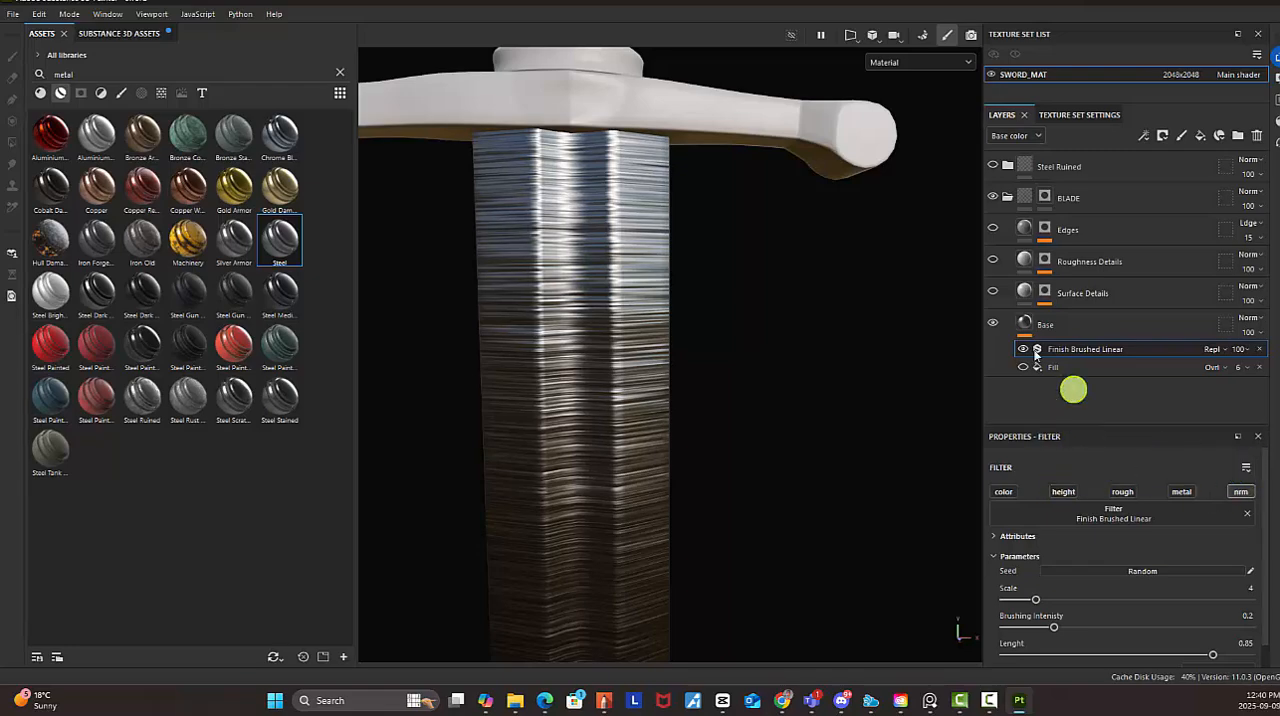
Hide the Finish Brushed Linear filter and show the Base layer's Fill effect with its opacity at 26
click(1062, 367)
click(1021, 350)
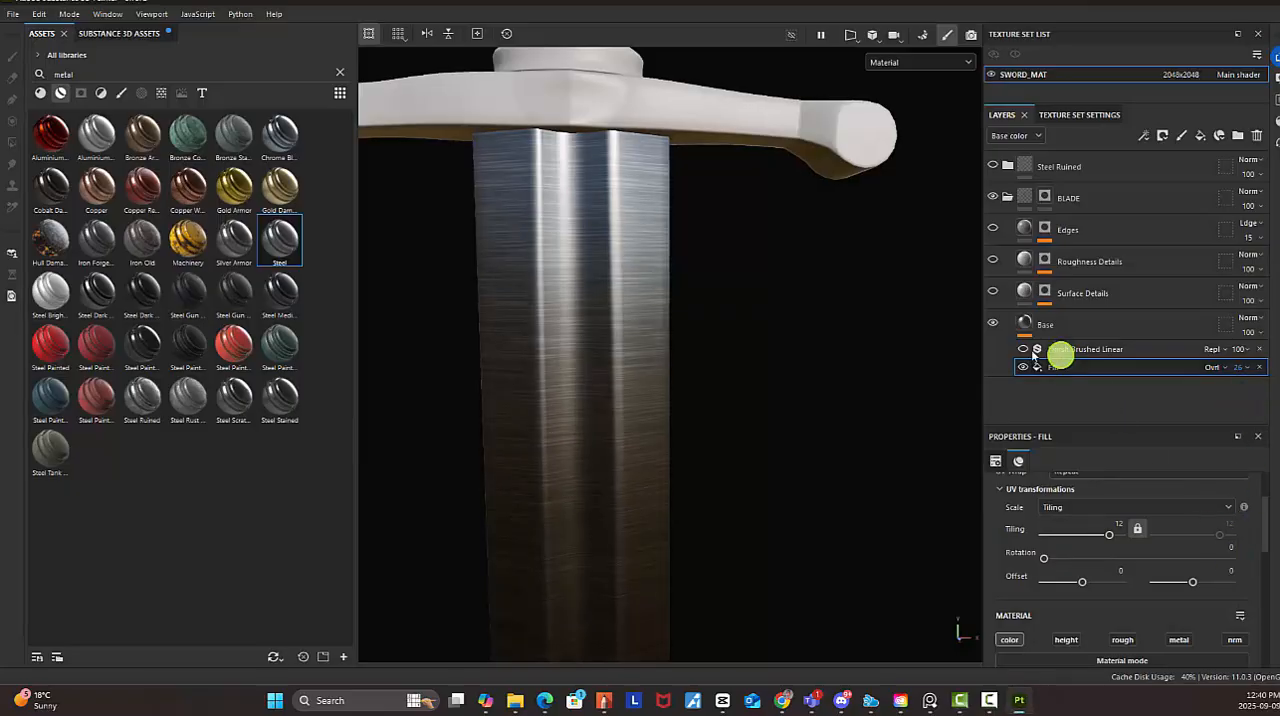
scroll(1209, 582, up, 2)
scroll(1209, 582, down, 2)
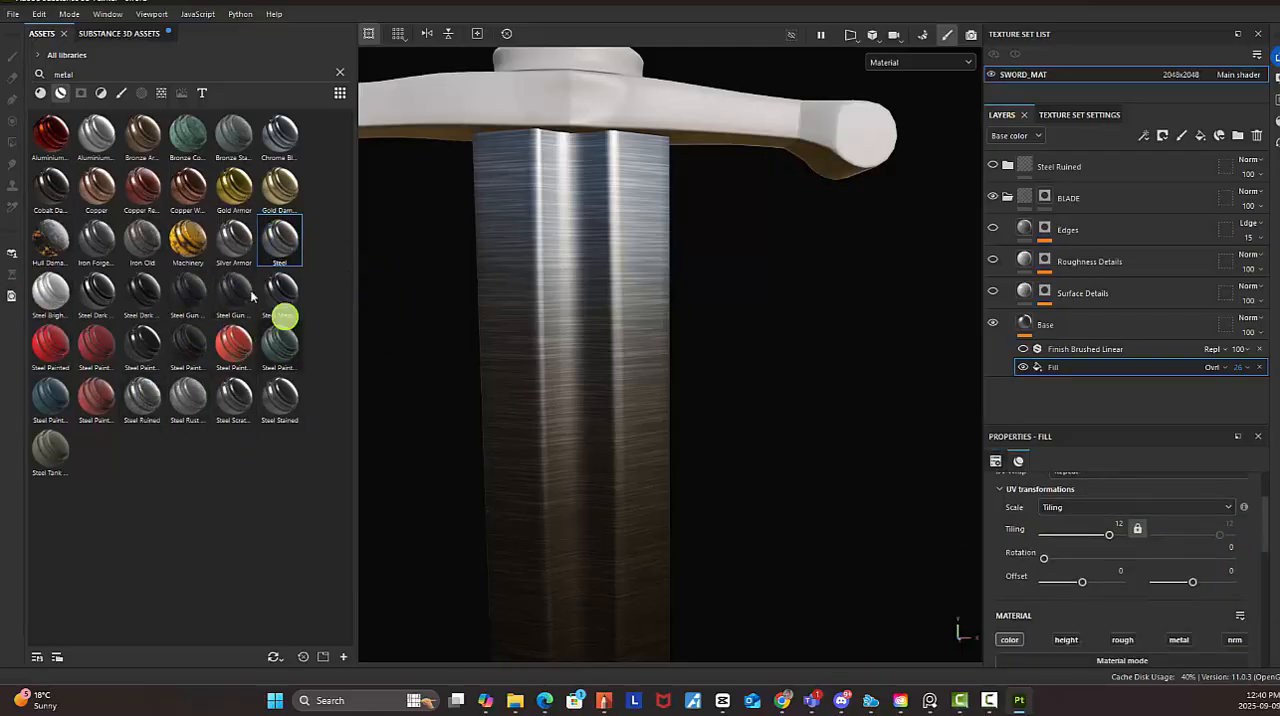
Set the Fill effect's UV rotation to 90 so the brushed lines run along the blade
scroll(1240, 598, up, 2)
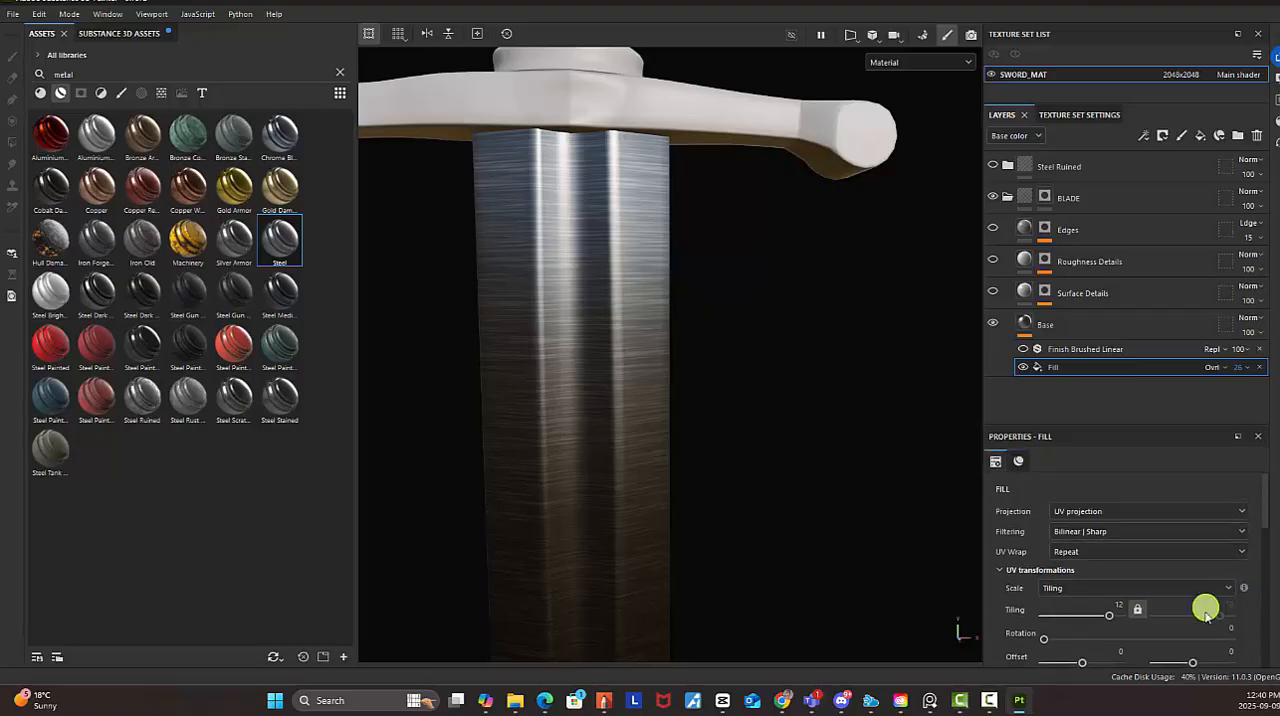
scroll(1215, 620, down, 2)
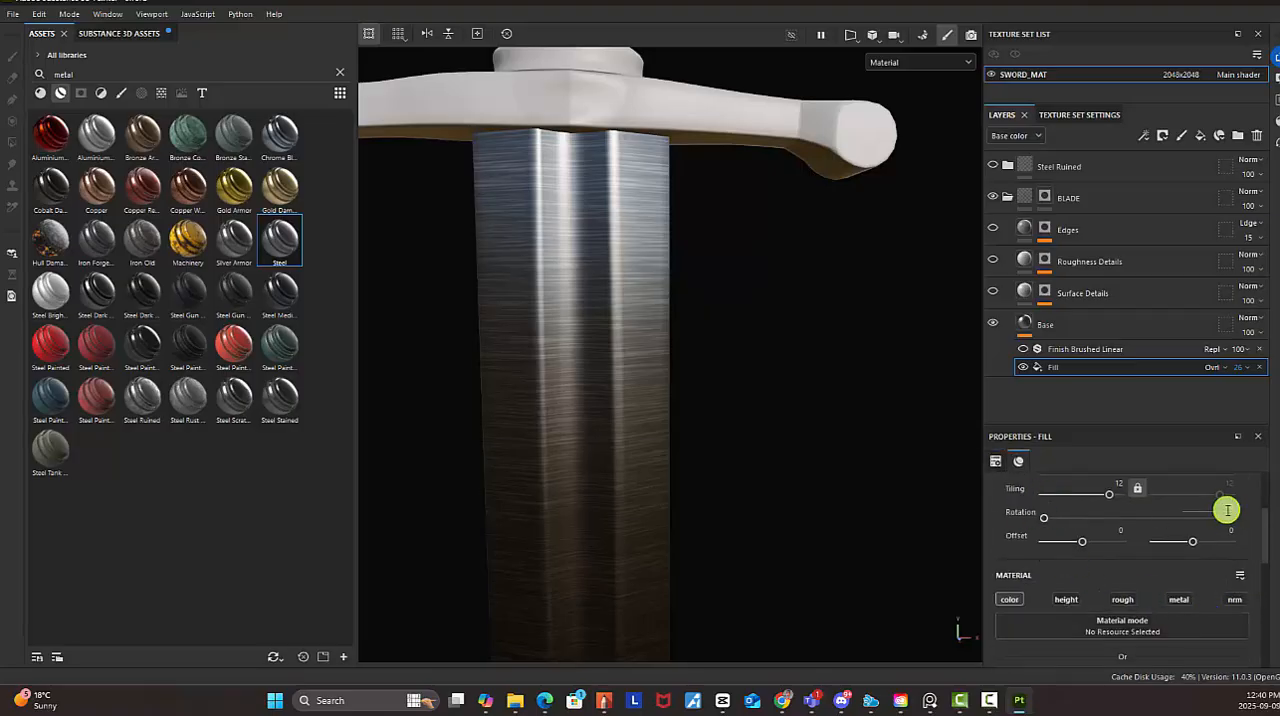
text(0)
key(Return)
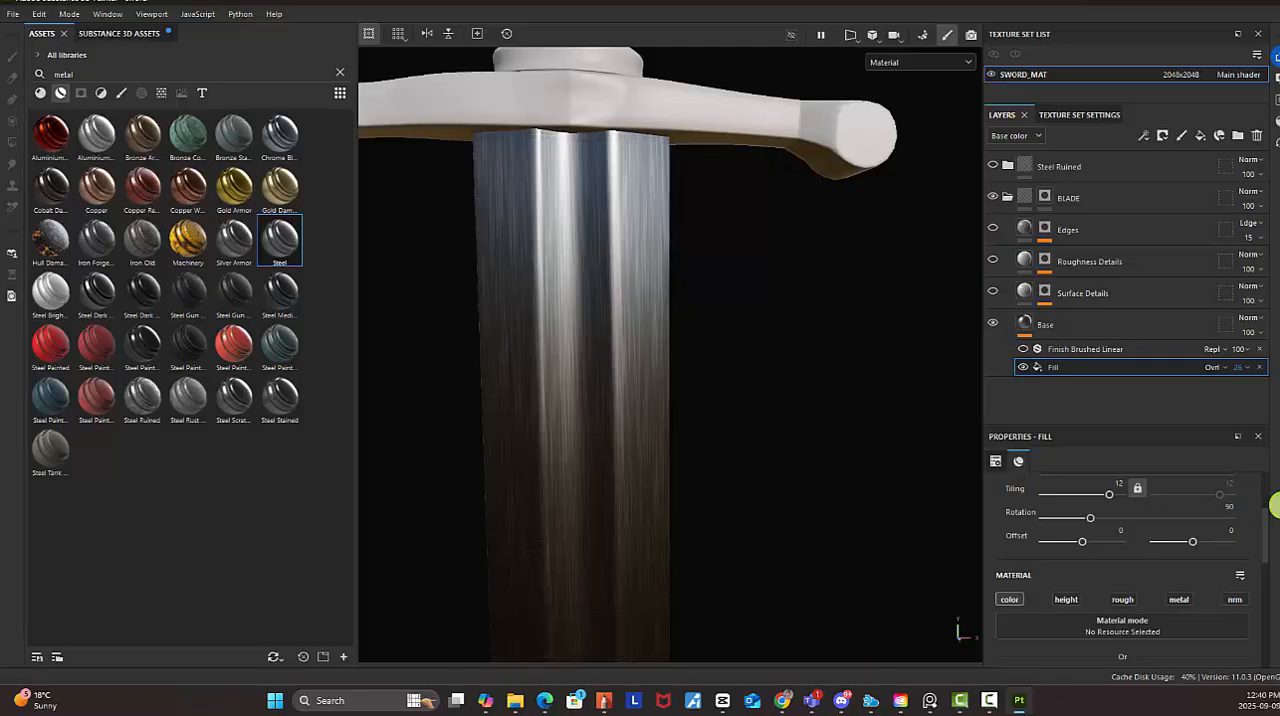
Check the brushed lines from guard to tip and reduce the Fill effect's tiling to about 1.53
scroll(584, 403, down, 5)
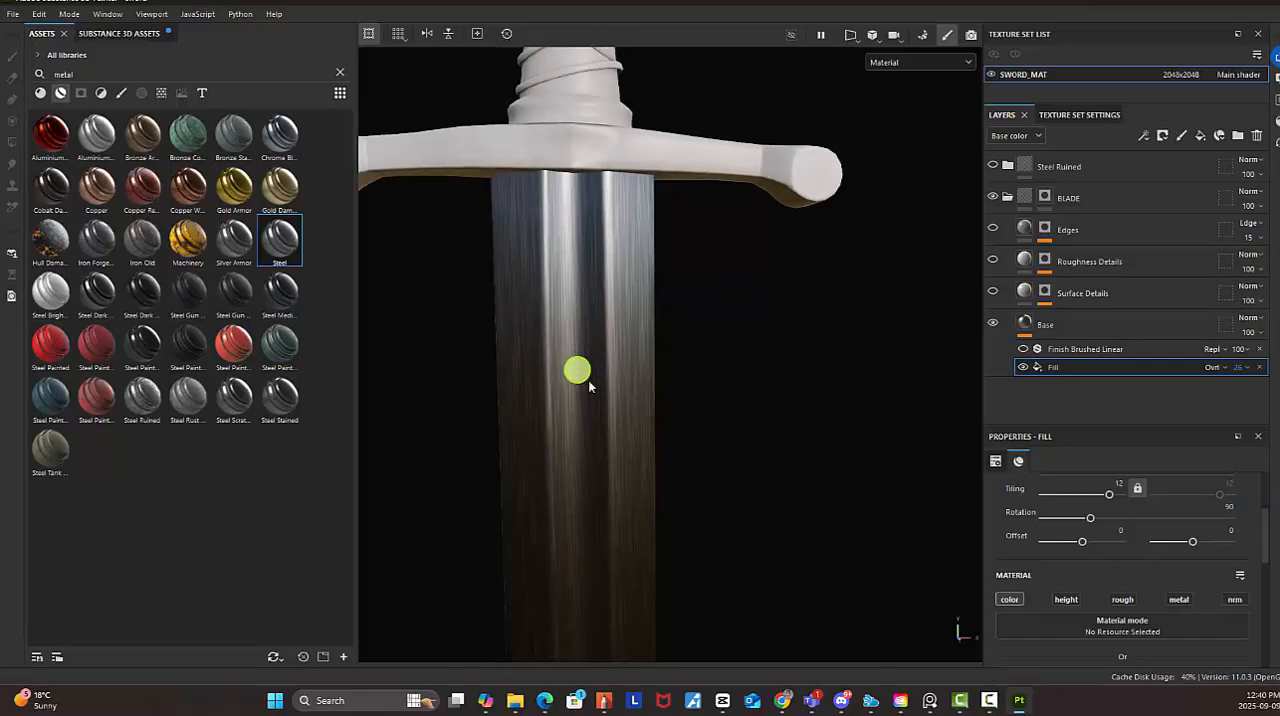
scroll(655, 530, down, 2)
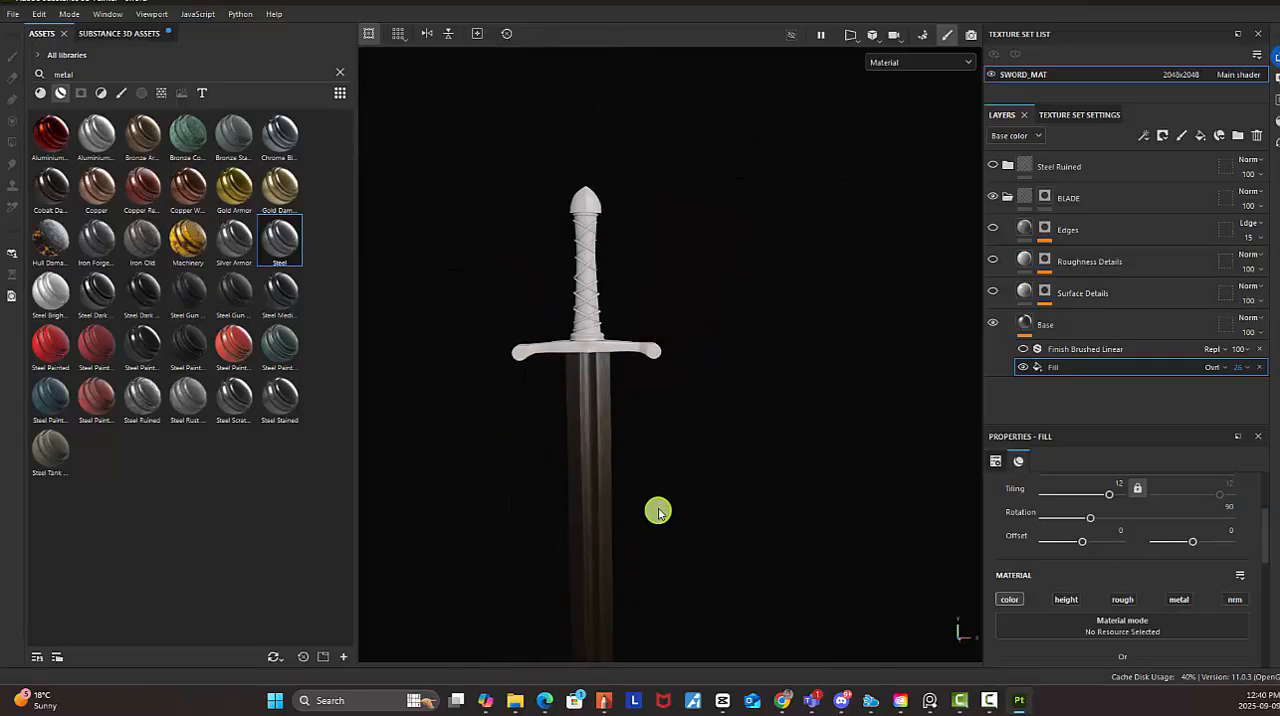
alt+middle_drag(616, 442, 634, 236)
alt+middle_drag(665, 440, 668, 414)
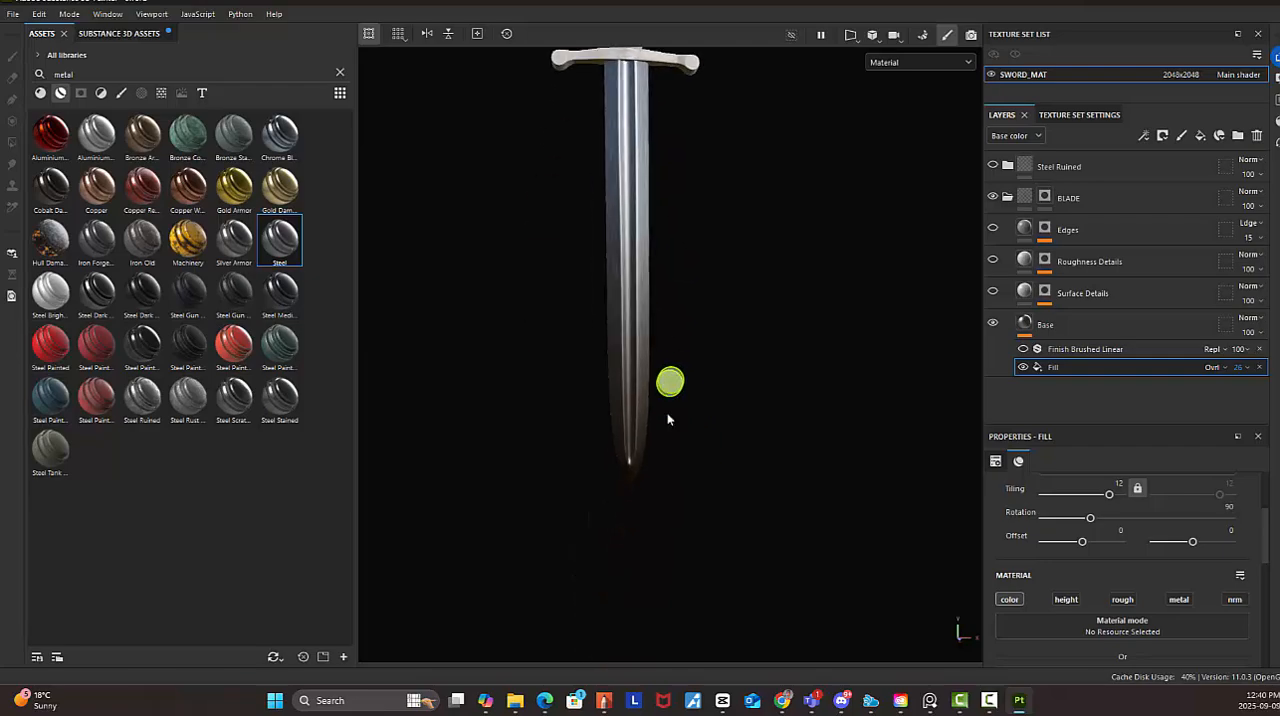
alt+drag(690, 425, 685, 394)
alt+right_drag(685, 394, 935, 565)
alt+middle_drag(935, 567, 843, 463)
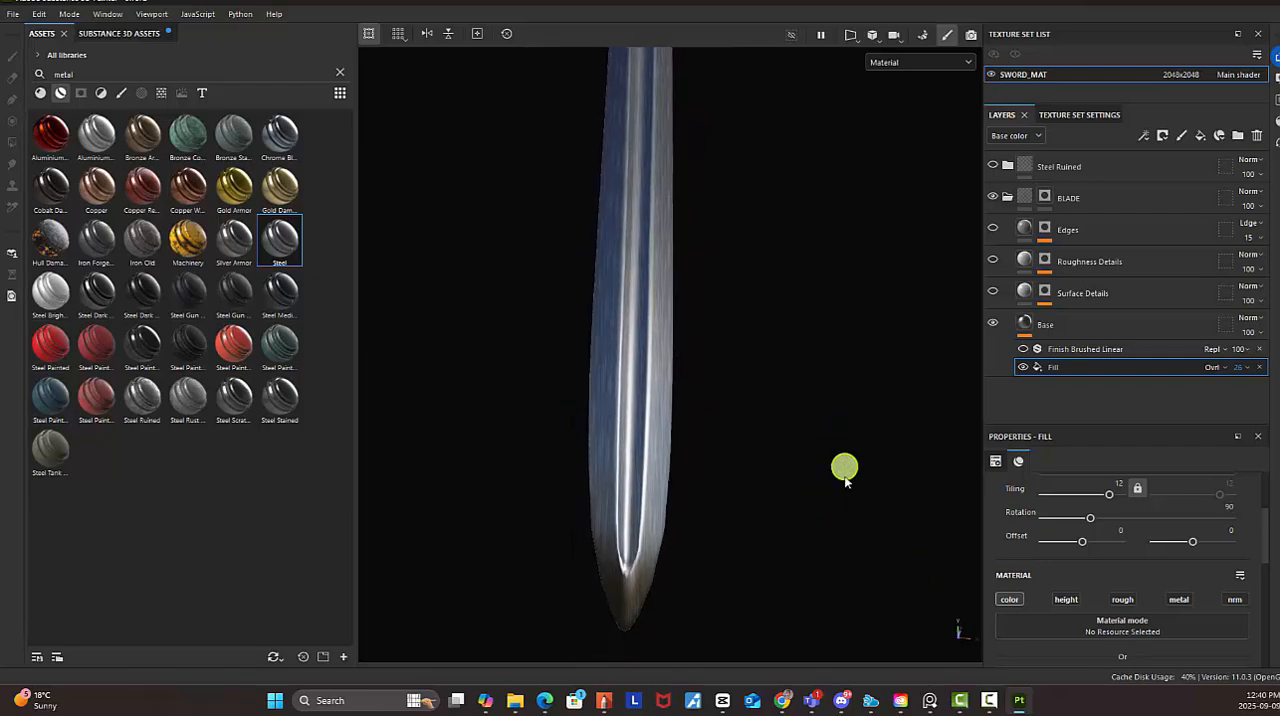
drag(1108, 497, 1097, 502)
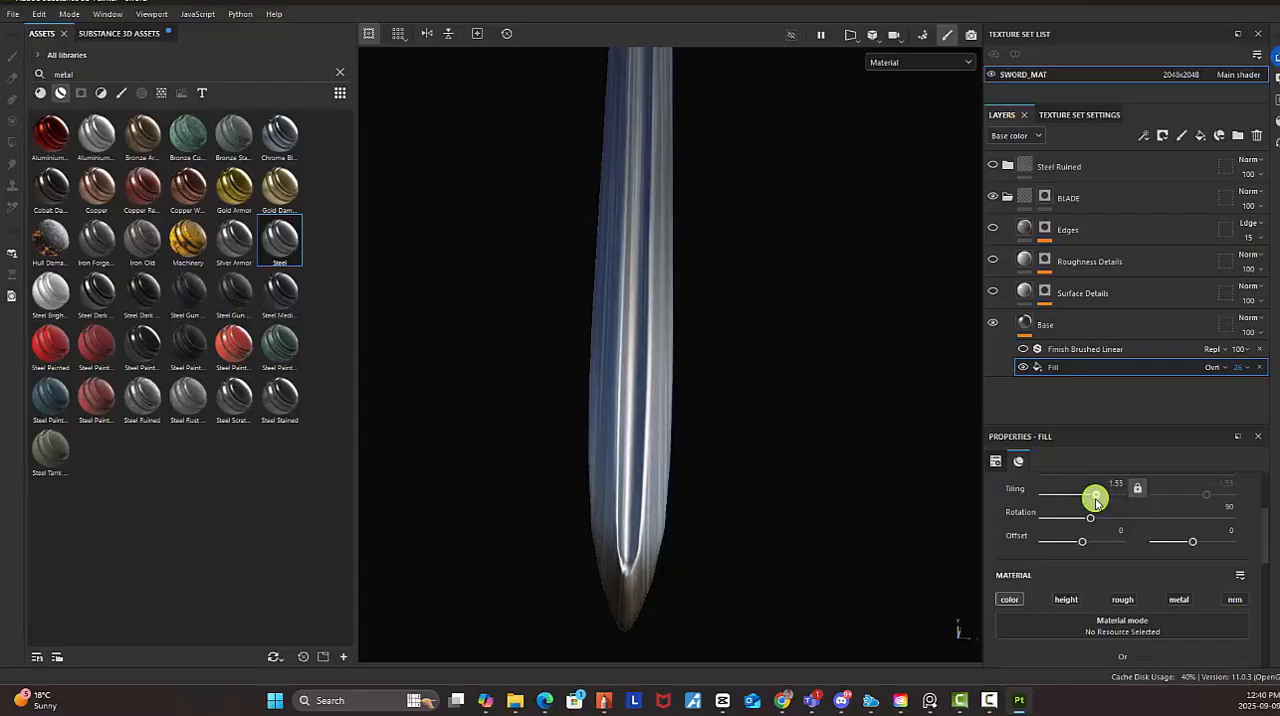
Inspect the brushed finish from different angles along the blade, from the tip up to the guard
alt+middle_drag(718, 340, 694, 600)
alt+middle_drag(716, 402, 699, 162)
alt+drag(784, 404, 680, 417)
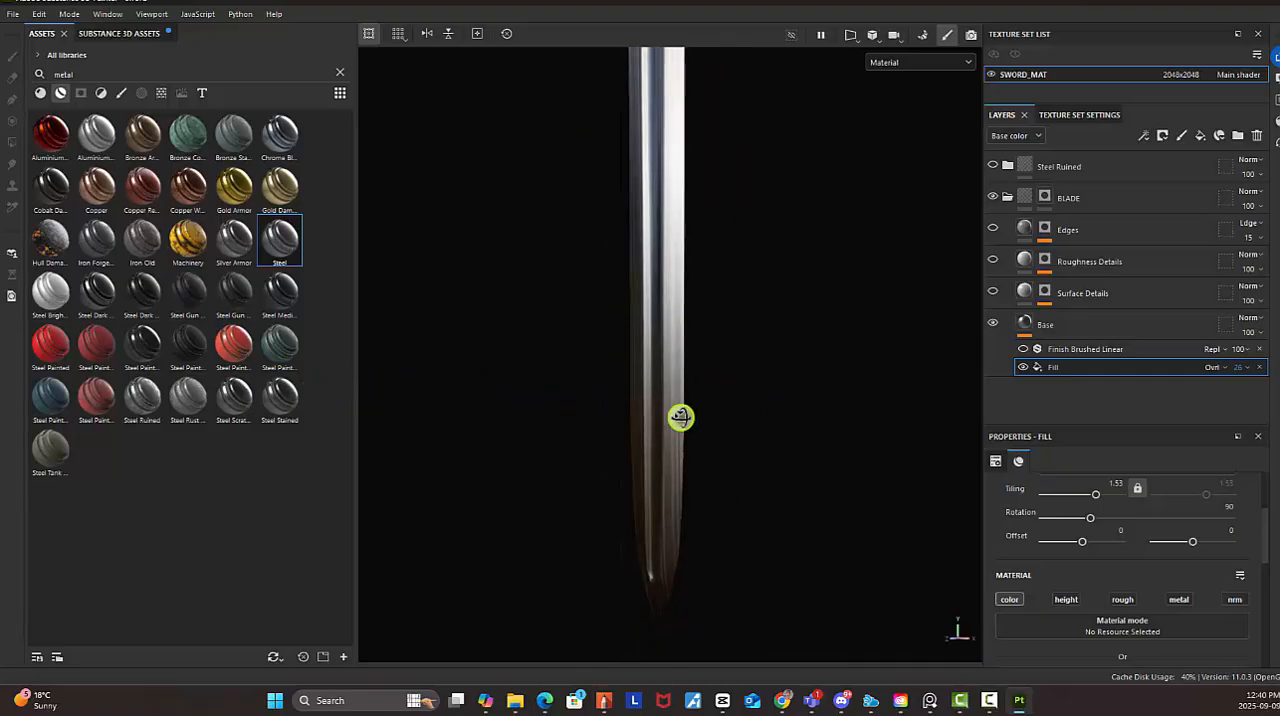
alt+right_drag(710, 318, 840, 476)
alt+middle_drag(690, 240, 709, 440)
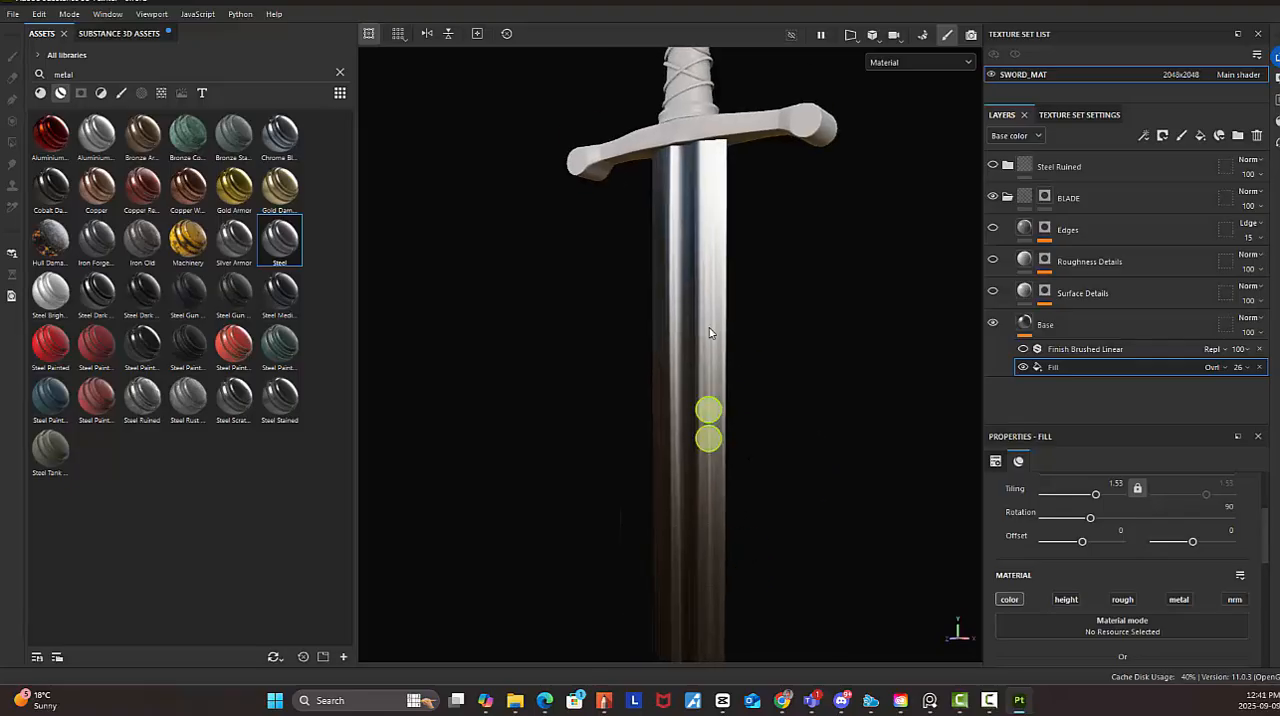
Examine the brushed lines just below the guard and reduce the Base layer's Fill effect opacity to 10
alt+right_drag(711, 310, 846, 505)
alt+middle_drag(700, 275, 715, 430)
alt+right_drag(715, 430, 952, 620)
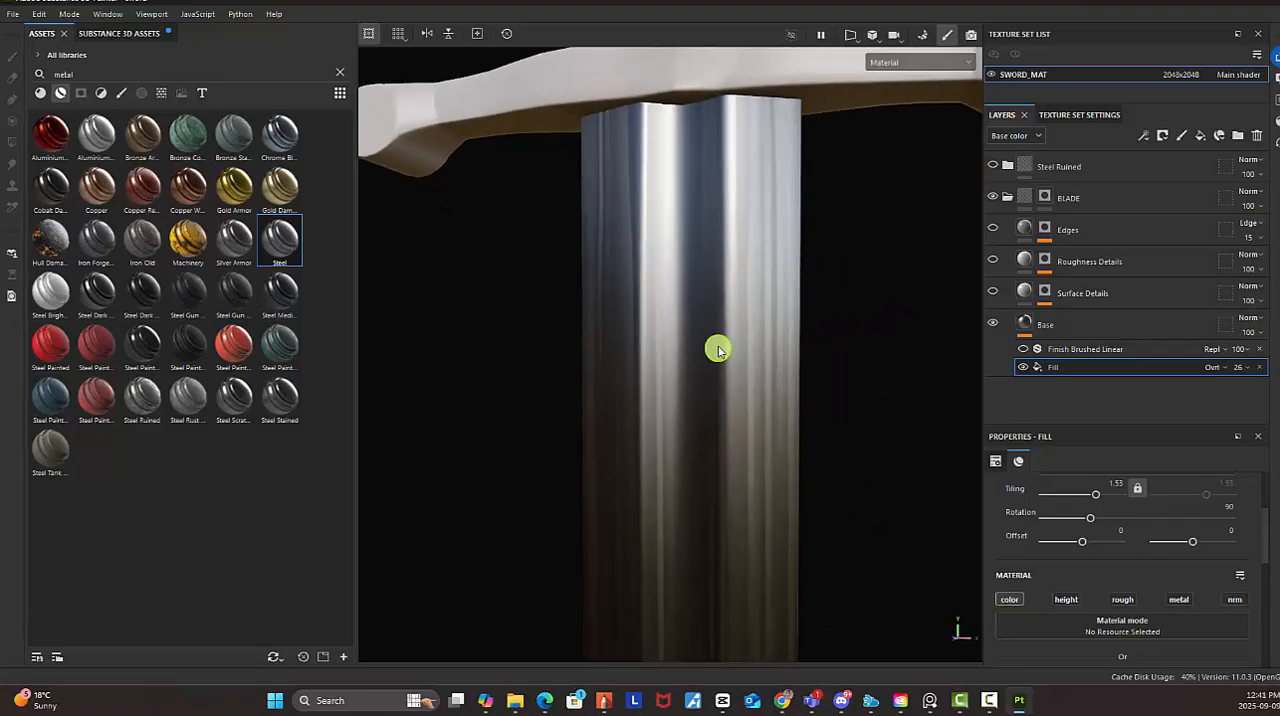
alt+drag(717, 349, 760, 345)
alt+middle_drag(742, 270, 769, 358)
alt+drag(768, 345, 768, 361)
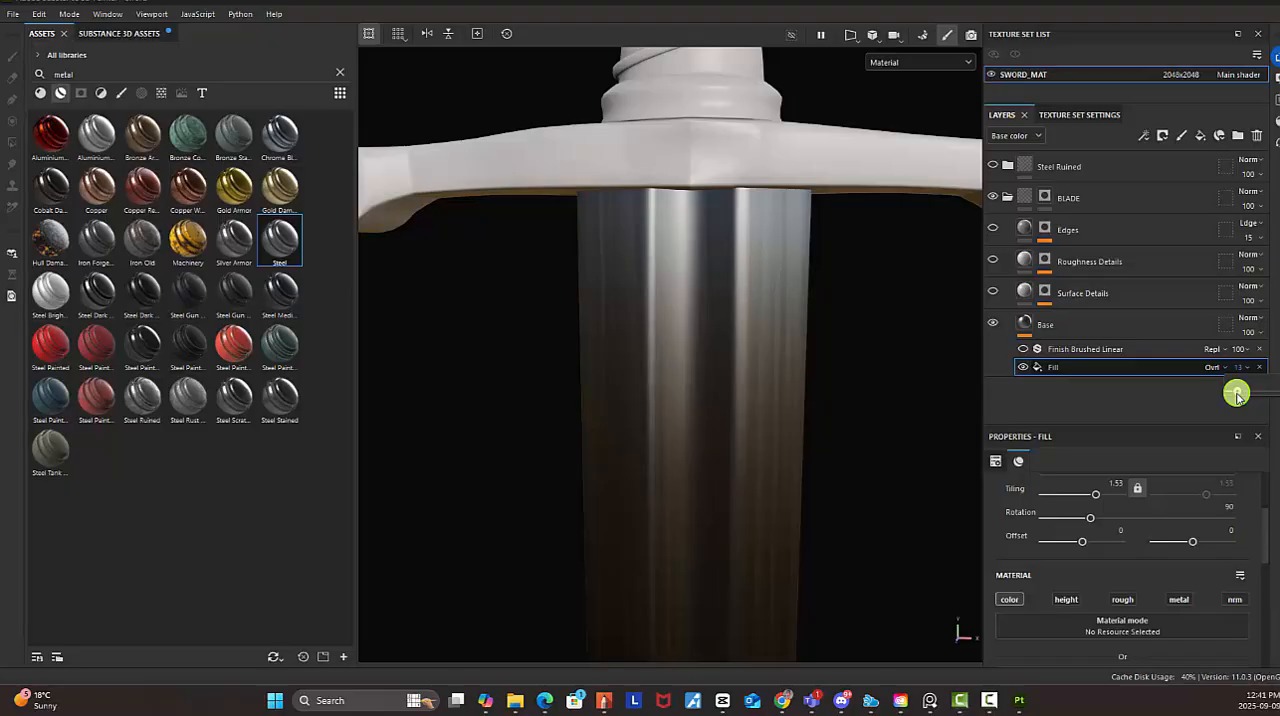
drag(1235, 397, 1233, 397)
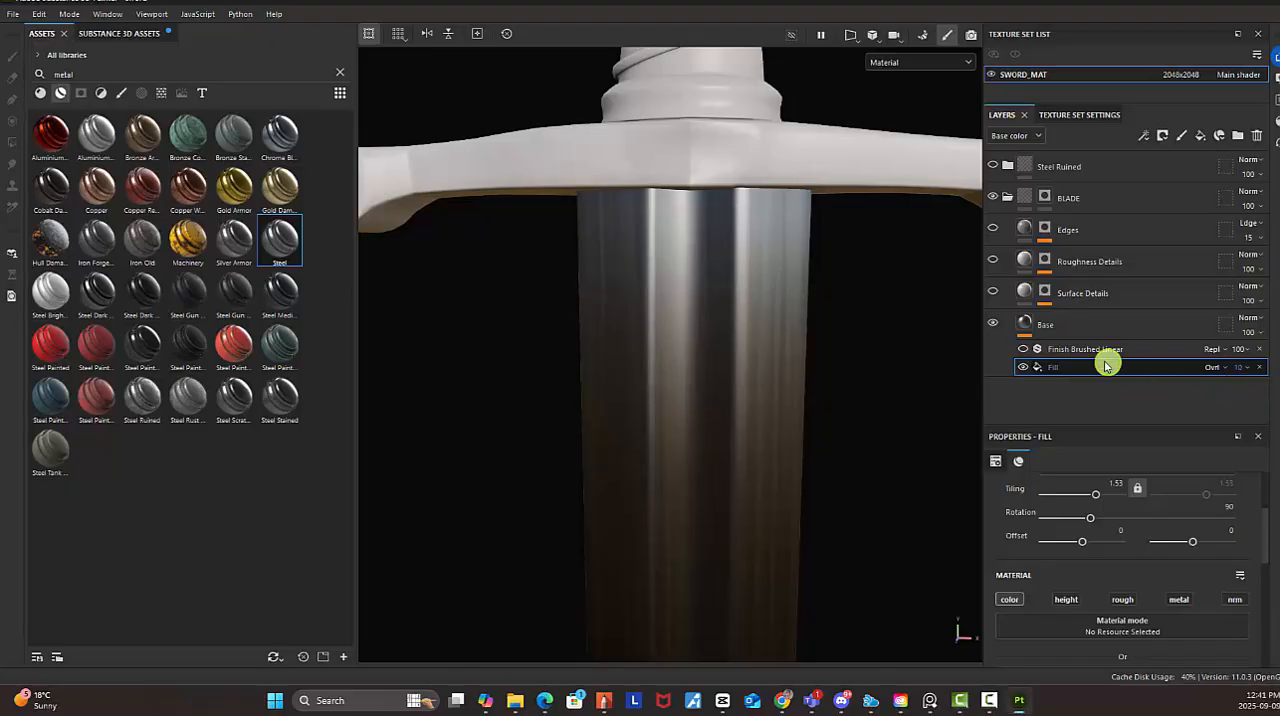
Check the subtler brushed finish along the blade under different viewing angles
alt+right_drag(765, 346, 585, 341)
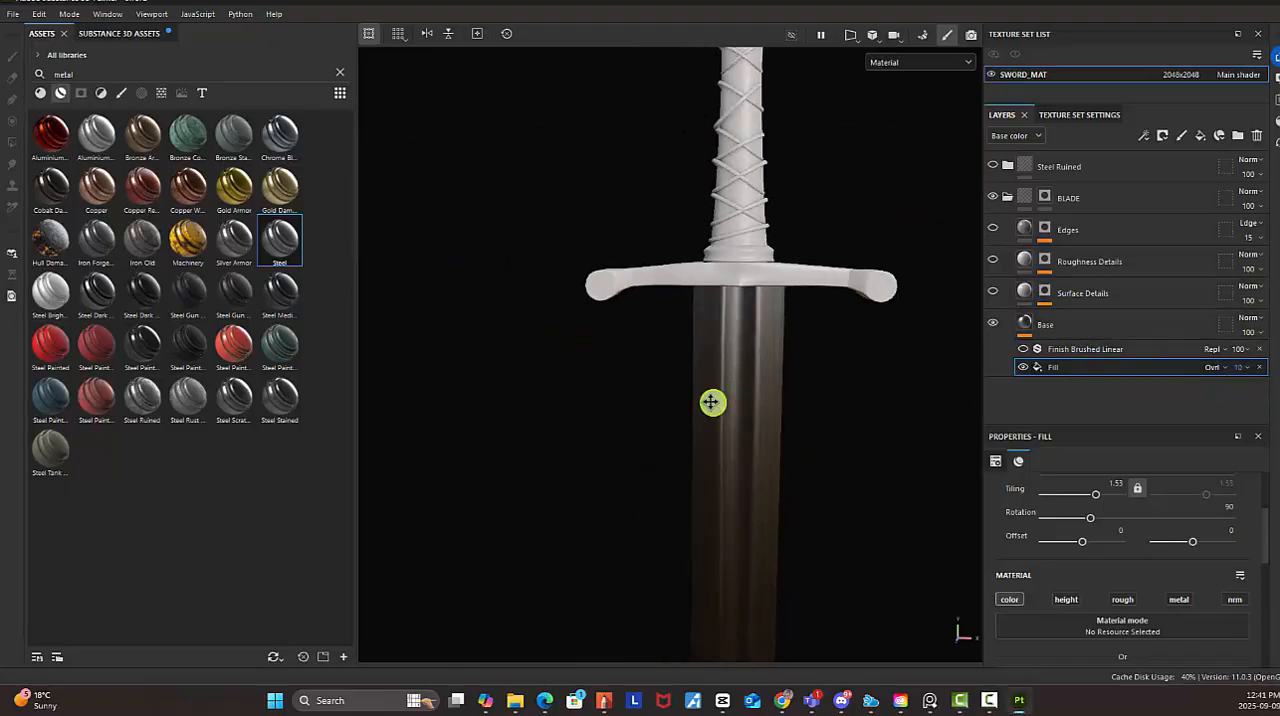
alt+middle_drag(711, 403, 663, 174)
alt+right_drag(788, 320, 604, 213)
alt+drag(726, 246, 719, 222)
alt+middle_drag(715, 195, 715, 305)
alt+right_drag(742, 300, 892, 433)
alt+right_drag(734, 235, 835, 384)
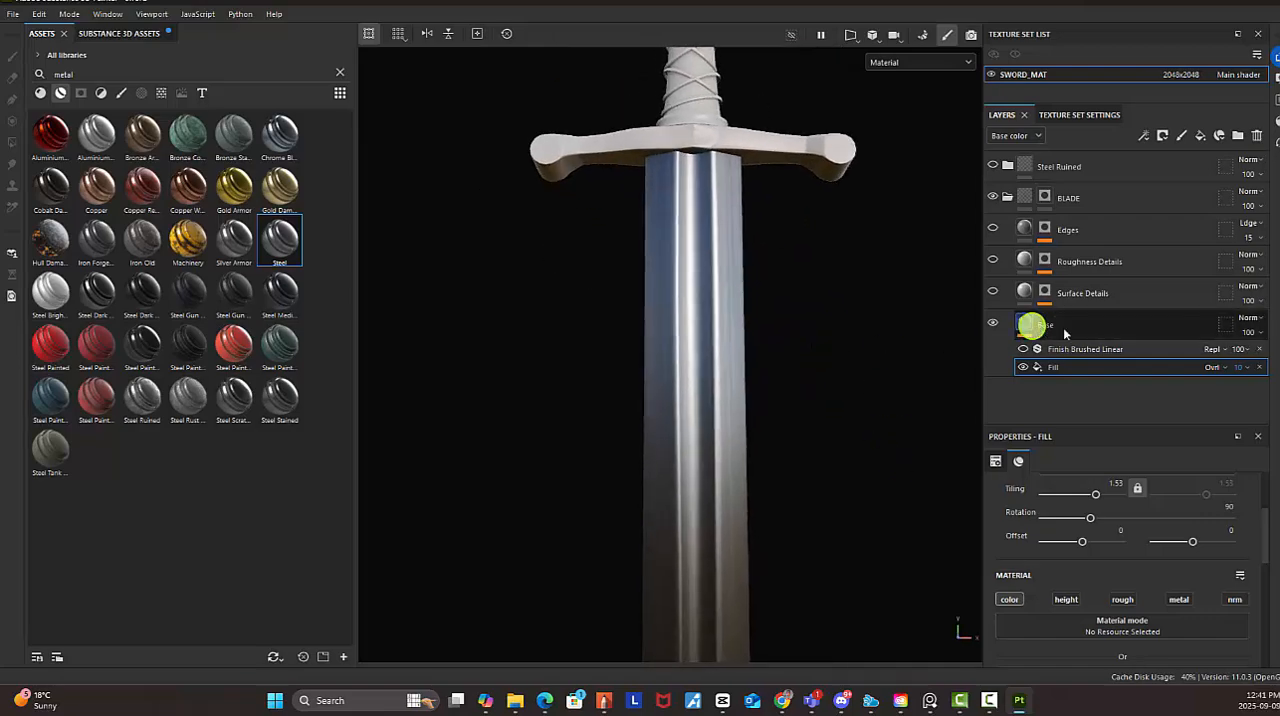
Show the Surface Details layer in the BLADE group and check its dents along the blade
click(1094, 294)
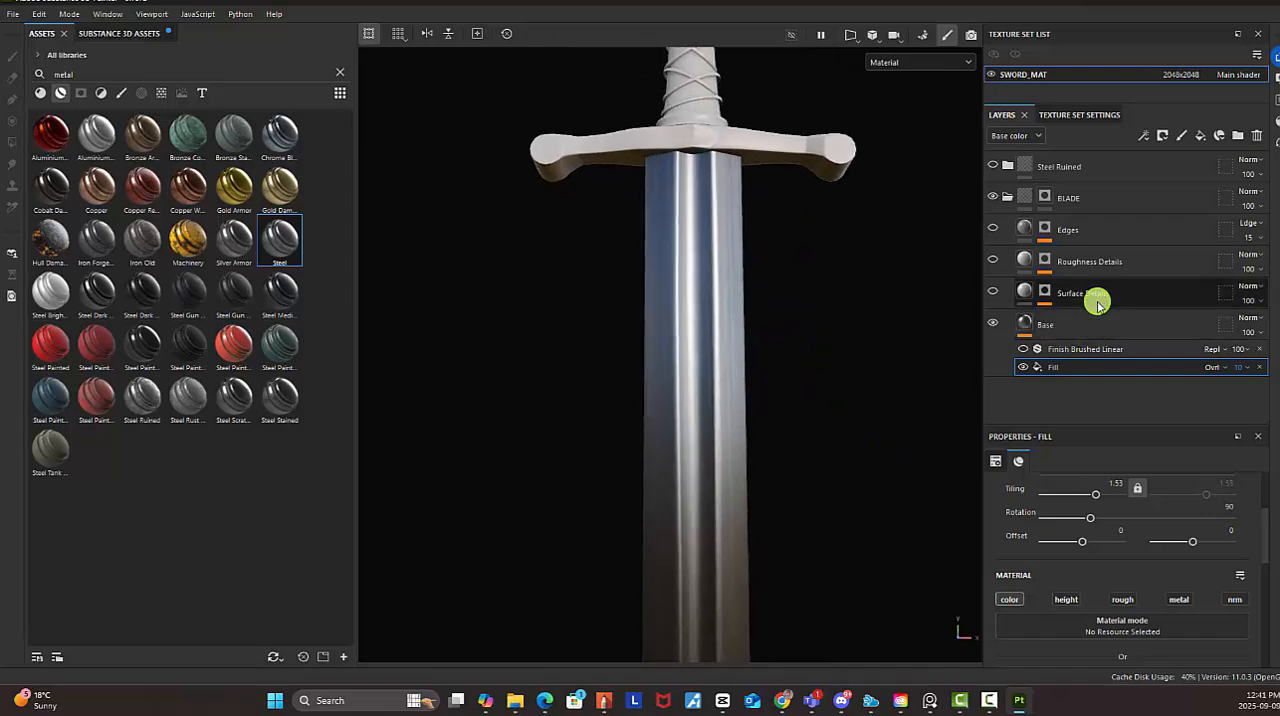
click(993, 292)
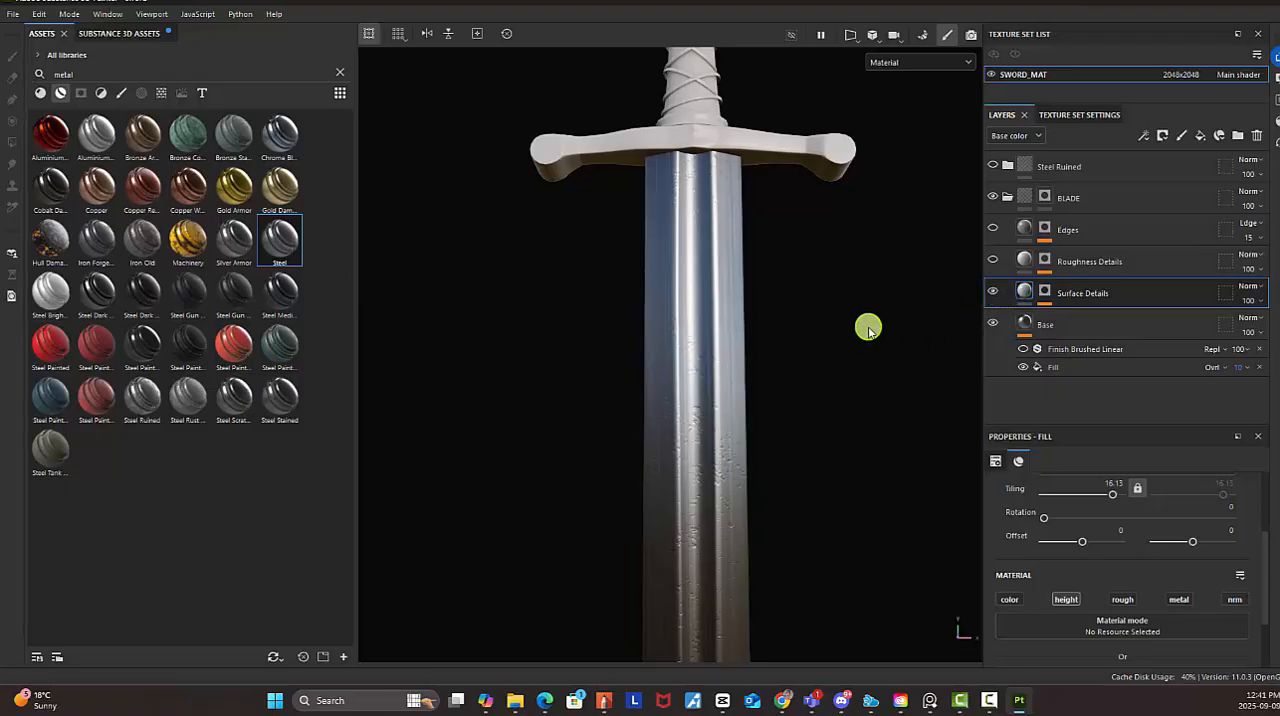
alt+middle_drag(852, 386, 835, 300)
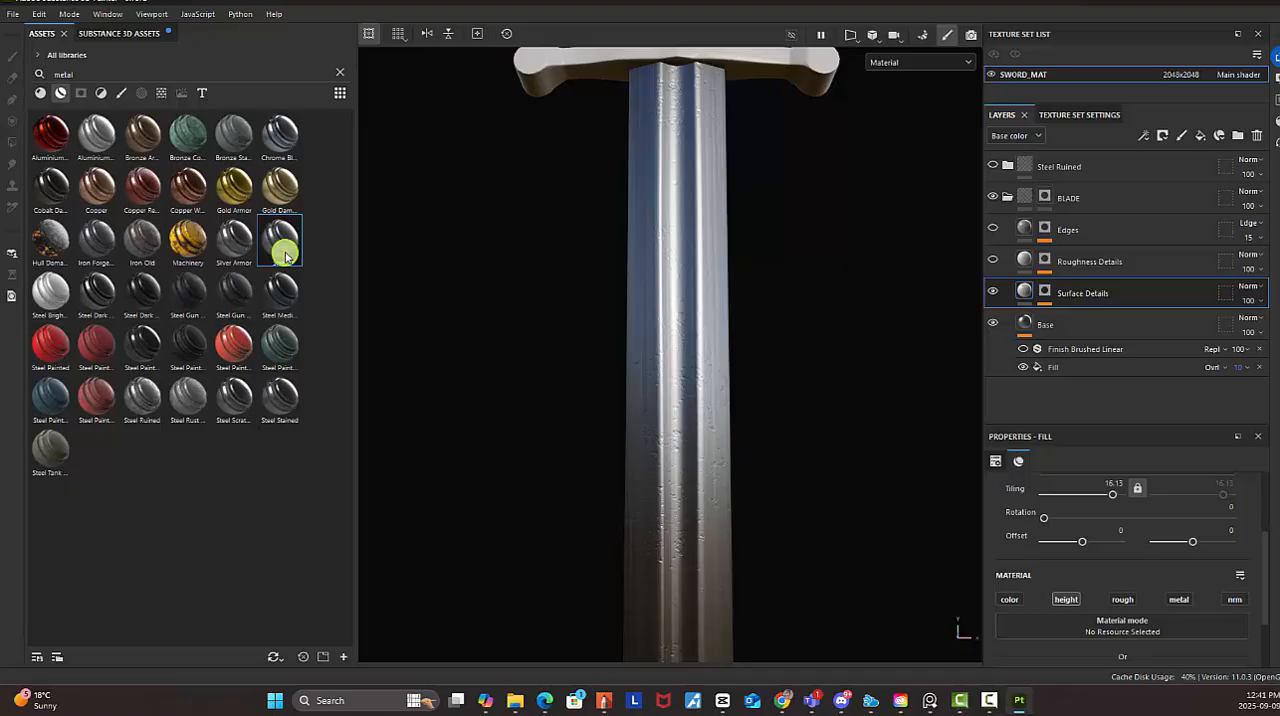
scroll(840, 392, down, 2)
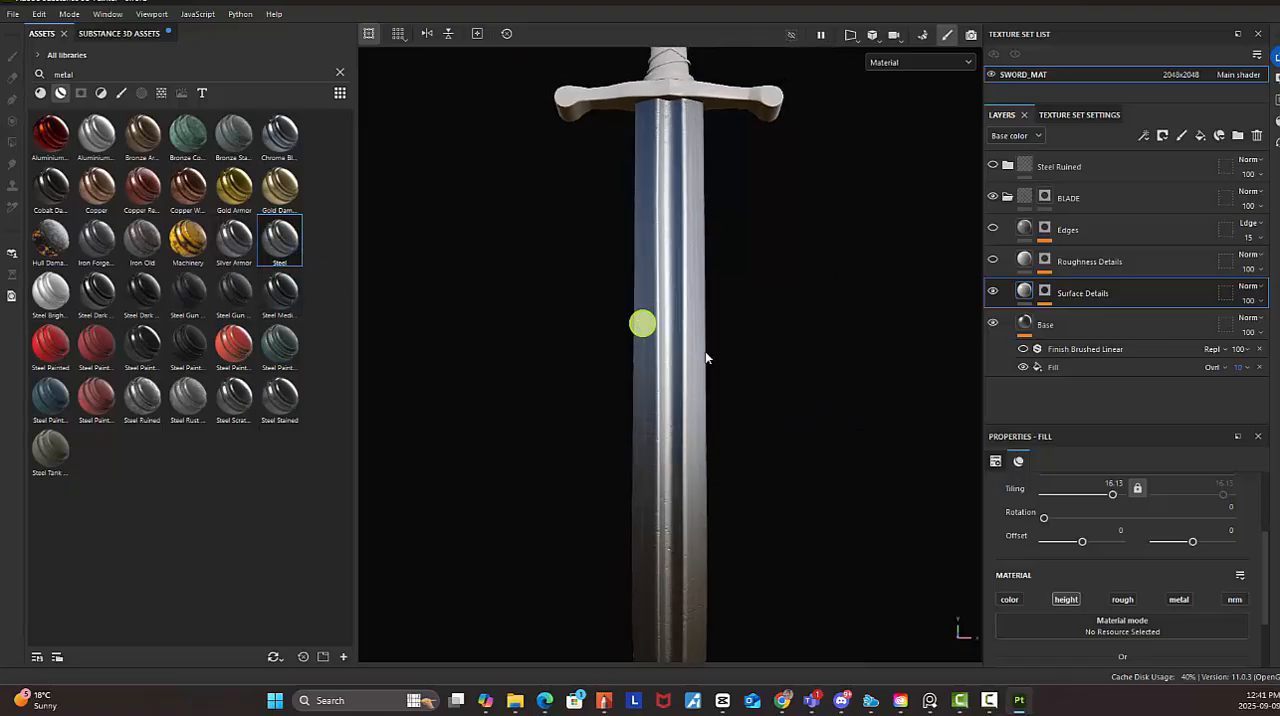
alt+middle_drag(783, 382, 806, 532)
alt+middle_drag(763, 325, 770, 488)
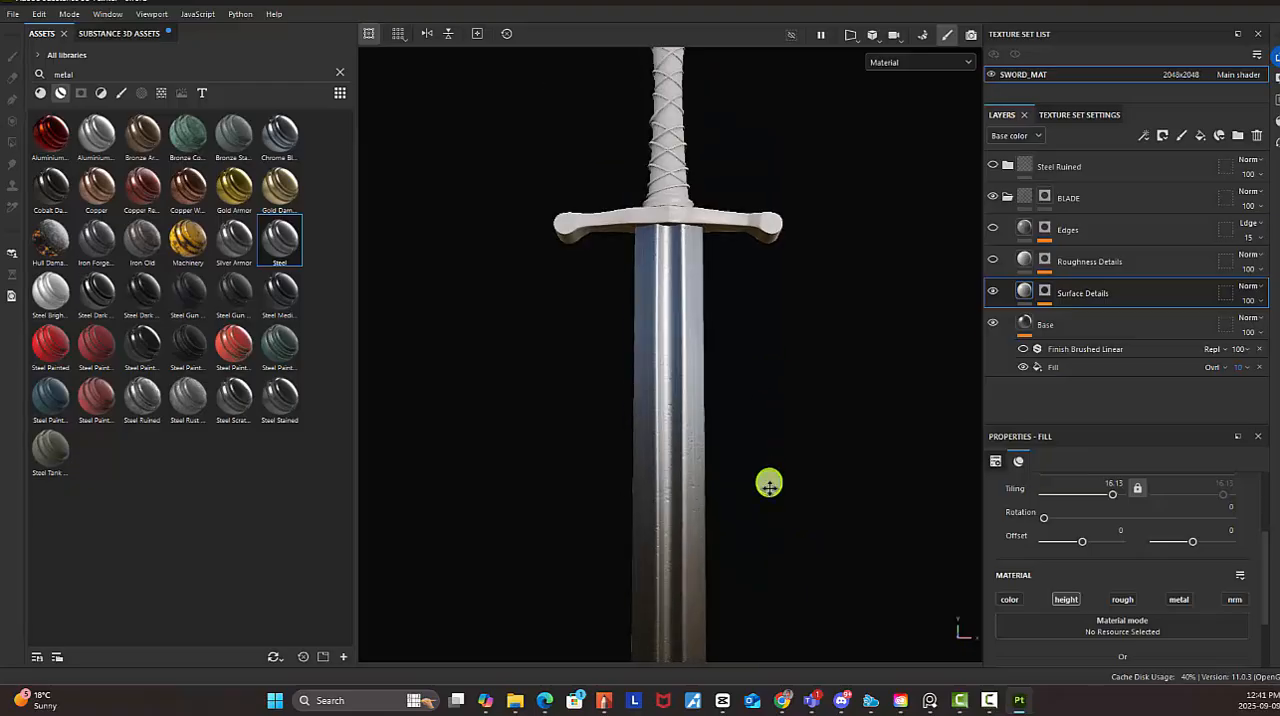
scroll(769, 484, up, 5)
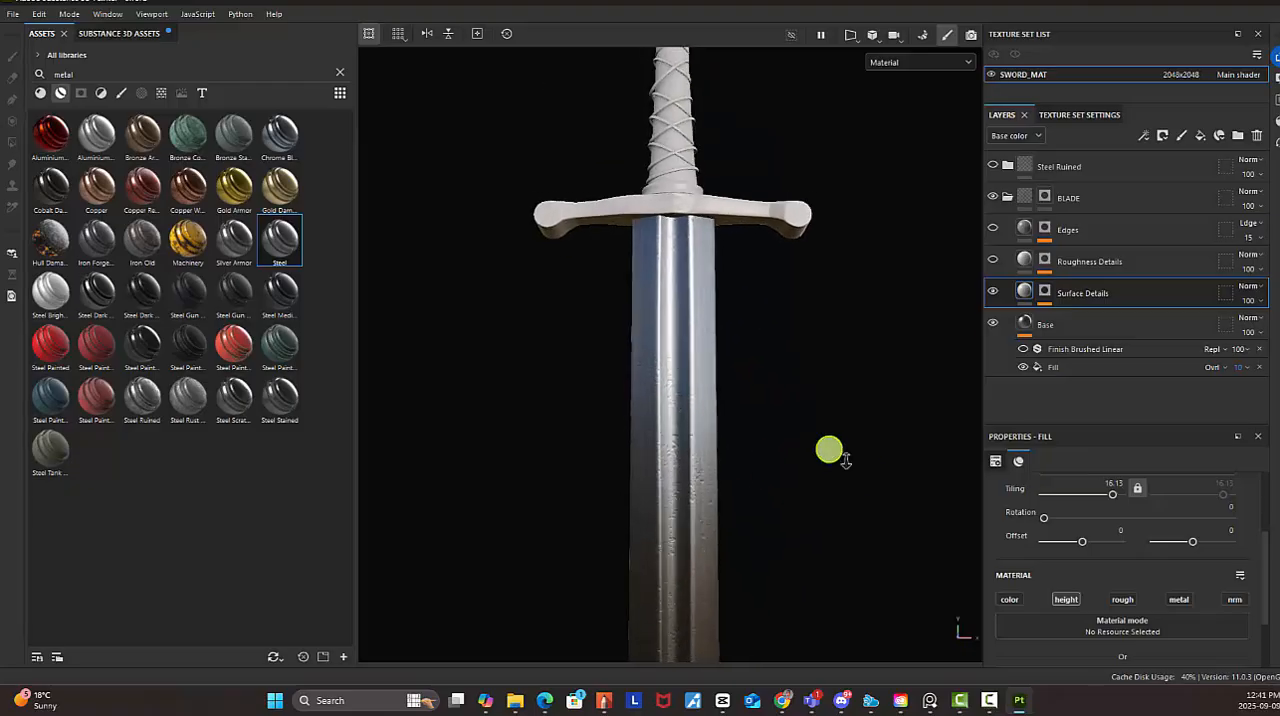
Show the Roughness Details layer in the BLADE group and check its effect along the blade
click(992, 261)
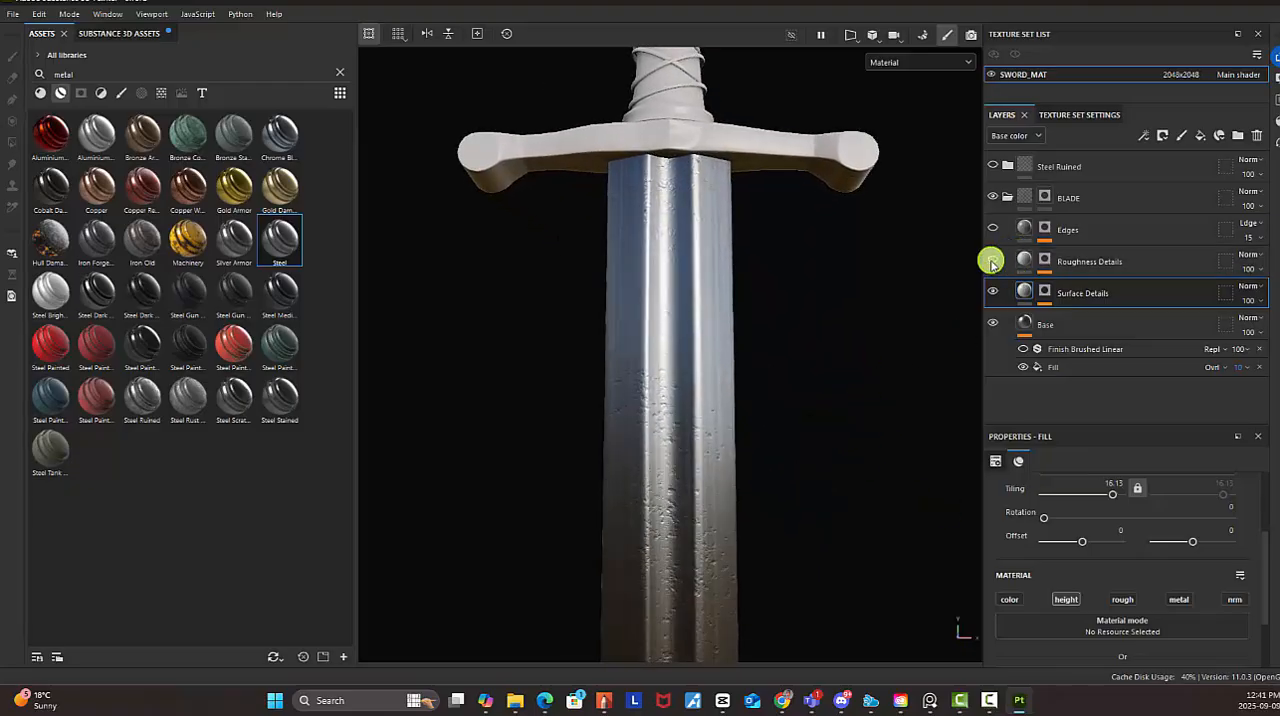
click(1097, 261)
alt+drag(740, 329, 693, 155)
alt+middle_drag(693, 155, 700, 55)
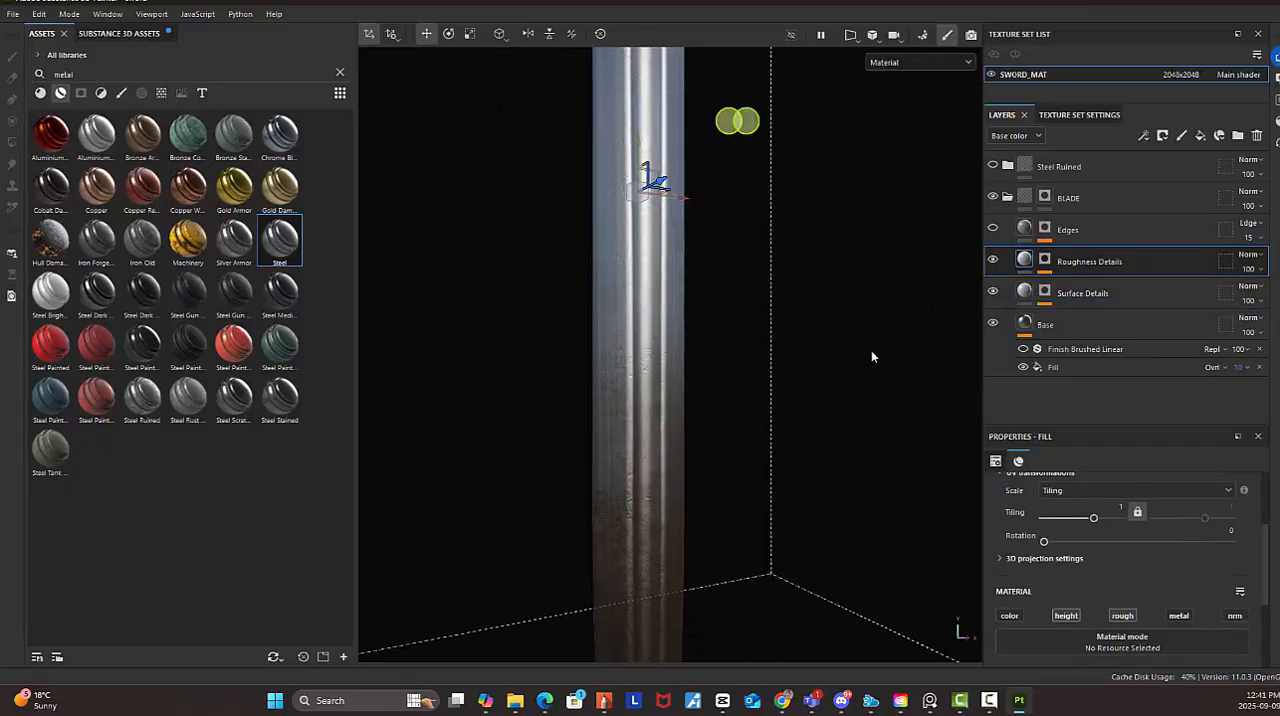
alt+right_drag(822, 421, 702, 390)
alt+middle_drag(700, 440, 697, 640)
alt+middle_drag(692, 305, 670, 432)
alt+right_drag(670, 432, 1024, 630)
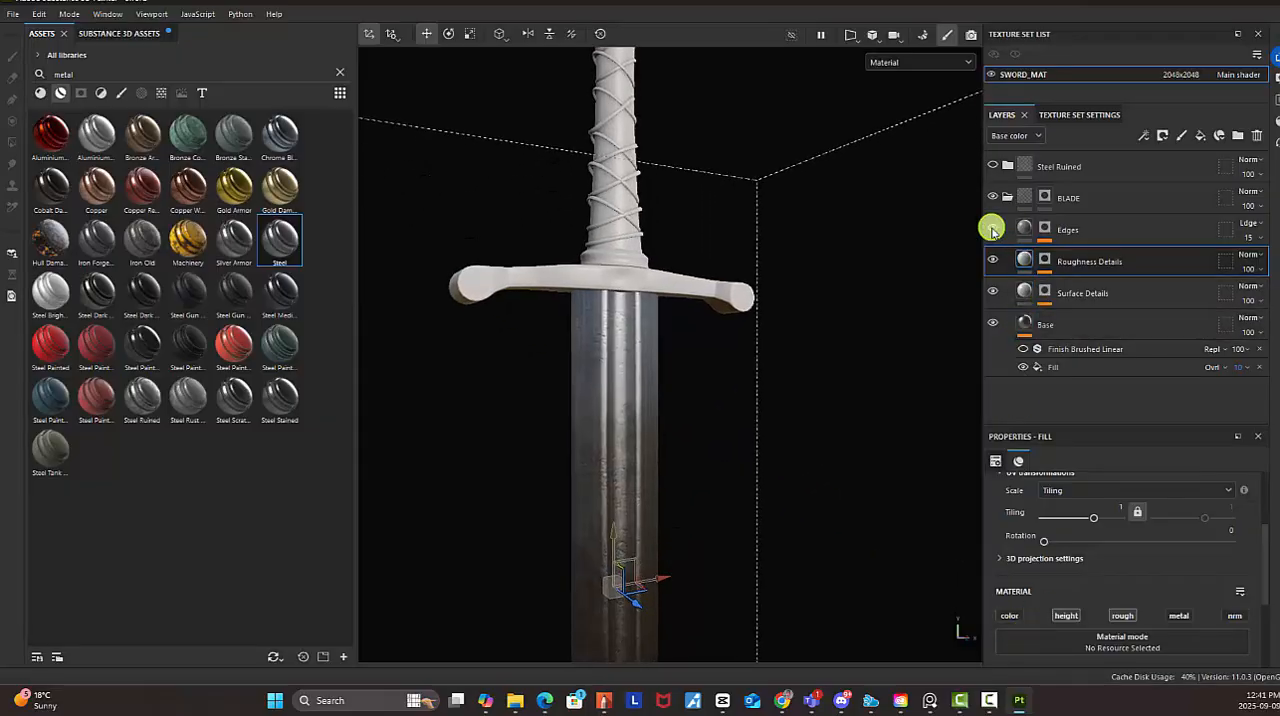
Show the Edges layer and set its Mask Editor's Global Balance to 0.8 and Global Contrast to 0.35
click(1055, 231)
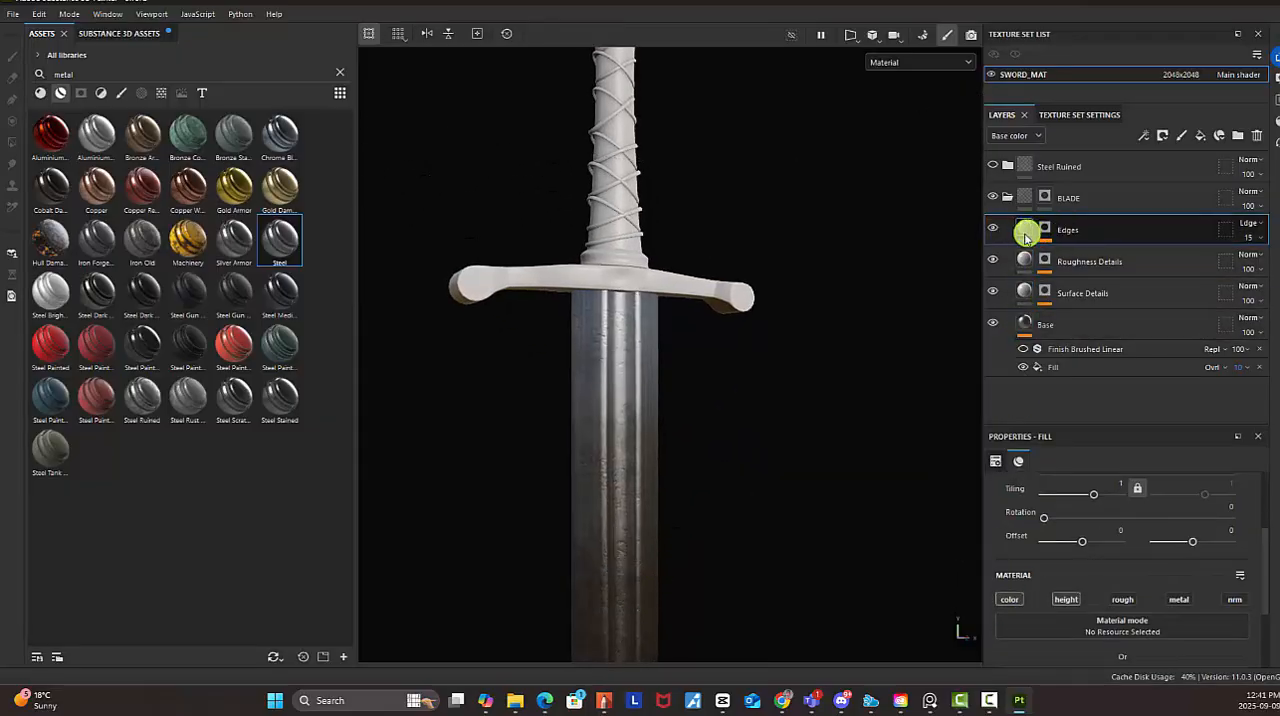
click(1045, 232)
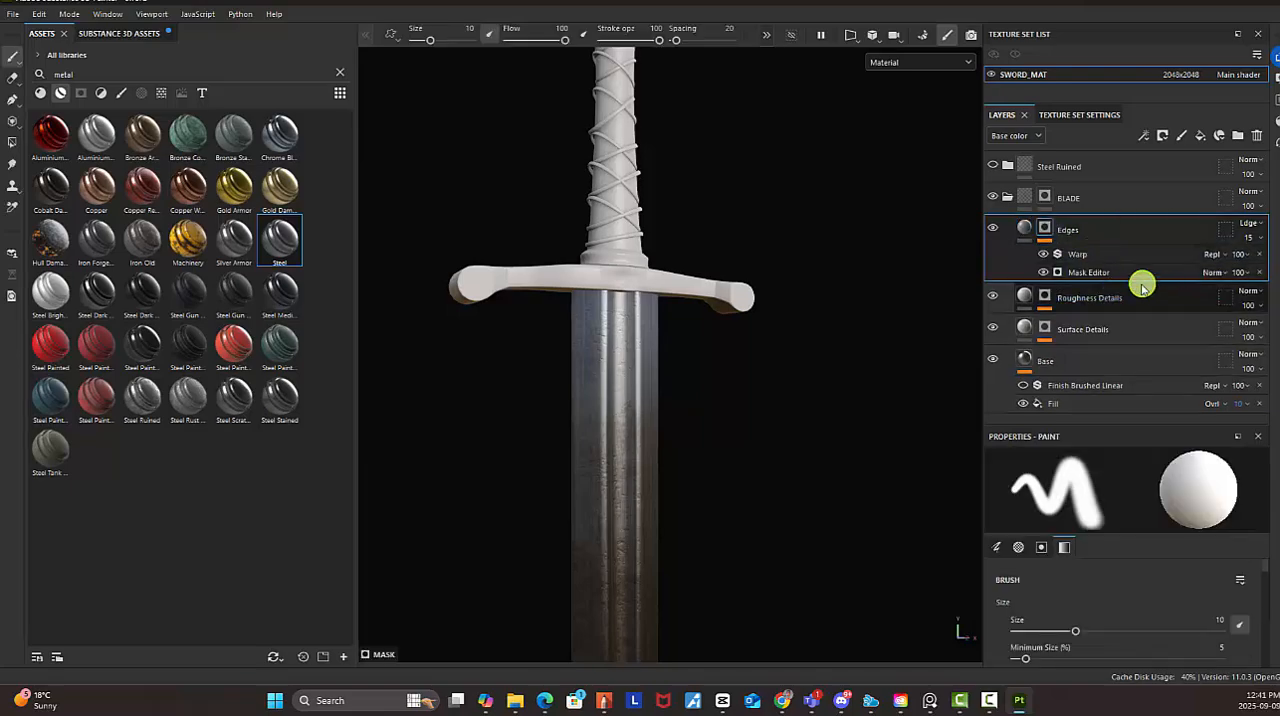
click(1093, 272)
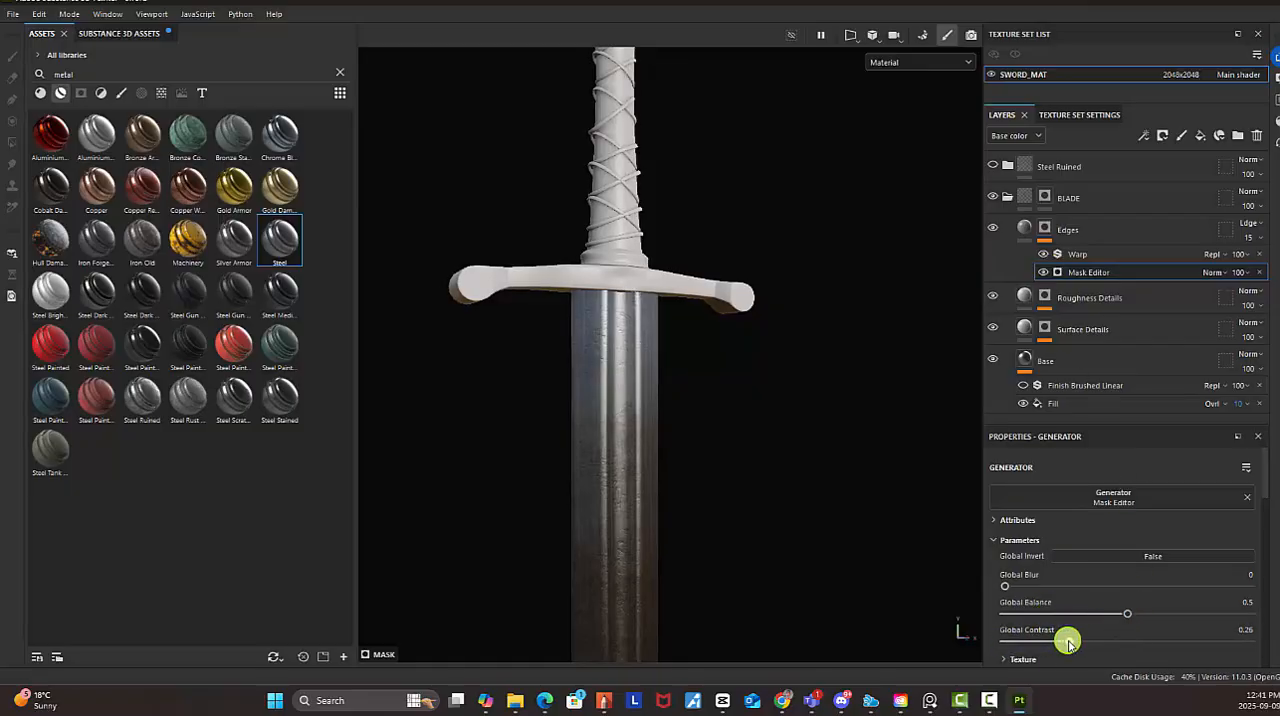
drag(1128, 614, 1200, 606)
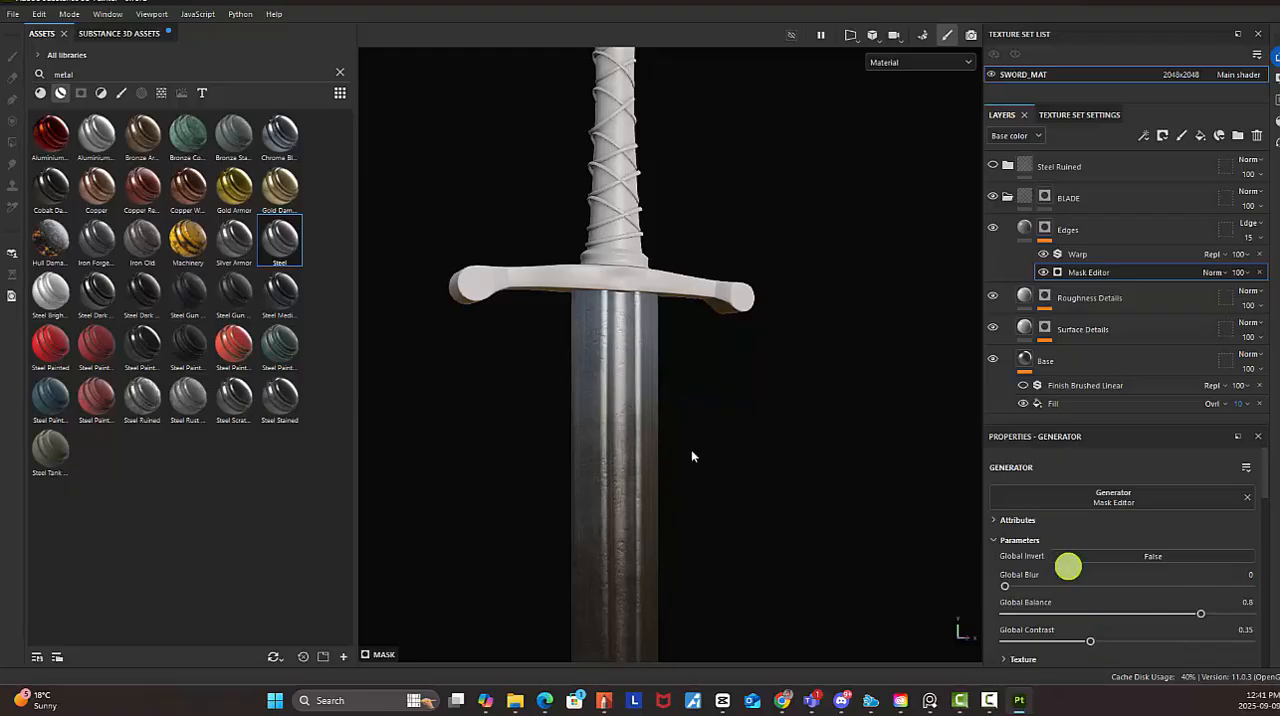
Inspect the edge wear up close and towards the tip, and save the project
alt+right_drag(594, 405, 922, 579)
alt+drag(922, 579, 911, 520)
alt+right_drag(661, 272, 895, 545)
alt+drag(691, 298, 688, 262)
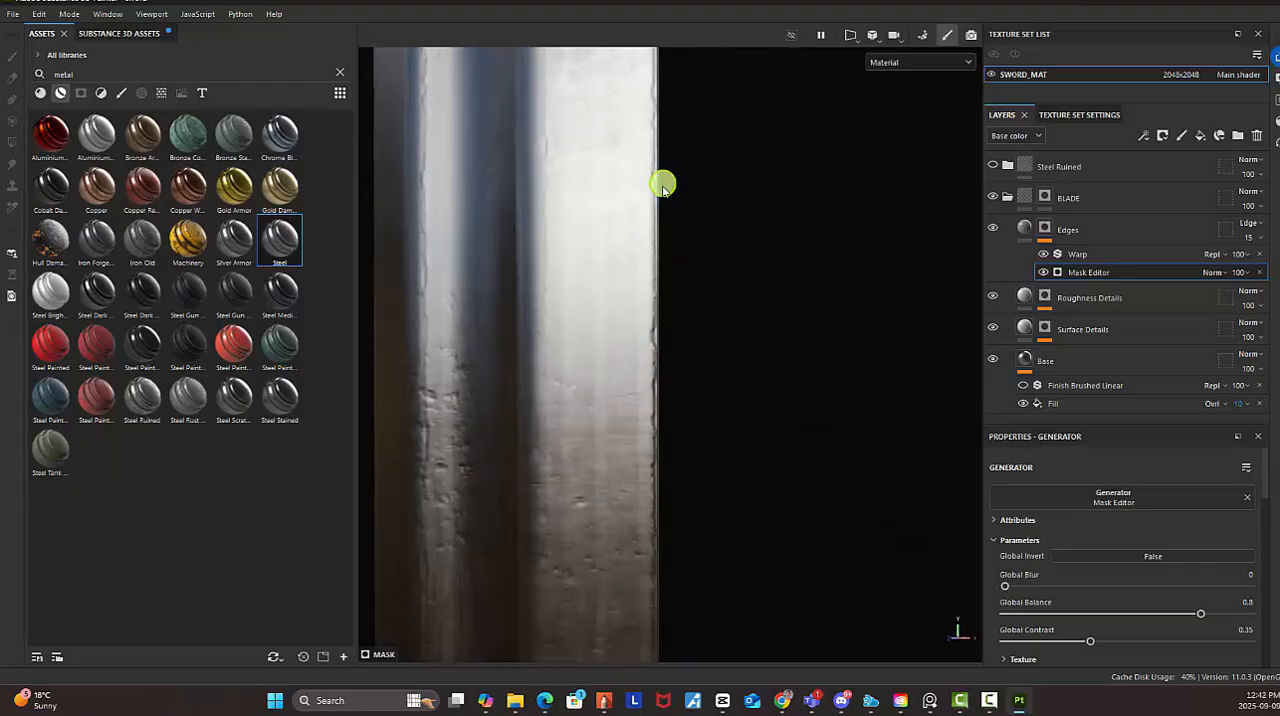
alt+drag(663, 190, 723, 343)
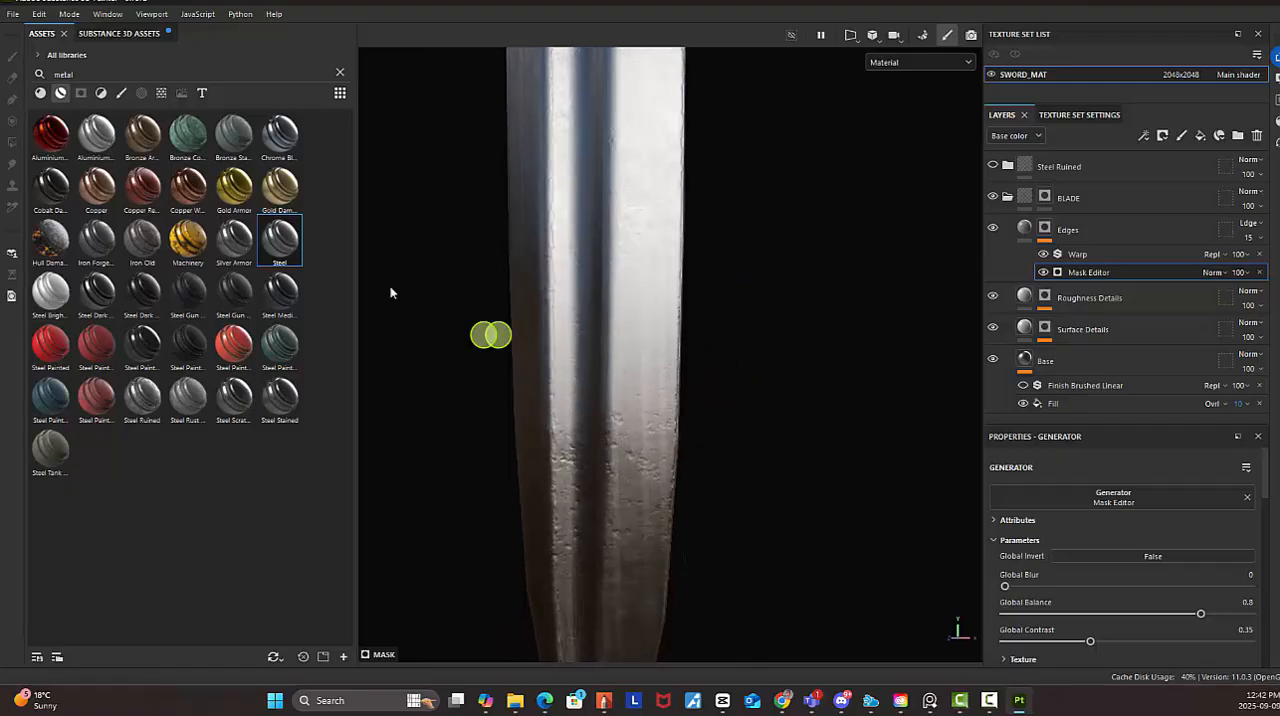
alt+drag(795, 432, 644, 425)
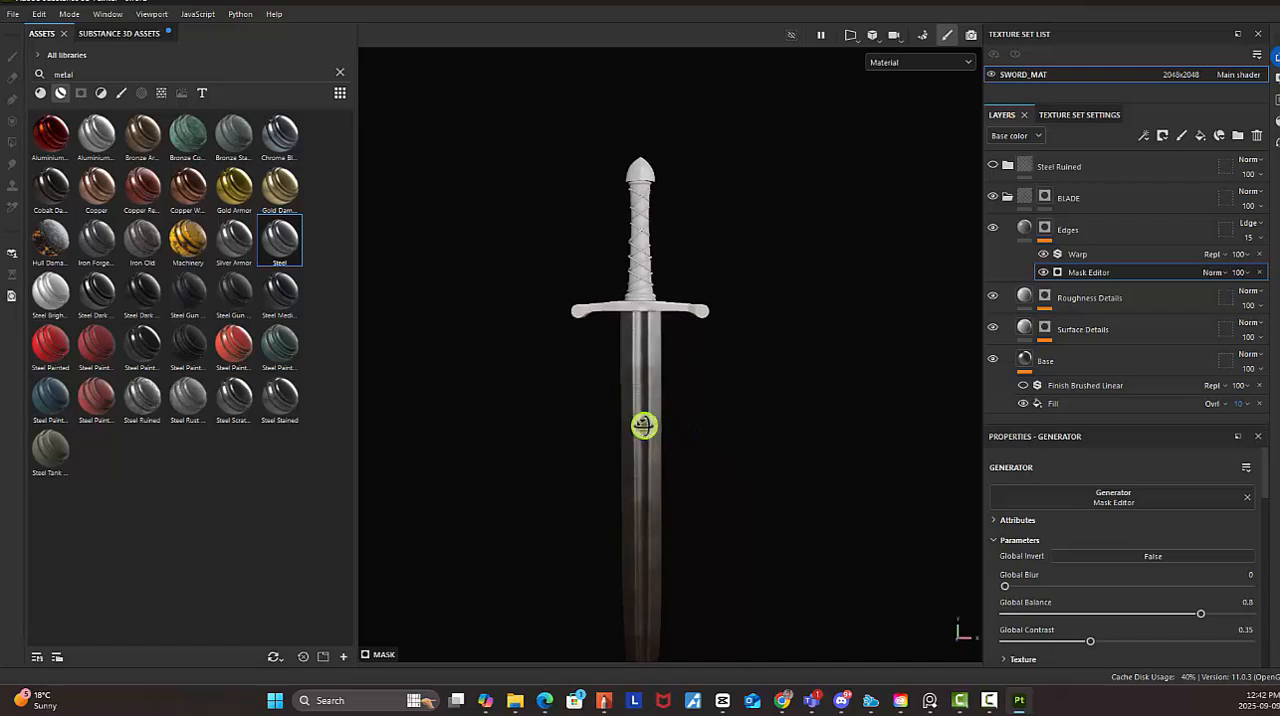
click(14, 14)
click(45, 127)
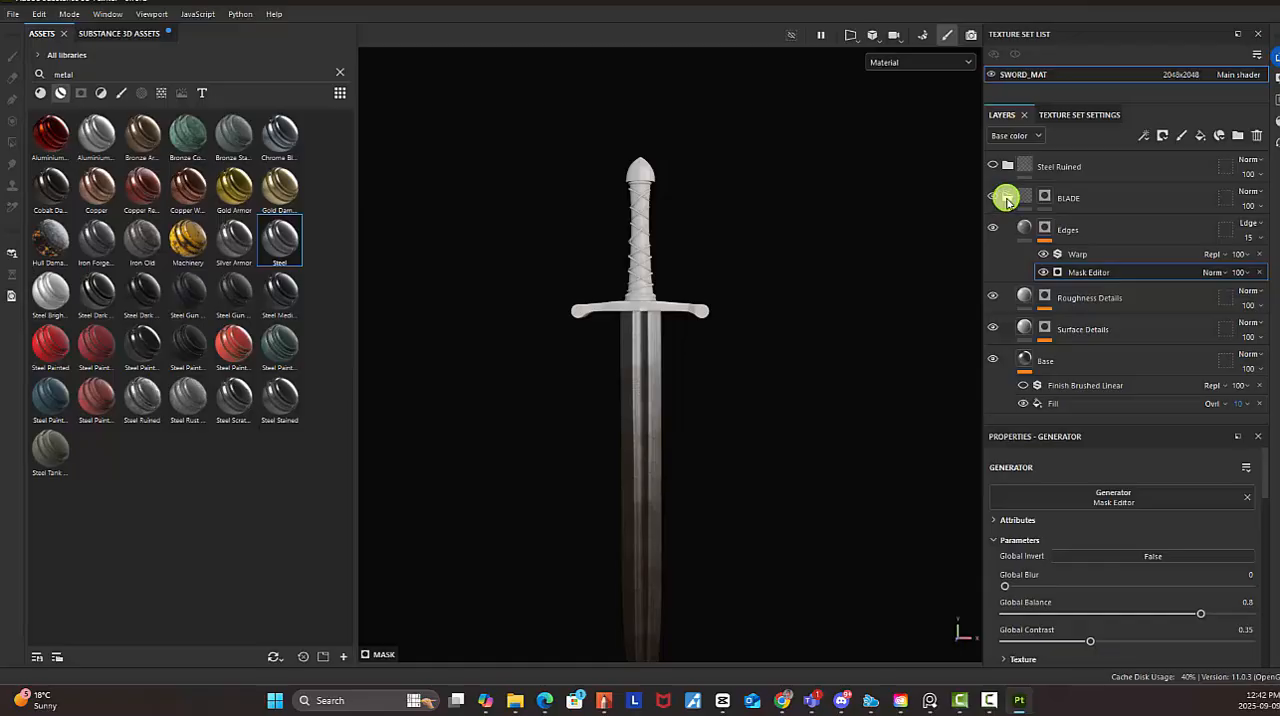
Select the Base layer and inspect the combined steel layers along the blade and around the guard
click(1095, 236)
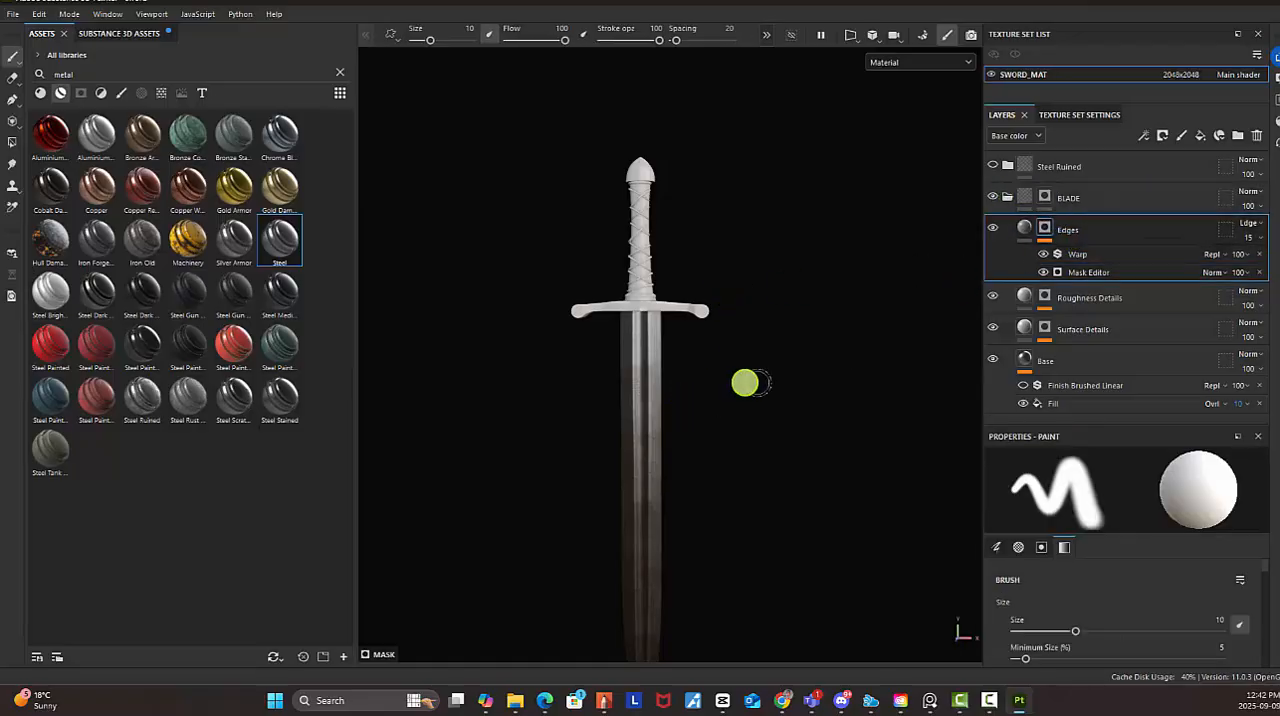
alt+right_drag(703, 356, 1034, 498)
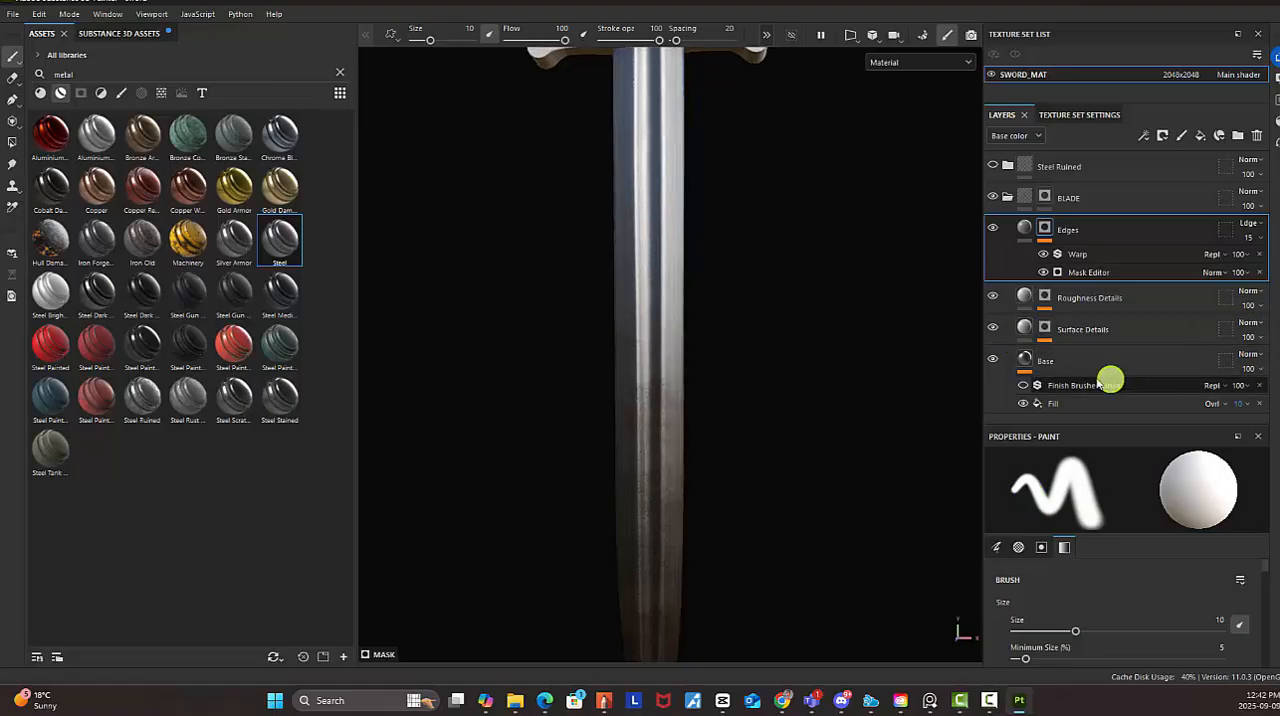
click(1057, 366)
alt+drag(702, 303, 752, 308)
alt+middle_drag(752, 308, 744, 450)
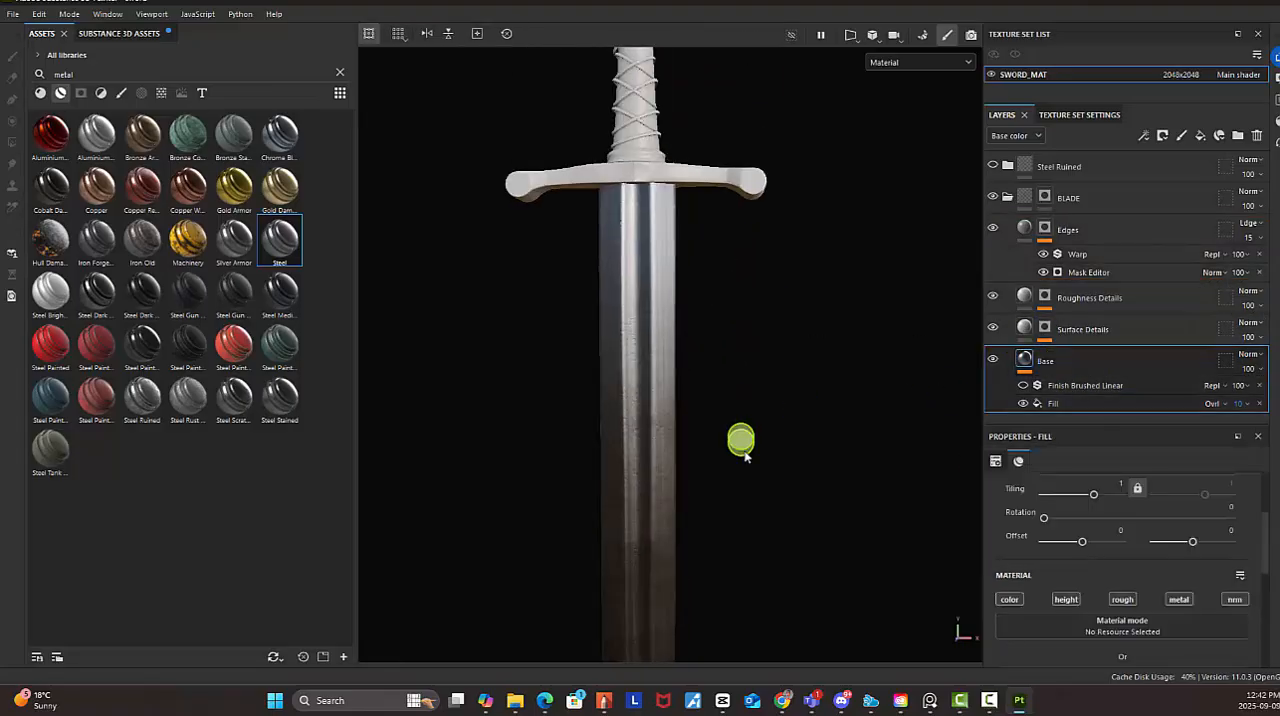
alt+right_drag(744, 450, 806, 417)
alt+middle_drag(749, 257, 747, 432)
alt+middle_drag(748, 388, 734, 451)
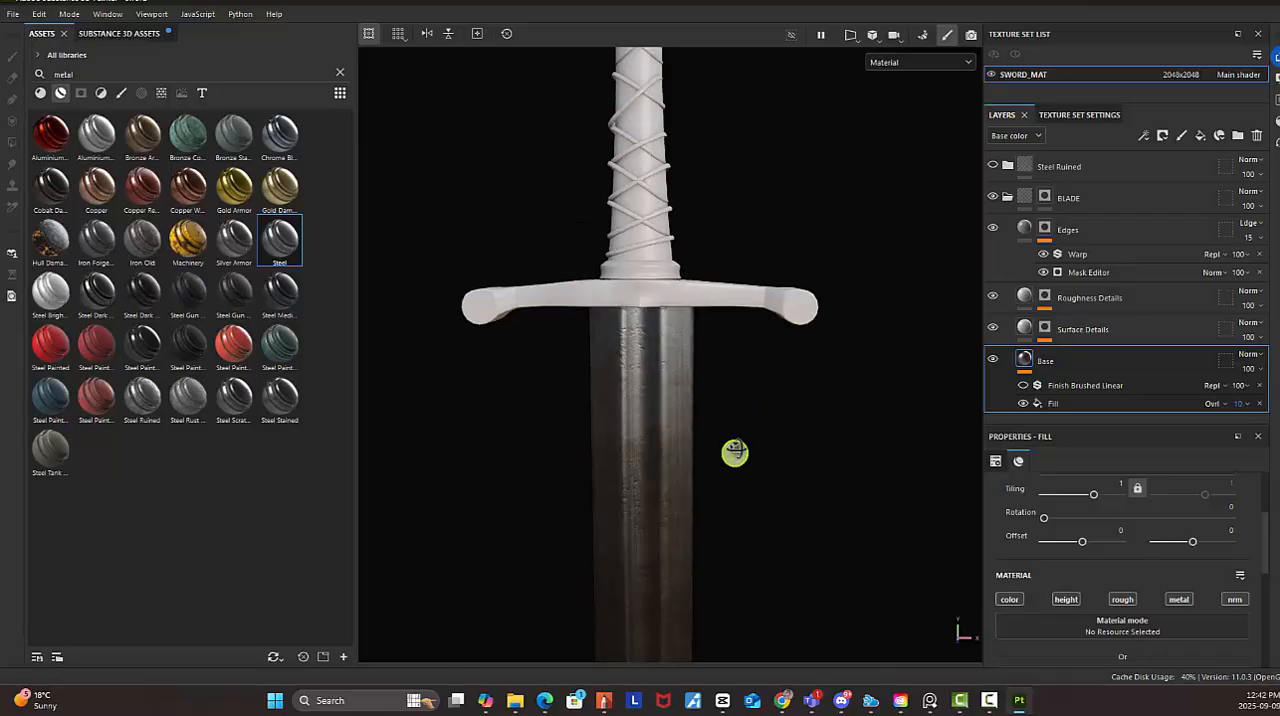
alt+drag(739, 441, 766, 449)
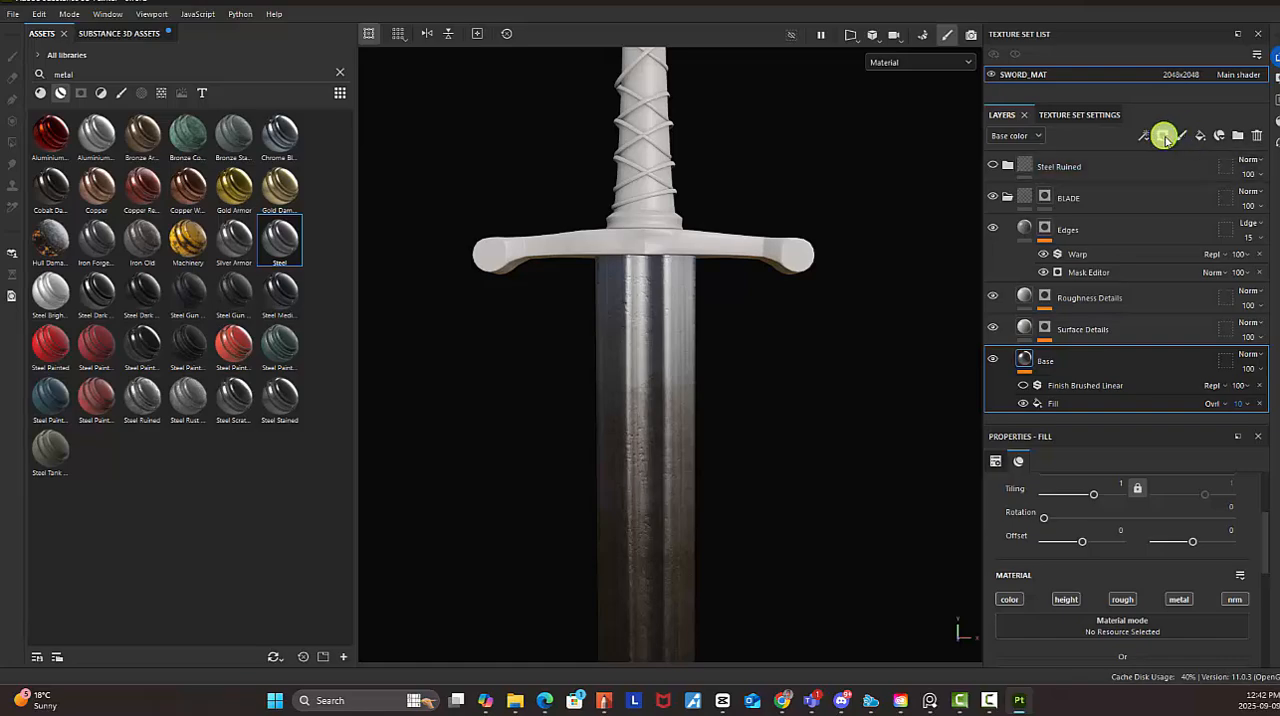
Add a fill layer directly above Base in the BLADE group, name it DIRT, and give it a black mask
click(1200, 135)
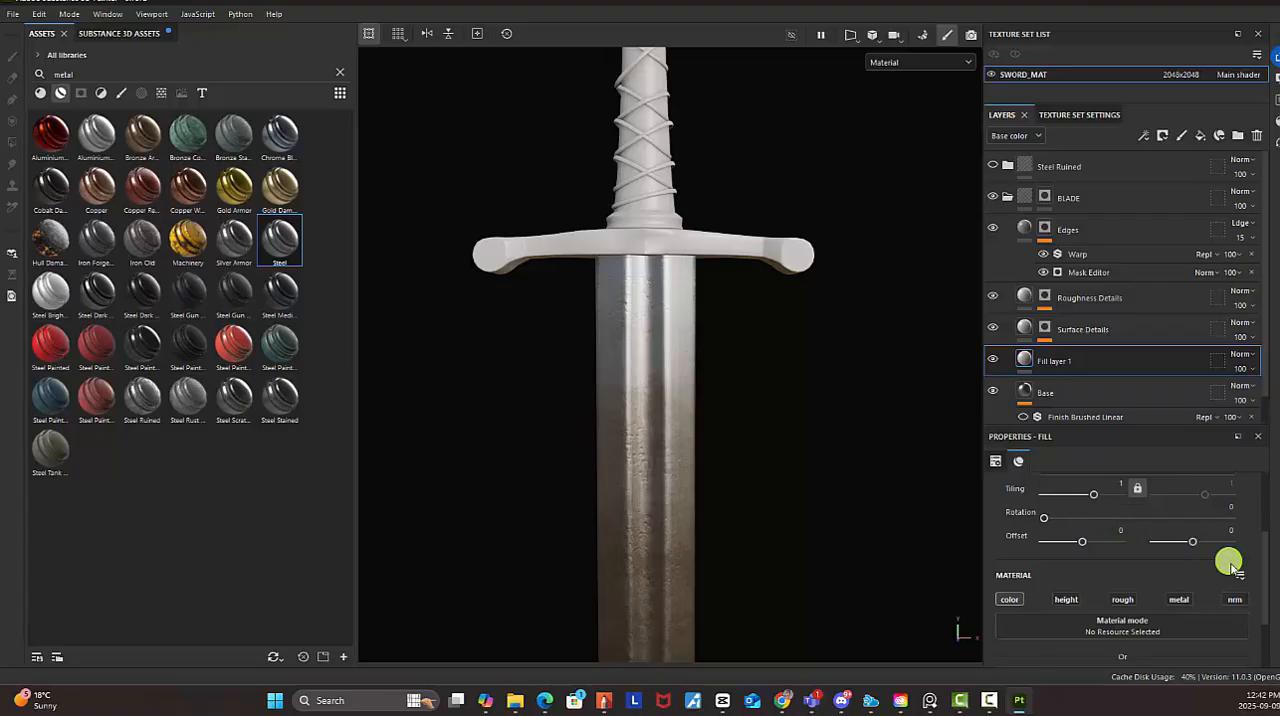
drag(1270, 540, 1270, 571)
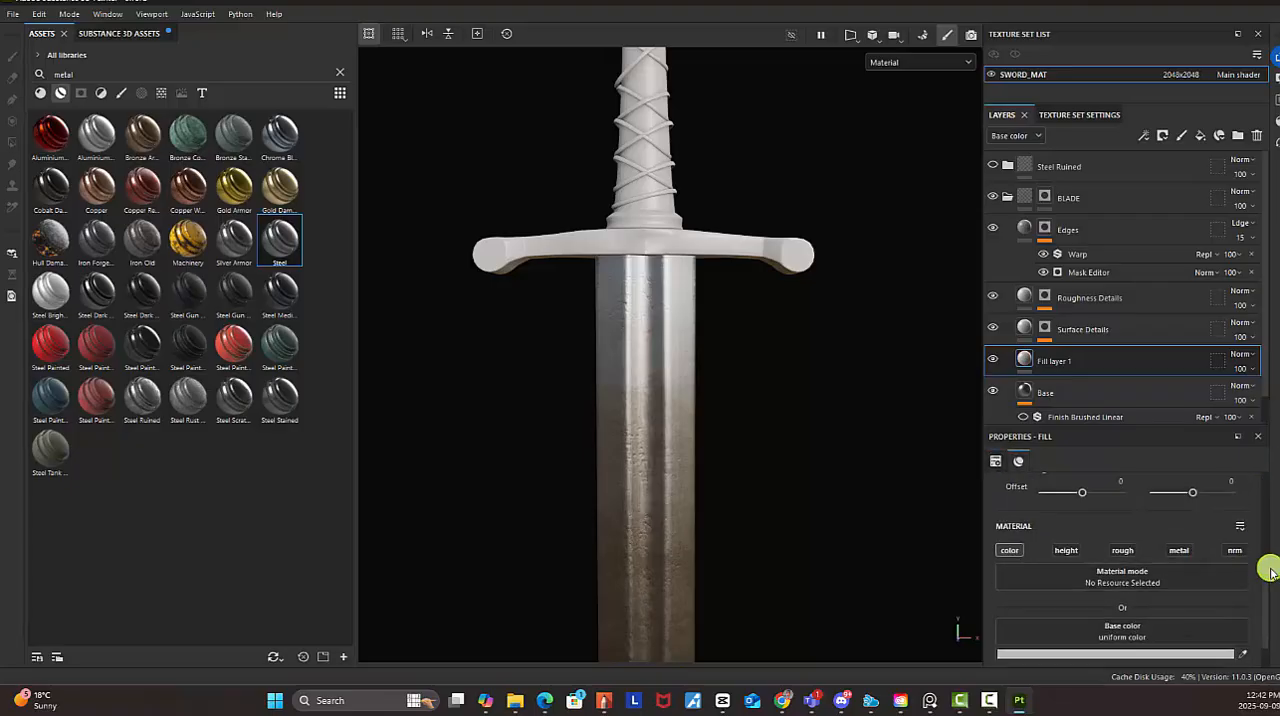
double_click(1050, 362)
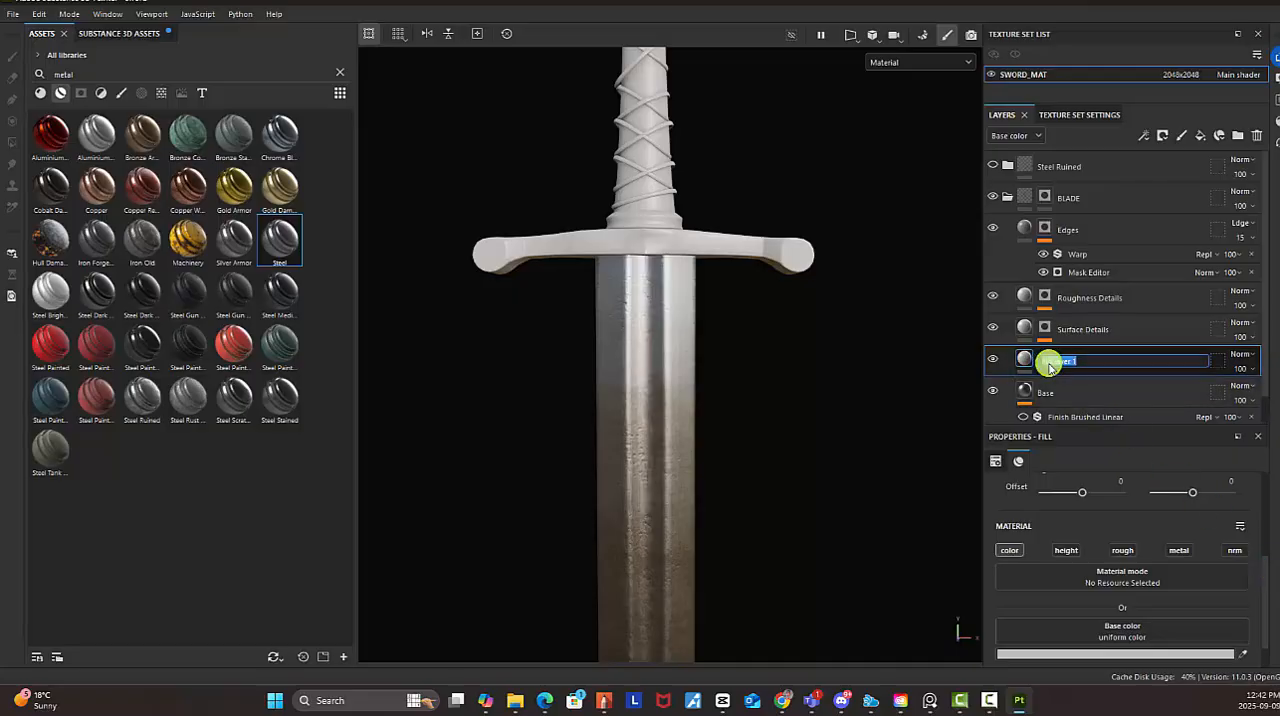
key(Return)
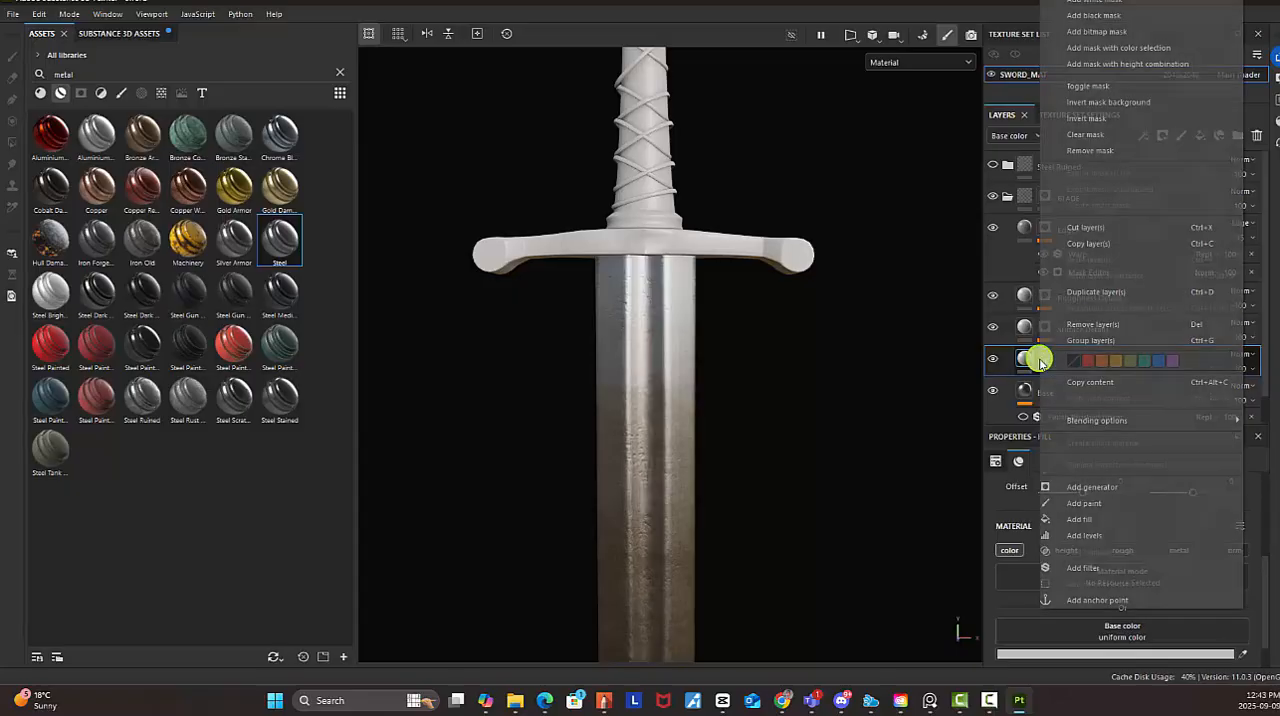
right_click(1040, 360)
click(1106, 17)
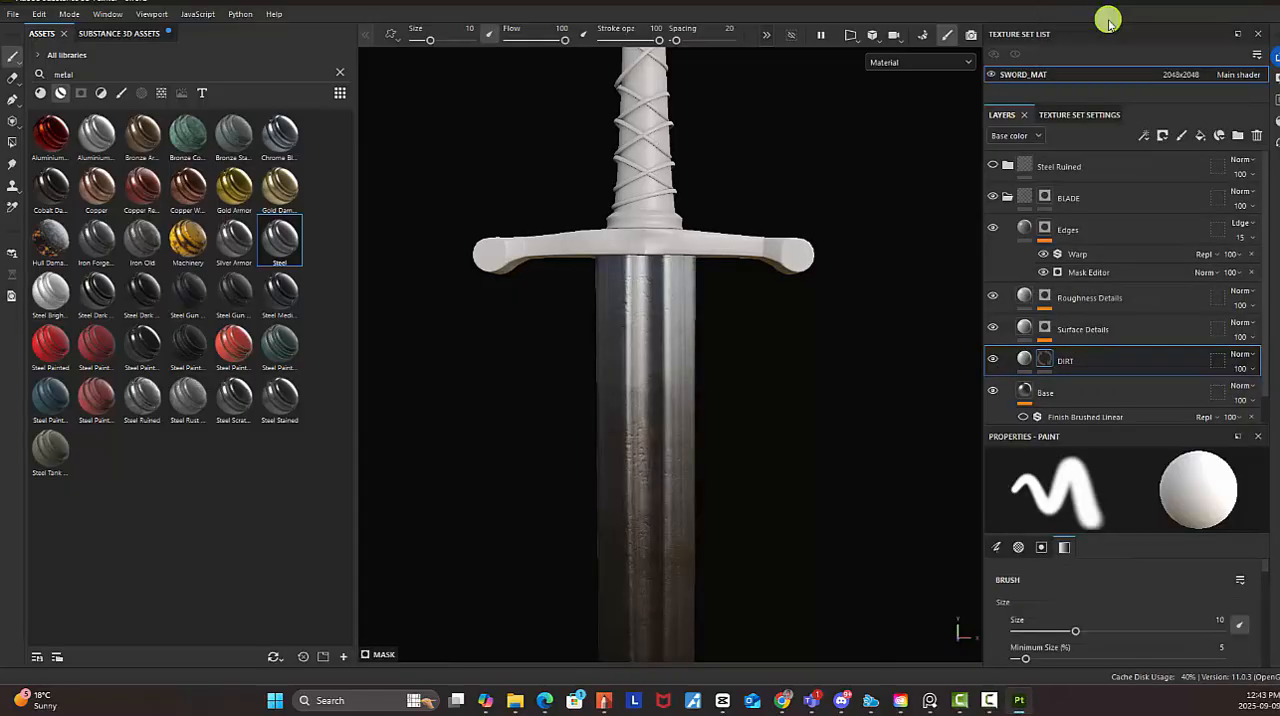
Add a Dirt generator to the DIRT layer's mask
click(1046, 363)
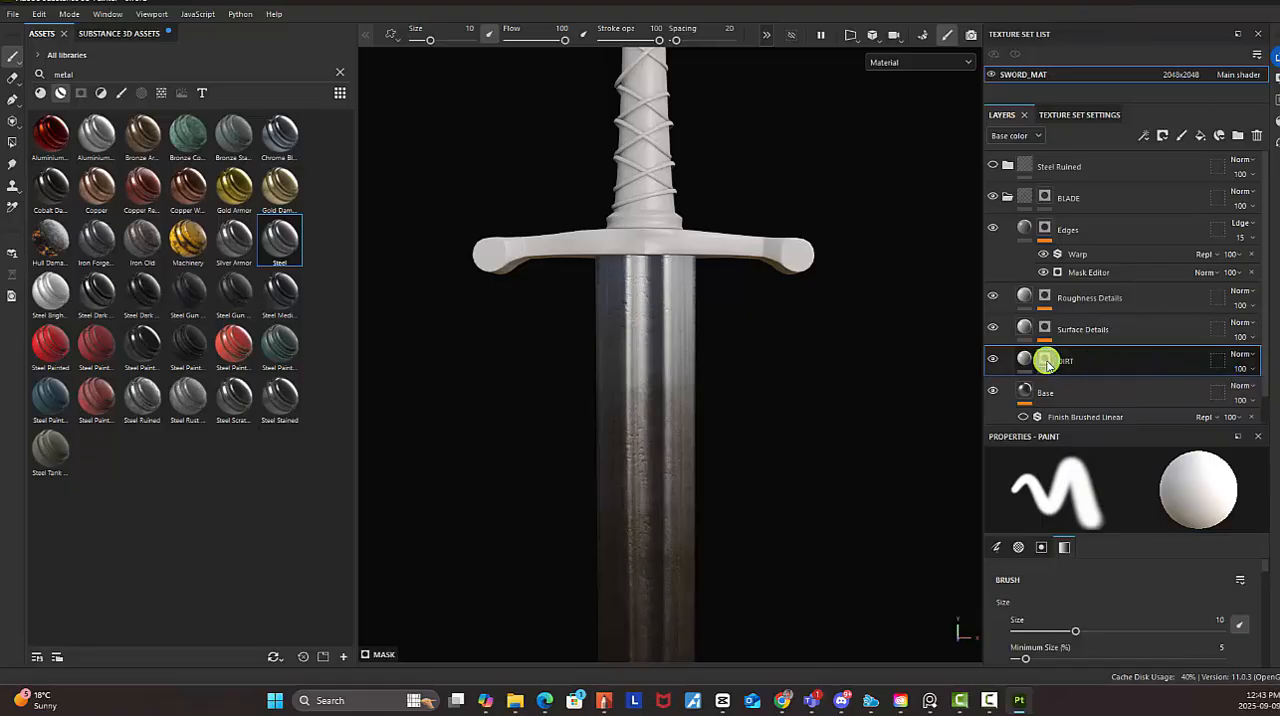
right_click(1046, 363)
click(1096, 423)
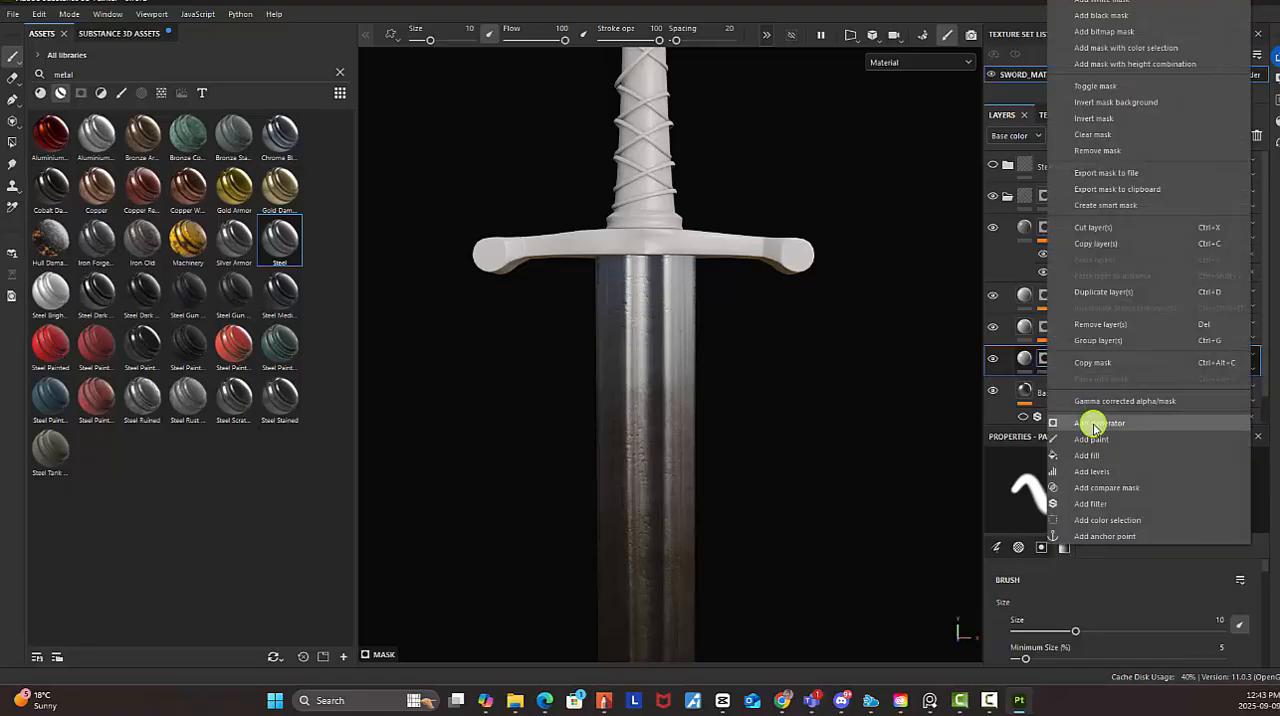
click(1155, 502)
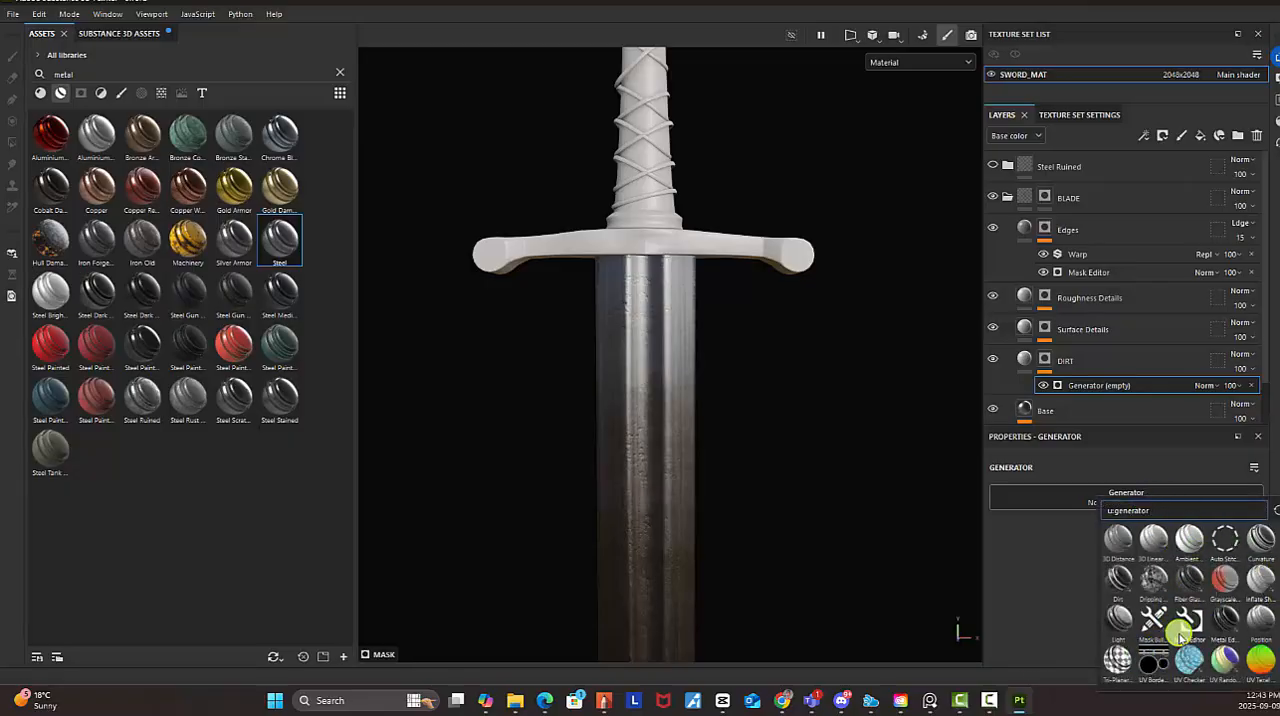
click(1119, 580)
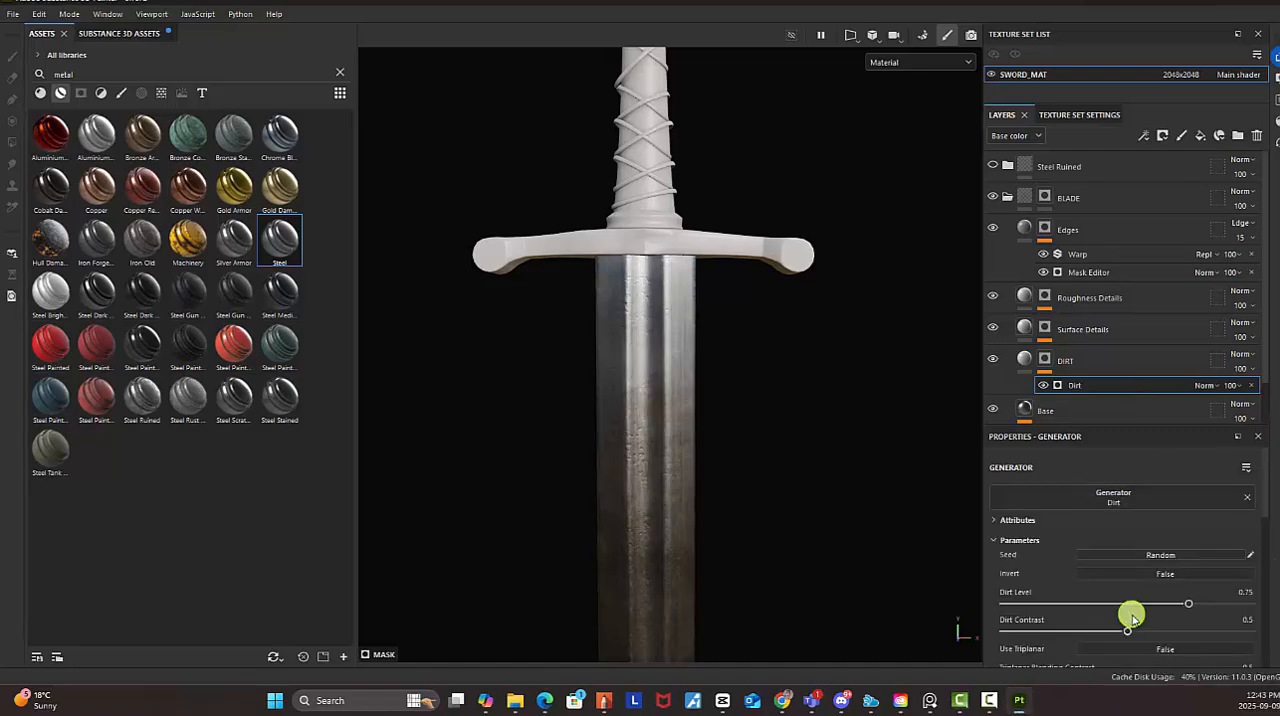
Set the DIRT fill layer's base color to the dark reddish brown 593535
click(1025, 367)
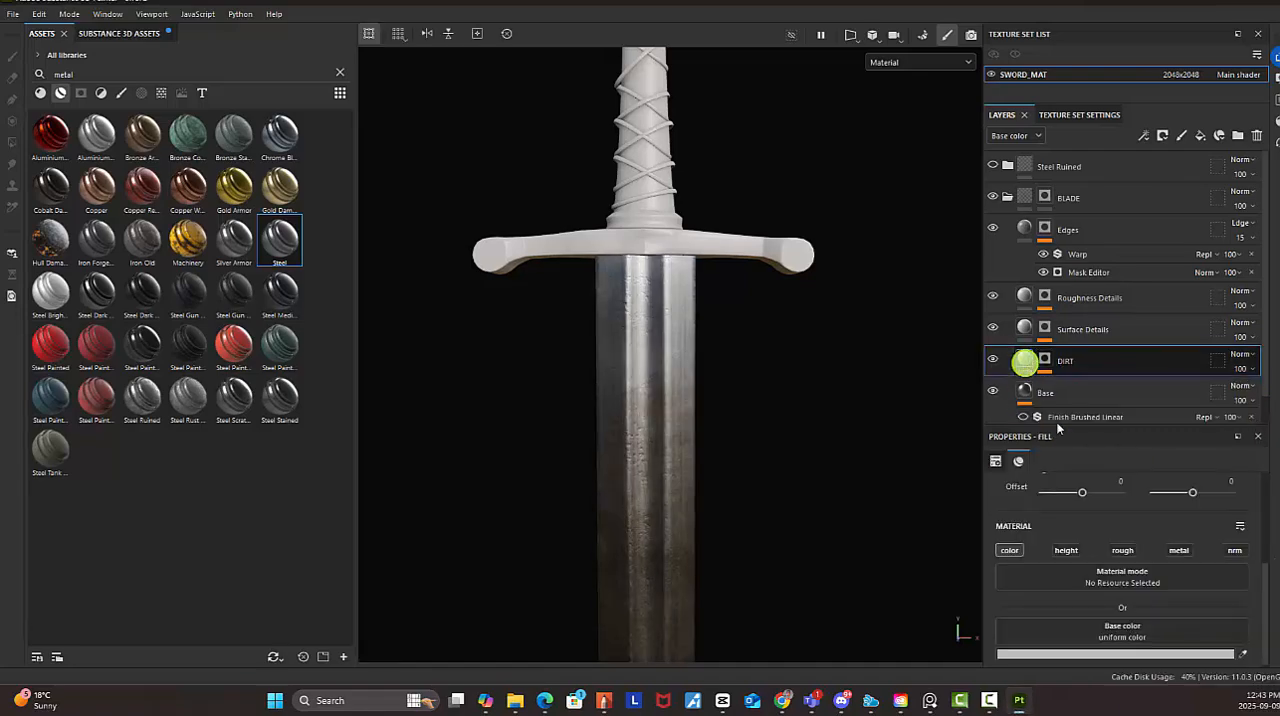
drag(1049, 542, 1011, 517)
drag(1008, 428, 966, 142)
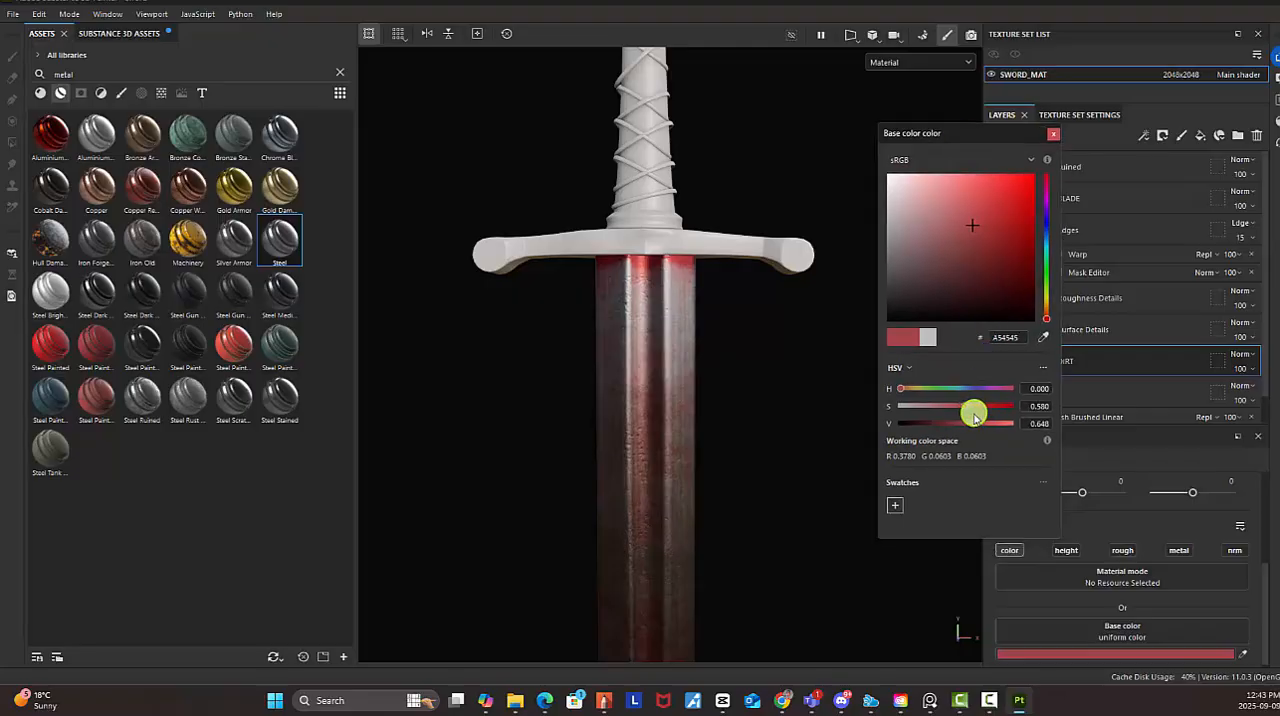
drag(962, 408, 938, 429)
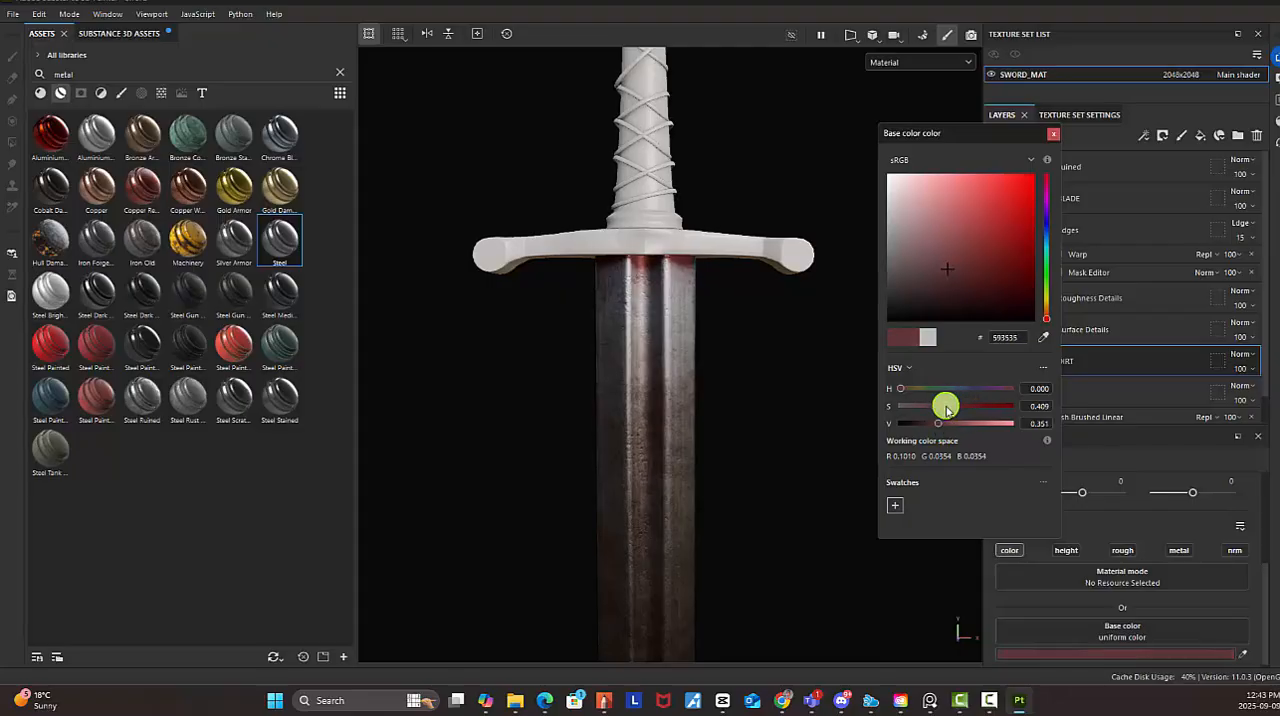
click(1053, 133)
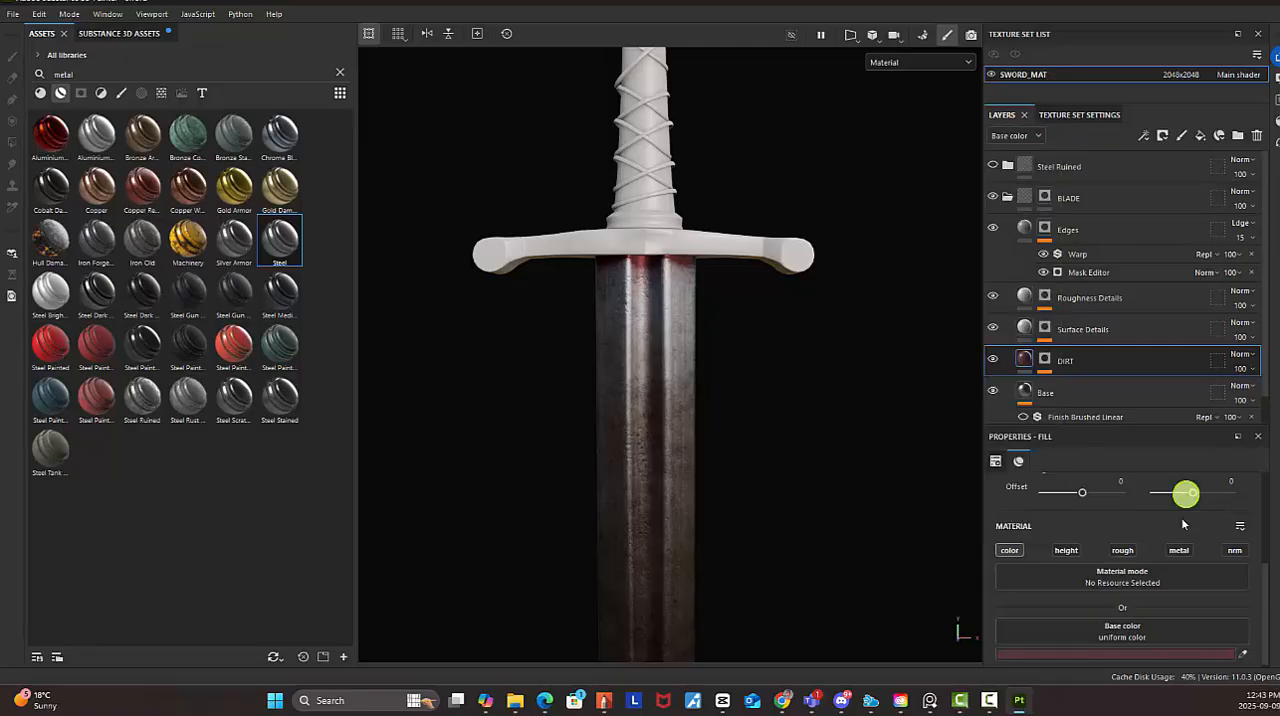
Select the Dirt generator on the DIRT layer's mask and set its Dirt Level to 0.79
click(1046, 359)
click(1047, 371)
click(1068, 385)
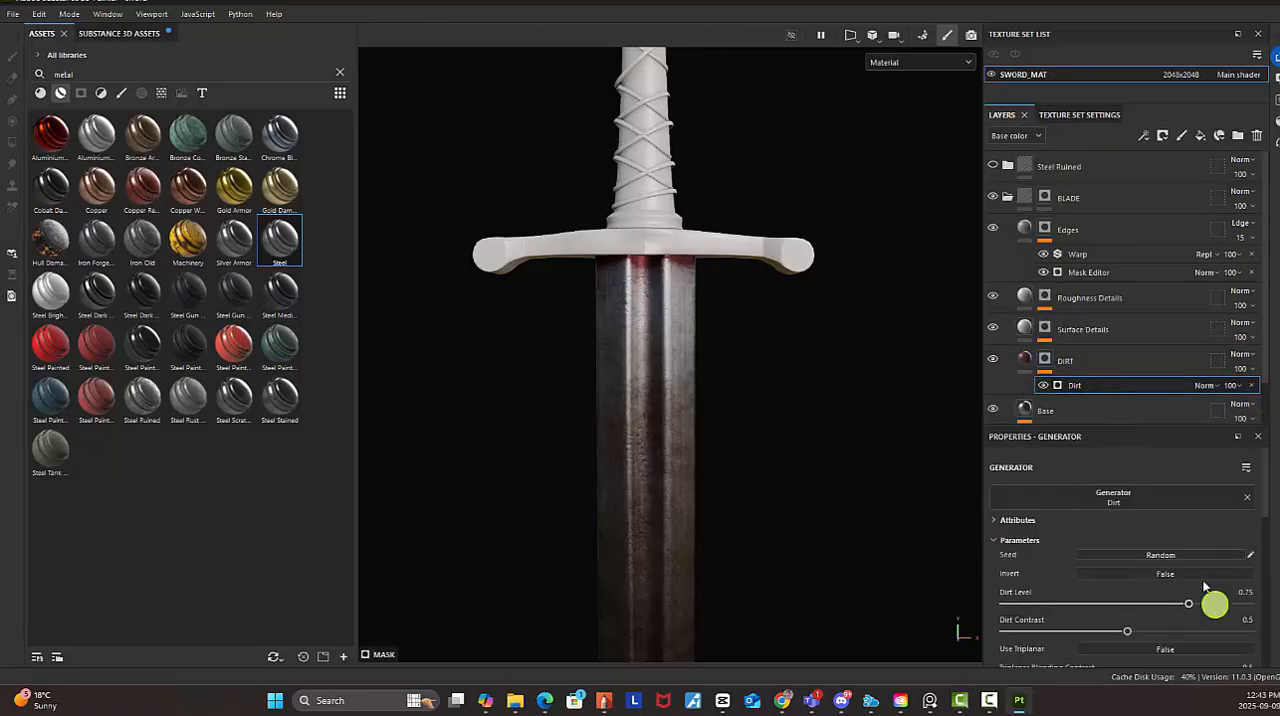
scroll(1205, 595, down, 2)
drag(1190, 524, 1198, 523)
Examine the dirt effect along the whole blade from the guard to the tip
alt+right_drag(809, 449, 489, 360)
alt+middle_drag(632, 120, 672, 114)
alt+drag(708, 377, 758, 349)
alt+middle_drag(758, 350, 748, 184)
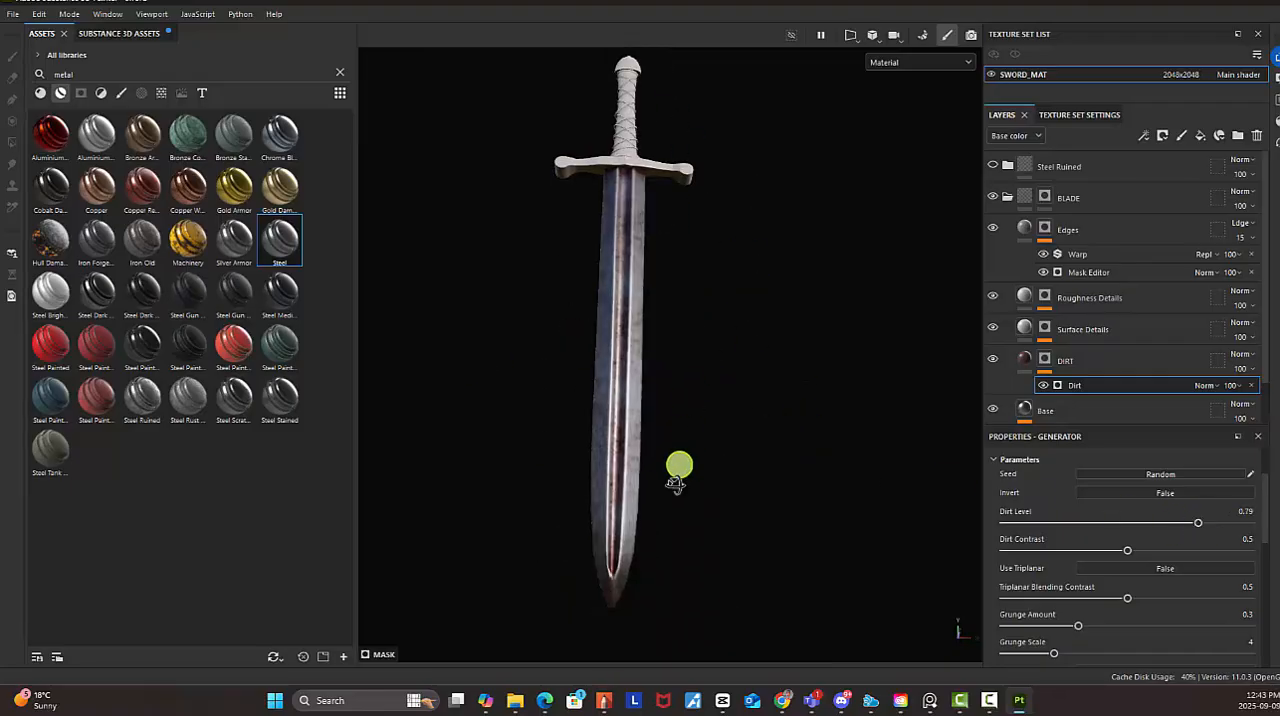
alt+drag(676, 484, 741, 457)
alt+right_drag(727, 437, 712, 311)
alt+middle_drag(713, 330, 733, 383)
mouse_move(783, 415)
alt+right_down()
mouse_move(737, 423)
mouse_move(777, 429)
alt+right_up()
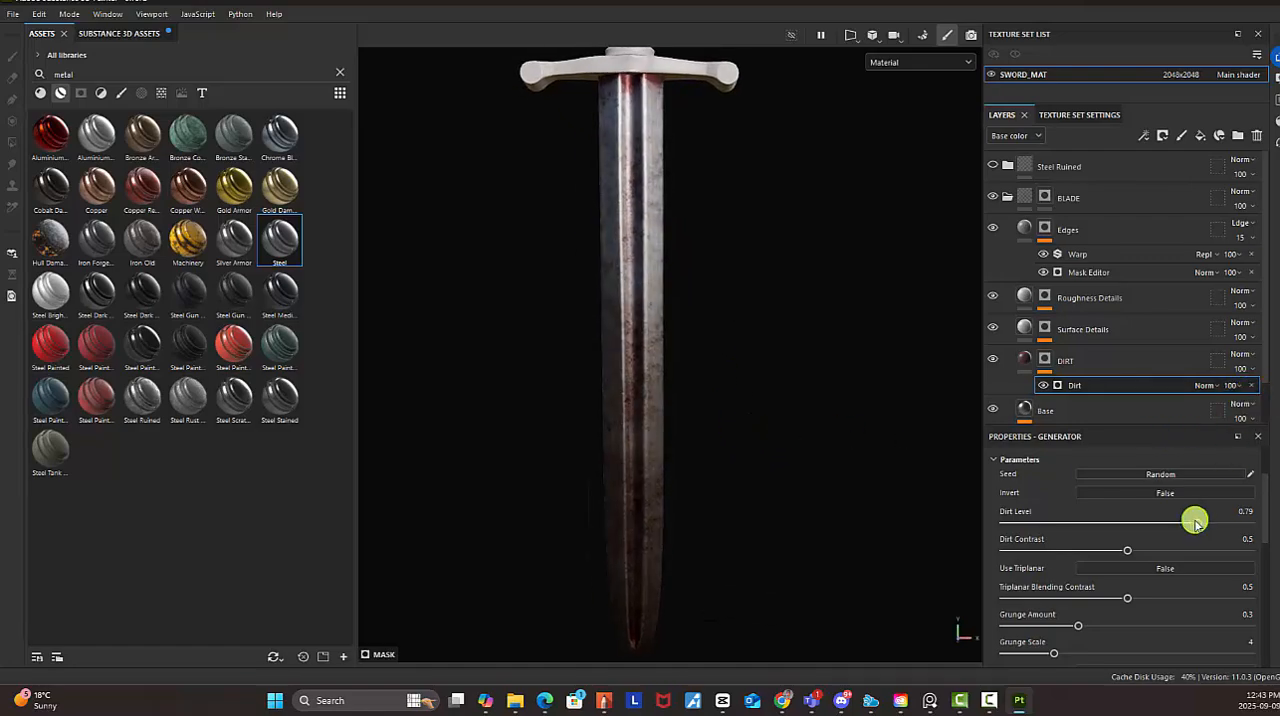
Fine-tune the generator's Dirt Level to 0.77 and check it on the blade
drag(1196, 522, 1178, 524)
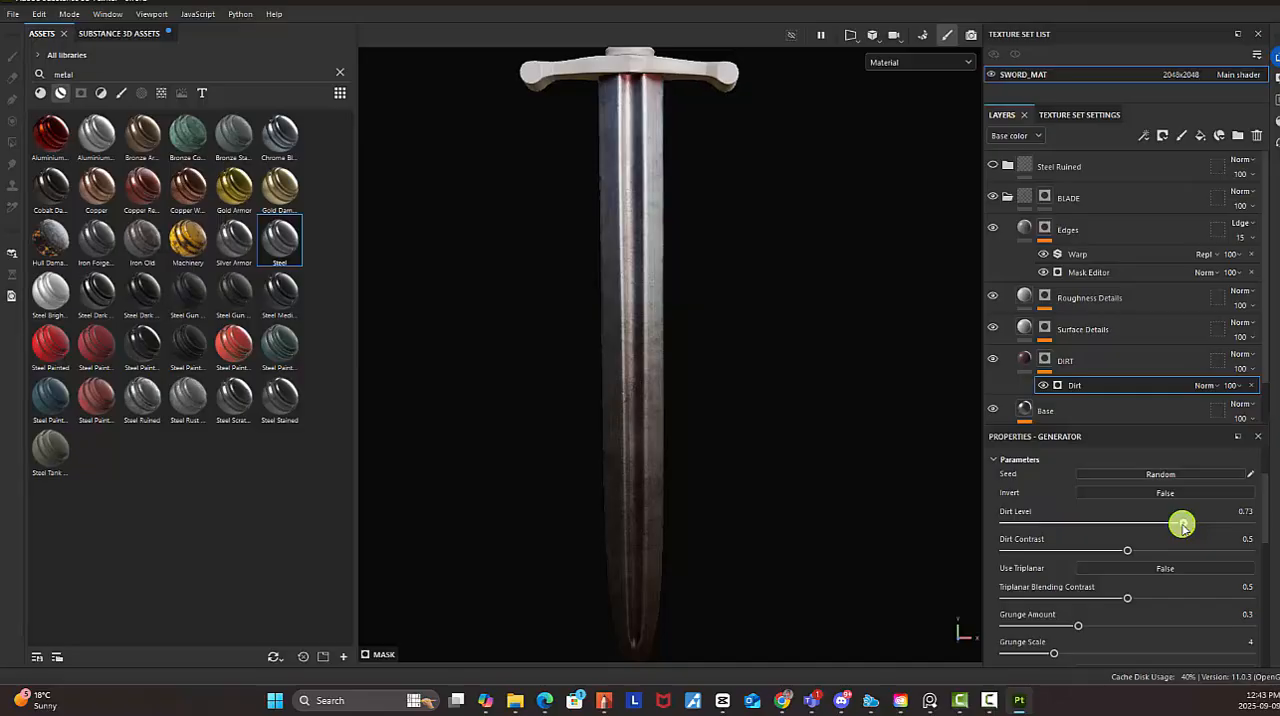
alt+drag(703, 336, 659, 281)
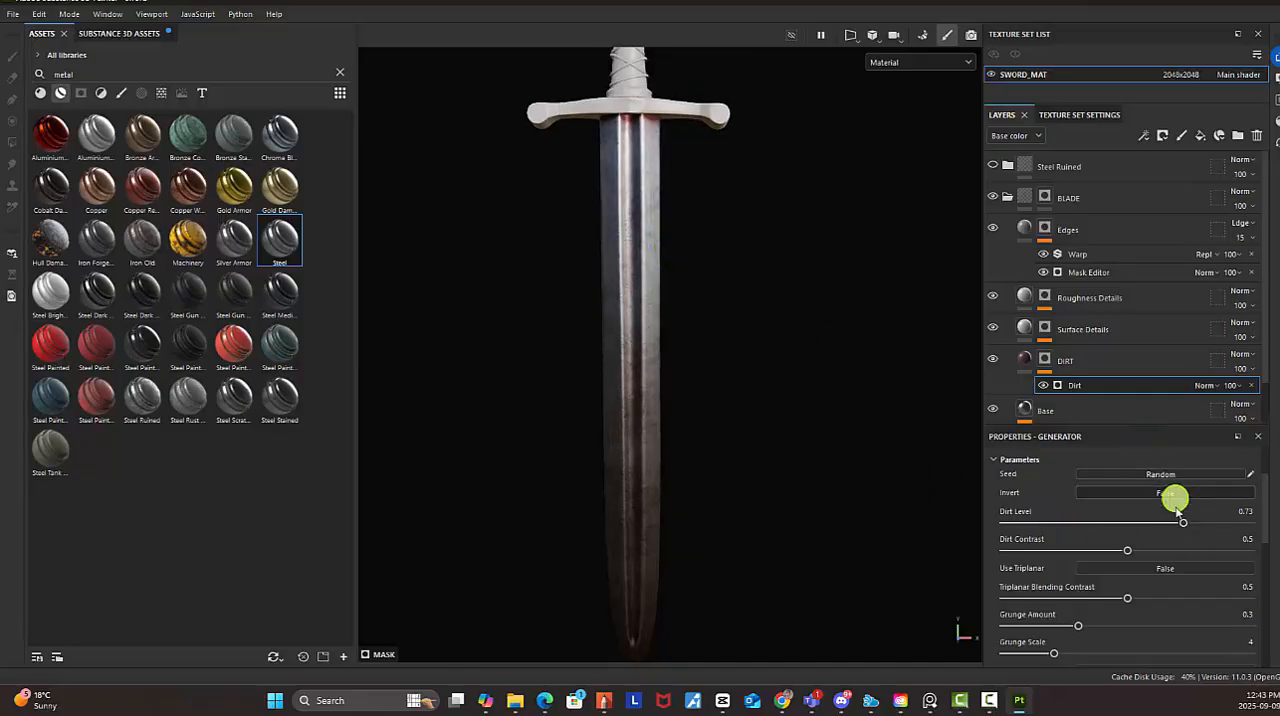
drag(1185, 526, 1193, 527)
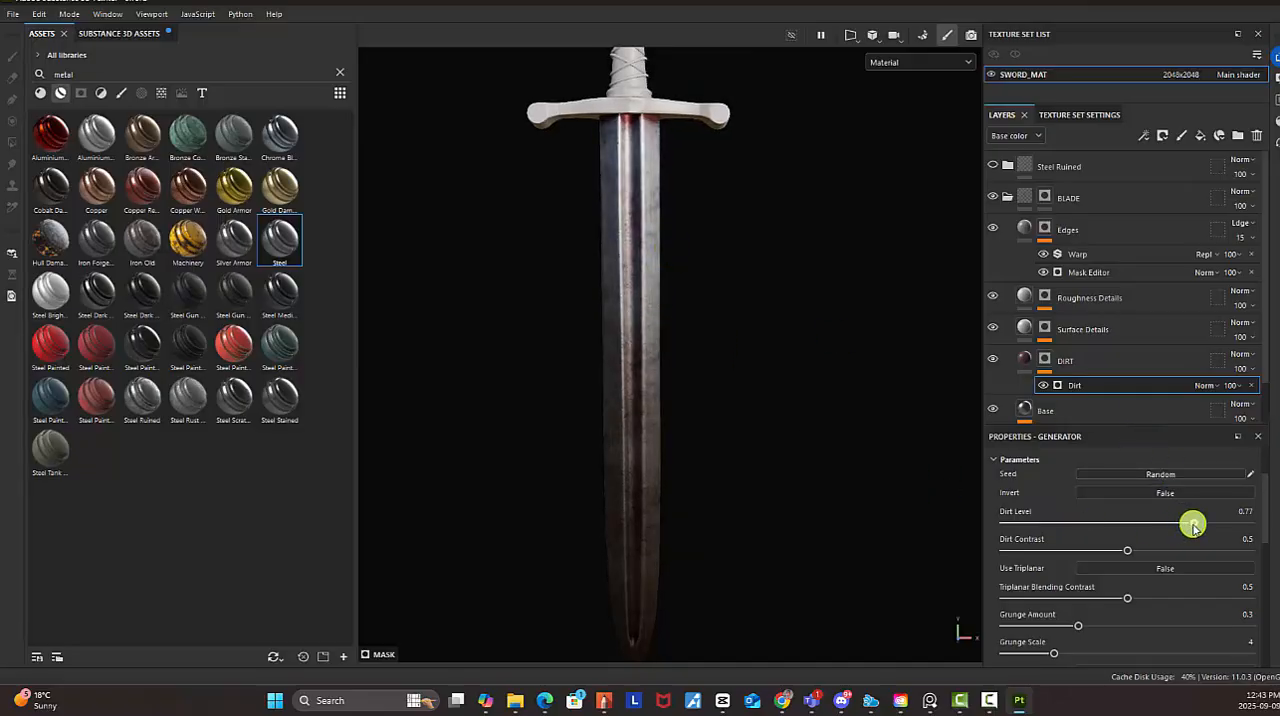
alt+drag(703, 308, 720, 332)
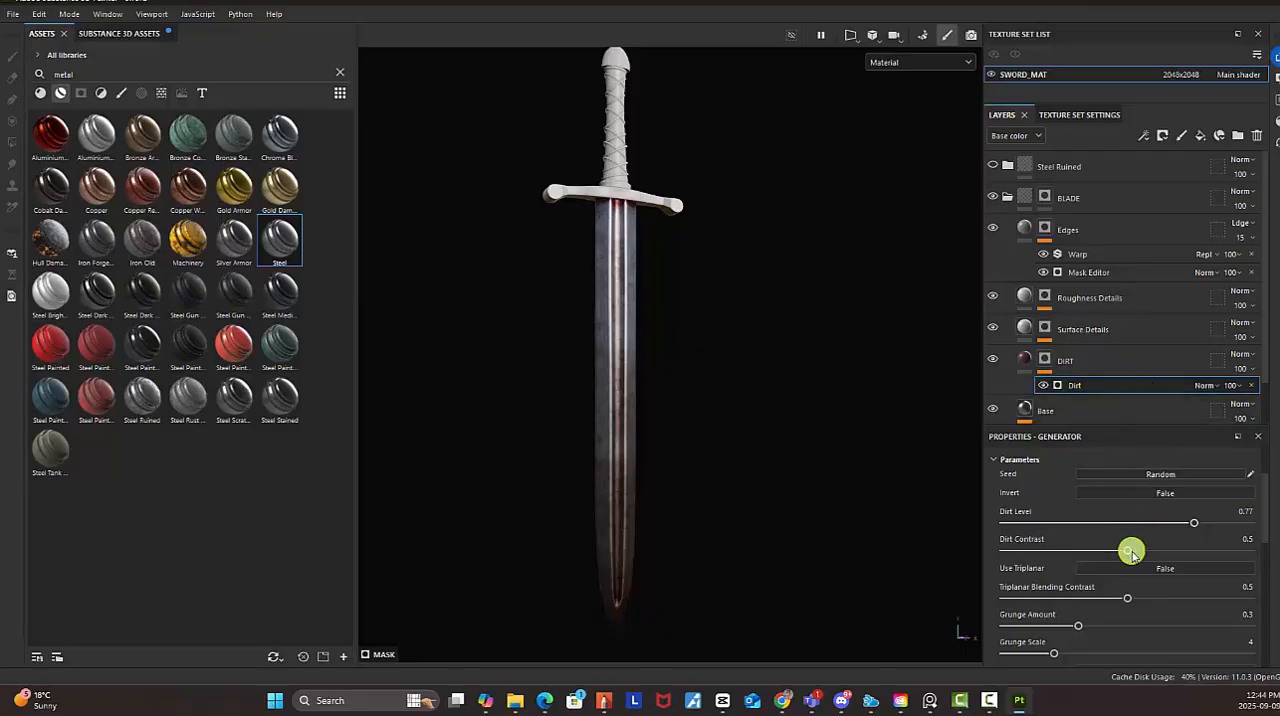
Set the generator's Dirt Contrast to 0.76, Triplanar Blending Contrast to 0.61 and Grunge Amount to 0.29
drag(1127, 551, 1170, 549)
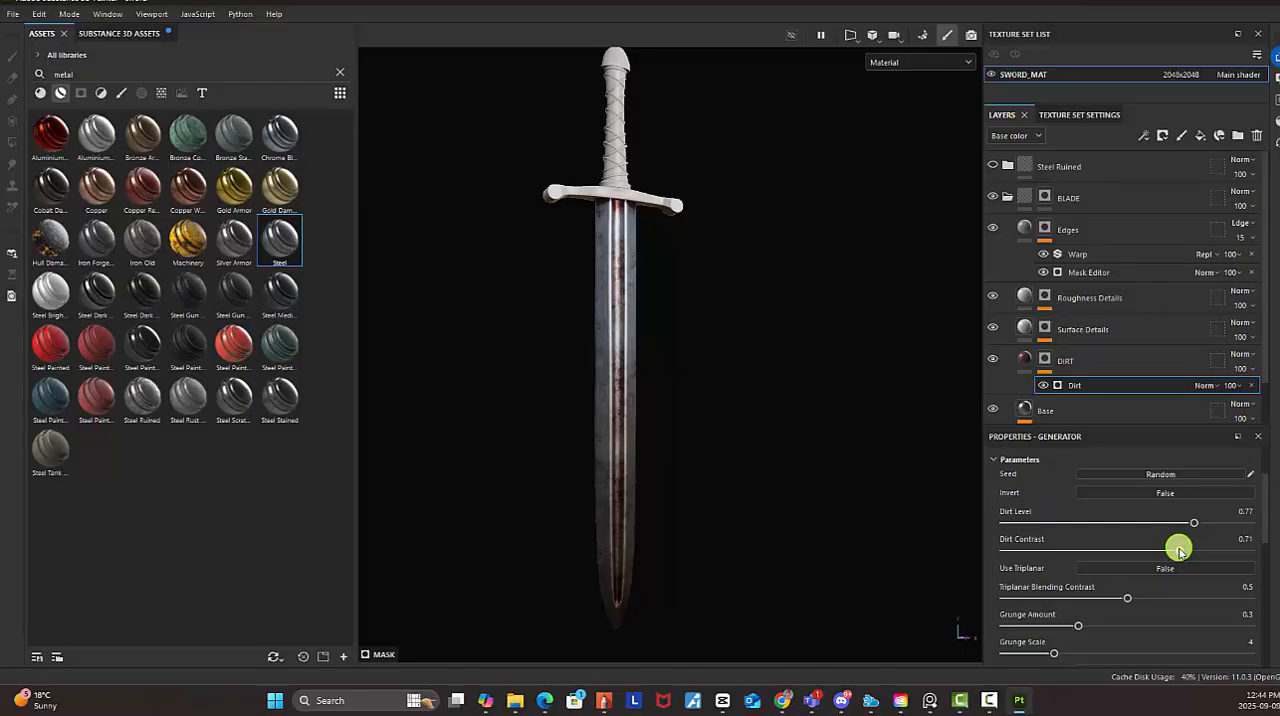
drag(1127, 598, 1154, 599)
mouse_move(1078, 626)
mouse_down()
mouse_move(1141, 630)
mouse_move(1078, 640)
mouse_up()
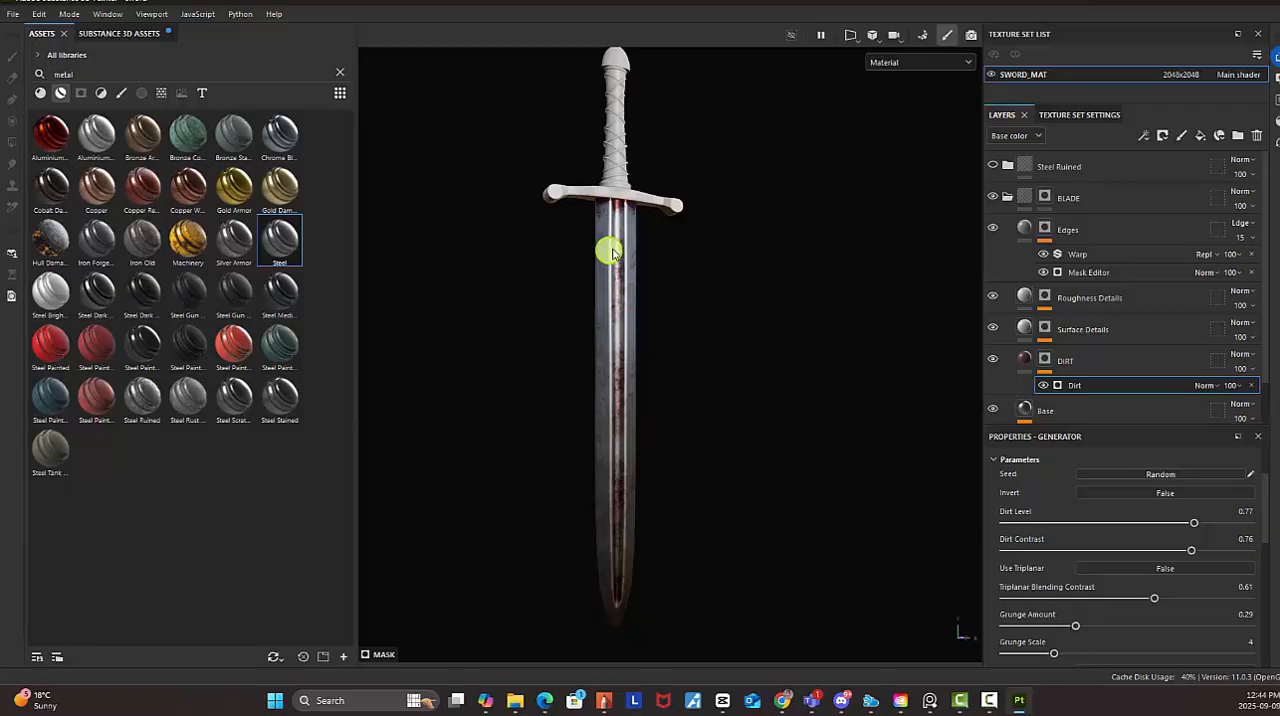
Inspect the sharper dirt pattern on the blade from several angles and under the guard
alt+drag(608, 251, 691, 286)
alt+middle_drag(692, 303, 699, 377)
alt+drag(699, 377, 746, 309)
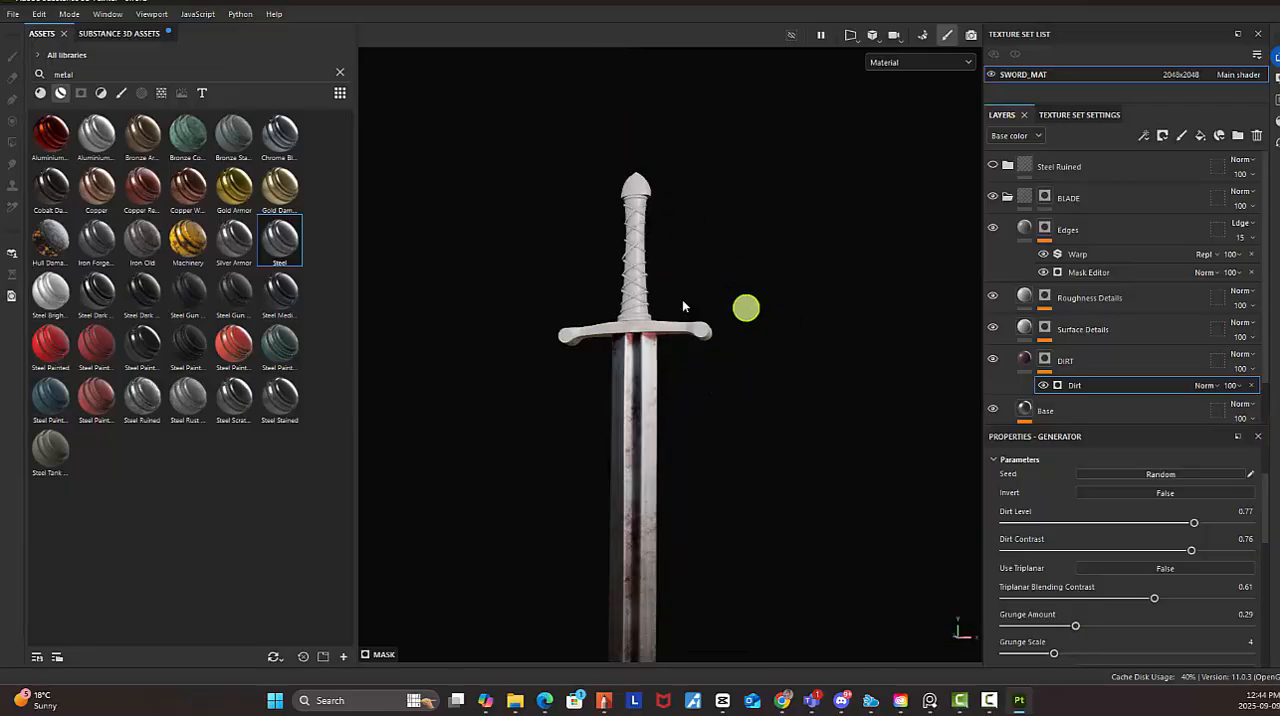
alt+right_drag(688, 307, 923, 481)
alt+drag(669, 357, 777, 373)
alt+middle_drag(766, 394, 776, 215)
alt+drag(706, 285, 781, 346)
alt+right_drag(781, 346, 763, 306)
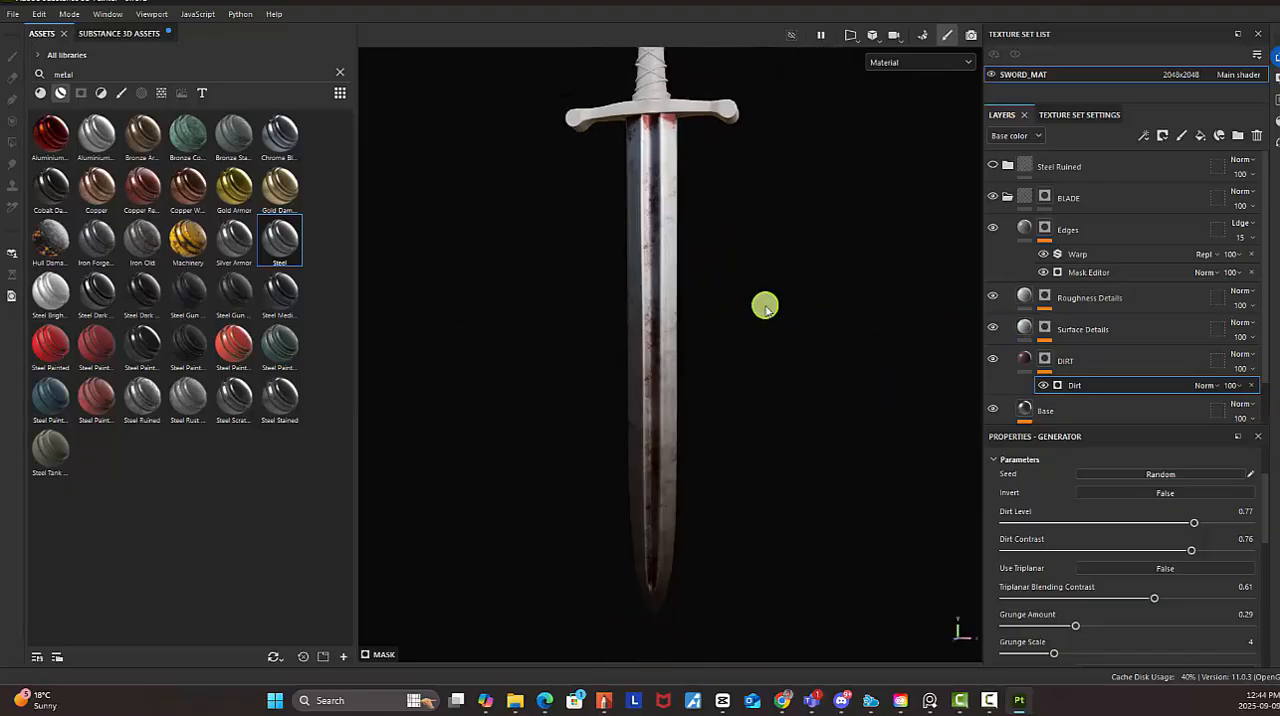
alt+middle_drag(763, 306, 744, 309)
Lower the DIRT layer's opacity to 75 and check the result on the sword
click(1109, 361)
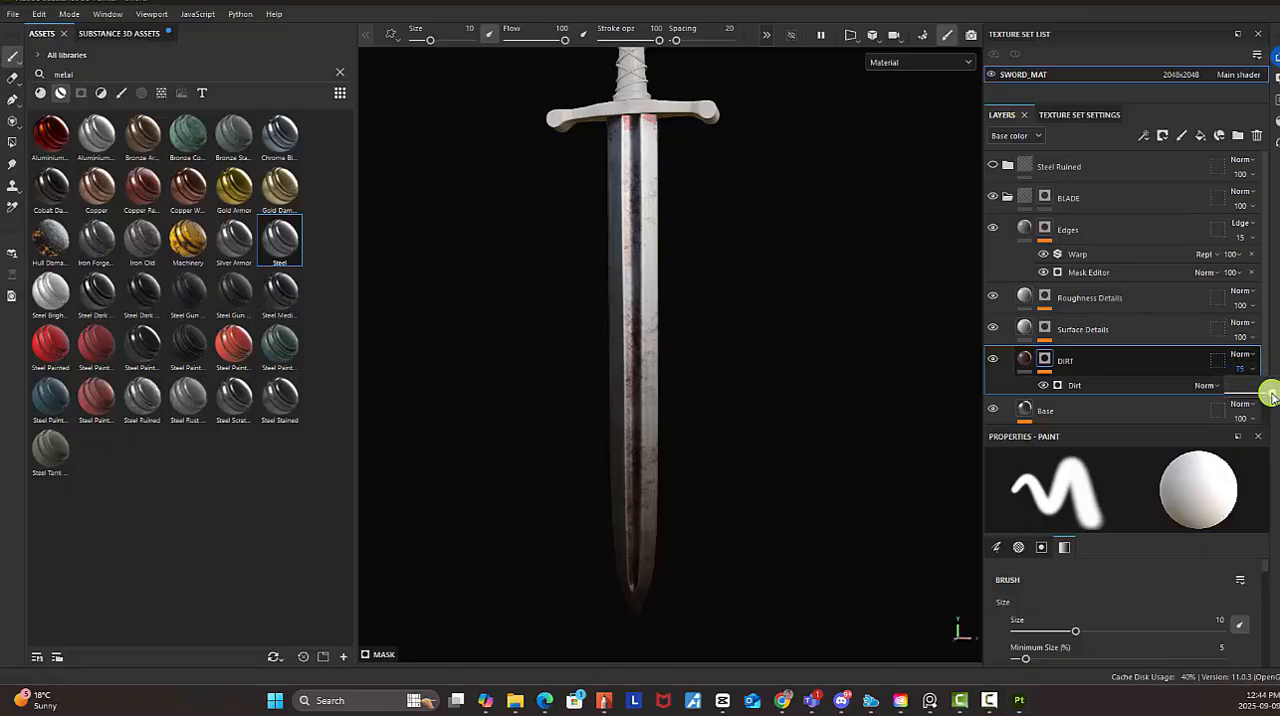
alt+drag(640, 239, 729, 308)
alt+drag(693, 252, 746, 331)
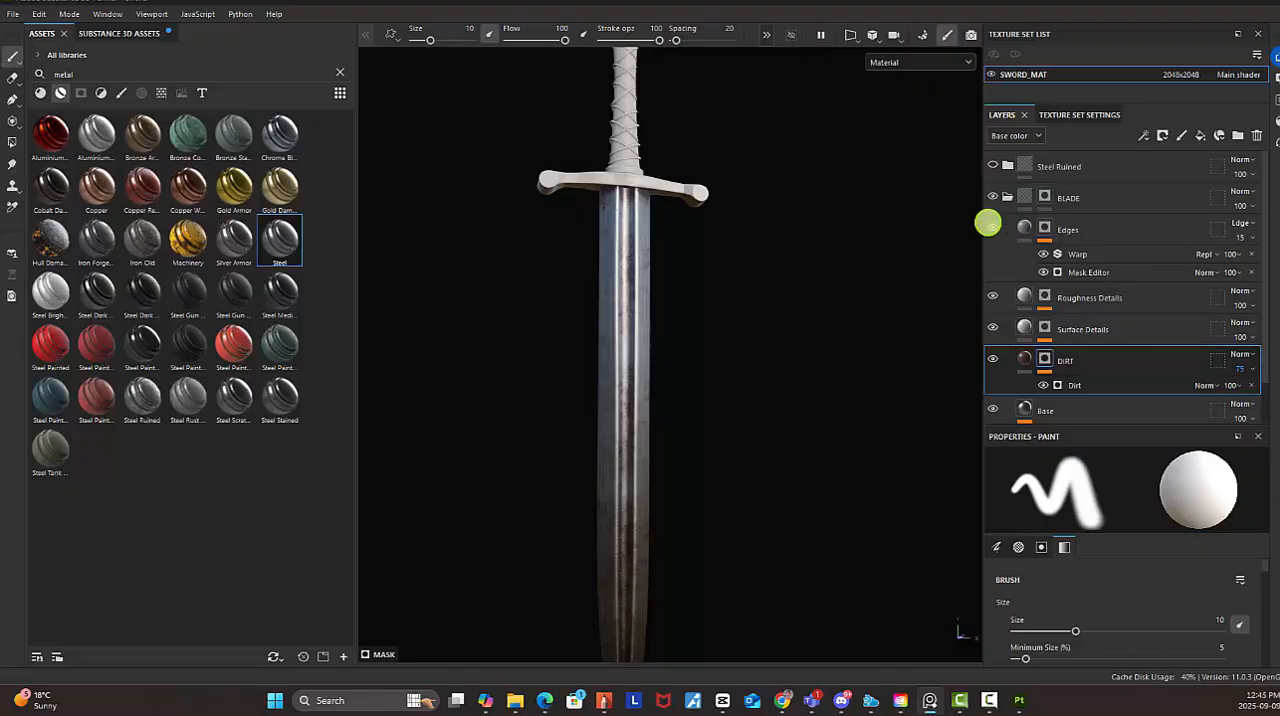
scroll(781, 320, down, 2)
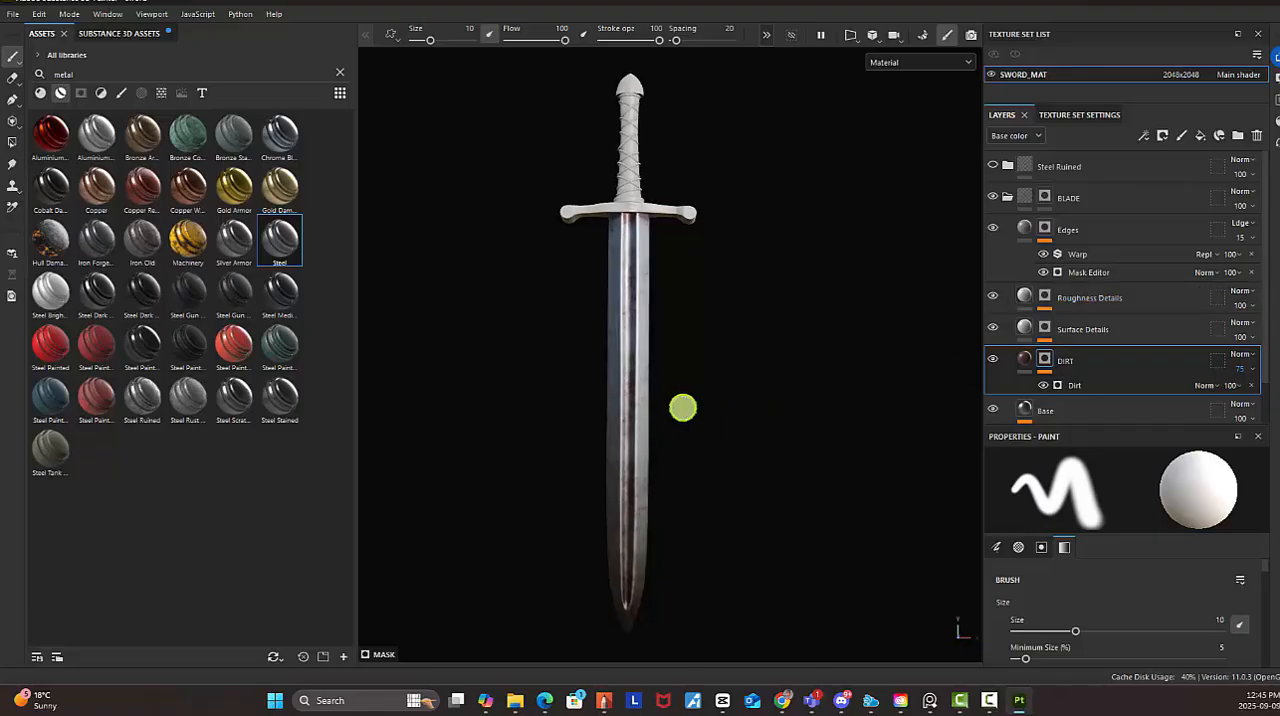
Add a fill layer directly above Edges in the BLADE group and name it ENGRAVEMENT
click(1021, 230)
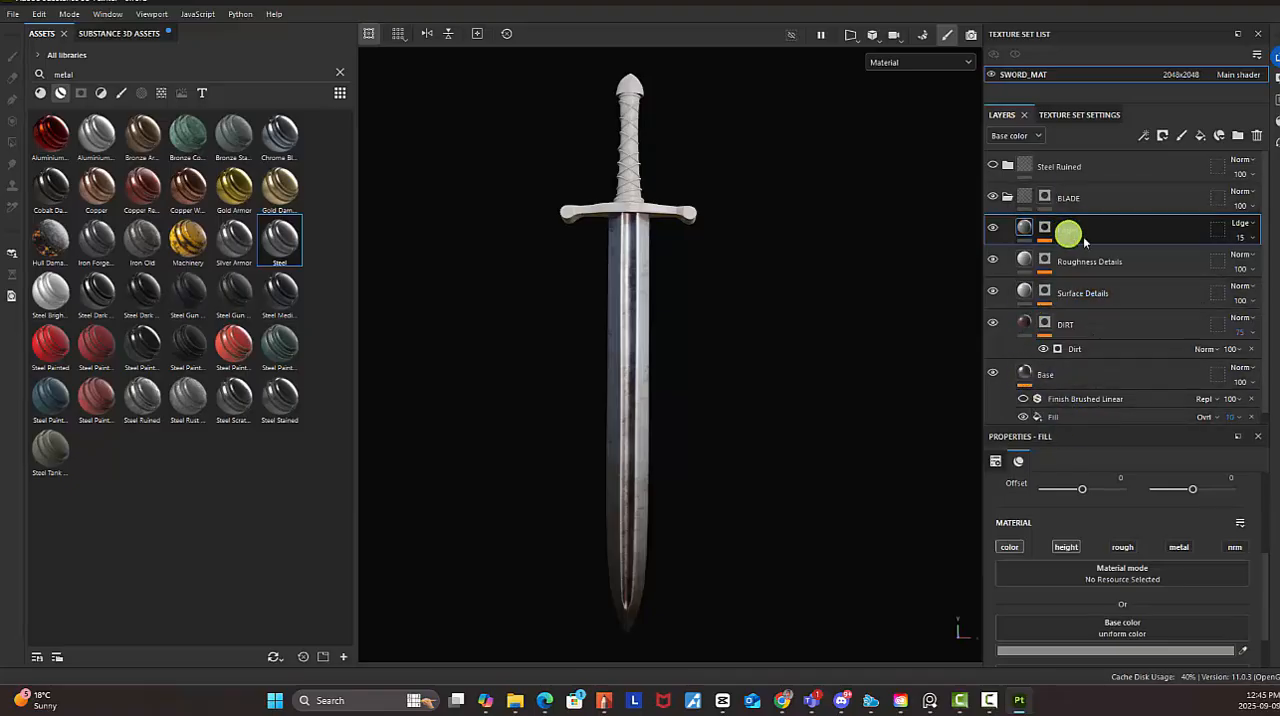
alt+right_drag(613, 305, 839, 358)
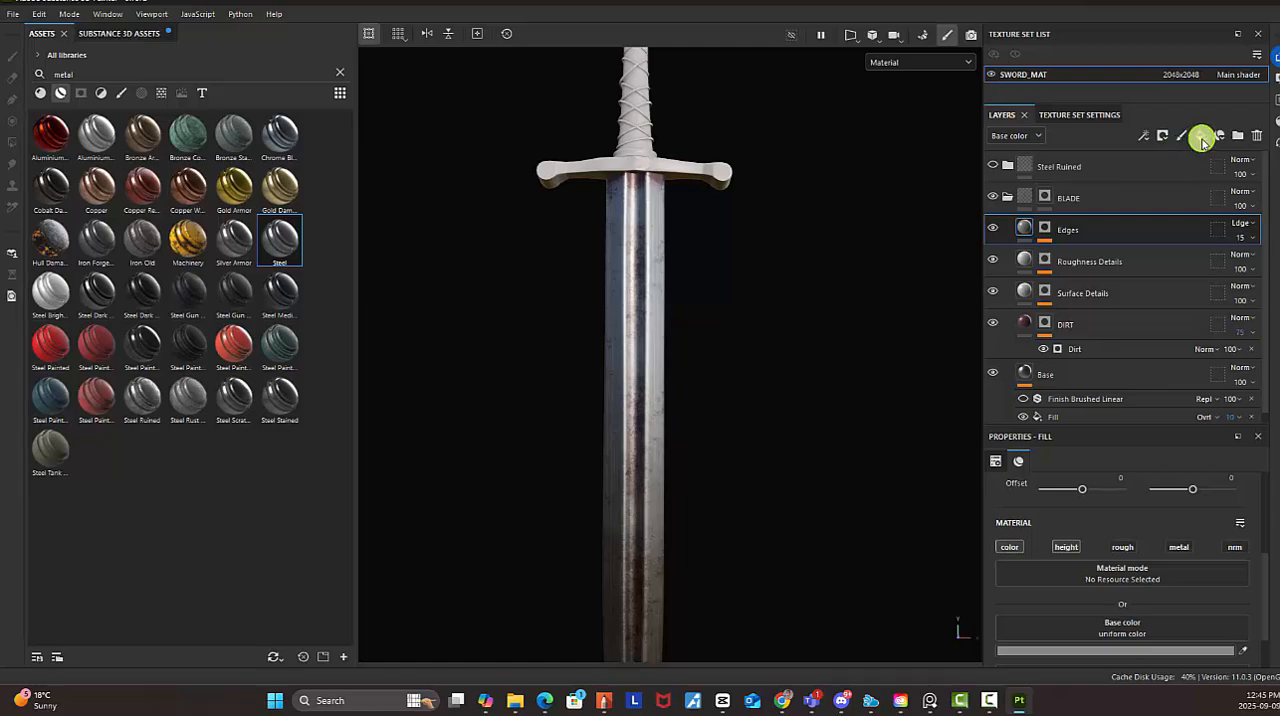
click(1203, 141)
double_click(1057, 229)
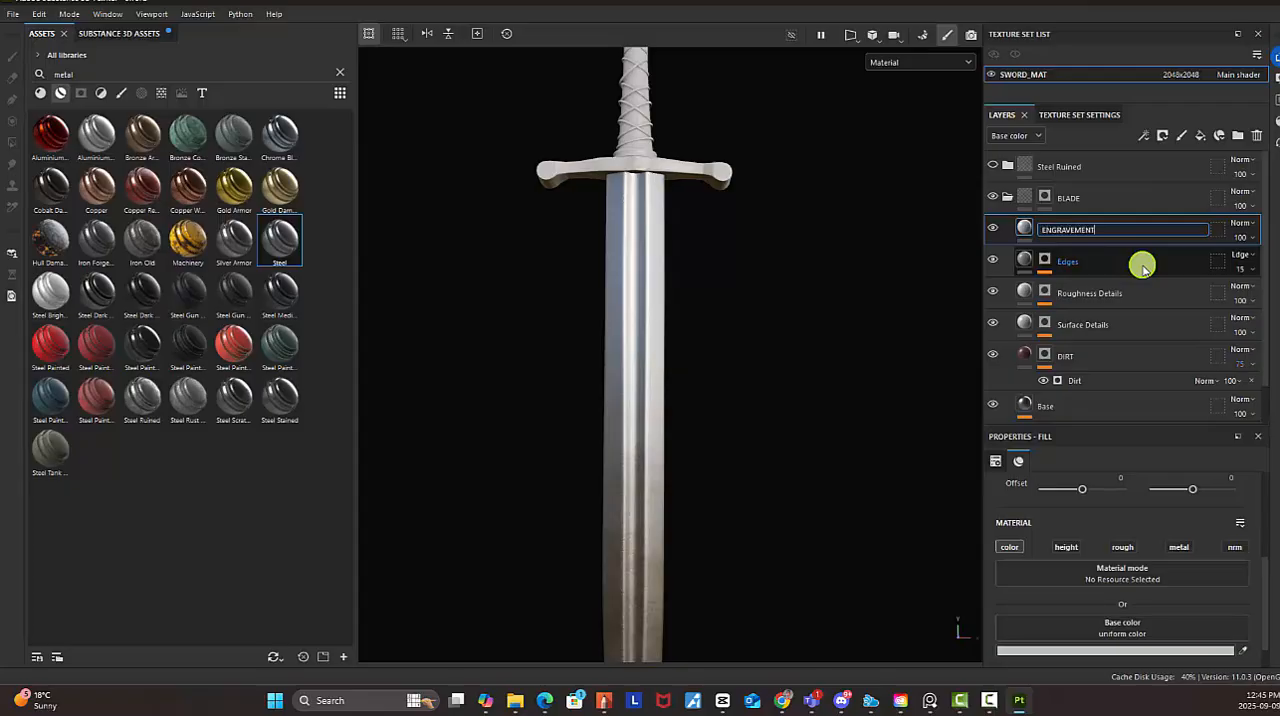
key(Return)
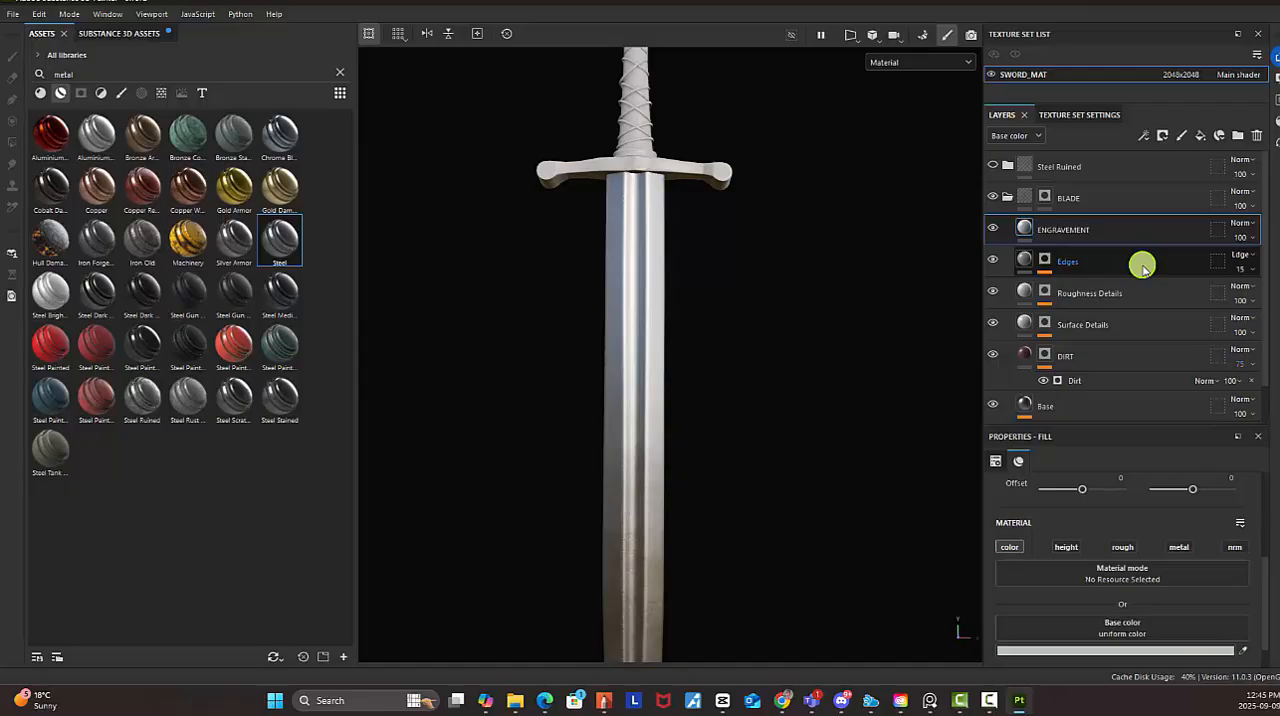
Enable the ENGRAVEMENT layer's height channel and set its height to -0.5581
click(1066, 547)
scroll(1167, 522, down, 1)
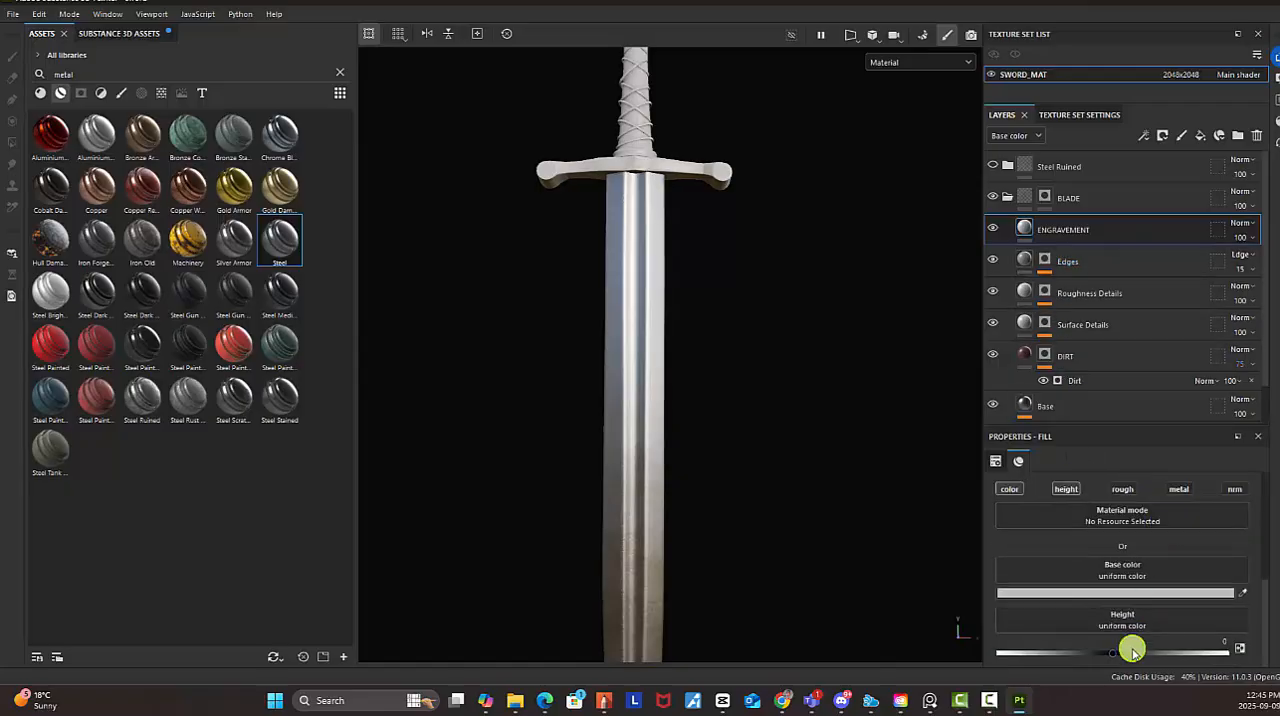
drag(1105, 659, 1048, 664)
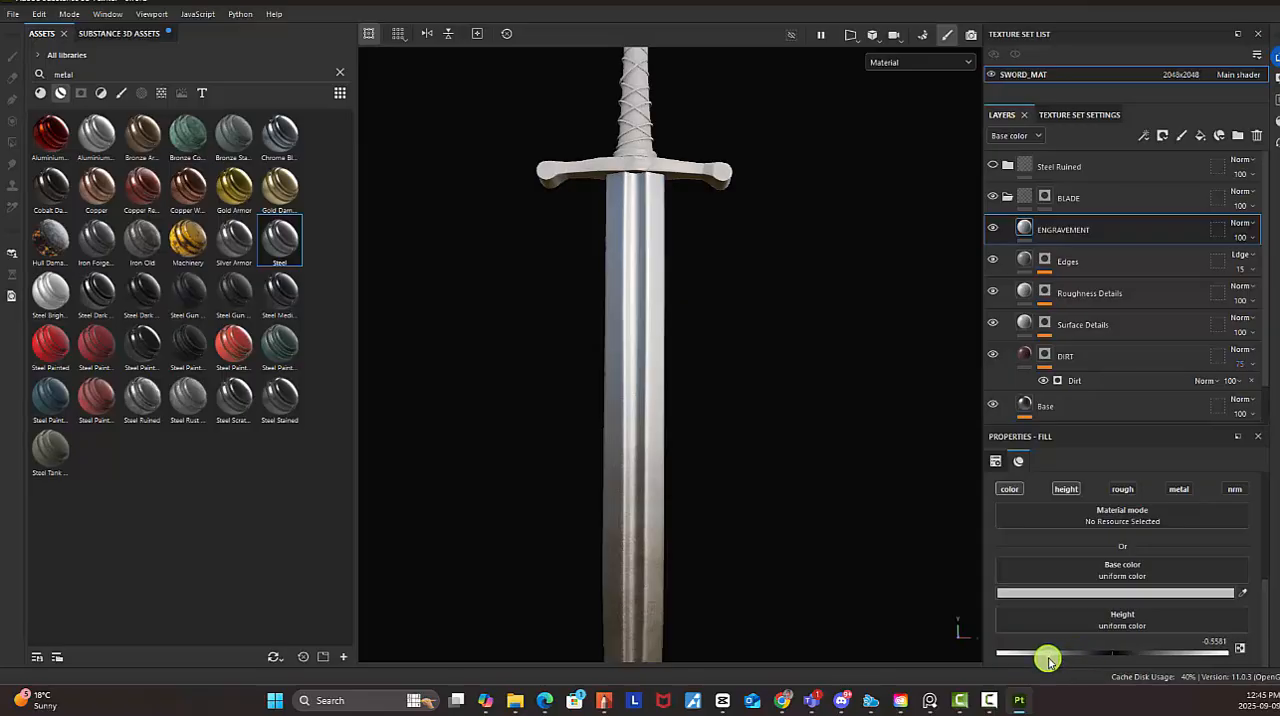
Give the ENGRAVEMENT layer a black mask and add a paint effect to that mask
right_click(1029, 234)
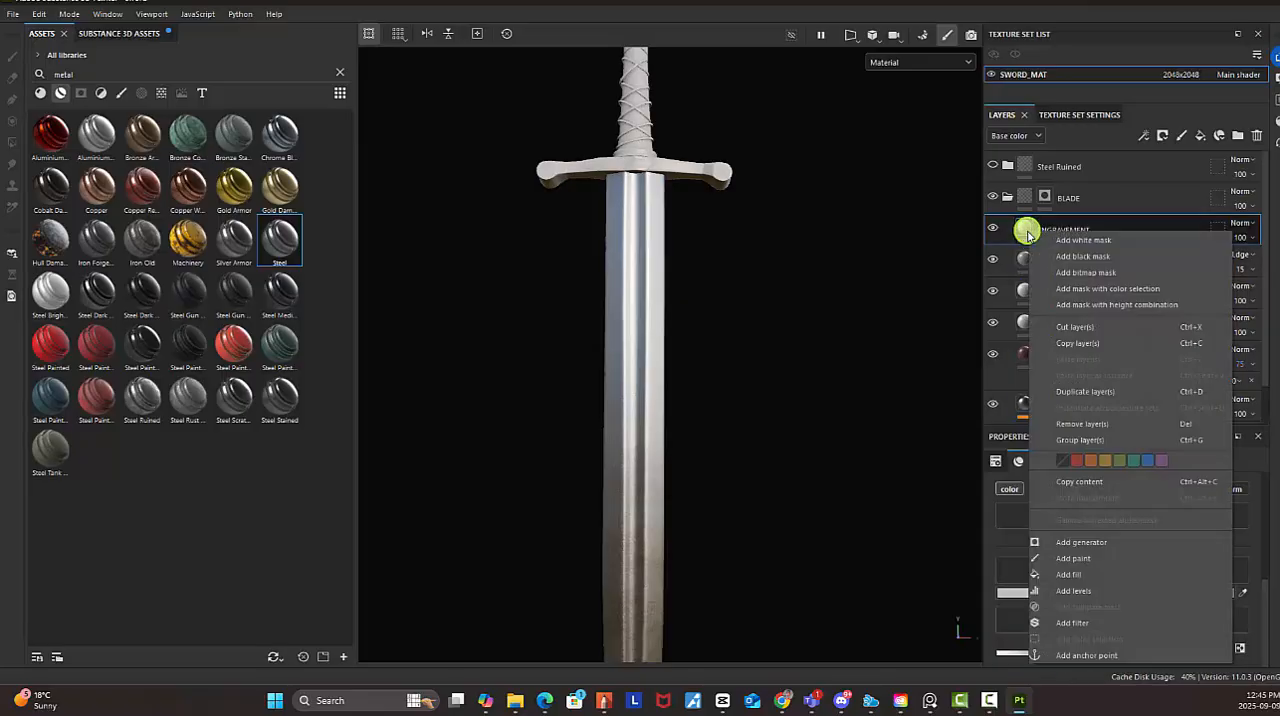
click(1097, 258)
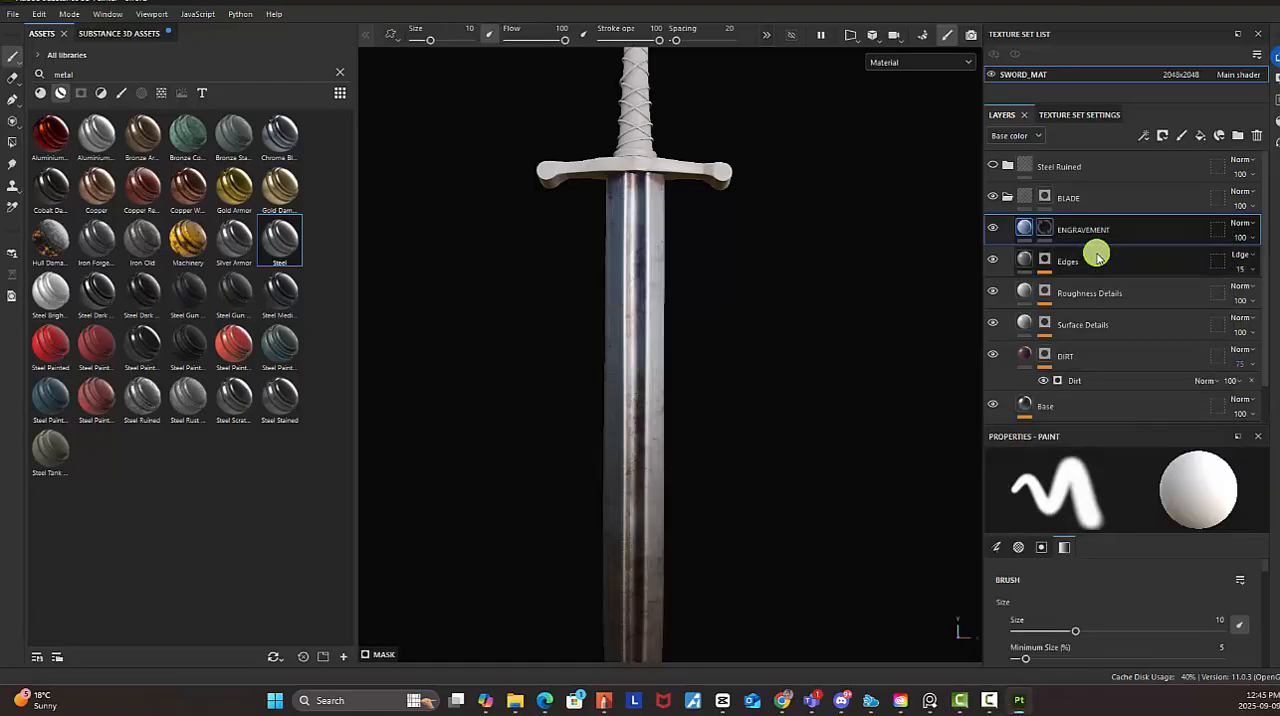
right_click(1051, 232)
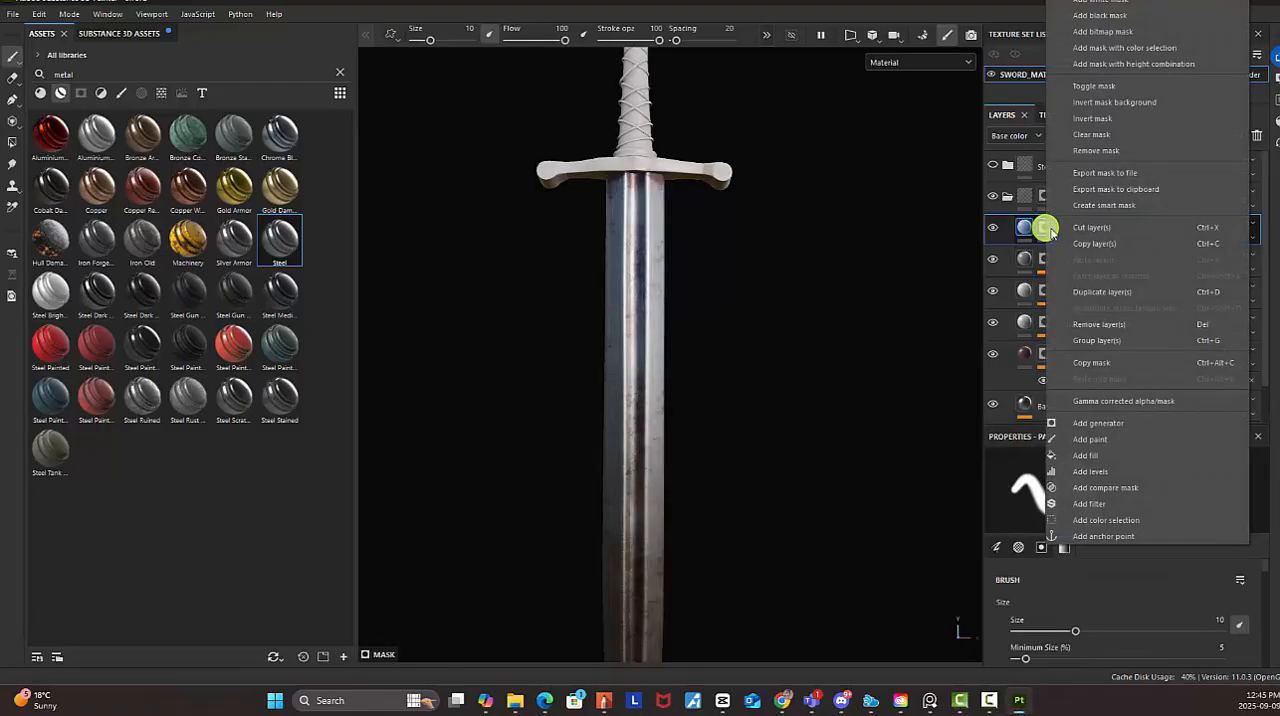
click(1146, 439)
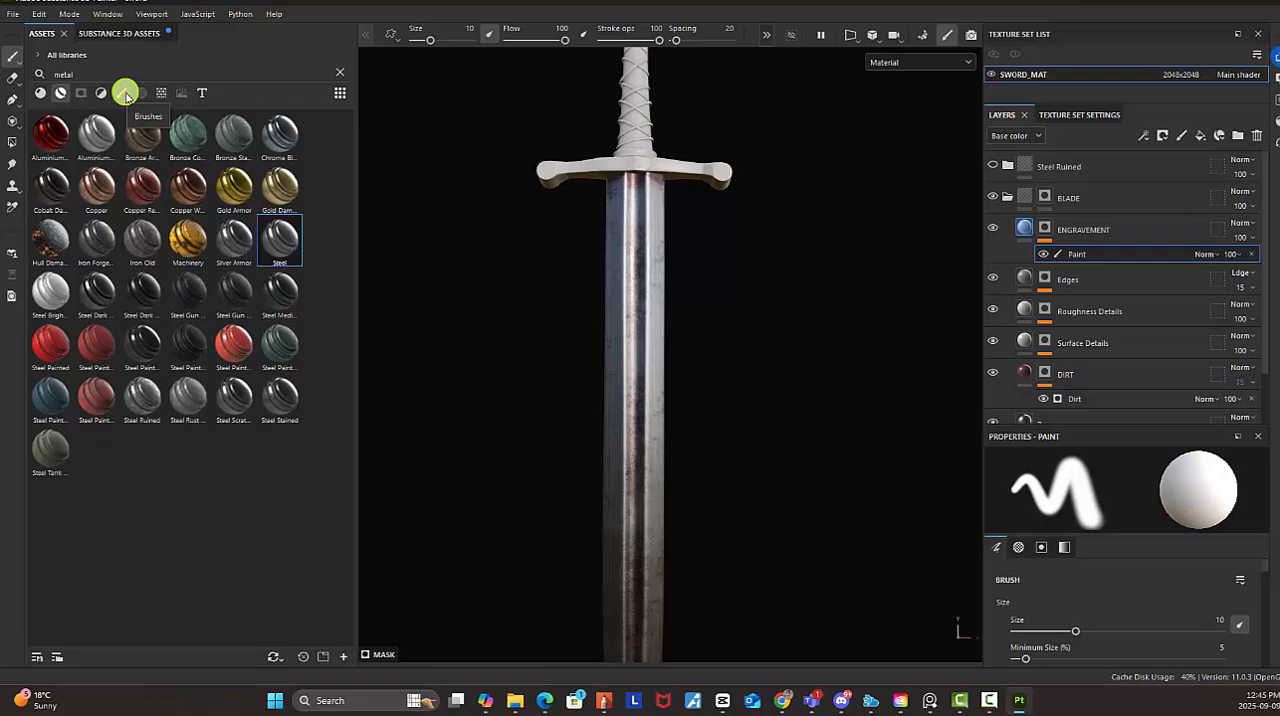
Clear the metal search from the asset library and show only the alphas
click(100, 92)
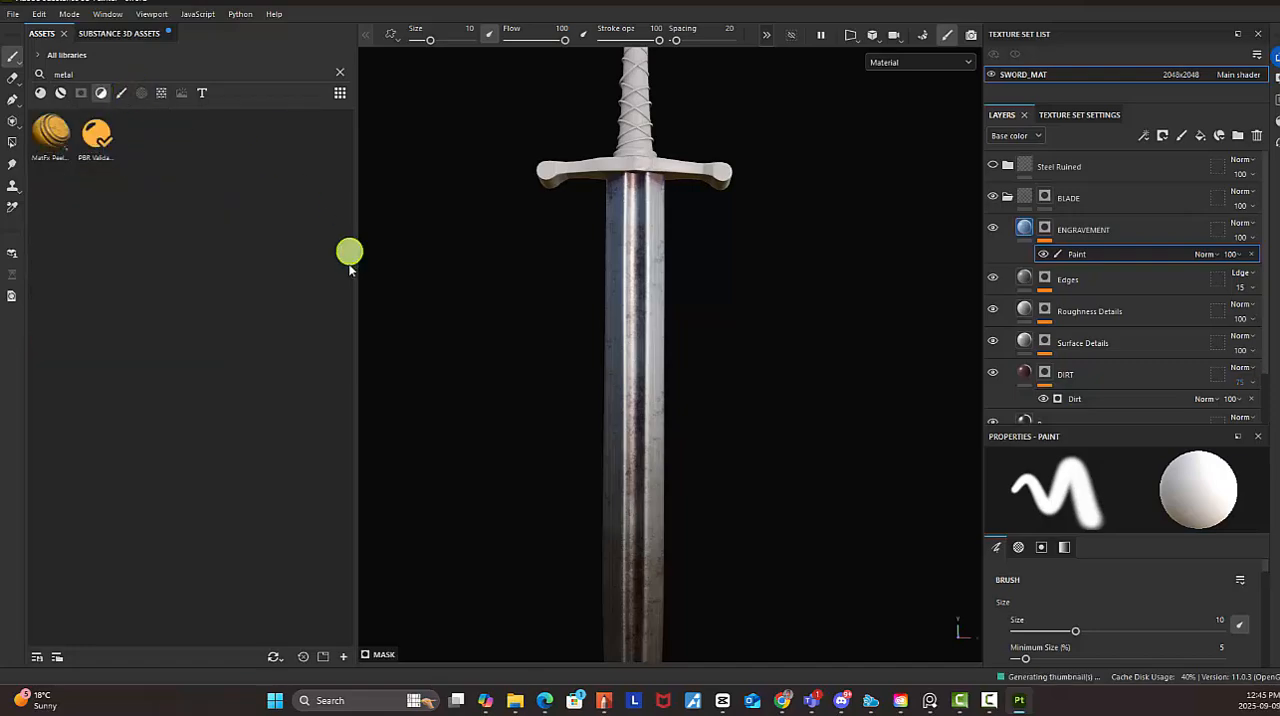
drag(104, 74, 5, 72)
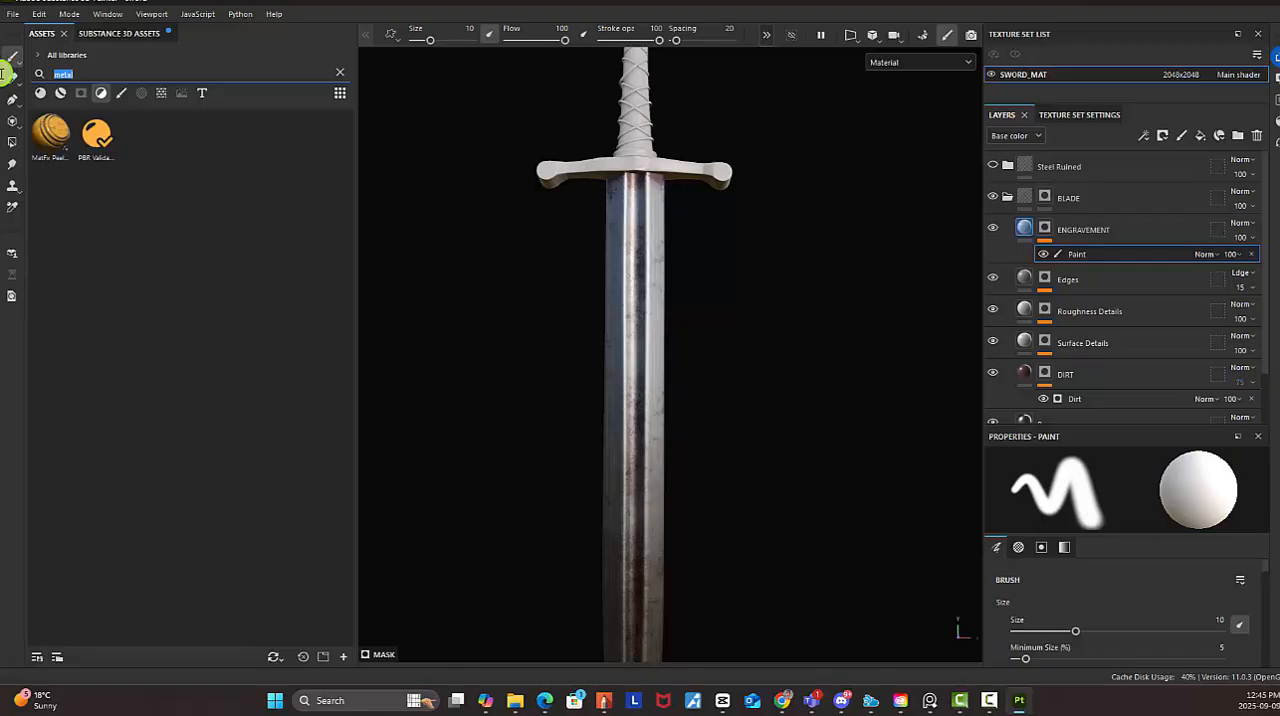
key(BackSpace)
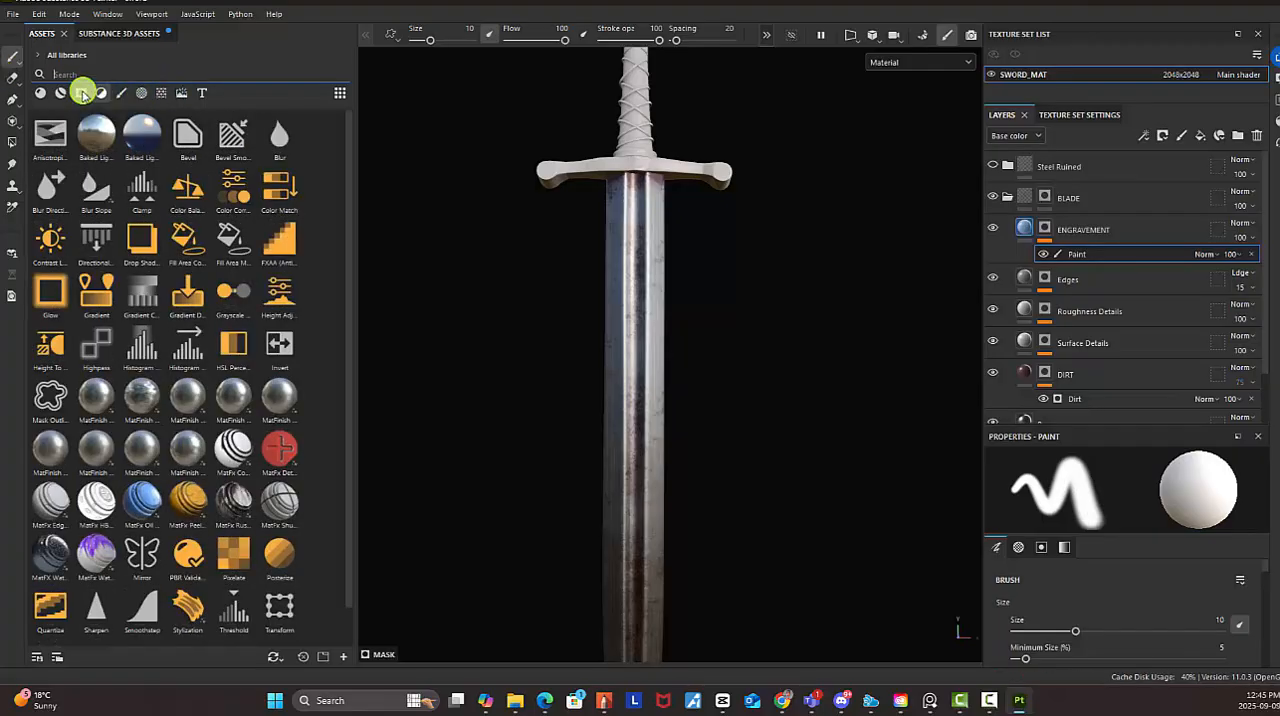
click(101, 92)
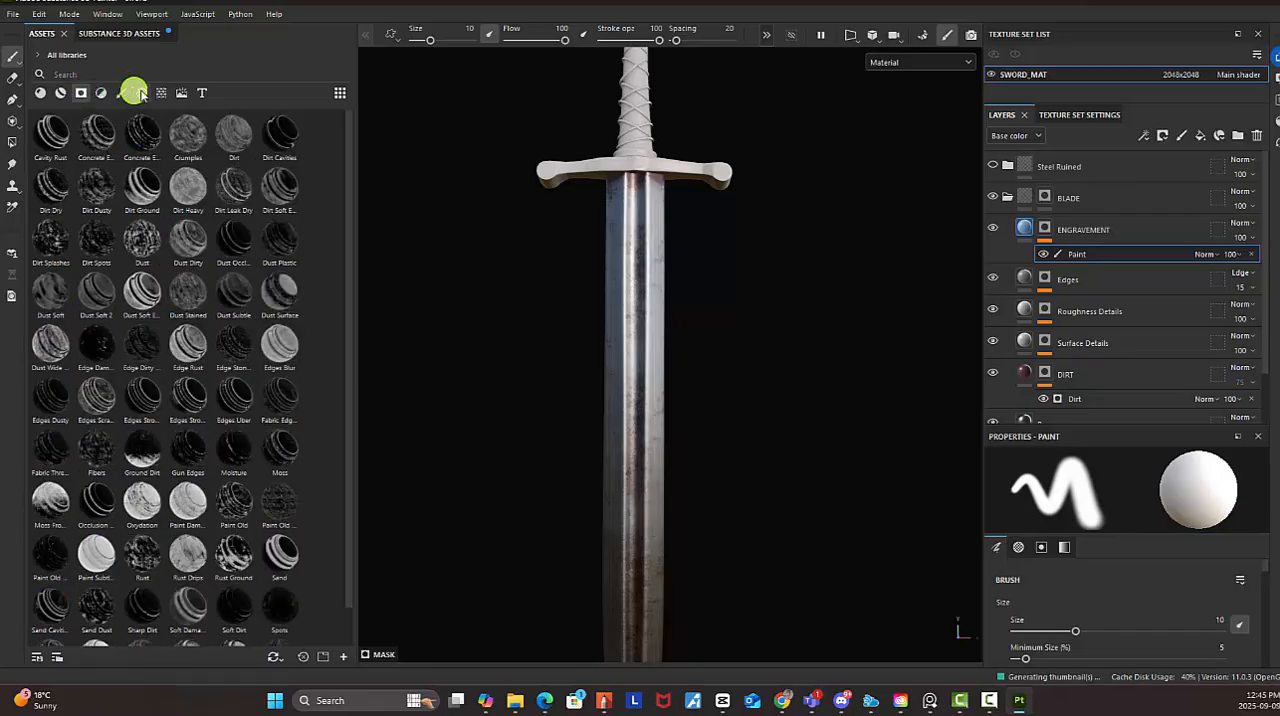
click(141, 92)
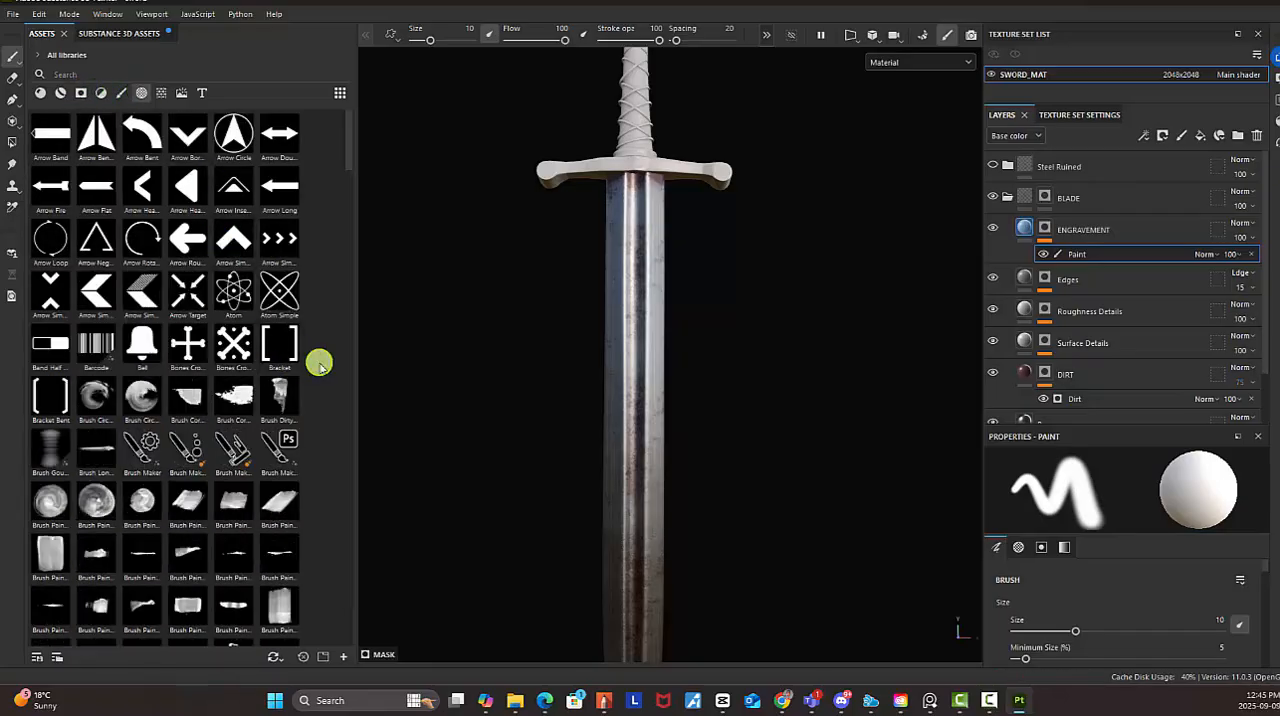
Find the Pyramid Stripes alpha and apply it to the brush
scroll(230, 372, down, 10)
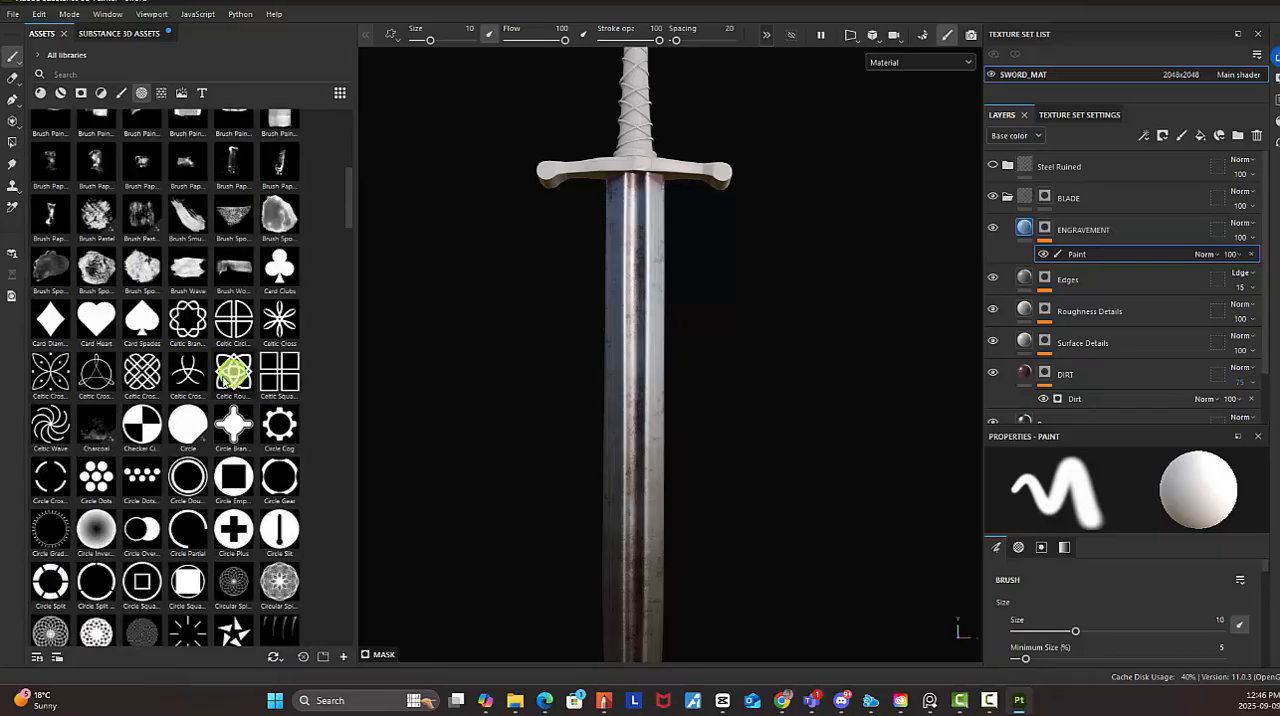
scroll(180, 395, down, 3)
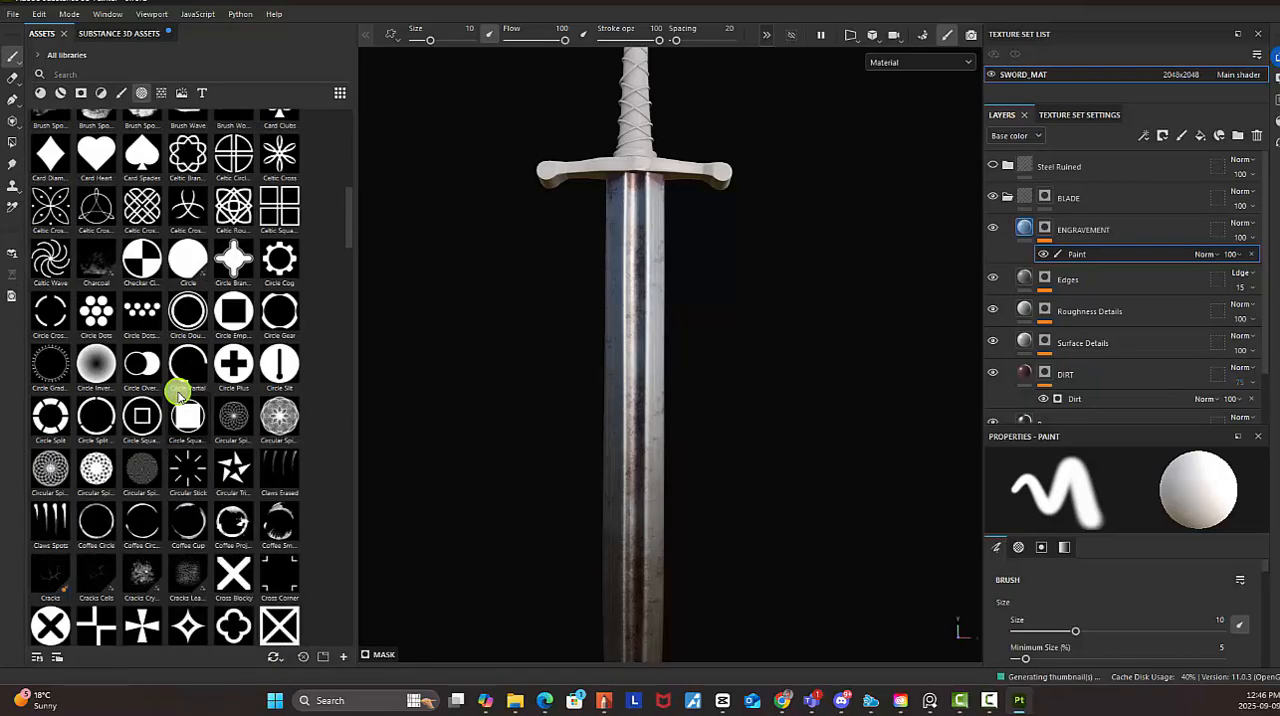
scroll(180, 395, down, 3)
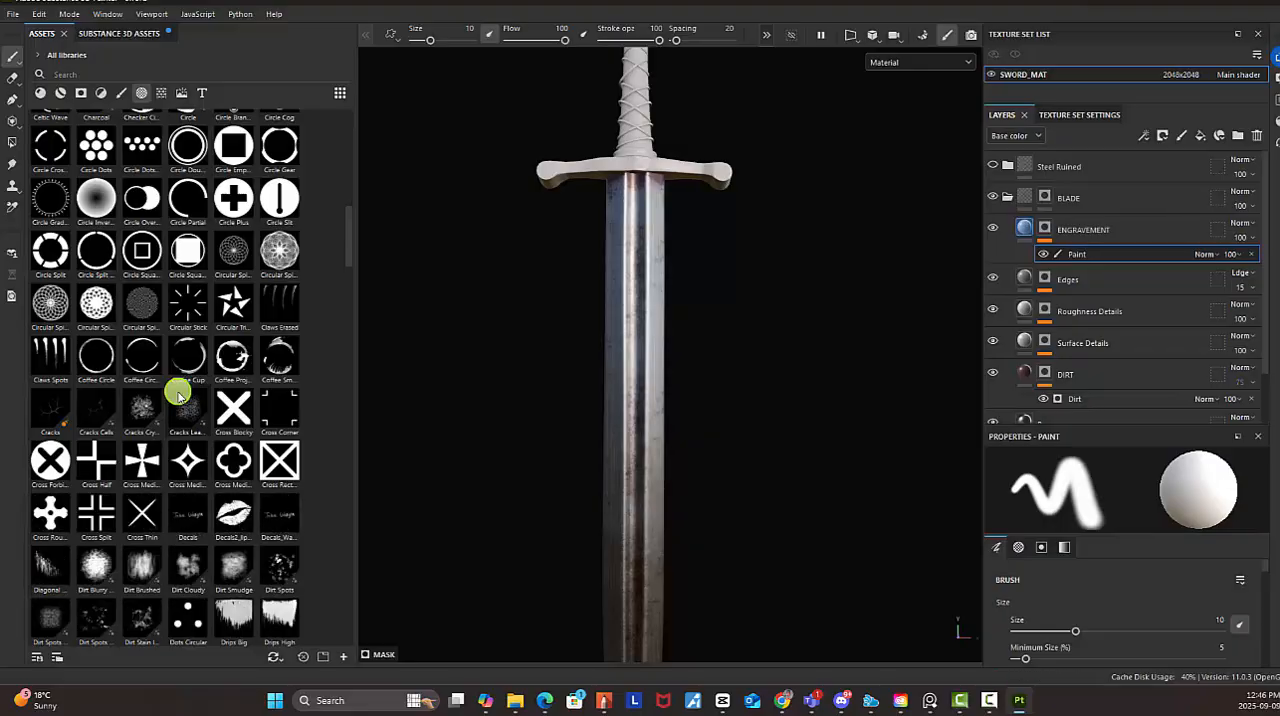
scroll(178, 395, down, 15)
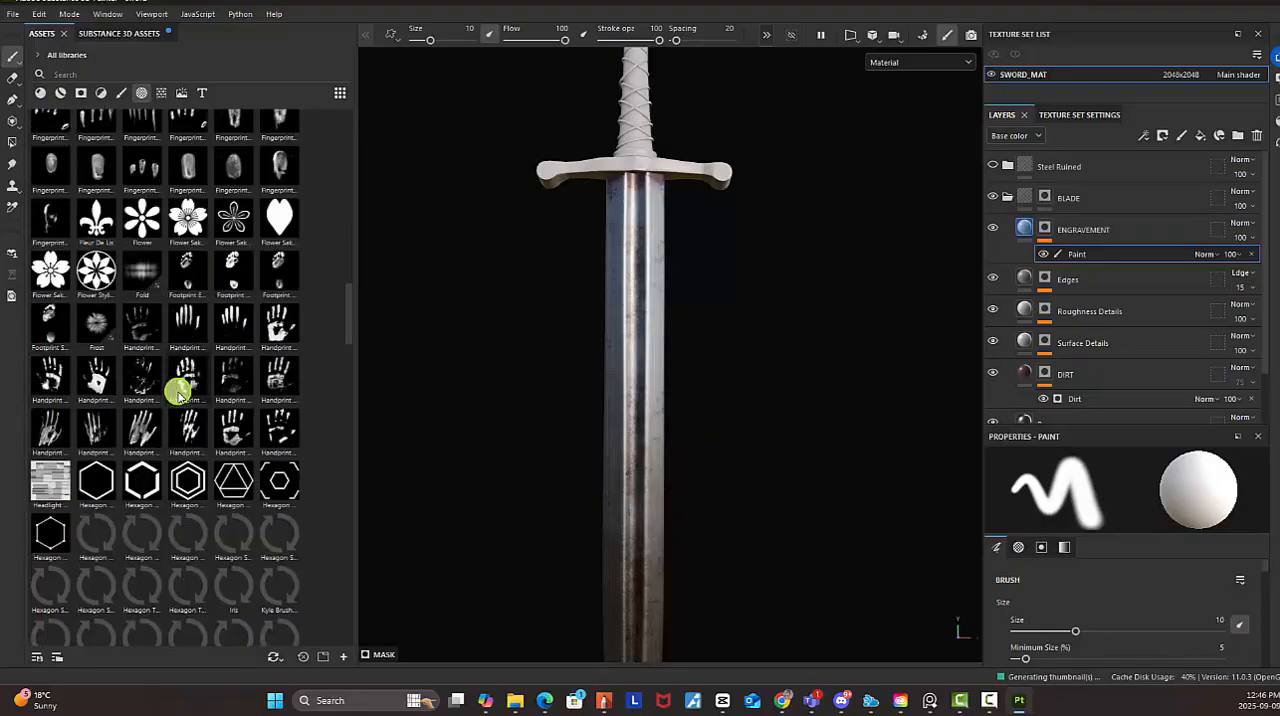
scroll(178, 395, down, 10)
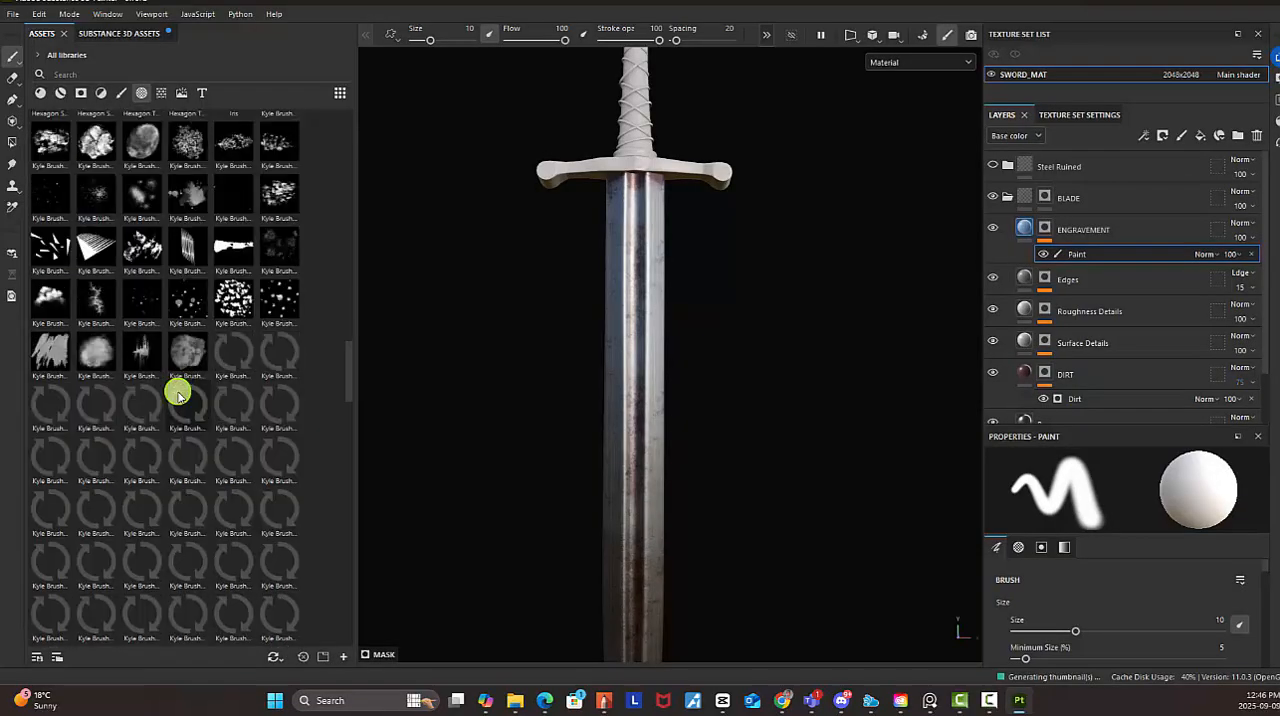
scroll(178, 395, down, 10)
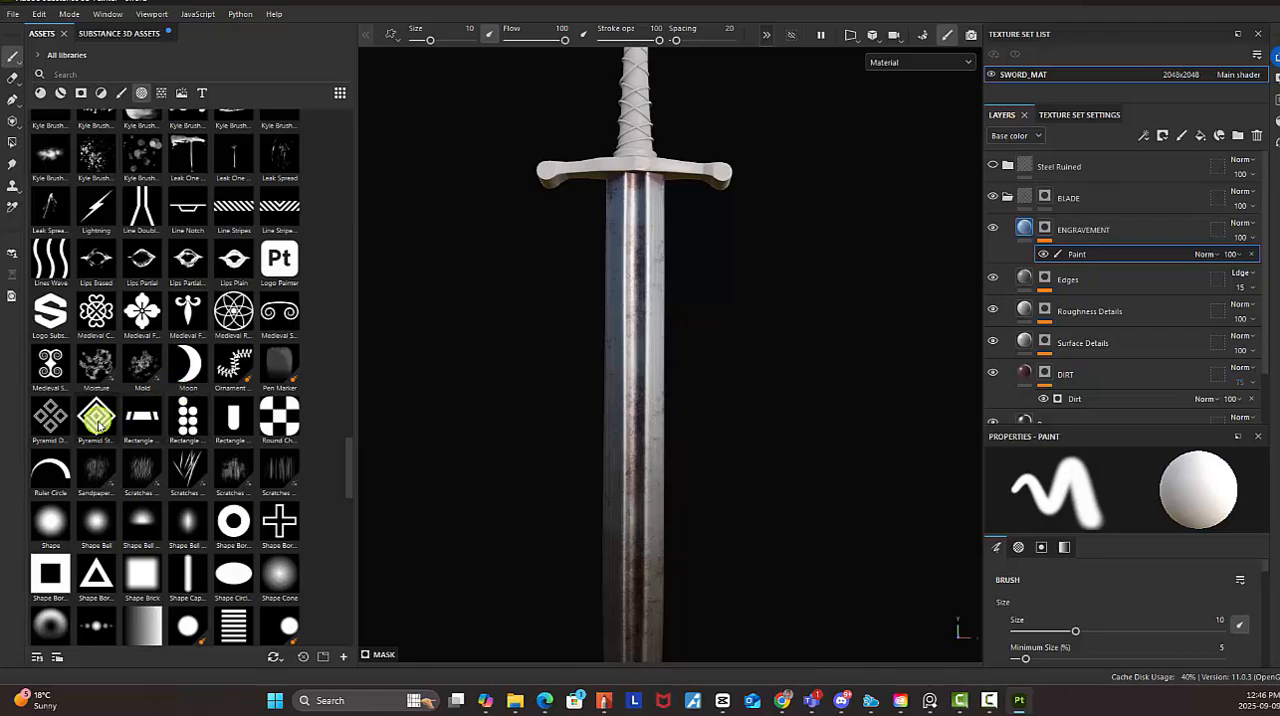
mouse_move(97, 421)
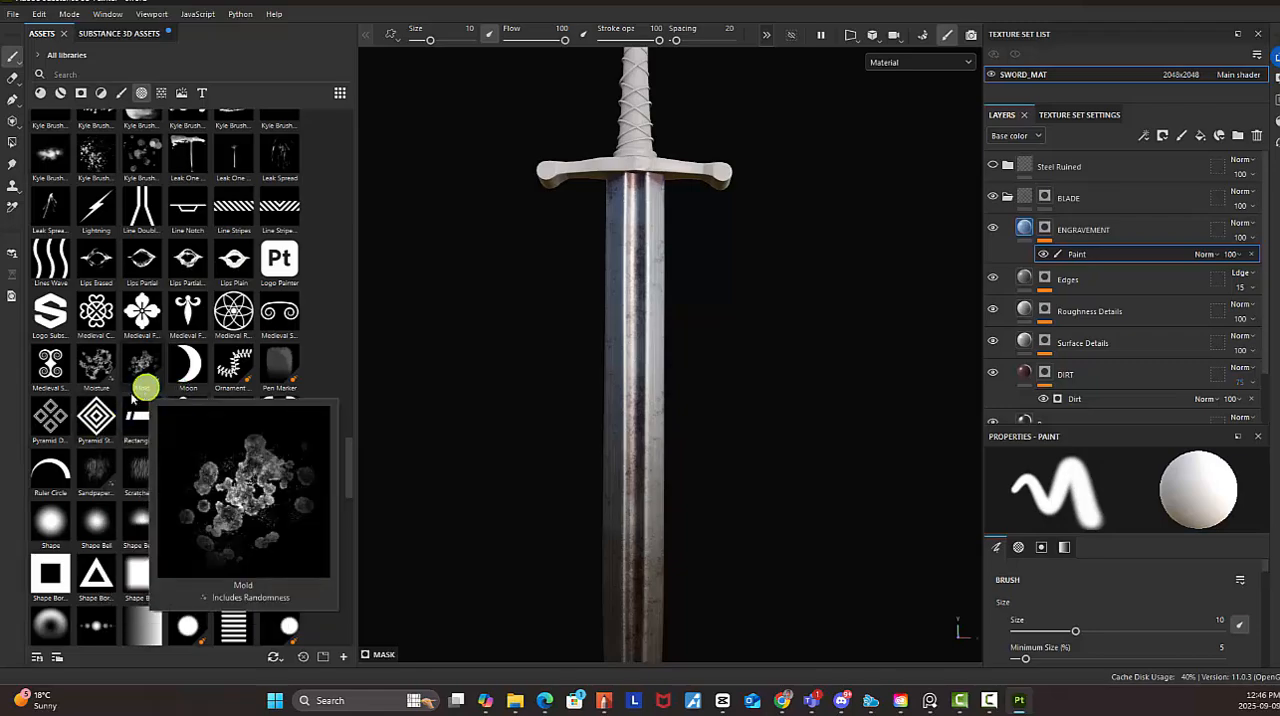
click(97, 421)
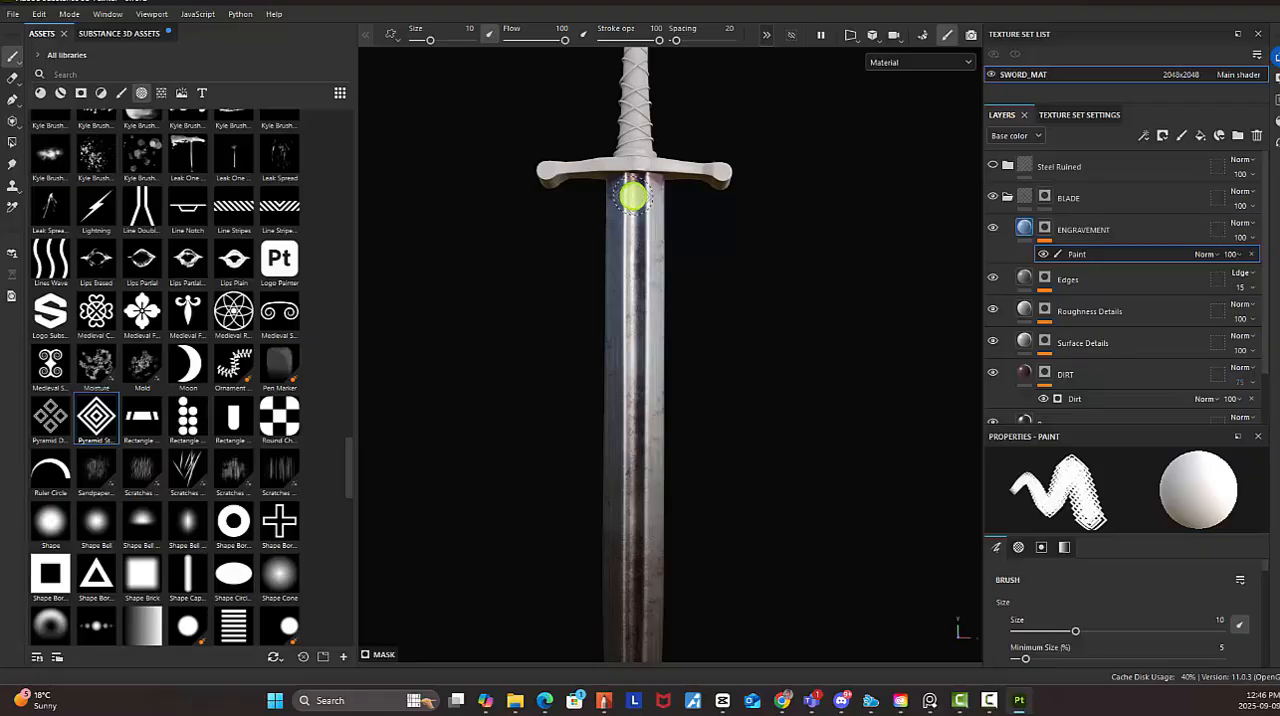
Set the brush spacing to 5 and size to 3.85, then stamp one diamond in the blade's central groove just below the guard
scroll(621, 197, up, 5)
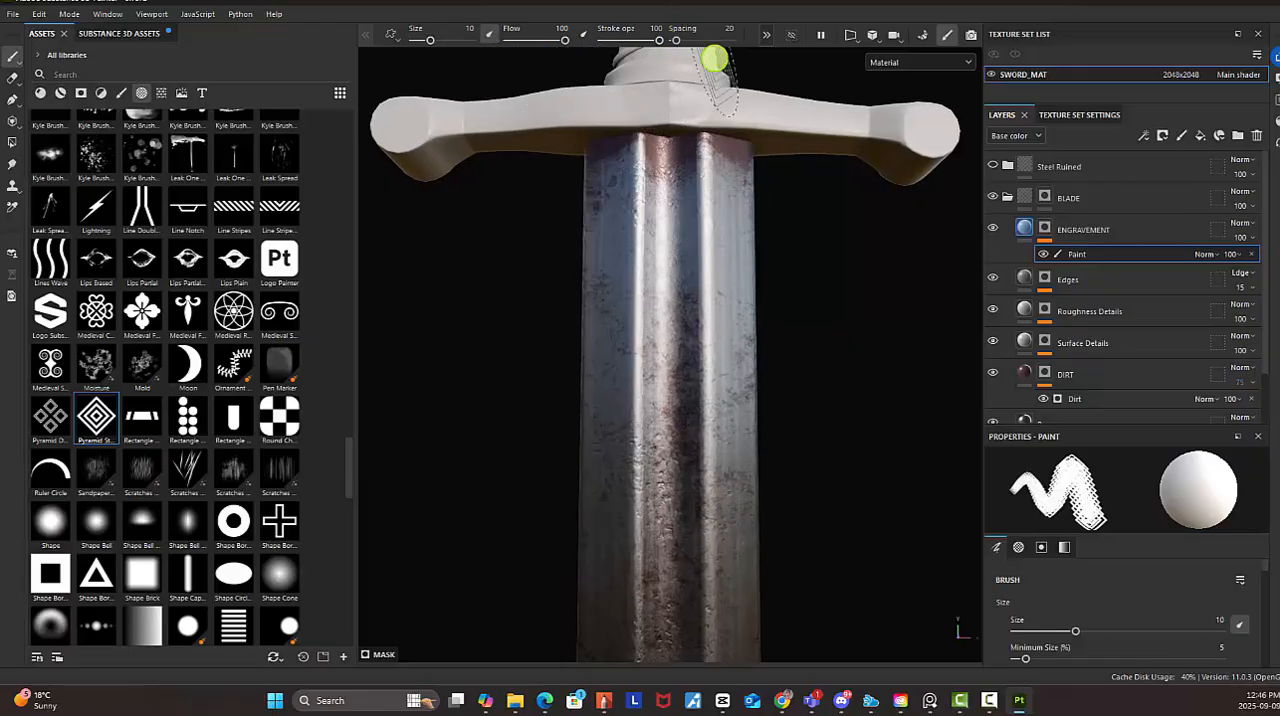
drag(678, 43, 653, 46)
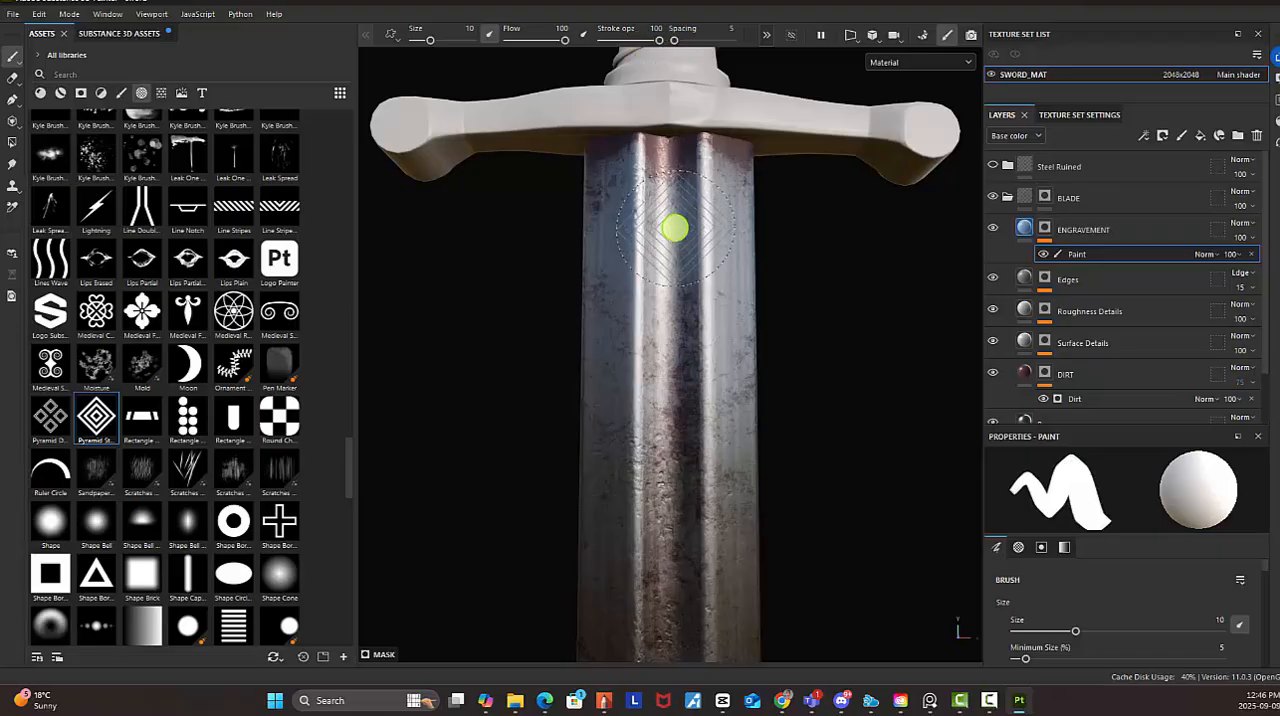
mouse_move(675, 229)
ctrl+right_down()
mouse_move(655, 229)
mouse_move(669, 224)
ctrl+right_up()
click(674, 214)
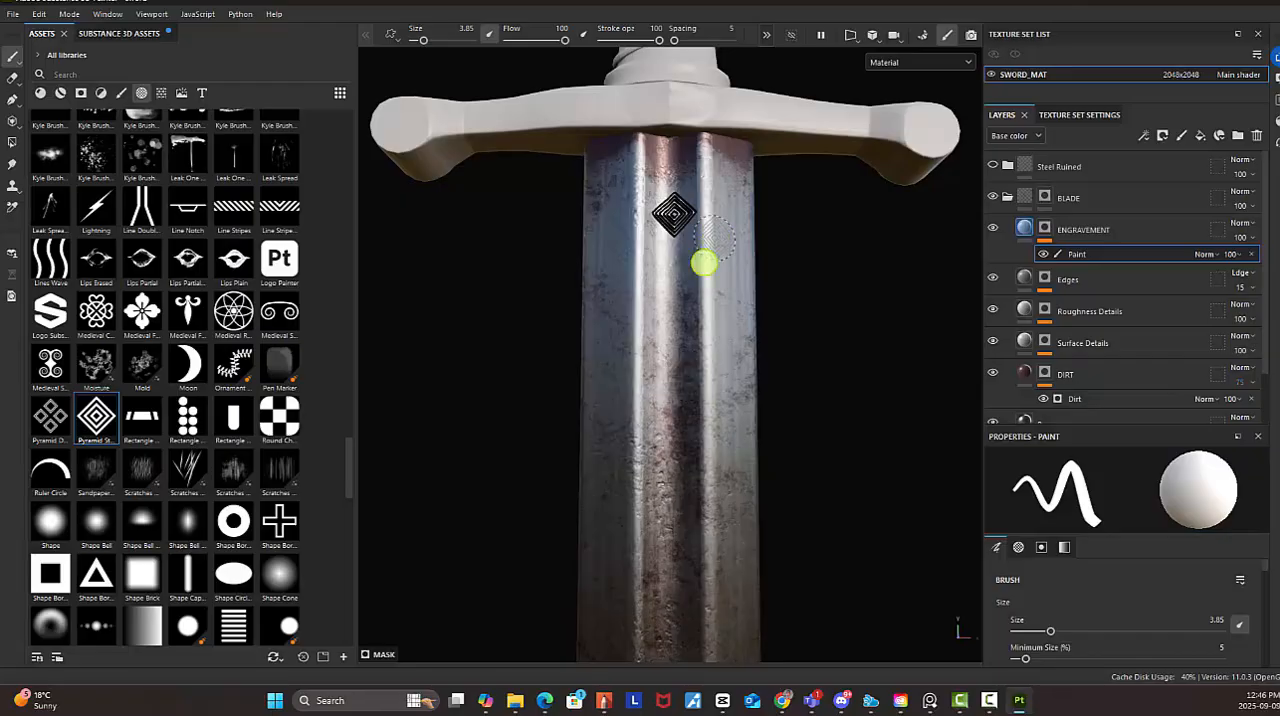
Make the stamped engraving much shallower by setting the ENGRAVEMENT fill layer's height to -0.0116
alt+drag(676, 285, 676, 324)
alt+right_drag(705, 312, 552, 227)
alt+middle_drag(803, 360, 777, 262)
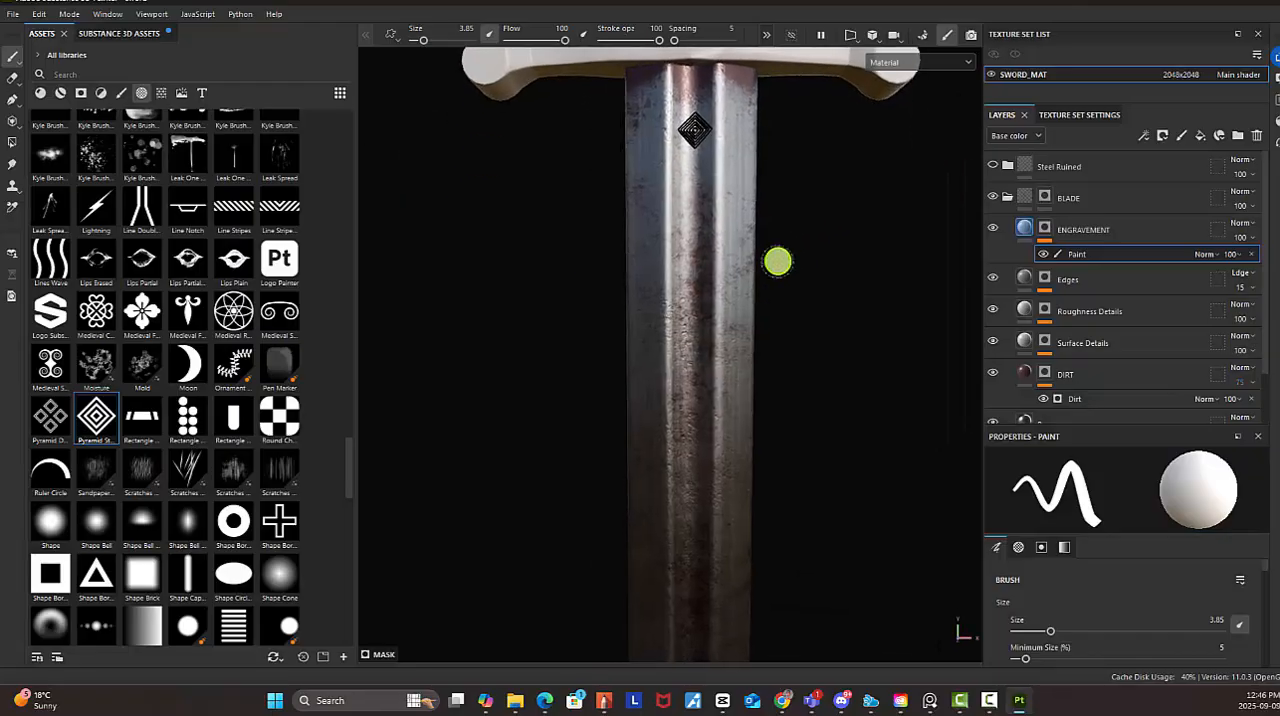
alt+right_drag(777, 262, 782, 319)
alt+drag(782, 319, 797, 340)
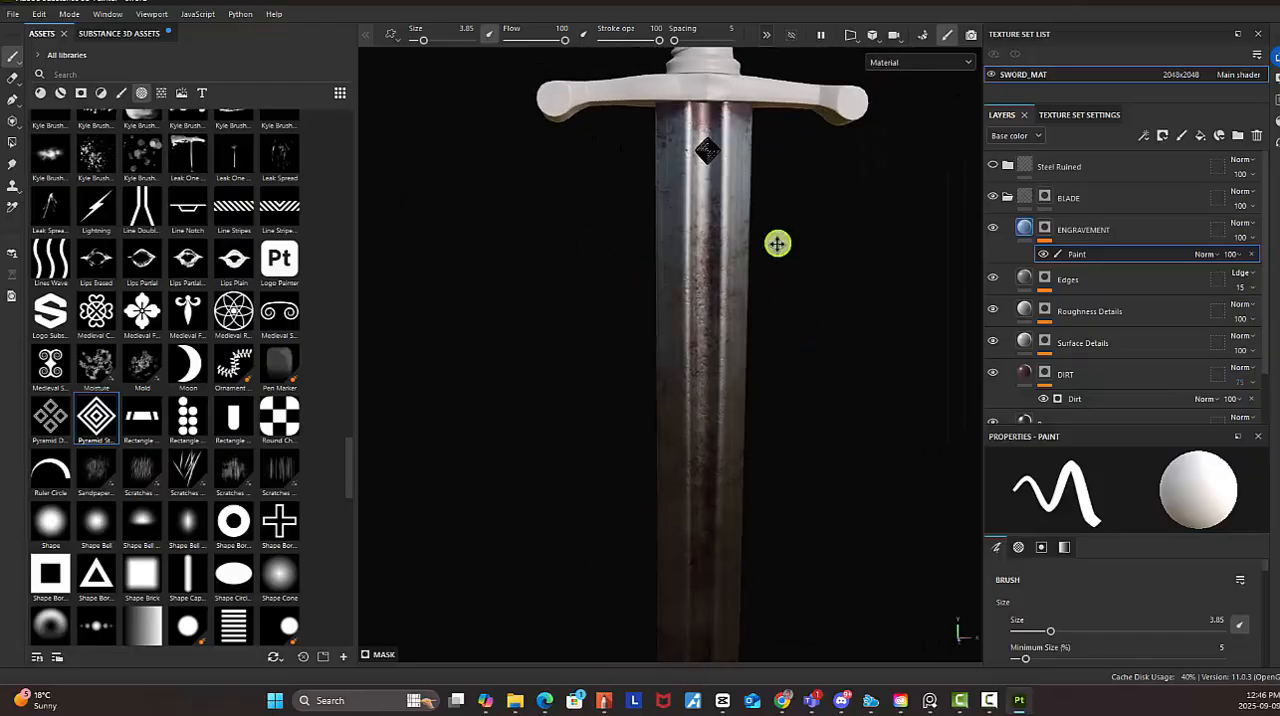
alt+middle_drag(777, 245, 737, 451)
alt+right_drag(737, 451, 1274, 628)
alt+right_drag(700, 280, 980, 398)
alt+drag(868, 386, 794, 389)
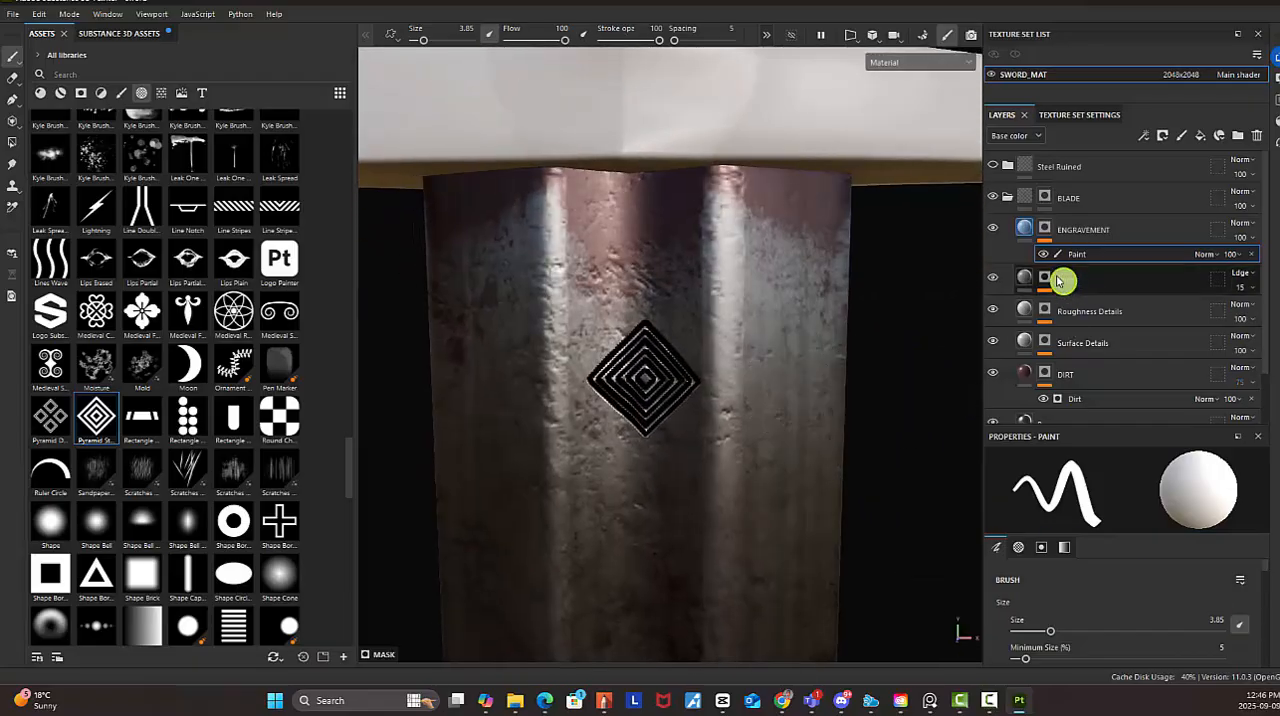
click(1027, 230)
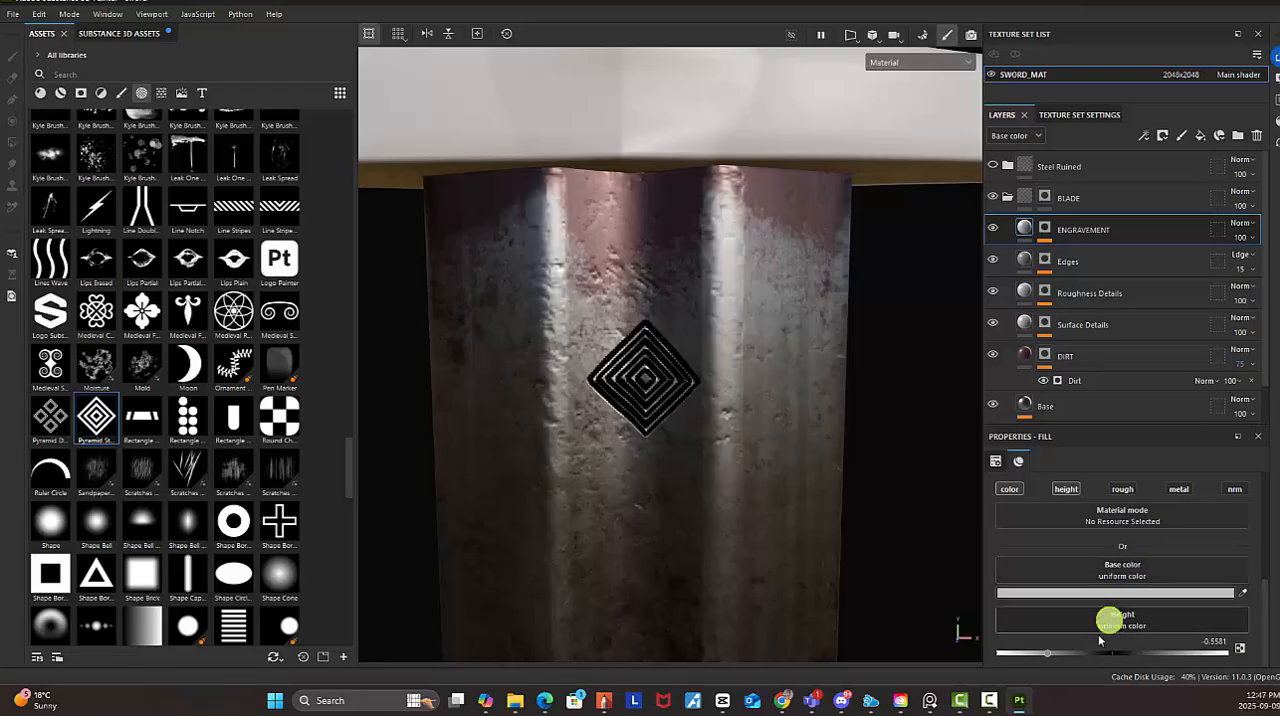
drag(1051, 655, 1111, 655)
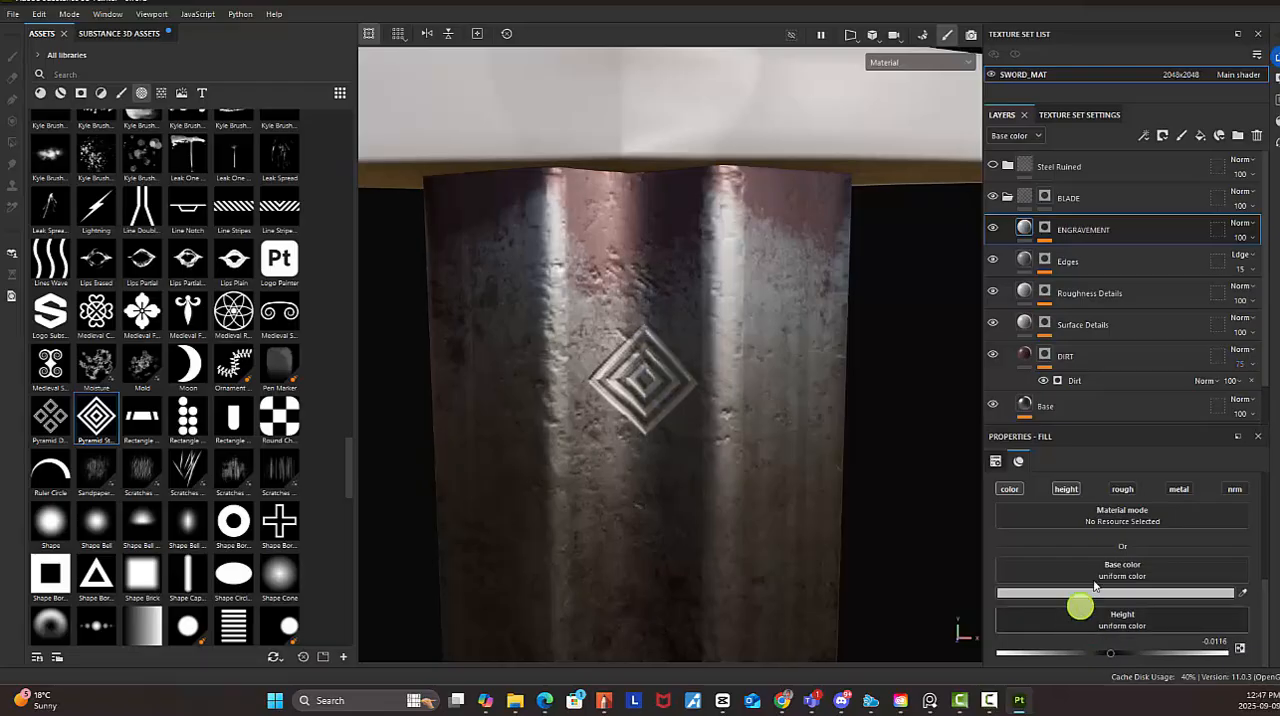
Darken the ENGRAVEMENT layer's base color to the grey 7C7C7C
click(1143, 594)
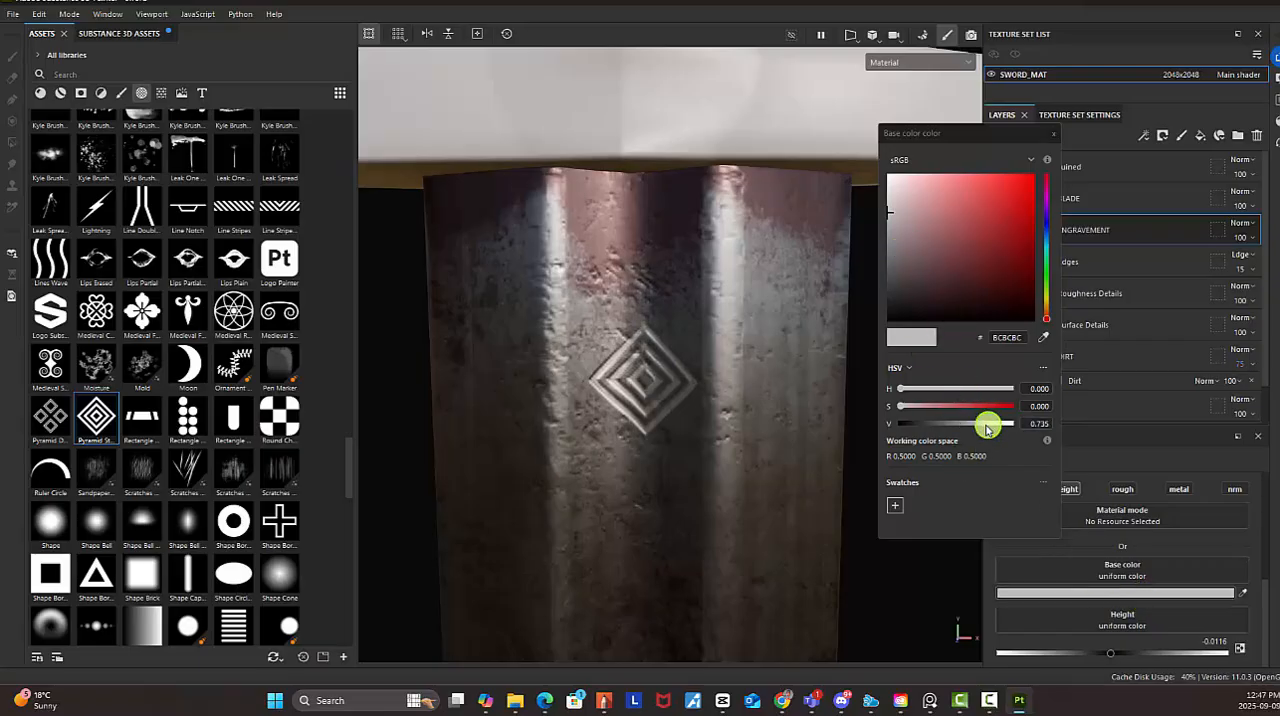
drag(987, 427, 956, 427)
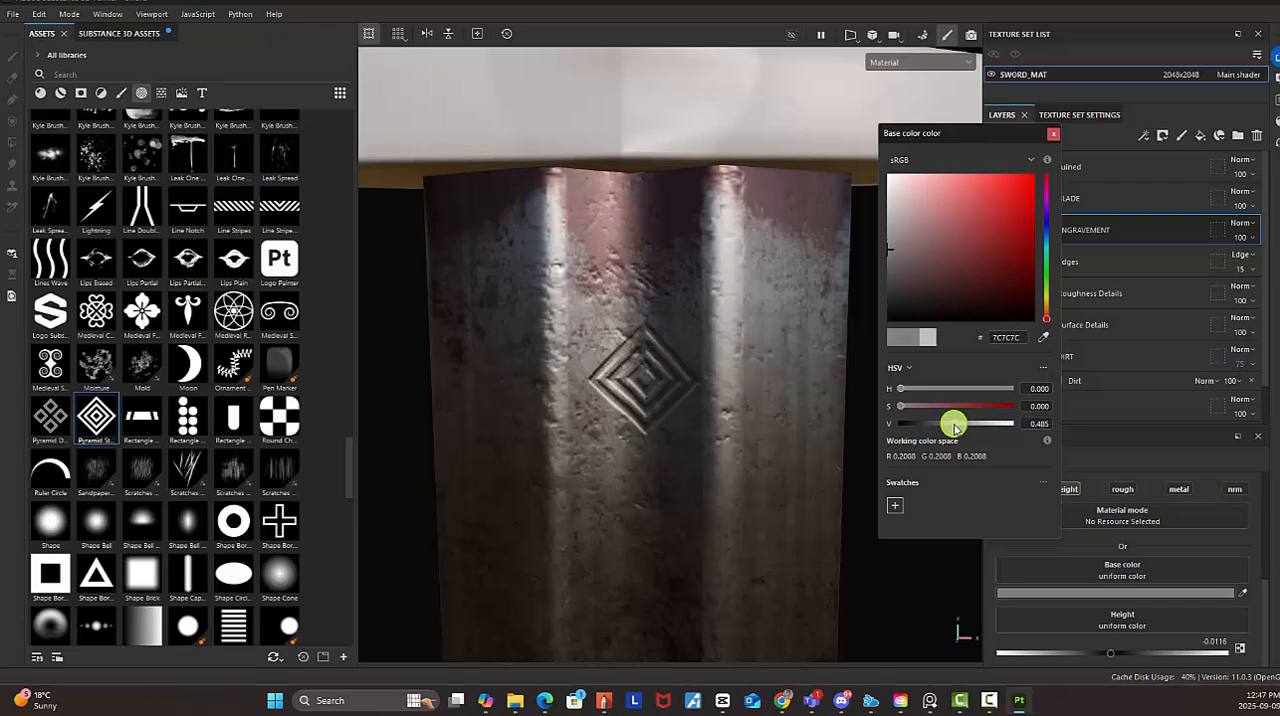
click(1059, 137)
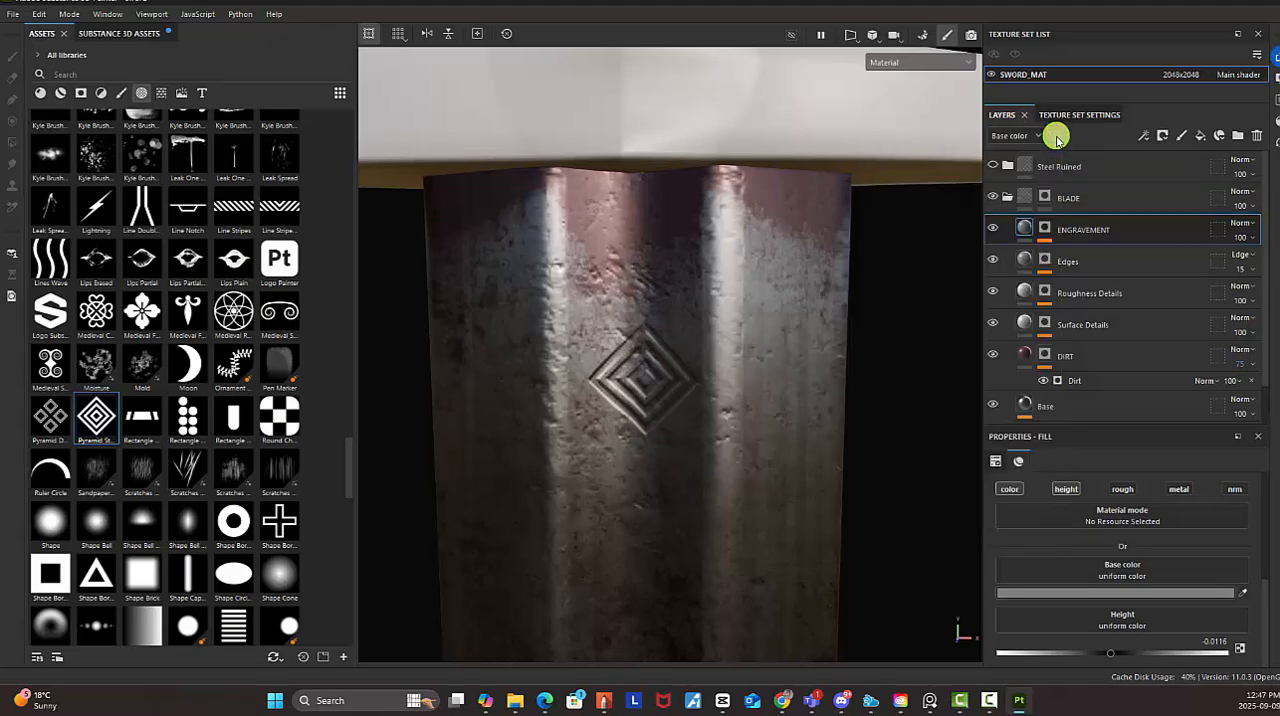
Return to the ENGRAVEMENT mask's paint effect and stamp two more diamonds directly below the first along the blade's centerline
scroll(810, 405, down, 3)
alt+drag(781, 409, 831, 274)
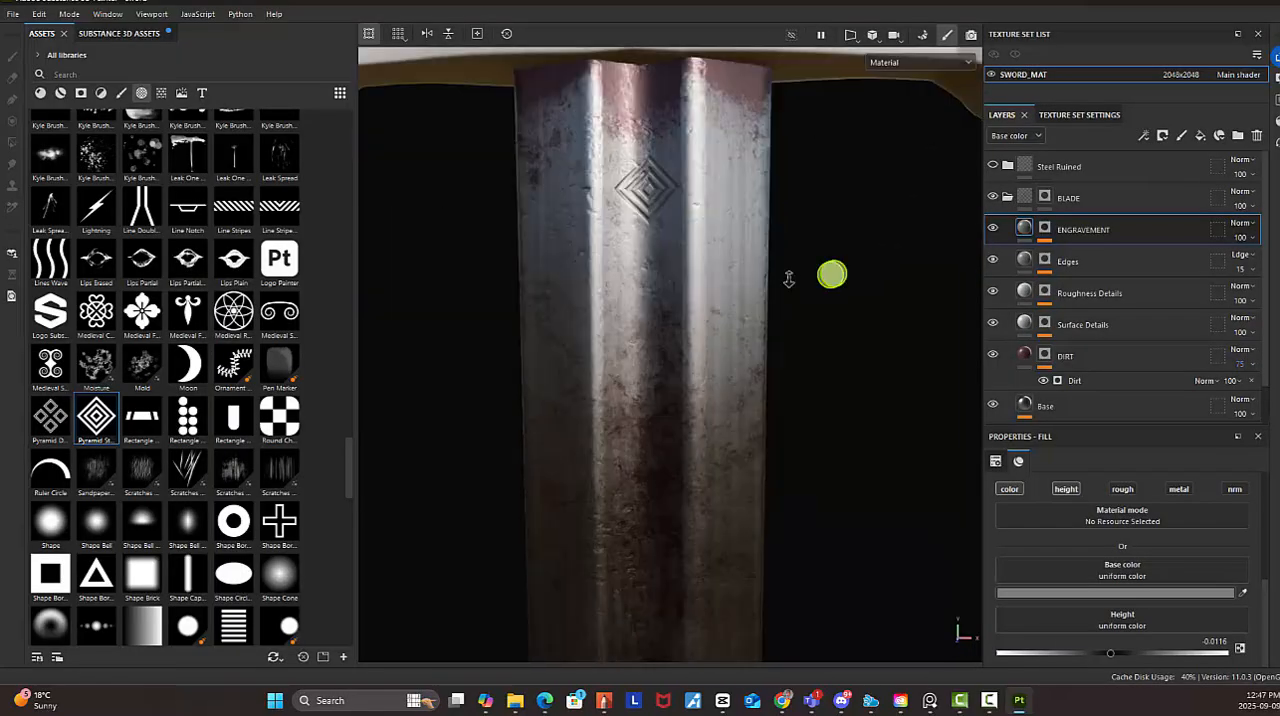
alt+right_drag(831, 274, 607, 219)
click(1049, 231)
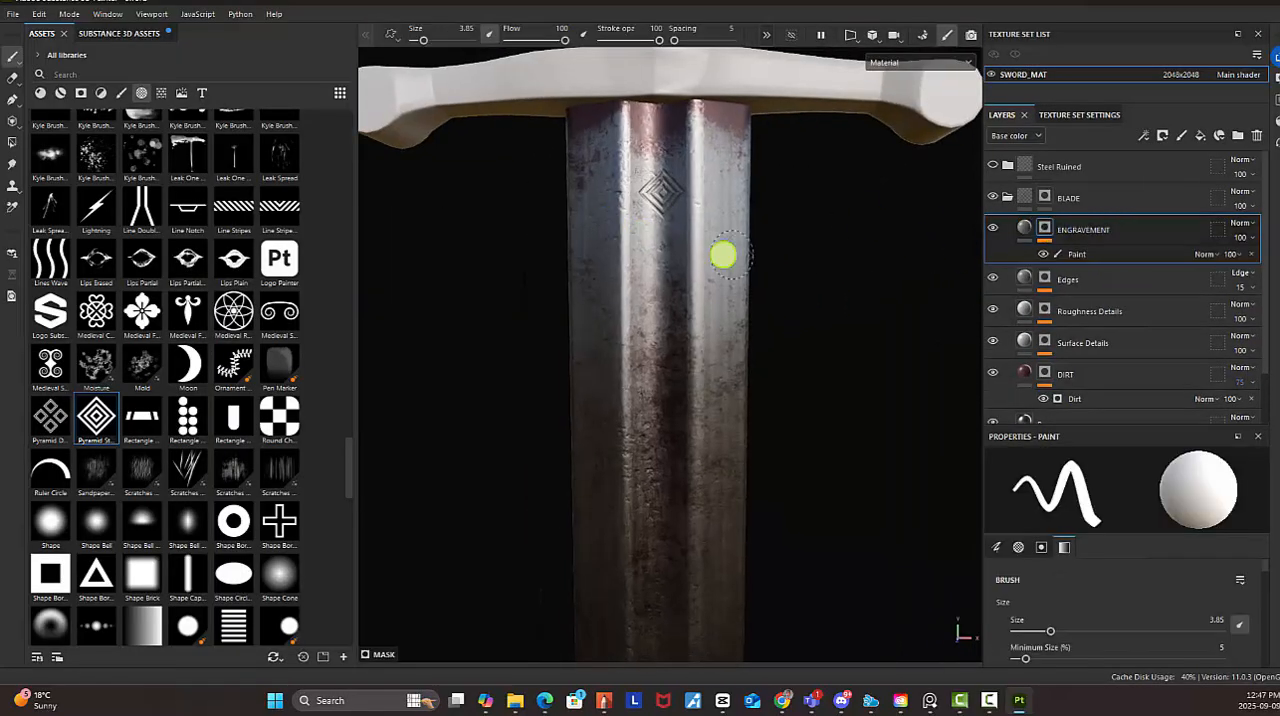
alt+right_drag(850, 280, 497, 143)
alt+drag(770, 285, 766, 293)
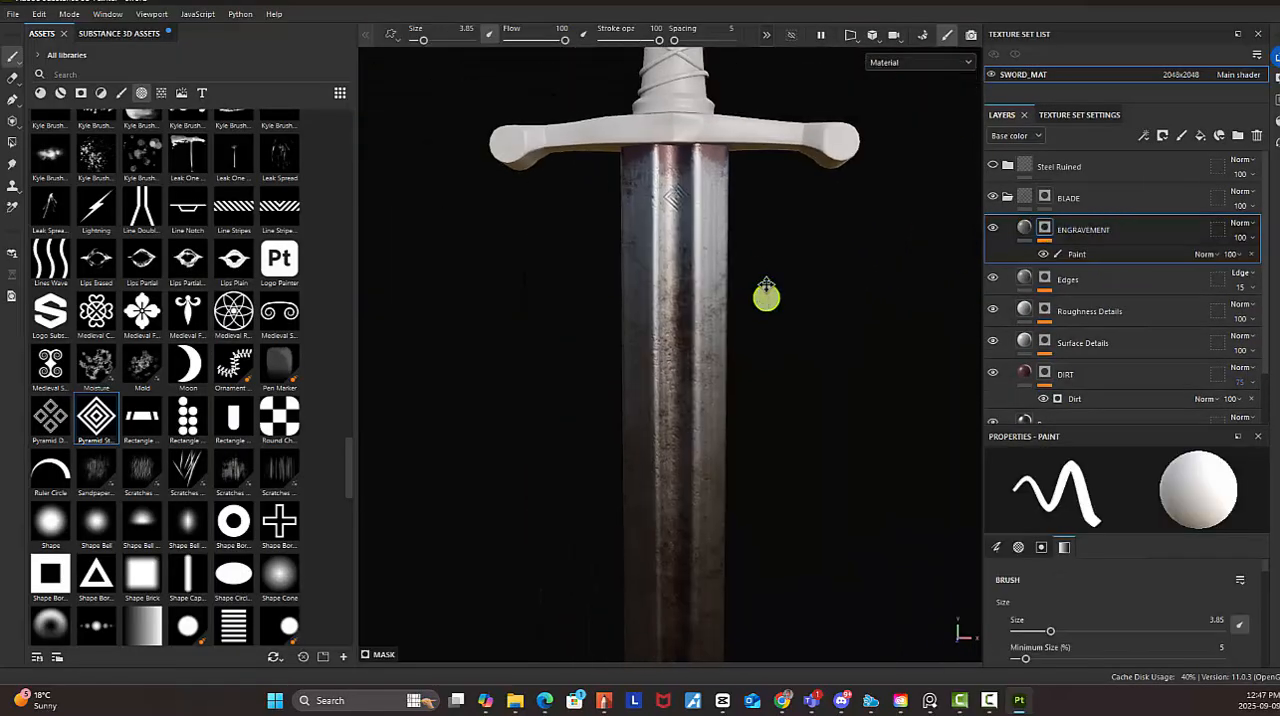
click(1078, 253)
alt+right_drag(674, 195, 1000, 440)
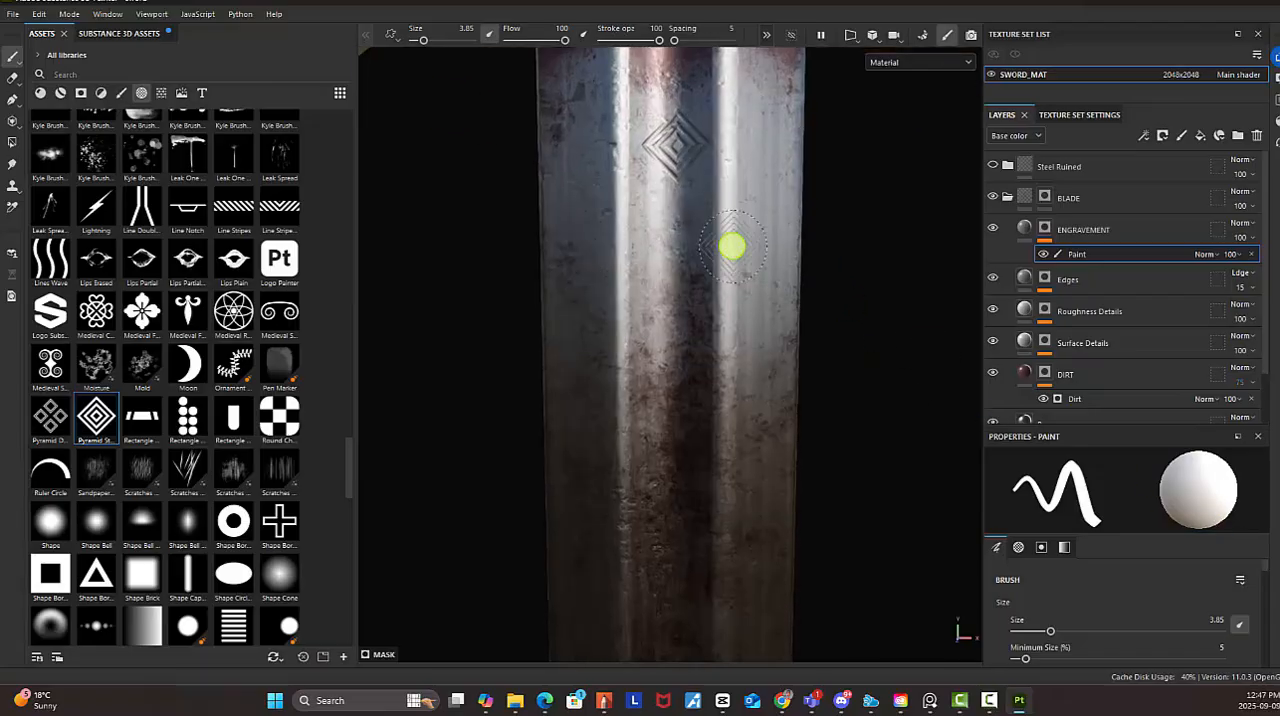
click(675, 217)
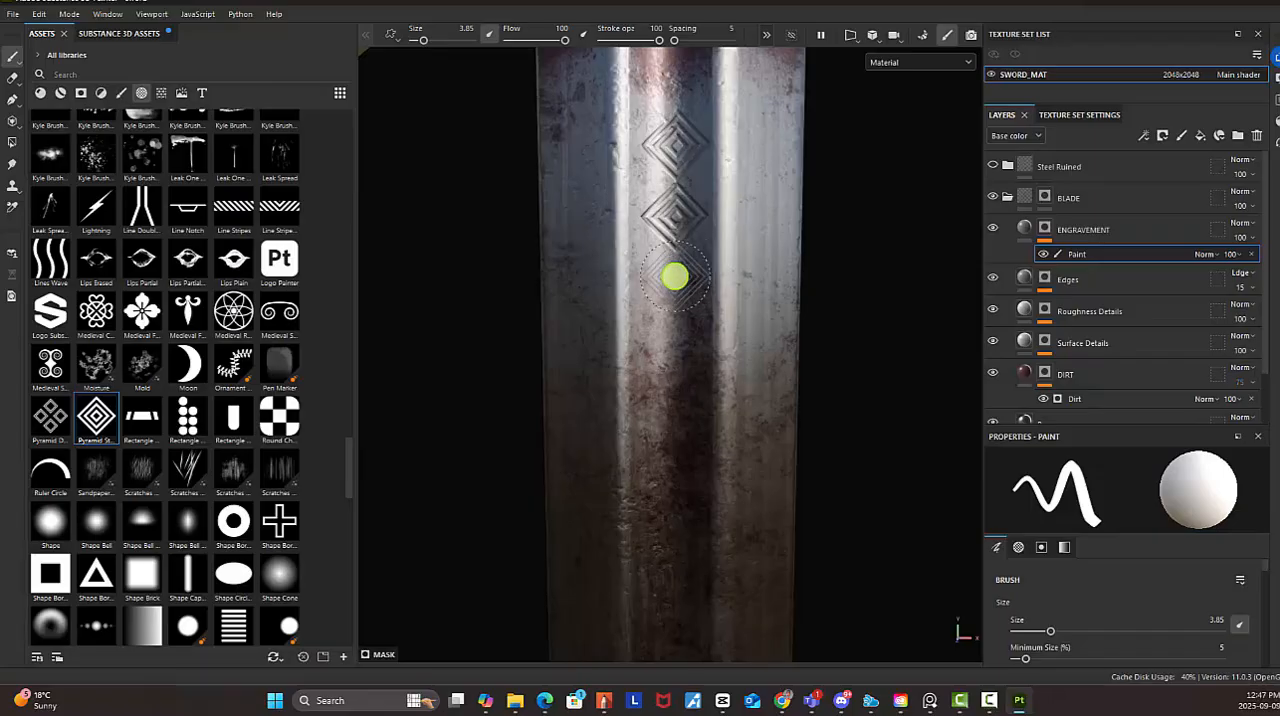
click(672, 287)
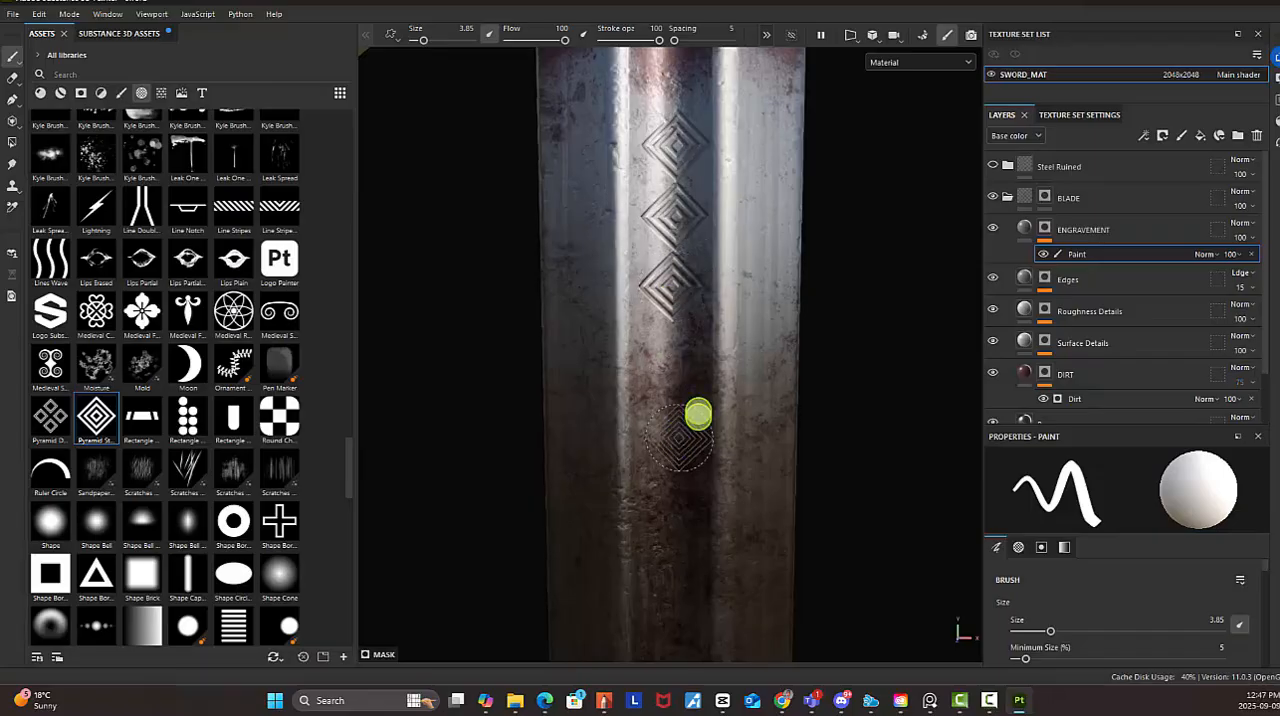
Continue stamping Pyramid Stripes diamonds one below another down the front centerline of the blade, extending the row toward mid-blade
alt+middle_drag(694, 417, 731, 368)
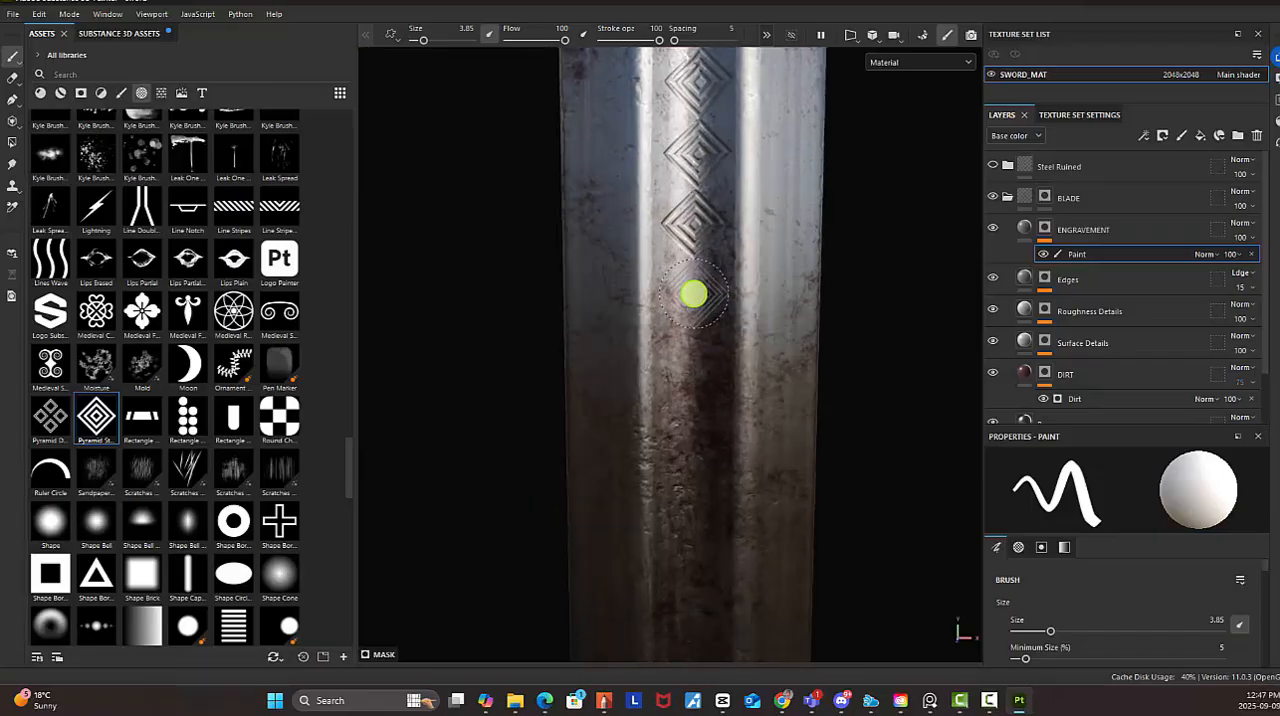
alt+middle_drag(714, 469, 700, 391)
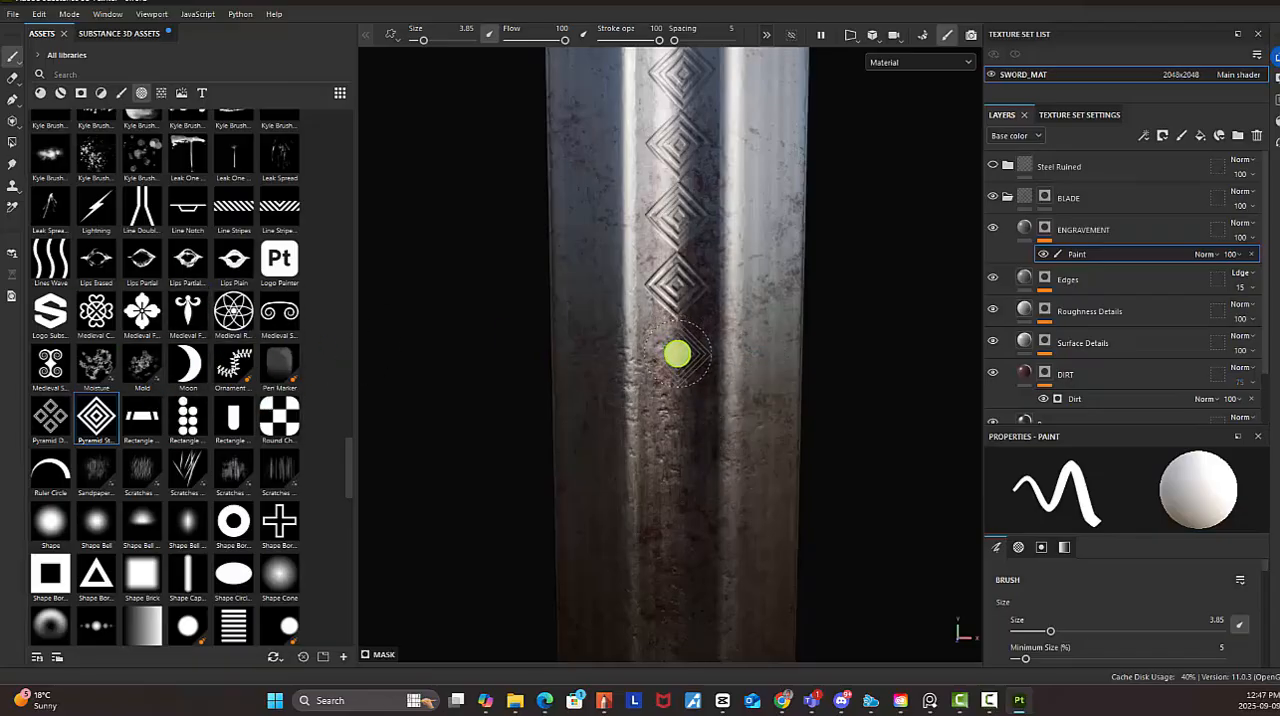
click(677, 353)
alt+middle_drag(711, 463, 706, 302)
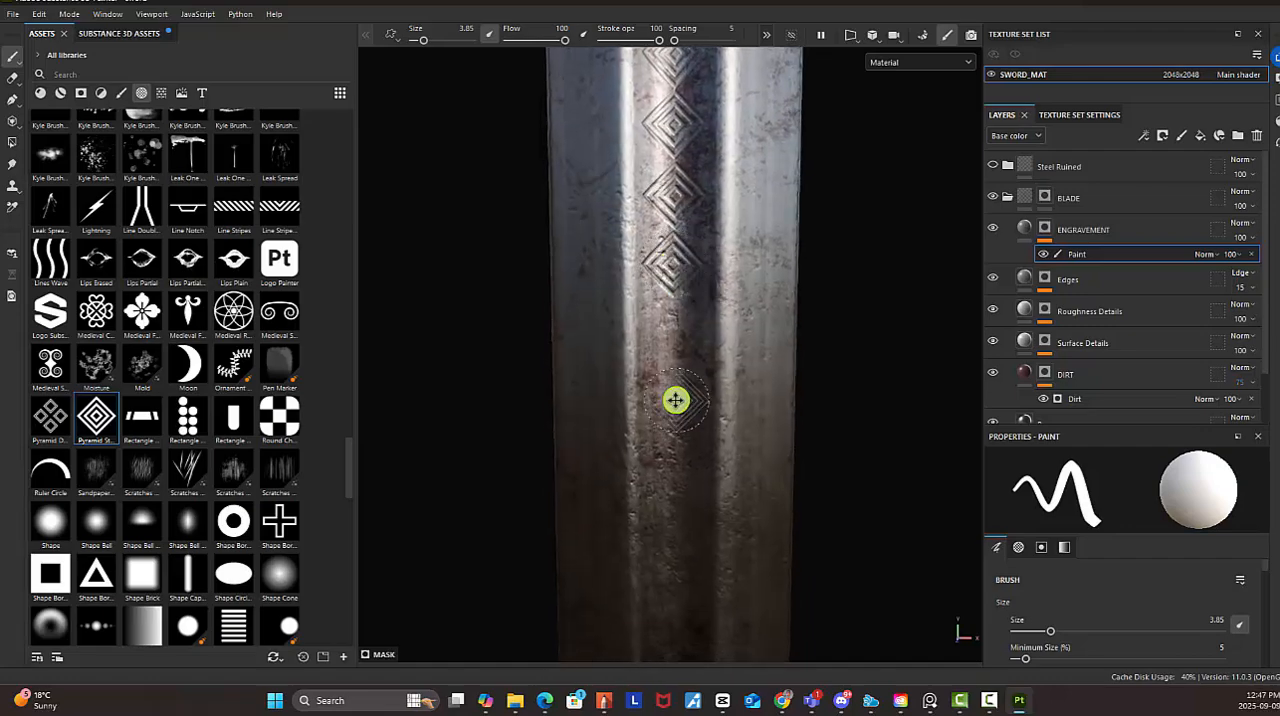
alt+middle_drag(674, 403, 690, 300)
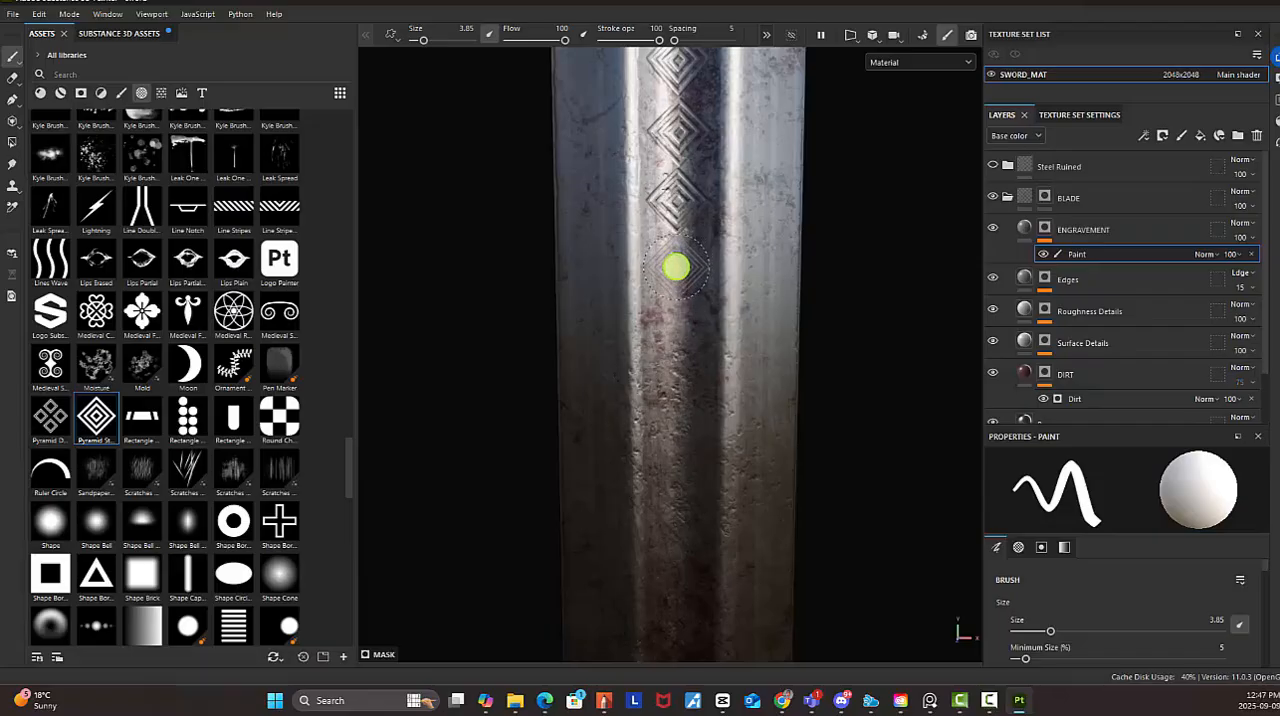
click(677, 263)
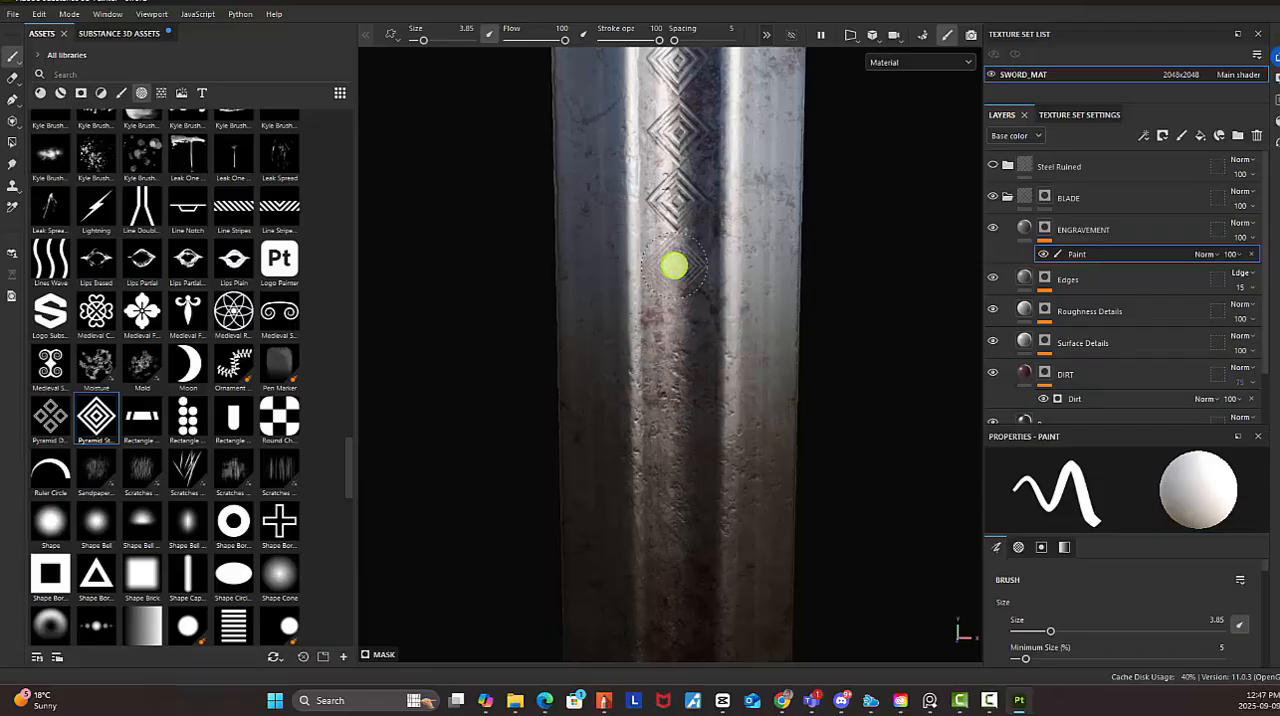
alt+middle_drag(687, 377, 690, 241)
click(686, 249)
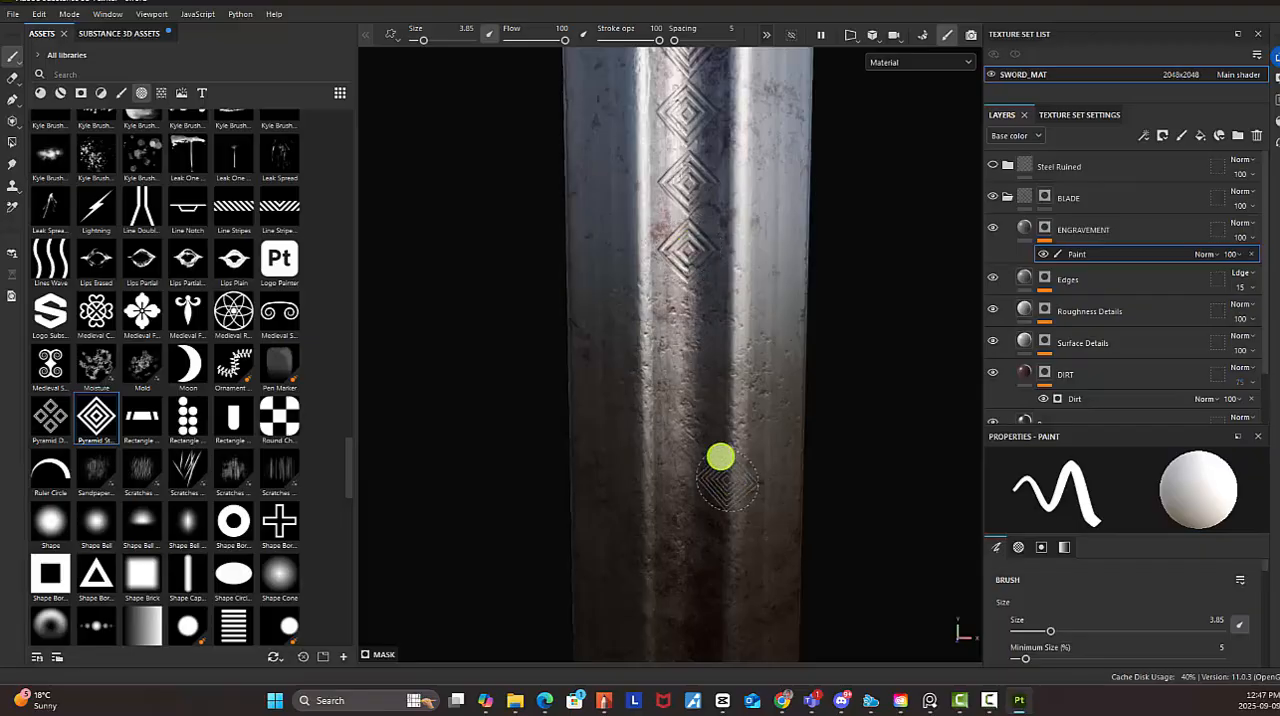
alt+middle_drag(712, 397, 726, 320)
scroll(760, 351, down, 8)
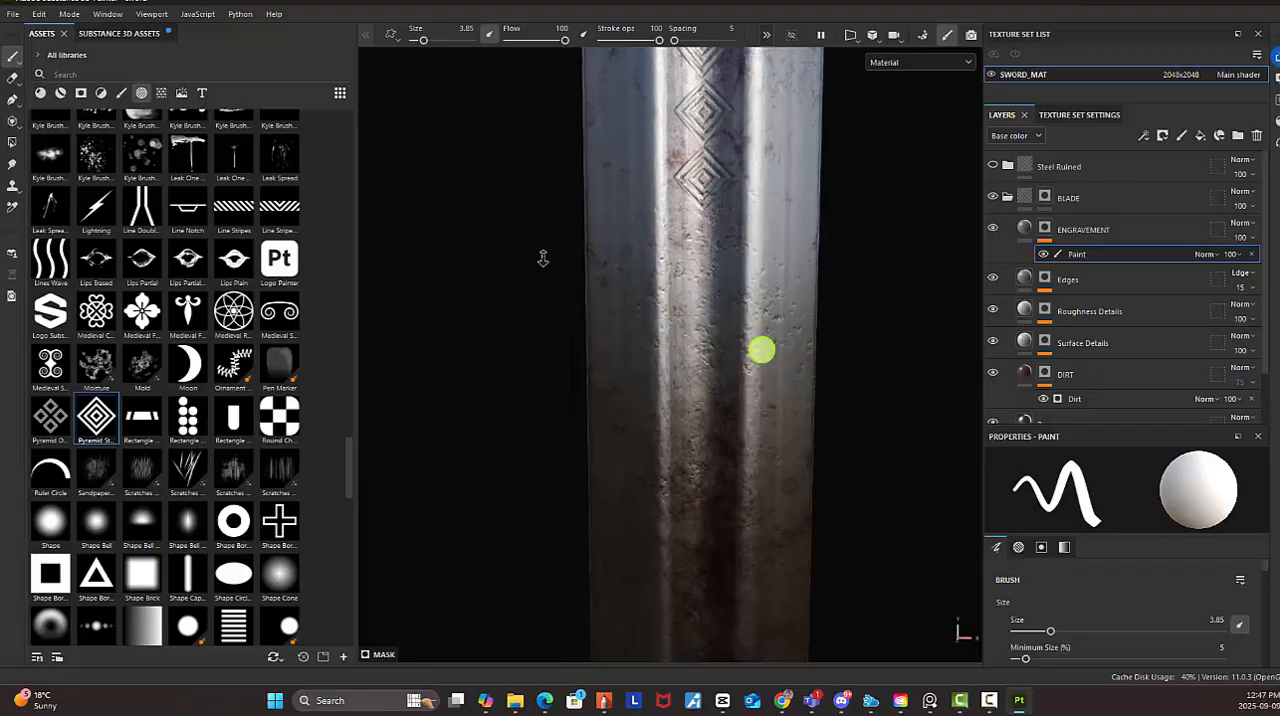
scroll(738, 333, up, 8)
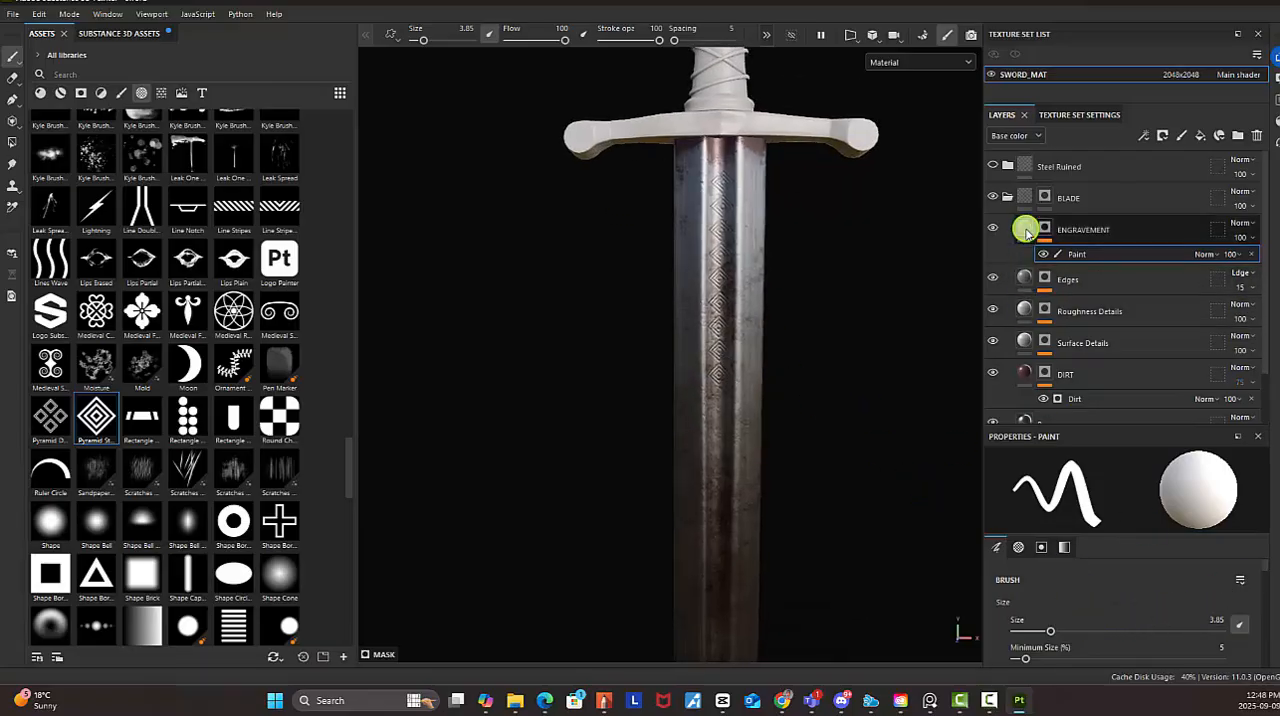
Set the ENGRAVEMENT fill layer's height to 0.0291 so that the pattern is raised
click(1024, 229)
mouse_move(1111, 654)
mouse_down()
mouse_move(1126, 655)
mouse_move(1103, 654)
mouse_move(1116, 651)
mouse_up()
scroll(786, 400, down, 2)
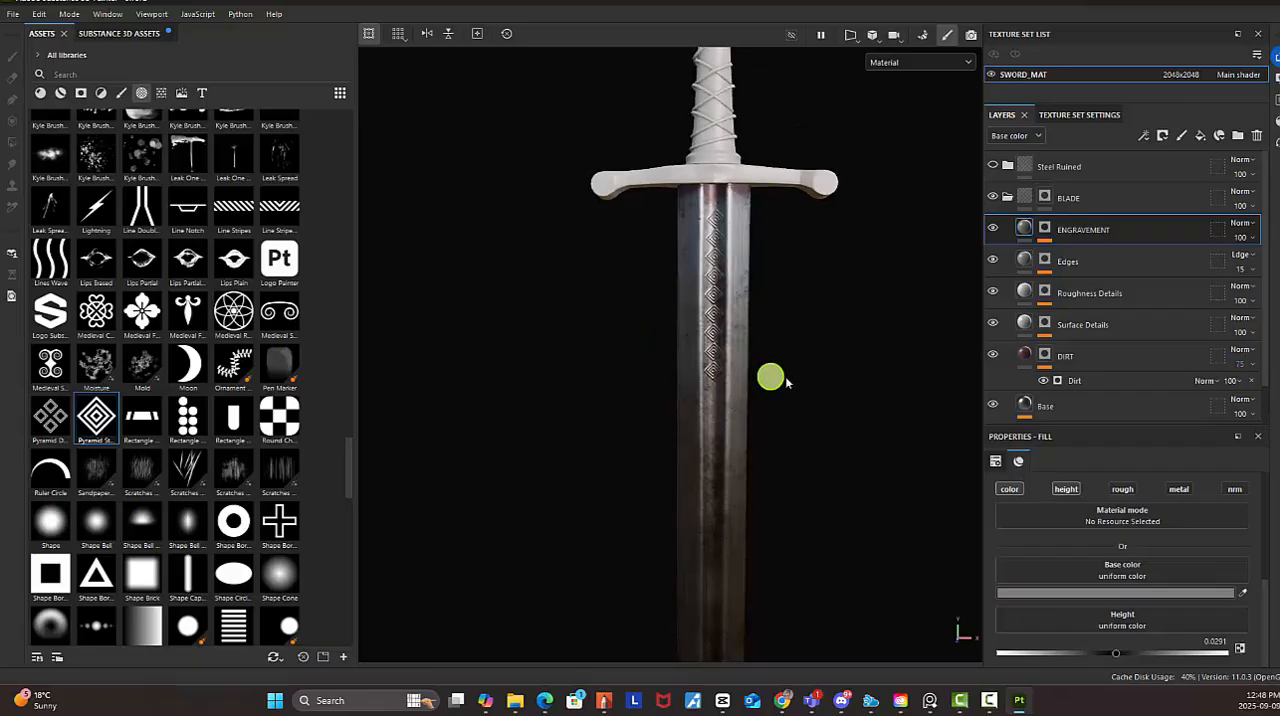
Inspect the engraving along the full blade under different lighting and from the reverse side
scroll(679, 289, down, 3)
alt+drag(792, 332, 765, 344)
middle_drag(765, 344, 742, 298)
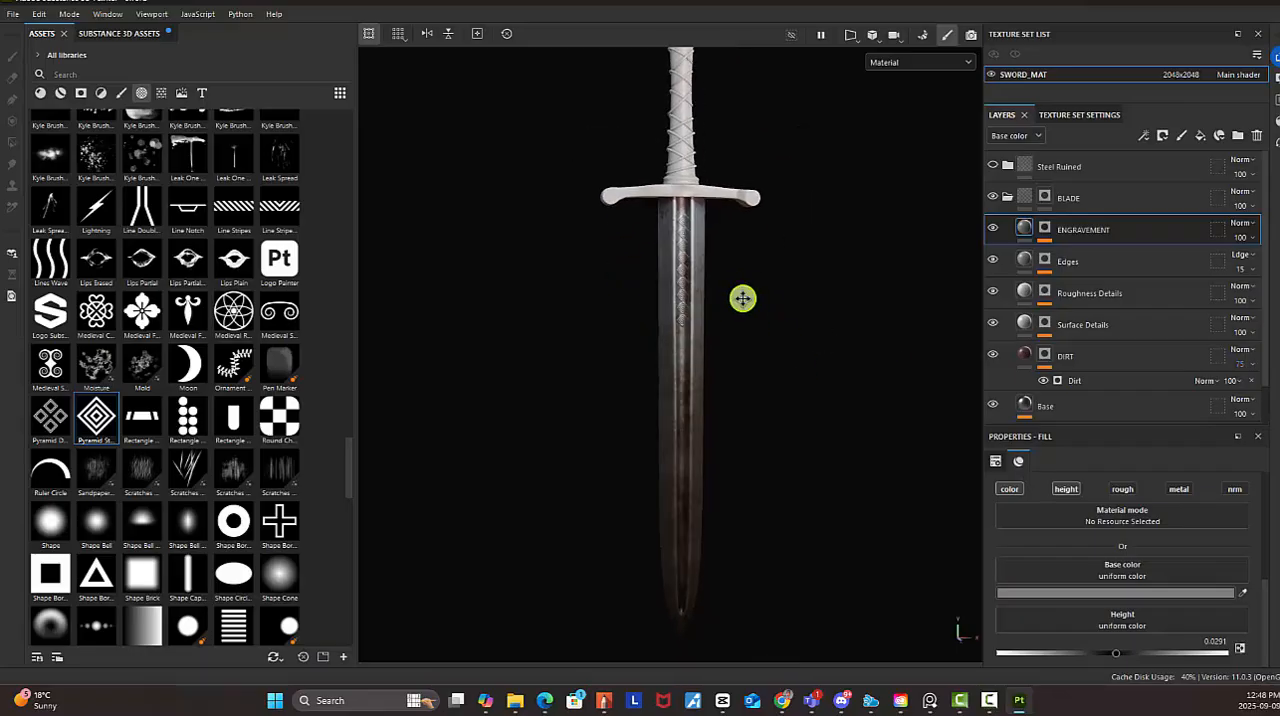
alt+right_drag(710, 304, 804, 359)
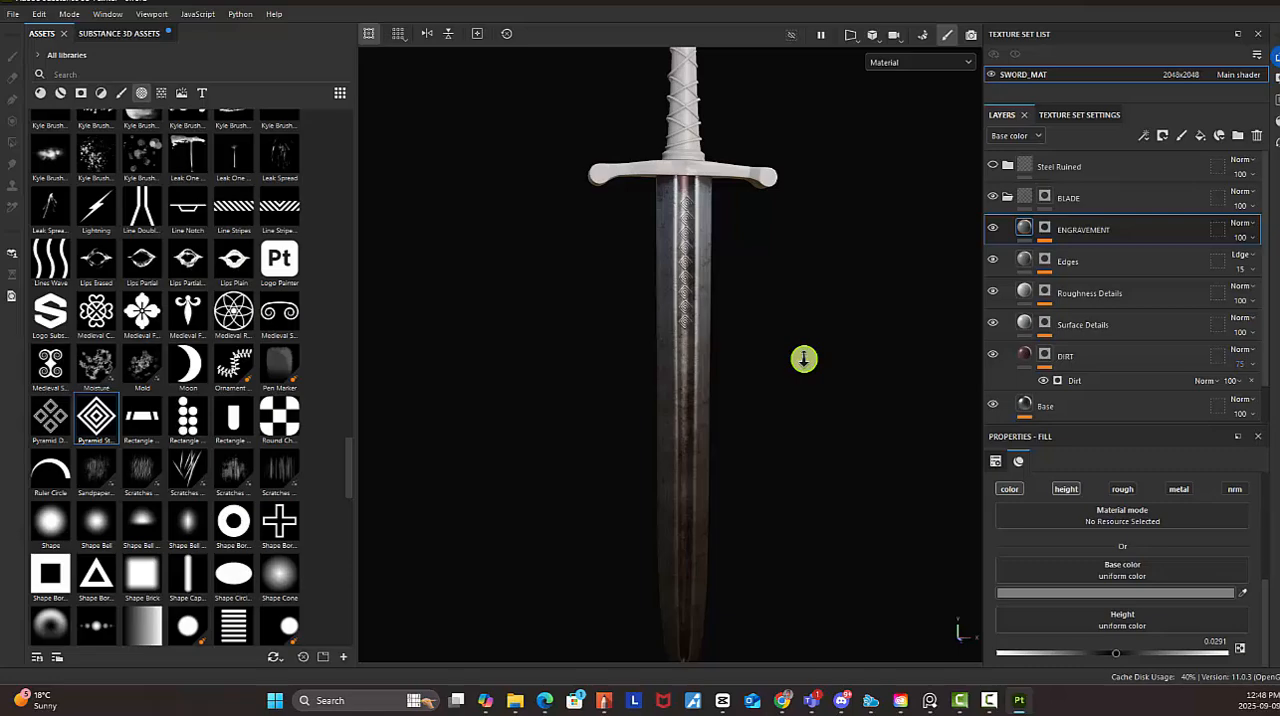
alt+drag(801, 352, 787, 388)
alt+middle_drag(774, 306, 779, 374)
alt+drag(779, 374, 310, 354)
alt+right_drag(780, 370, 907, 425)
mouse_move(788, 369)
alt+mouse_down()
mouse_move(738, 366)
mouse_move(763, 366)
alt+mouse_up()
alt+right_drag(712, 298, 742, 316)
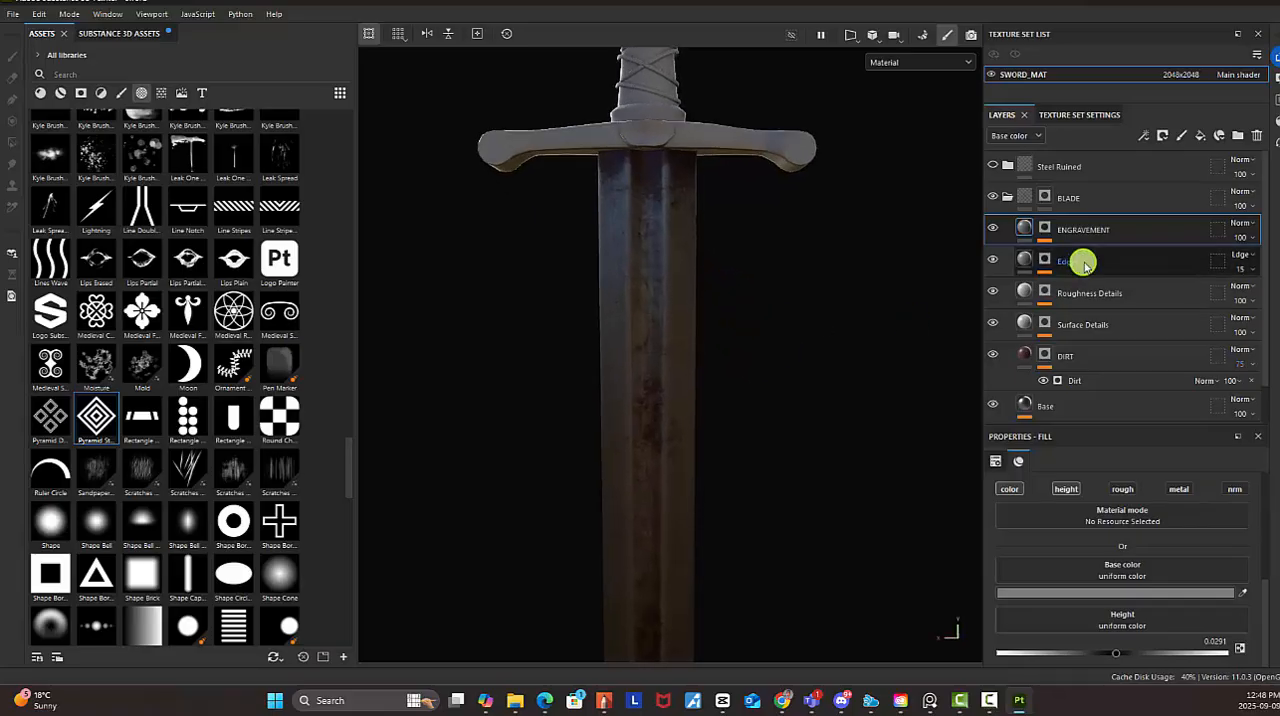
Return to the ENGRAVEMENT mask's paint effect and stamp five diamonds down the centerline of the blade's reverse side, starting below the guard
click(1044, 228)
click(1078, 256)
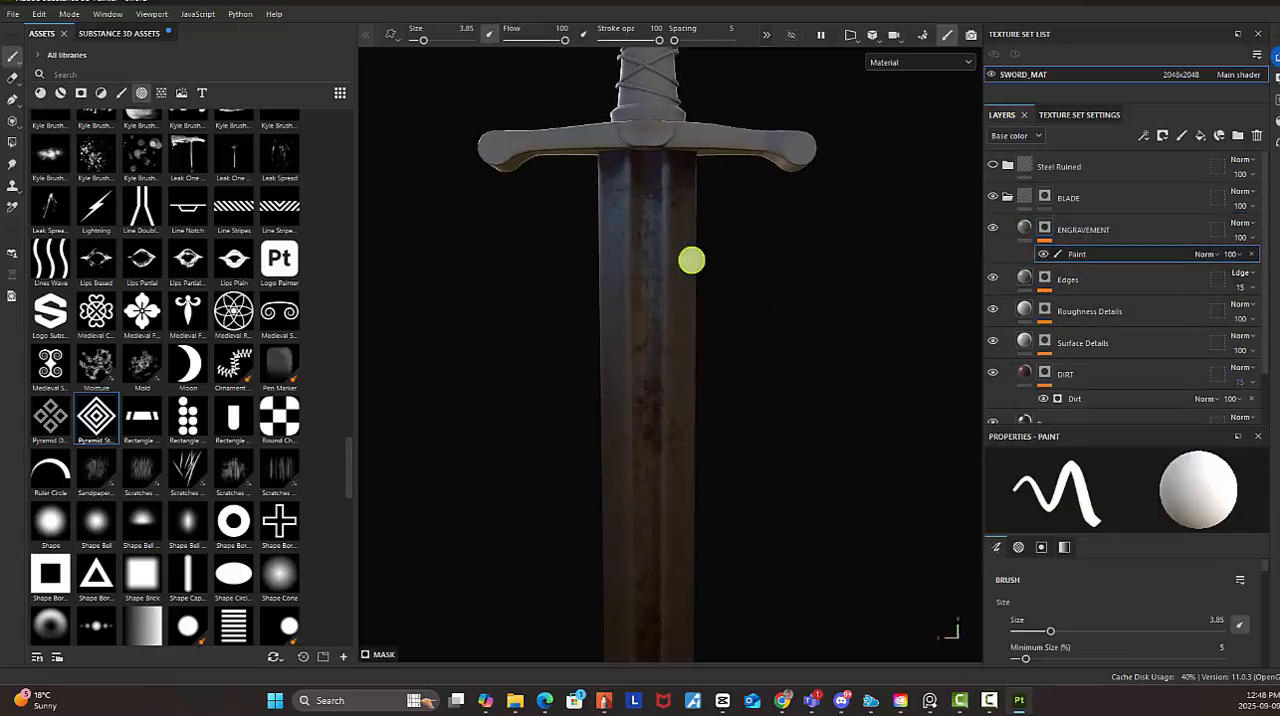
alt+right_drag(649, 178, 886, 320)
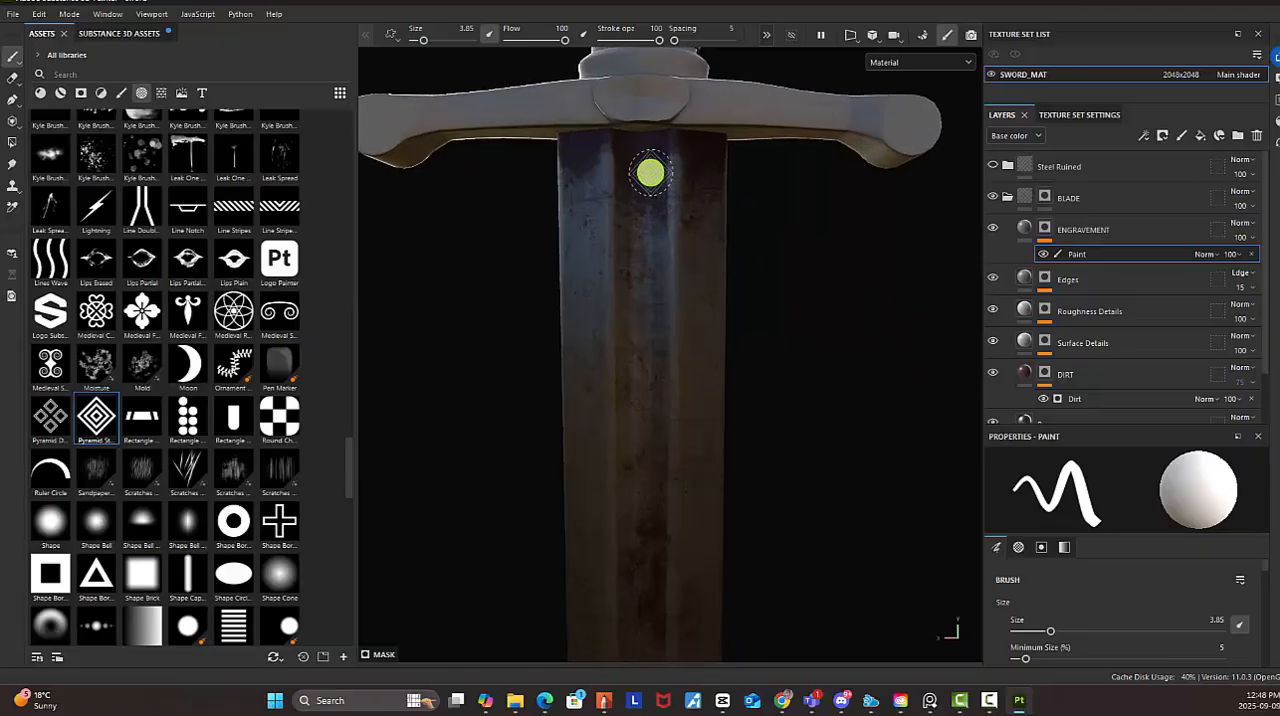
alt+right_drag(829, 251, 754, 243)
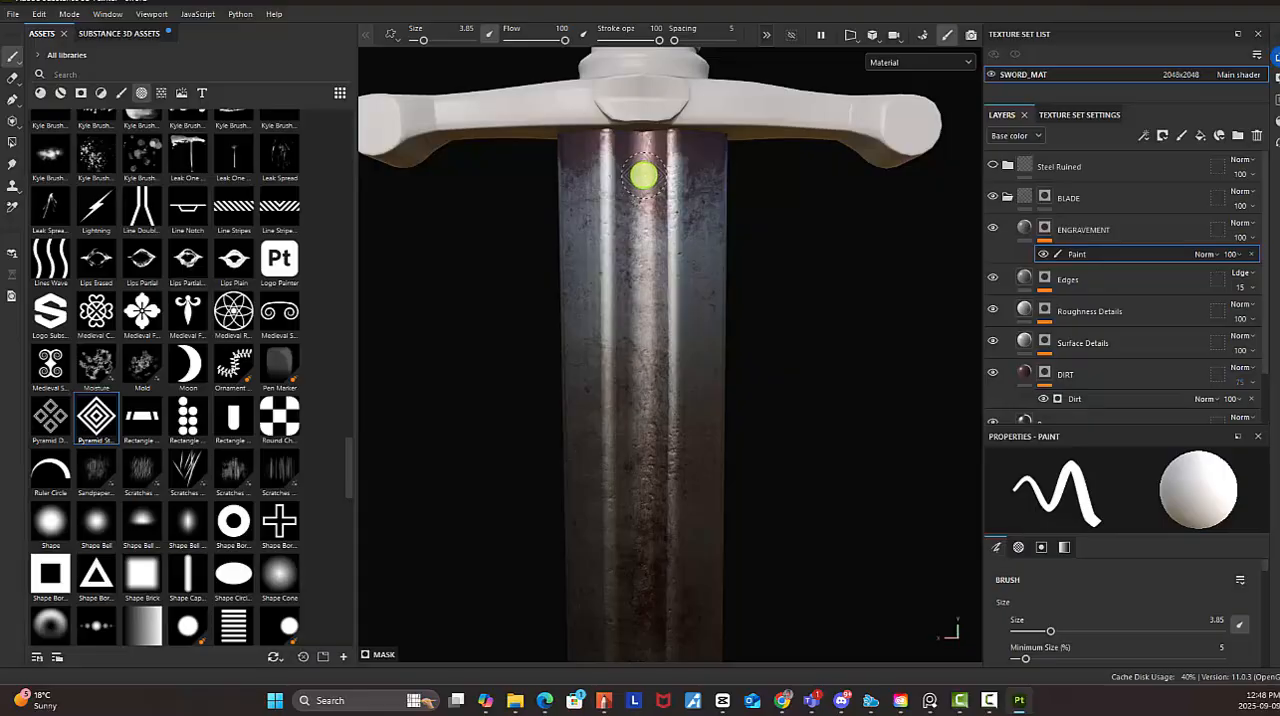
click(642, 177)
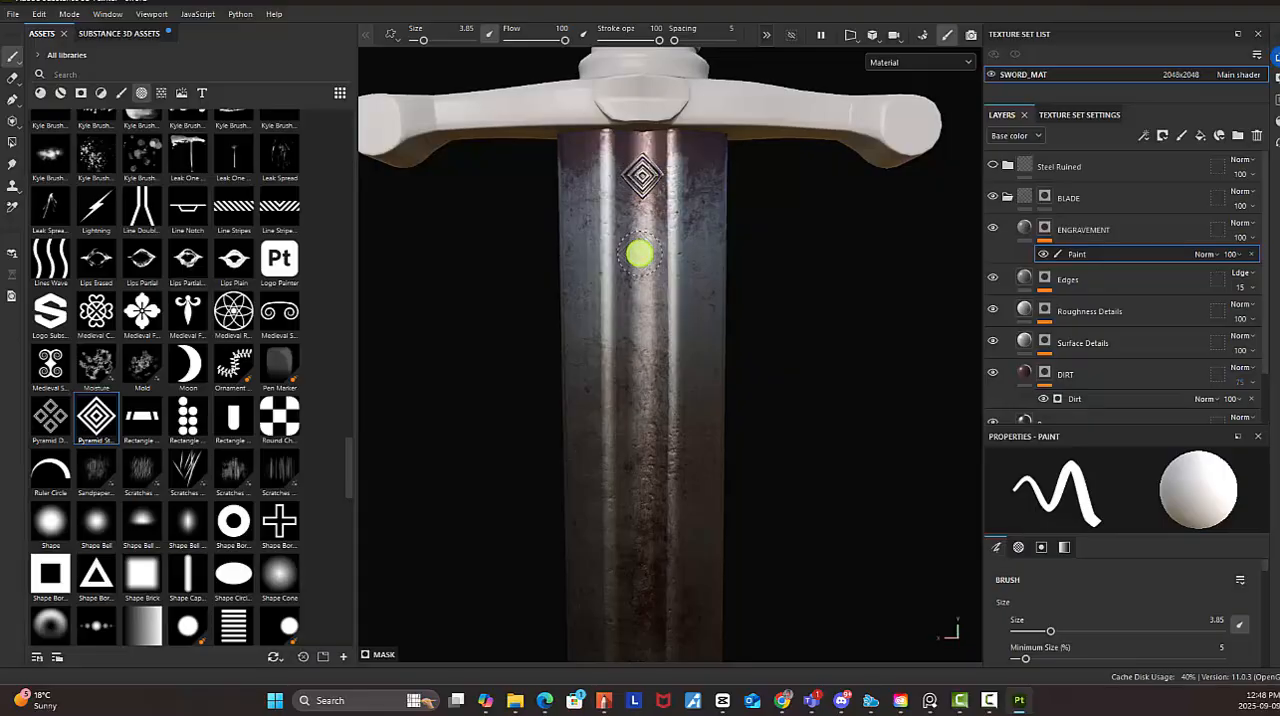
click(642, 221)
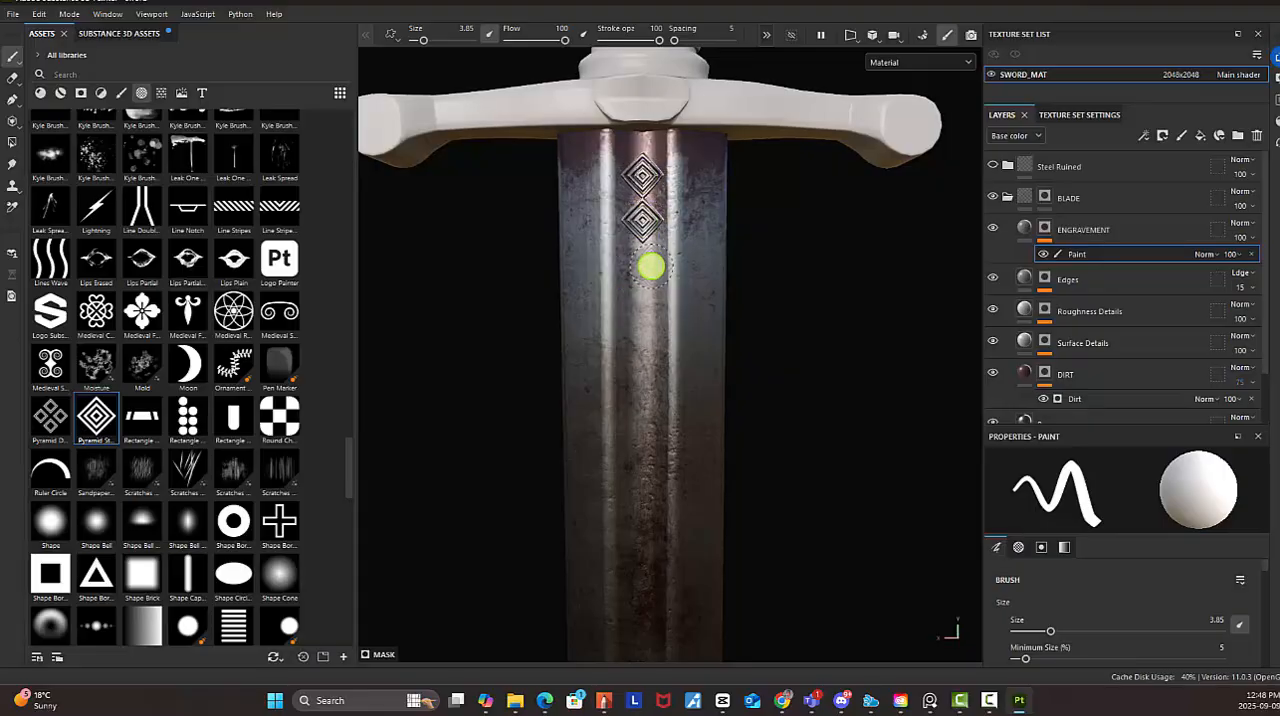
click(642, 268)
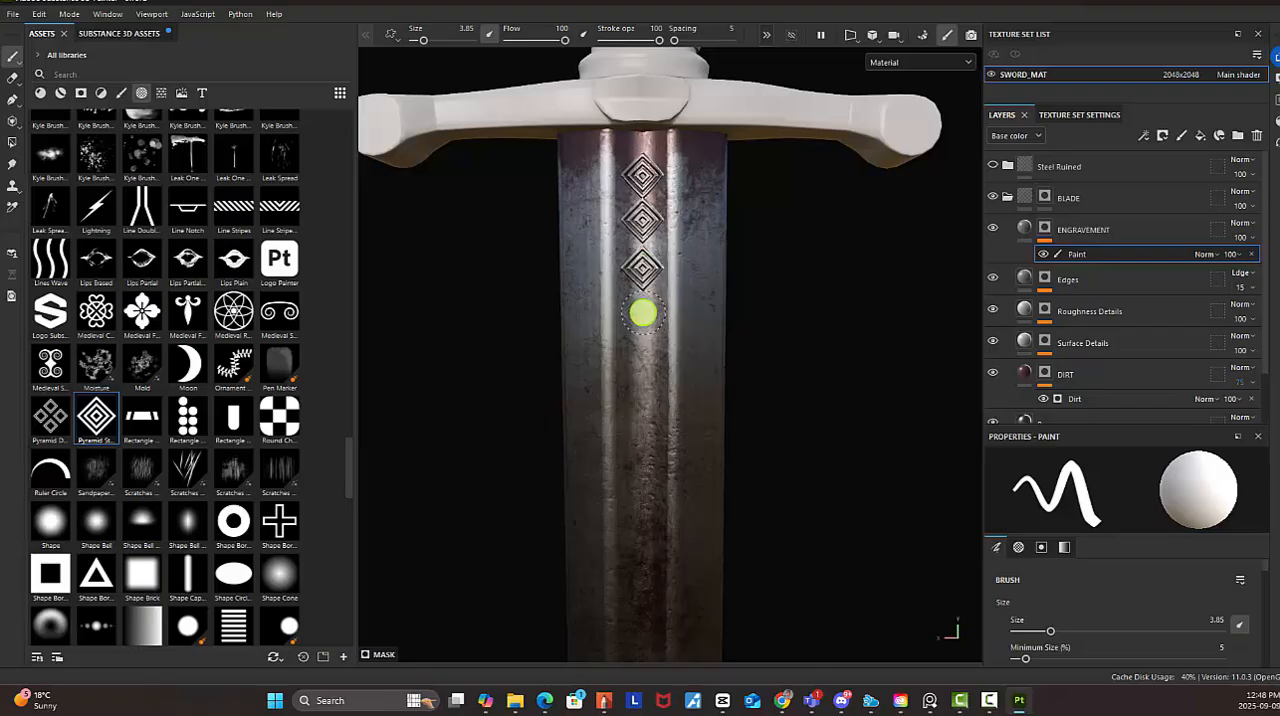
click(642, 314)
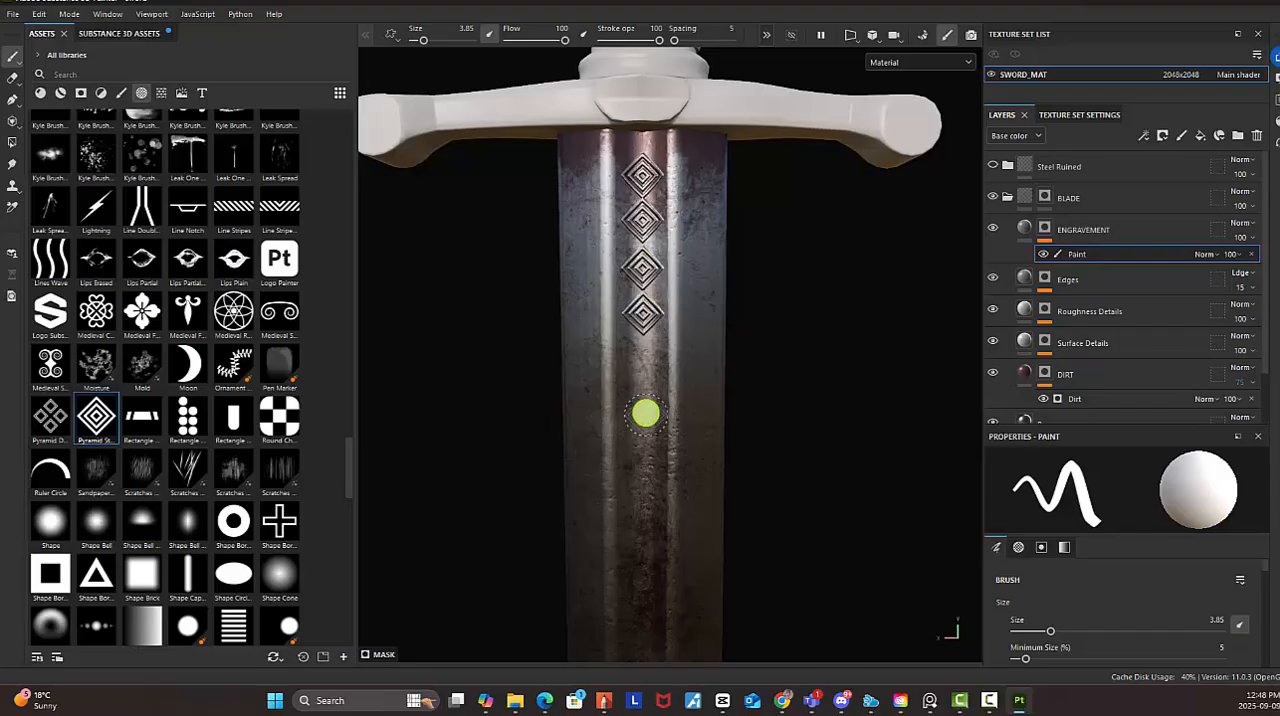
click(643, 361)
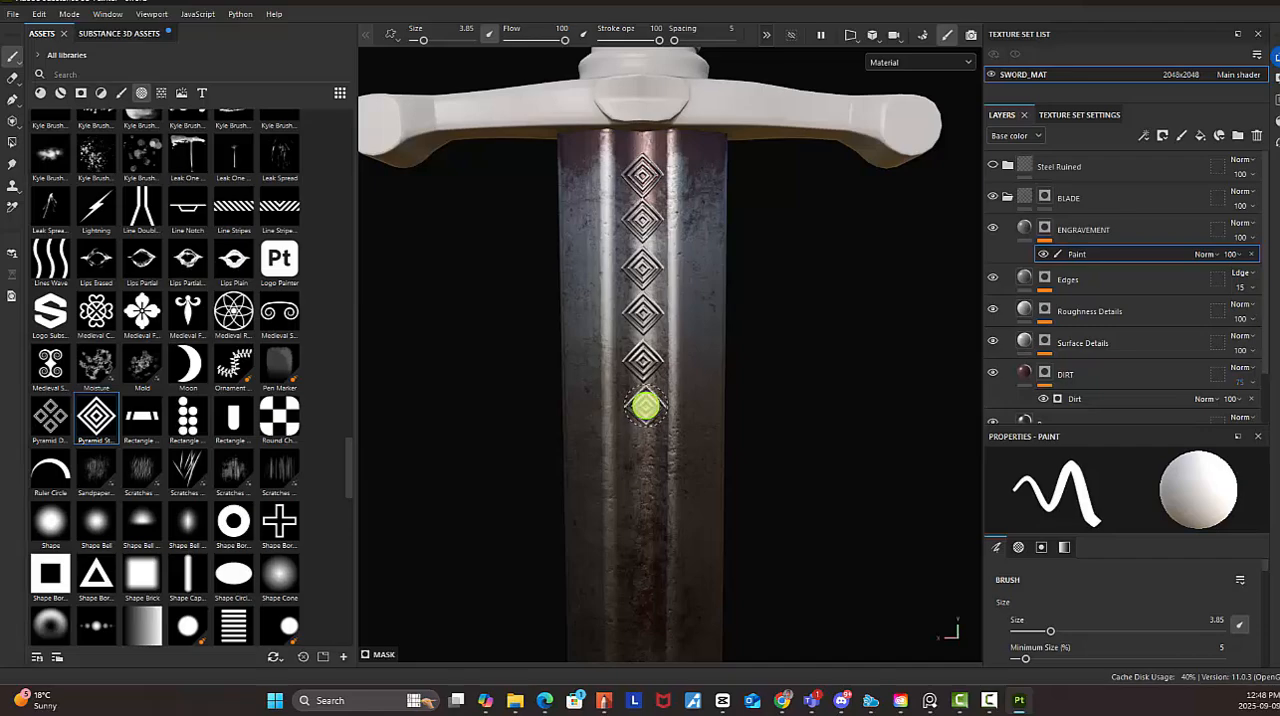
Extend the diamond row farther down the reverse centerline, checking its length against the front side's engraving
middle_drag(728, 443, 746, 274)
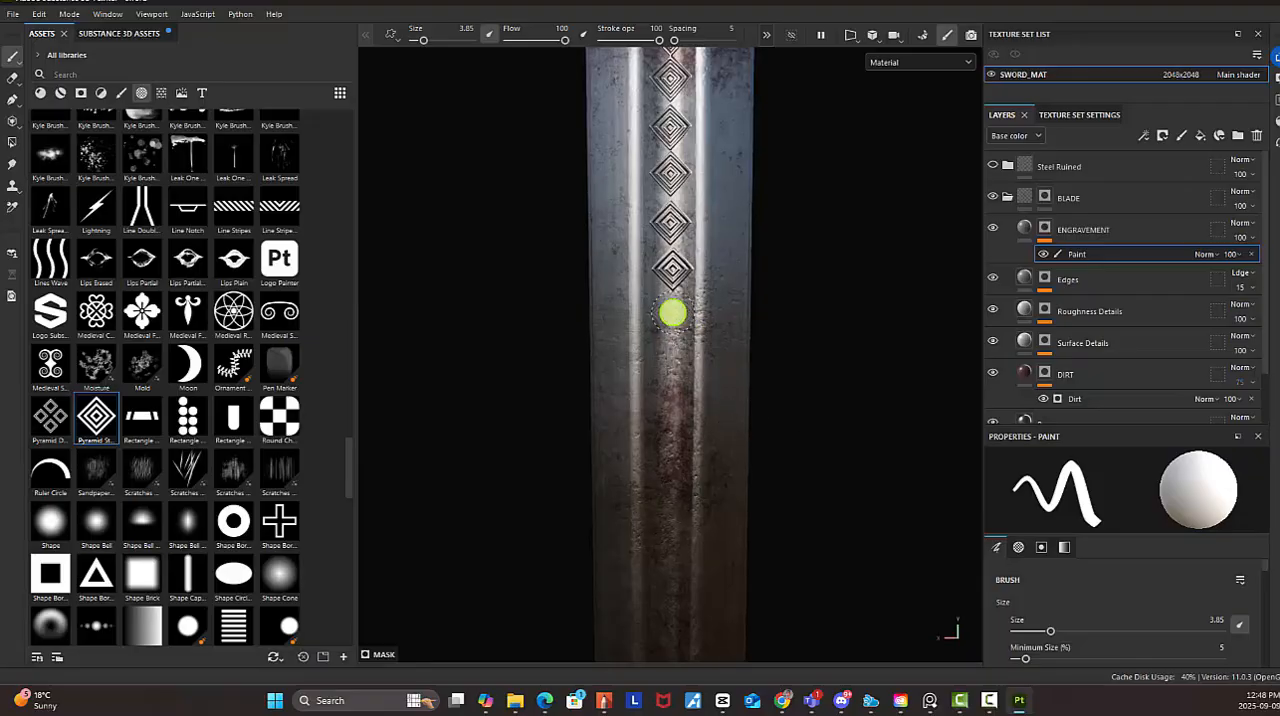
middle_drag(717, 409, 714, 311)
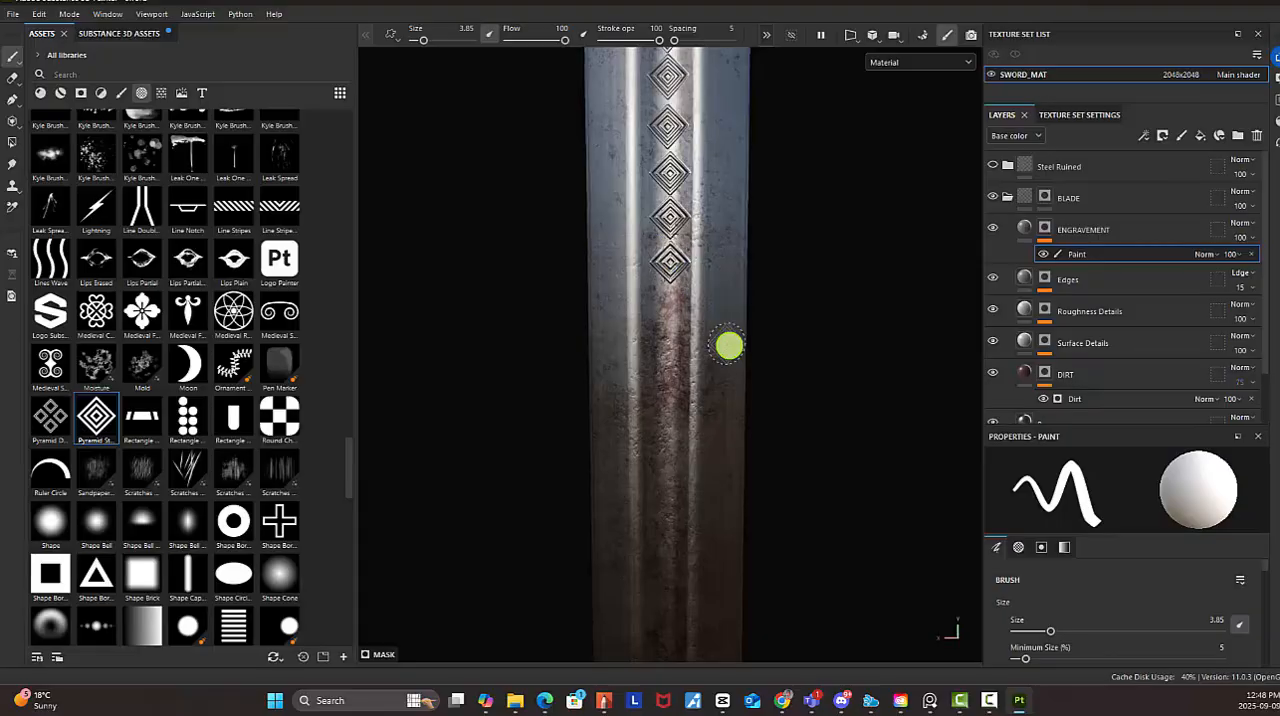
scroll(735, 348, down, 5)
alt+drag(492, 216, 483, 169)
alt+right_drag(774, 376, 903, 442)
alt+right_drag(706, 320, 770, 375)
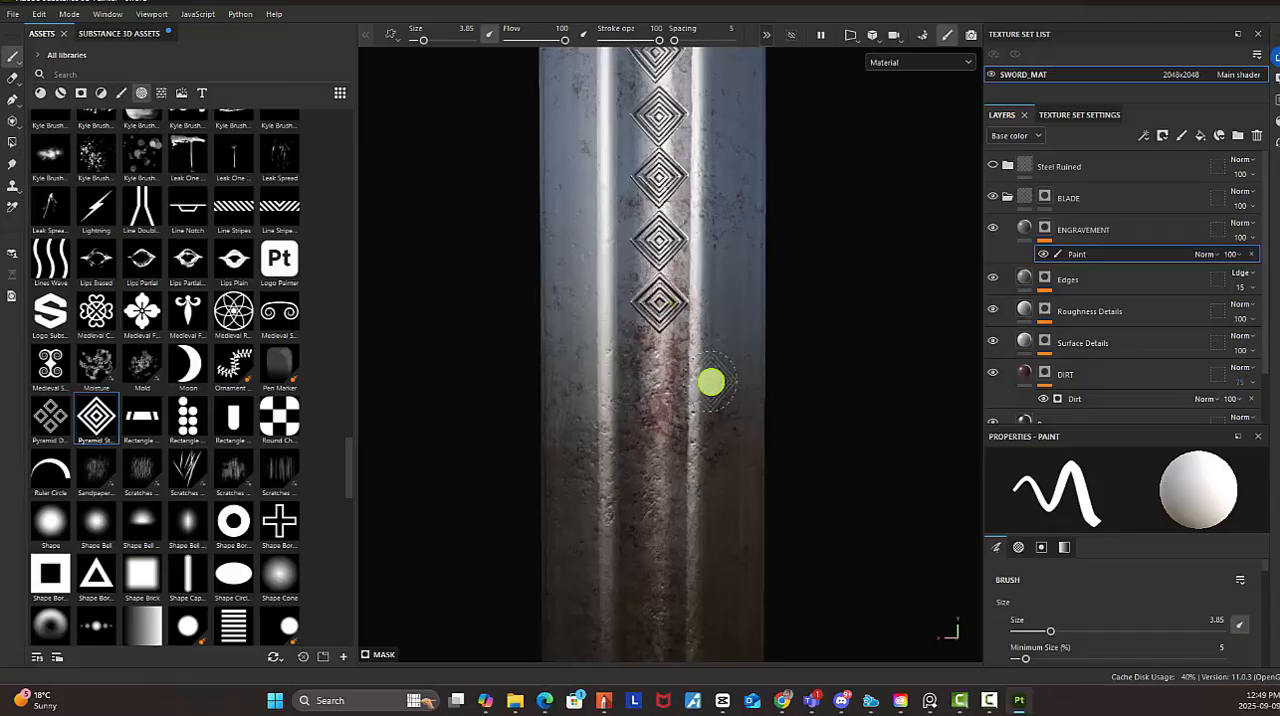
alt+right_drag(861, 399, 553, 262)
alt+drag(553, 262, 604, 300)
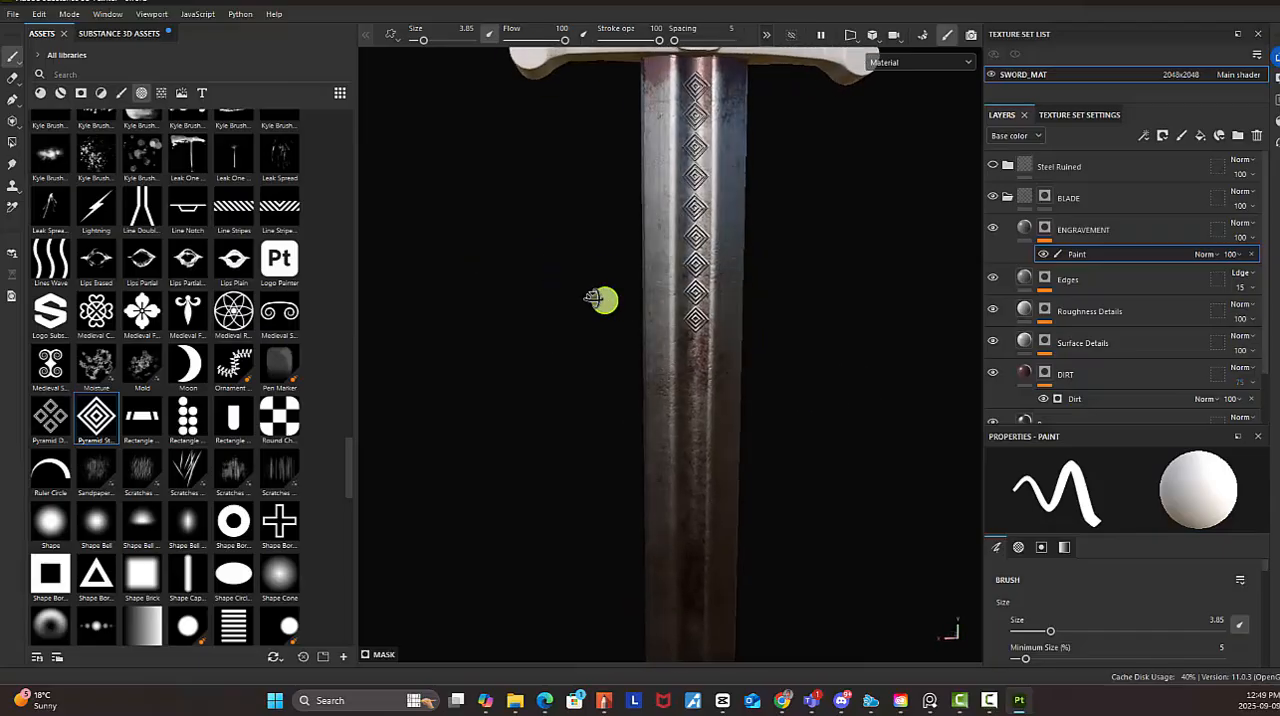
alt+right_drag(862, 344, 609, 234)
alt+middle_drag(693, 237, 703, 188)
alt+right_drag(770, 315, 966, 443)
alt+right_drag(770, 340, 943, 418)
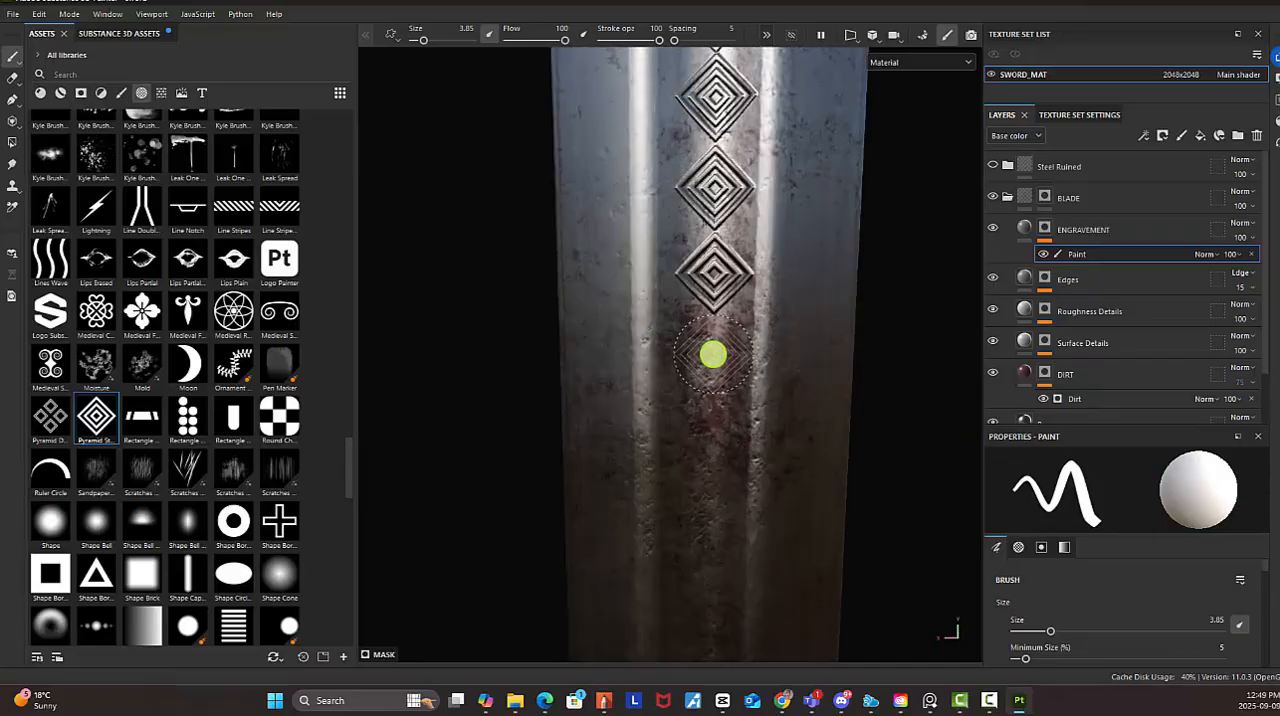
click(713, 354)
Review the diamond engraving on both sides of the whole sword for matching length and appearance
alt+right_drag(833, 407, 695, 293)
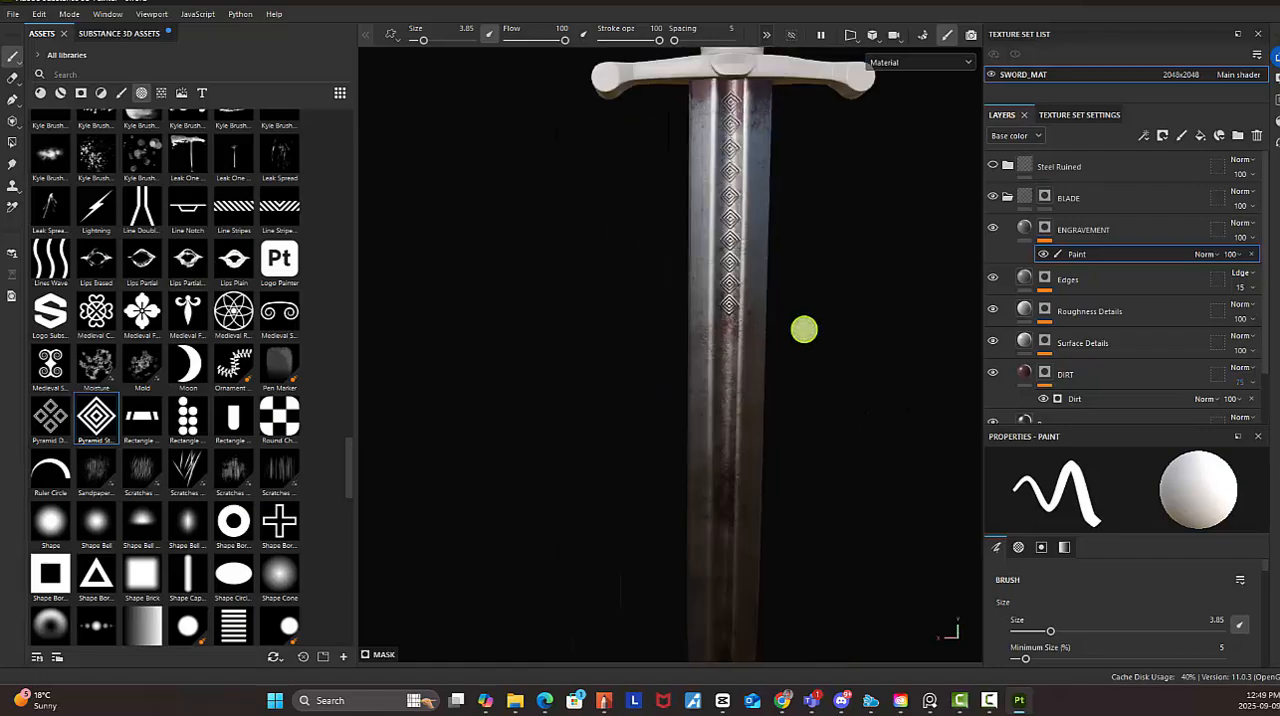
alt+drag(804, 329, 777, 329)
mouse_move(695, 292)
alt+mouse_down()
mouse_move(603, 234)
mouse_move(666, 294)
mouse_move(1080, 294)
mouse_move(743, 280)
mouse_move(726, 171)
mouse_move(674, 180)
mouse_move(690, 230)
alt+mouse_up()
shift+right_drag(921, 318, 707, 307)
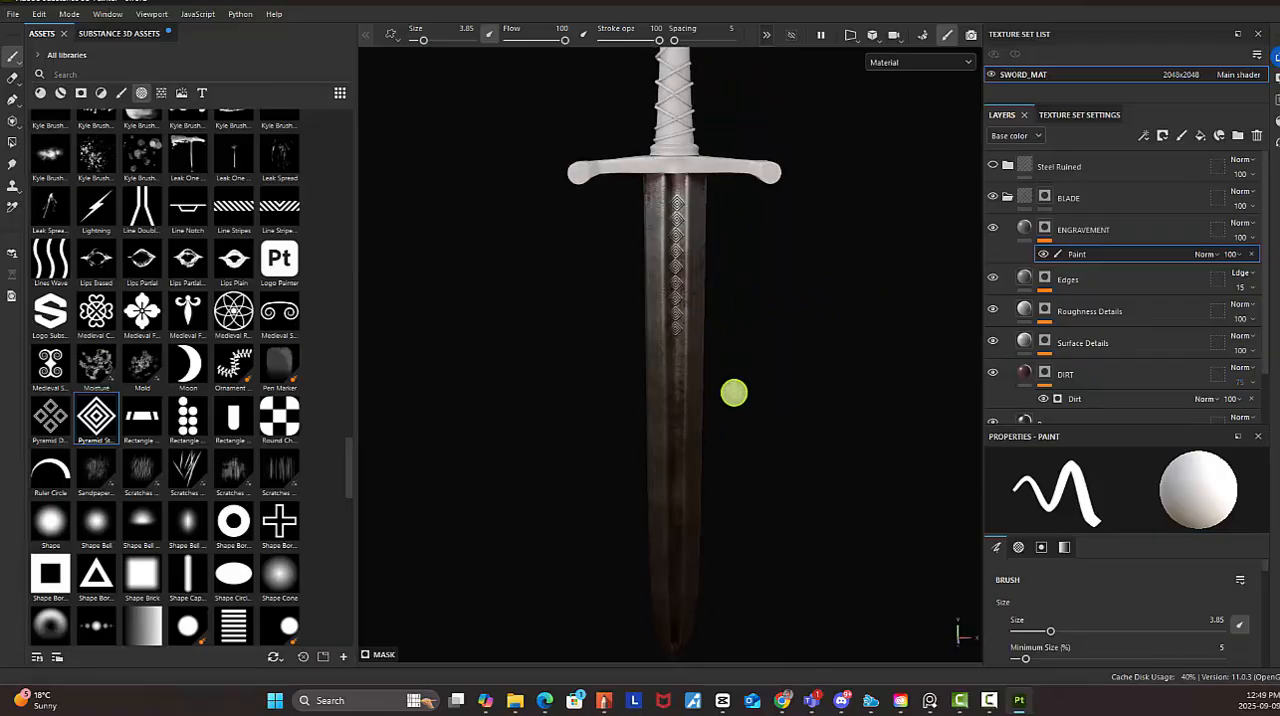
shift+right_drag(734, 393, 549, 278)
alt+right_drag(731, 311, 791, 340)
alt+middle_drag(791, 340, 783, 318)
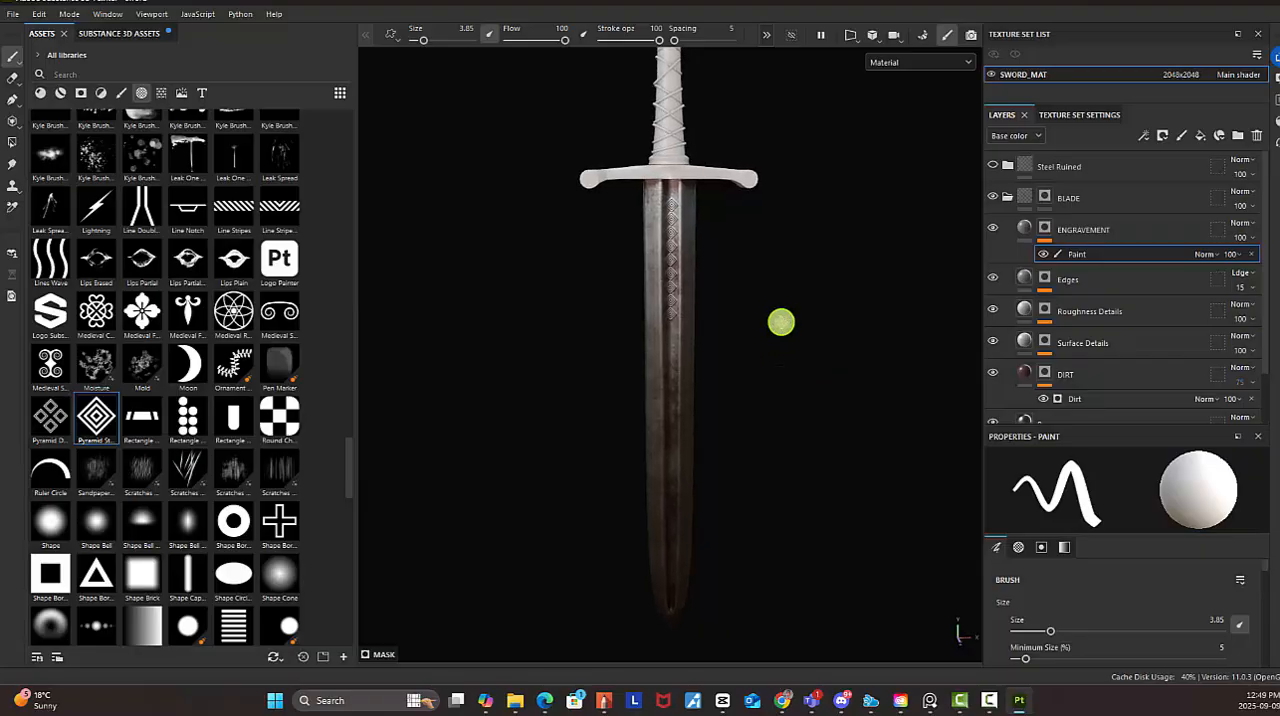
Rename the ENGRAVEMENT mask's paint effect as Pattern and add a new paint effect to the same mask
double_click(1076, 256)
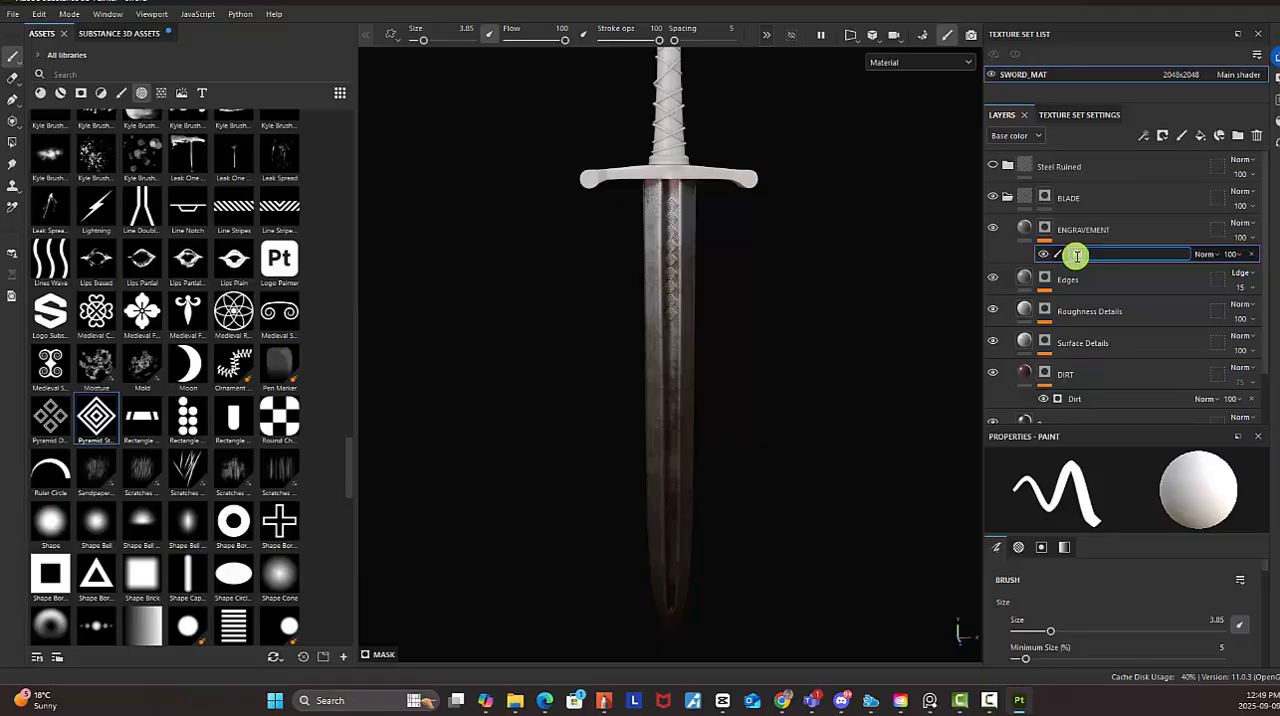
key(Return)
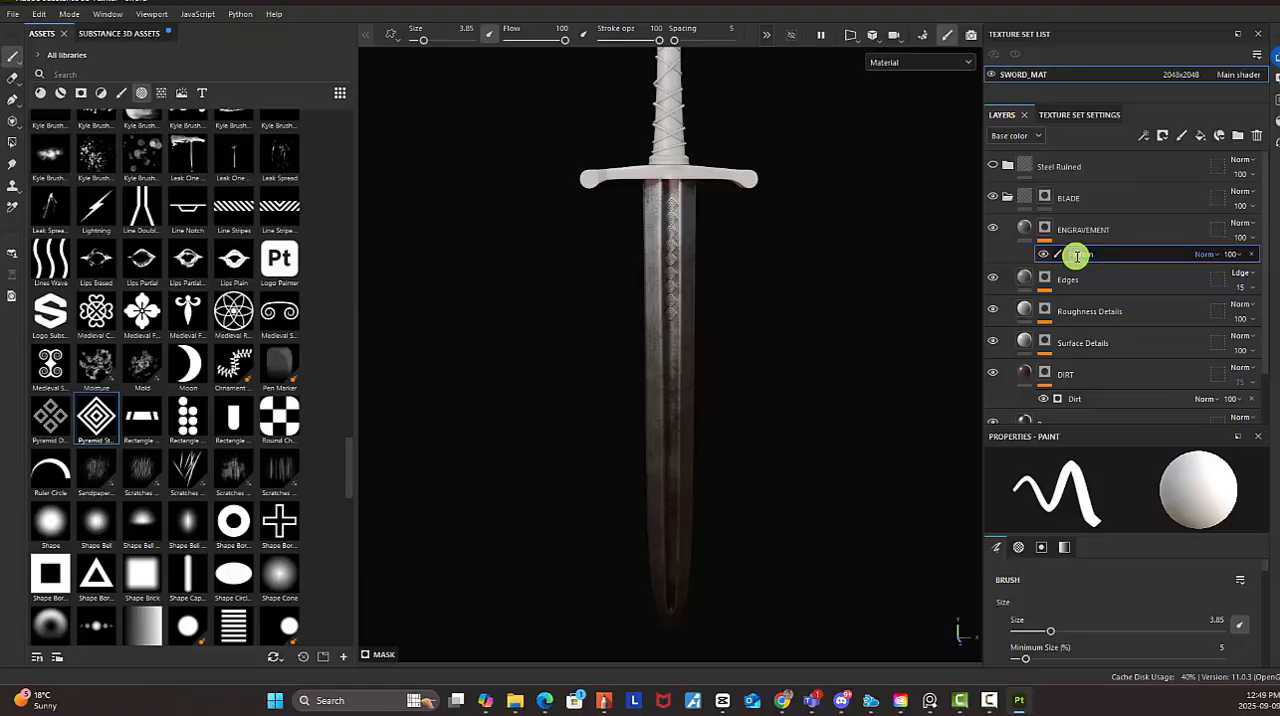
click(1046, 231)
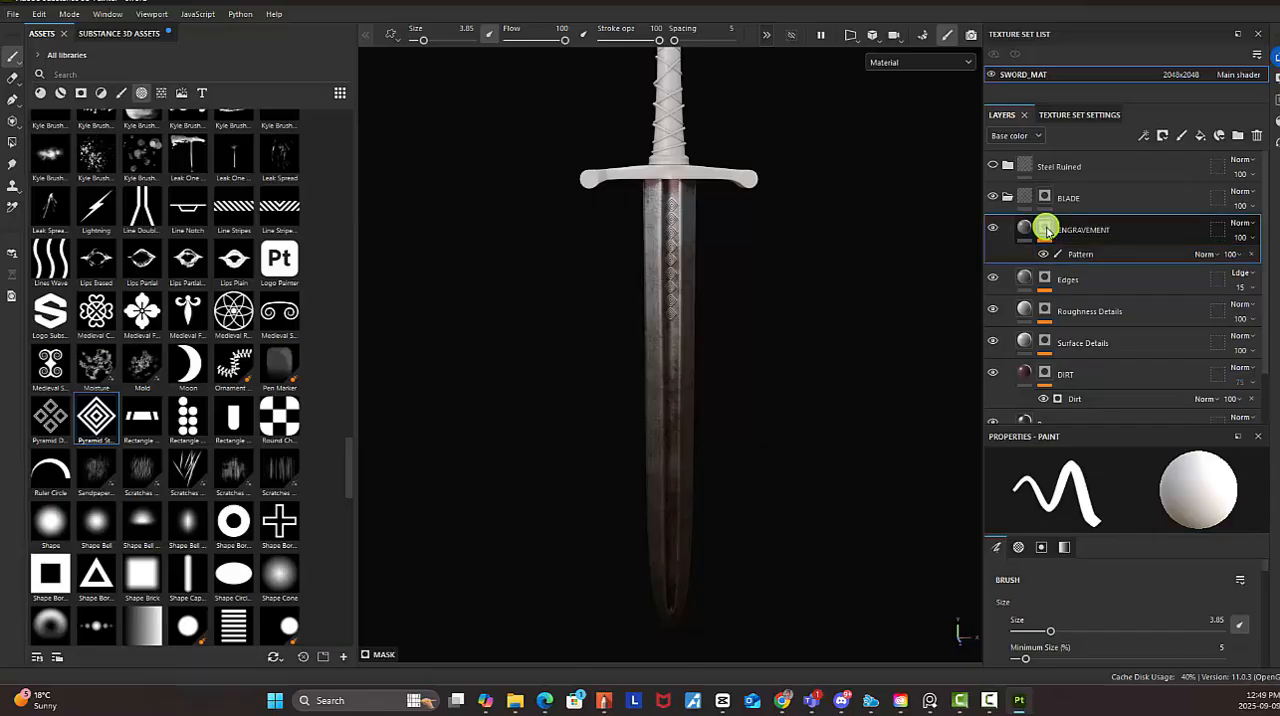
right_click(1046, 231)
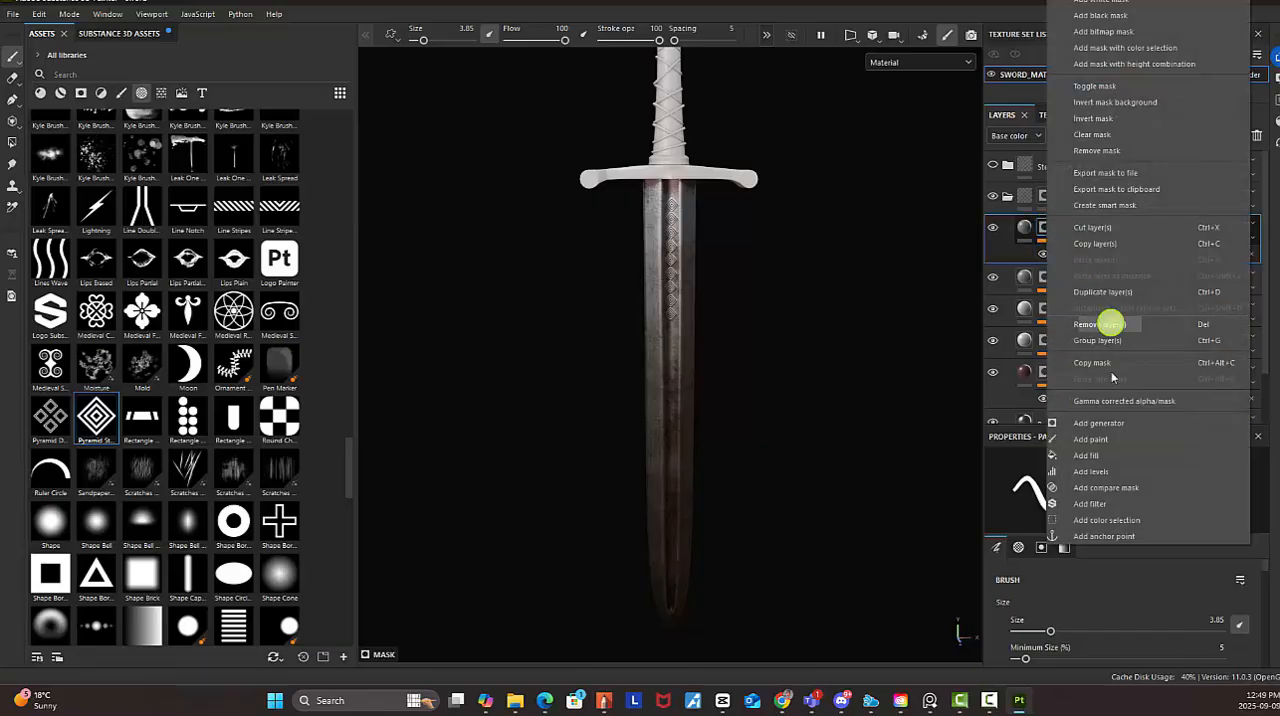
click(1092, 440)
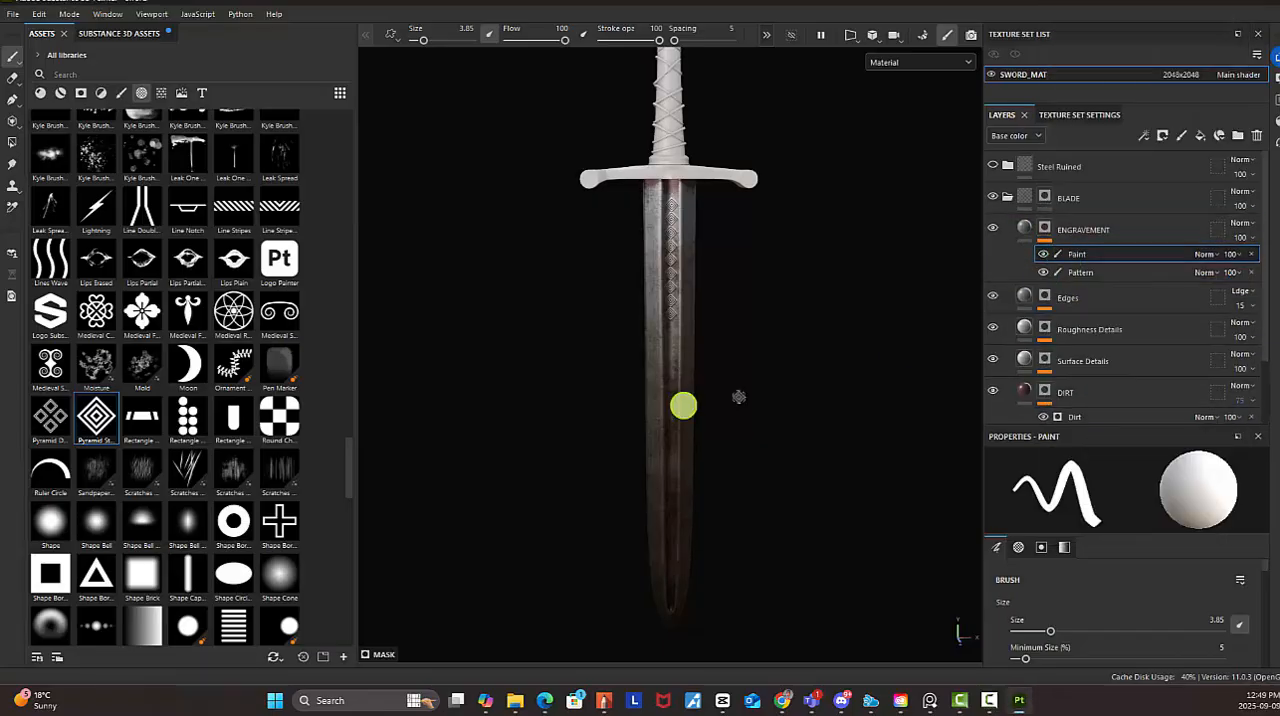
Browse the brush library and choose the branching, crack-like Kyle's Concept brush for the new paint effect
click(120, 92)
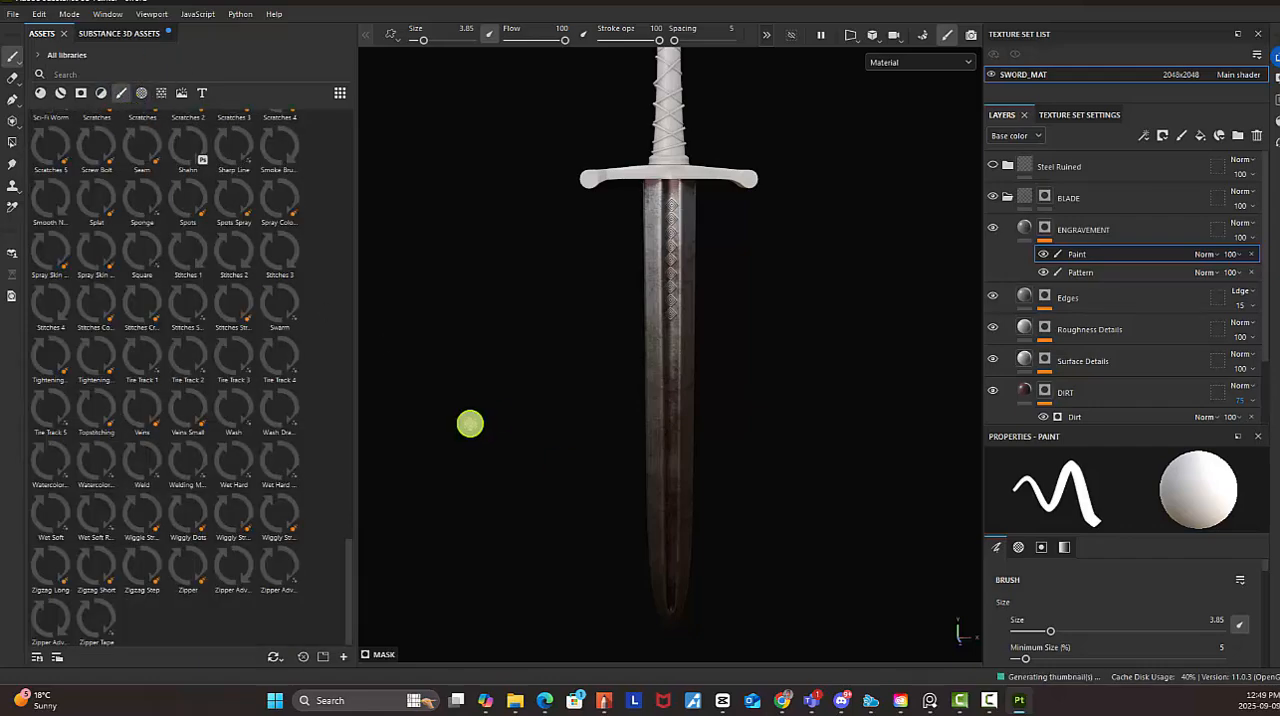
mouse_move(290, 300)
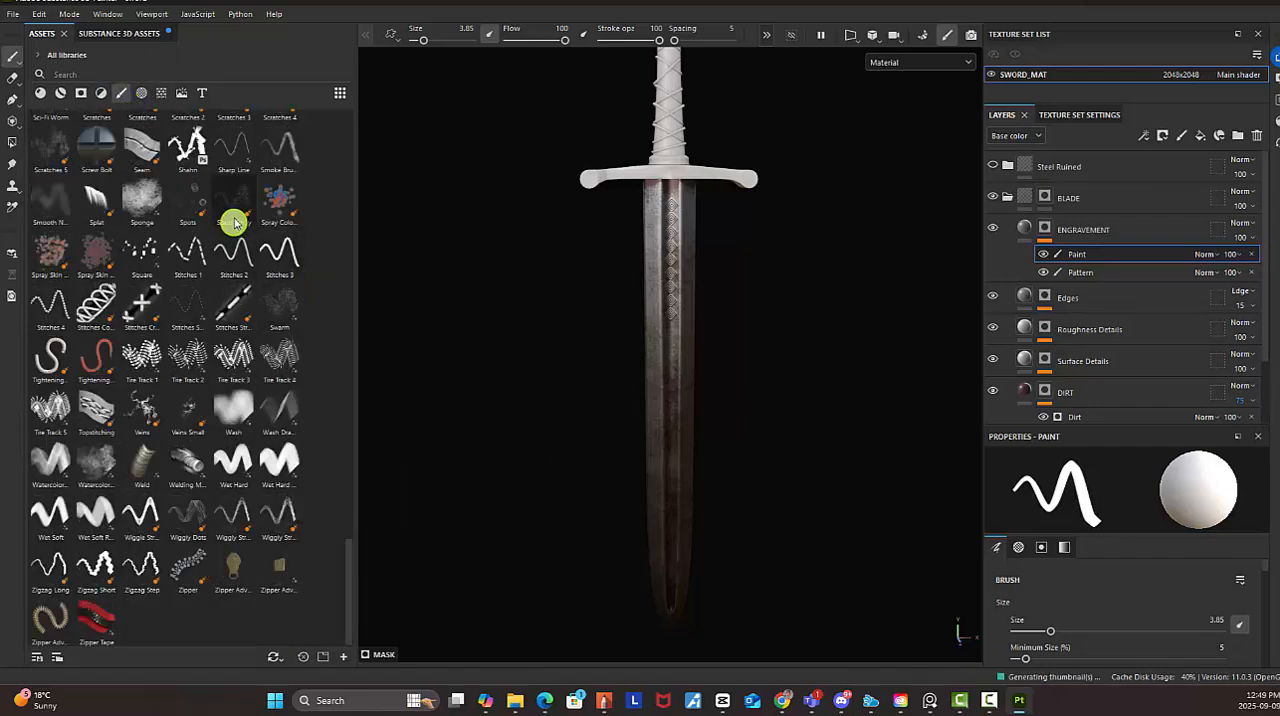
mouse_move(231, 206)
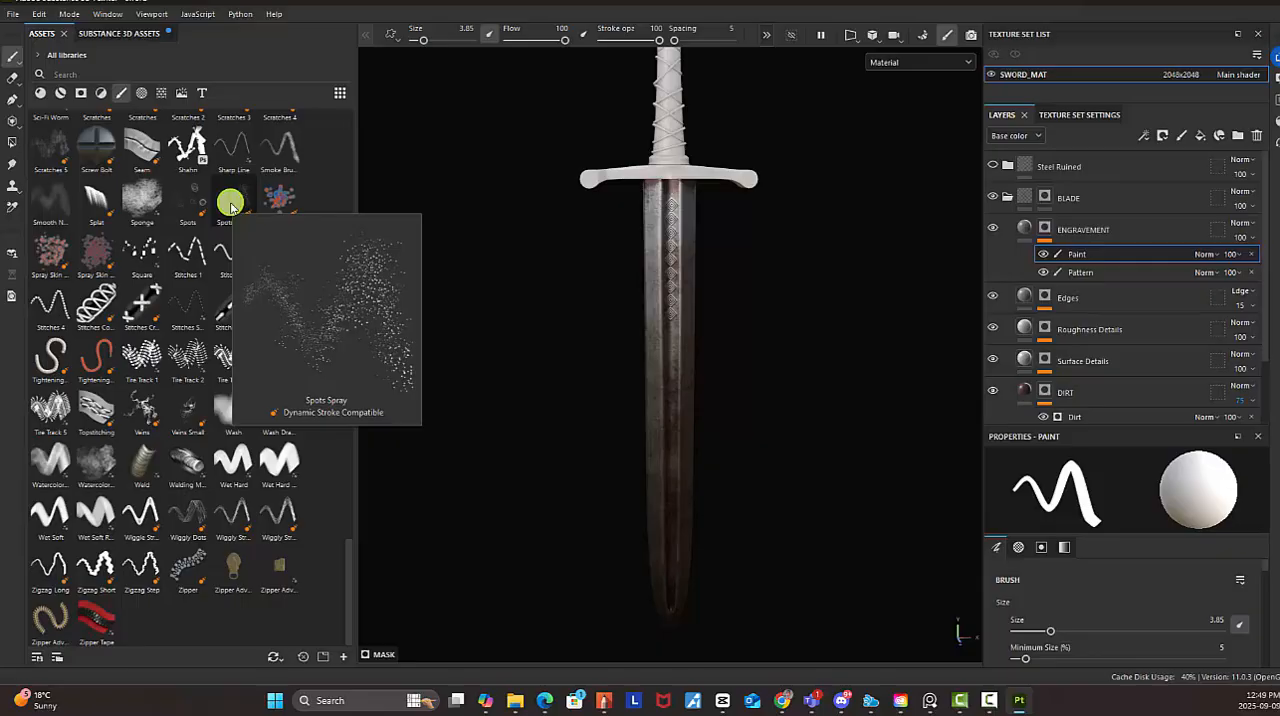
scroll(178, 465, up, 10)
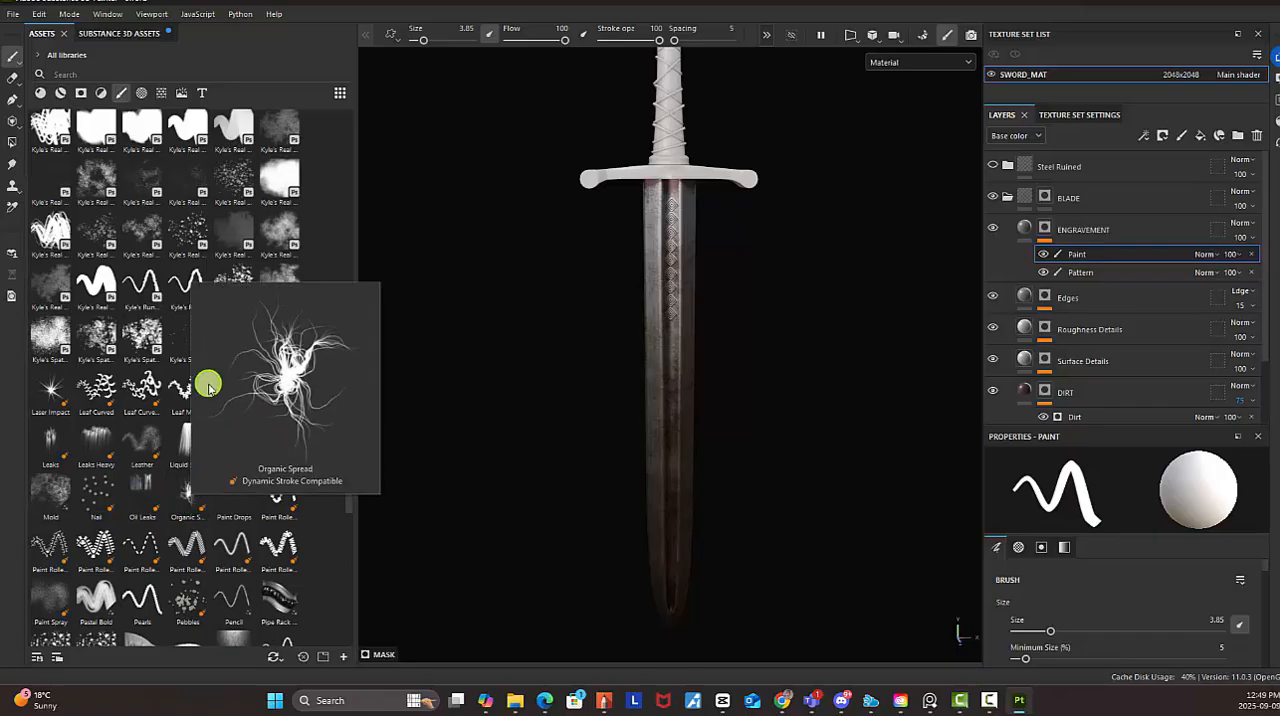
mouse_move(193, 346)
scroll(175, 350, up, 6)
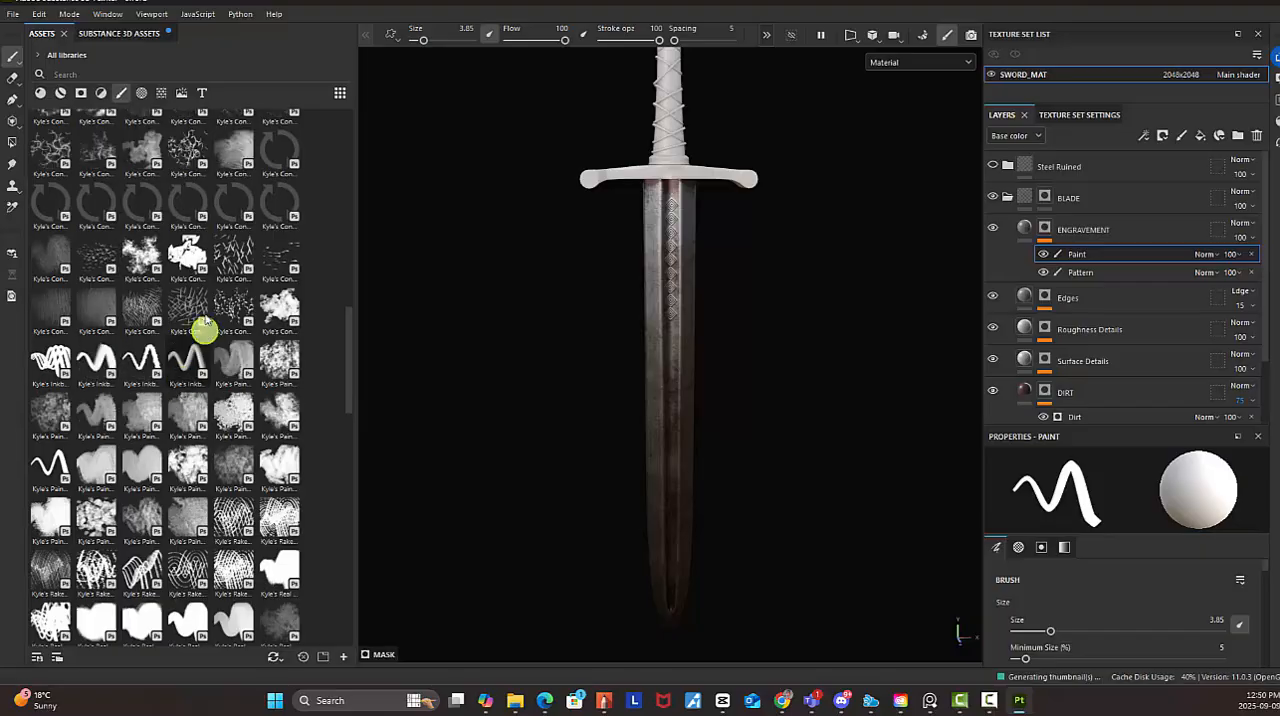
mouse_move(192, 300)
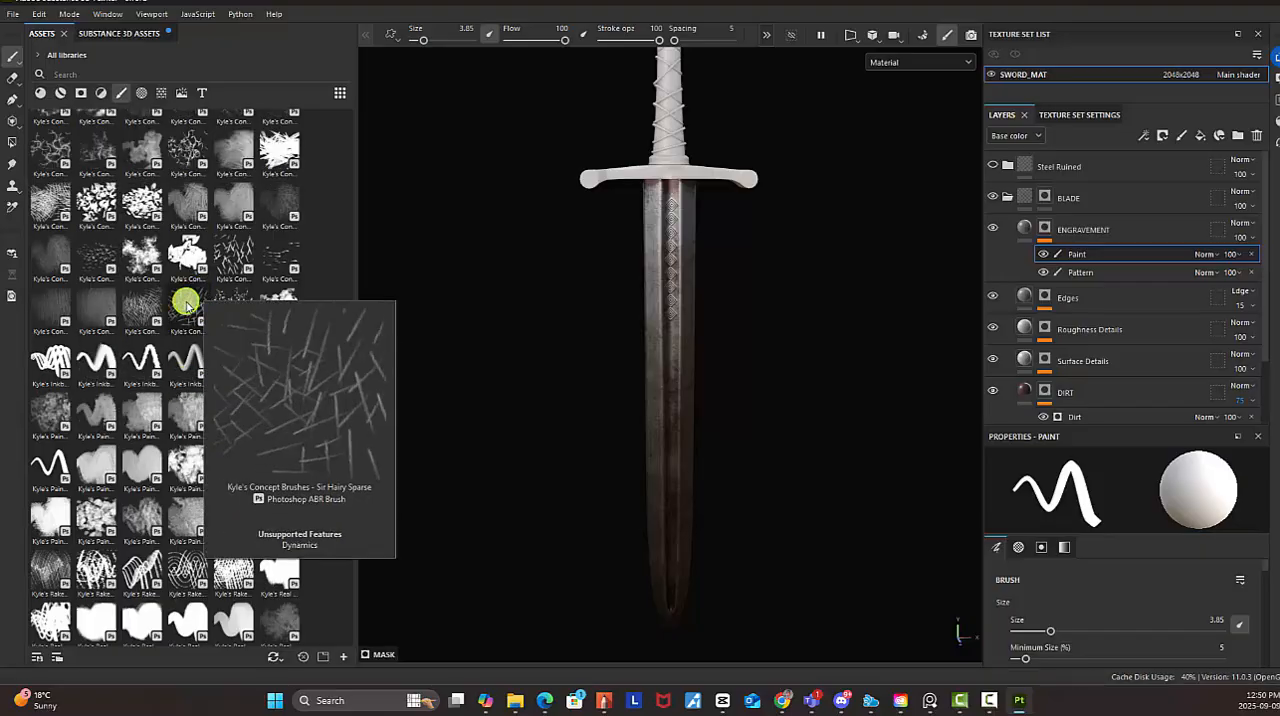
click(47, 155)
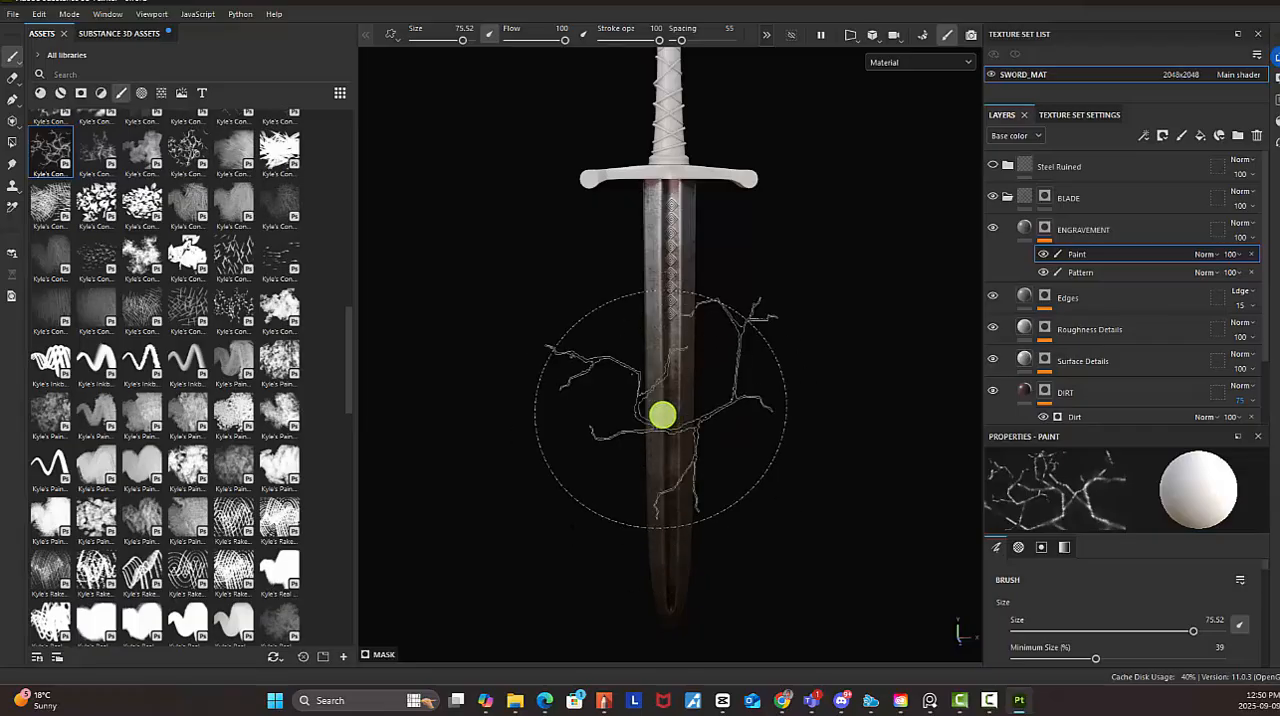
Reduce the branching brush's size to 7.22 to suit the blade surface beside the diamond engraving
key(bracketleft)
key(bracketleft)
key(bracketleft)
key(bracketleft)
key(bracketleft)
key(bracketleft)
key(bracketleft)
key(bracketleft)
key(bracketleft)
key(bracketleft)
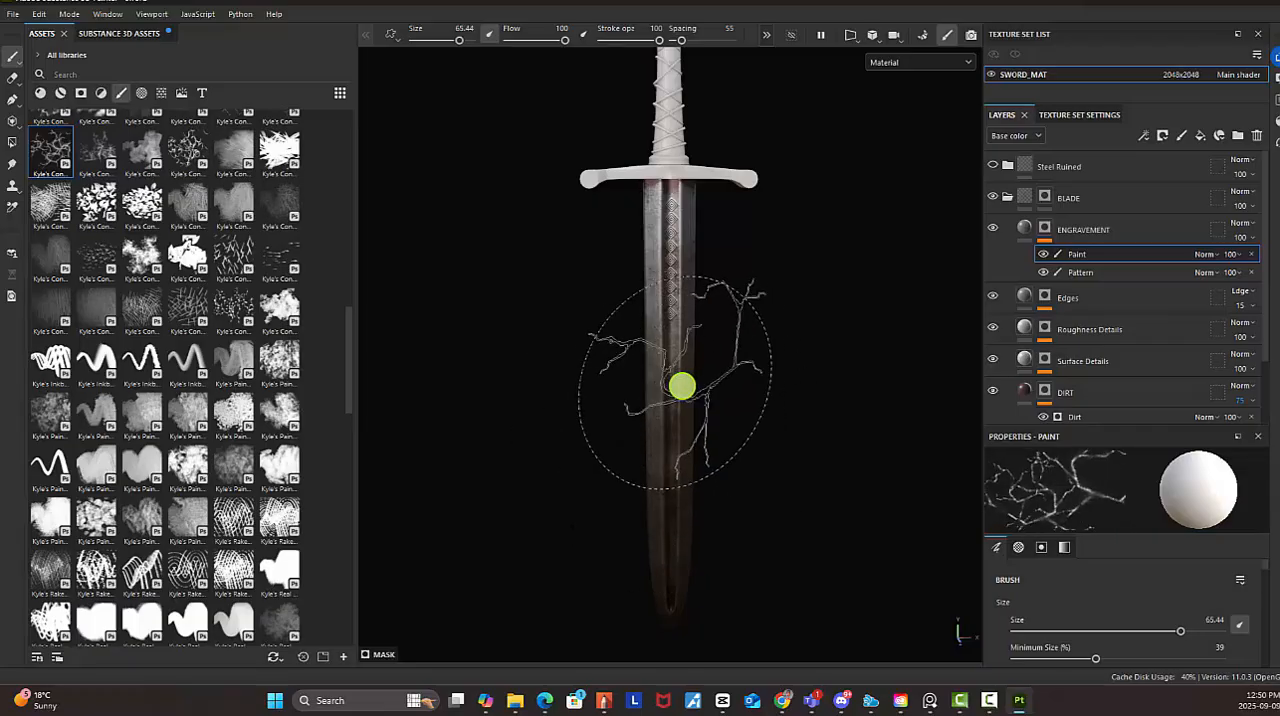
key(bracketleft)
key(bracketleft)
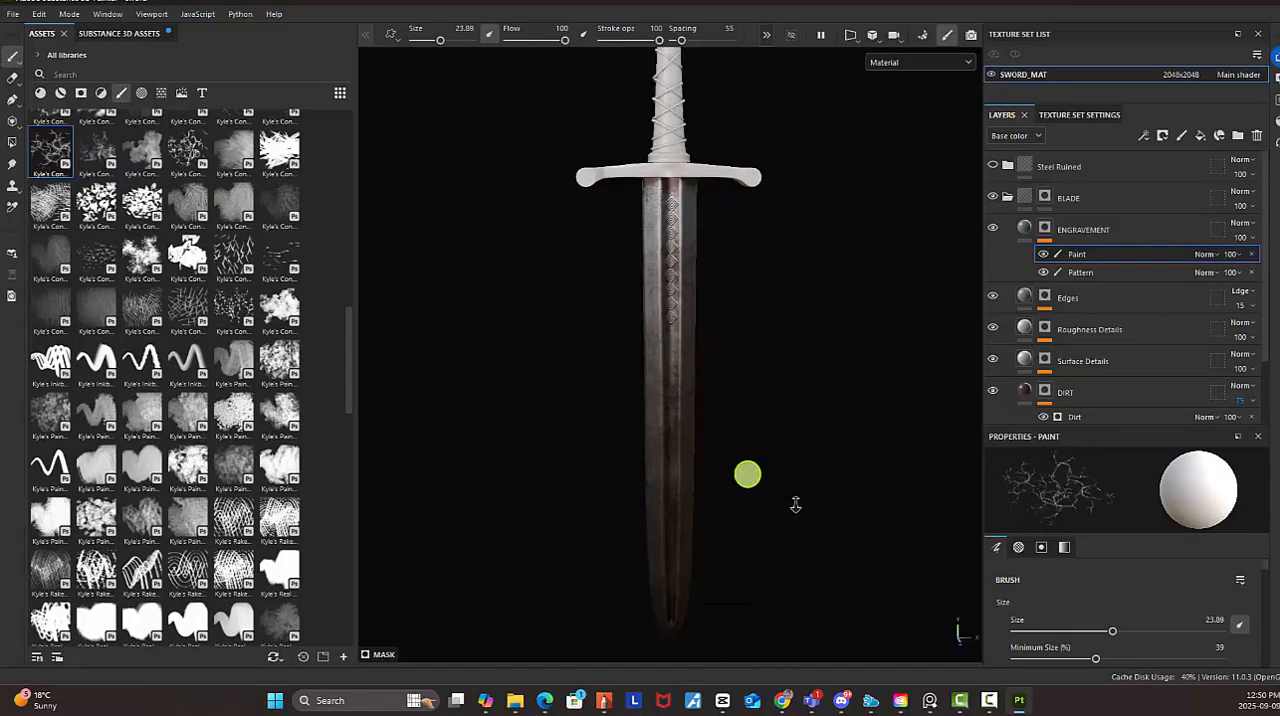
scroll(749, 474, up, 5)
scroll(697, 362, up, 5)
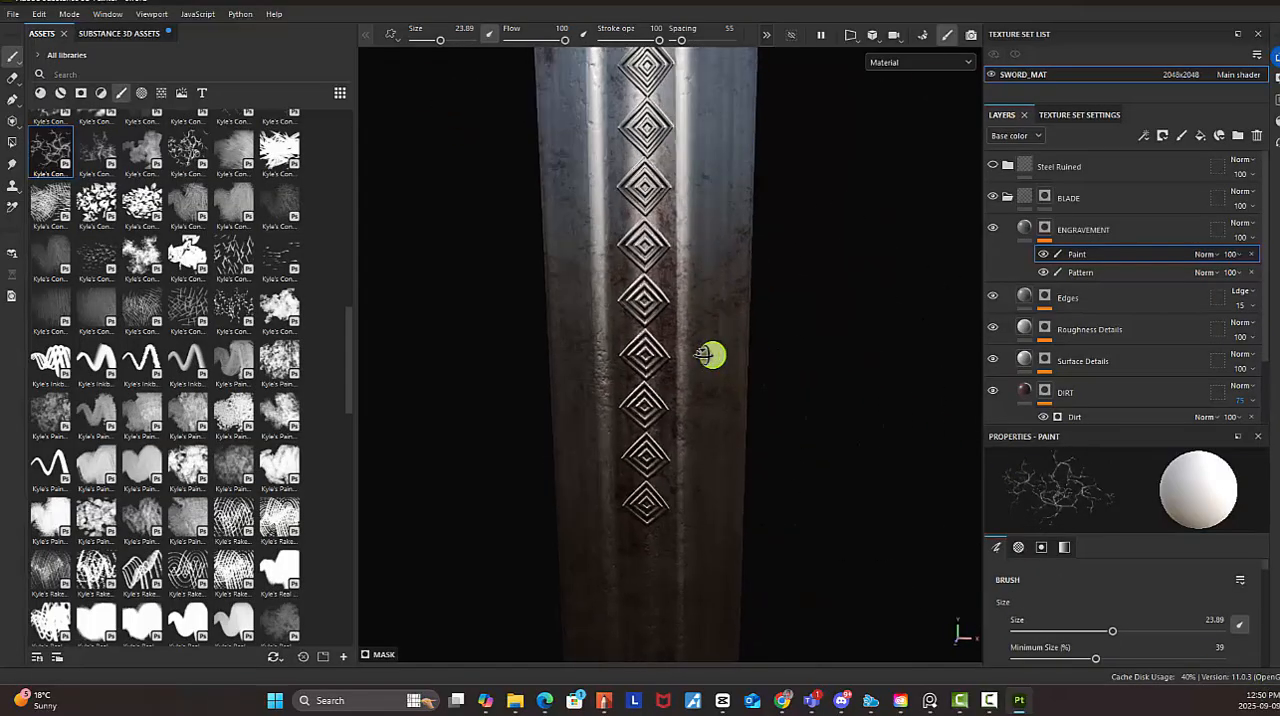
alt+drag(738, 408, 364, 336)
mouse_move(838, 388)
alt+mouse_down()
mouse_move(800, 388)
mouse_move(800, 348)
alt+mouse_up()
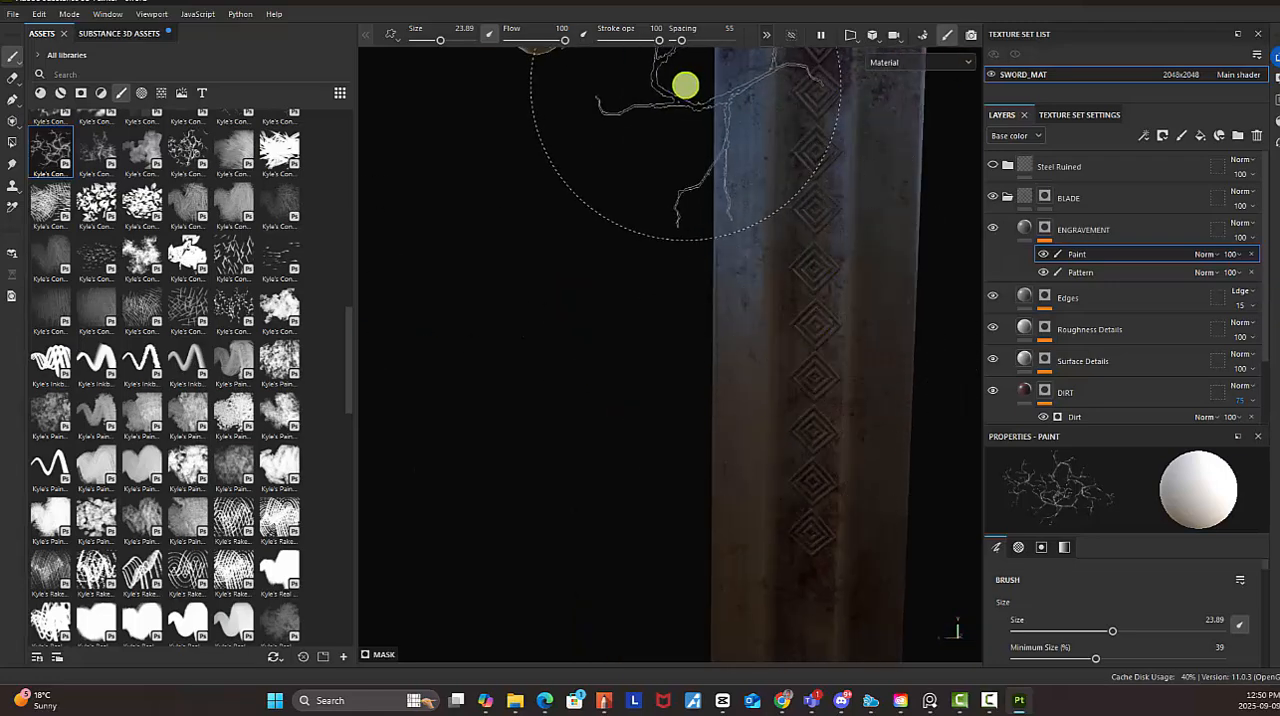
alt+drag(760, 388, 925, 370)
alt+drag(726, 320, 860, 308)
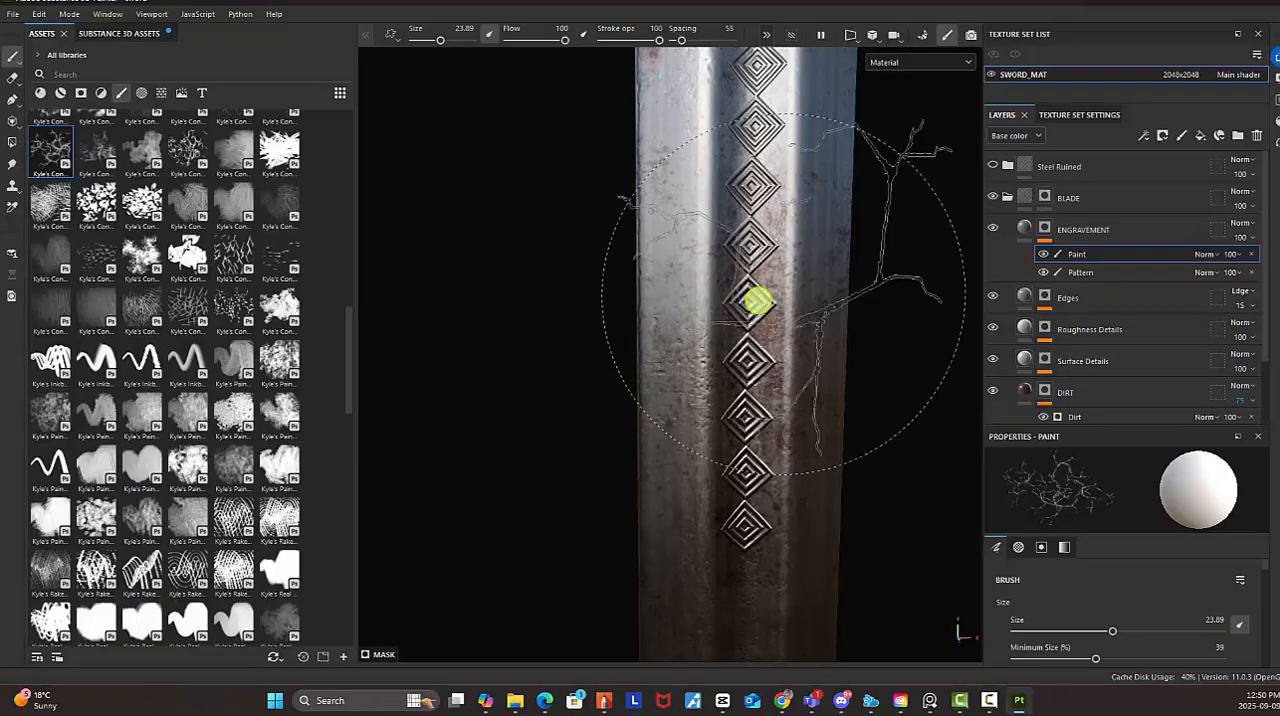
alt+drag(757, 300, 726, 306)
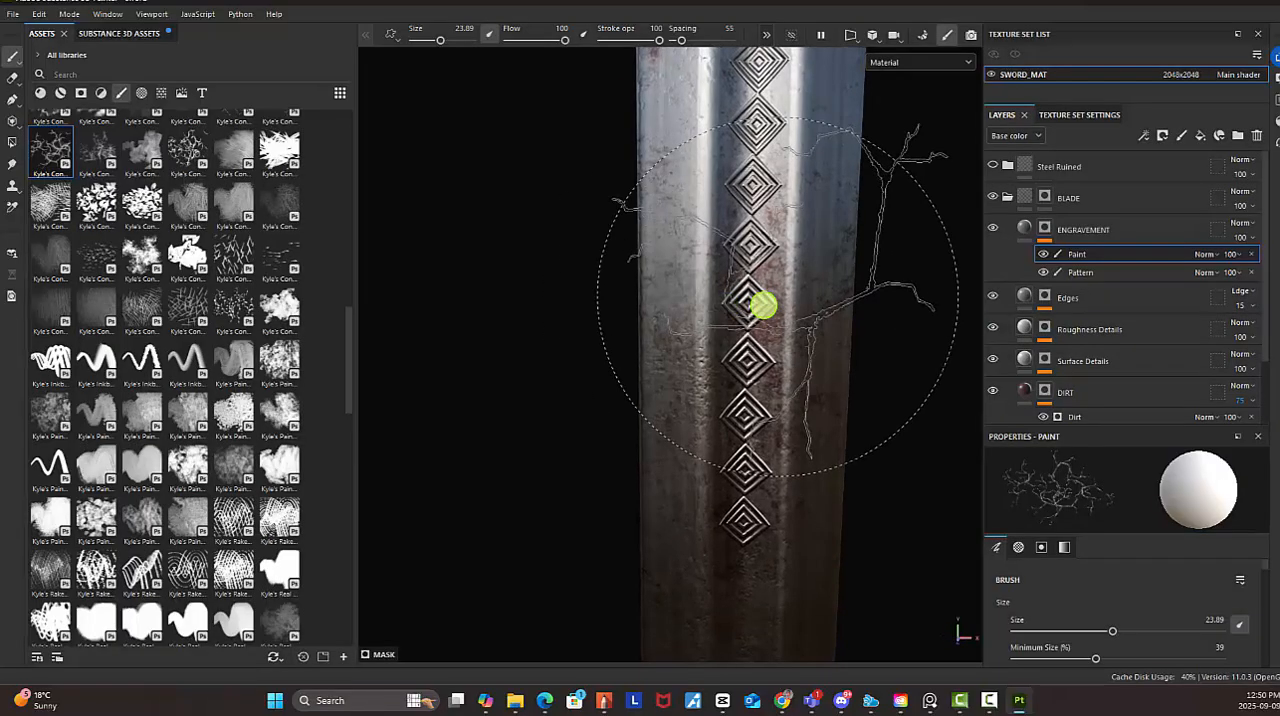
mouse_move(763, 306)
ctrl+right_down()
mouse_move(660, 334)
mouse_move(659, 357)
ctrl+right_up()
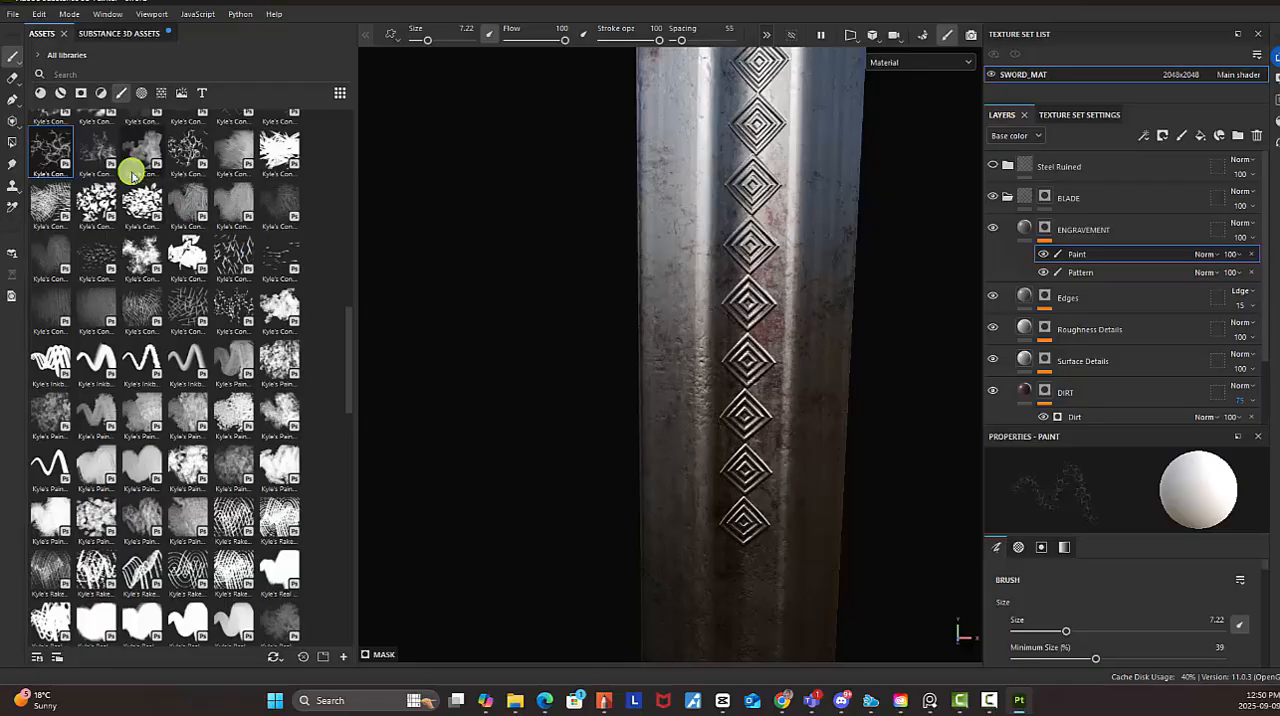
alt+drag(660, 343, 699, 327)
Invert the brush's mask value and restore it, and try the branching brush along the blade below the guard
key(x)
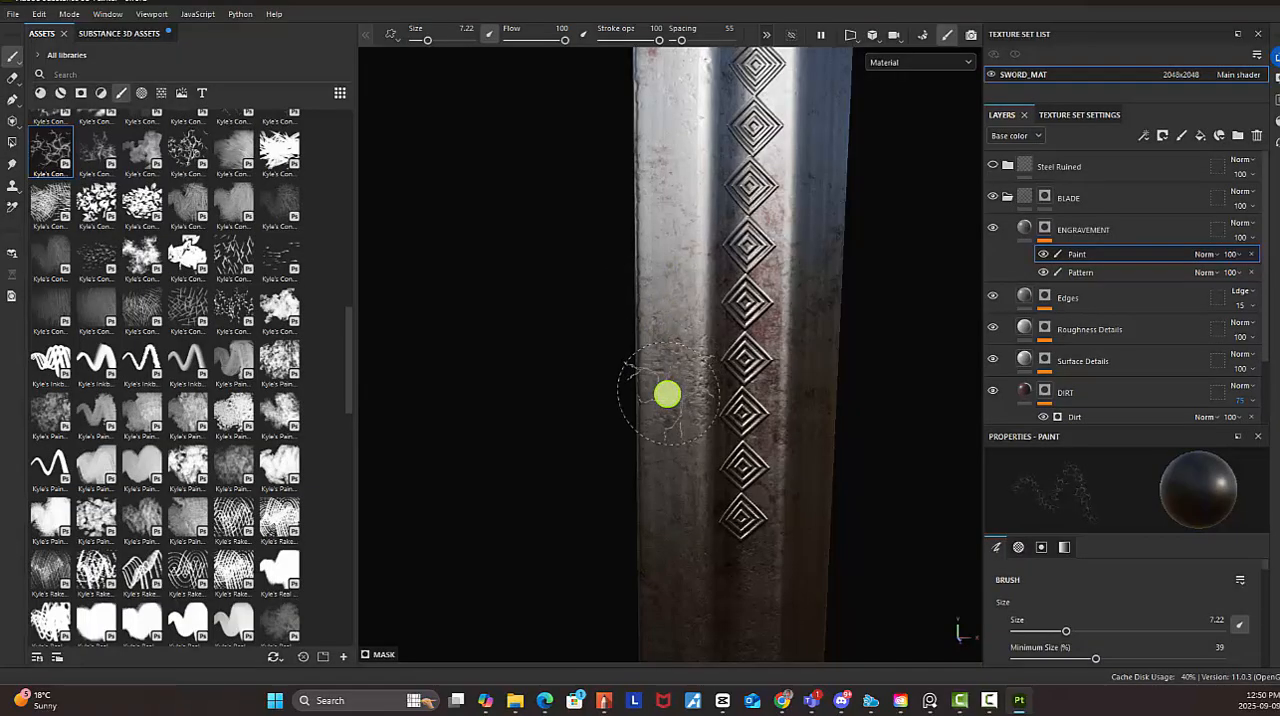
key(x)
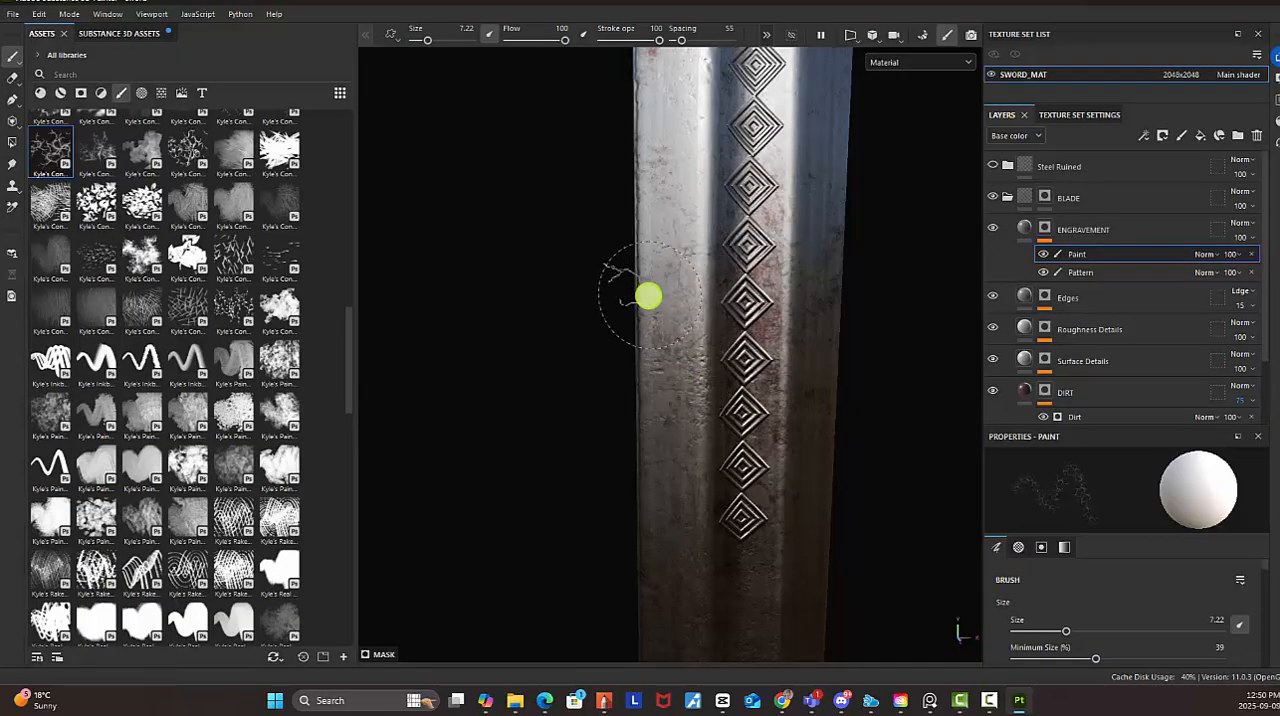
alt+drag(692, 230, 705, 204)
alt+middle_drag(705, 204, 671, 341)
alt+drag(671, 341, 674, 320)
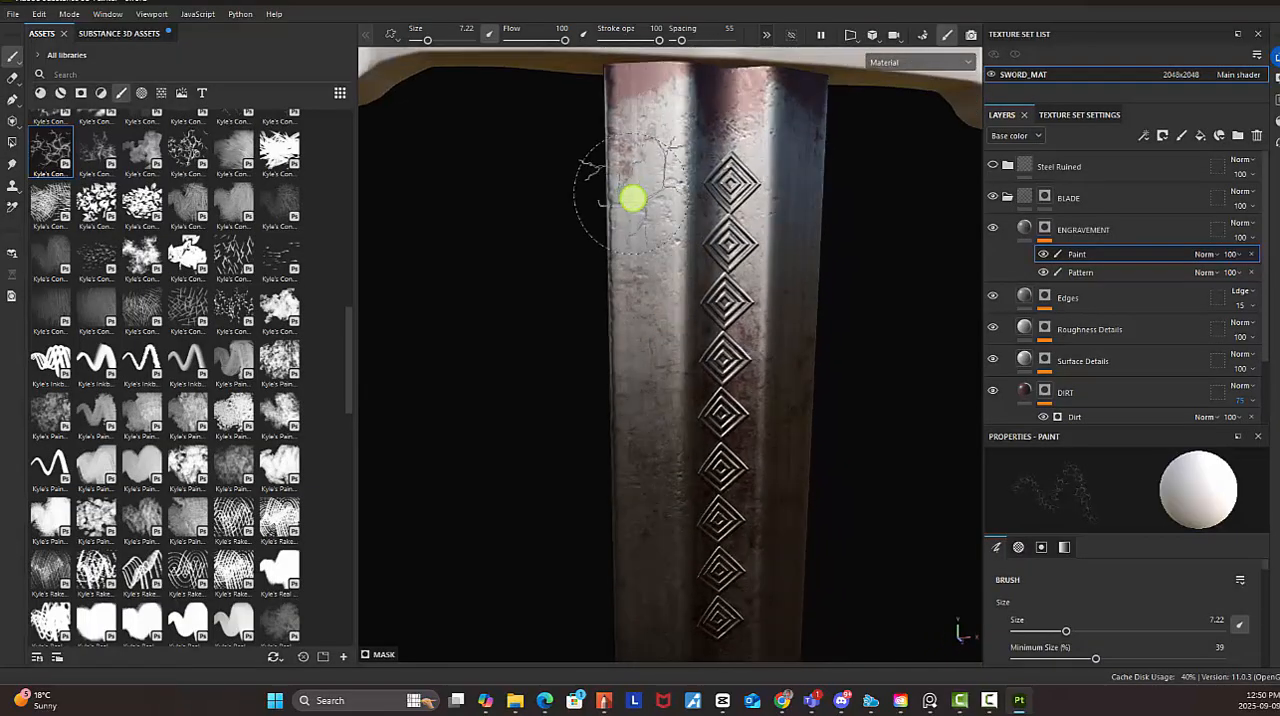
alt+drag(829, 227, 790, 242)
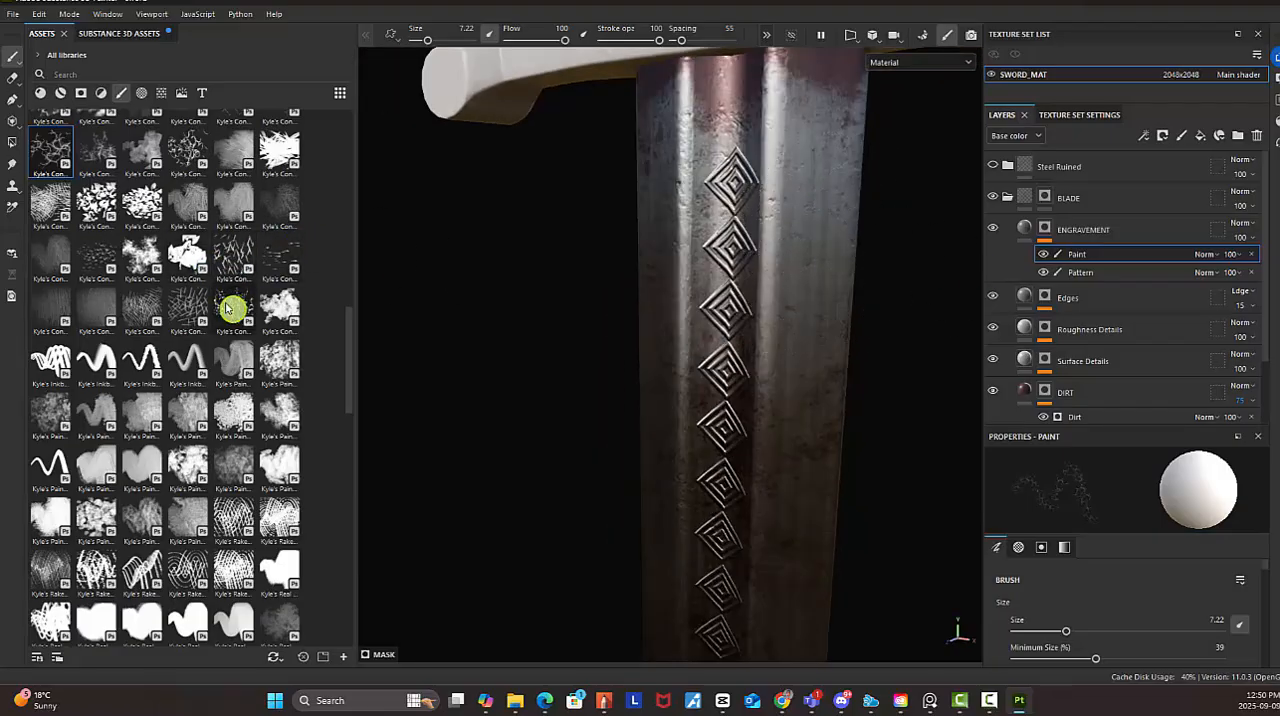
Find a scratch-like brush in the library and choose the sparse crosshatched Hatching brush at size 17.15
scroll(265, 222, up, 5)
scroll(255, 260, up, 6)
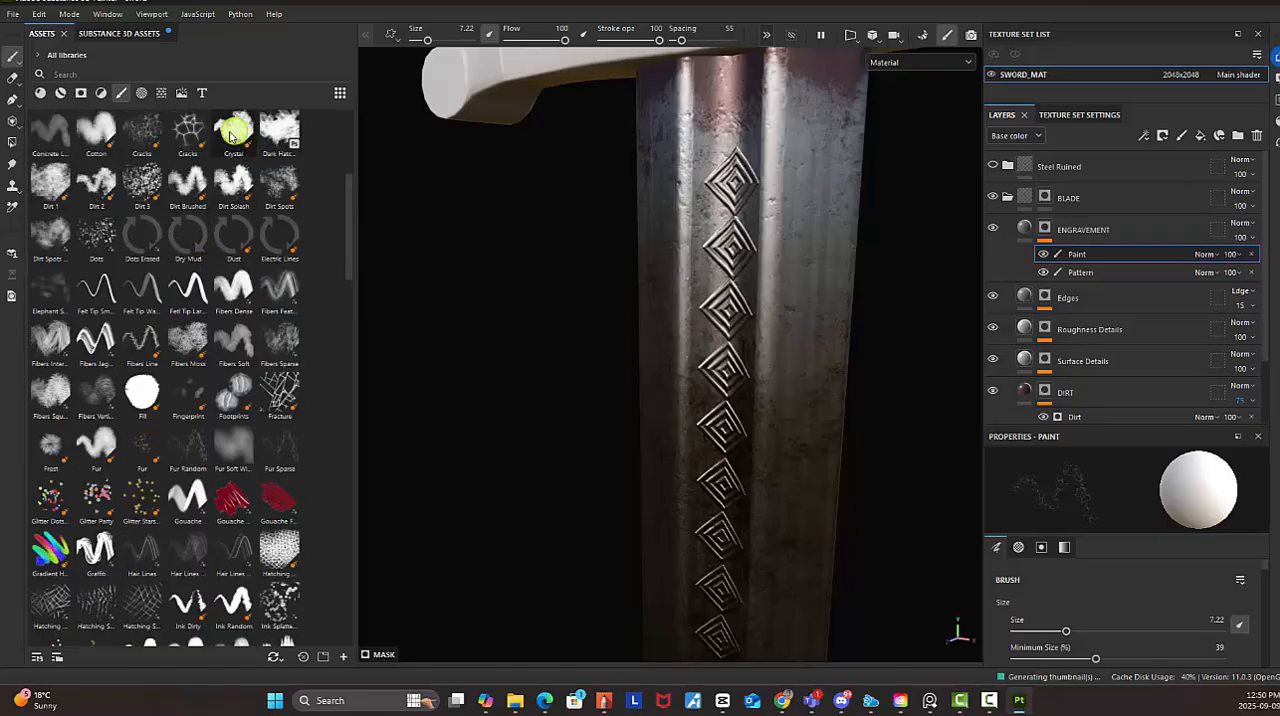
click(188, 182)
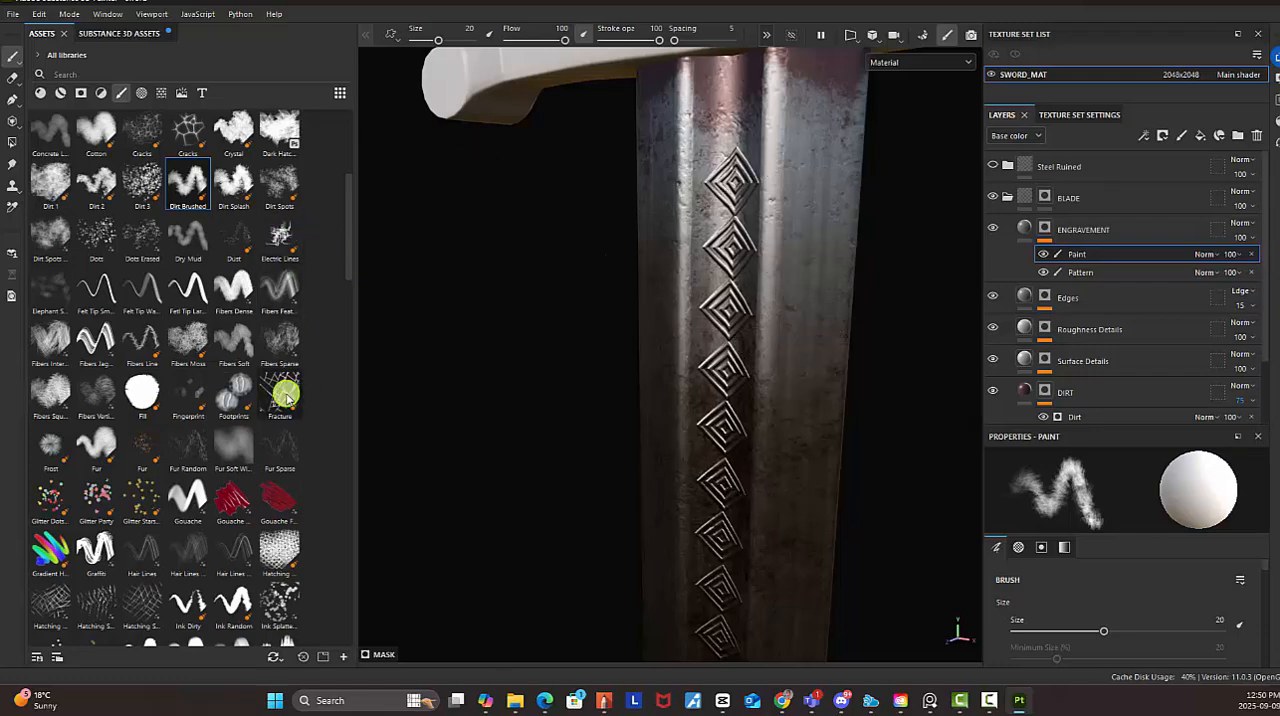
mouse_move(285, 395)
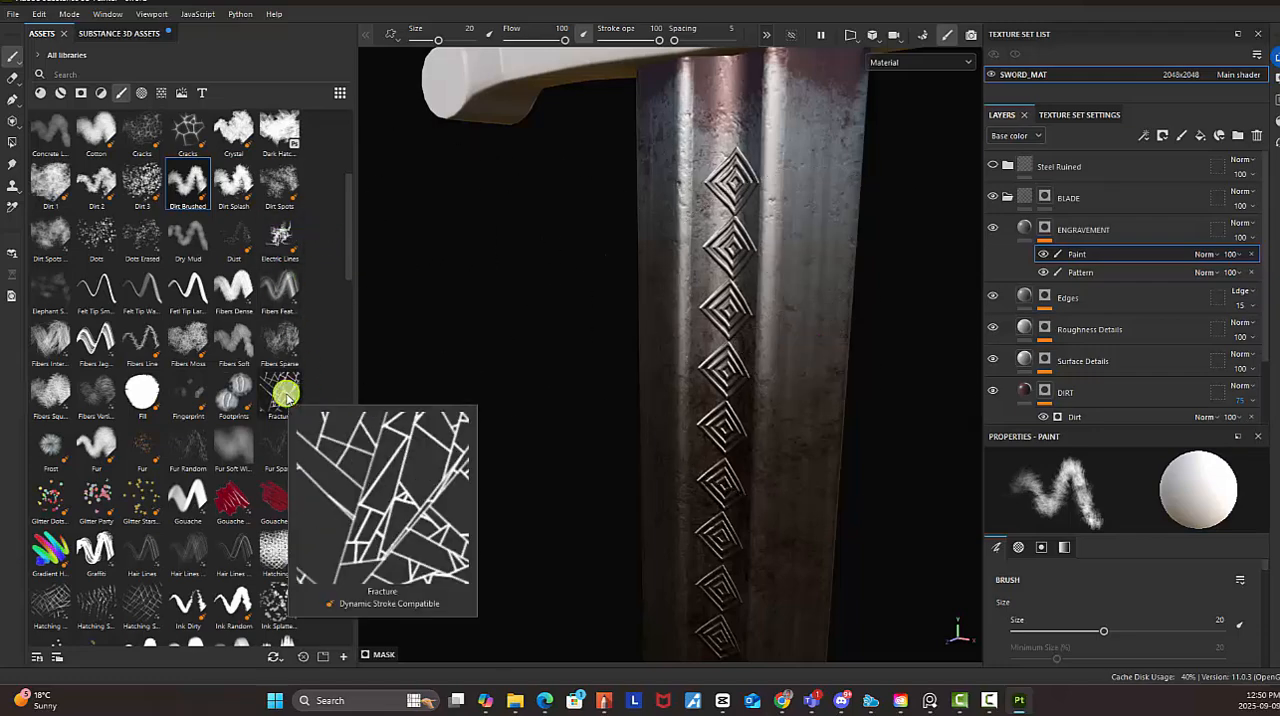
click(150, 600)
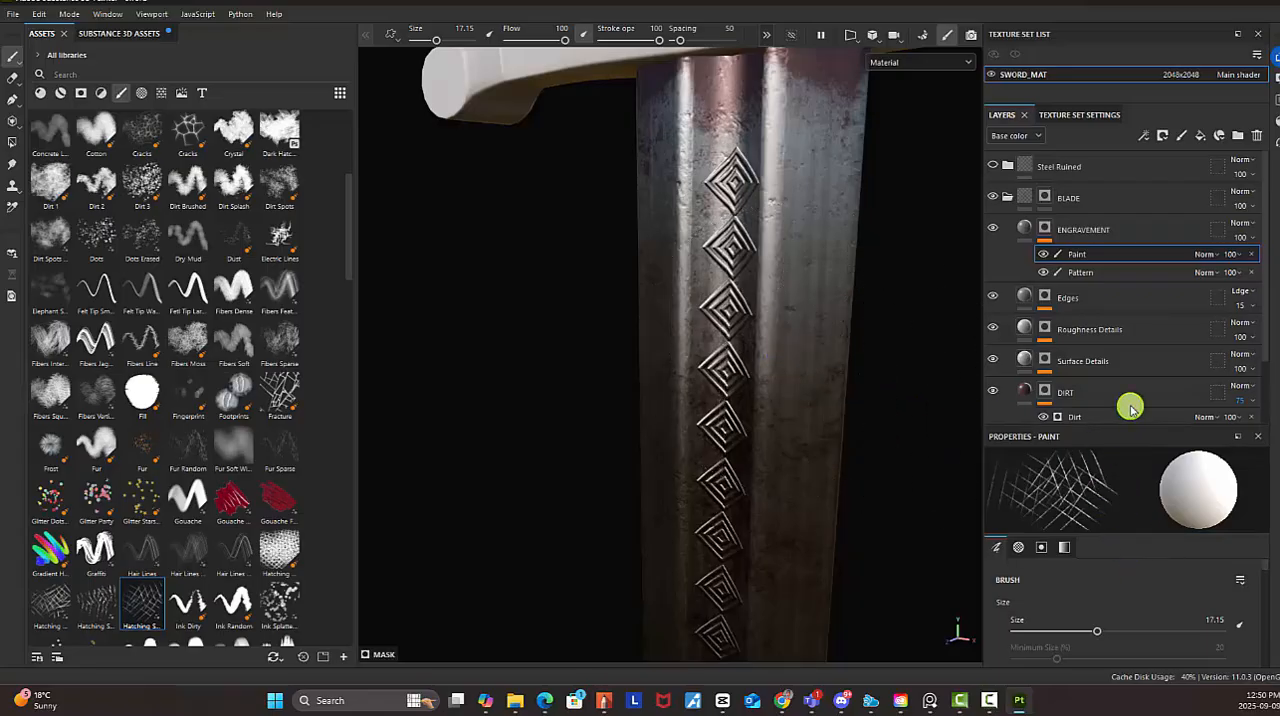
Set the hatching brush's size jitter to 18 and flow jitter to 46, and stamp diagonal scratches across the diamond engraving
drag(1129, 428, 1135, 266)
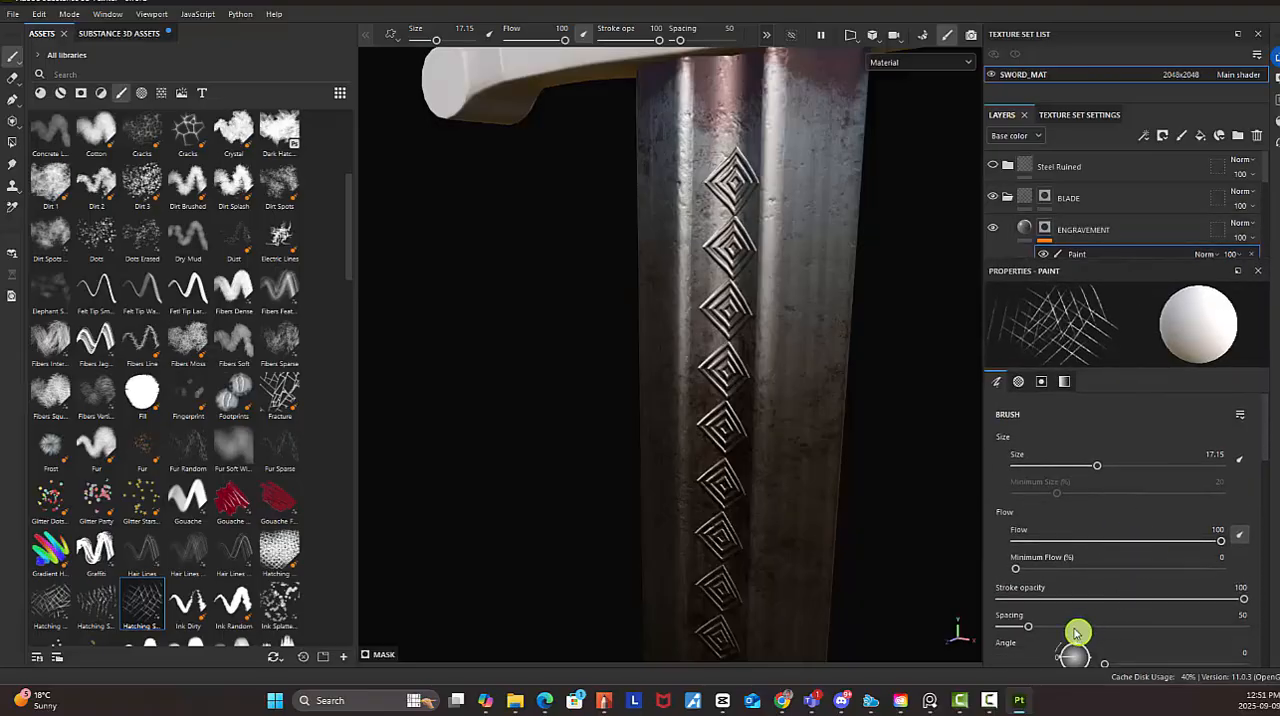
scroll(1077, 632, down, 3)
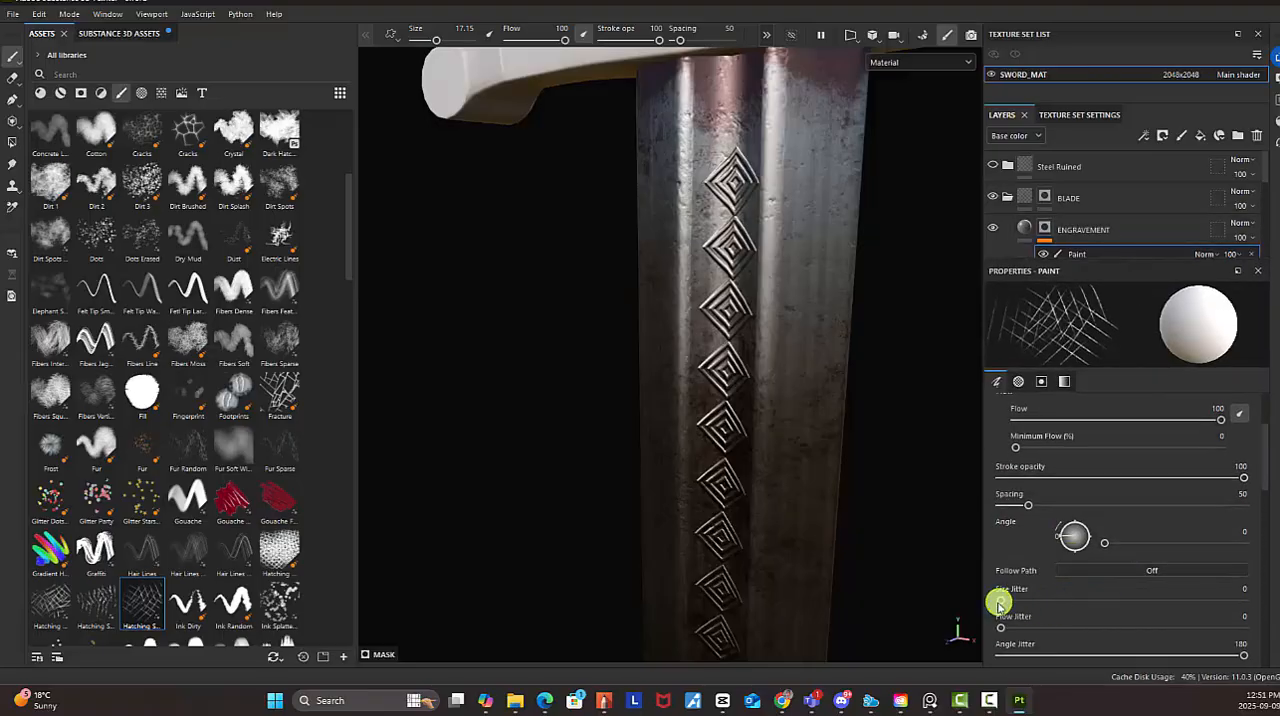
drag(1000, 602, 1113, 626)
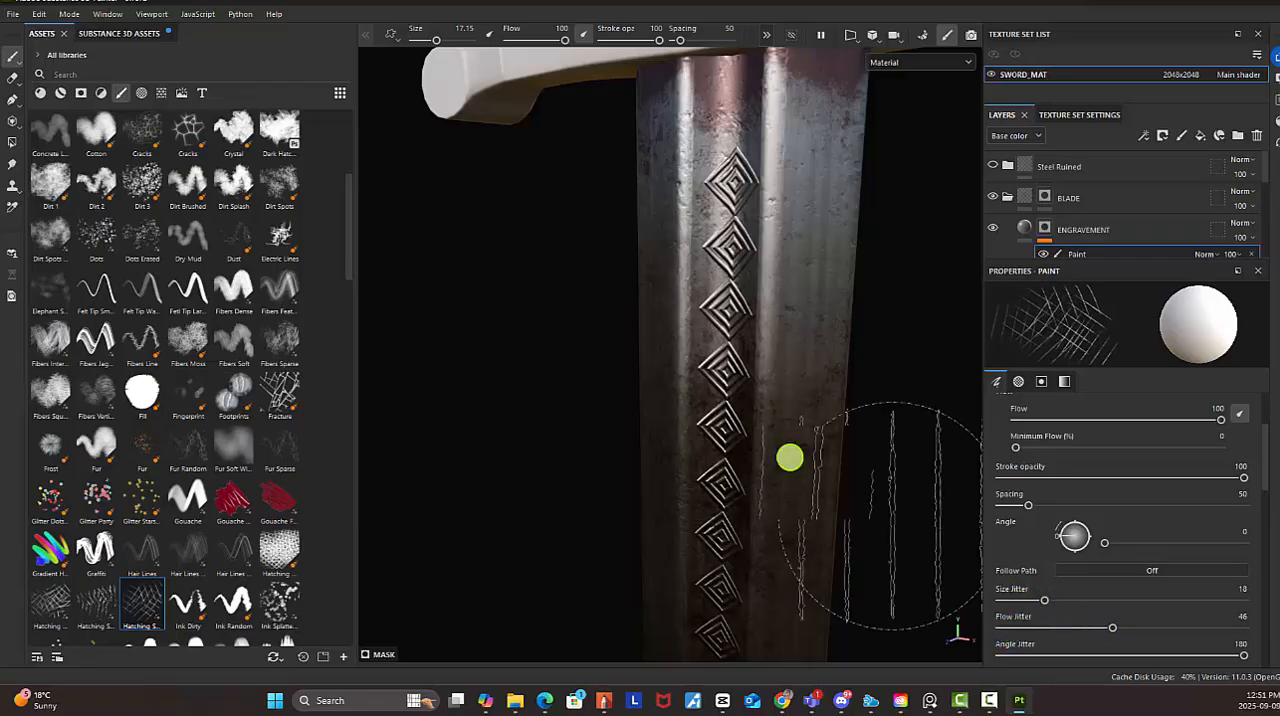
click(797, 399)
alt+right_drag(797, 399, 523, 347)
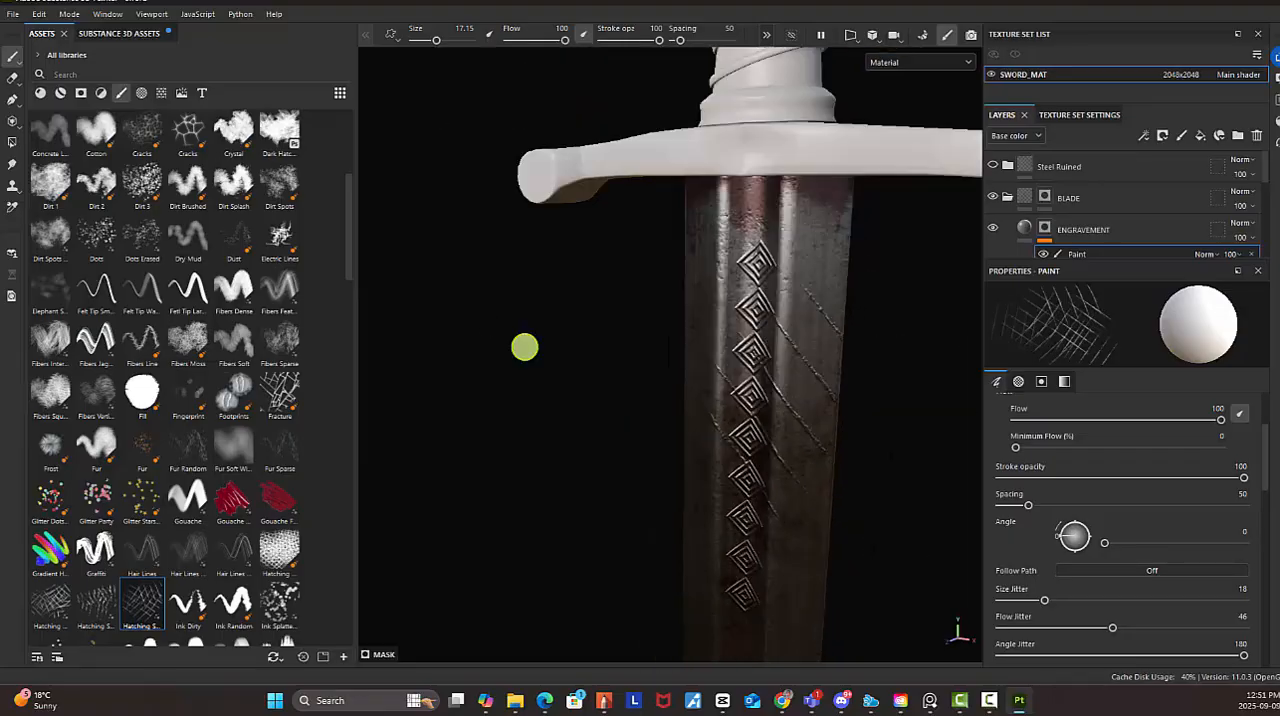
Reduce the hatching brush's size to 9.85 for scratches on the narrow lower blade near the tip
alt+middle_drag(688, 330, 556, 75)
alt+right_drag(703, 314, 510, 287)
alt+middle_drag(615, 354, 614, 291)
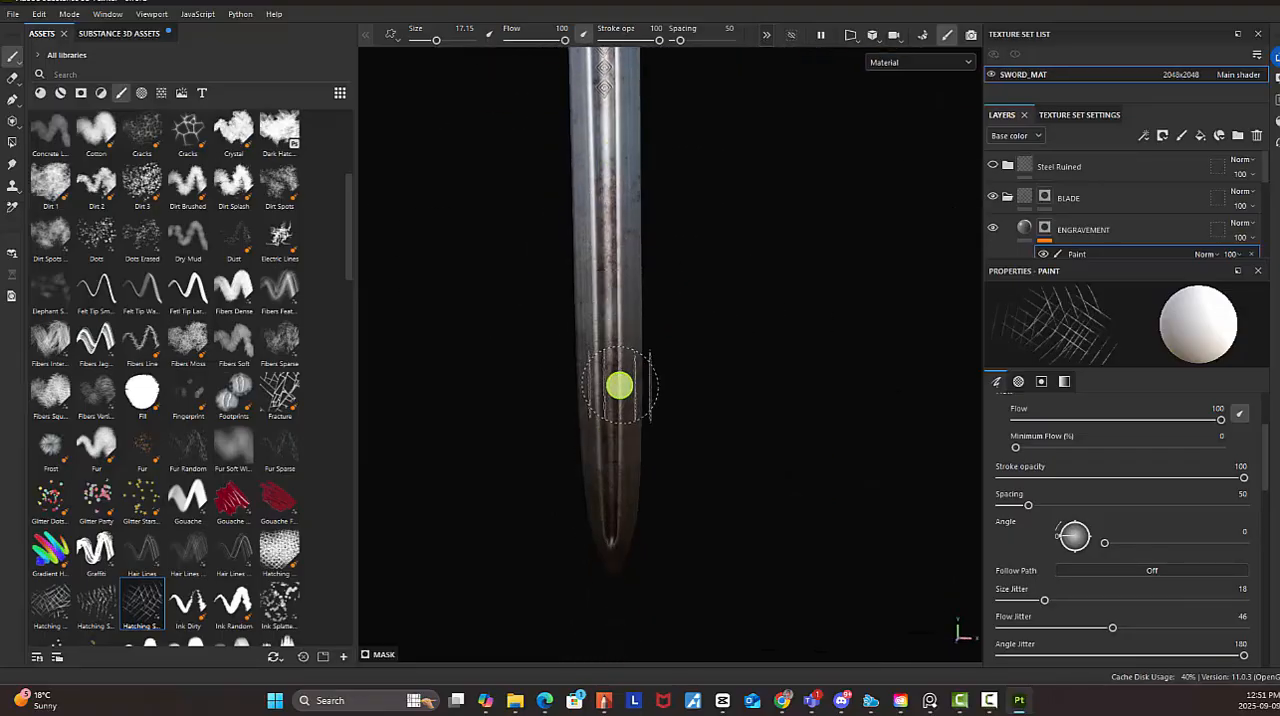
key(bracketleft)
key(bracketleft)
key(bracketleft)
key(bracketleft)
key(bracketleft)
key(bracketleft)
key(bracketleft)
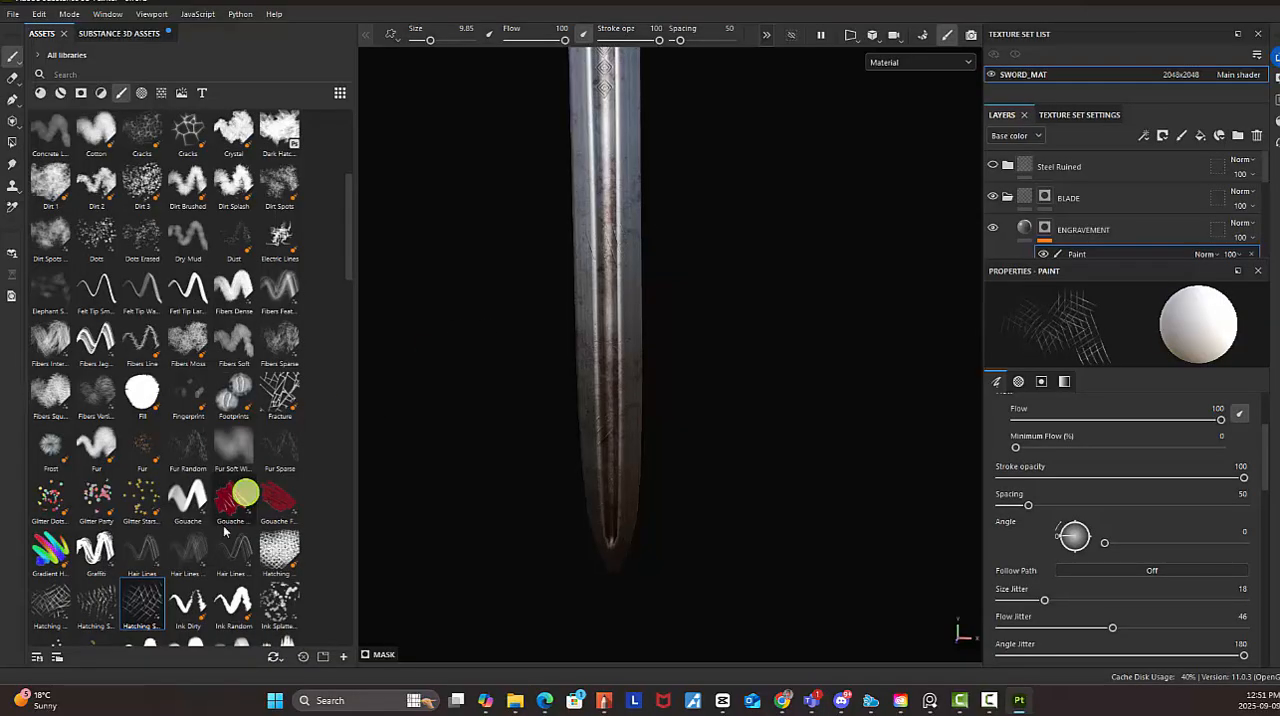
Choose the Hatching brush with short, separate strokes, stamp scratches on the lower blade, and compare them with the upper blade
click(97, 603)
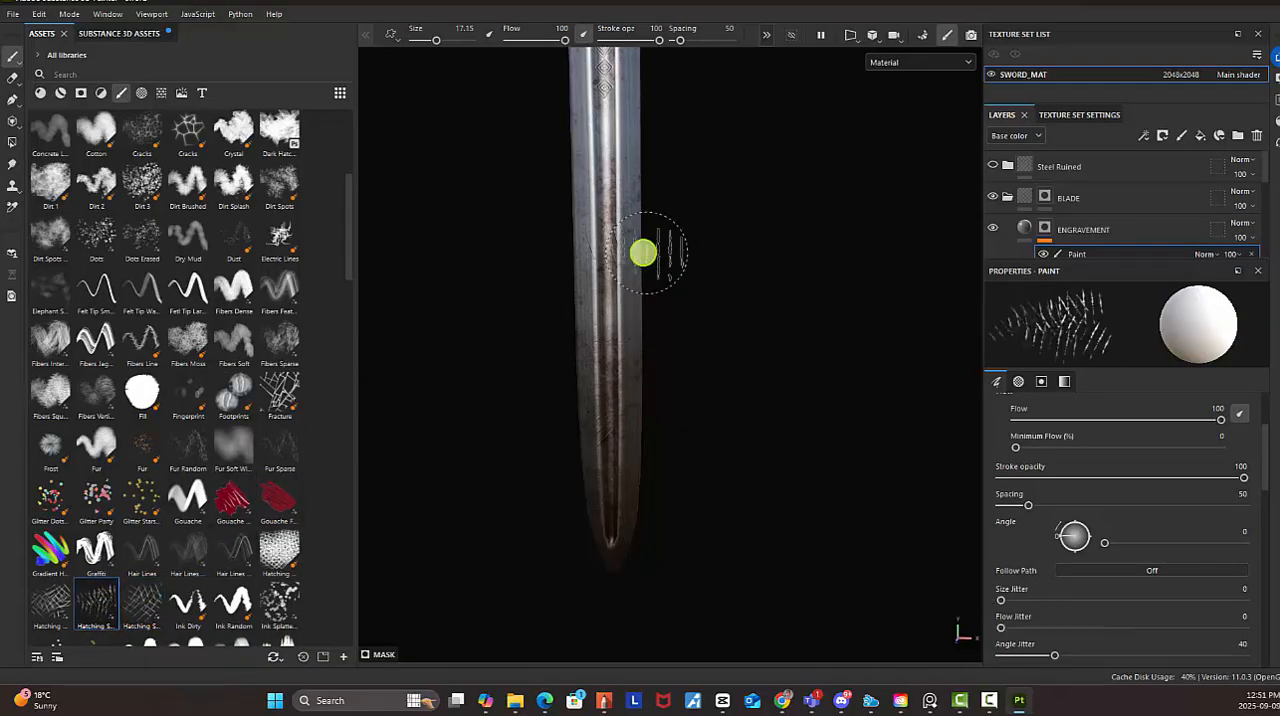
click(599, 266)
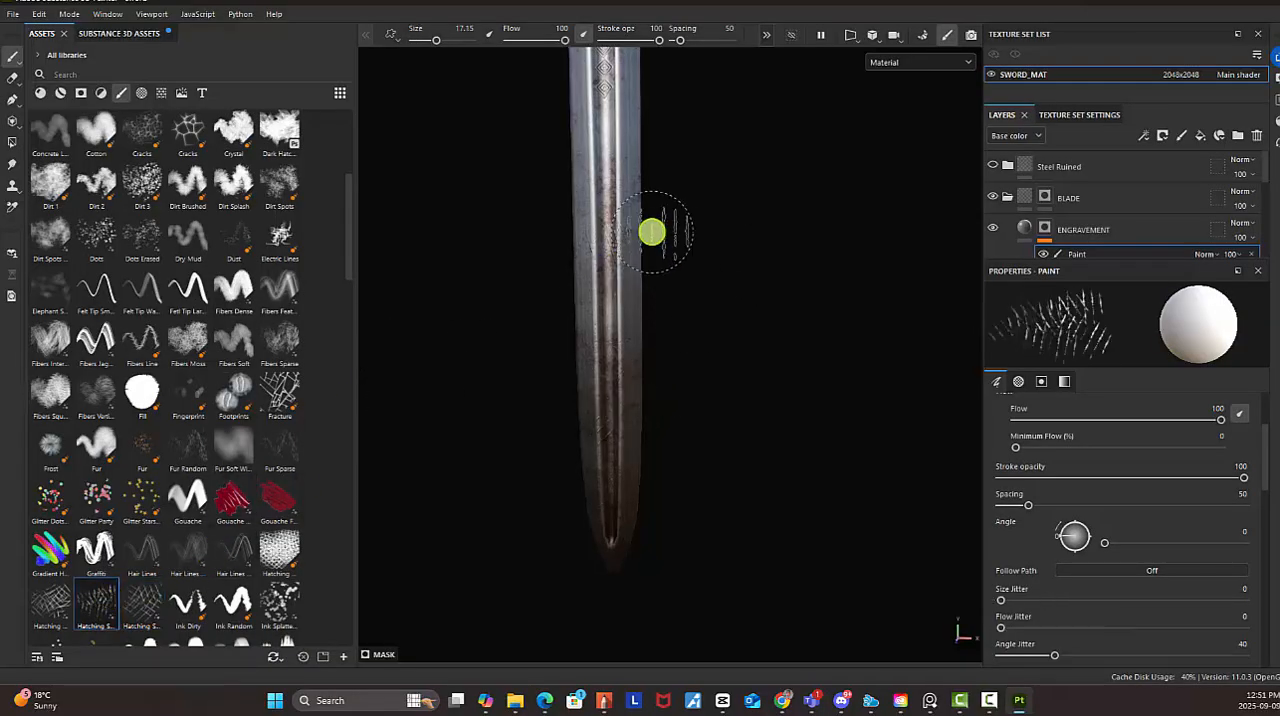
alt+middle_drag(629, 110, 646, 323)
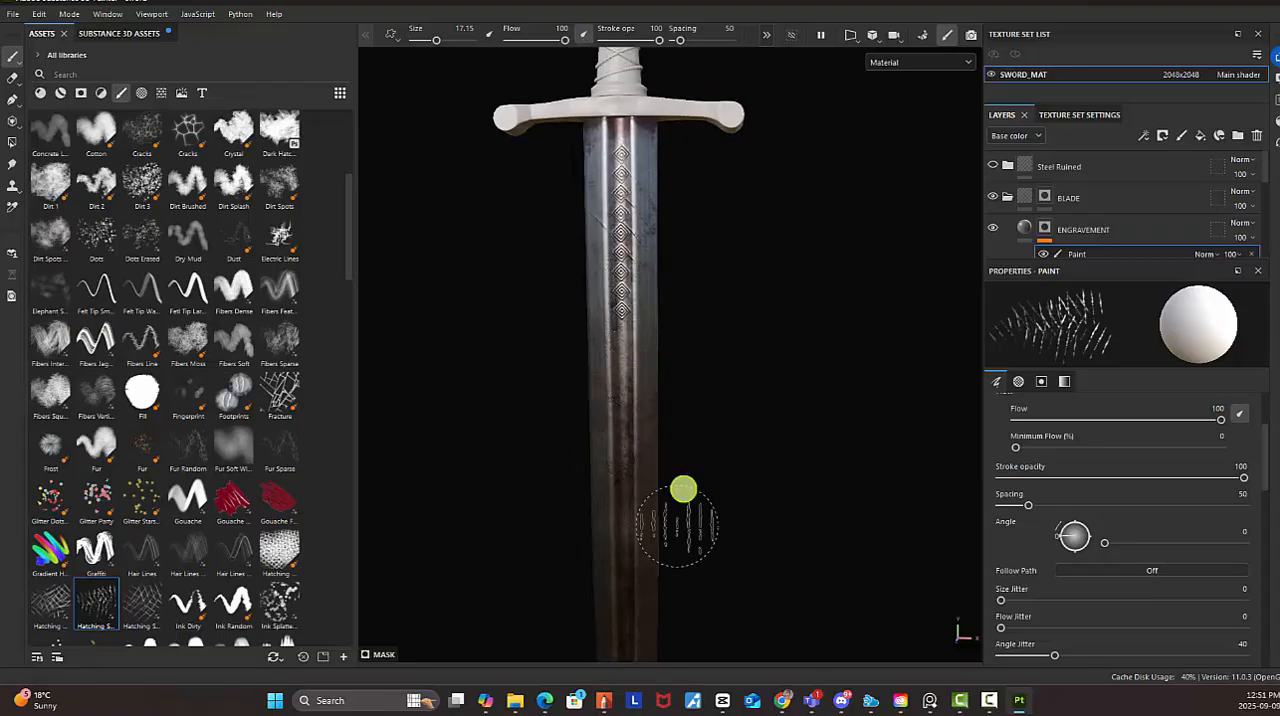
mouse_move(701, 366)
alt+mouse_down()
mouse_move(634, 400)
mouse_move(681, 379)
alt+mouse_up()
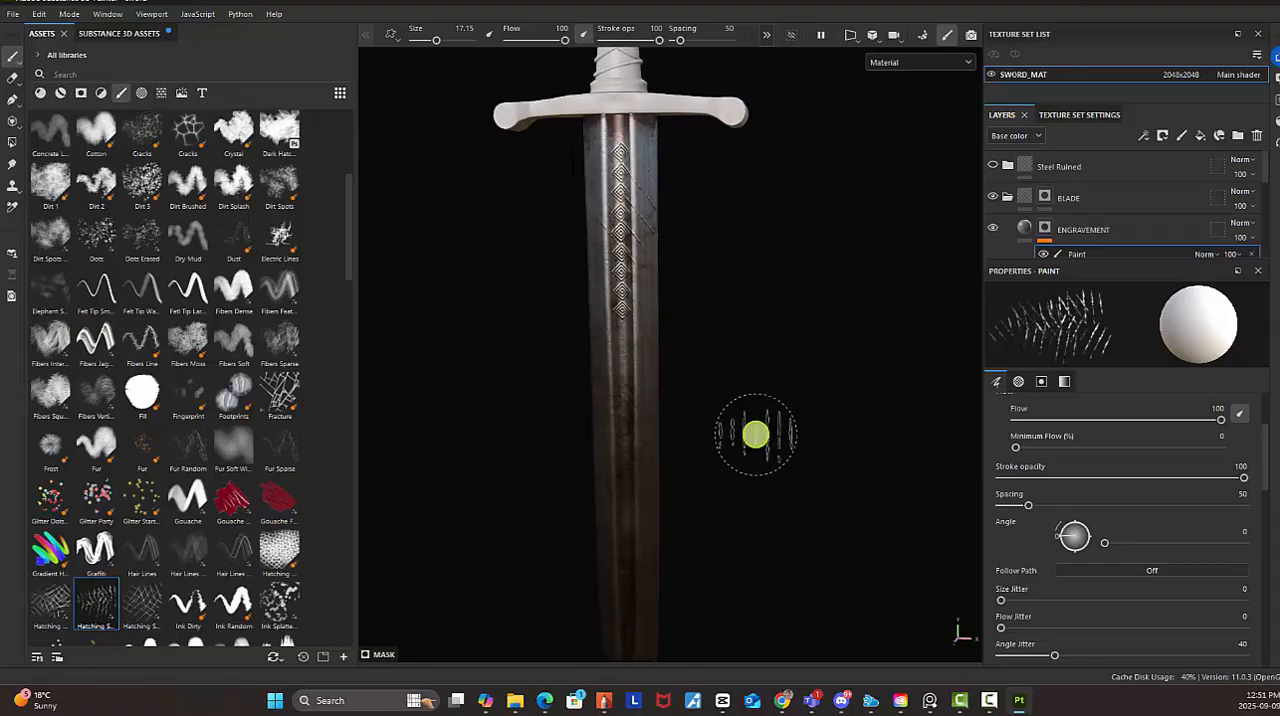
Choose the Fur Sparse brush at size 4 and paint fine scratches on the blade below the diamond row
click(52, 606)
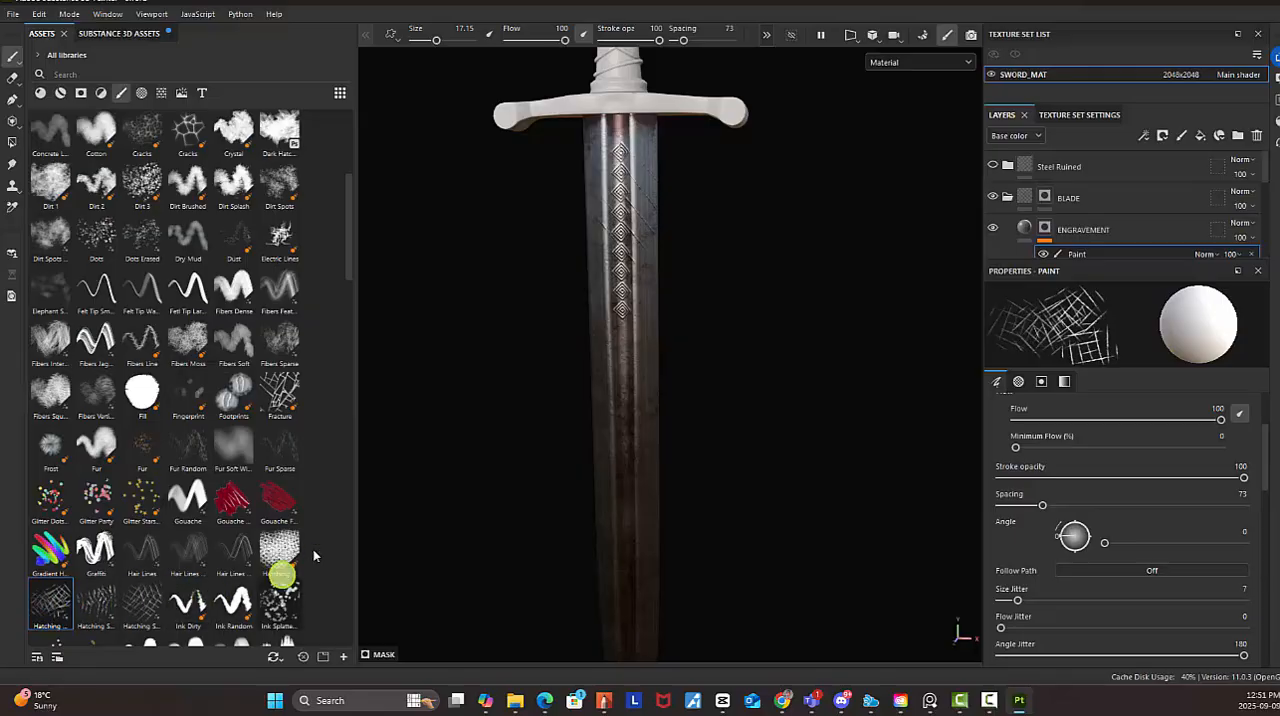
click(280, 448)
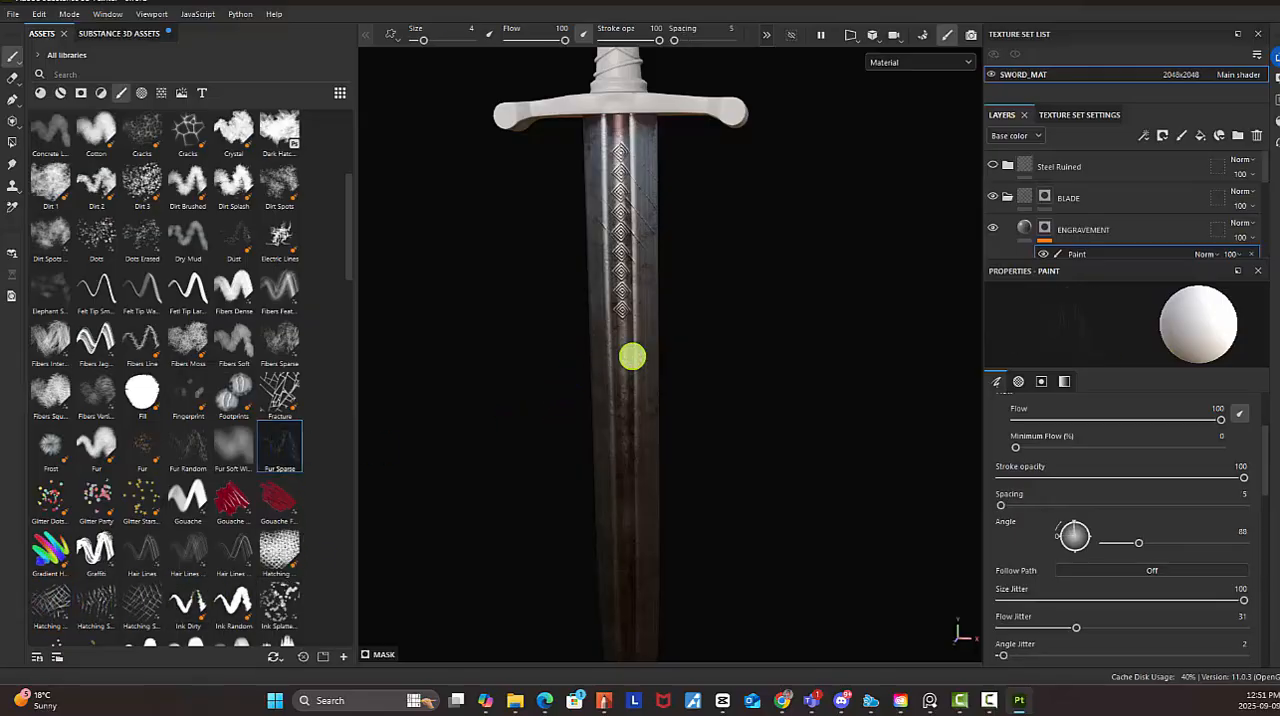
mouse_move(575, 407)
alt+right_down()
mouse_move(1045, 565)
mouse_move(1128, 571)
alt+right_up()
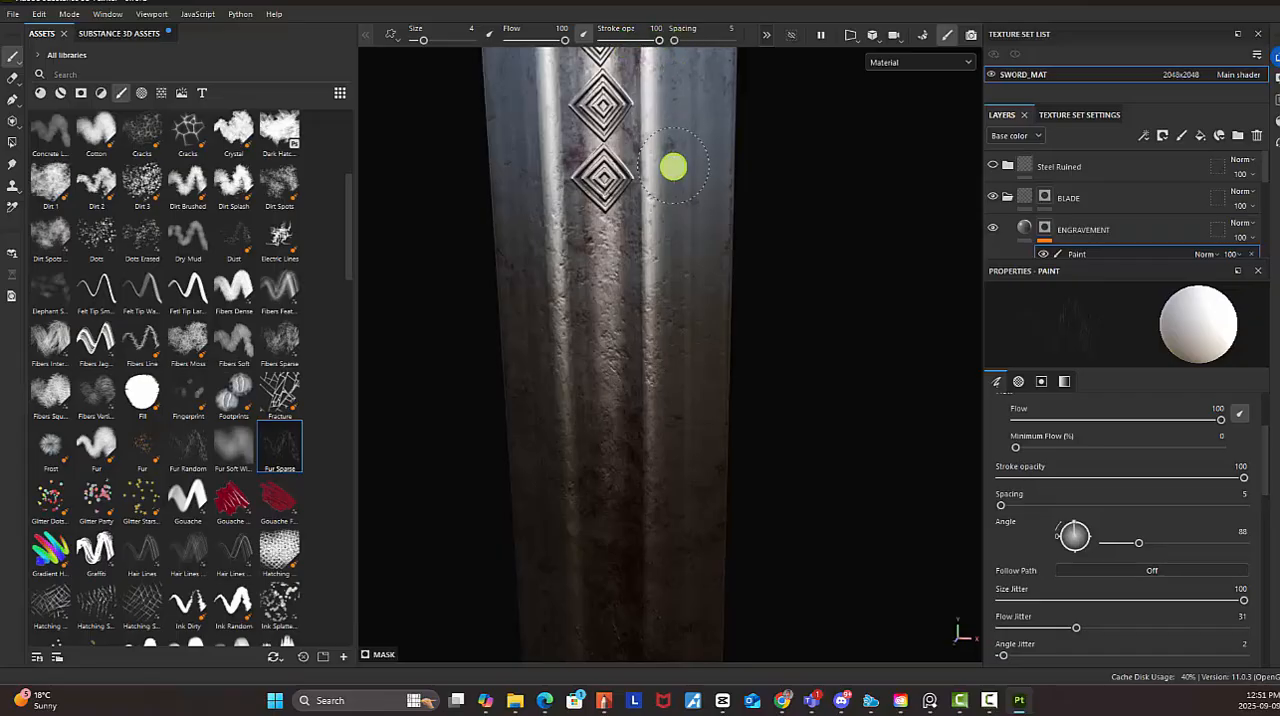
alt+drag(700, 377, 726, 229)
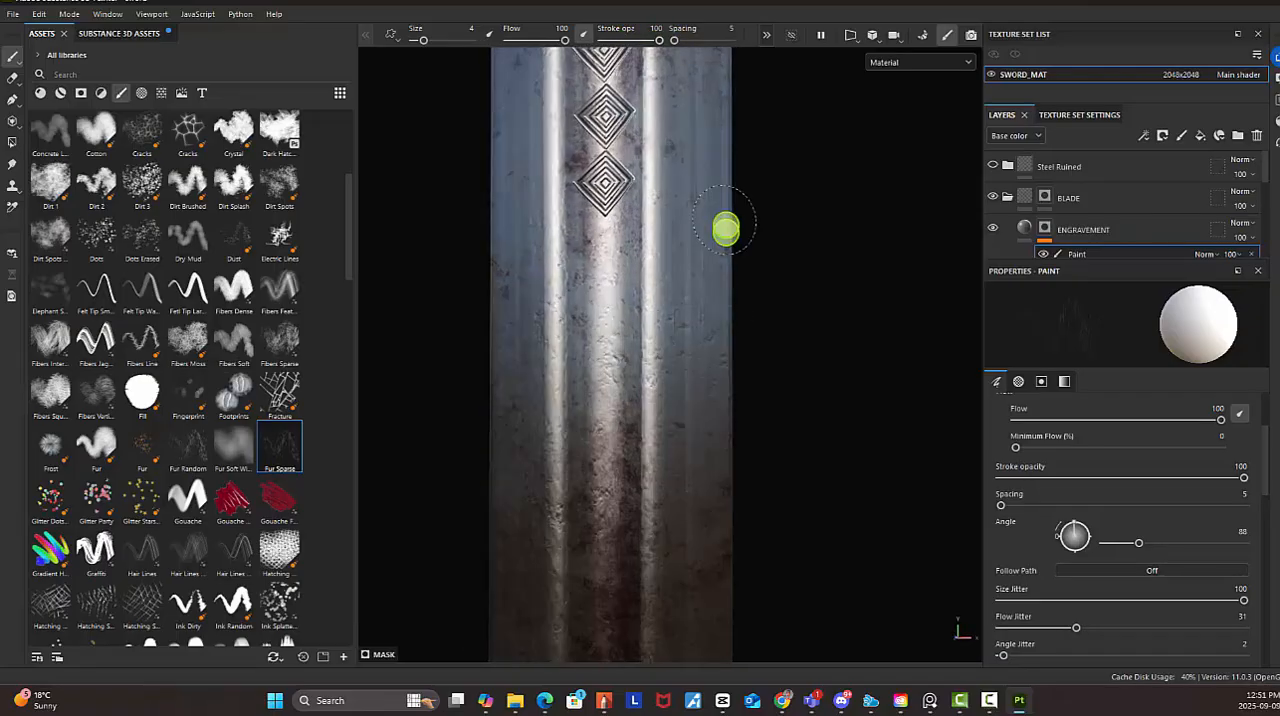
alt+drag(616, 405, 523, 394)
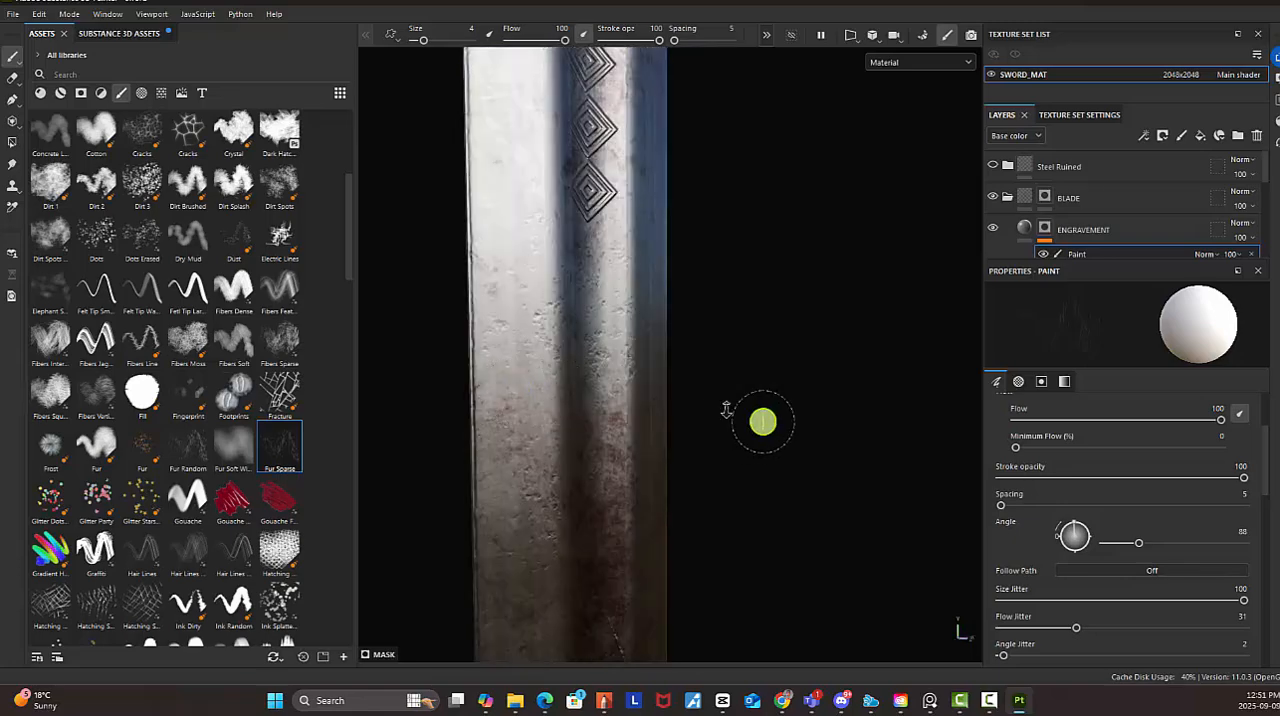
Review the scratches on the whole sword and save the project
alt+right_drag(763, 423, 660, 365)
alt+right_drag(833, 415, 729, 440)
mouse_move(728, 440)
alt+mouse_down()
mouse_move(743, 491)
mouse_move(666, 480)
mouse_move(677, 291)
mouse_move(708, 420)
mouse_move(623, 431)
mouse_move(766, 414)
mouse_move(606, 417)
mouse_move(740, 406)
alt+mouse_up()
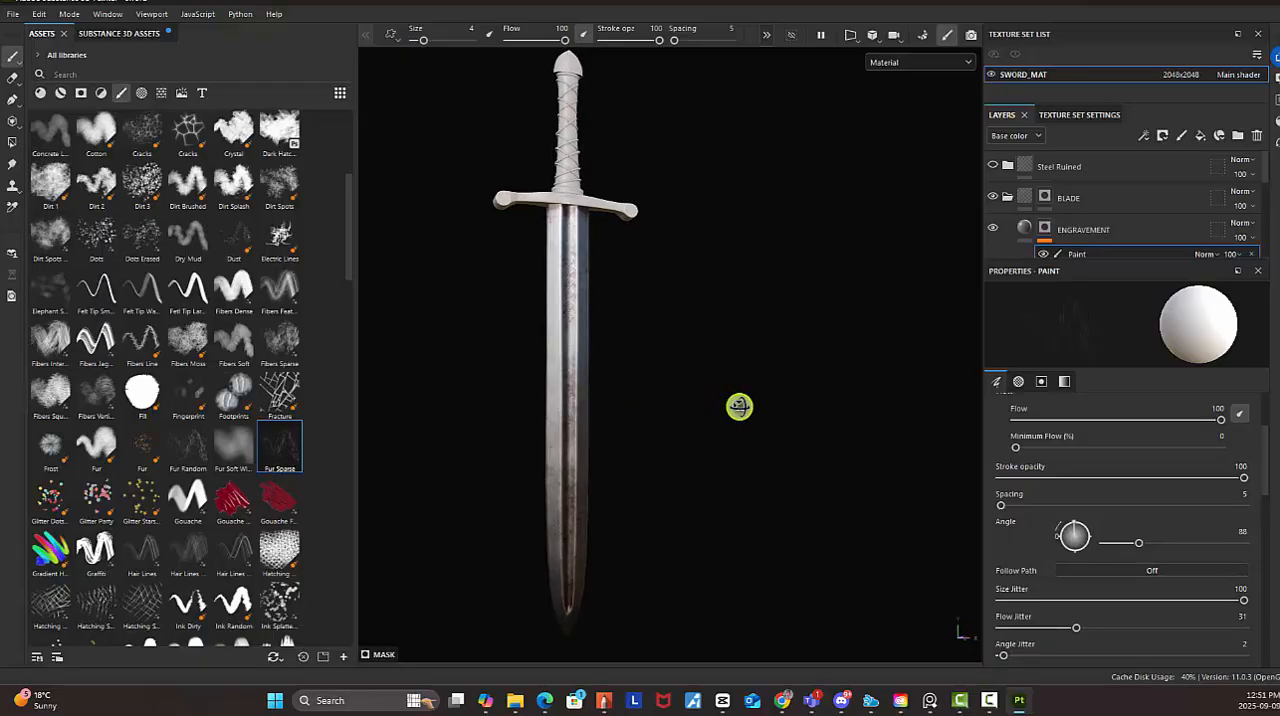
click(14, 17)
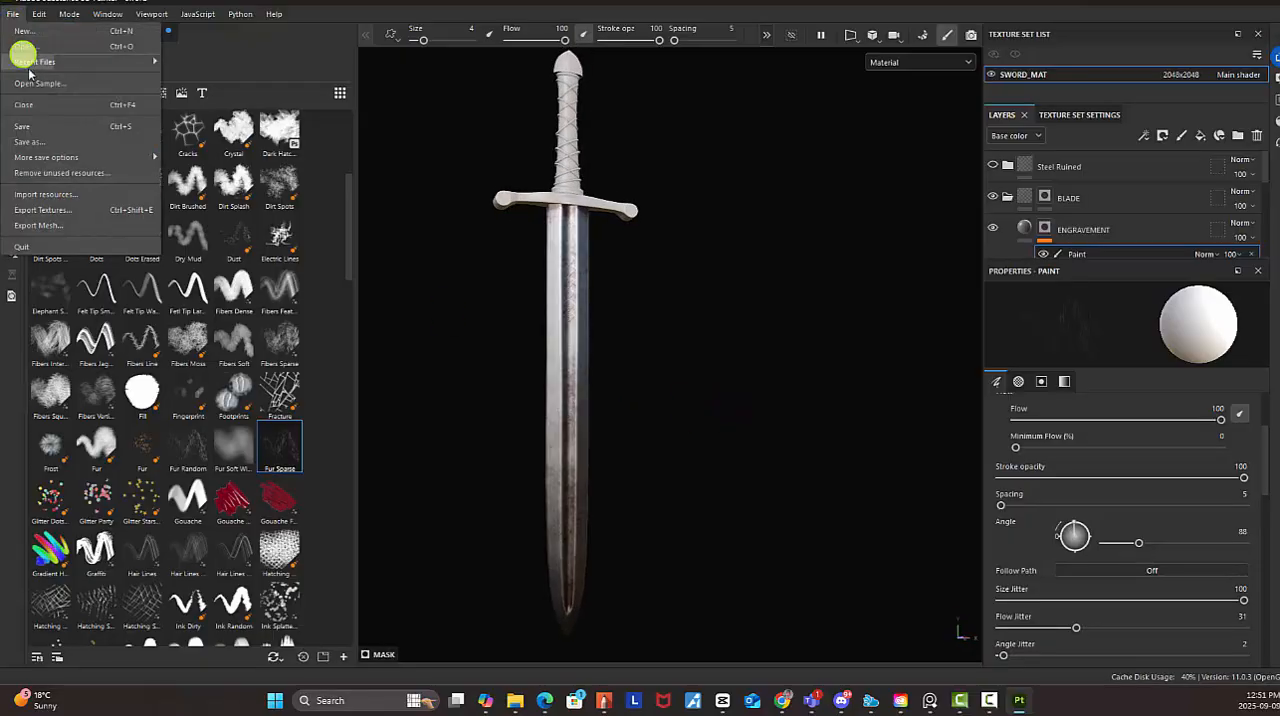
click(37, 131)
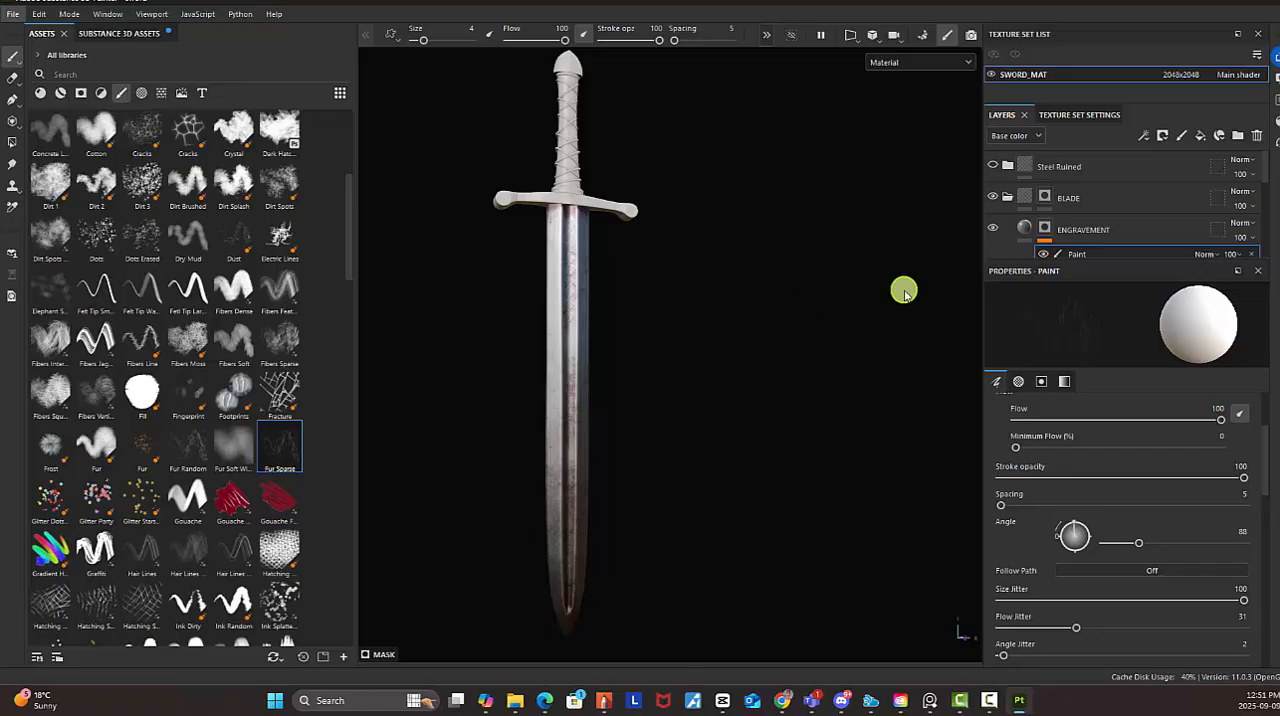
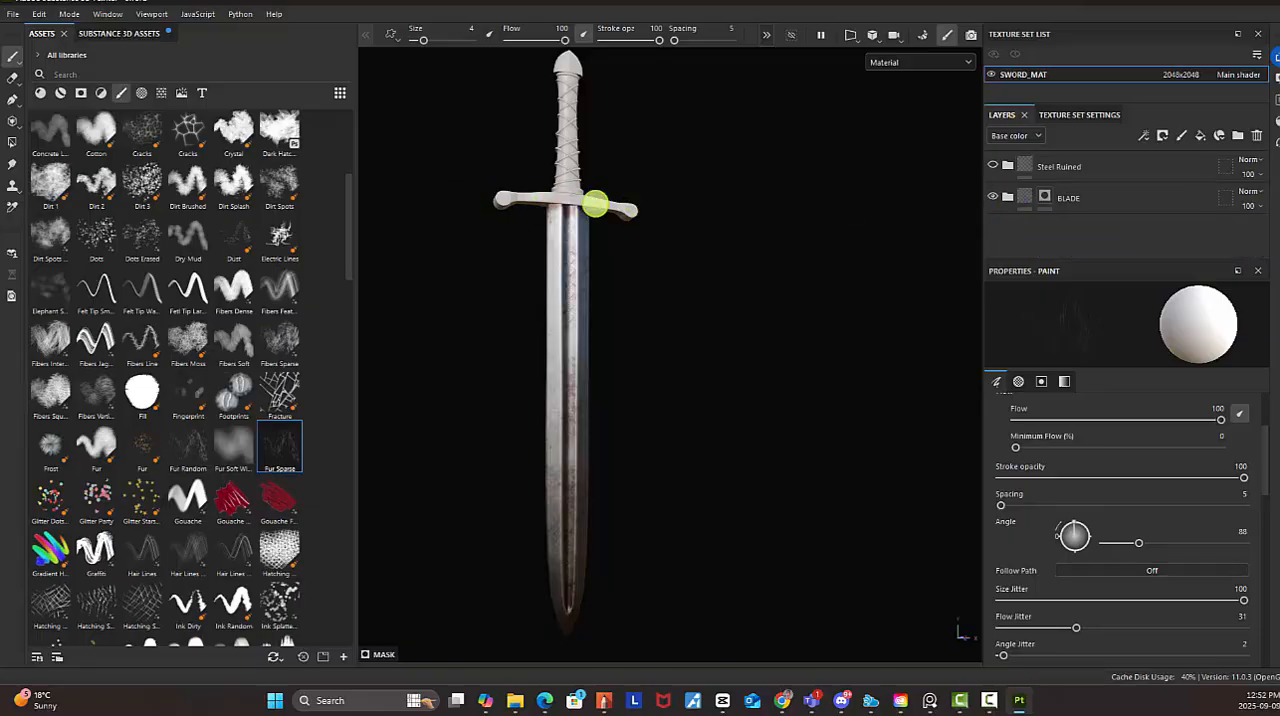
Show the Steel Ruined folder above the BLADE folder and rename it GUARD
click(993, 166)
click(1062, 171)
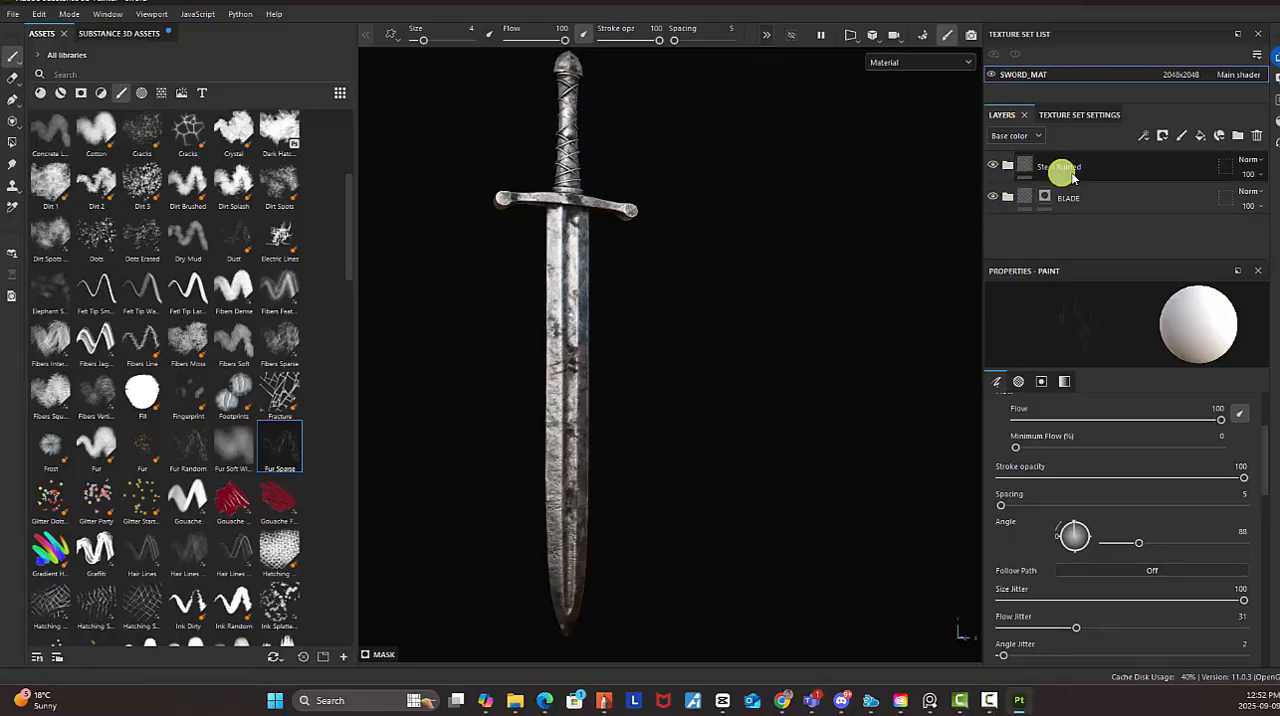
right_click(1064, 174)
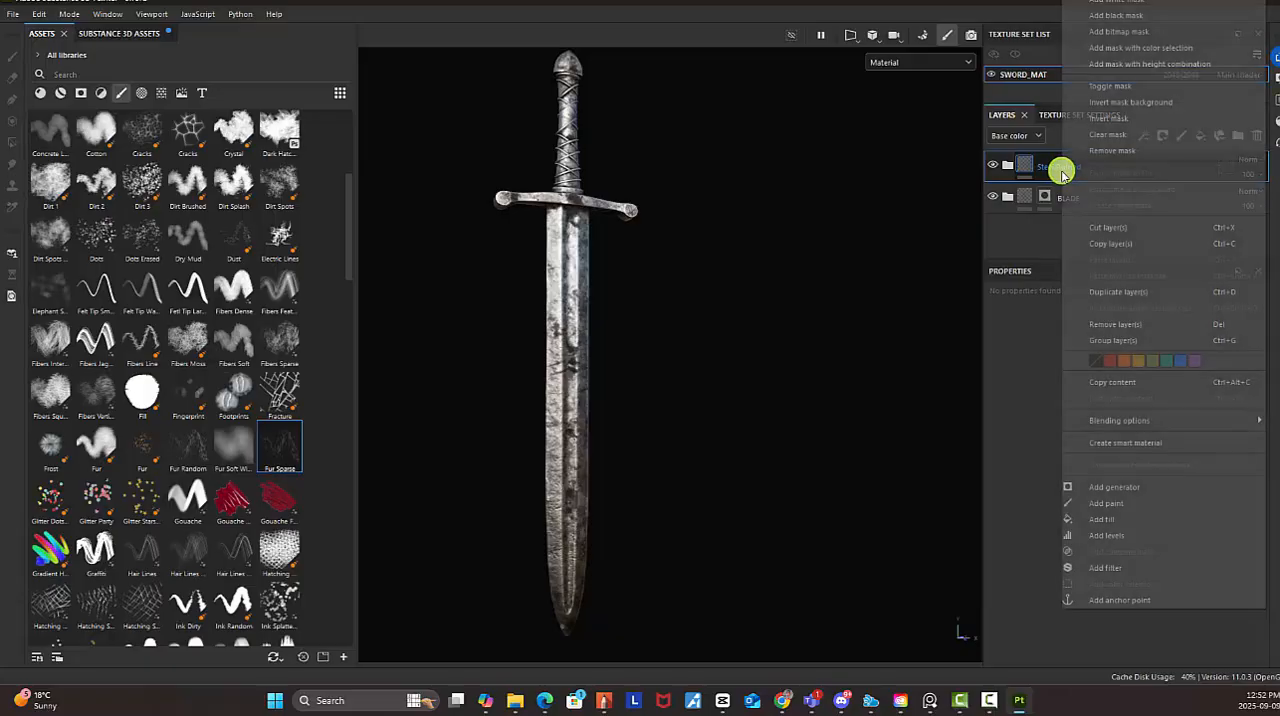
click(1049, 172)
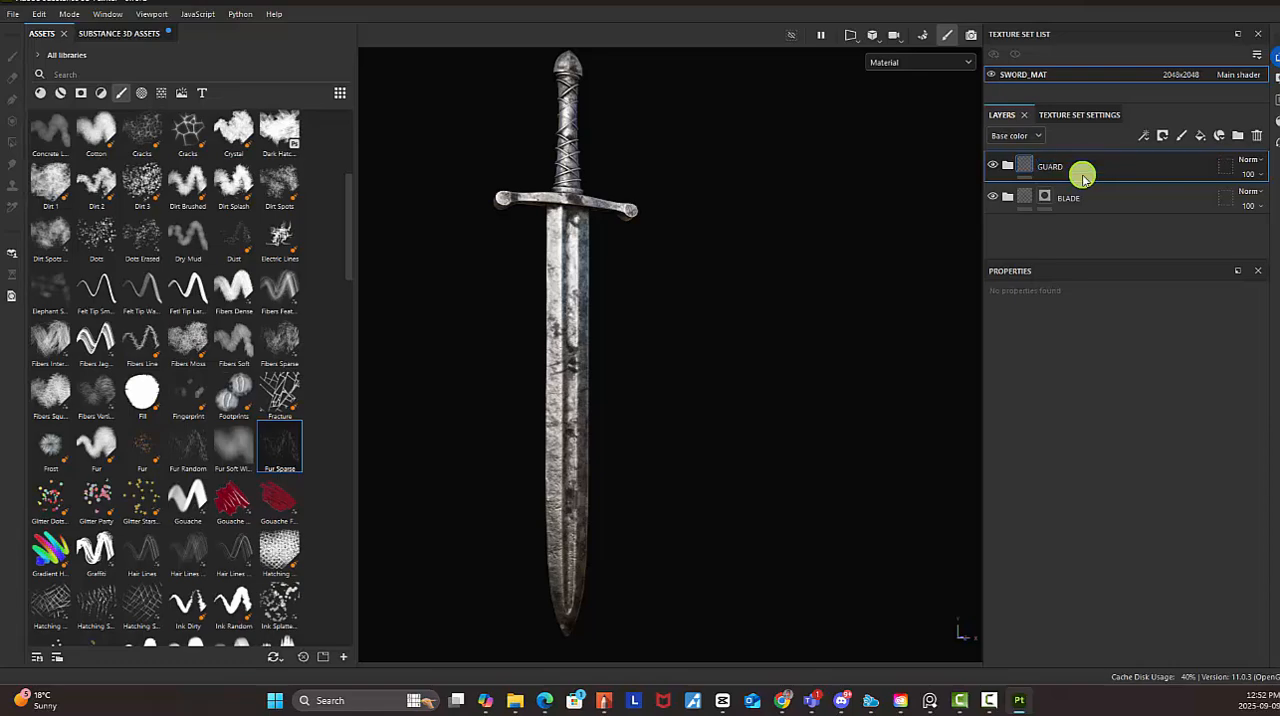
Add a black mask to the GUARD folder and reveal its material only on the crossguard with Polygon Fill
right_click(1051, 166)
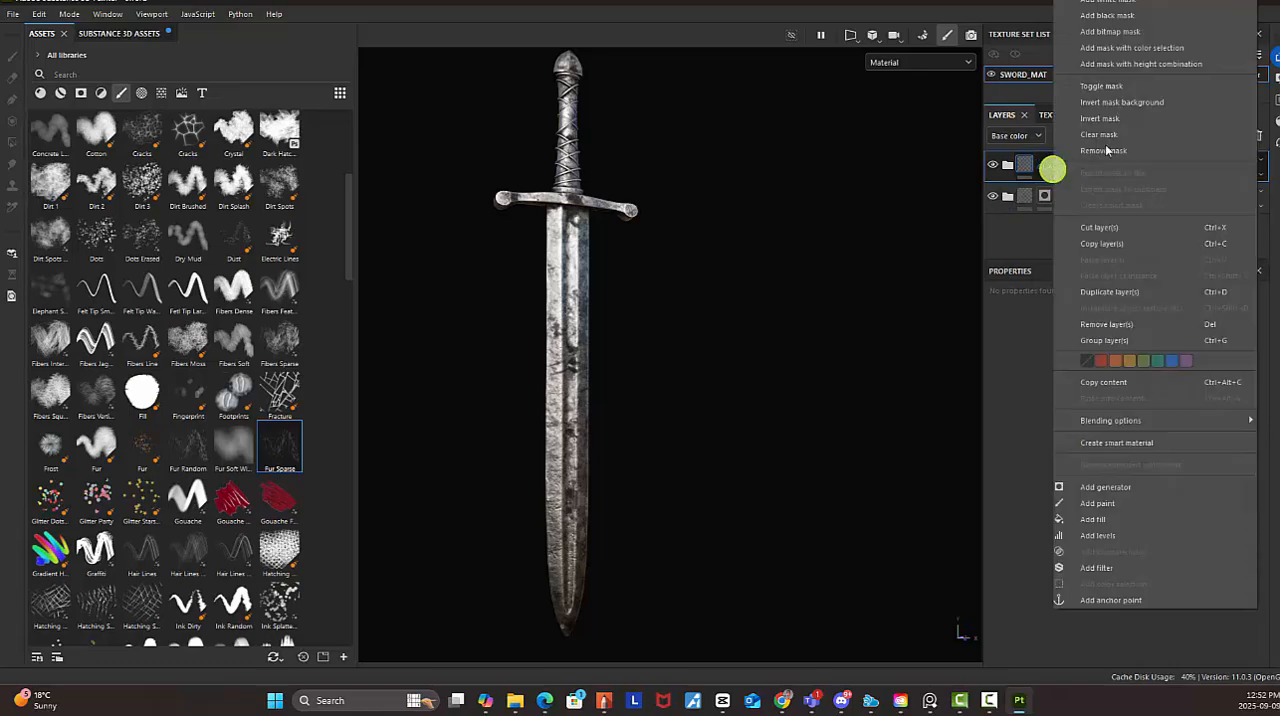
click(1115, 18)
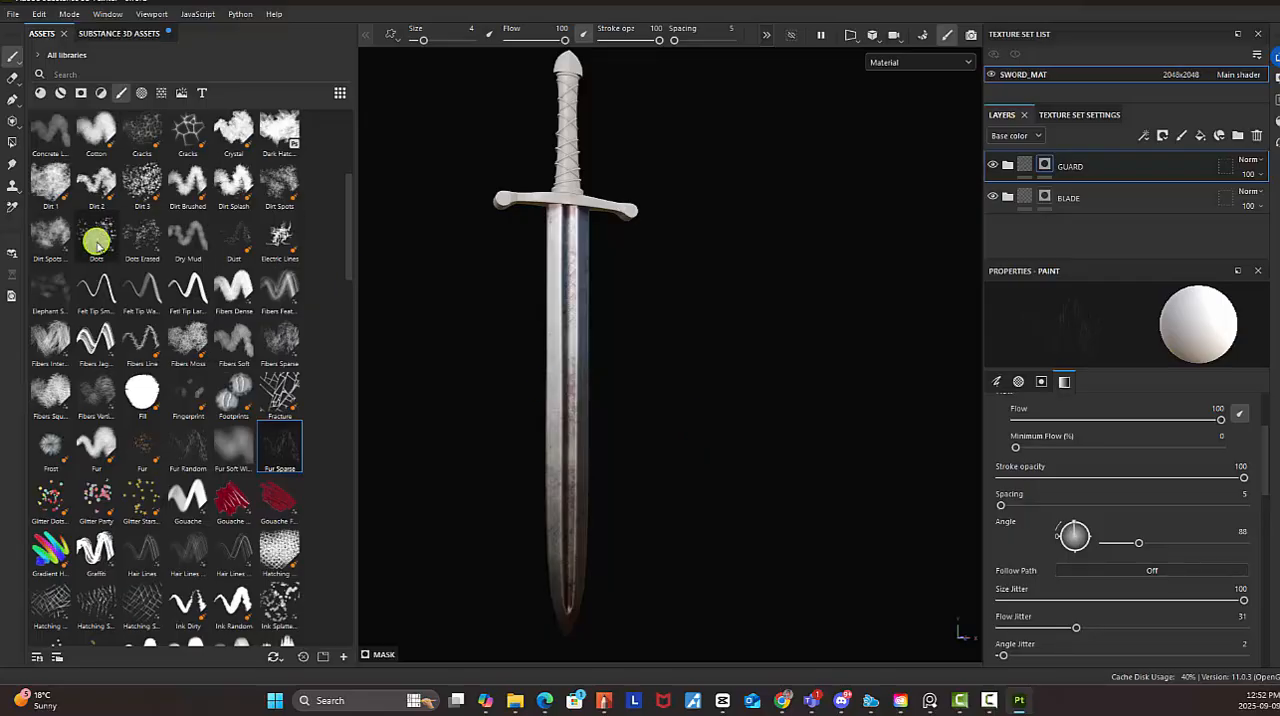
click(12, 141)
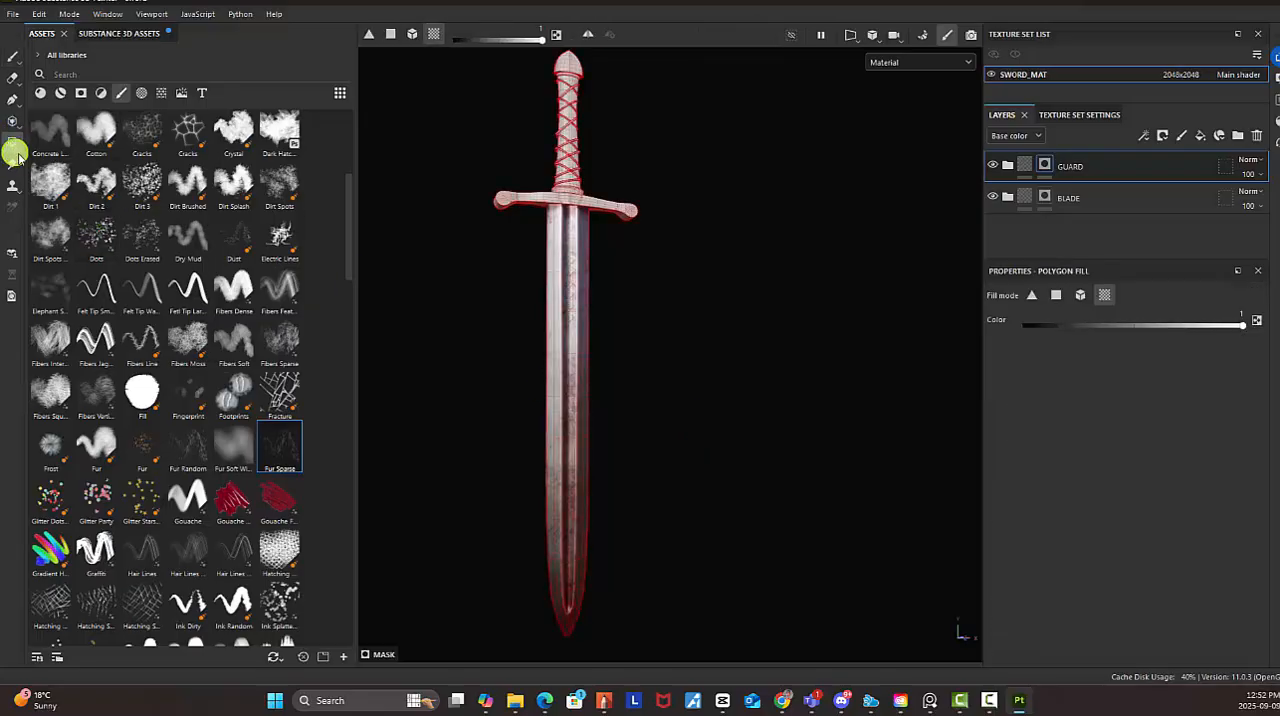
middle_drag(757, 206, 724, 444)
alt+right_drag(725, 444, 886, 603)
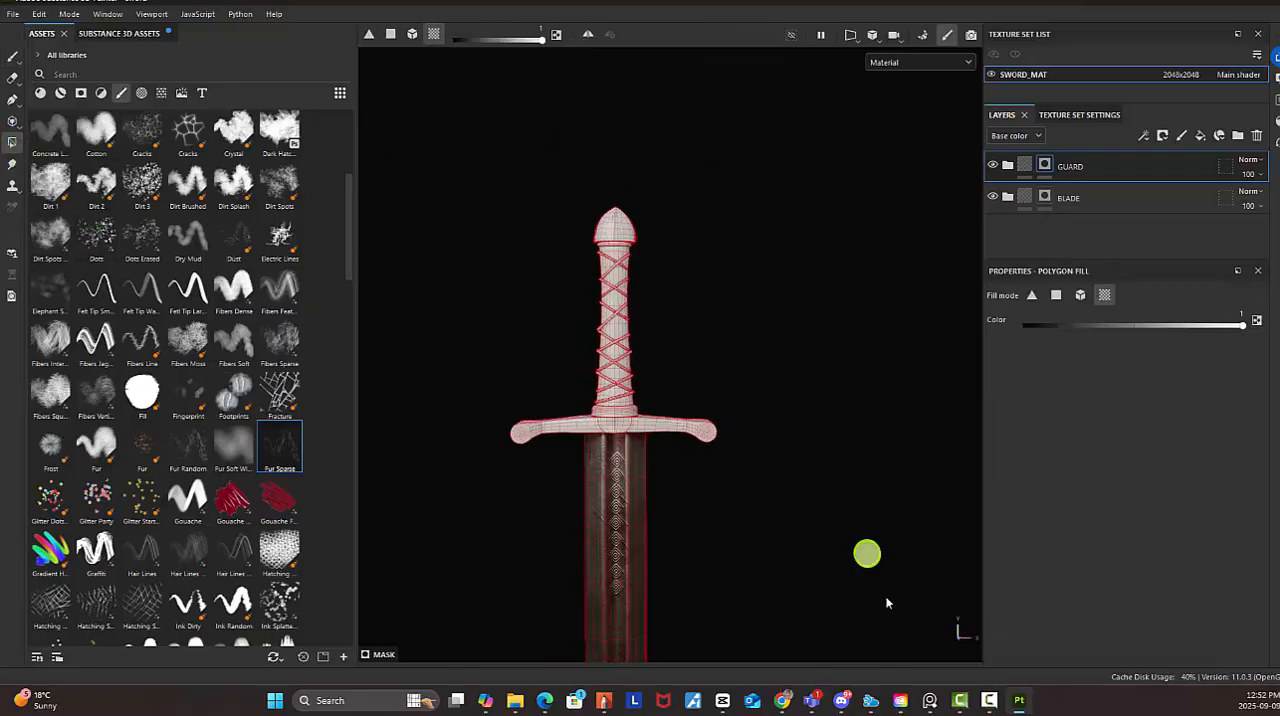
alt+drag(886, 603, 623, 491)
alt+right_drag(623, 491, 927, 461)
drag(729, 198, 894, 413)
alt+drag(761, 235, 690, 382)
alt+right_drag(690, 382, 1182, 462)
alt+drag(670, 302, 850, 350)
Switch to the Paint tool and examine the guard's ruined steel against the blade from several angles and distances
click(15, 56)
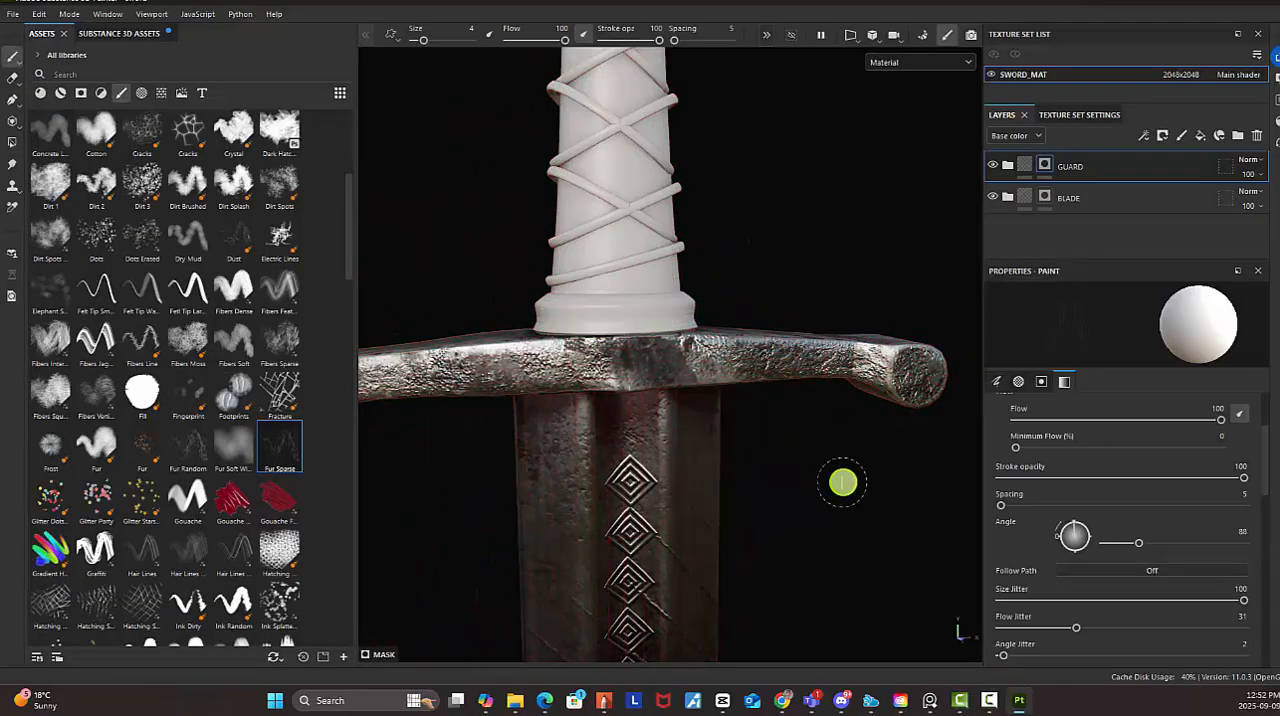
alt+right_drag(843, 483, 666, 426)
alt+drag(666, 426, 791, 400)
mouse_move(791, 400)
alt+right_down()
mouse_move(560, 322)
mouse_move(646, 414)
alt+right_up()
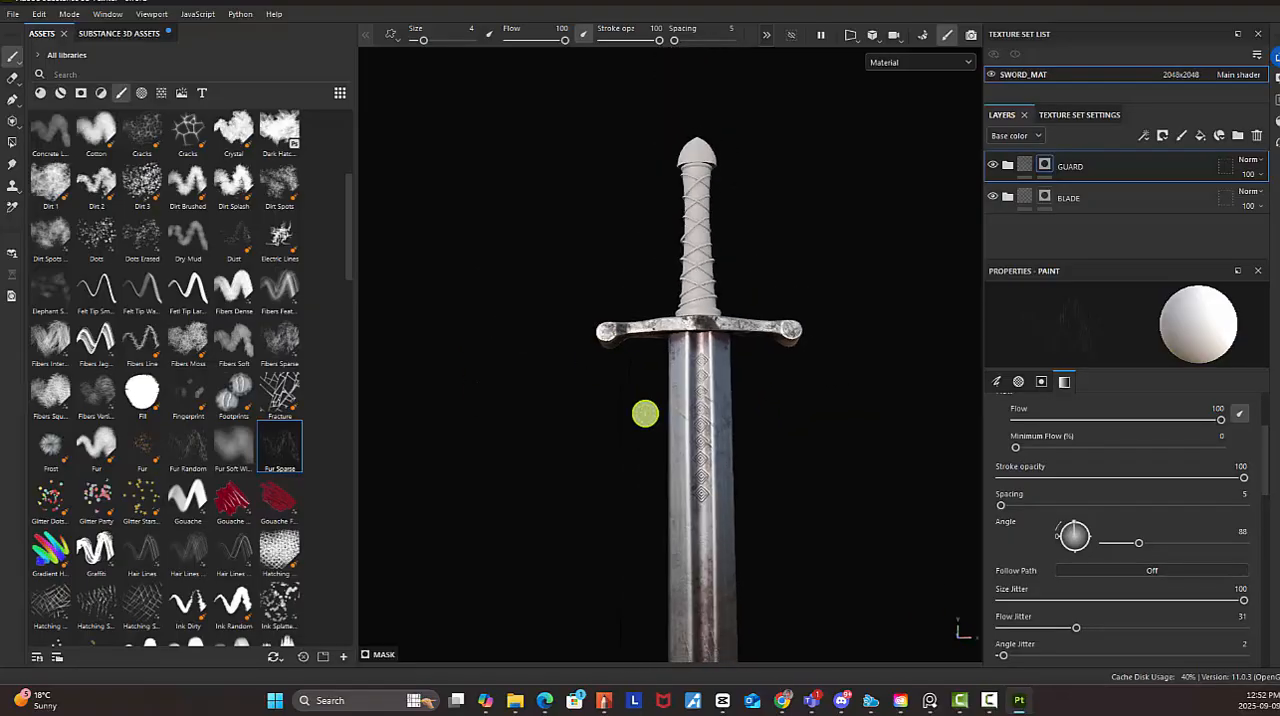
alt+drag(646, 414, 826, 446)
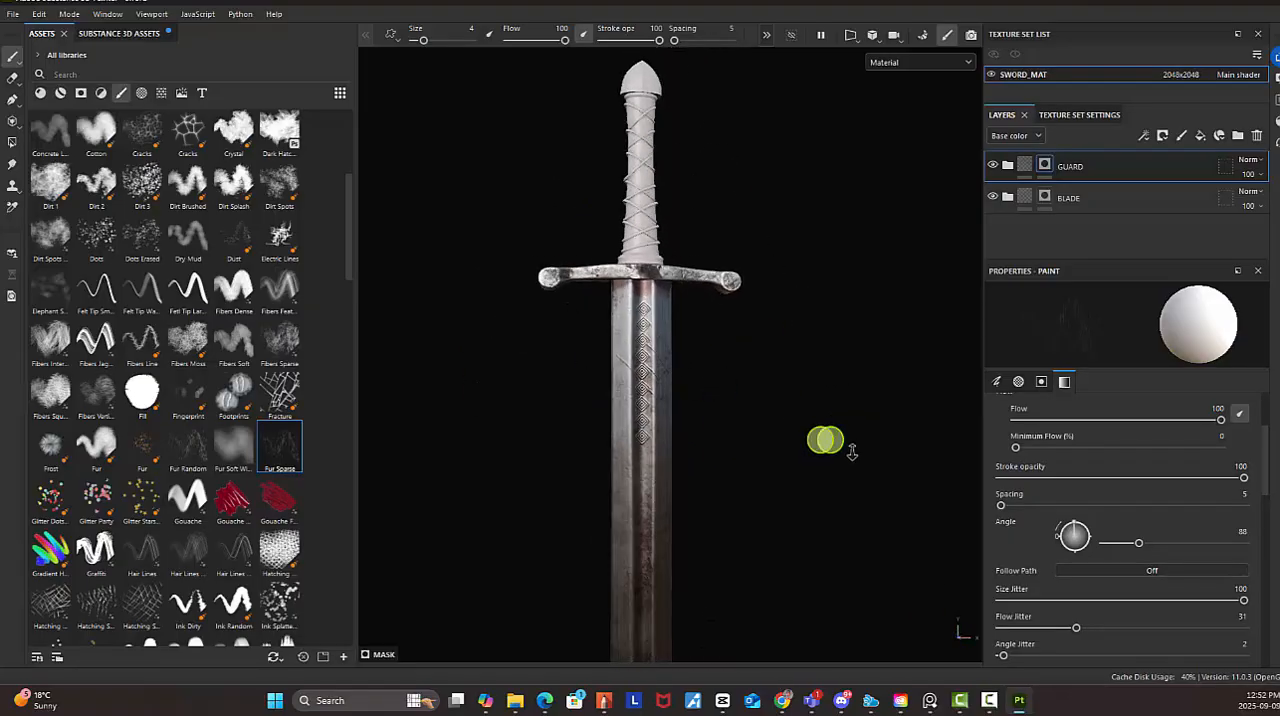
alt+right_drag(826, 446, 754, 403)
alt+drag(754, 403, 708, 410)
alt+right_drag(708, 410, 836, 431)
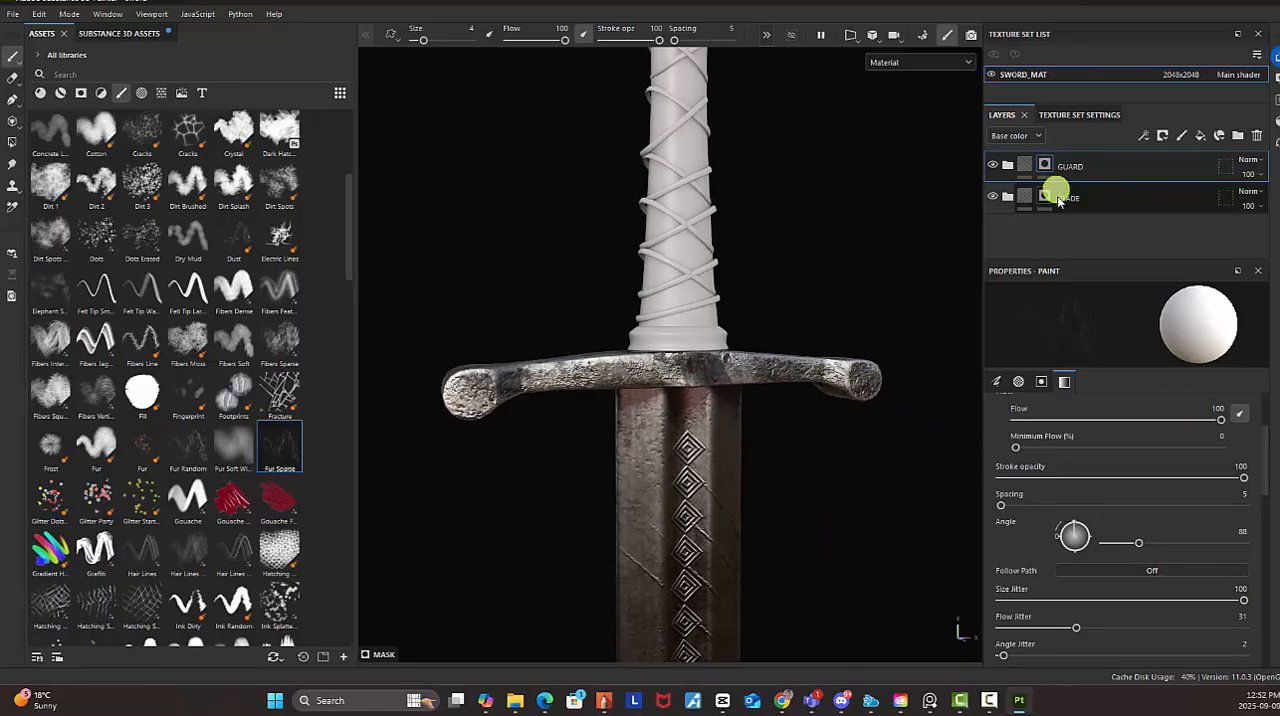
Expand the GUARD folder, enlarge the layer list, and toggle Dirt Occlusion to compare its effect on the guard
click(1011, 168)
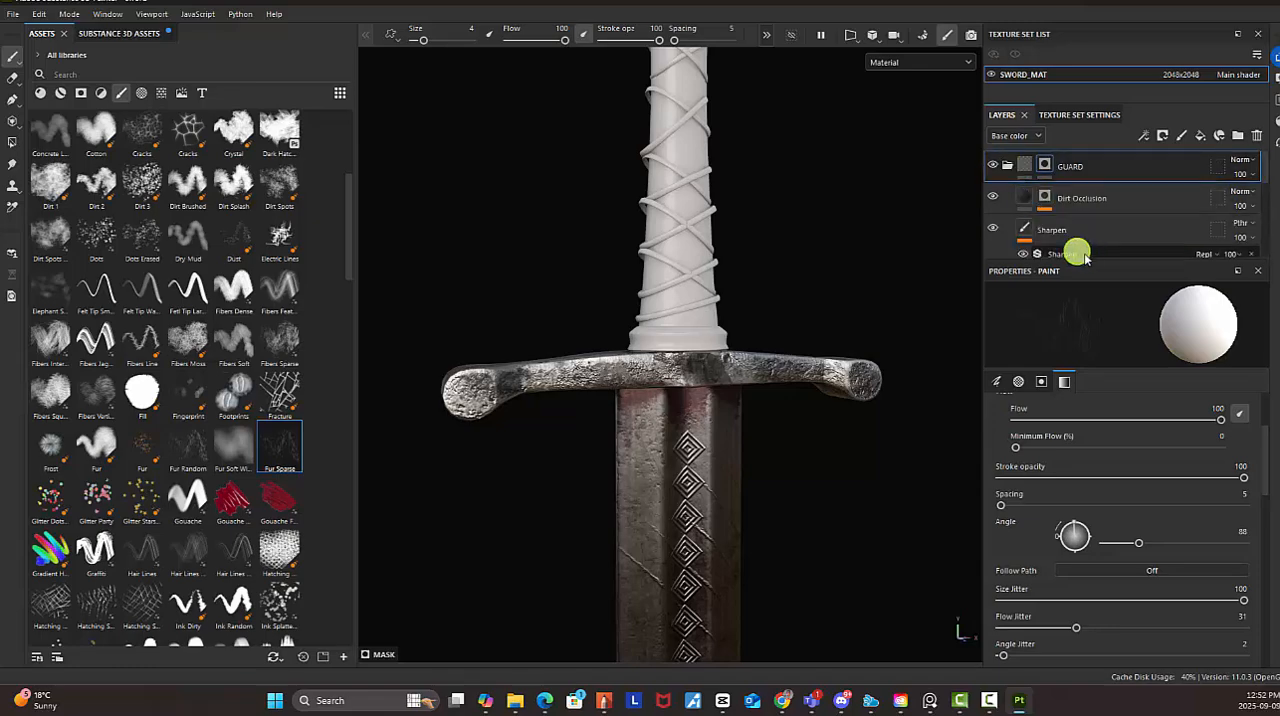
drag(1094, 263, 1095, 473)
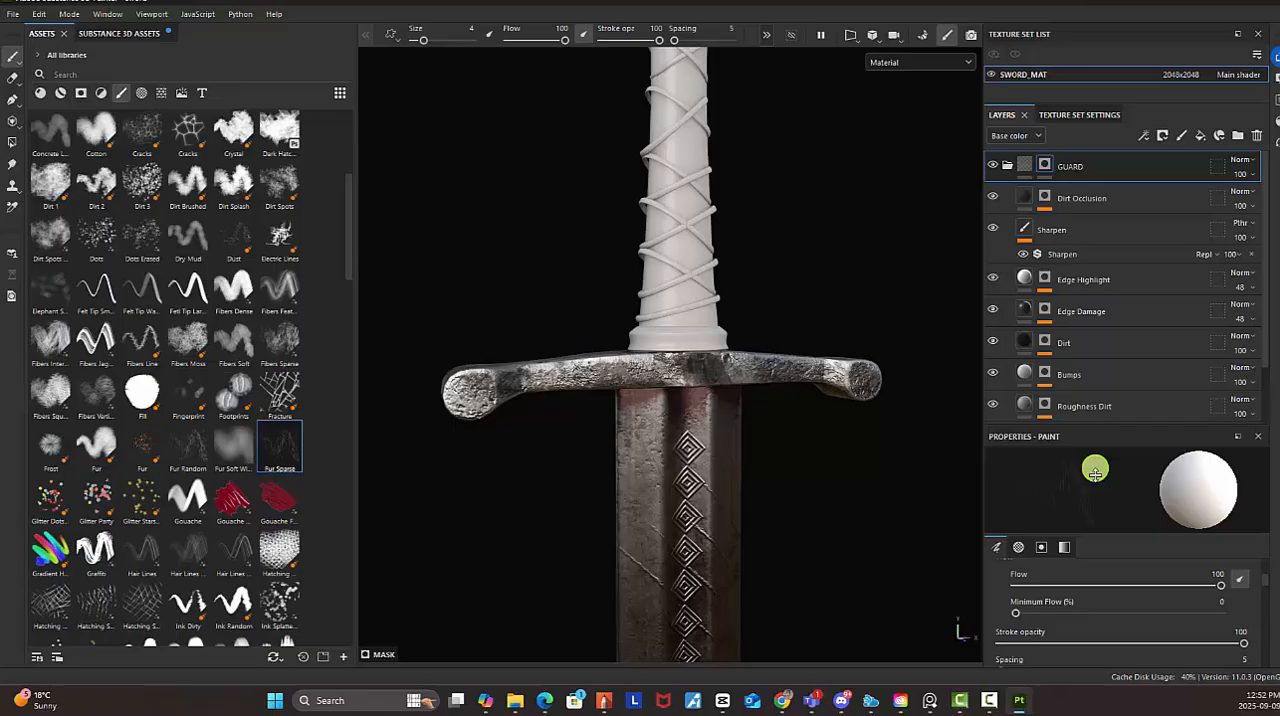
click(1001, 198)
click(1001, 198)
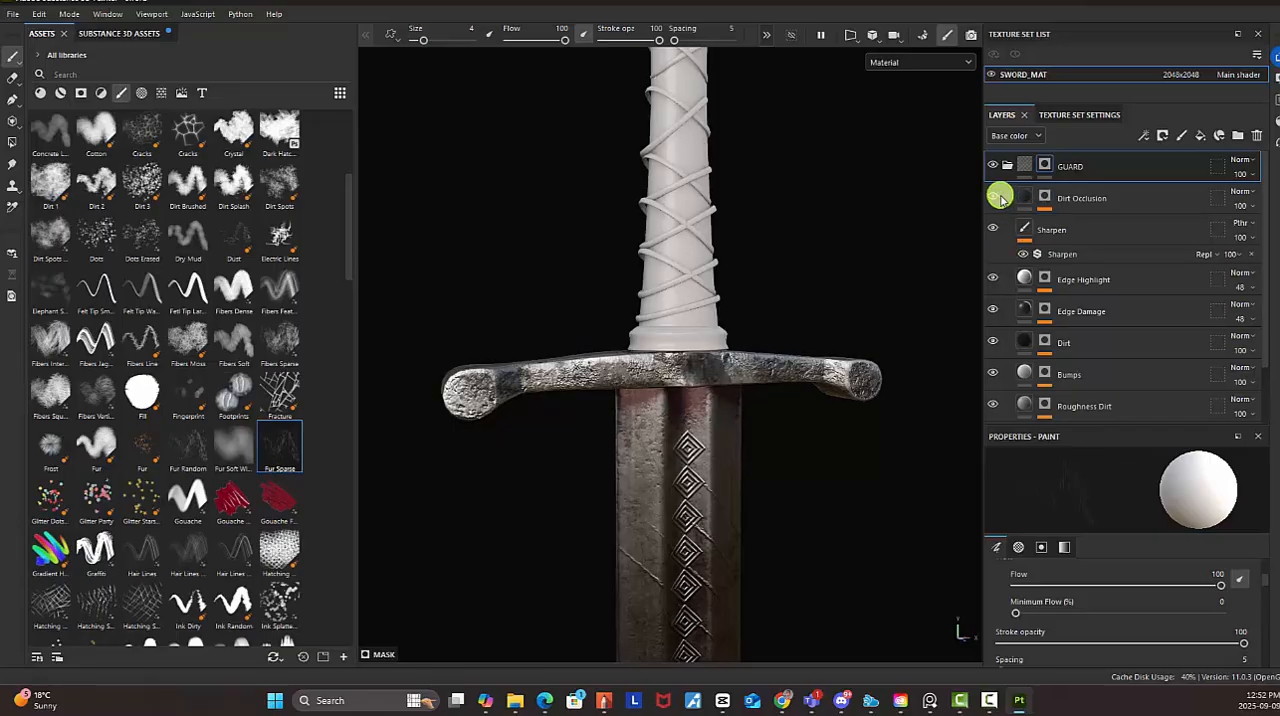
click(1000, 199)
click(999, 200)
click(999, 198)
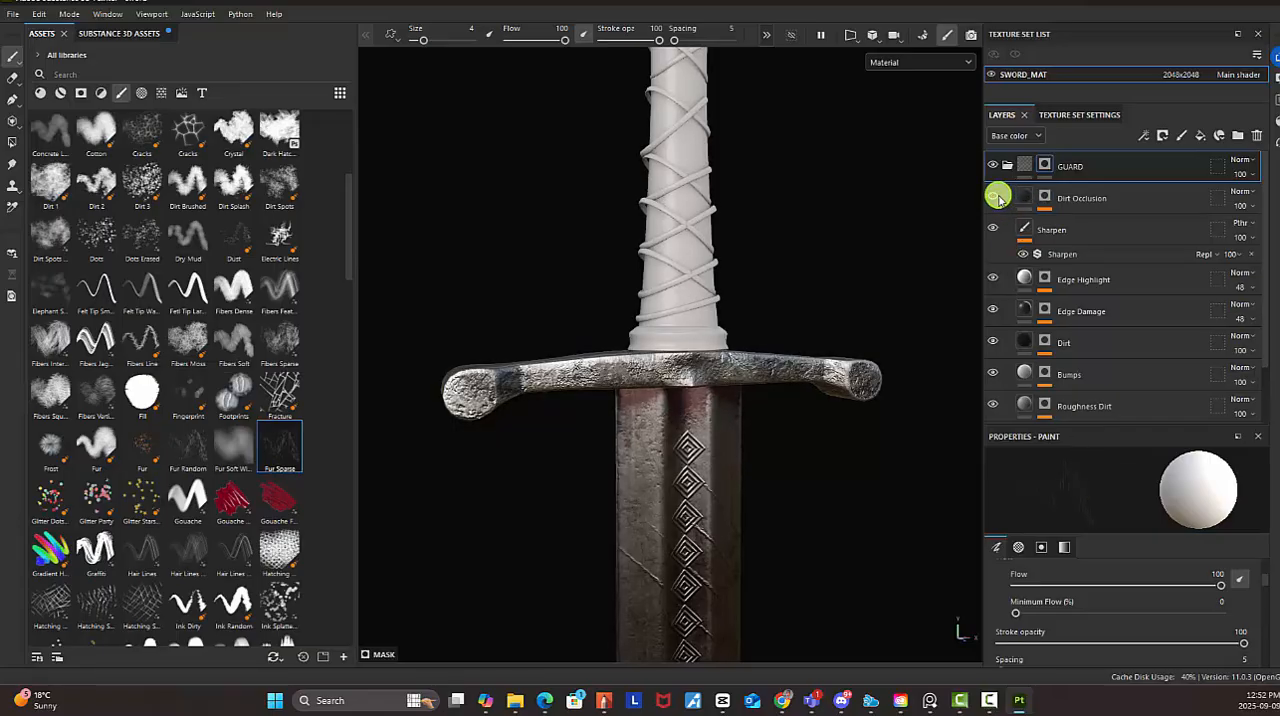
Hide and show the Edge Highlight, Edge Damage, Dirt and Bumps layers to examine what each adds to the guard
click(991, 279)
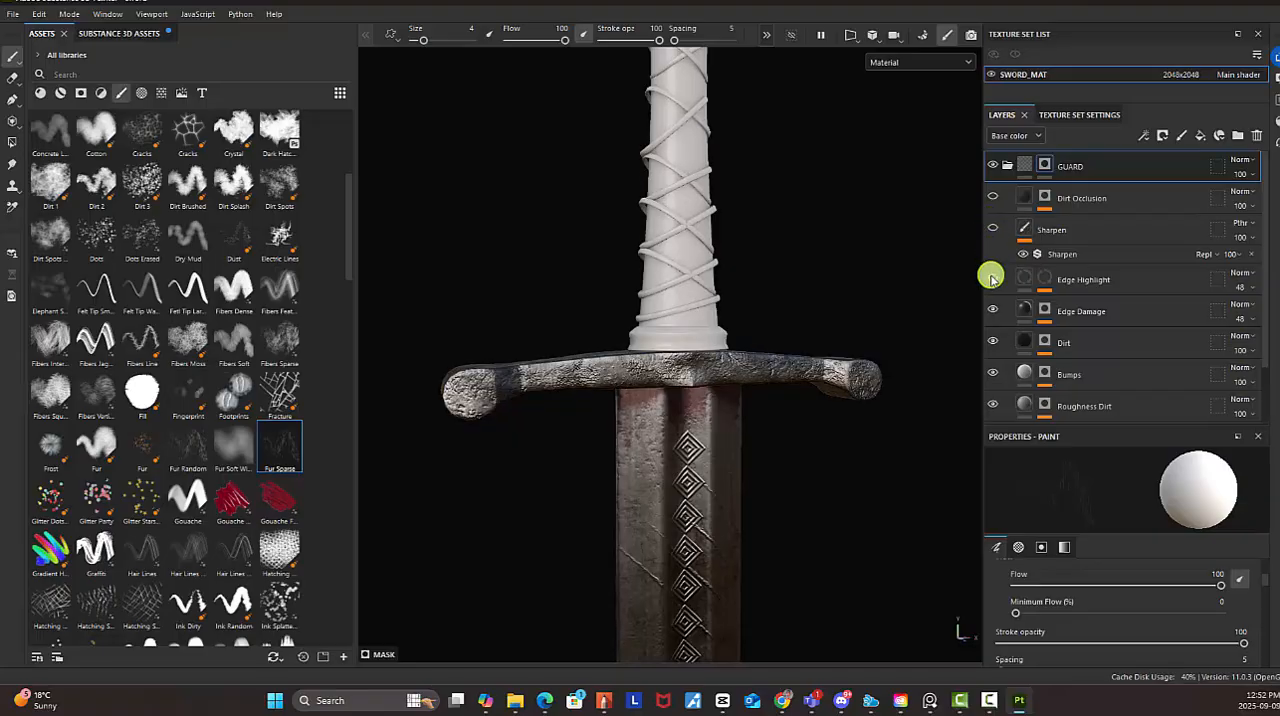
click(992, 311)
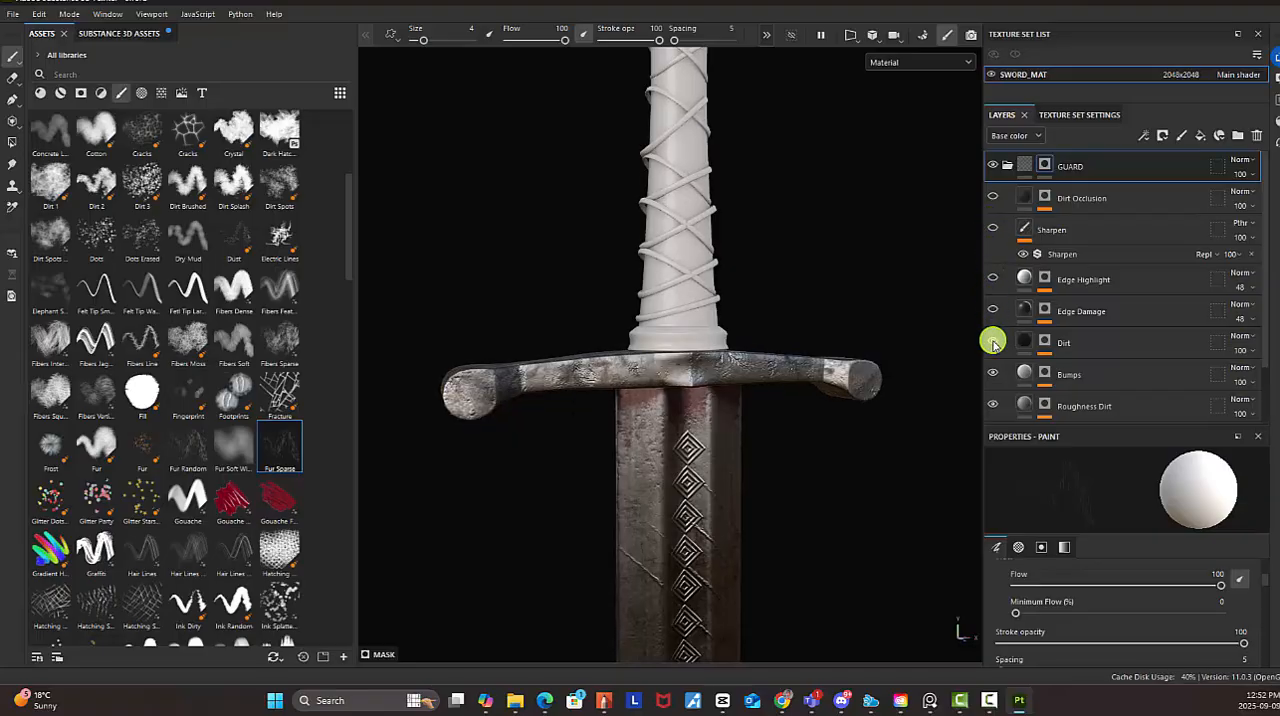
click(992, 343)
click(992, 372)
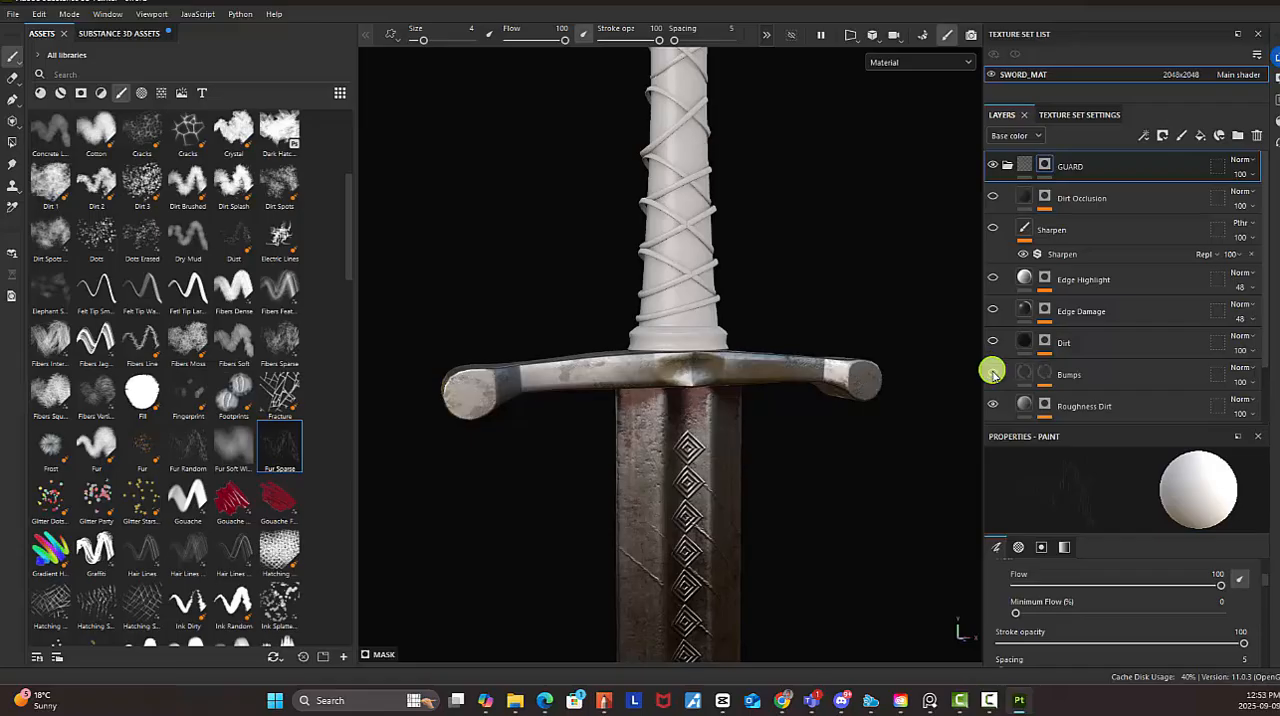
click(992, 374)
click(993, 342)
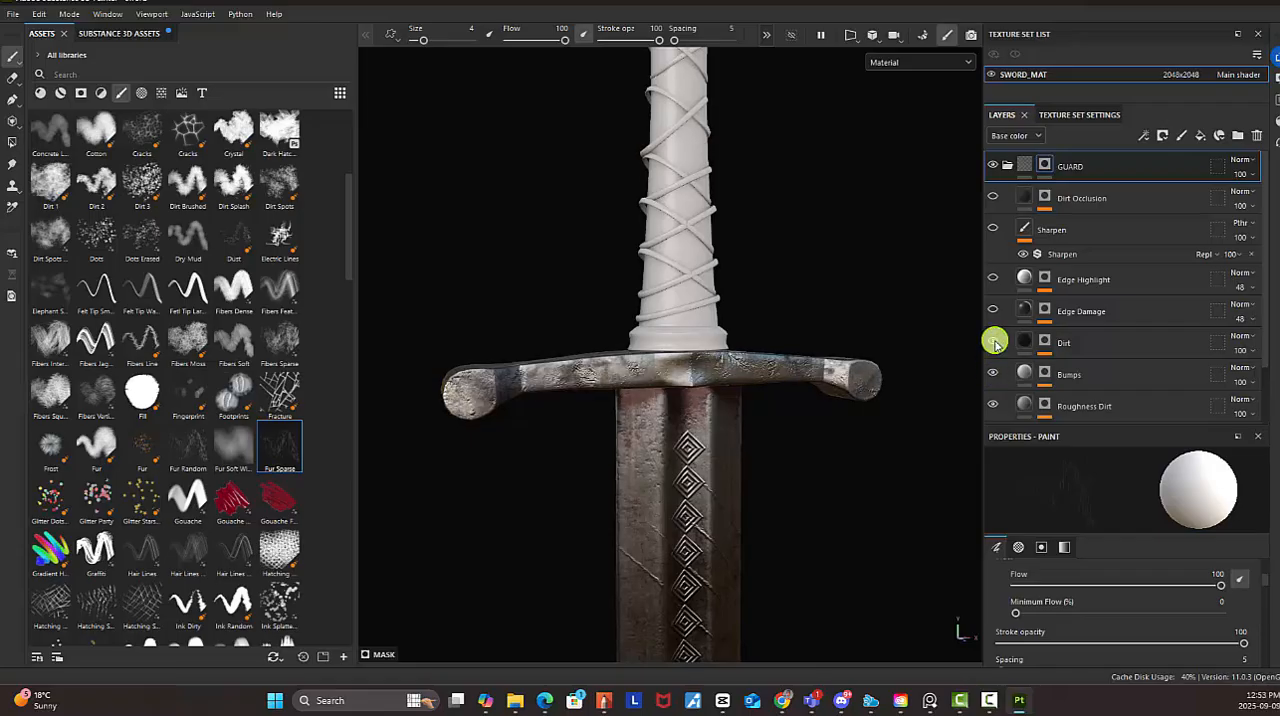
click(994, 310)
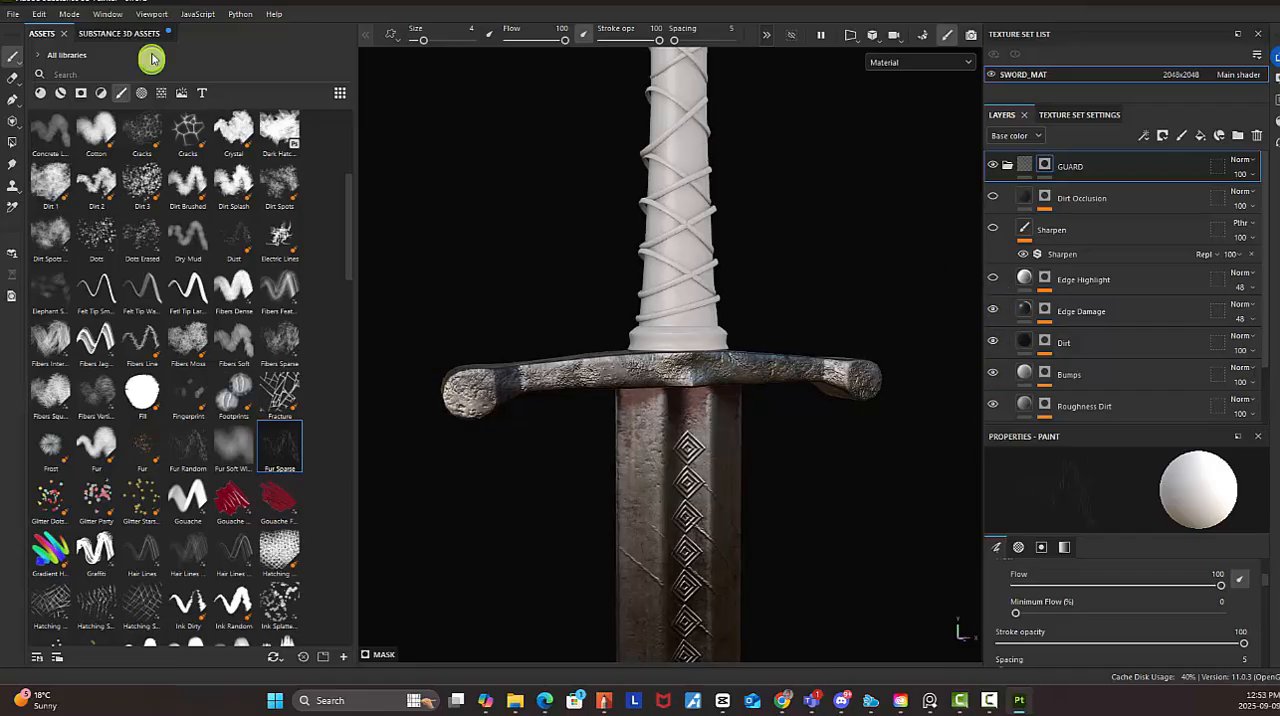
Search the smart materials for "metal"
click(60, 93)
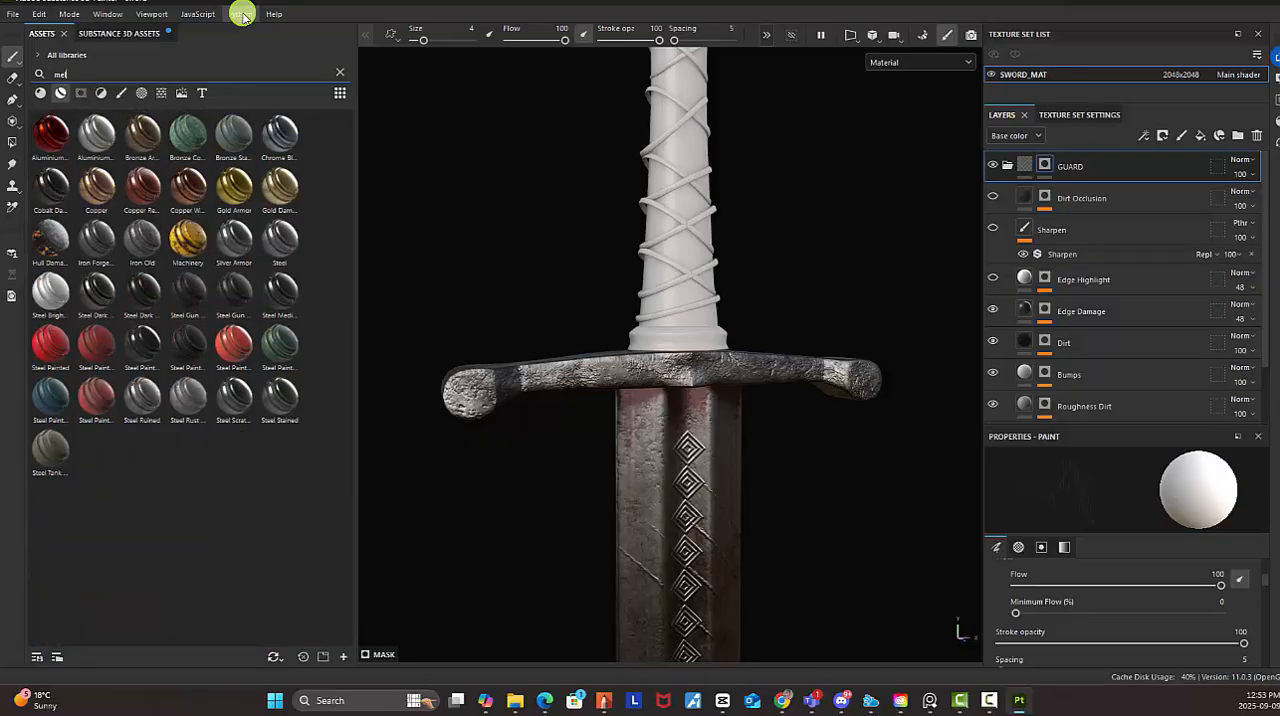
text(tal)
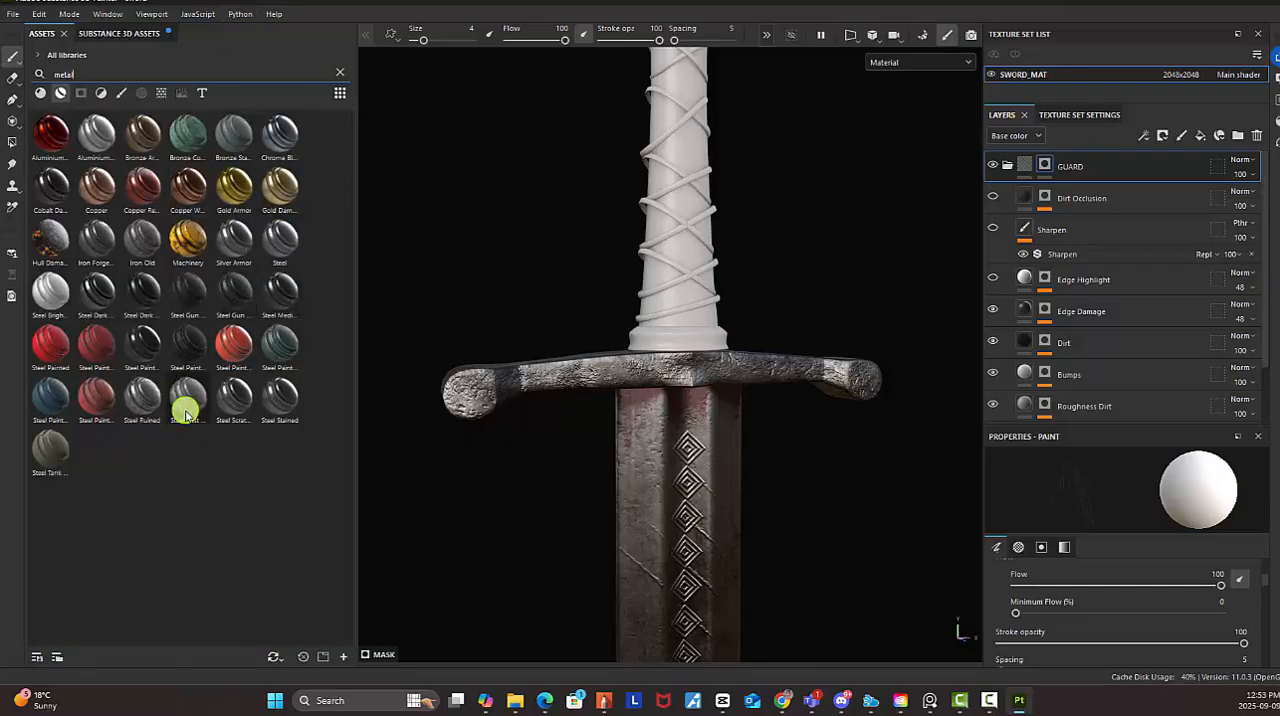
mouse_move(148, 405)
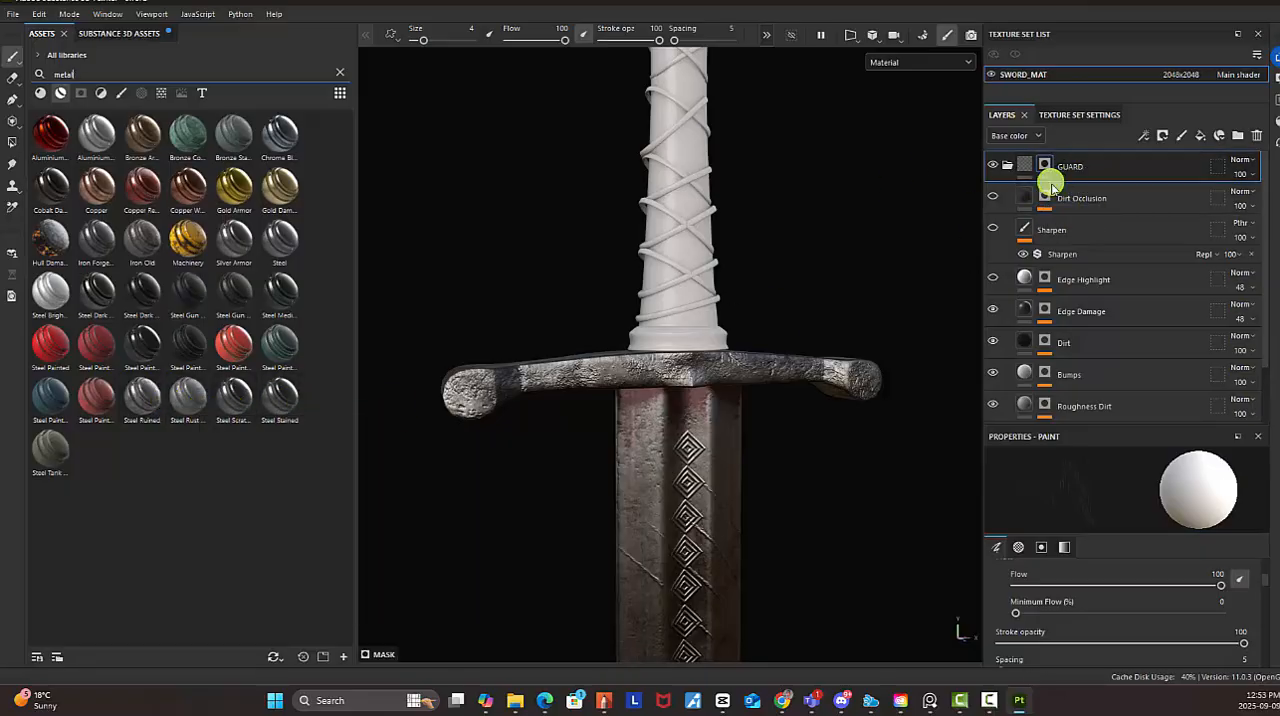
Show the guard's Edge Highlight, Sharpen and Dirt Occlusion layers, toggling Dirt Occlusion to compare
click(996, 280)
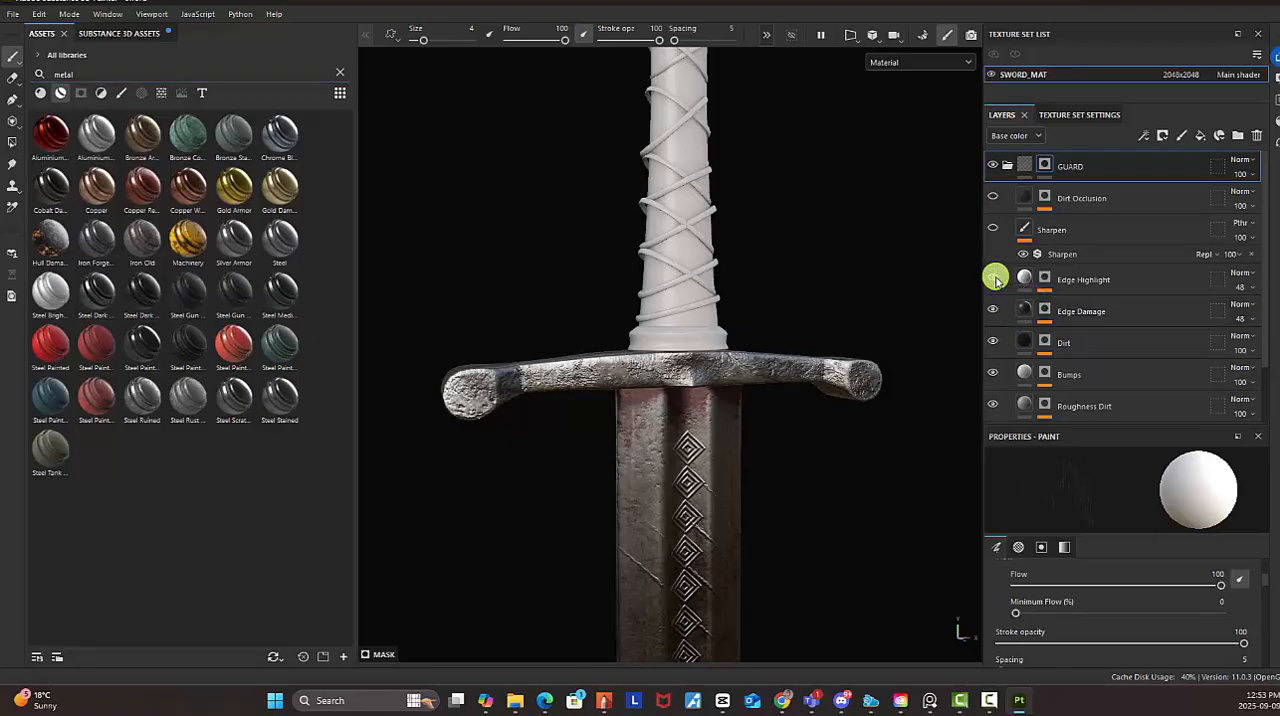
click(993, 198)
click(993, 198)
click(993, 198)
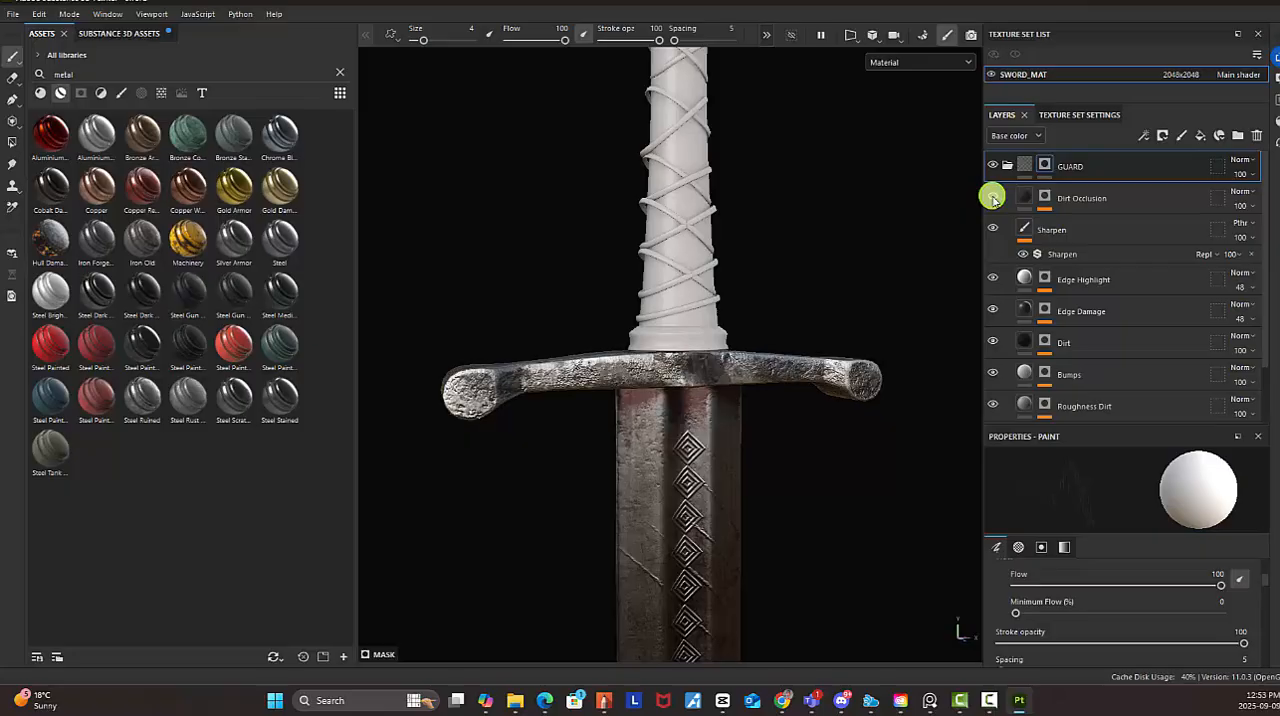
Select the Dirt Occlusion layer and sample its base color from the reddish blade area just below the guard
alt+drag(694, 217, 997, 337)
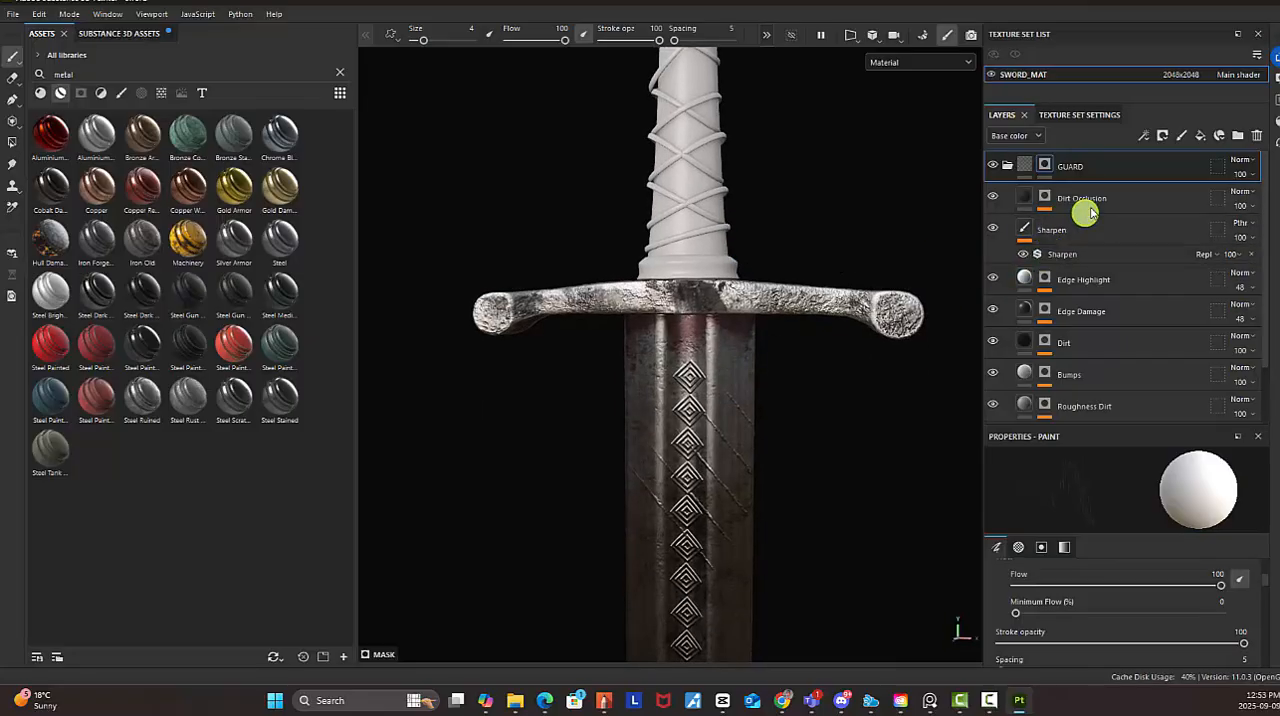
click(1046, 199)
click(996, 201)
click(996, 201)
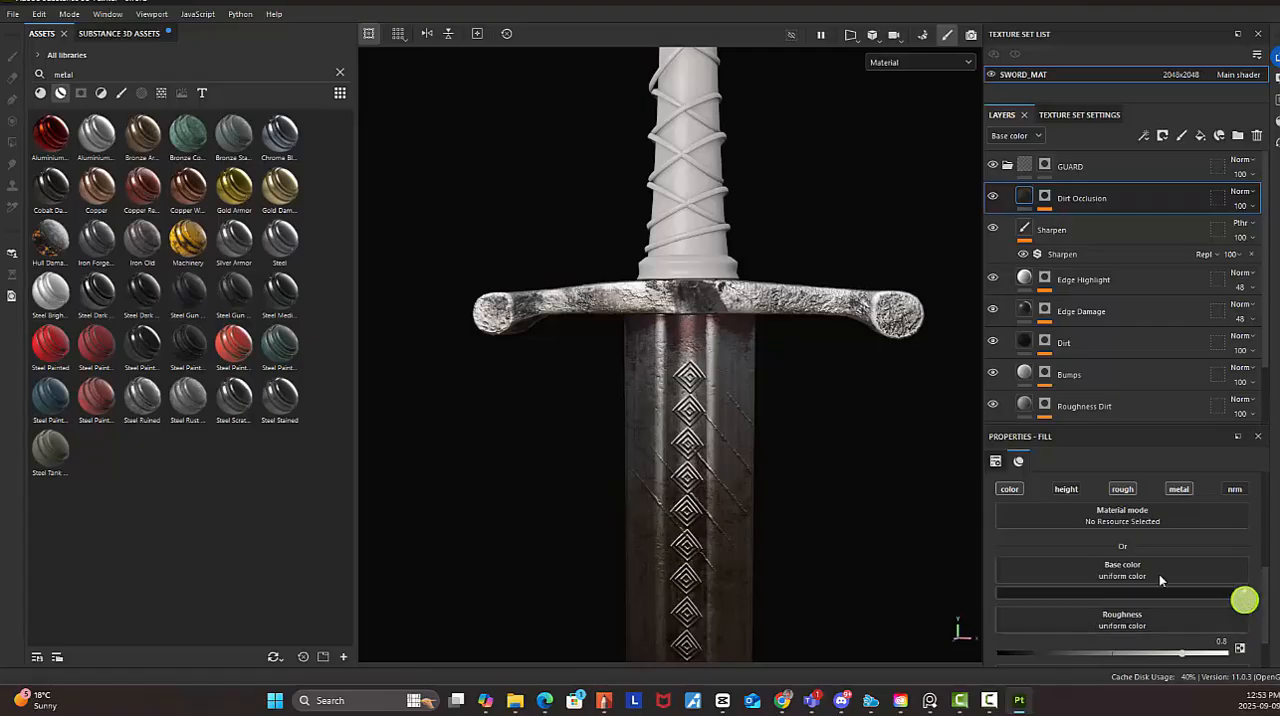
click(690, 333)
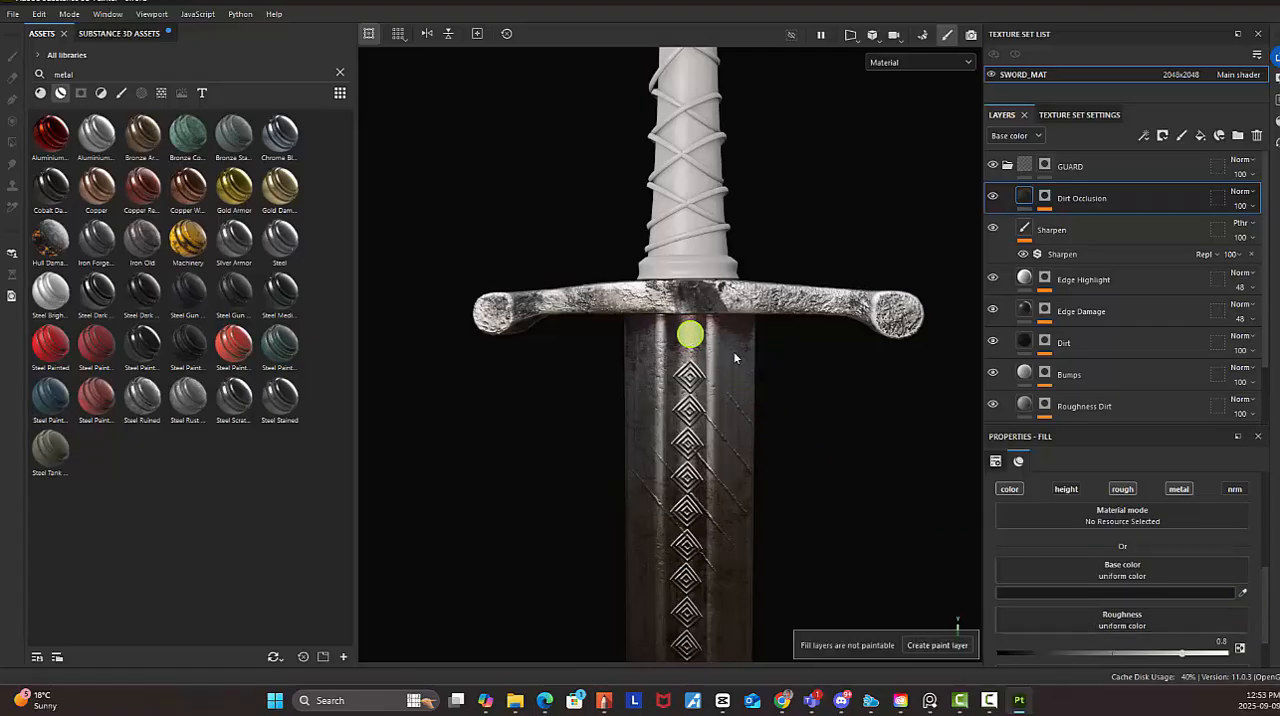
click(1241, 595)
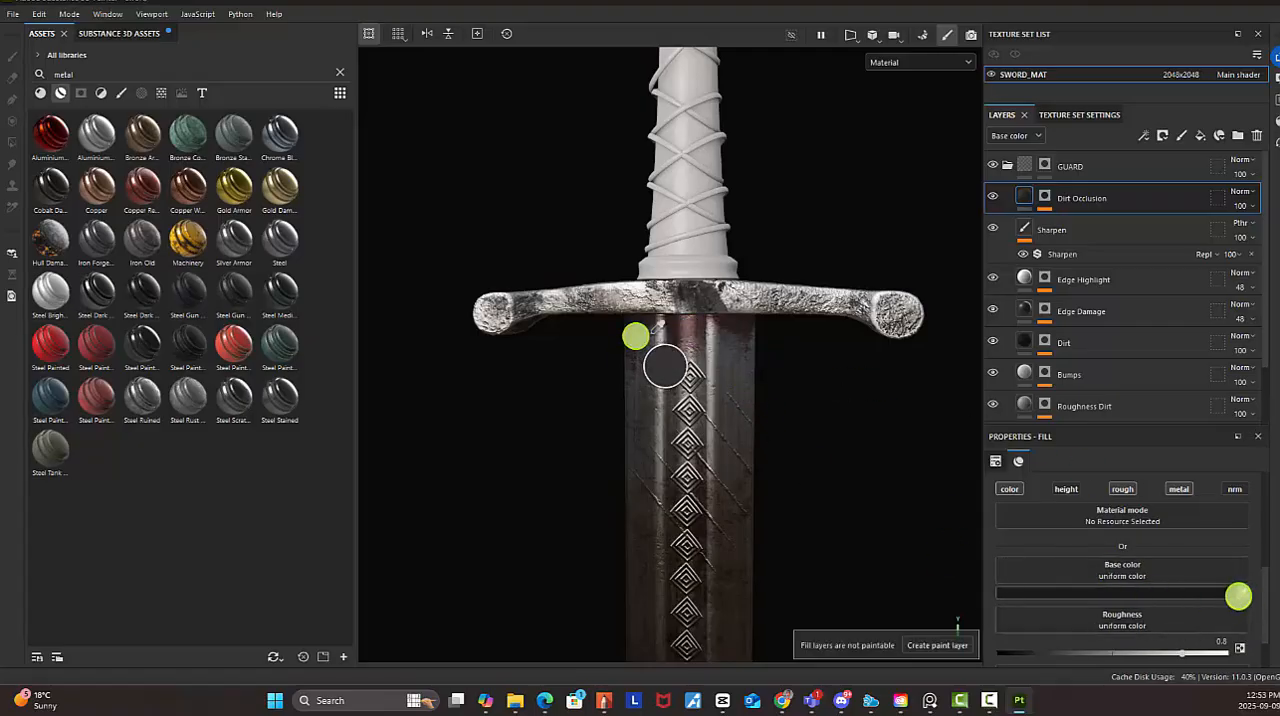
click(678, 327)
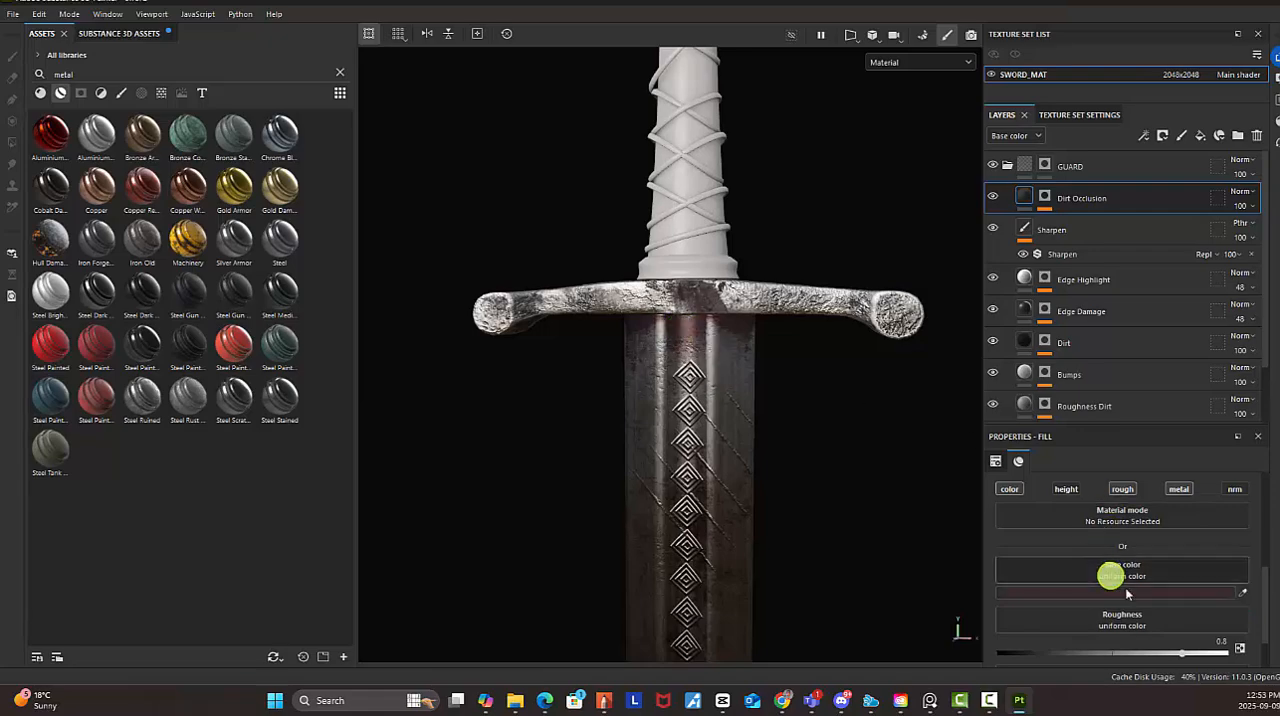
Set the Dirt Occlusion base color to the muted red 714040, with saturation 0.439 and value 0.444
click(1150, 596)
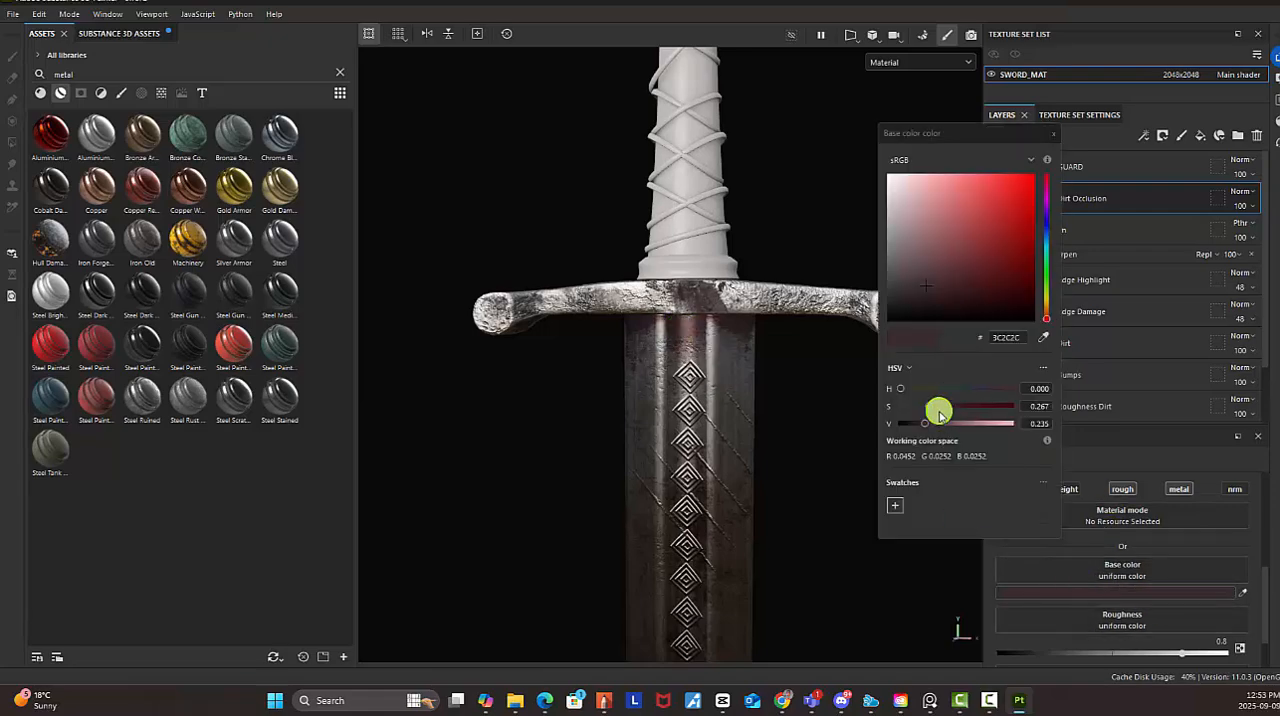
mouse_move(949, 411)
mouse_down()
mouse_move(934, 424)
mouse_move(943, 430)
mouse_up()
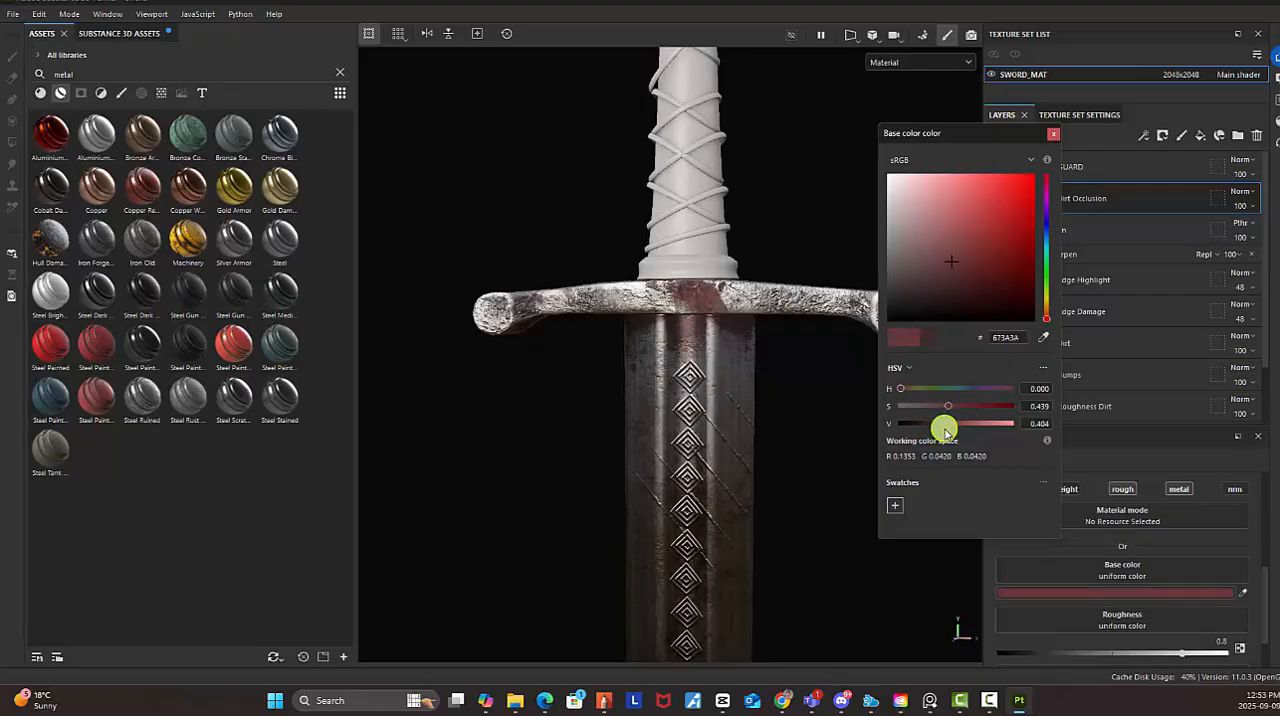
alt+drag(698, 358, 626, 346)
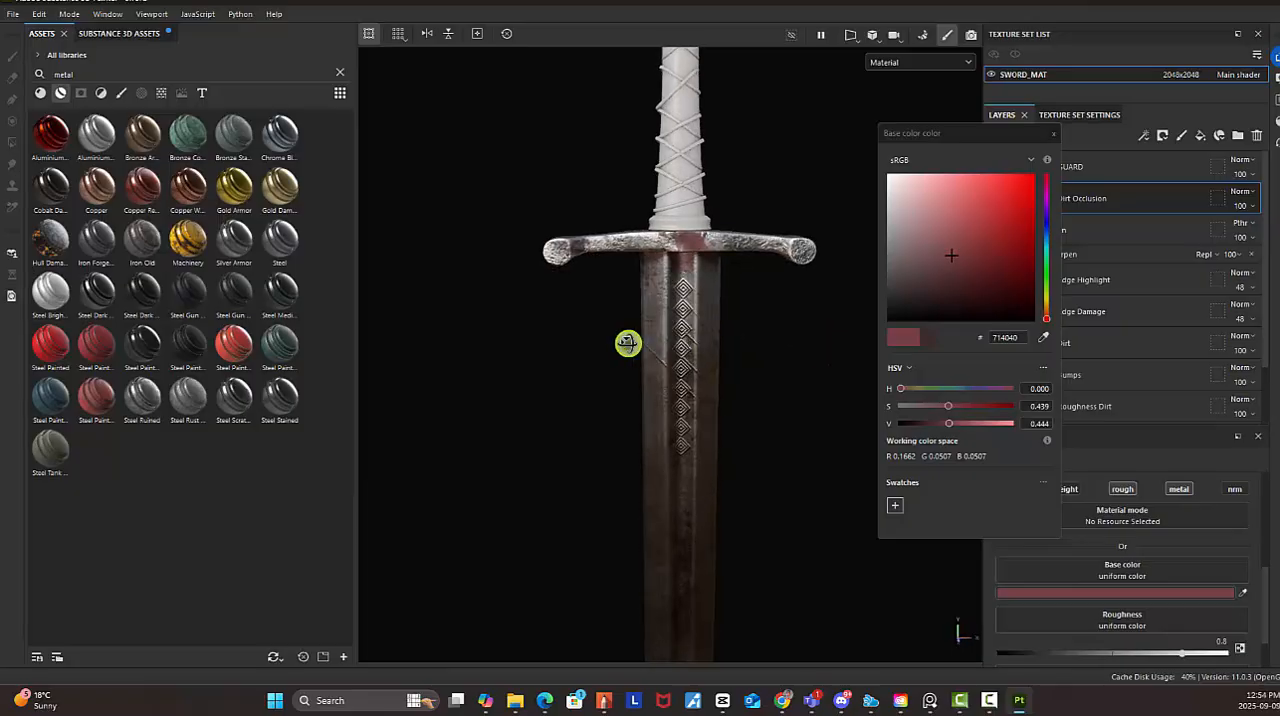
click(1058, 136)
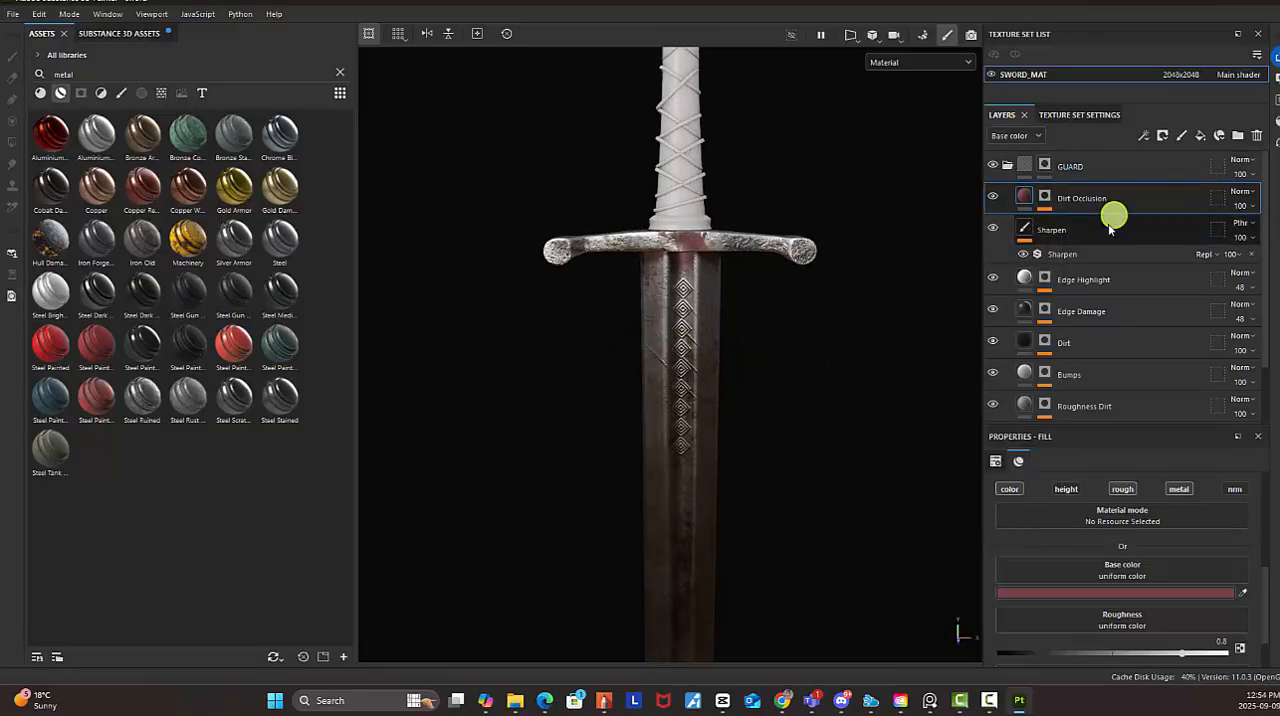
Add a fill layer directly above the Bumps layer in the GUARD folder and name it Pattern
click(1076, 378)
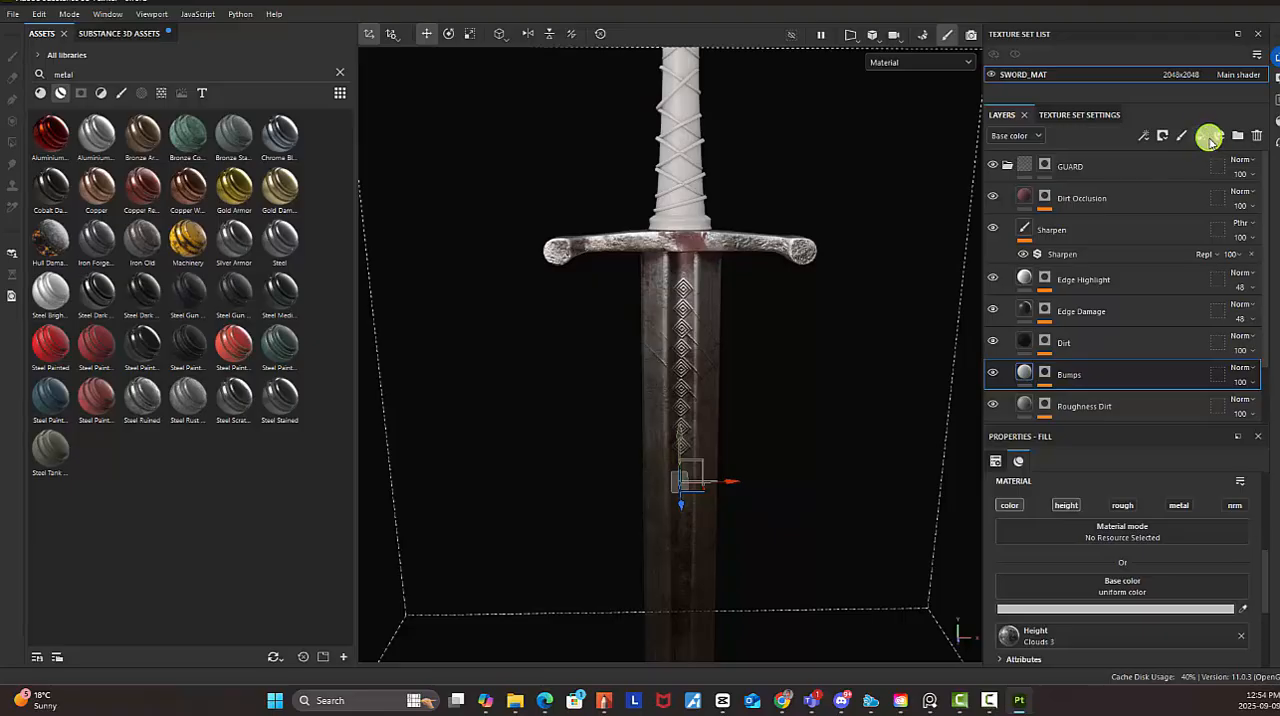
click(1210, 140)
double_click(1060, 373)
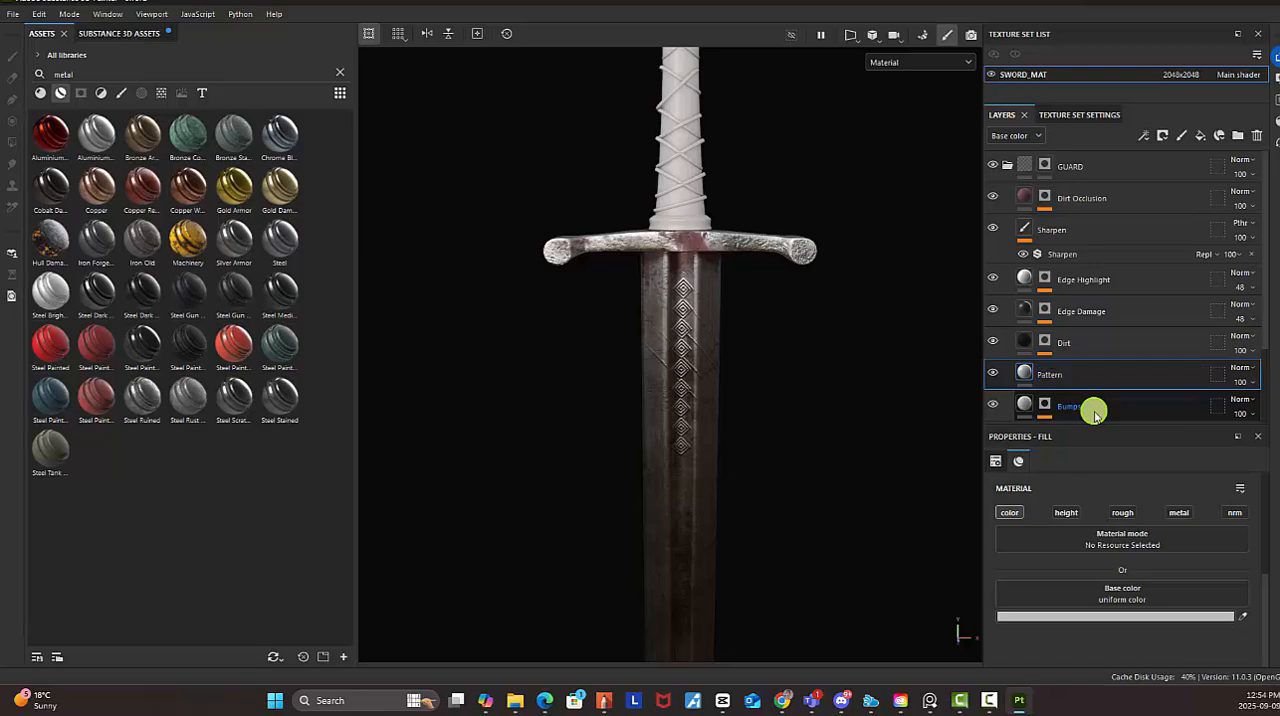
Enable the height channel on the Pattern fill layer and set its height to 0.6512
click(1066, 512)
scroll(1130, 622, down, 1)
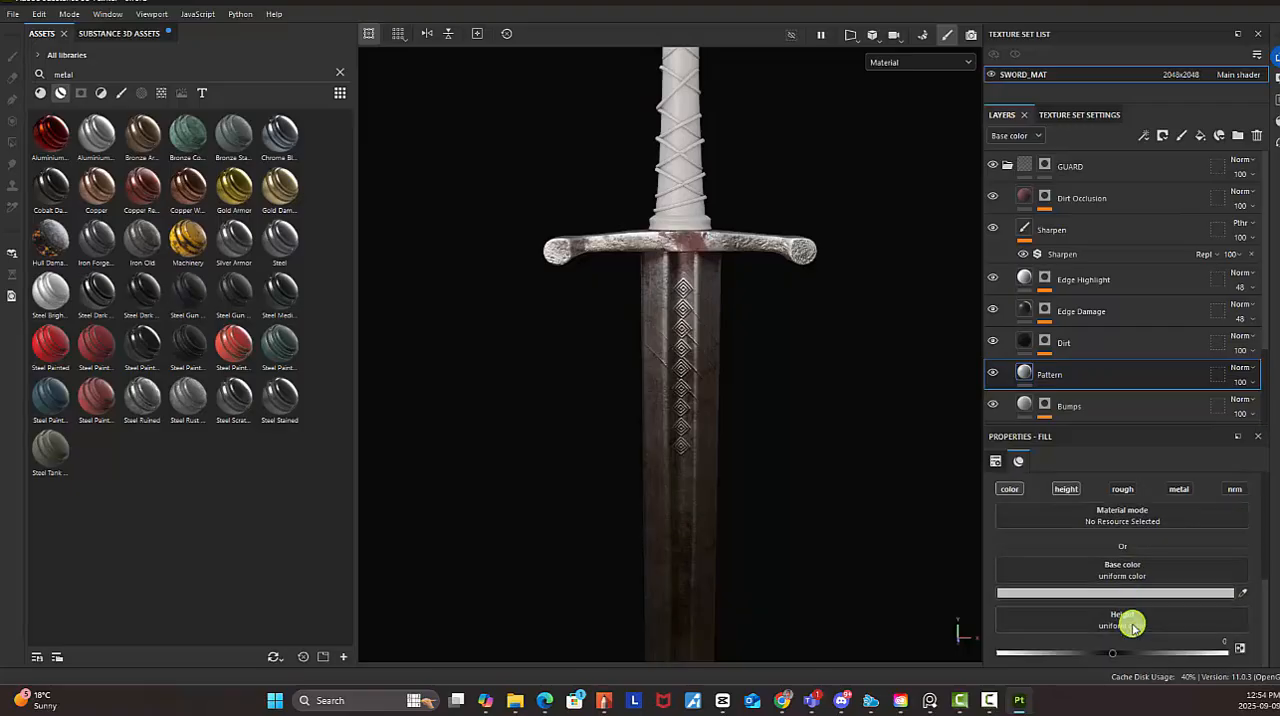
drag(1116, 655, 1176, 659)
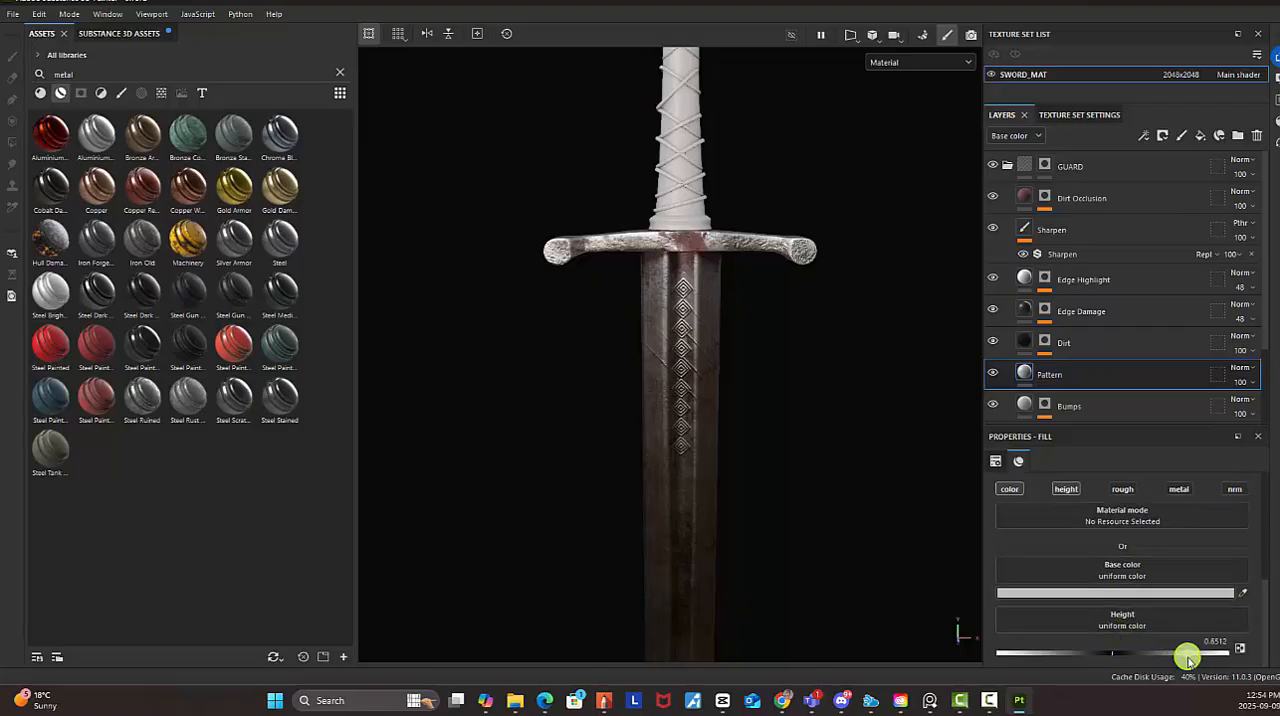
Rename the Pattern fill layer as BUMP_PATTERN GRAPHICS
click(1042, 380)
right_click(1025, 374)
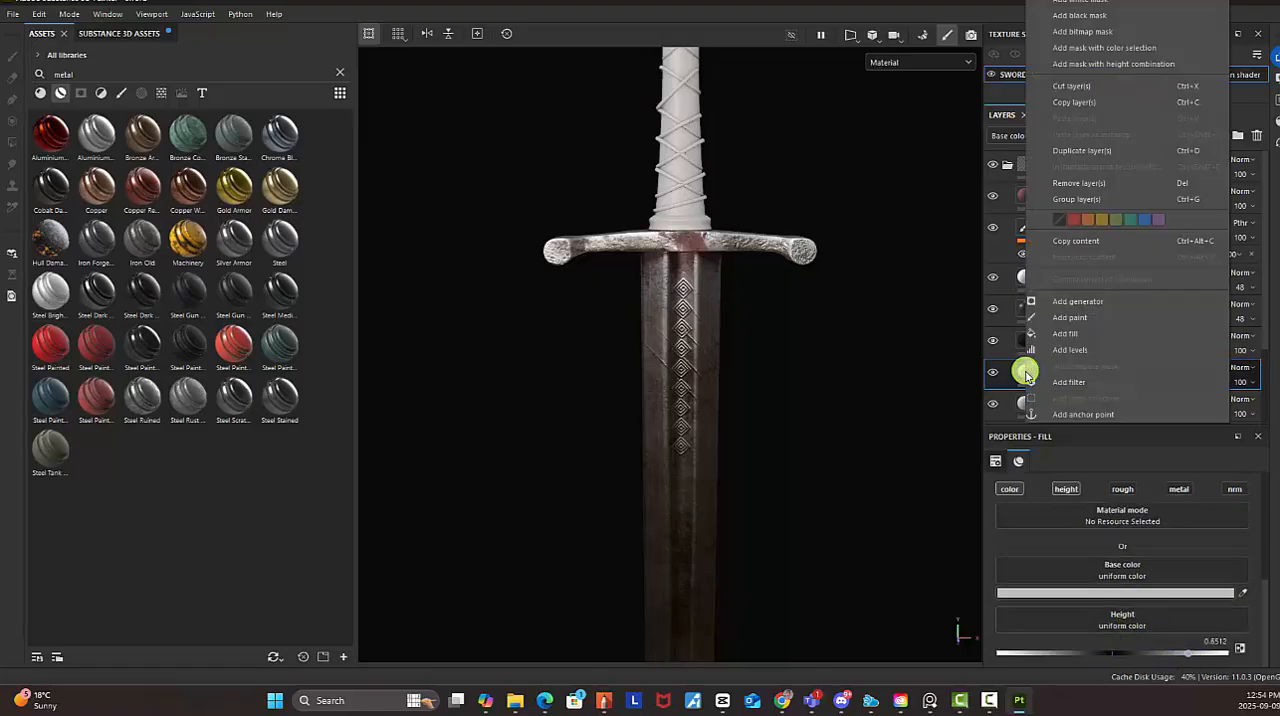
key(Escape)
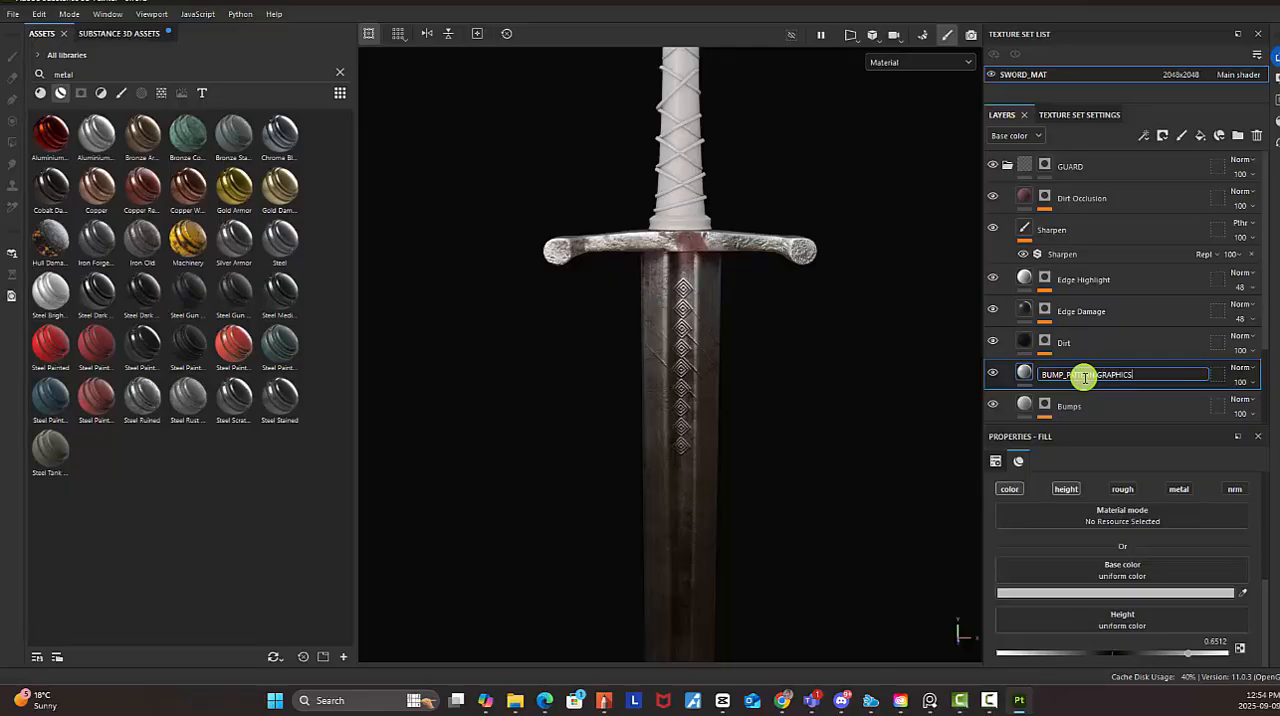
key(Return)
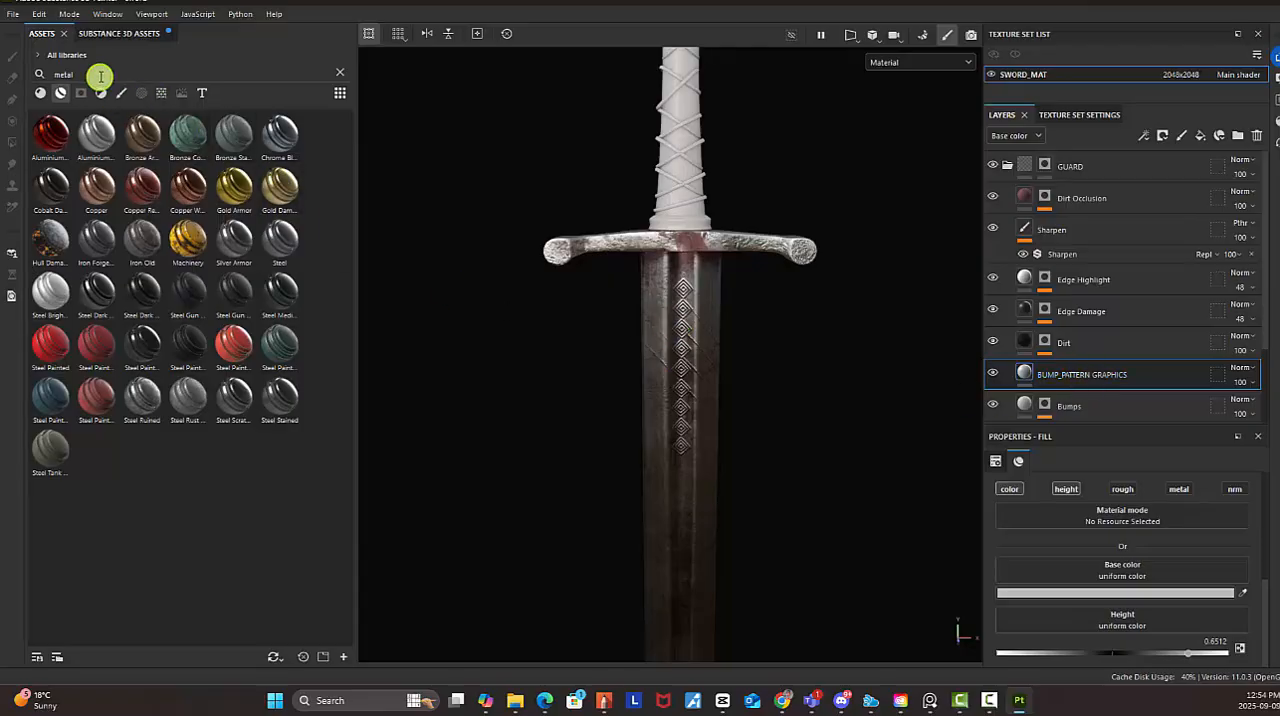
Clear the asset search and give the BUMP_PATTERN GRAPHICS layer a black mask with a paint effect
drag(100, 76, 12, 58)
key(BackSpace)
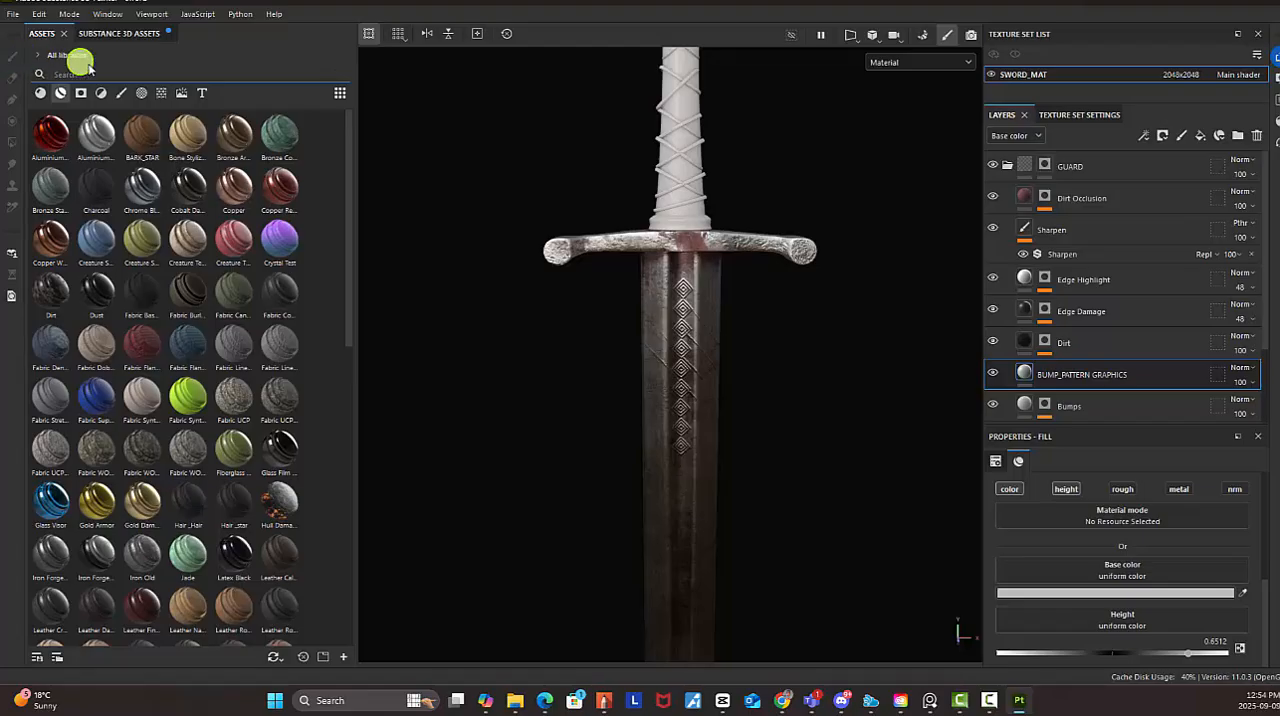
right_click(1029, 380)
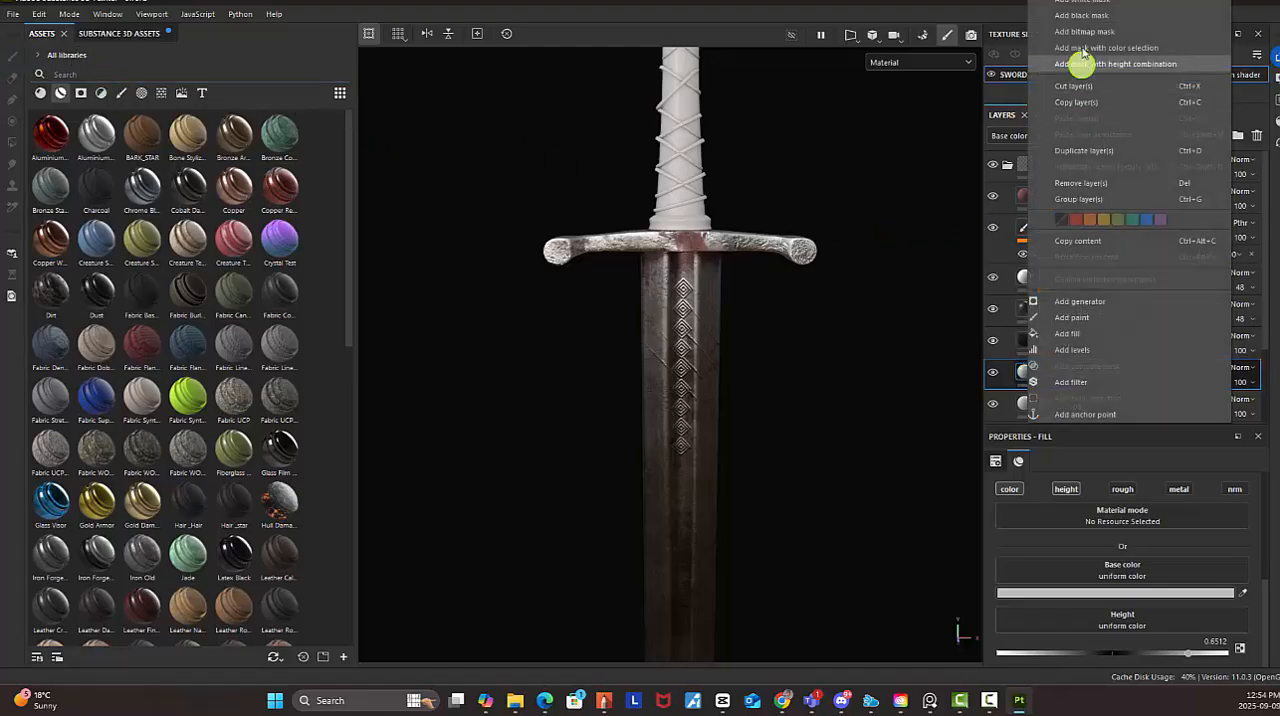
click(1086, 17)
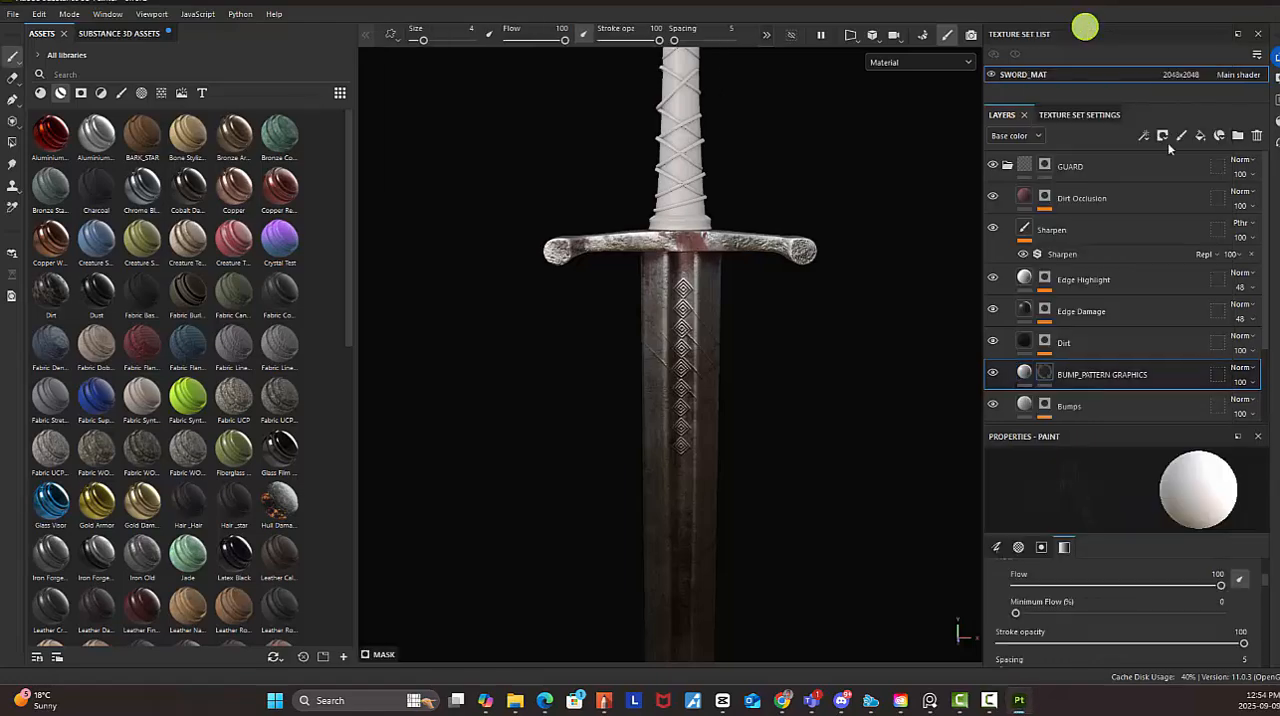
right_click(1047, 374)
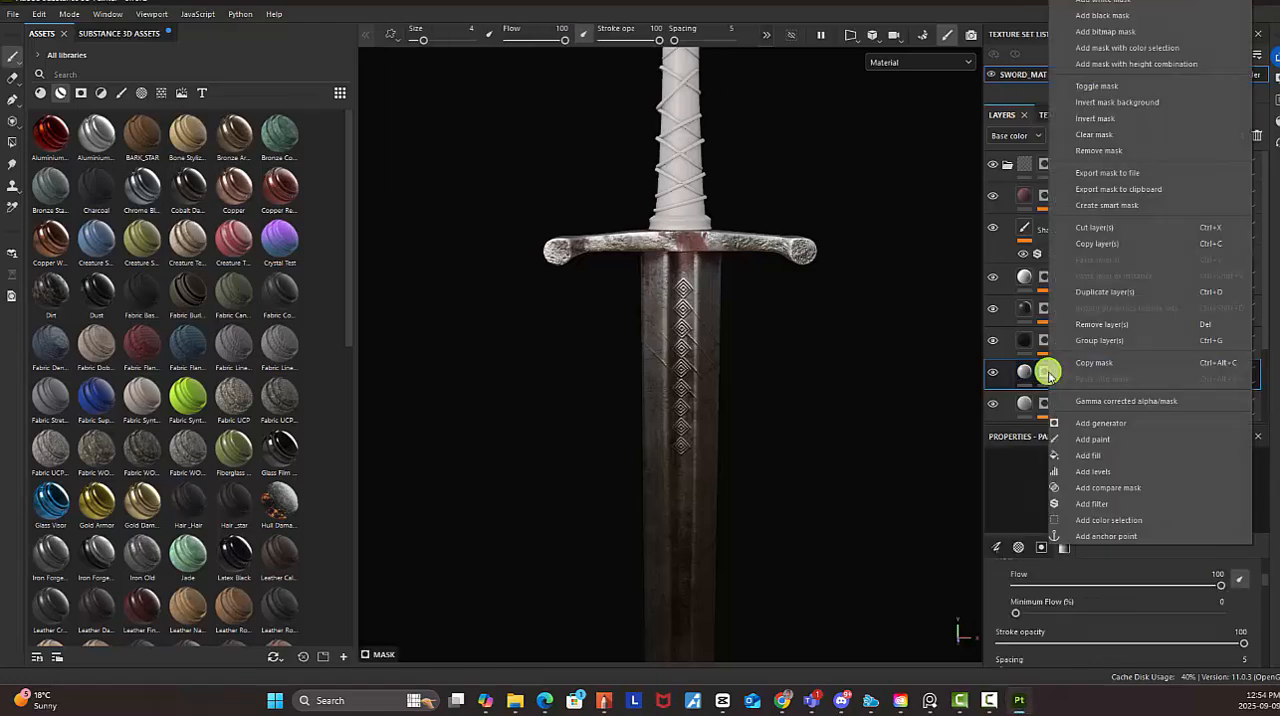
click(1100, 441)
Browse the alpha assets and load Celtic Cross Round as the brush alpha for the mask paint
alt+right_drag(572, 131, 940, 314)
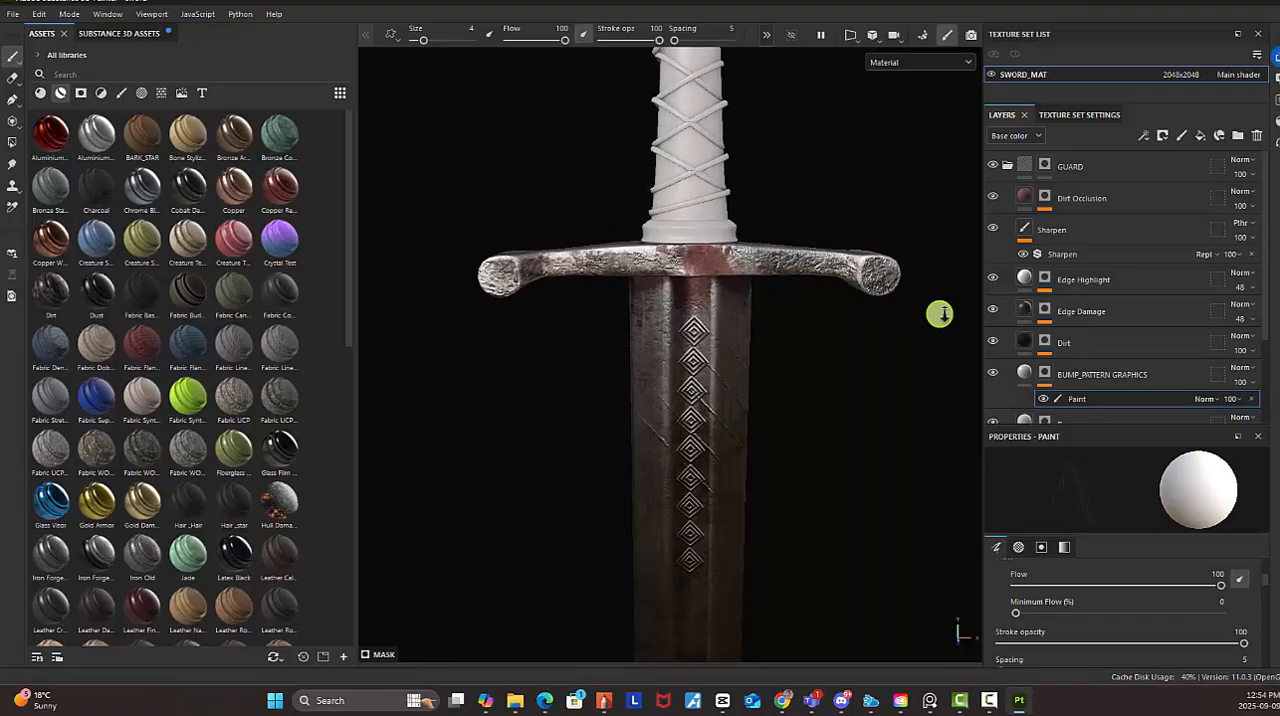
alt+drag(751, 254, 700, 251)
scroll(660, 246, up, 2)
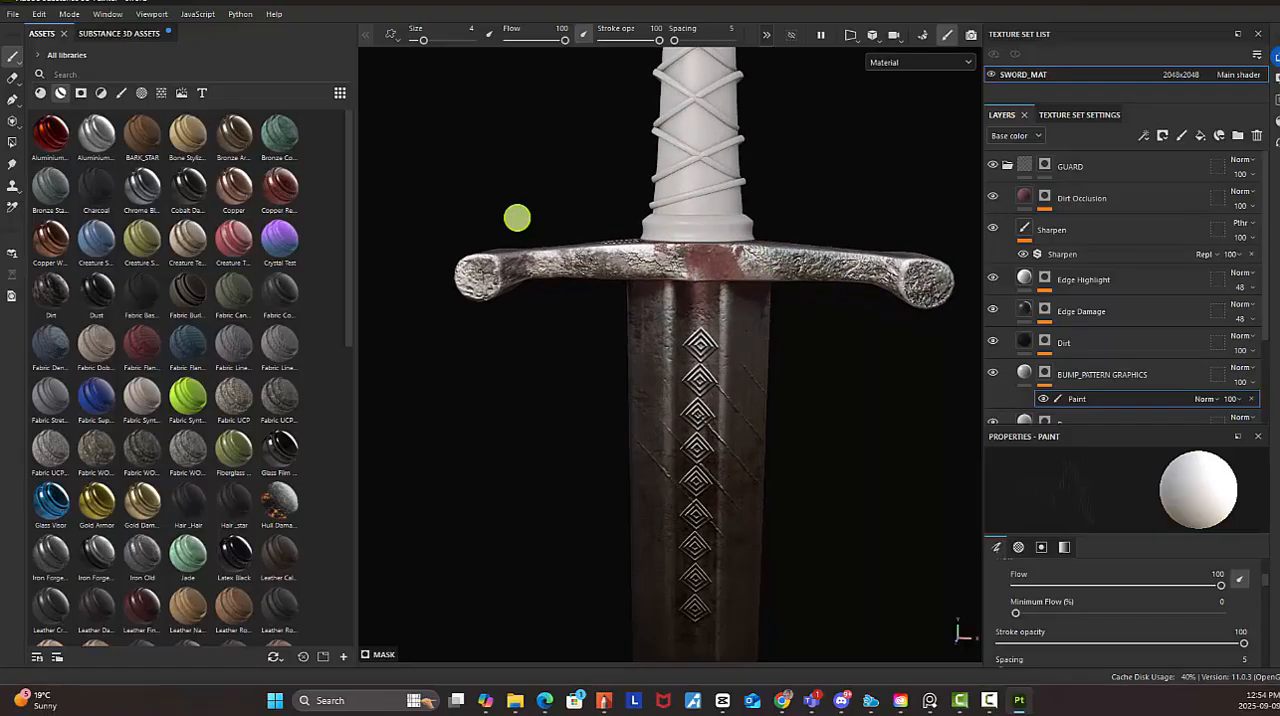
click(122, 93)
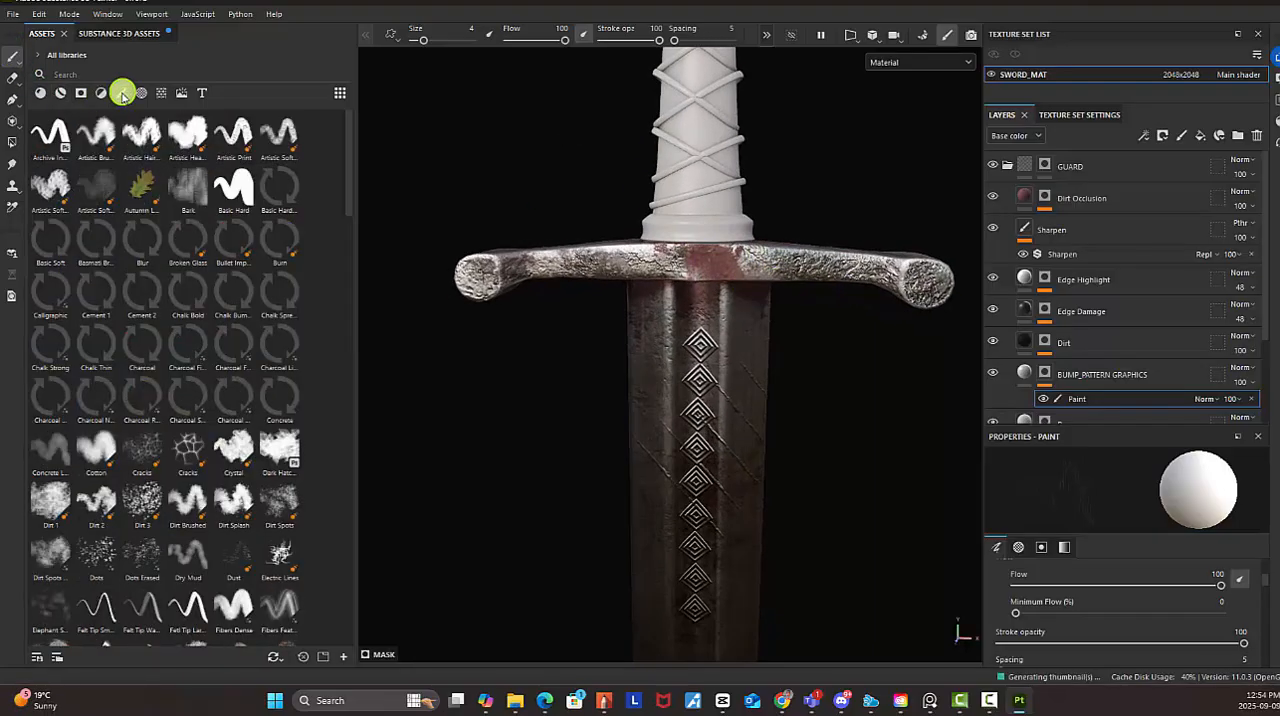
click(100, 93)
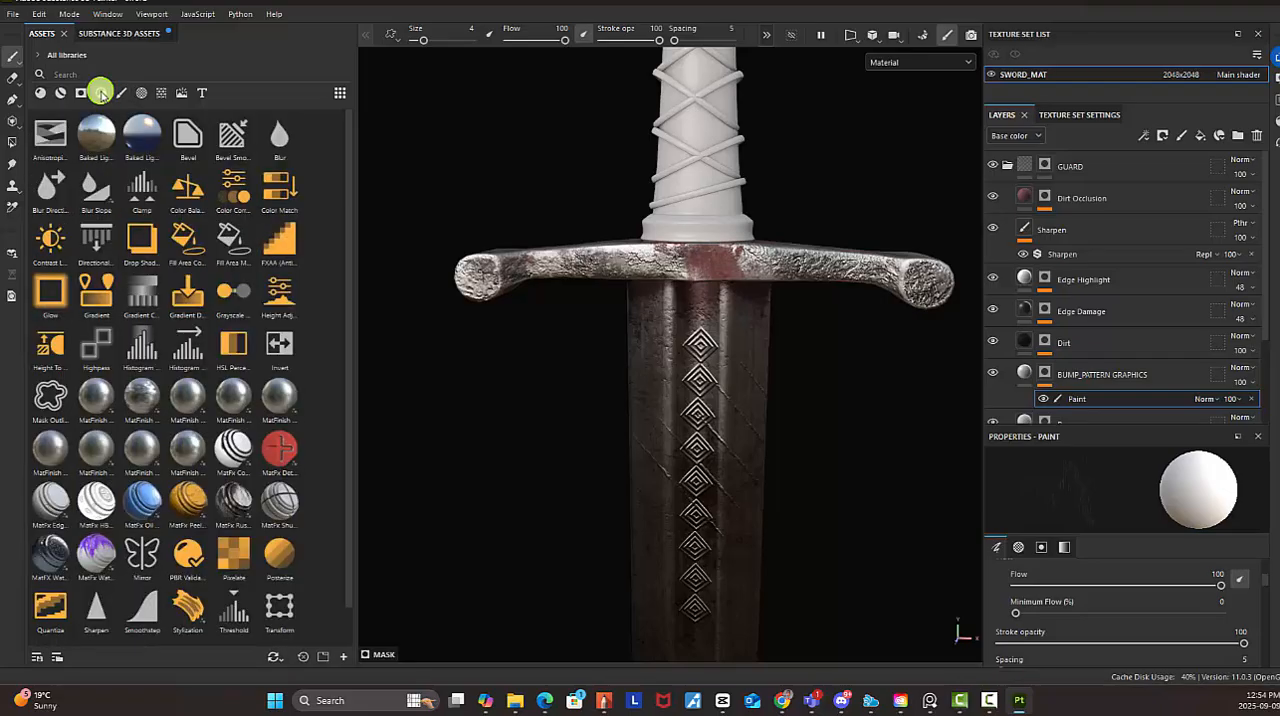
click(83, 94)
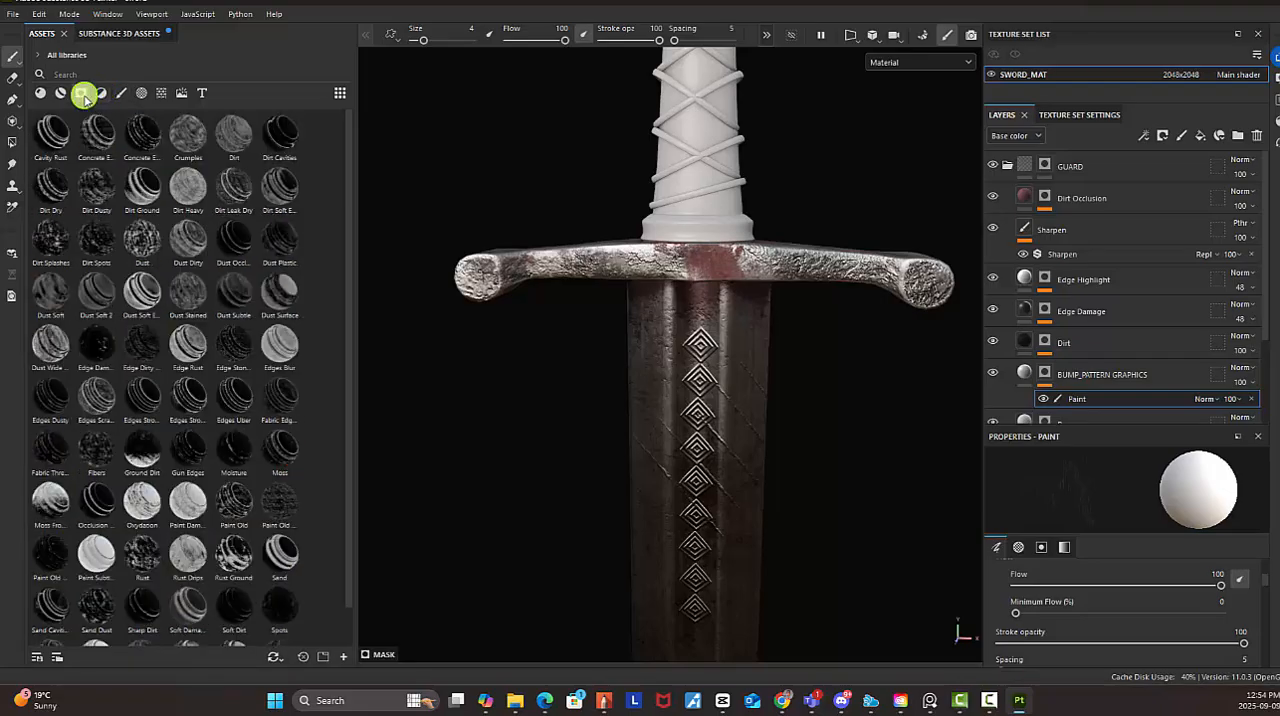
click(141, 93)
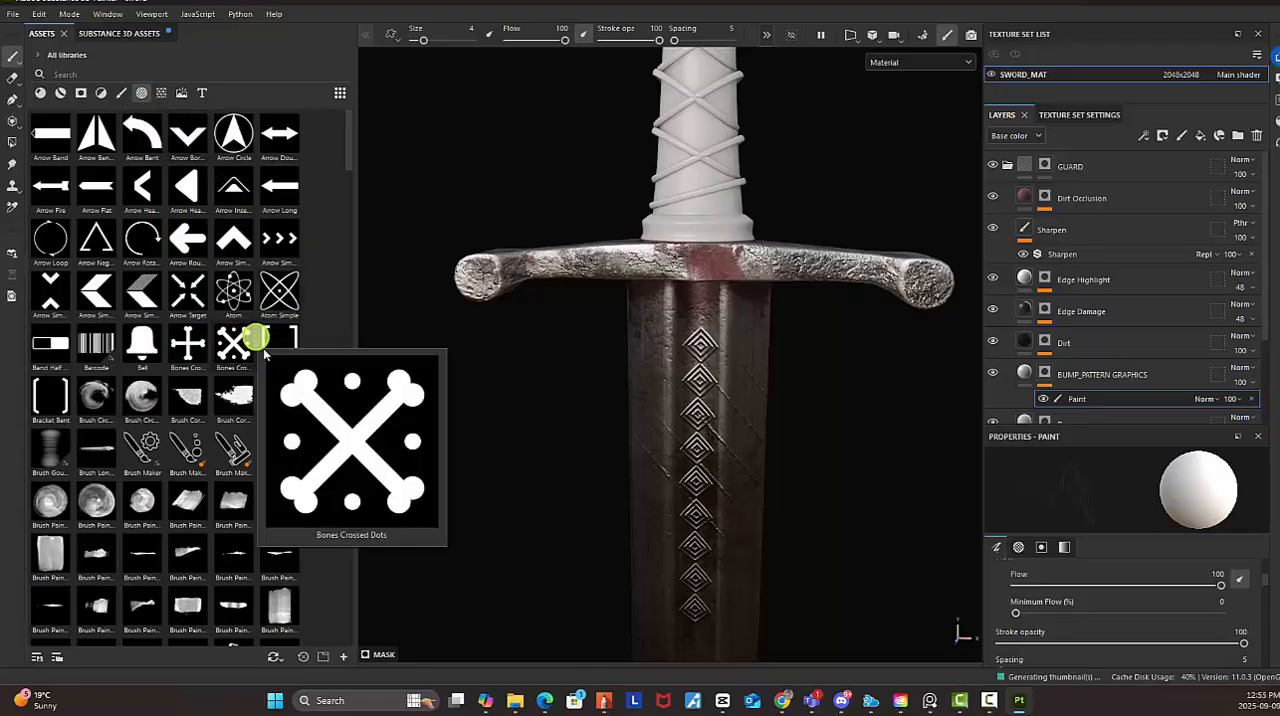
scroll(200, 390, down, 5)
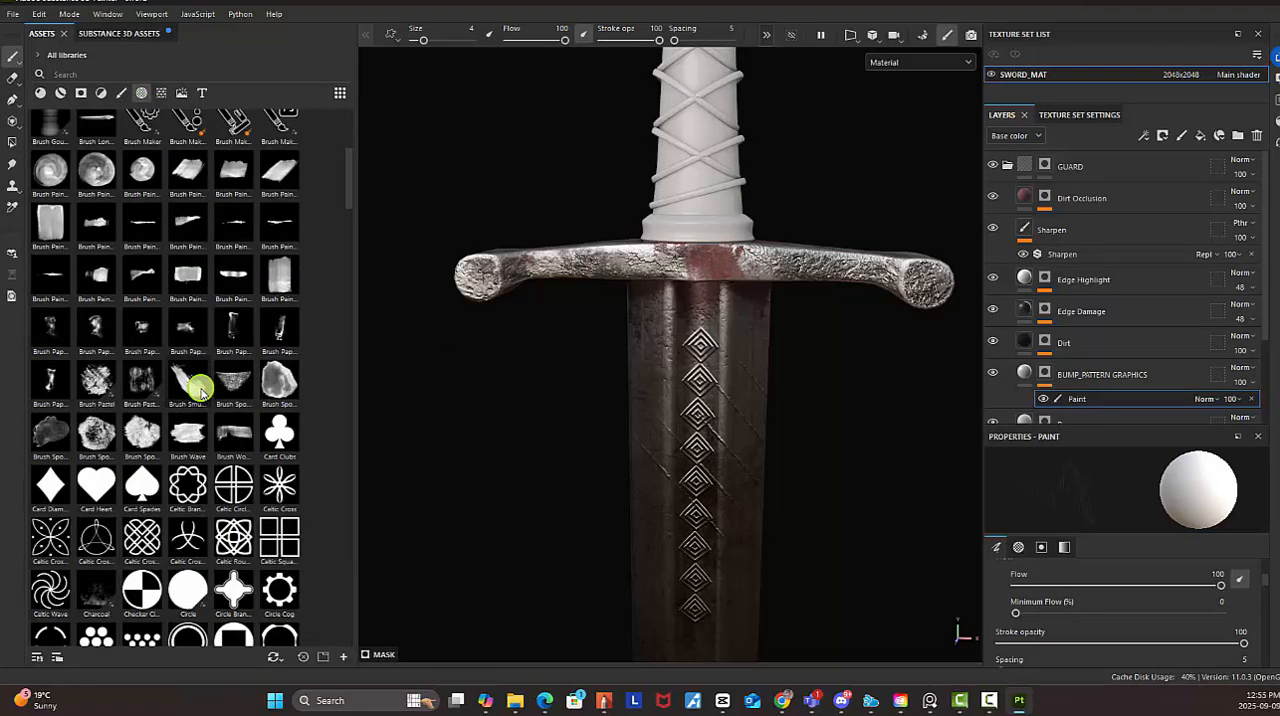
click(145, 545)
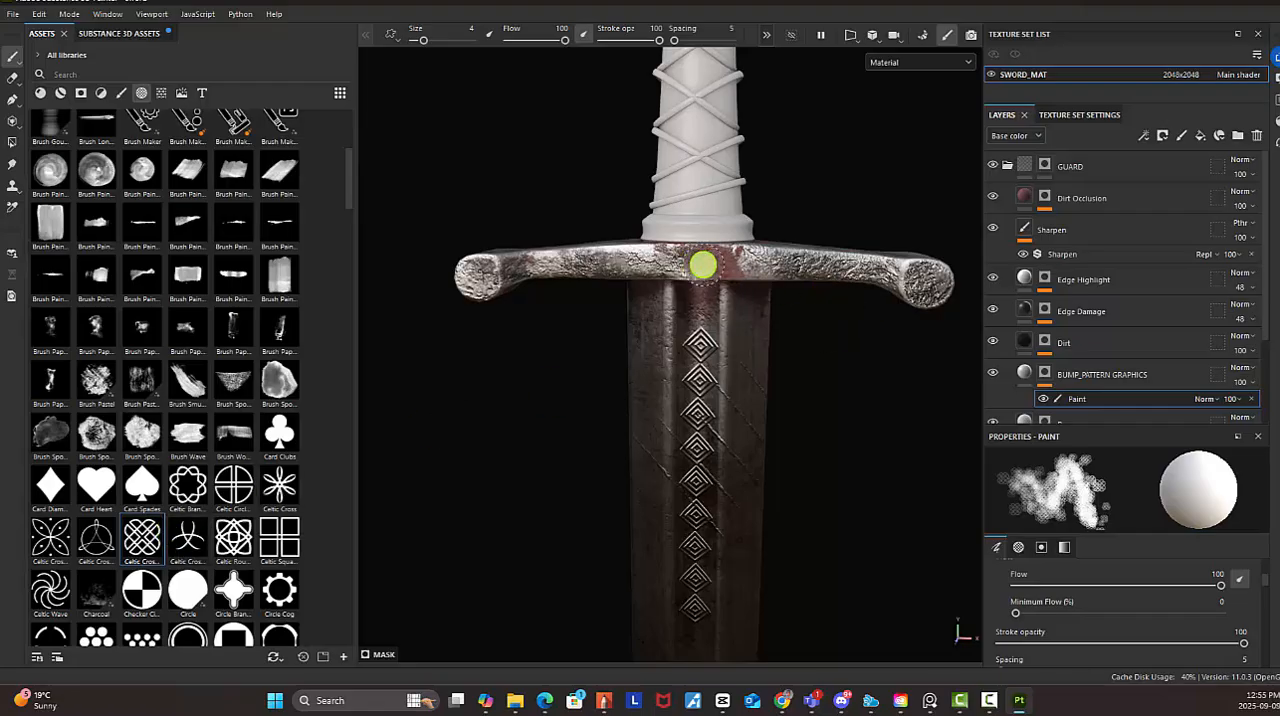
Set the brush's Size Jitter, Flow Jitter and Angle Jitter to 0
scroll(1163, 562, down, 3)
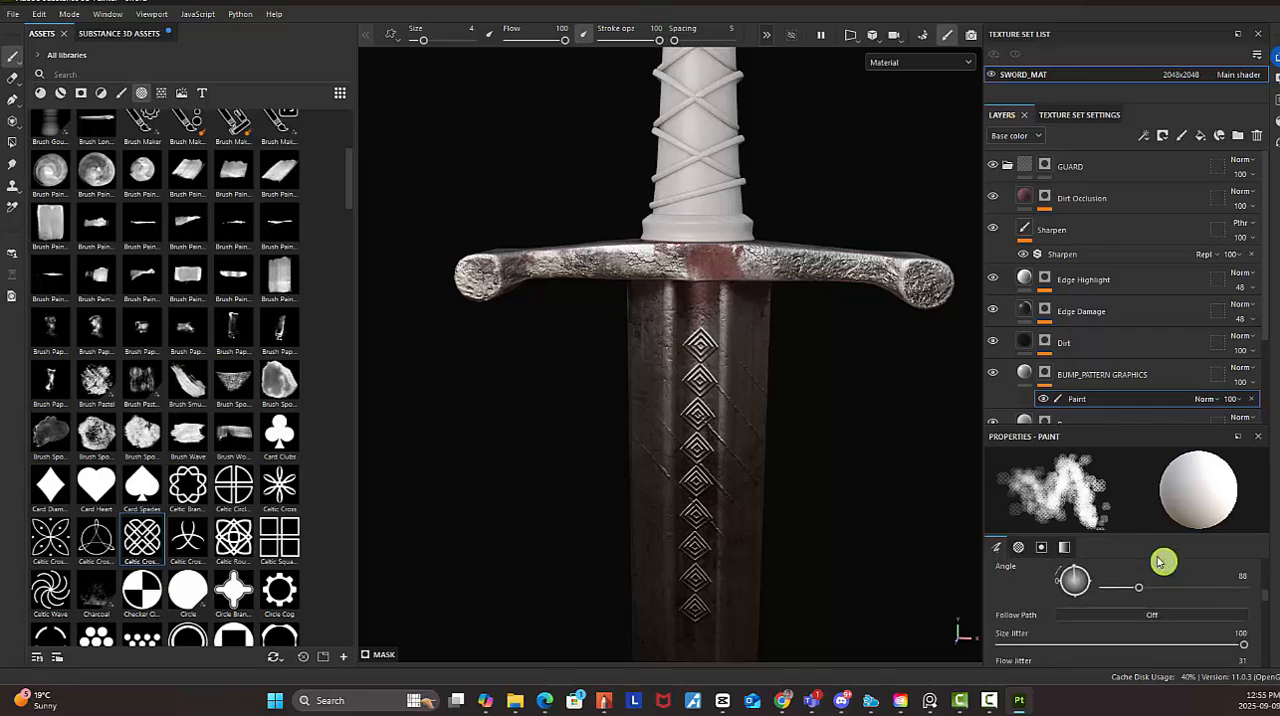
click(1135, 421)
click(1105, 399)
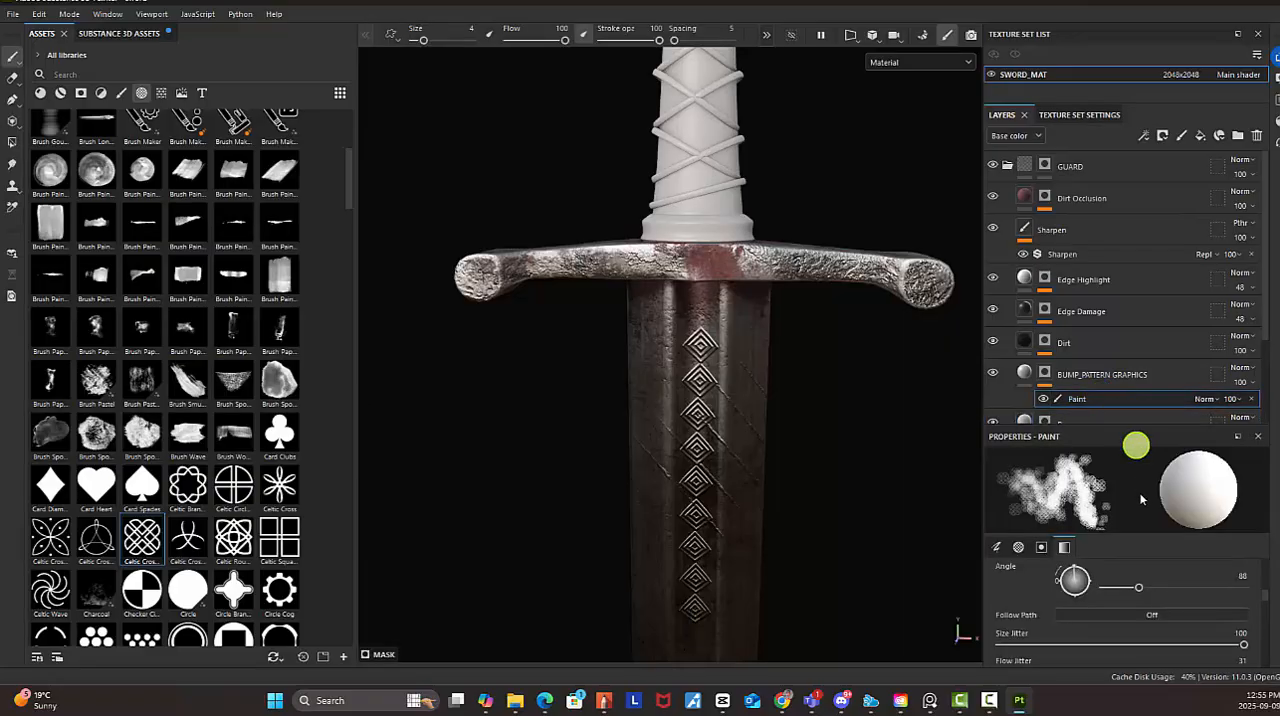
scroll(1163, 594, down, 3)
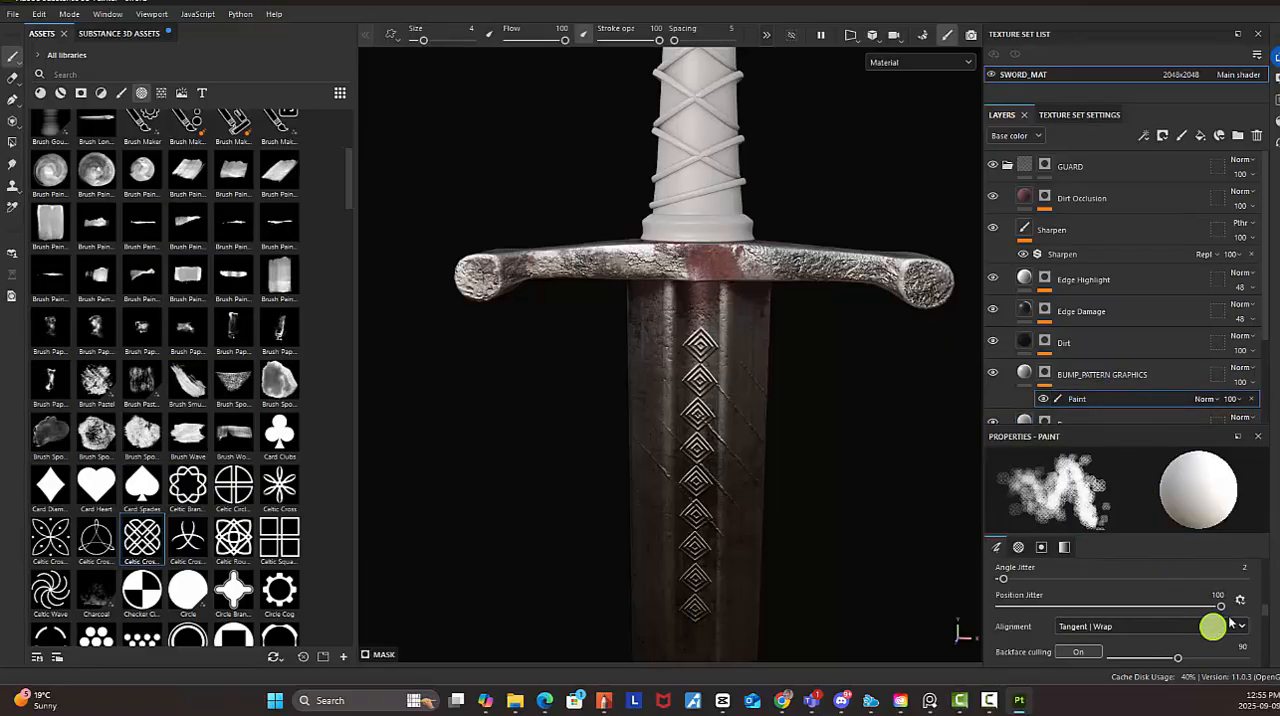
scroll(1184, 618, down, 1)
scroll(1184, 618, down, 1)
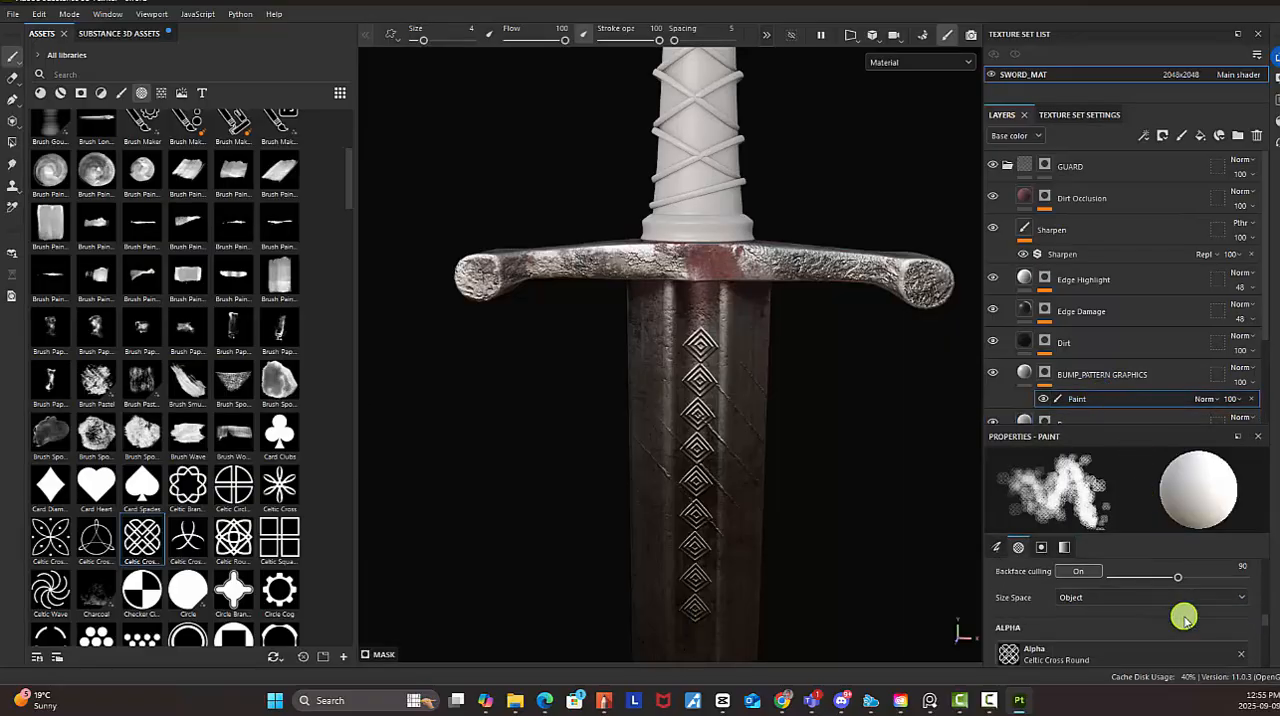
scroll(1184, 618, up, 3)
scroll(1184, 618, up, 1)
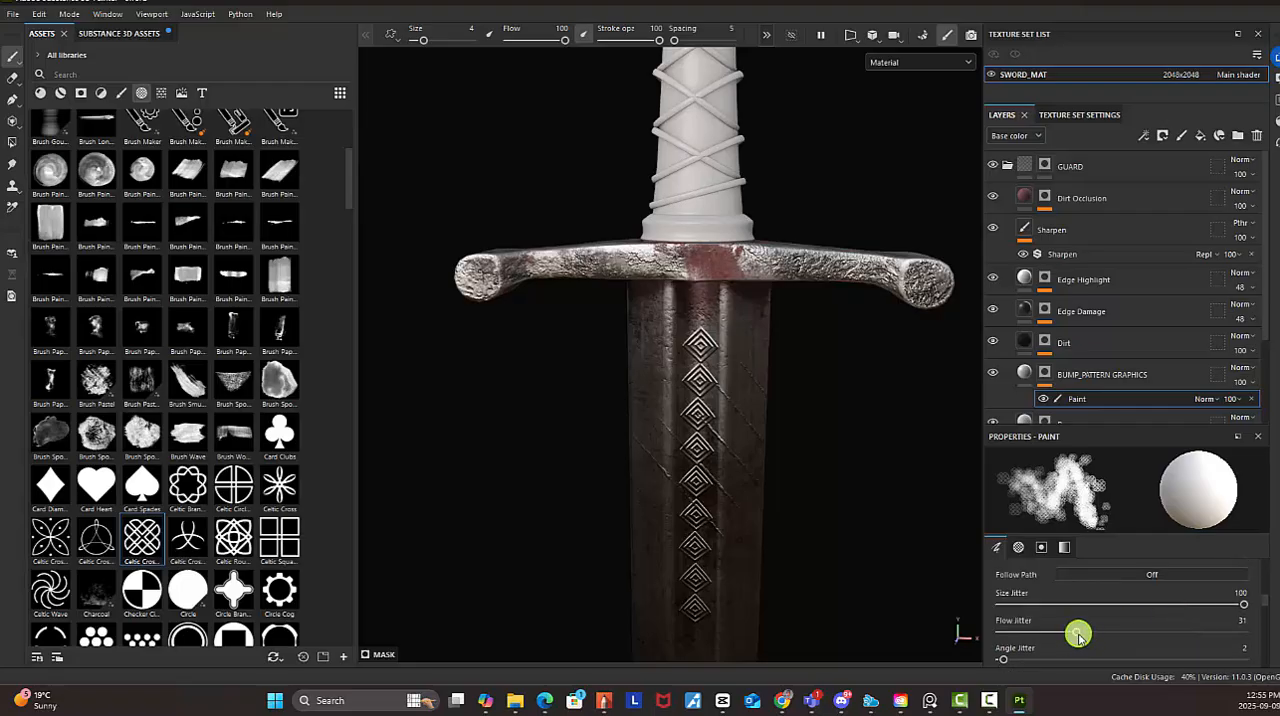
drag(1078, 634, 923, 666)
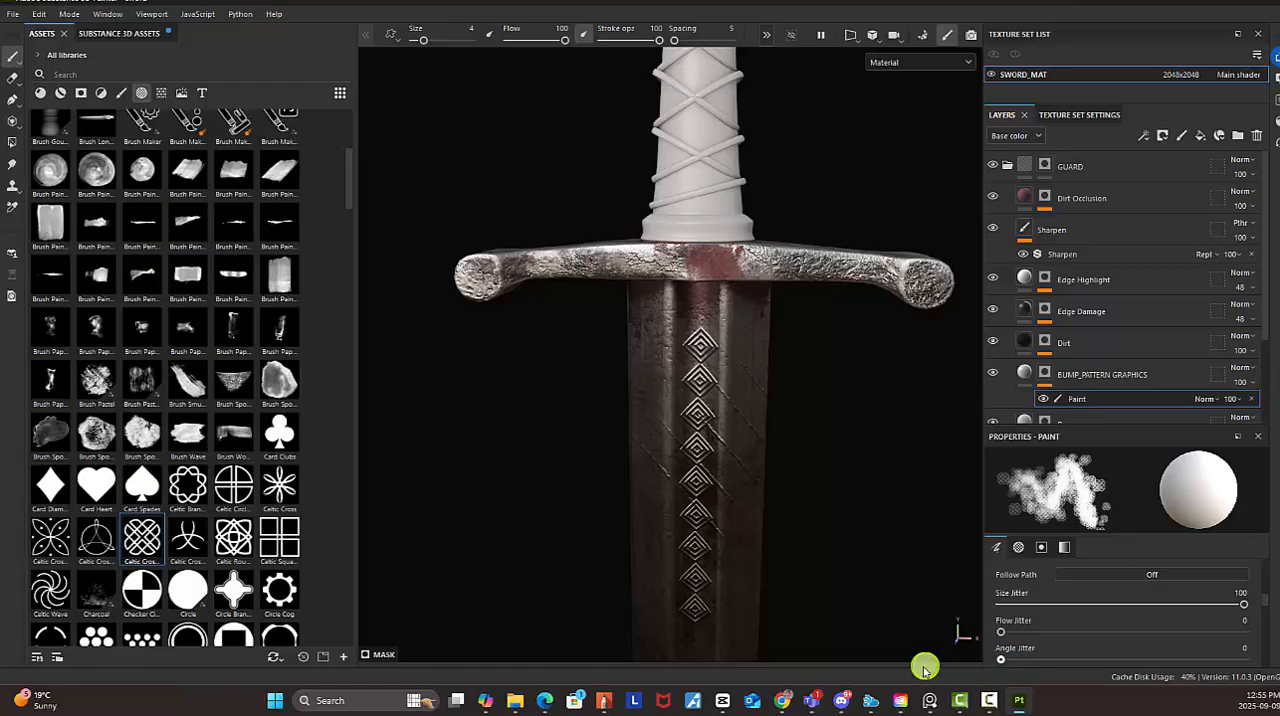
drag(1226, 609, 926, 621)
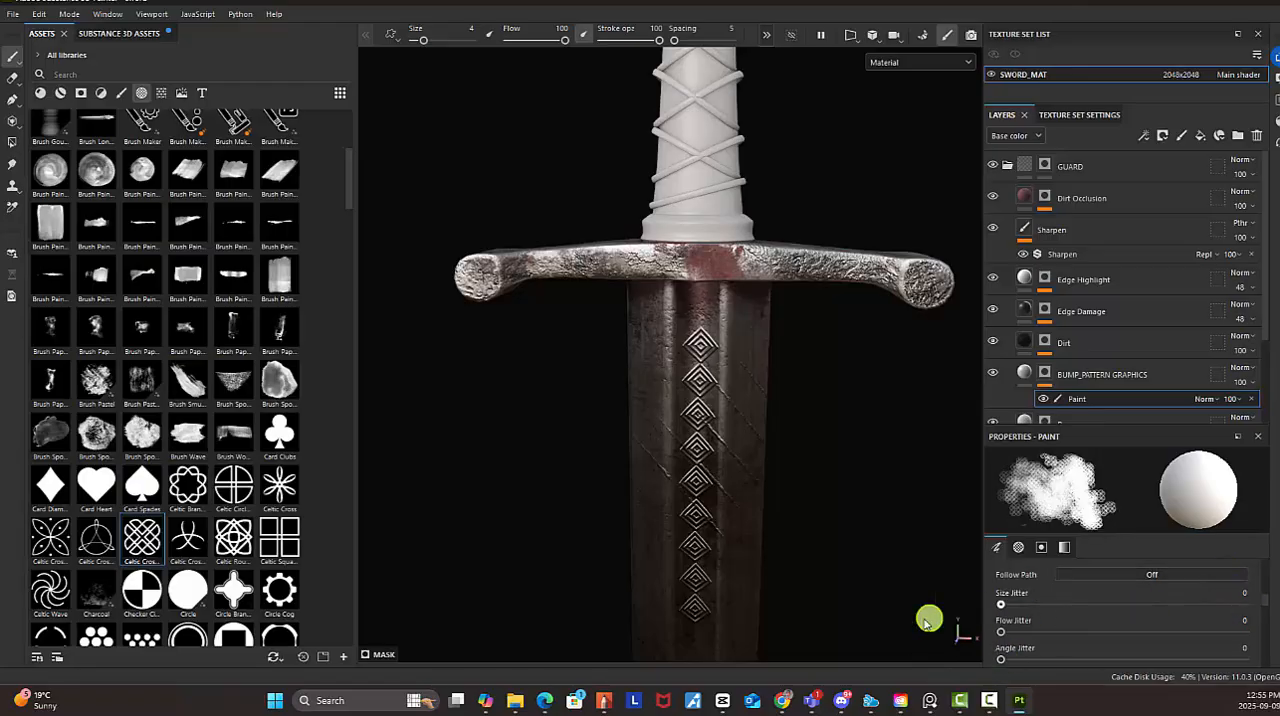
Reduce the brush size to 3.24 and stamp the Celtic Cross Round pattern once on the front centre of the guard
scroll(909, 379, up, 5)
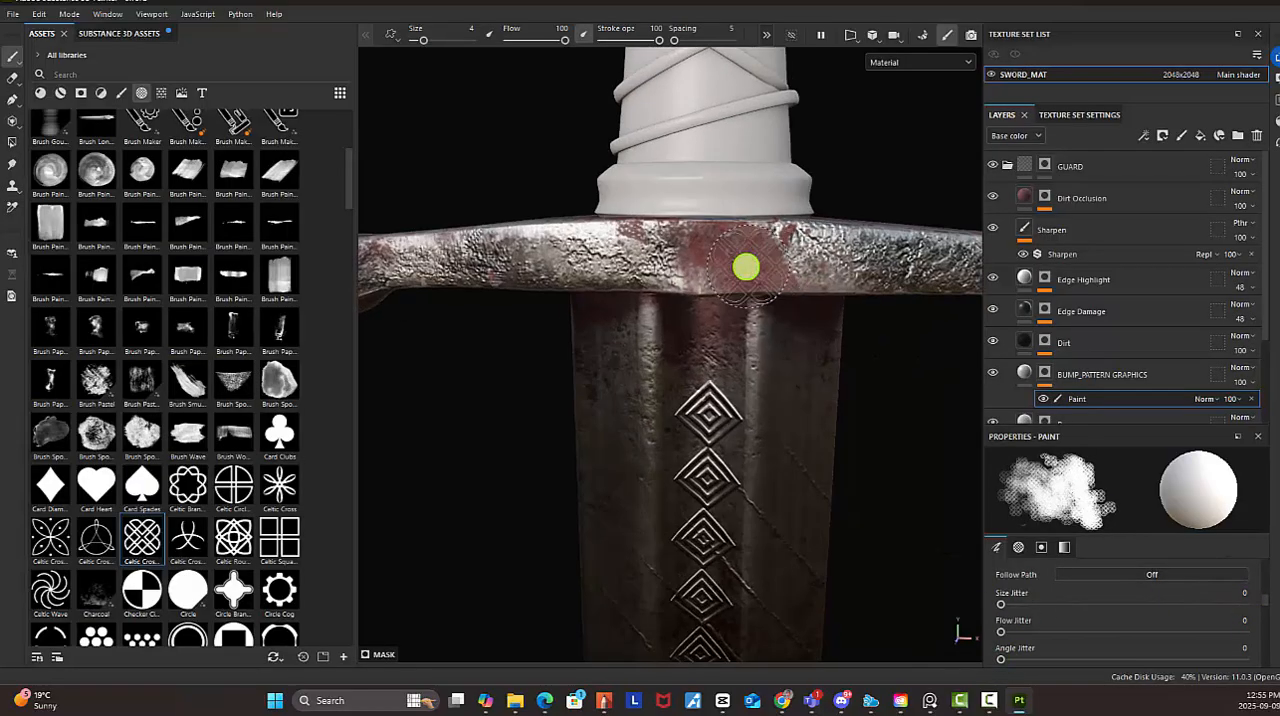
key(bracketleft)
key(bracketleft)
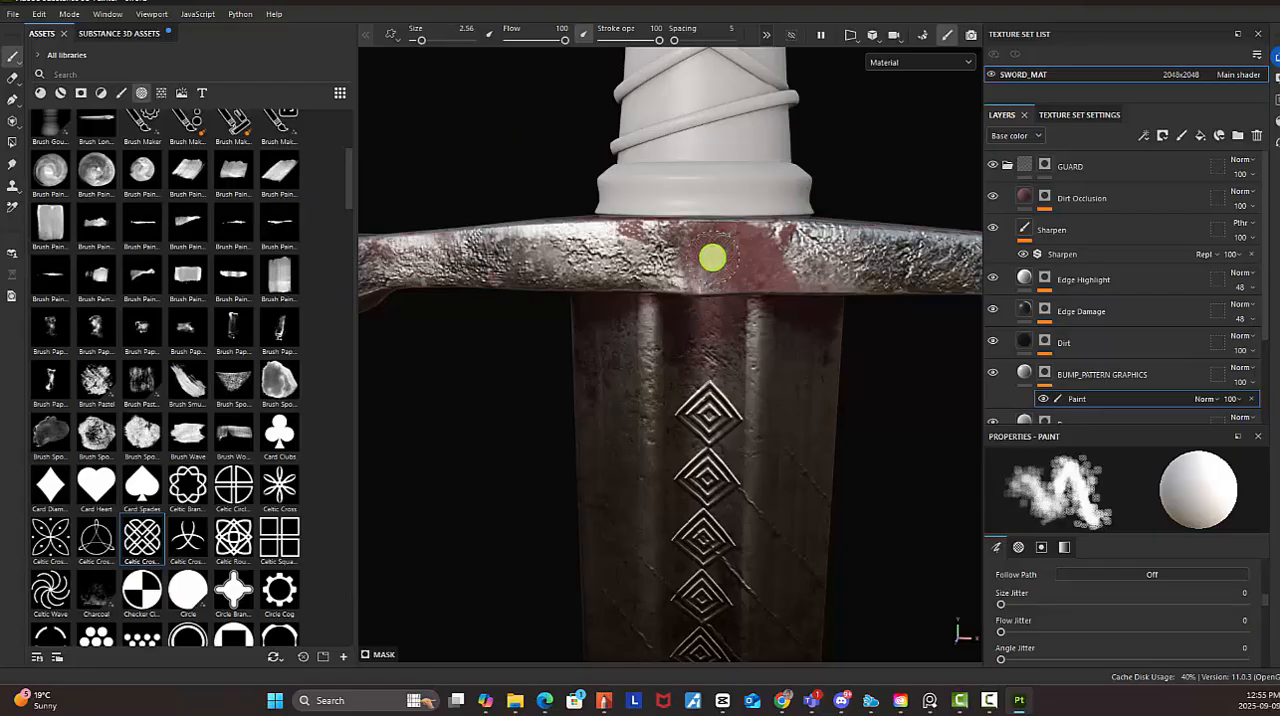
key(bracketright)
click(712, 258)
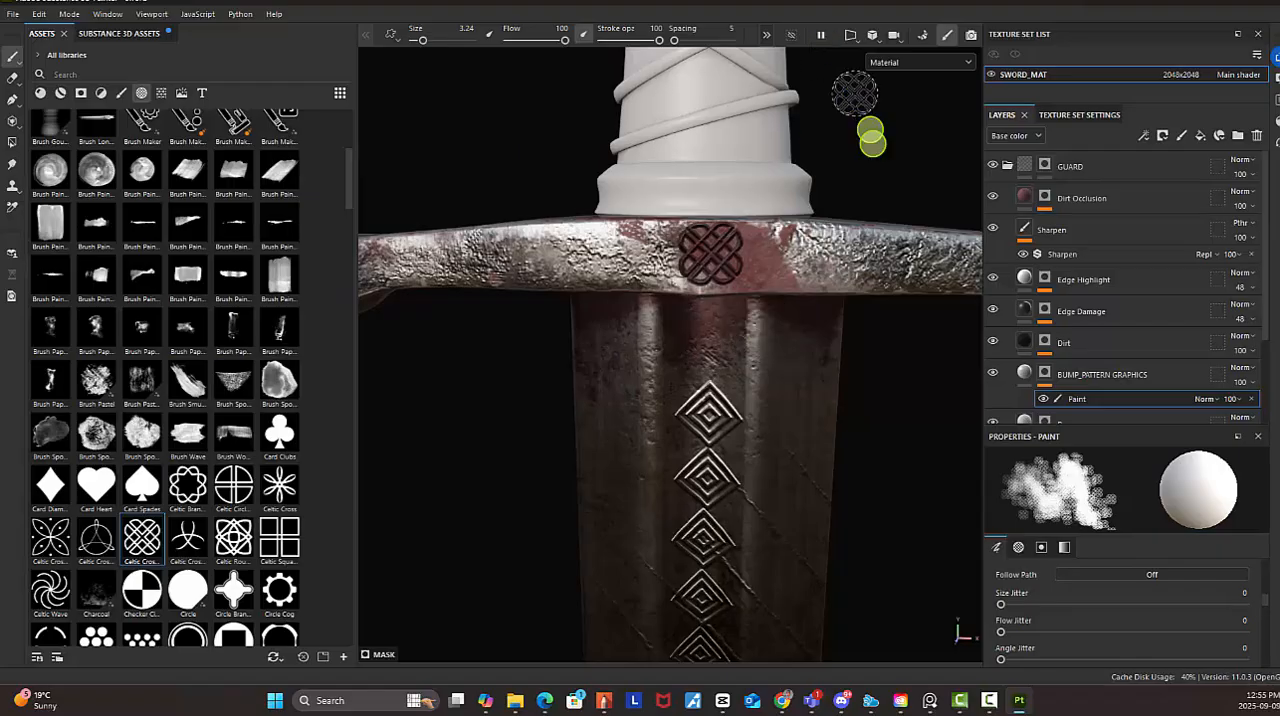
Inspect the stamped Celtic emblem and the guard from several distances and angles, including the sword's other side
alt+right_drag(860, 278, 609, 200)
alt+middle_drag(868, 270, 717, 149)
alt+right_drag(800, 262, 703, 180)
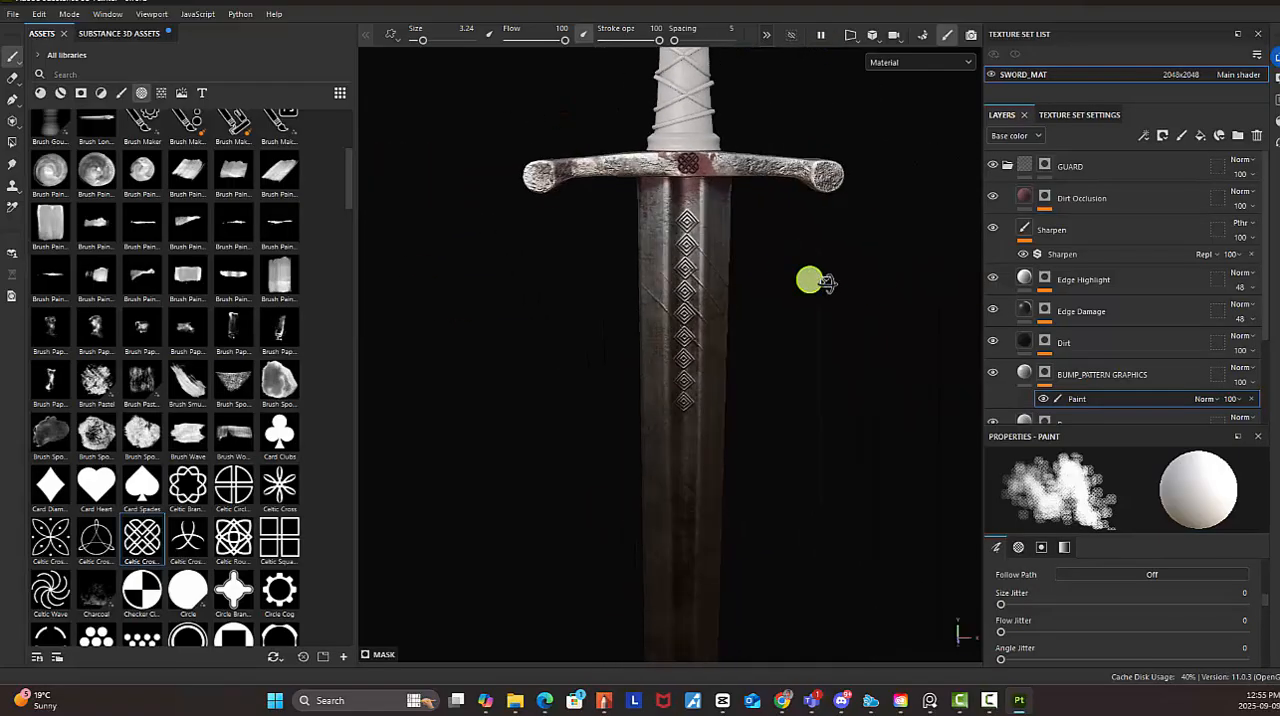
alt+drag(810, 280, 715, 212)
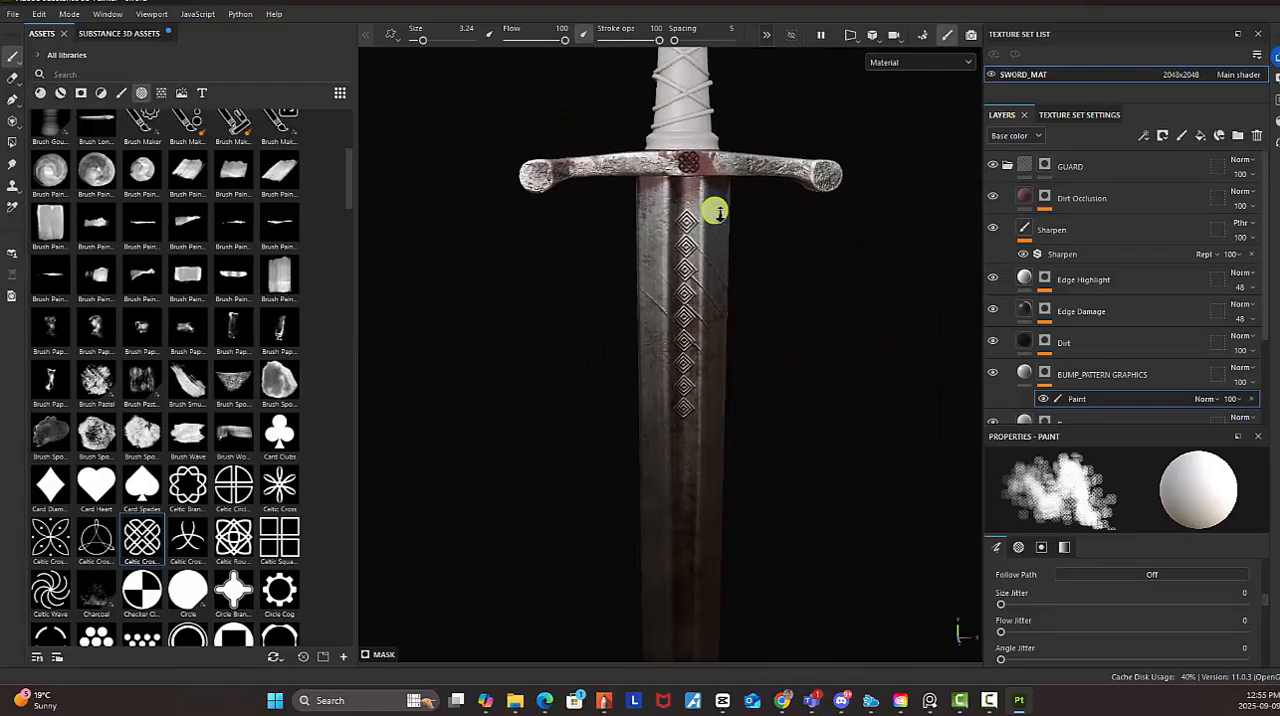
alt+right_drag(715, 211, 817, 177)
alt+middle_drag(808, 176, 802, 195)
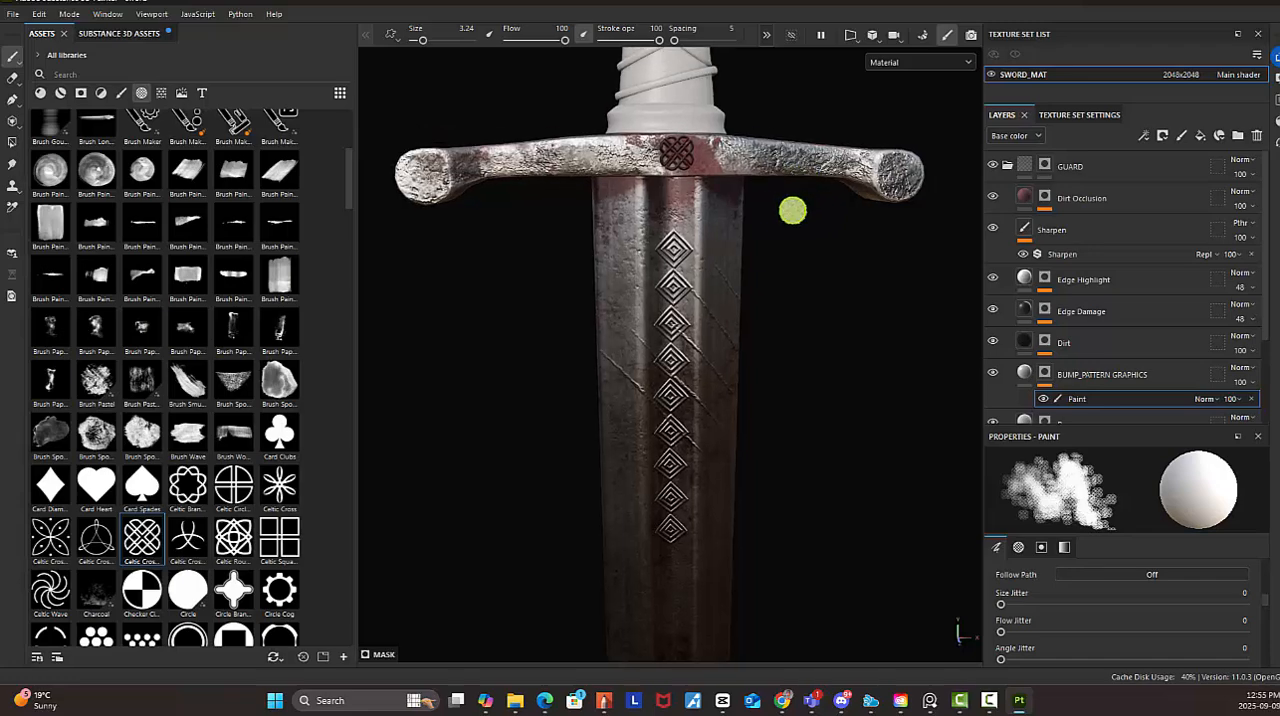
alt+drag(792, 210, 723, 277)
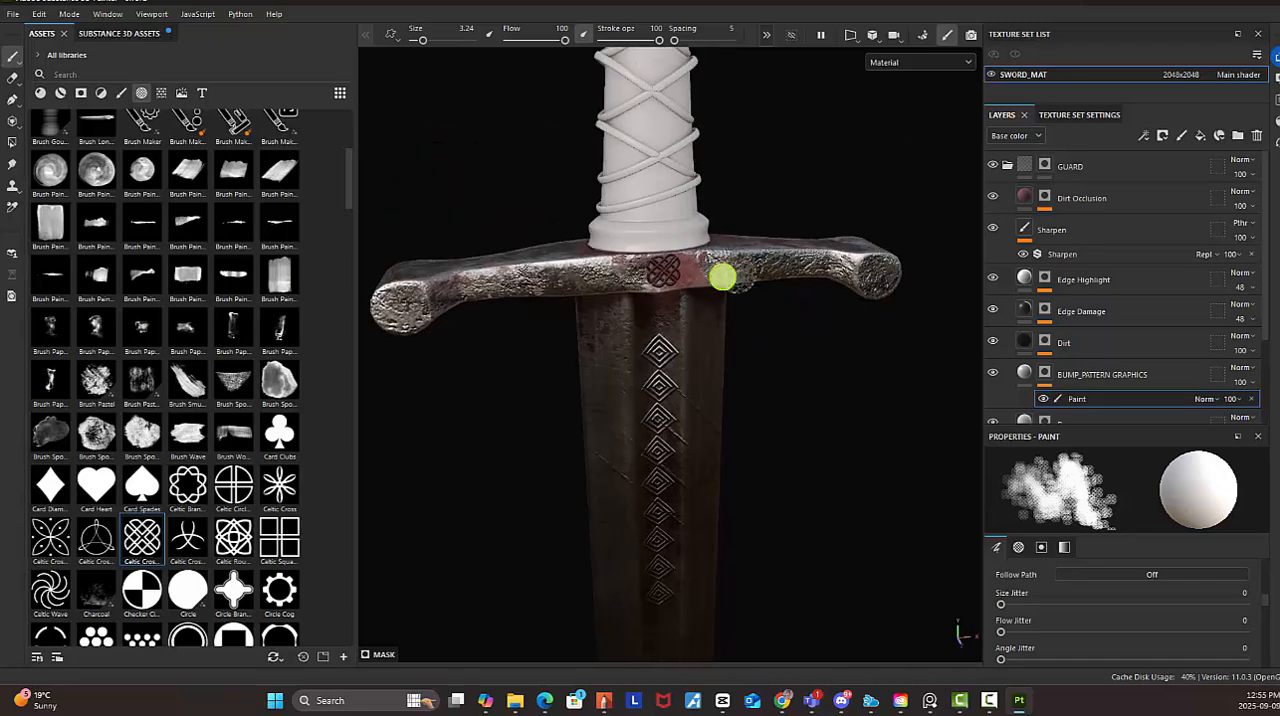
alt+right_drag(723, 277, 578, 265)
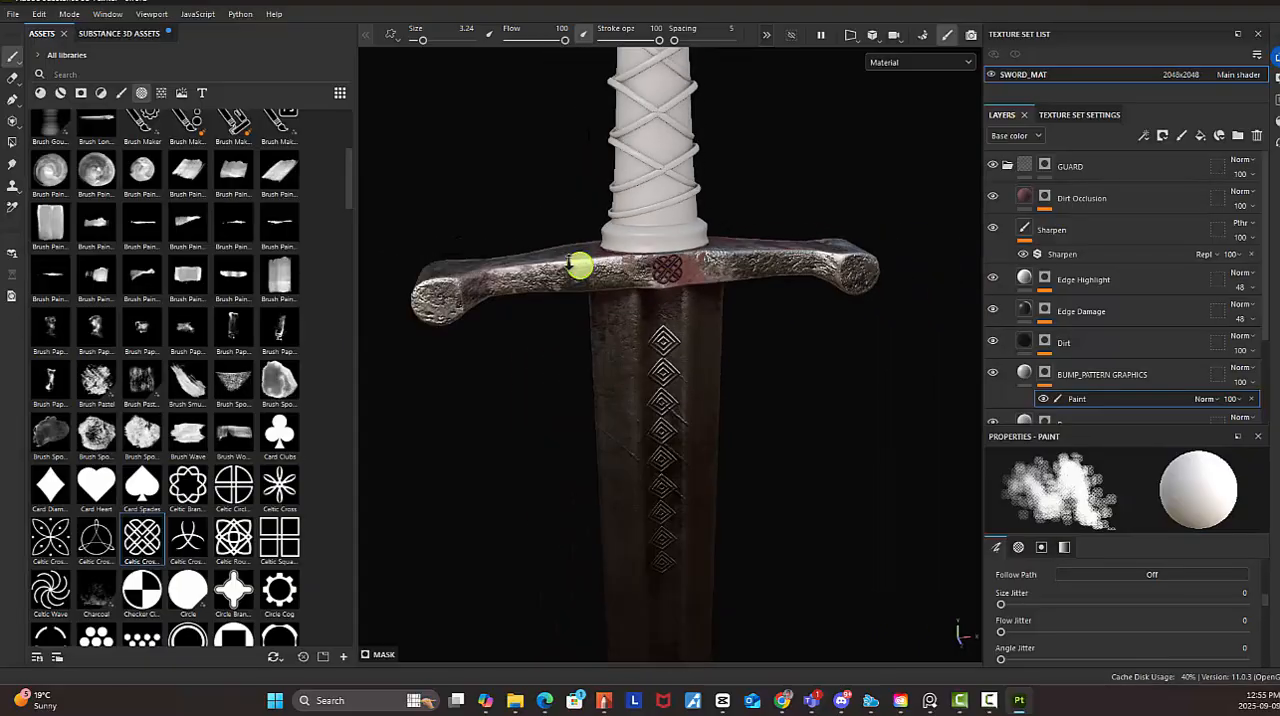
alt+drag(578, 265, 284, 313)
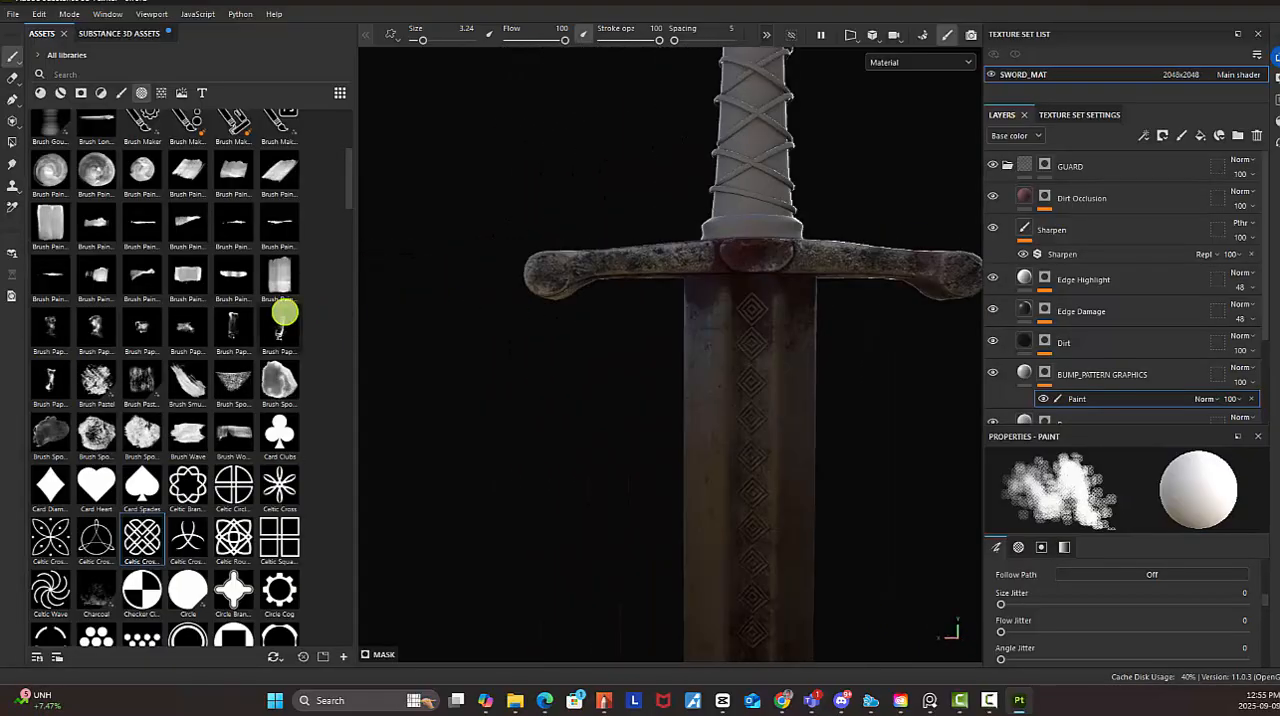
Stamp the Celtic Cross Round pattern once on the centre of the guard's back side
alt+drag(759, 264, 753, 262)
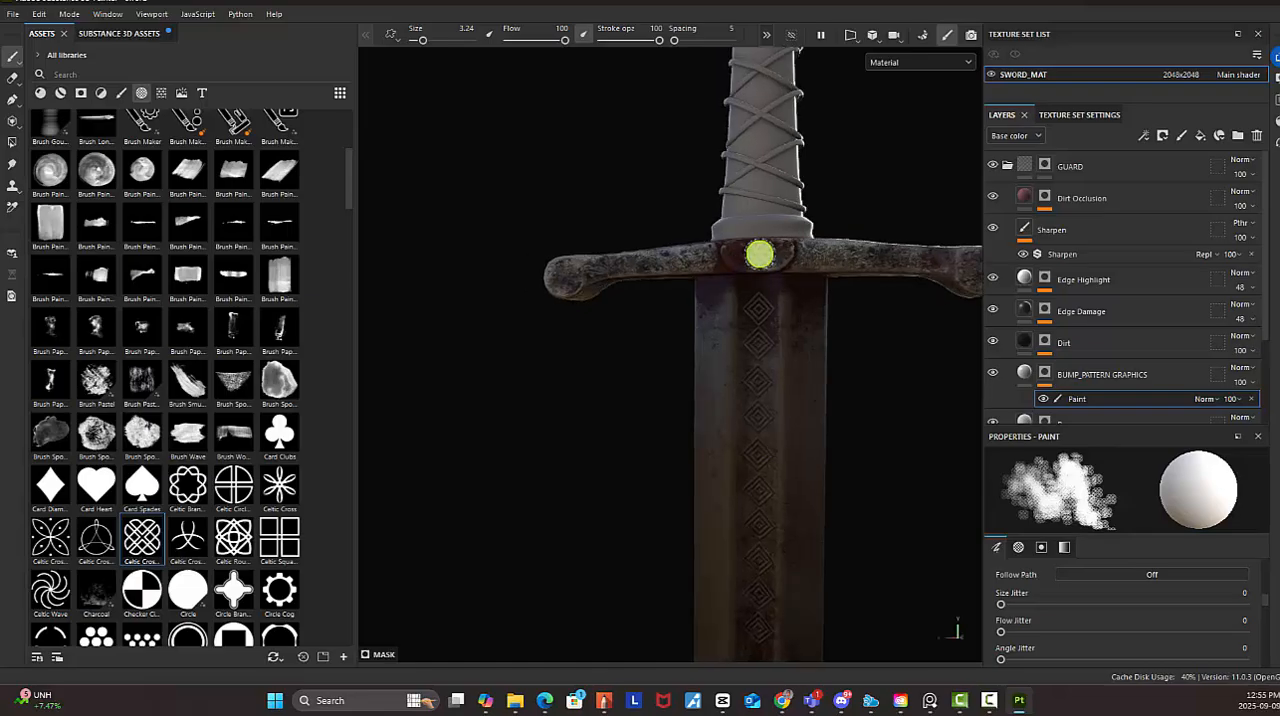
alt+drag(792, 343, 806, 362)
alt+right_drag(897, 371, 804, 257)
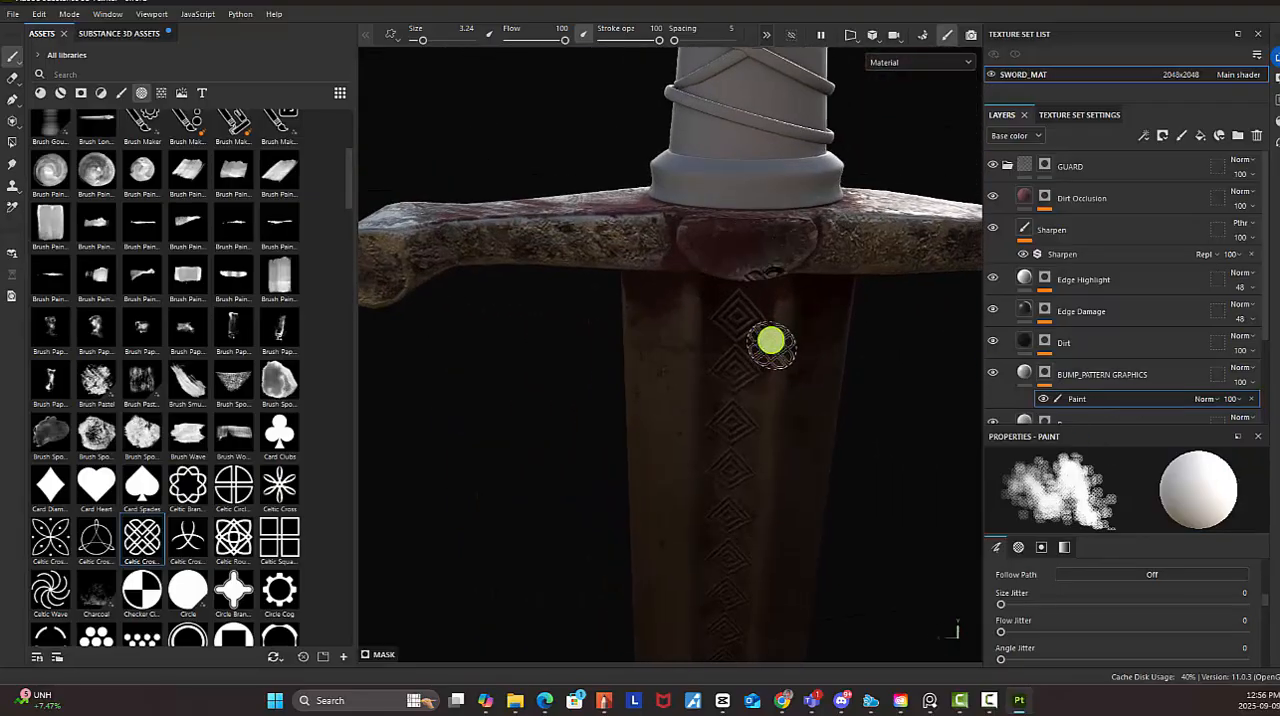
mouse_move(771, 341)
alt+right_down()
mouse_move(985, 8)
mouse_move(1122, 367)
mouse_move(961, 327)
alt+right_up()
click(743, 254)
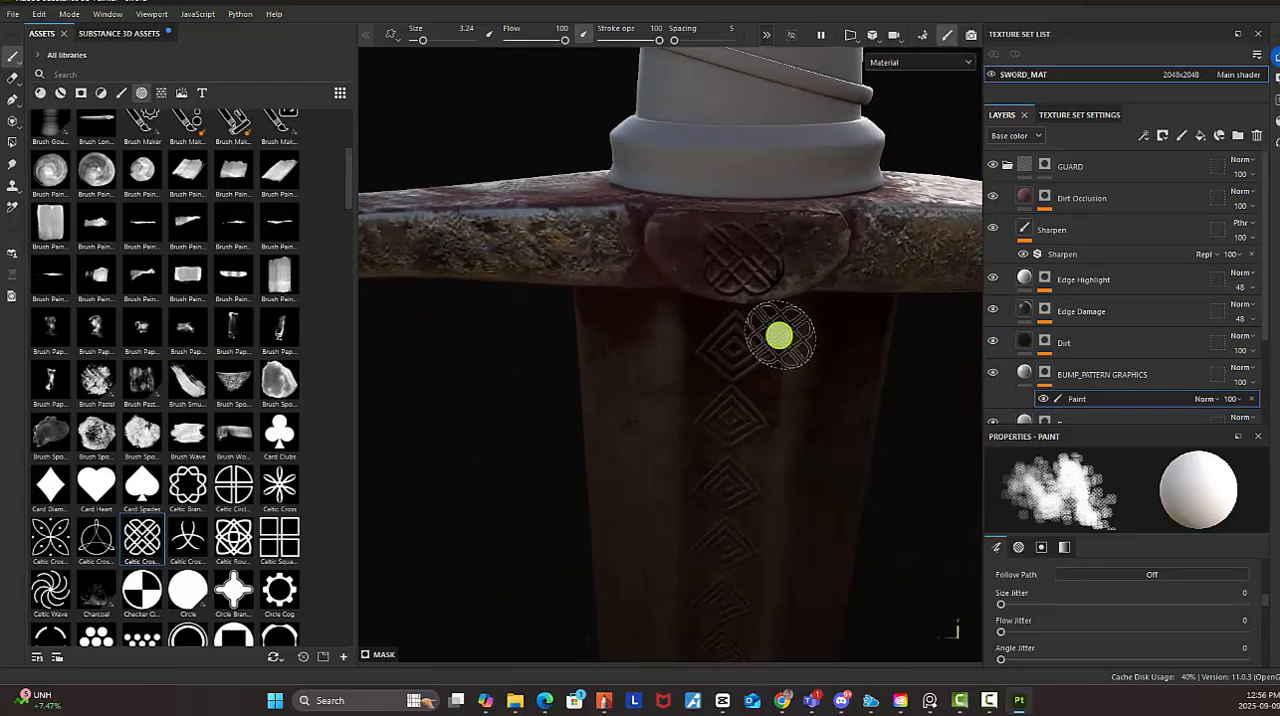
Load the Celtic Circle graphic as the brush alpha for the mask paint
alt+drag(887, 352, 876, 291)
alt+right_drag(908, 338, 817, 377)
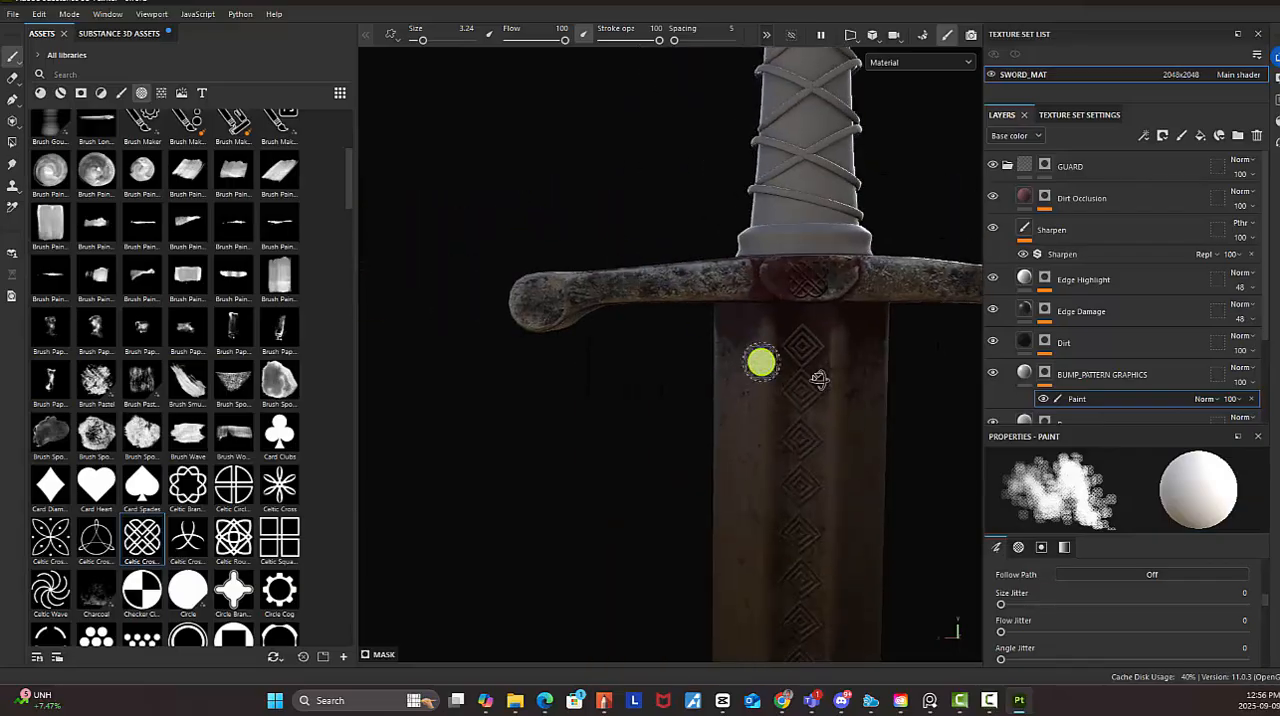
alt+drag(817, 377, 771, 371)
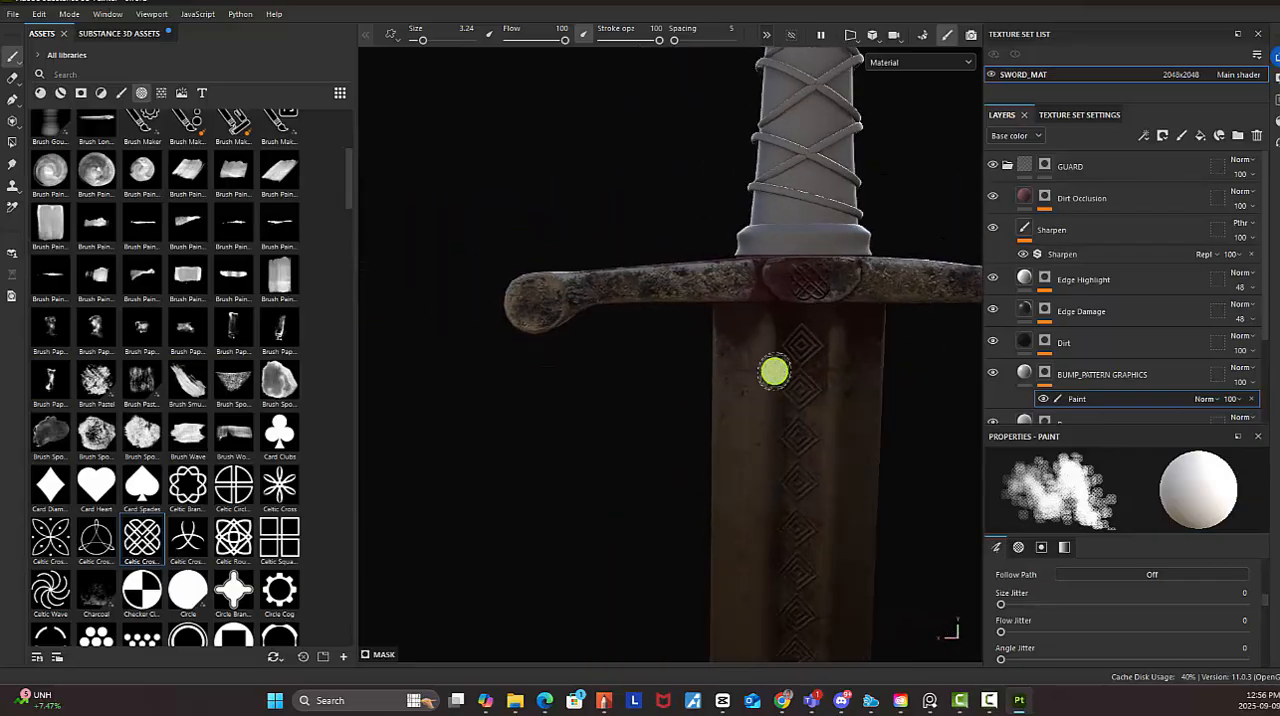
click(232, 485)
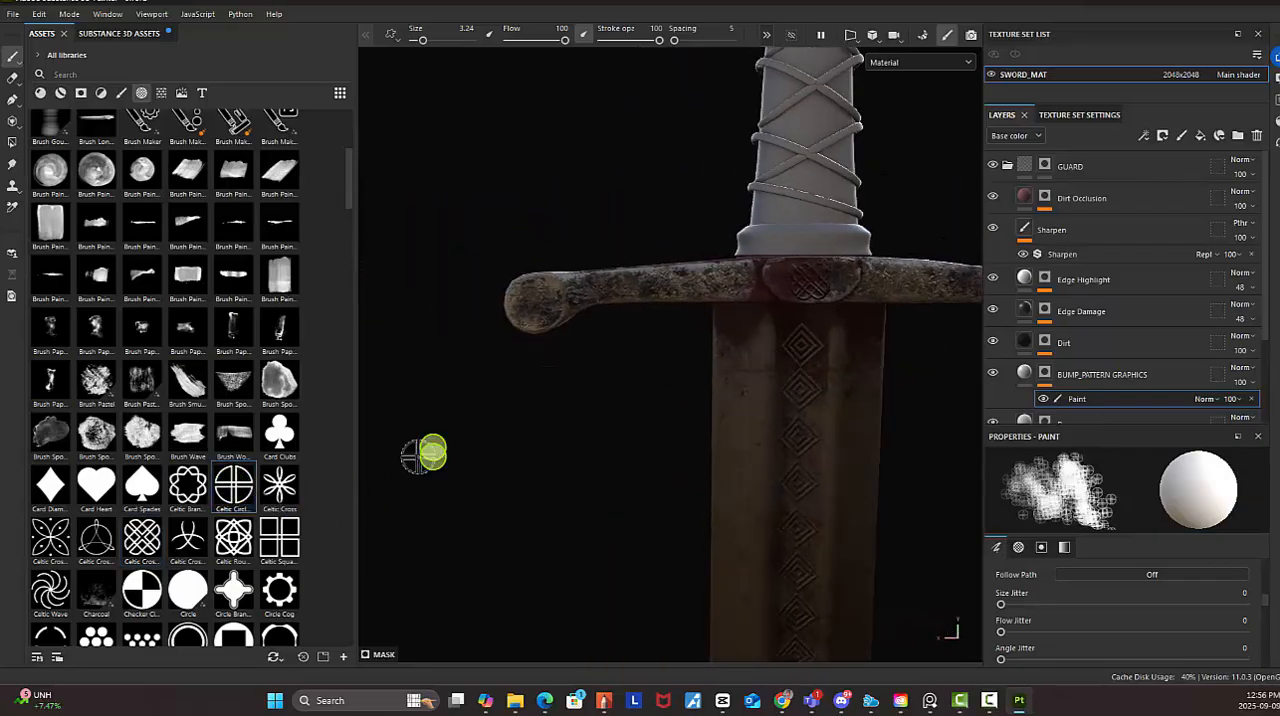
Try stamping the Celtic circle on the rounded end of the guard's back side, and undo the stamp
alt+drag(550, 352, 633, 371)
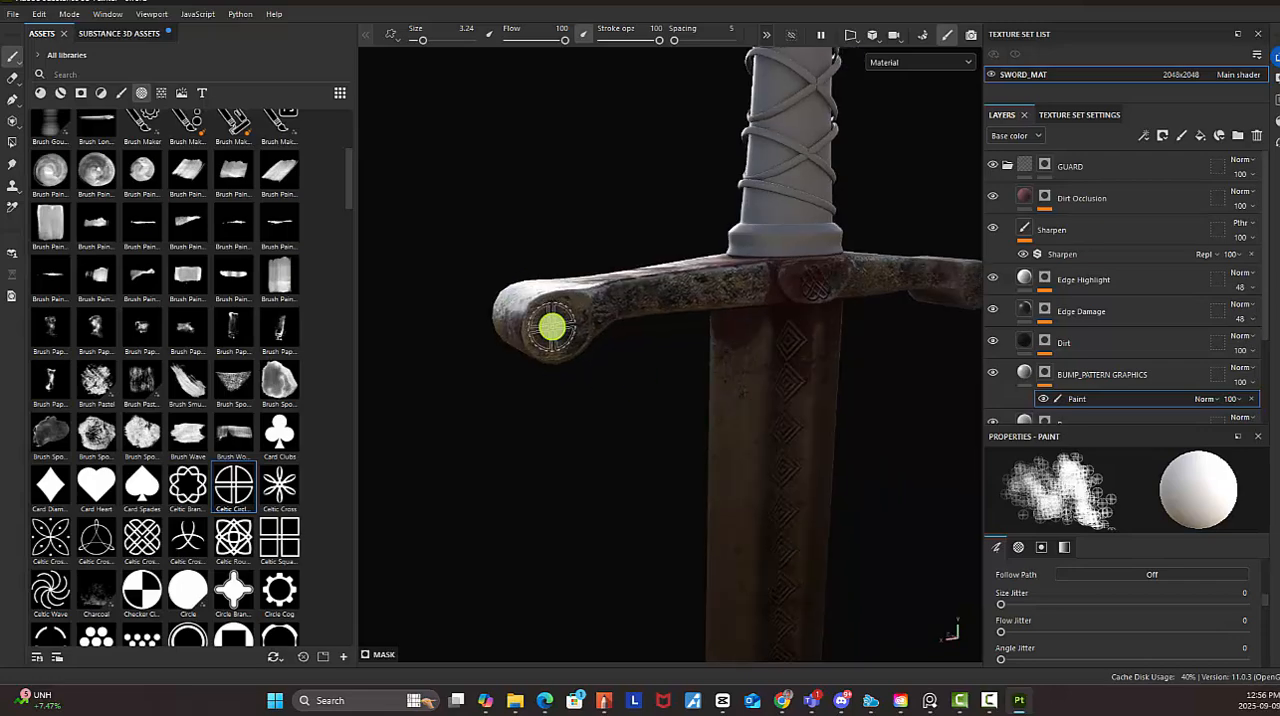
alt+drag(566, 335, 518, 322)
click(556, 326)
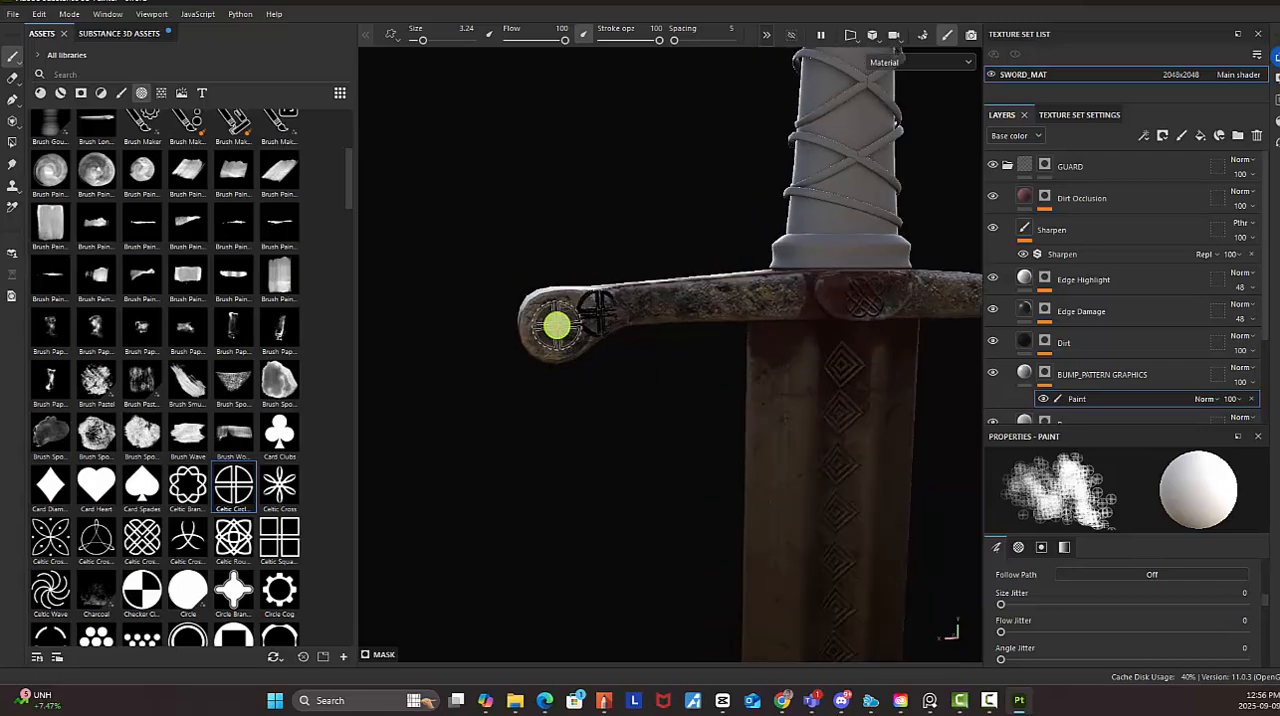
key(ctrl+z)
Set Position Jitter to 0 and the brush size to 4, and stamp the Celtic circle on one rounded end of the guard's back
scroll(1137, 622, down, 3)
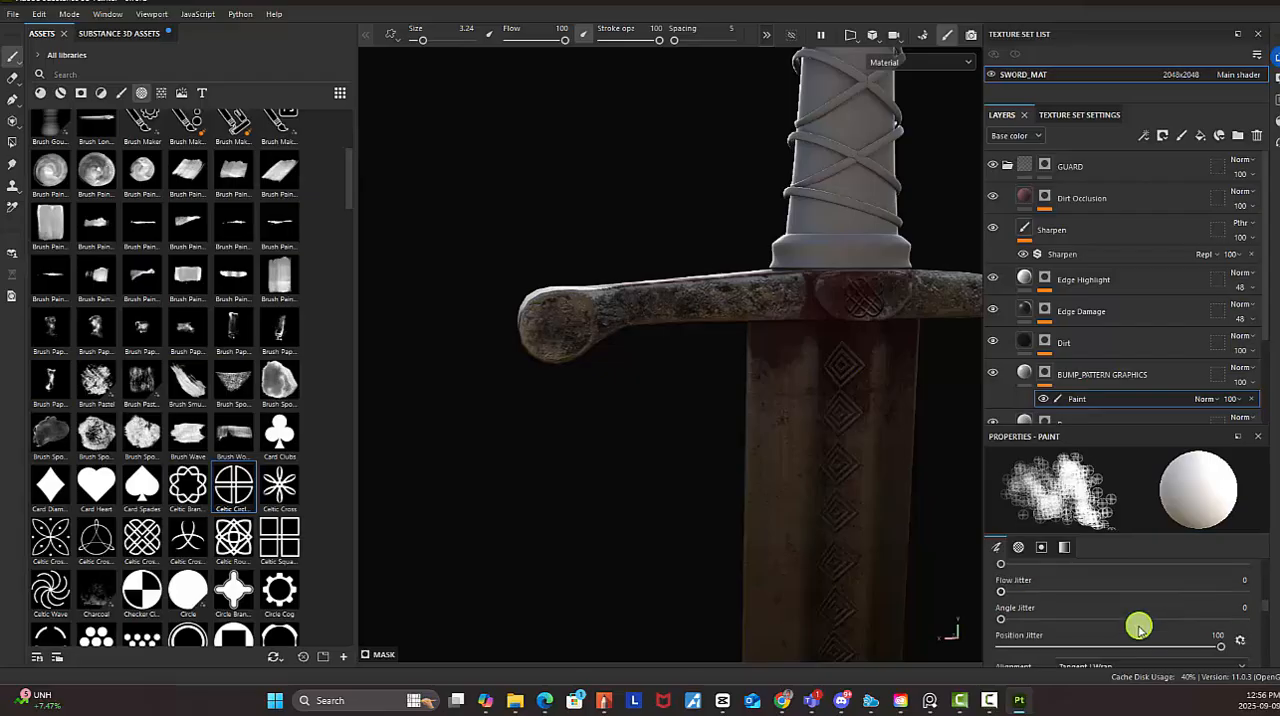
mouse_move(1137, 608)
mouse_down()
mouse_move(1241, 608)
mouse_move(960, 605)
mouse_up()
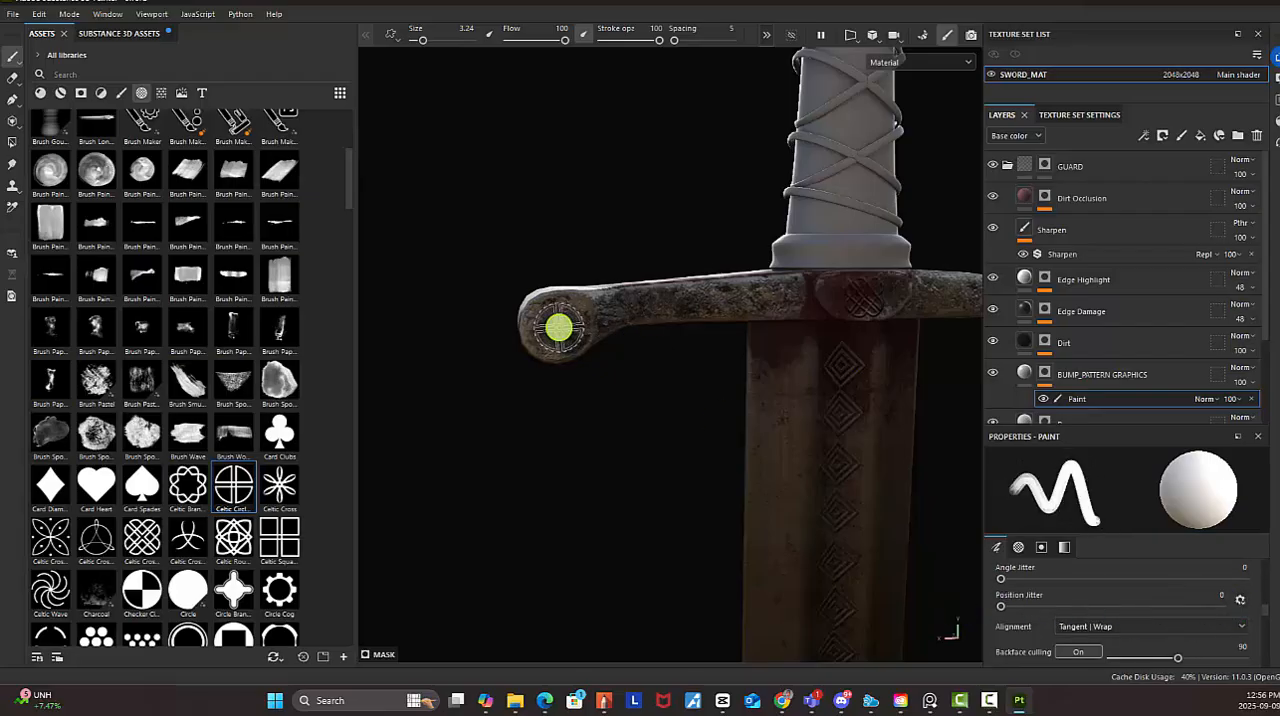
key(bracketright)
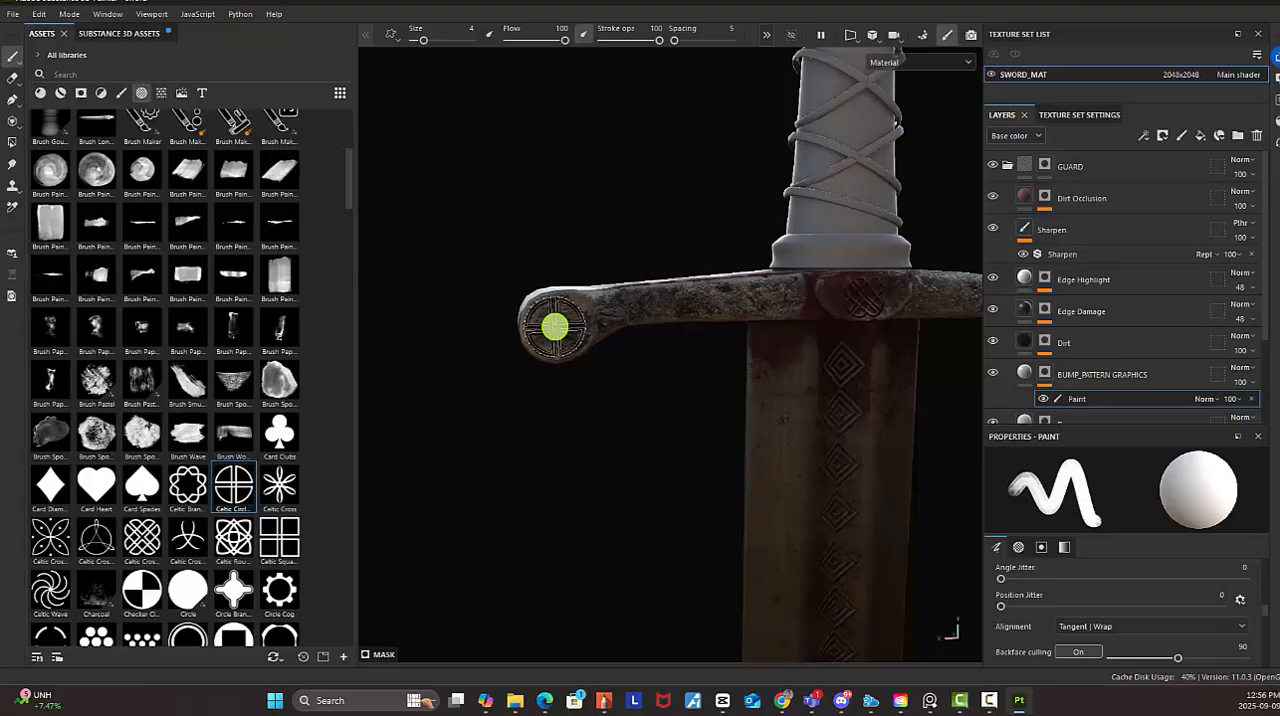
alt+right_drag(913, 349, 523, 268)
alt+middle_drag(598, 304, 505, 290)
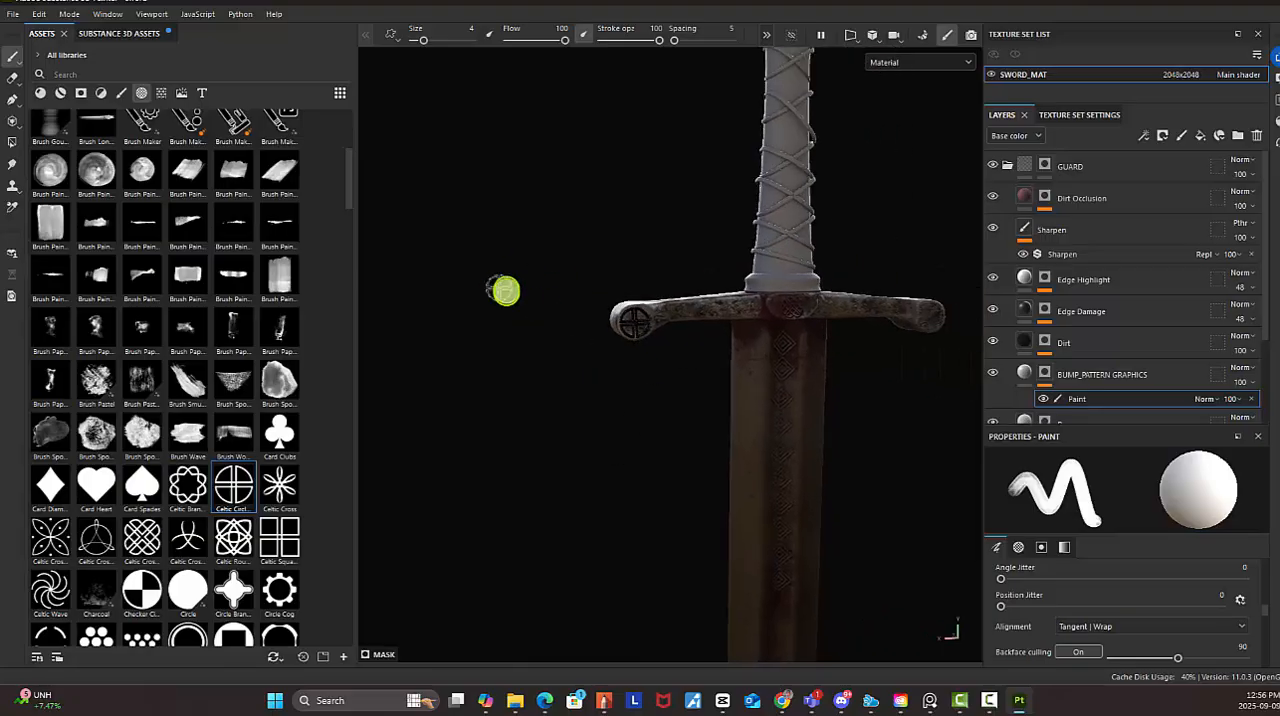
Stamp the Celtic circle on the opposite rounded end of the guard's back side
alt+drag(552, 312, 686, 289)
alt+middle_drag(712, 293, 594, 300)
alt+right_drag(594, 300, 935, 335)
alt+middle_drag(940, 348, 662, 384)
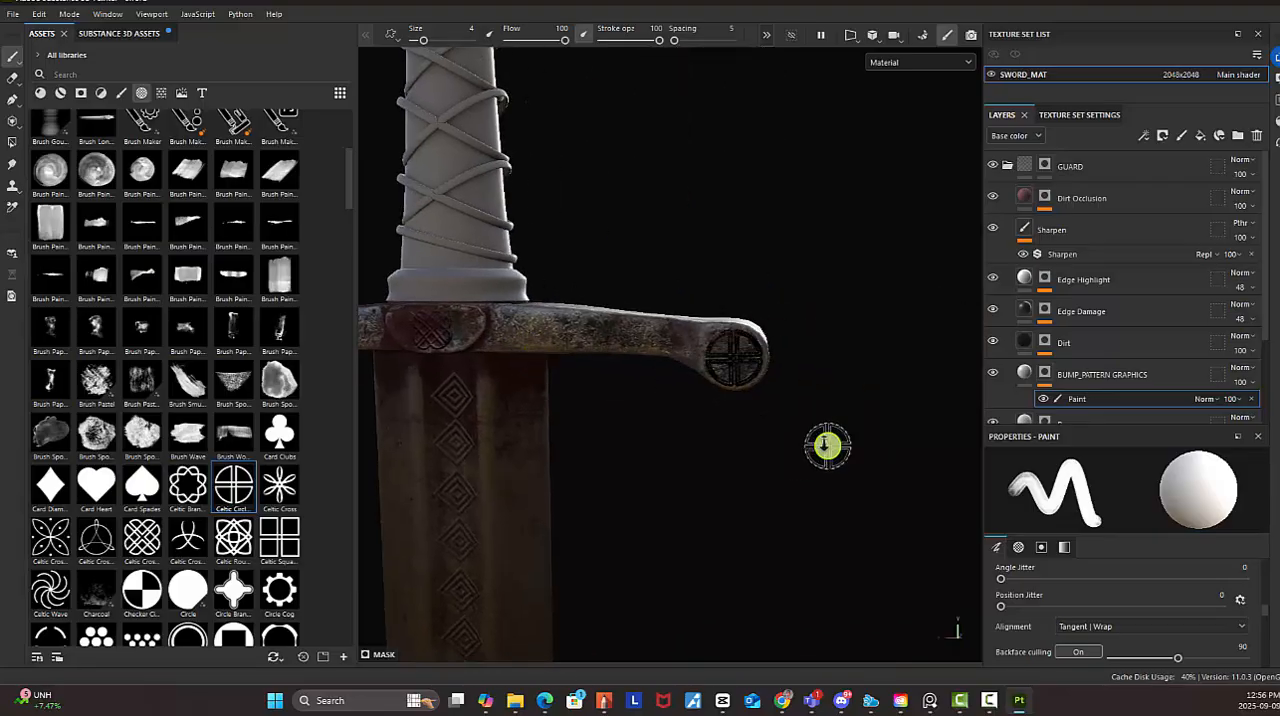
Stamp the Celtic circle once on each rounded end of the guard's front side
alt+drag(826, 448, 474, 360)
alt+drag(679, 365, 775, 345)
alt+middle_drag(775, 345, 557, 320)
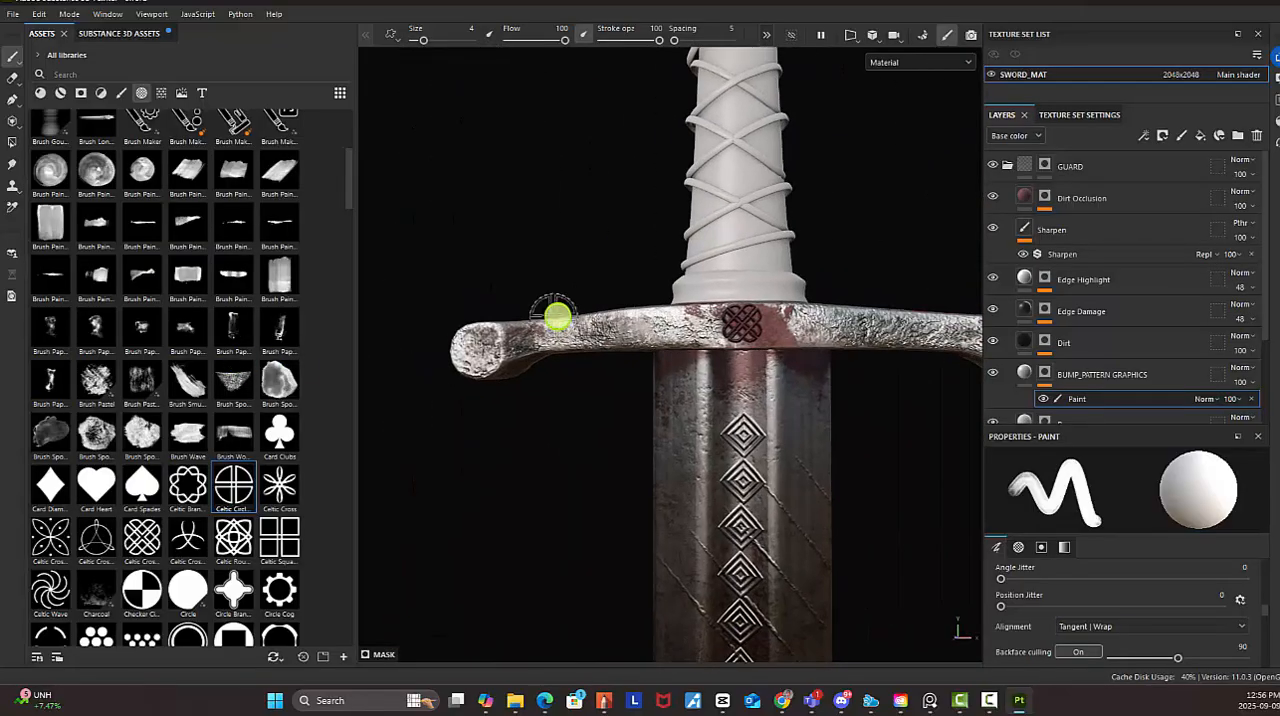
alt+right_drag(557, 320, 480, 318)
mouse_move(723, 351)
alt+mouse_down()
mouse_move(671, 320)
mouse_move(698, 341)
alt+mouse_up()
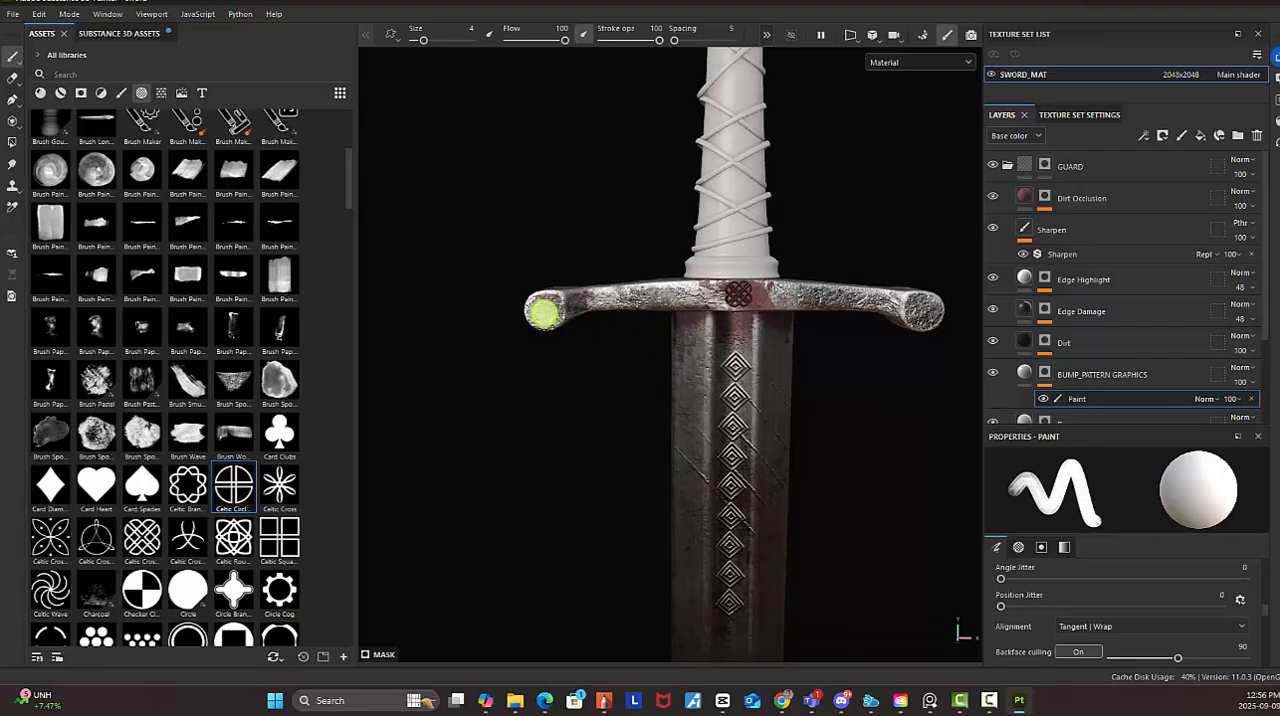
alt+drag(820, 340, 640, 354)
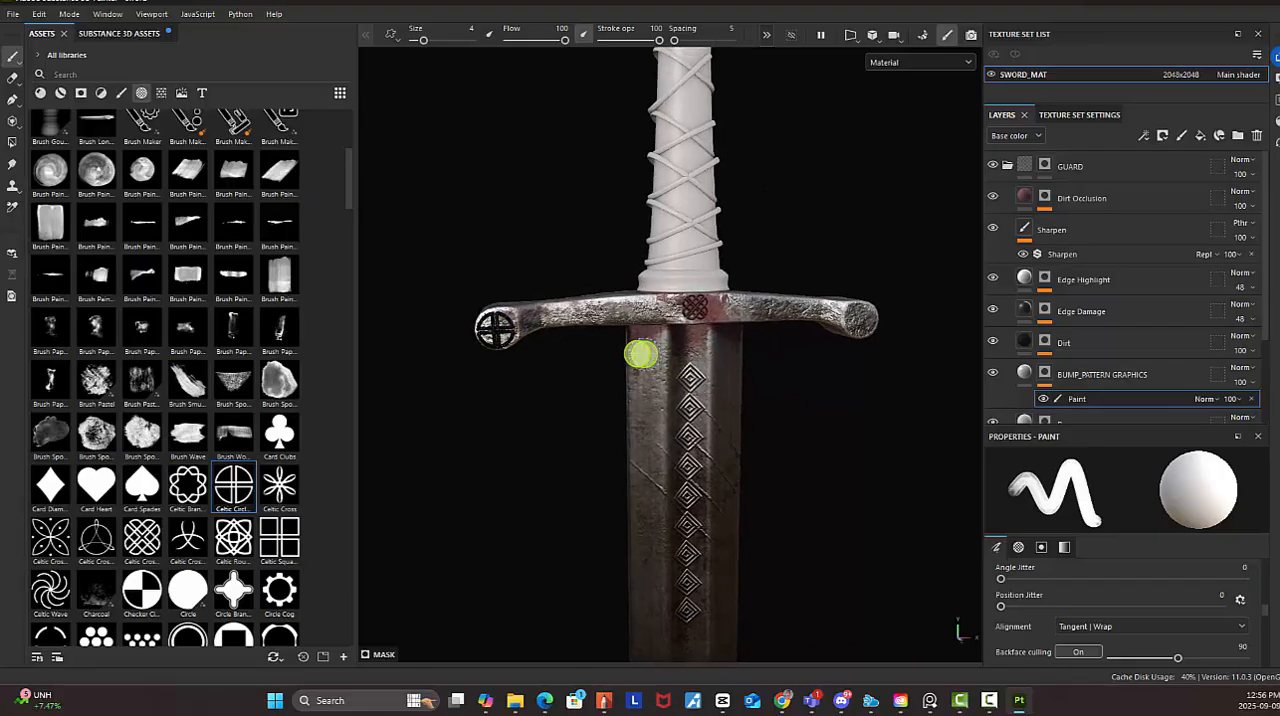
mouse_move(715, 407)
middle_down()
mouse_move(726, 351)
mouse_move(691, 354)
mouse_move(644, 314)
middle_up()
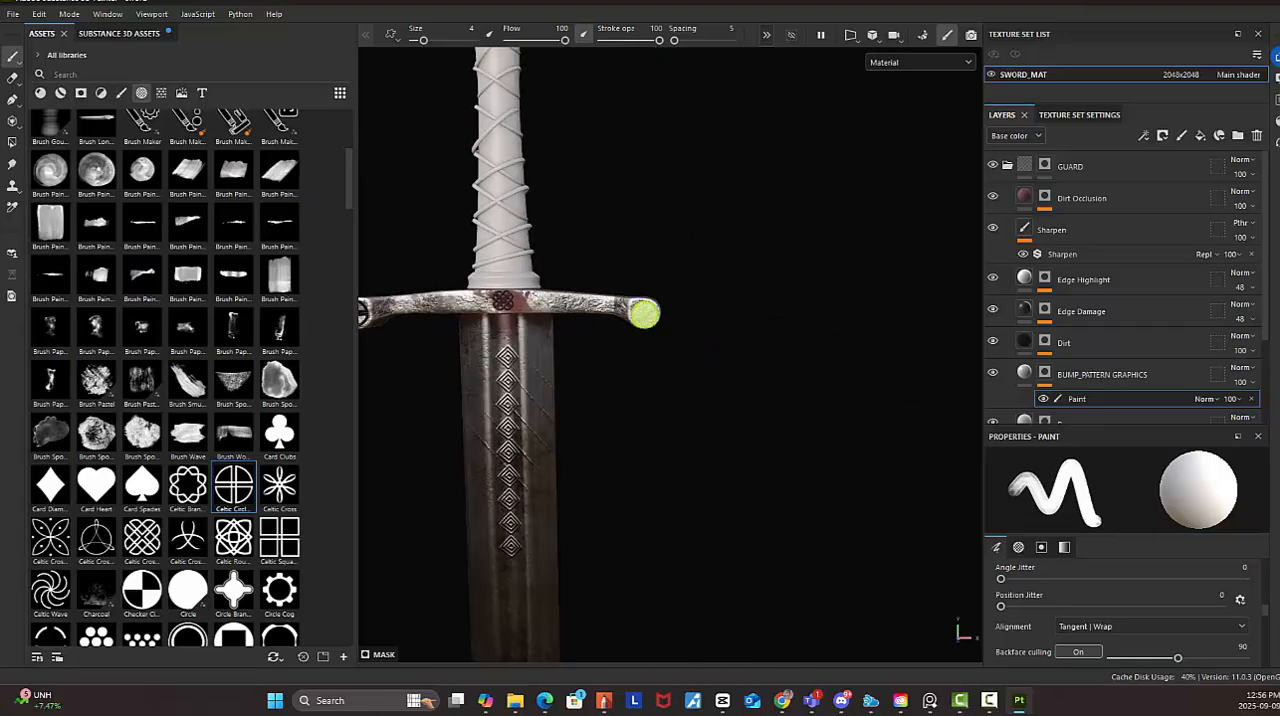
click(644, 314)
alt+right_drag(807, 415, 574, 340)
alt+middle_drag(574, 340, 703, 304)
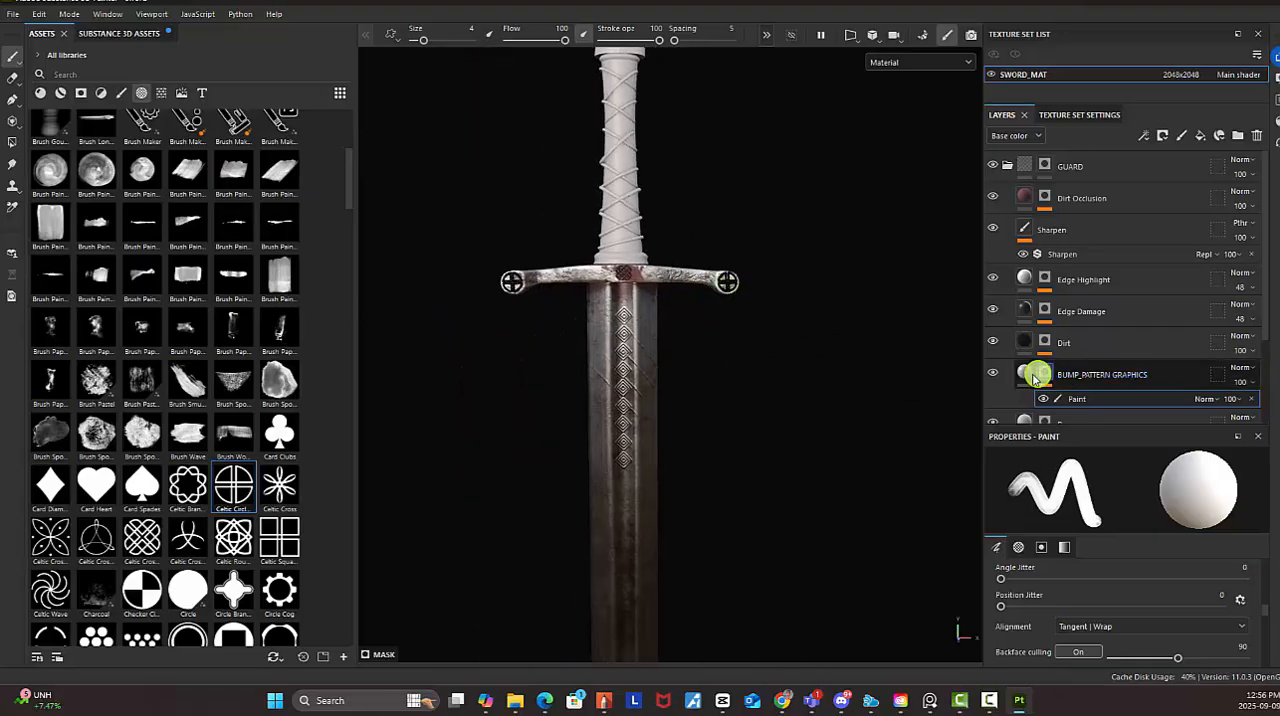
Set the height of the BUMP_PATTERN GRAPHICS fill to -0.0116
click(1030, 376)
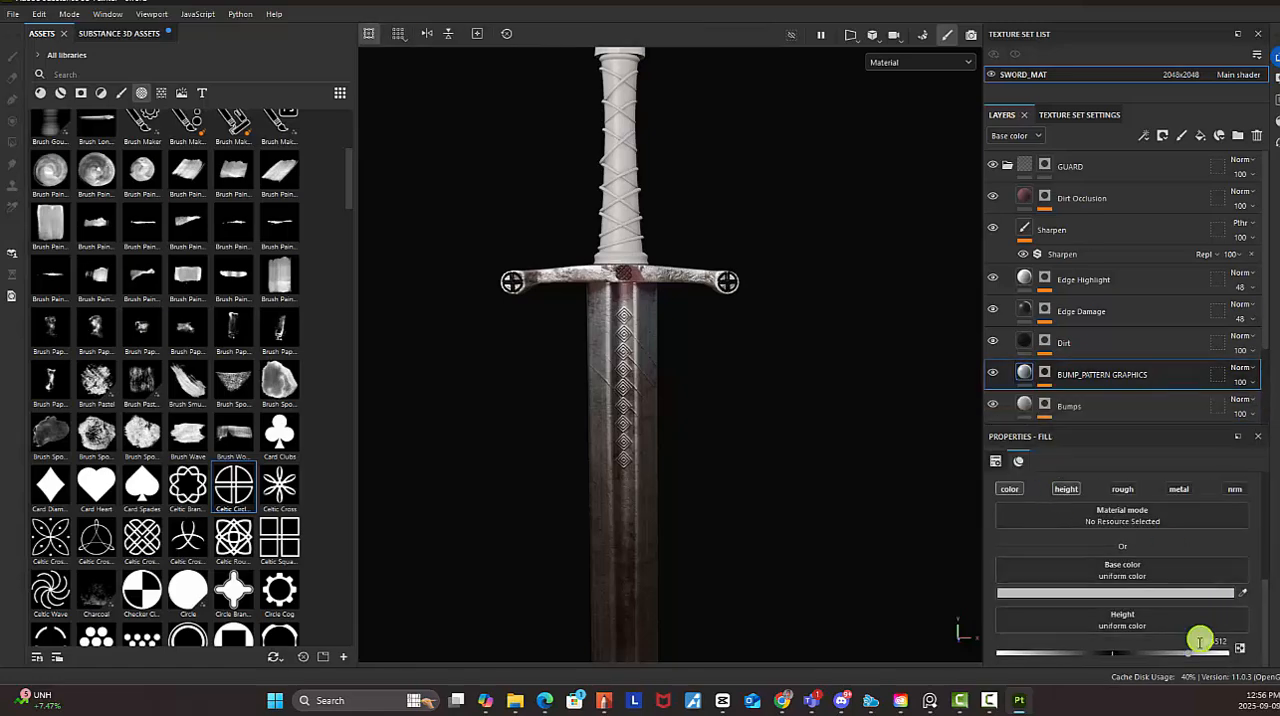
scroll(752, 339, up, 2)
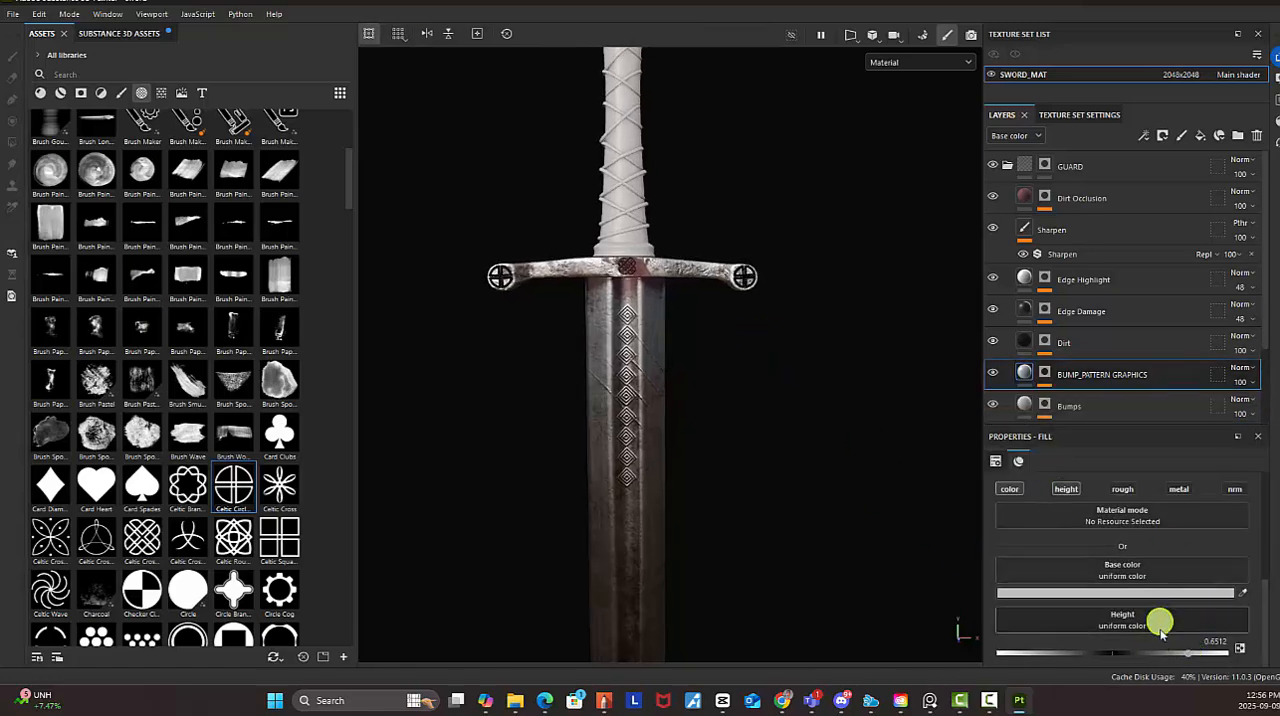
drag(1188, 655, 1106, 659)
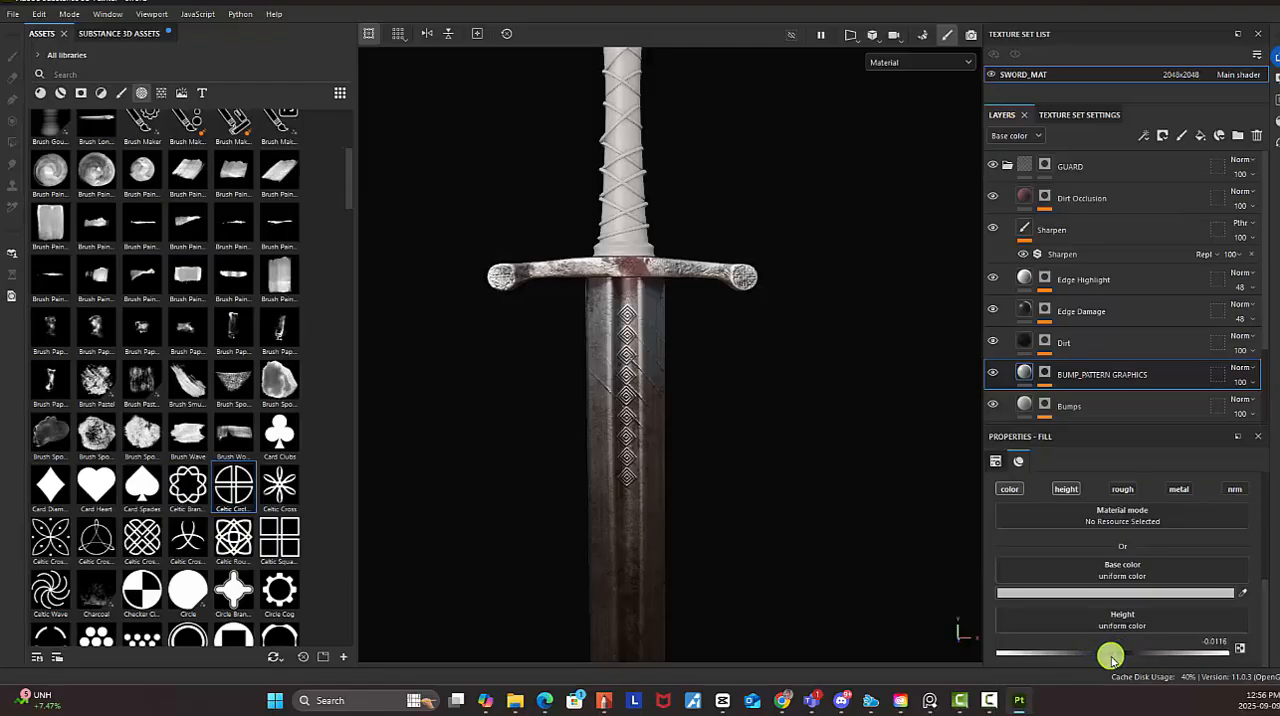
Change the base color of the BUMP_PATTERN GRAPHICS fill to the dark reddish brown 291B1B
click(1111, 592)
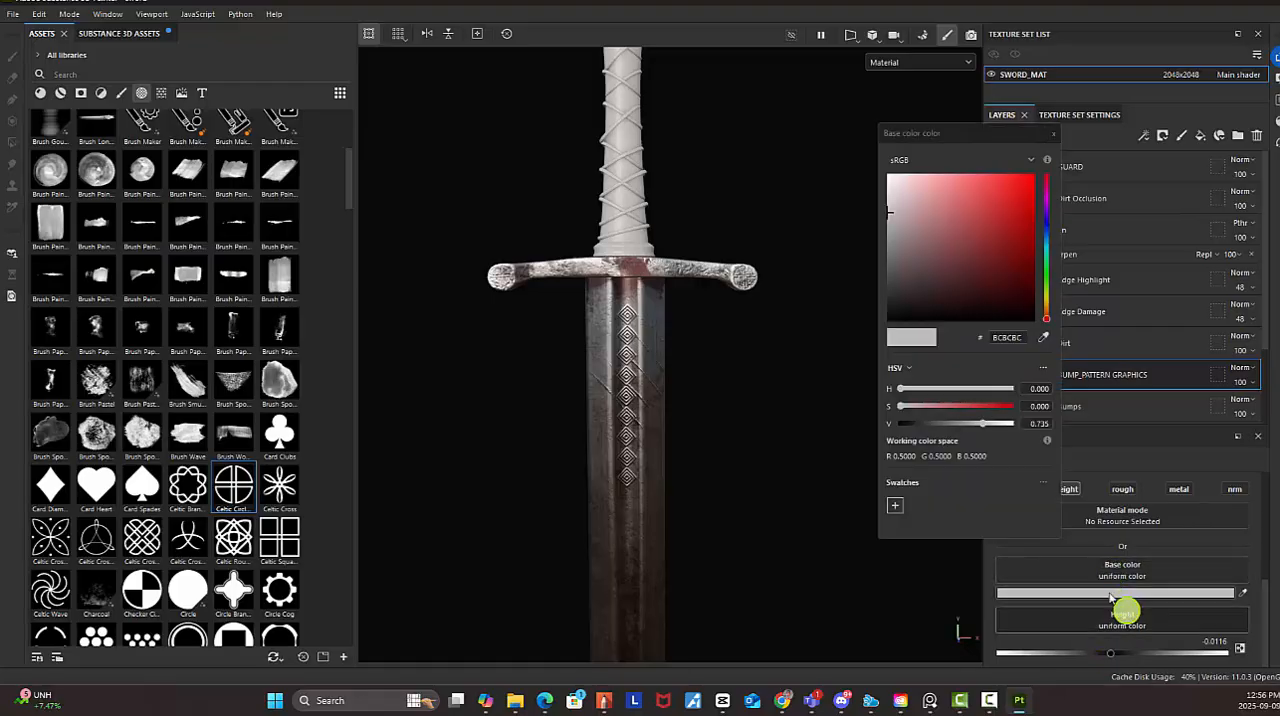
mouse_move(895, 232)
mouse_down()
mouse_move(901, 285)
mouse_move(930, 297)
mouse_up()
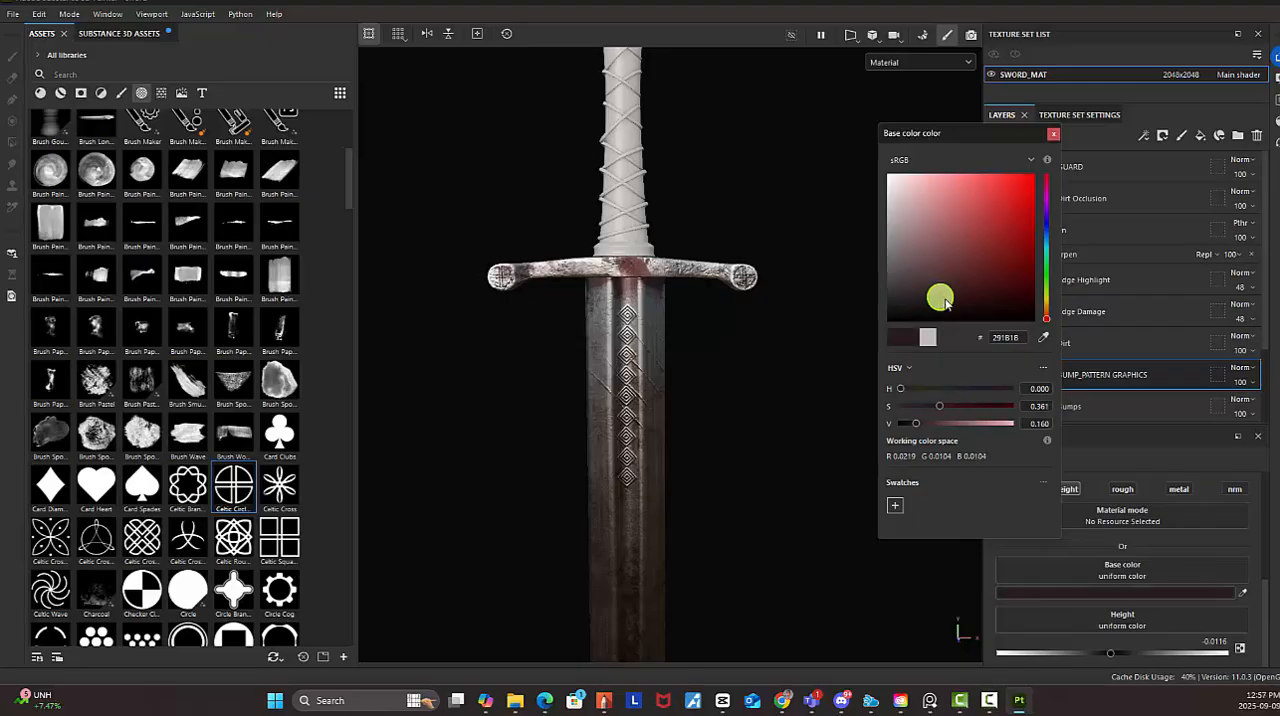
click(1057, 138)
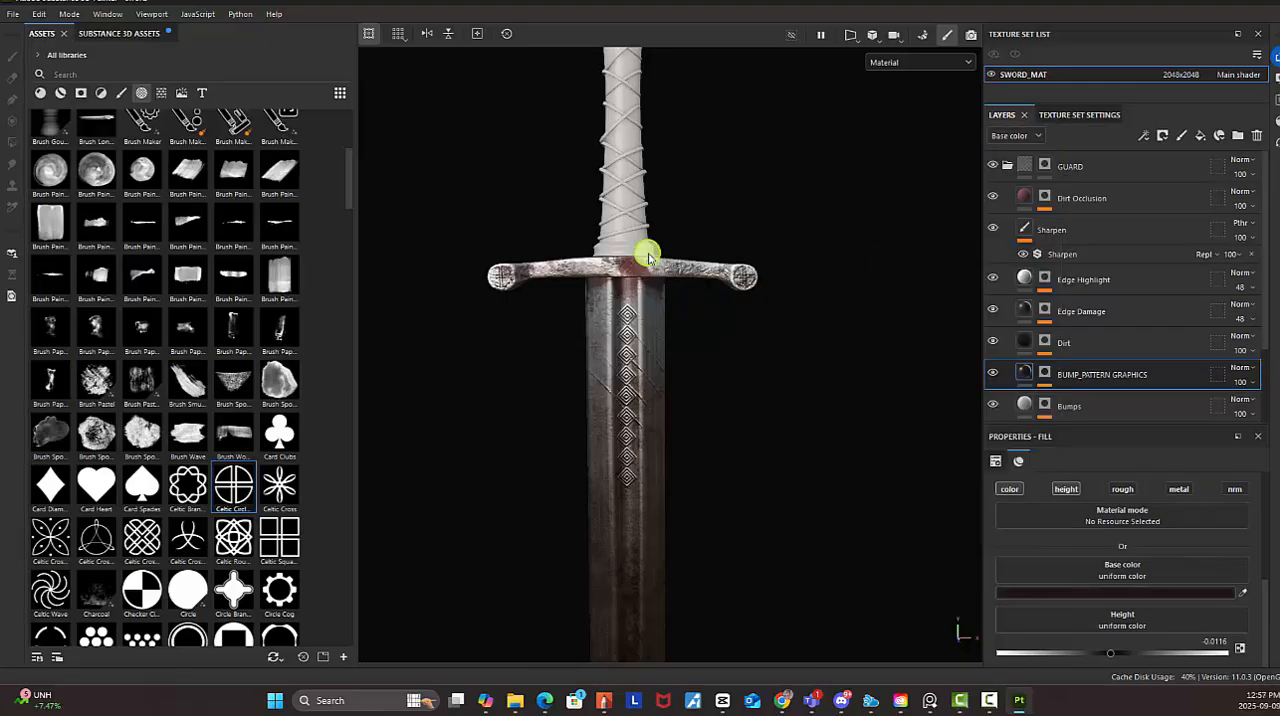
Save the project
alt+right_drag(649, 252, 1218, 462)
alt+drag(682, 228, 745, 342)
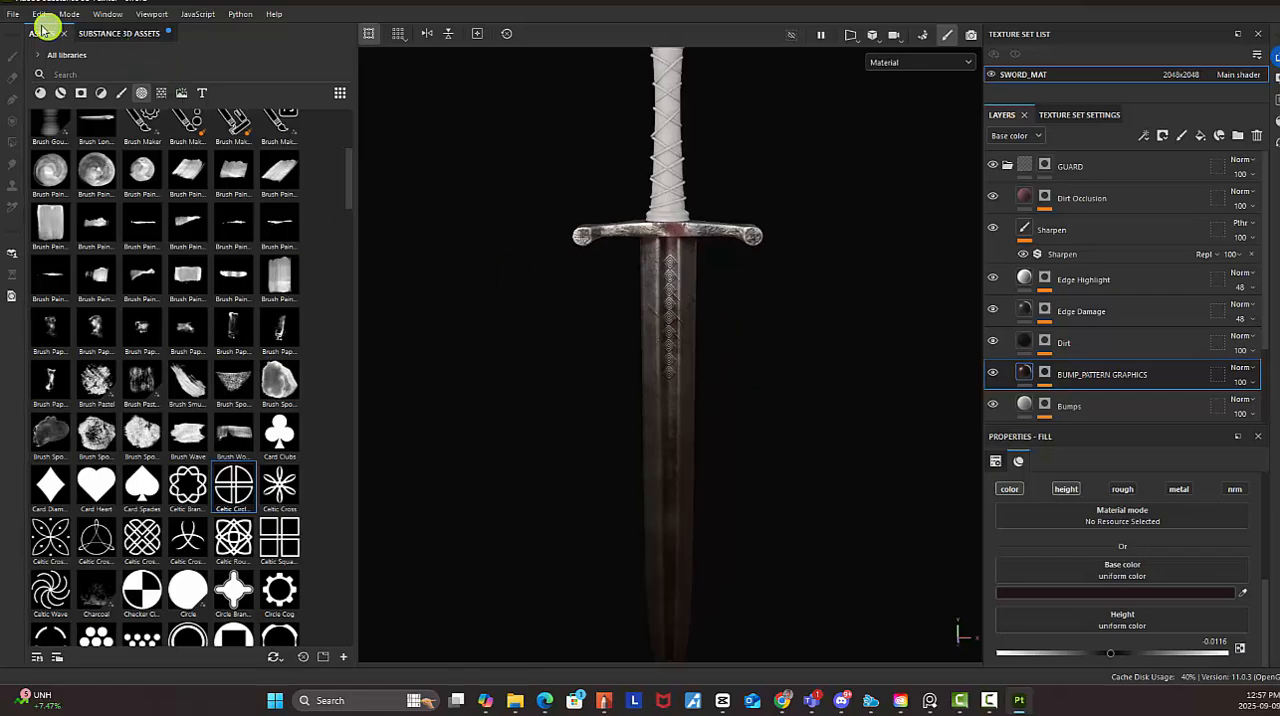
click(12, 13)
click(43, 128)
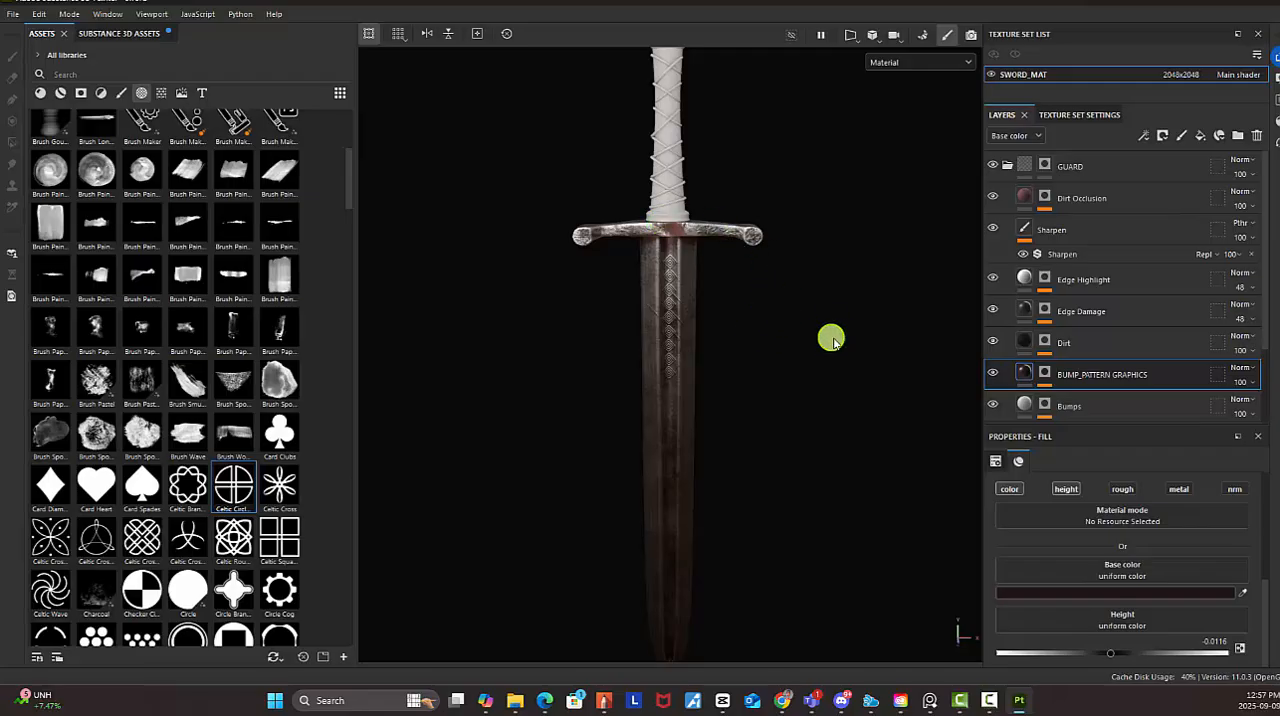
Inspect the dark Celtic engravings on the guard's centre and rounded ends up close
alt+drag(840, 341, 840, 335)
alt+right_drag(717, 275, 975, 333)
alt+middle_drag(709, 166, 658, 338)
alt+right_drag(658, 338, 1268, 533)
alt+drag(636, 344, 613, 316)
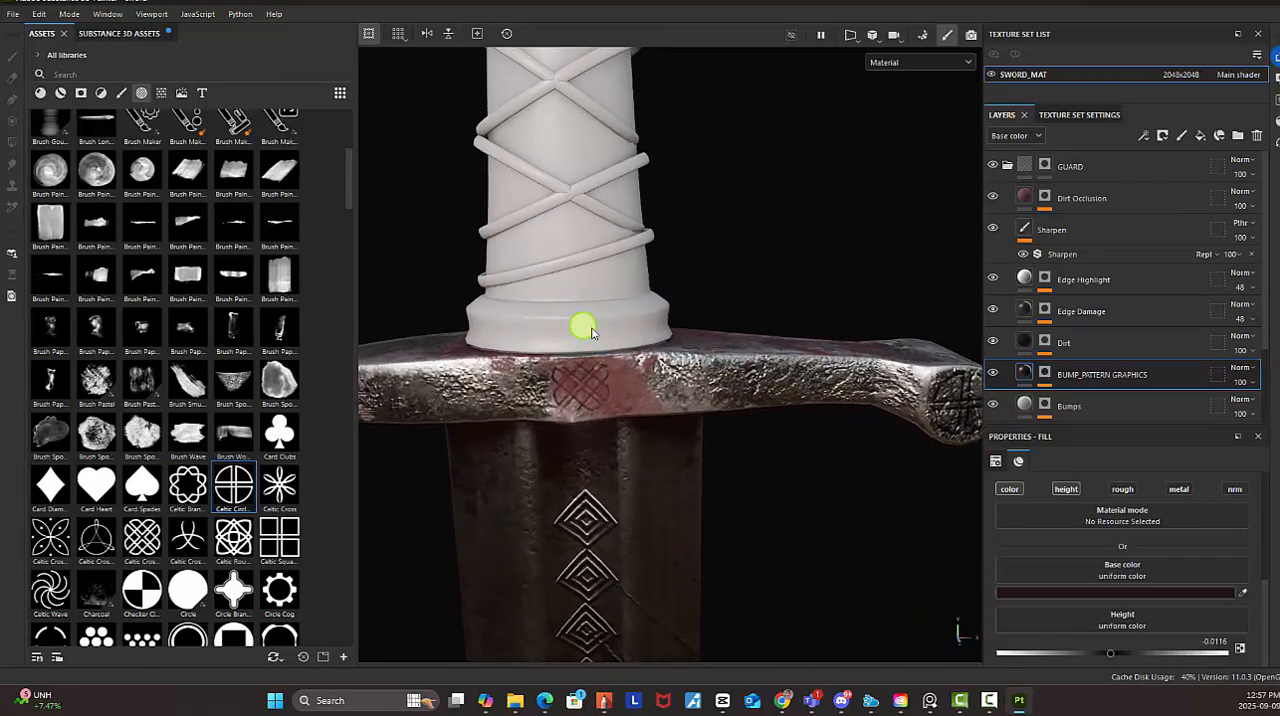
alt+drag(650, 327, 720, 355)
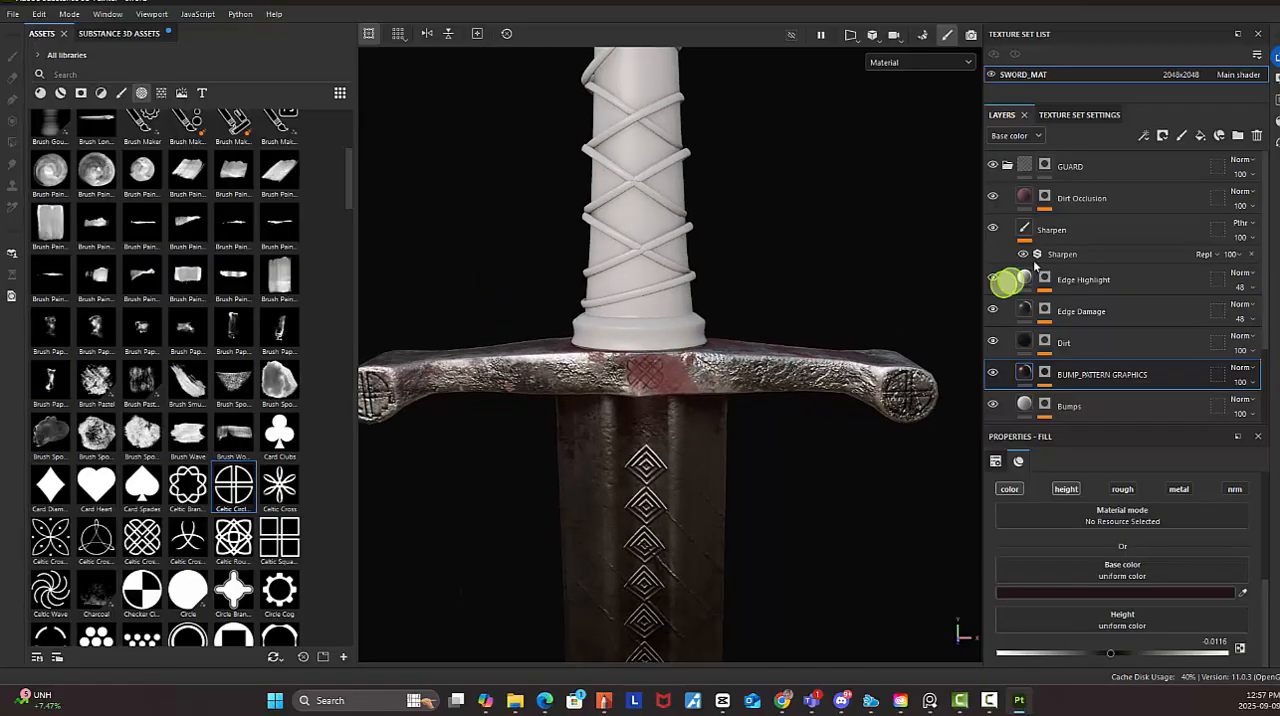
On the GUARD folder's black mask, use Polygon Fill in quad mode to add a strip of faces on the collar above the guard
click(1050, 166)
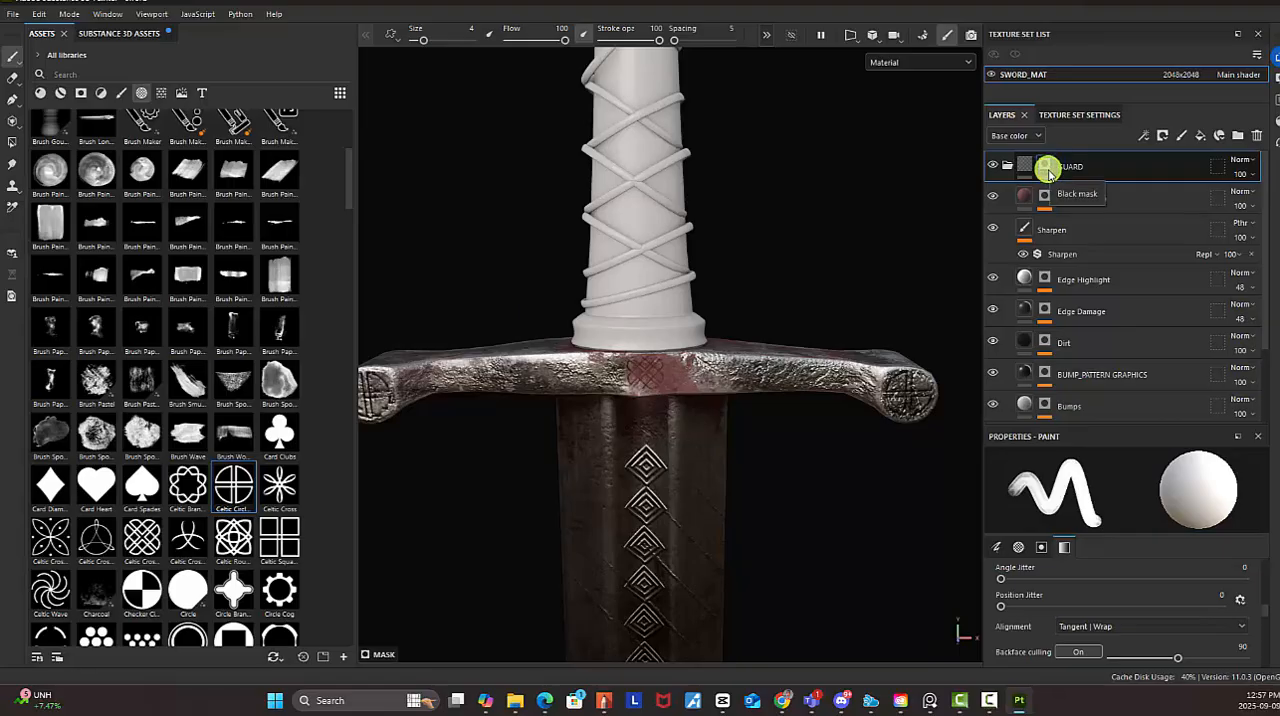
scroll(714, 306, down, 6)
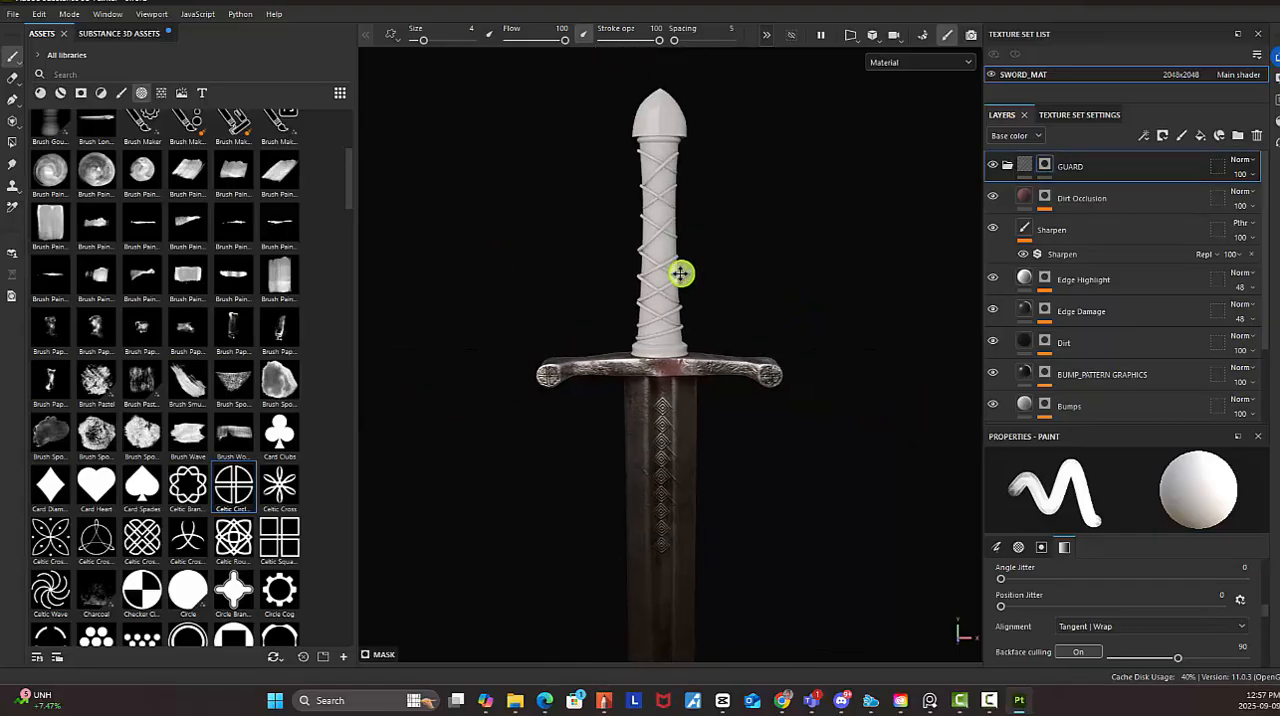
alt+middle_drag(683, 252, 681, 273)
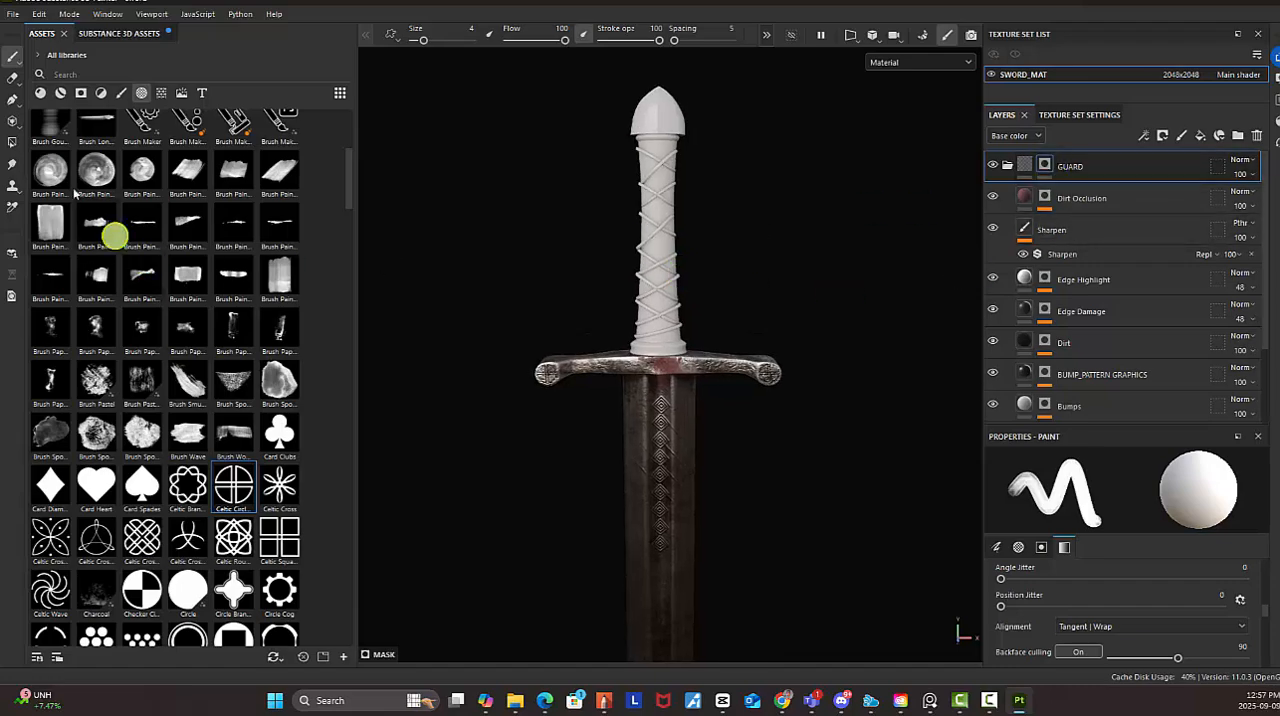
click(13, 139)
alt+right_drag(643, 367, 1210, 600)
alt+right_drag(683, 308, 1062, 440)
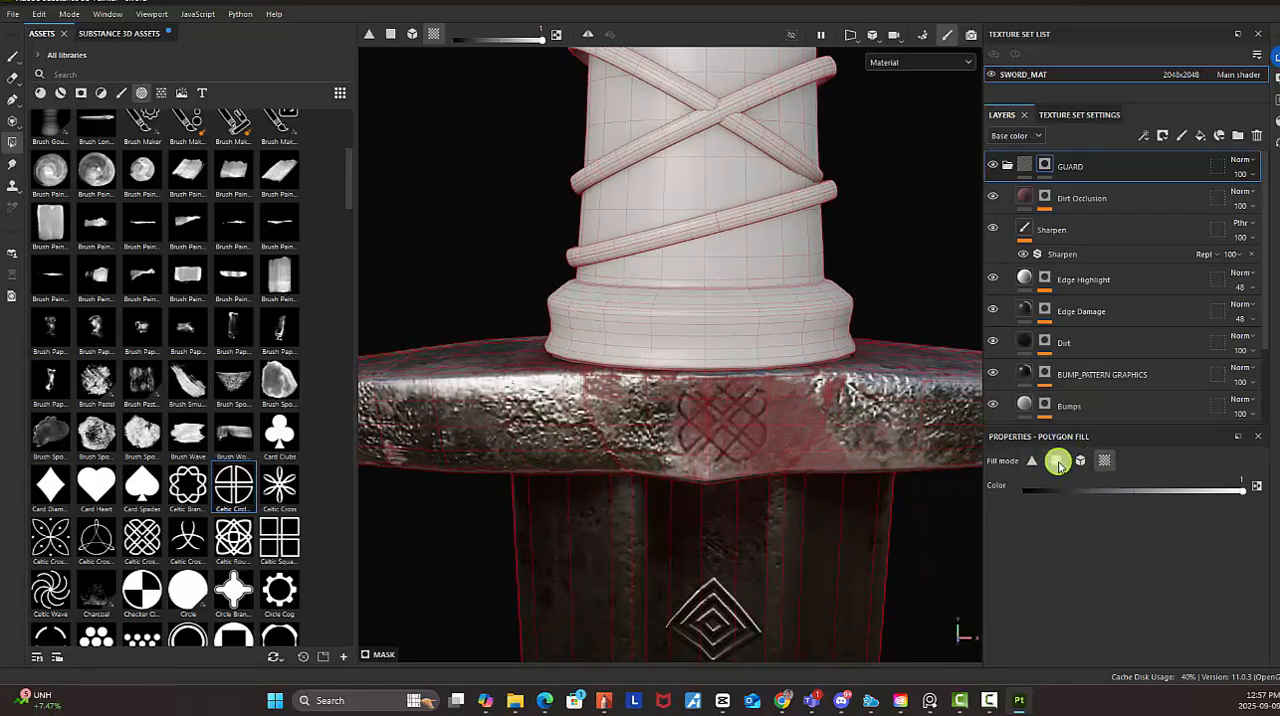
click(1057, 461)
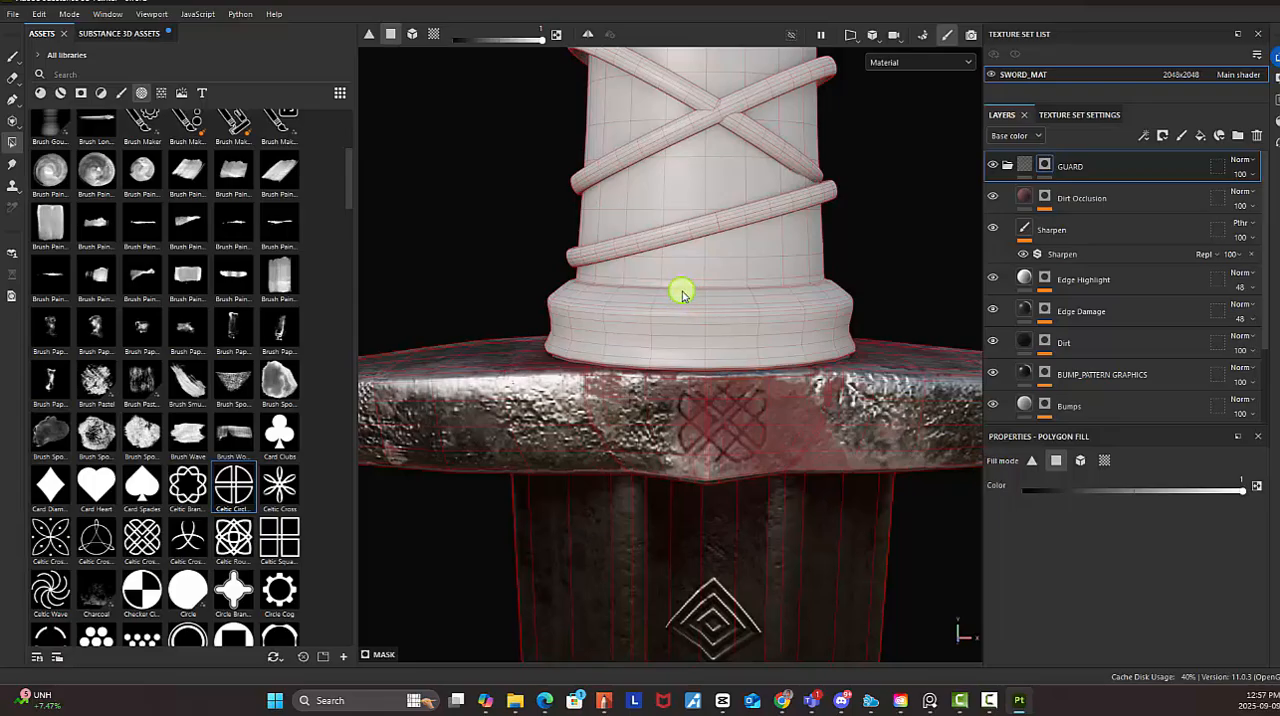
drag(682, 326, 686, 352)
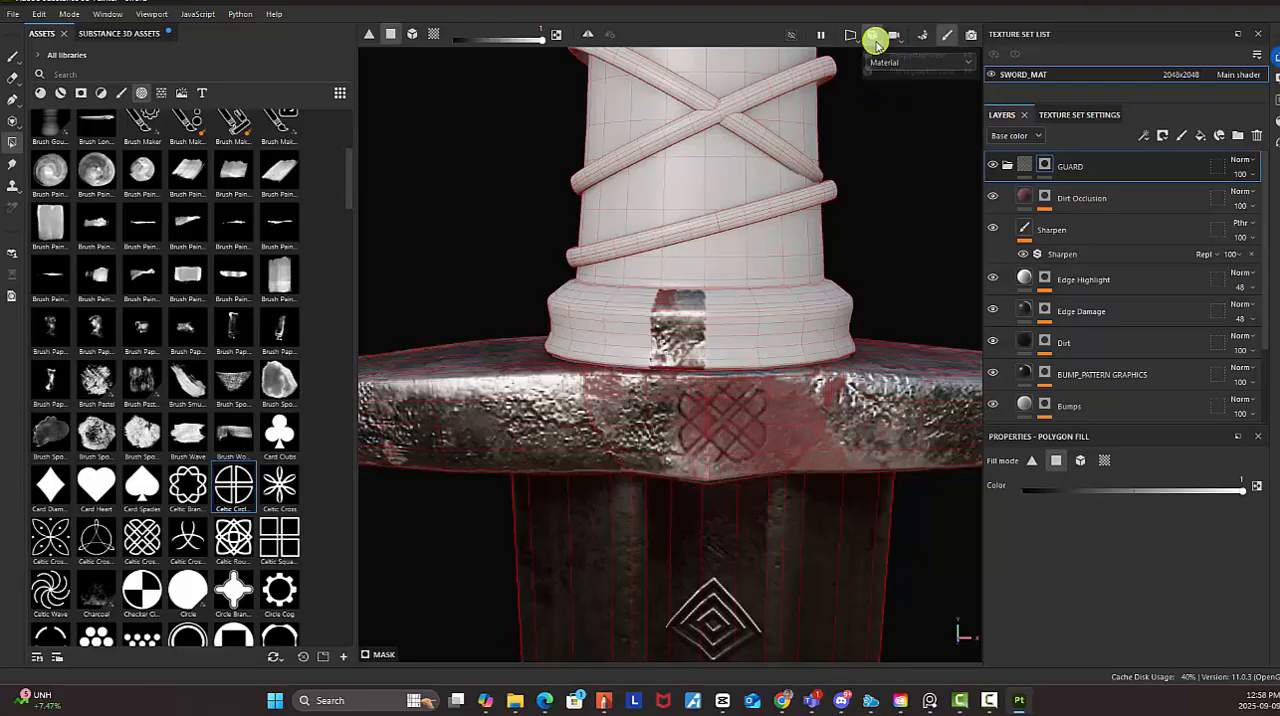
Narrow the assets area to enlarge the viewport and display only the 2D UV layout
click(897, 40)
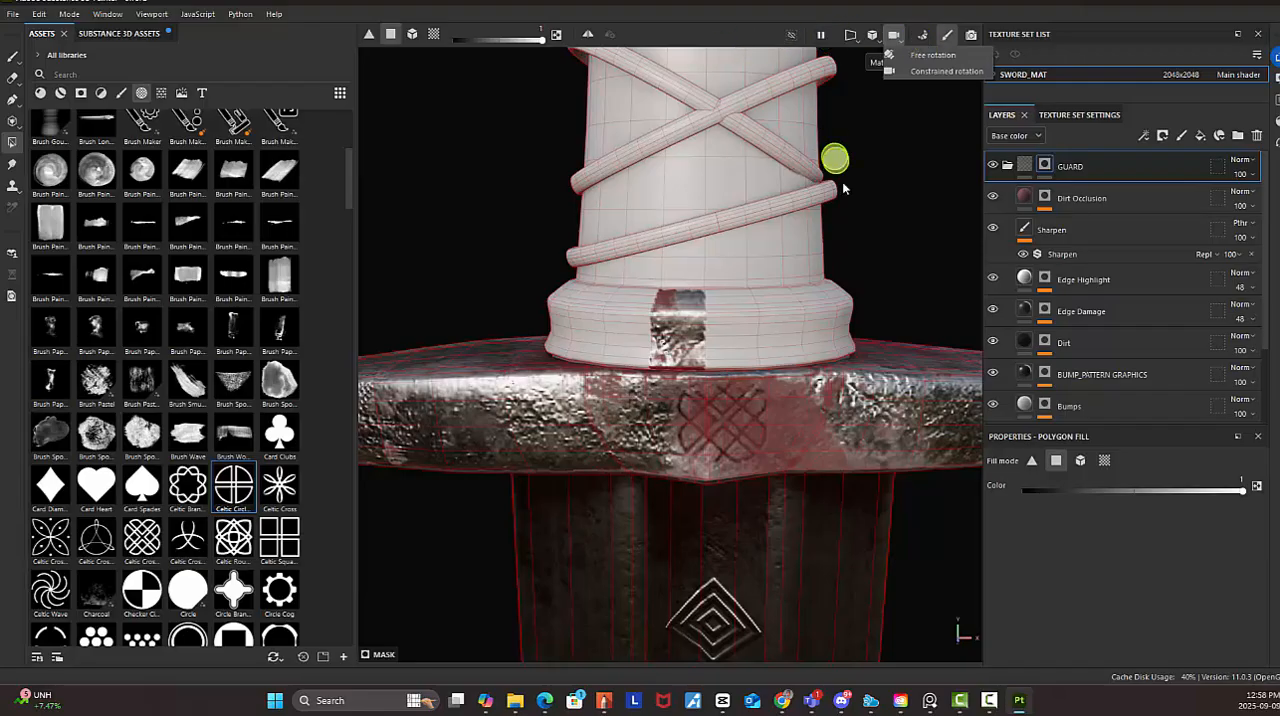
click(935, 201)
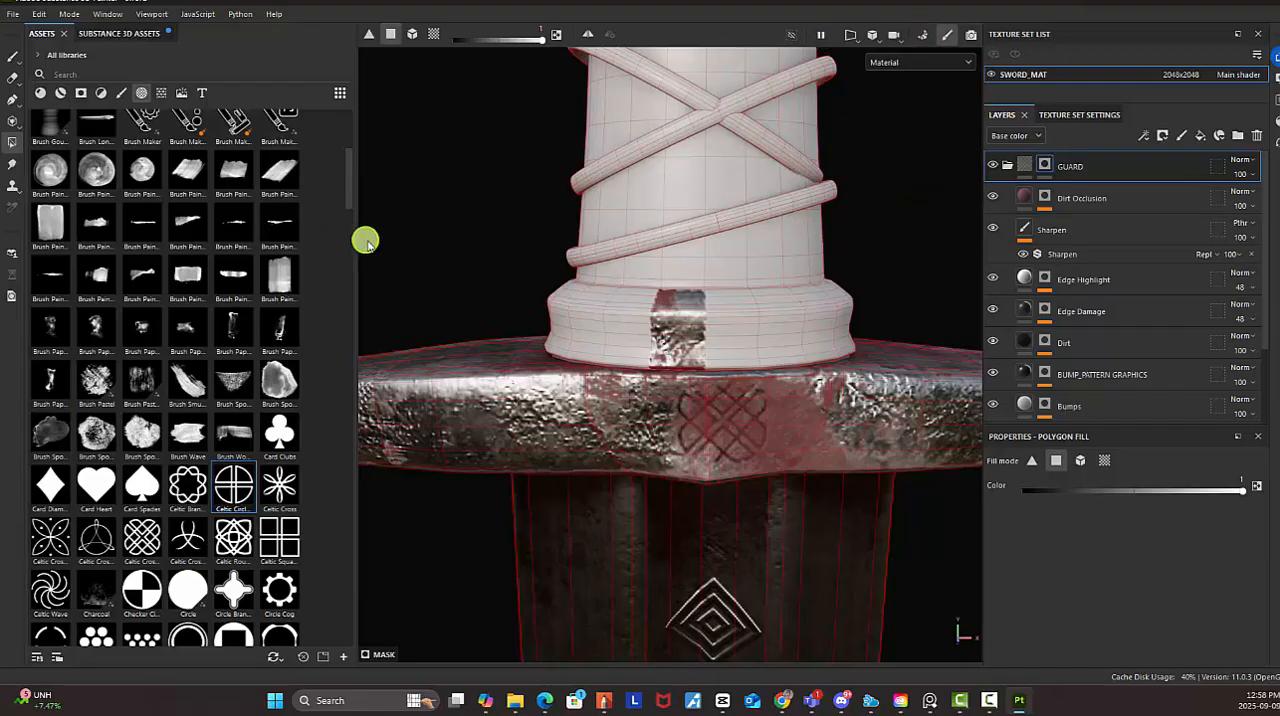
drag(356, 240, 50, 222)
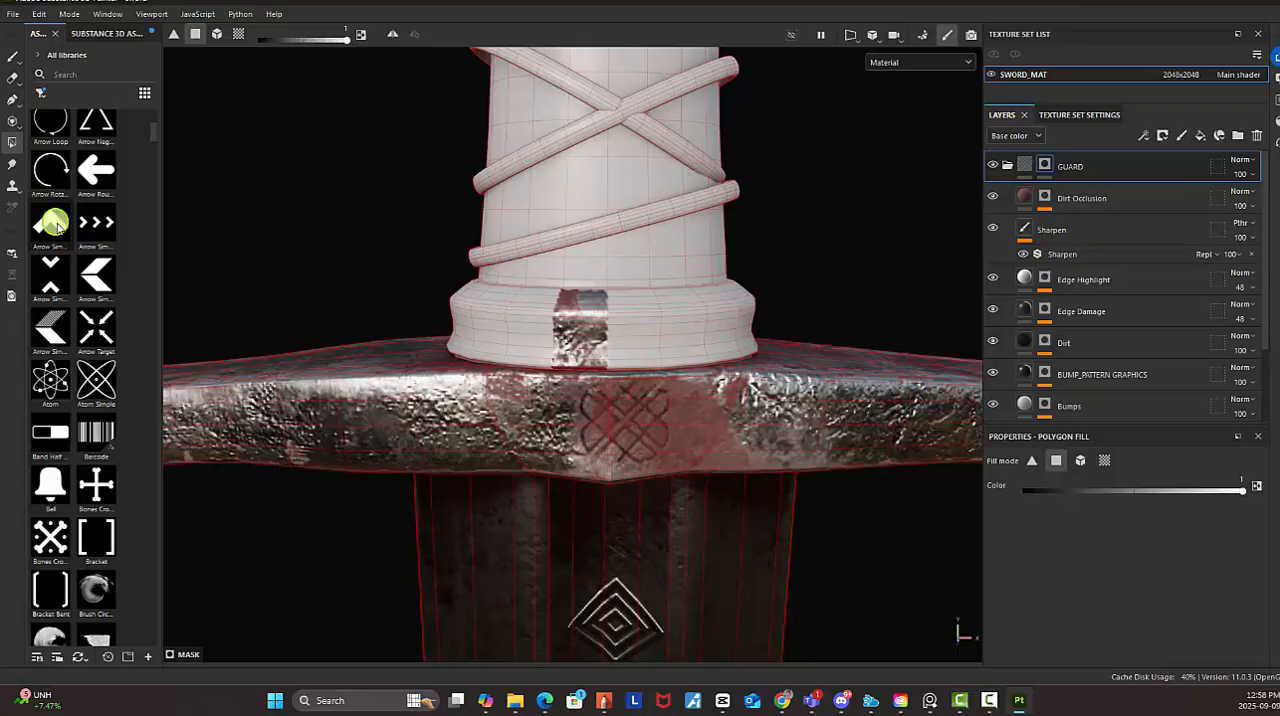
click(855, 40)
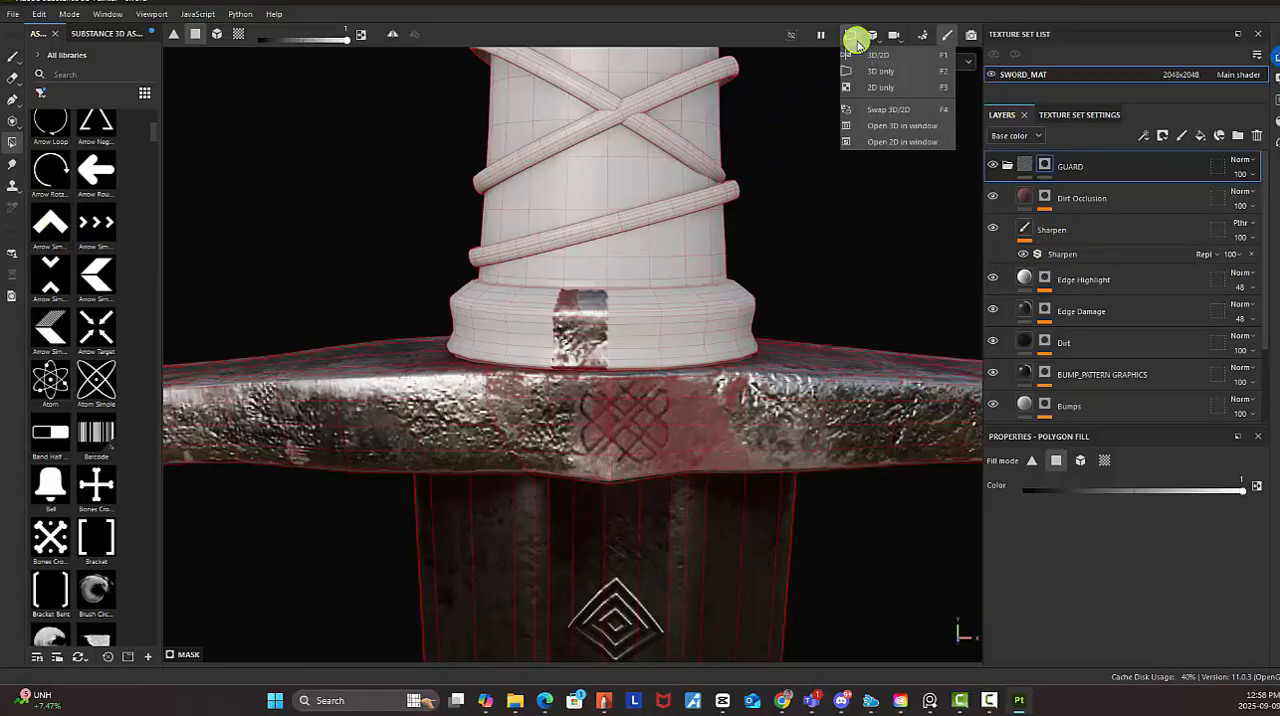
click(902, 87)
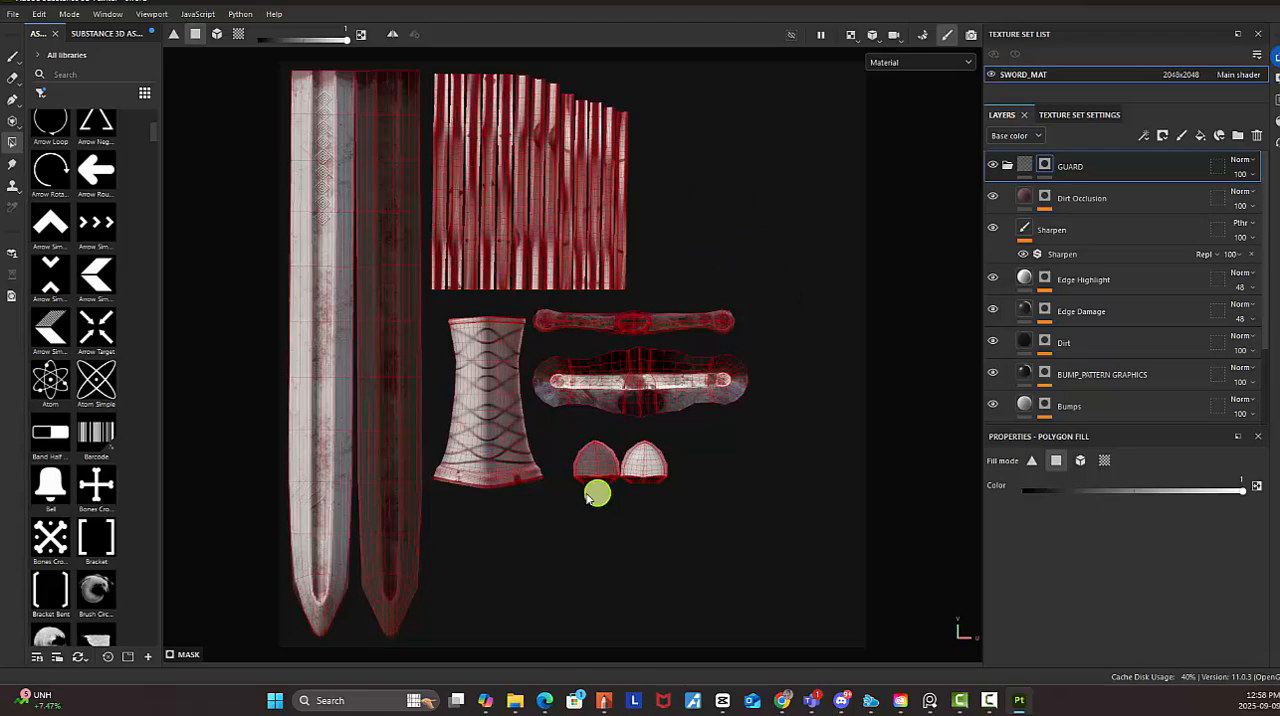
On the GUARD mask, fill the quads of the collar band along the grip UV island's flared base, from the first painted patch to its left end
alt+middle_drag(510, 455, 560, 340)
alt+right_drag(560, 340, 872, 543)
alt+middle_drag(671, 414, 497, 334)
alt+right_drag(505, 334, 975, 553)
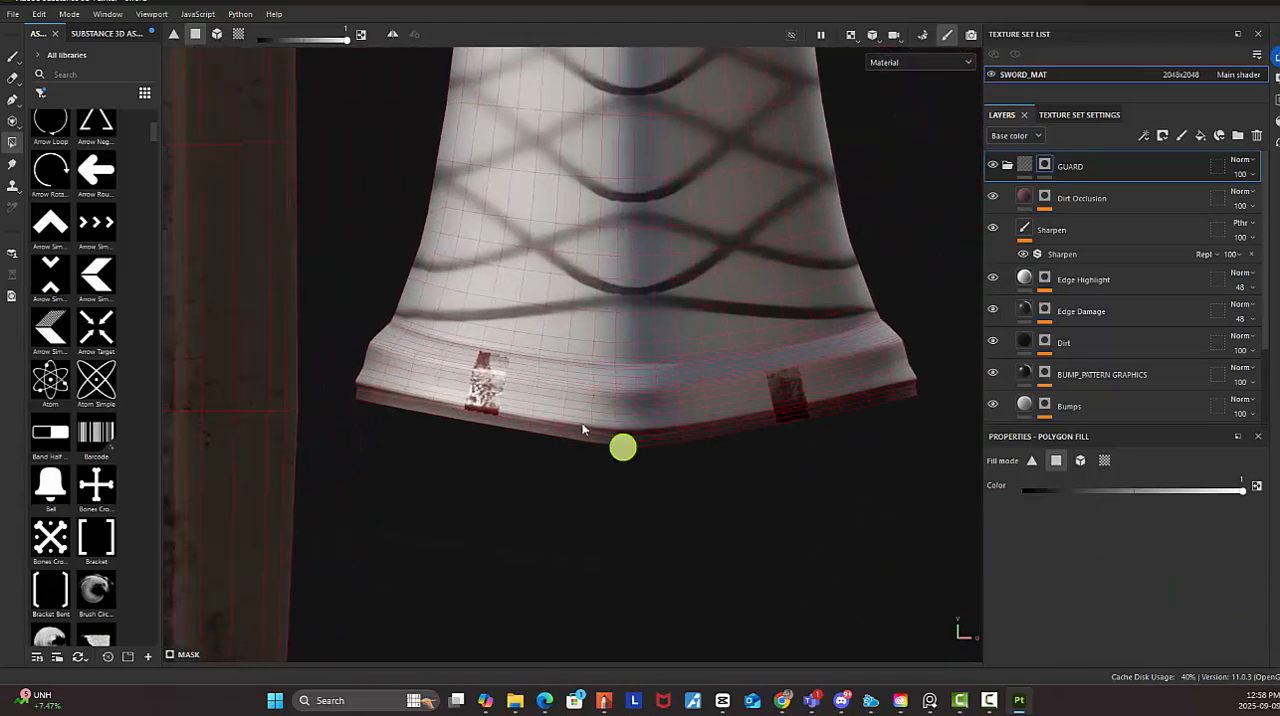
alt+right_drag(575, 420, 1190, 559)
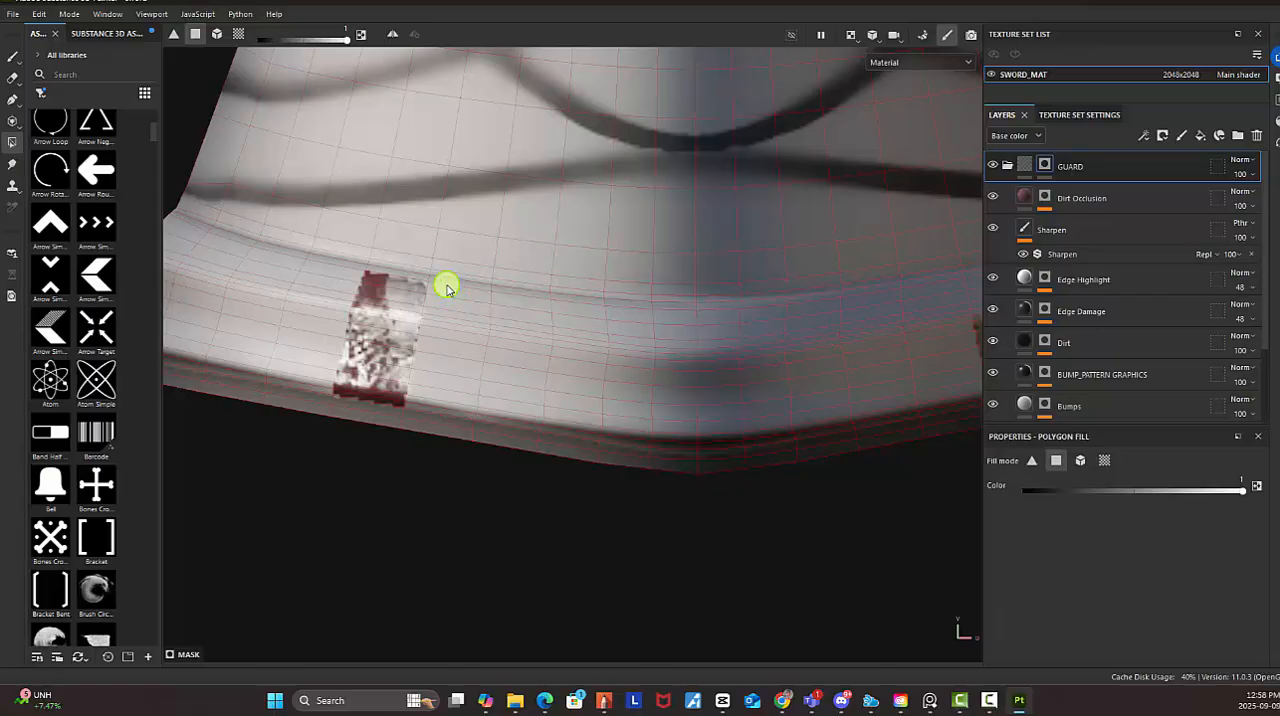
drag(446, 289, 457, 449)
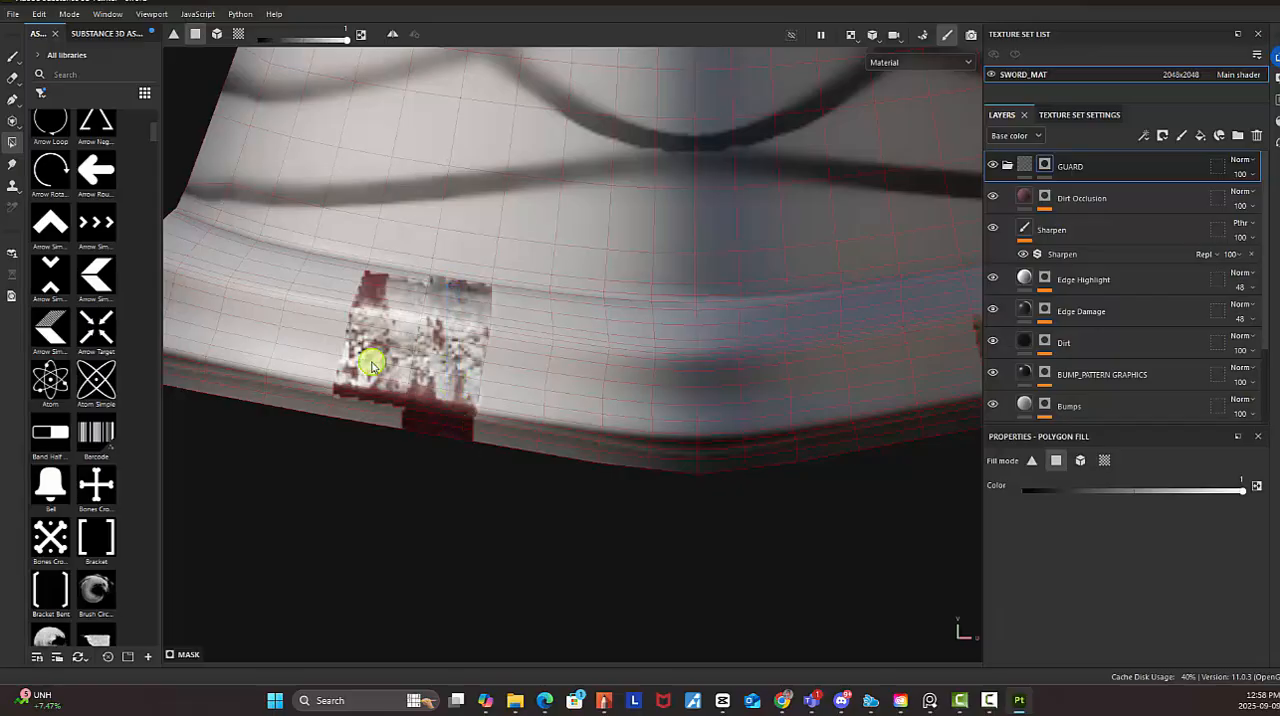
drag(373, 364, 382, 457)
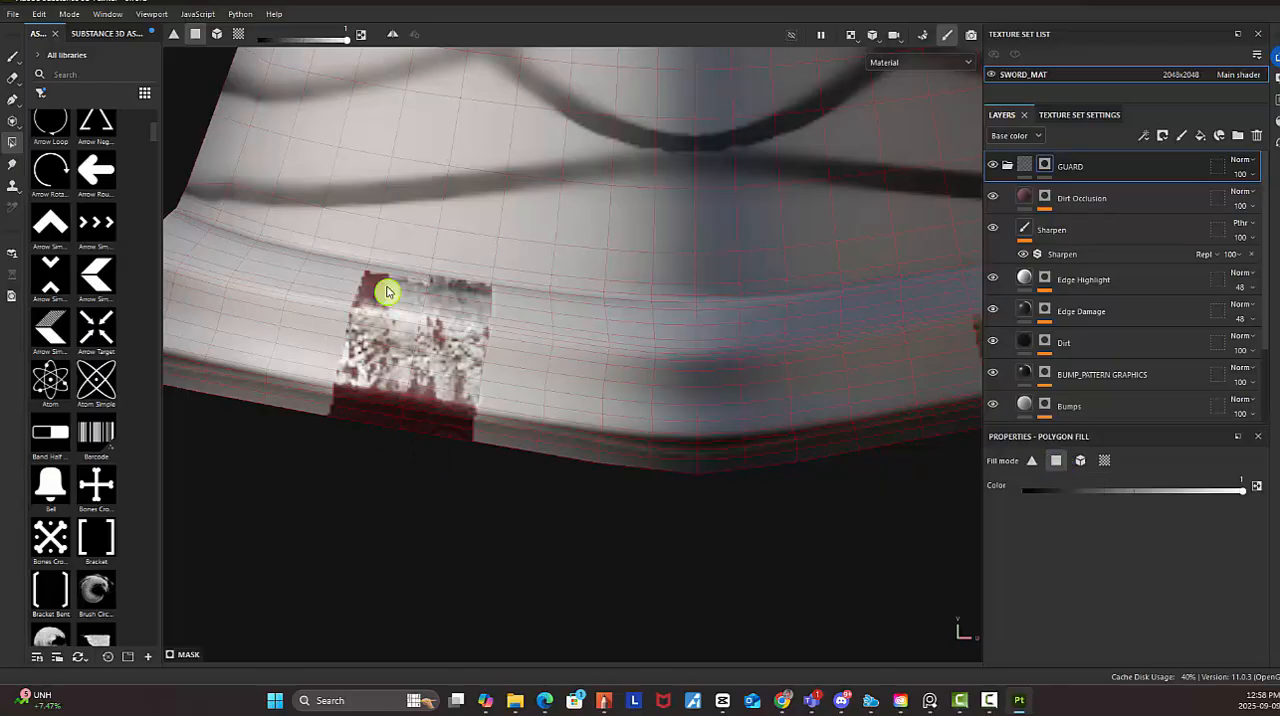
mouse_move(394, 273)
mouse_down()
mouse_move(387, 320)
mouse_move(330, 425)
mouse_up()
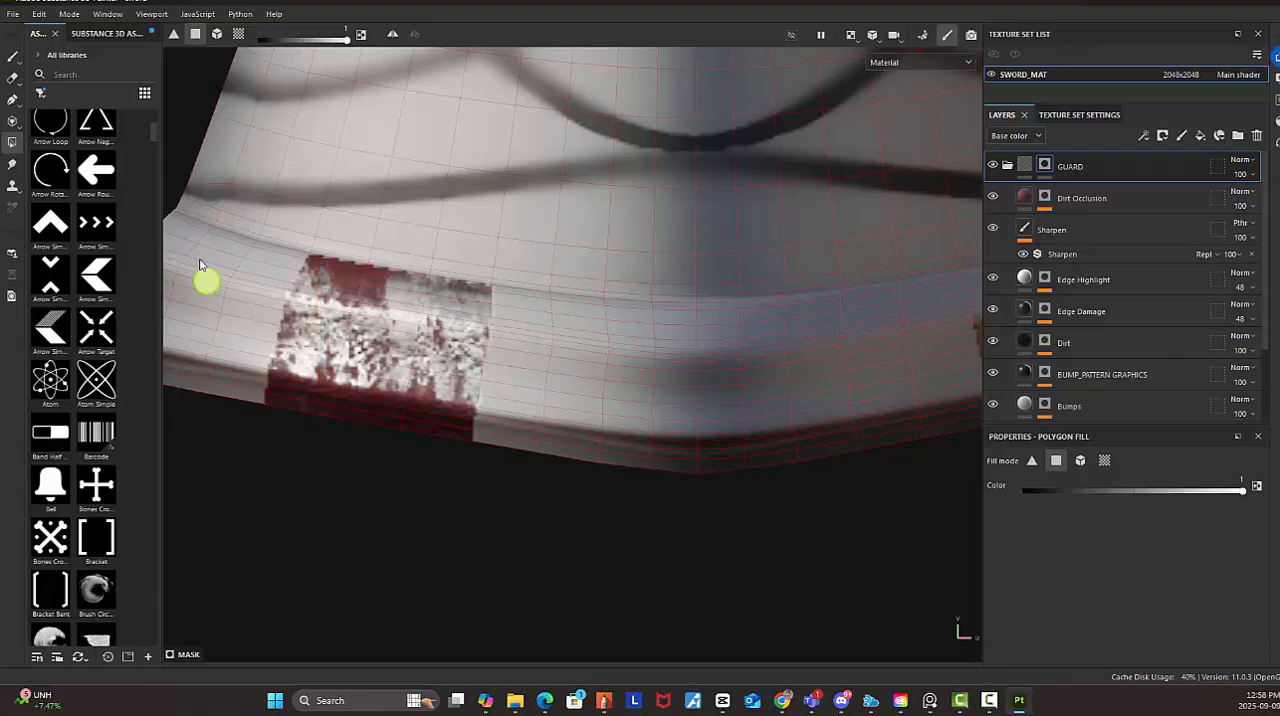
mouse_move(340, 305)
alt+mouse_down()
mouse_move(530, 305)
mouse_move(486, 417)
mouse_move(505, 470)
alt+mouse_up()
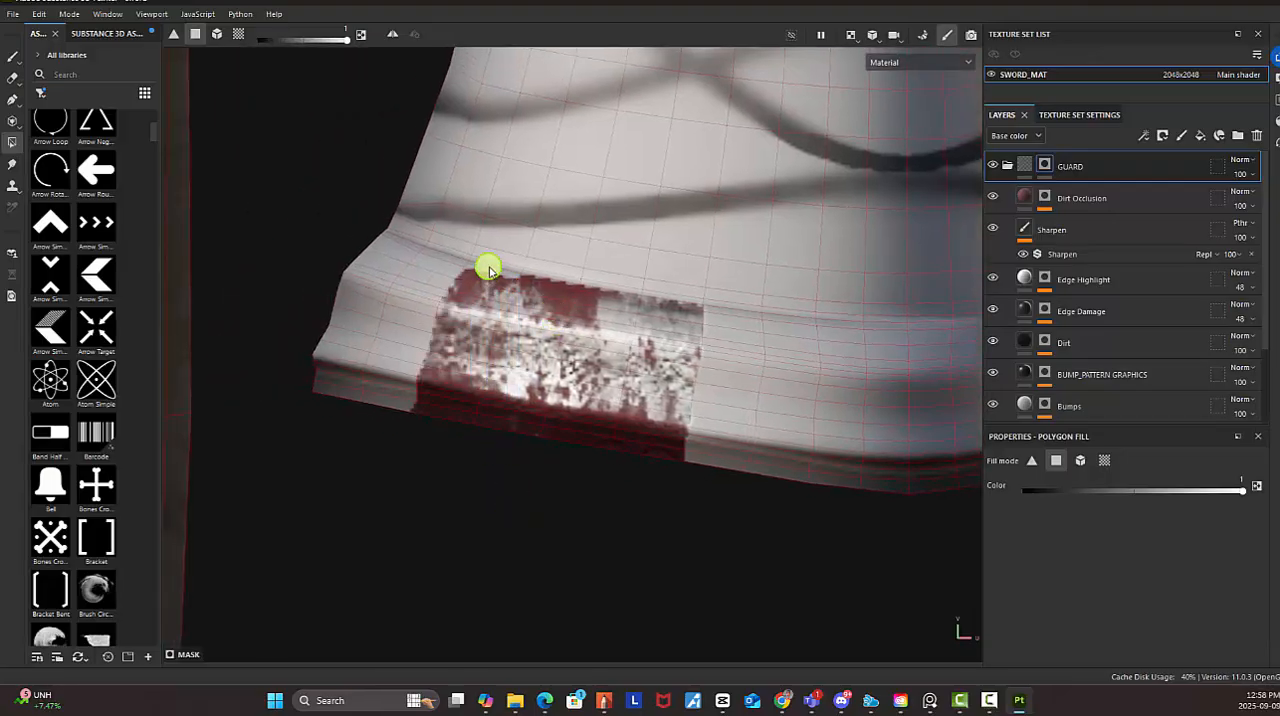
drag(488, 270, 496, 298)
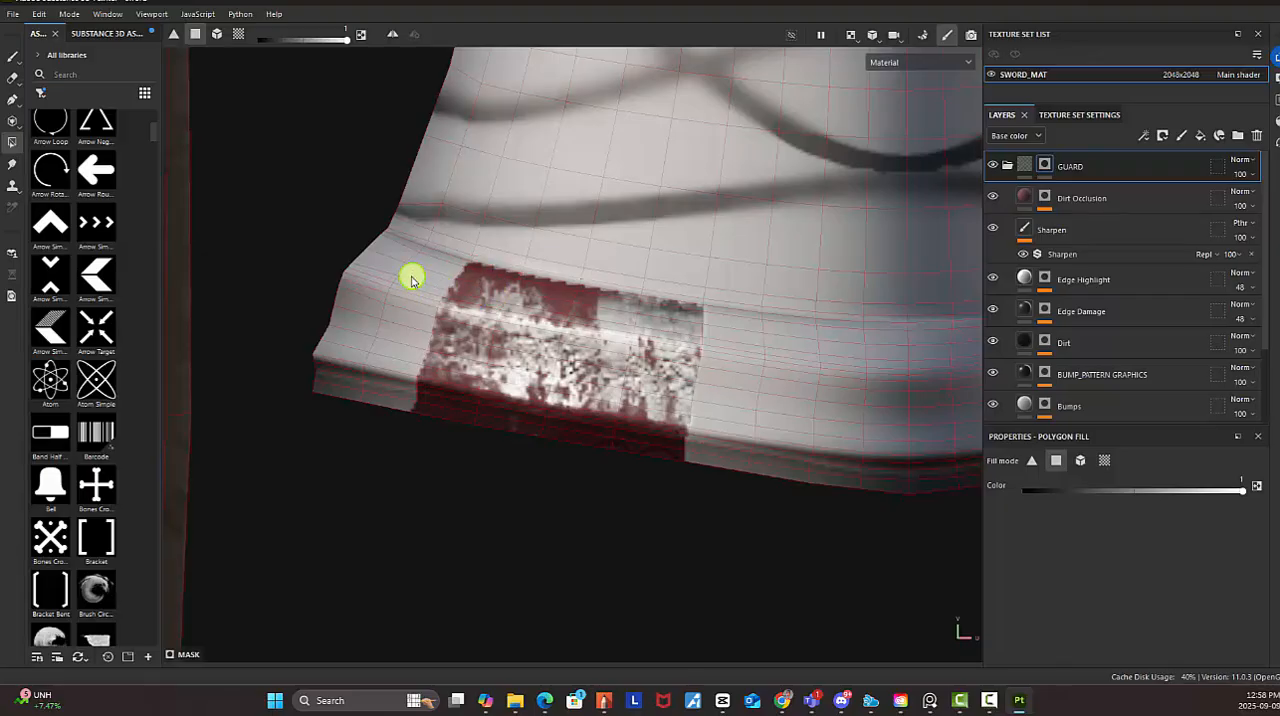
mouse_move(411, 279)
mouse_down()
mouse_move(437, 420)
mouse_move(449, 395)
mouse_up()
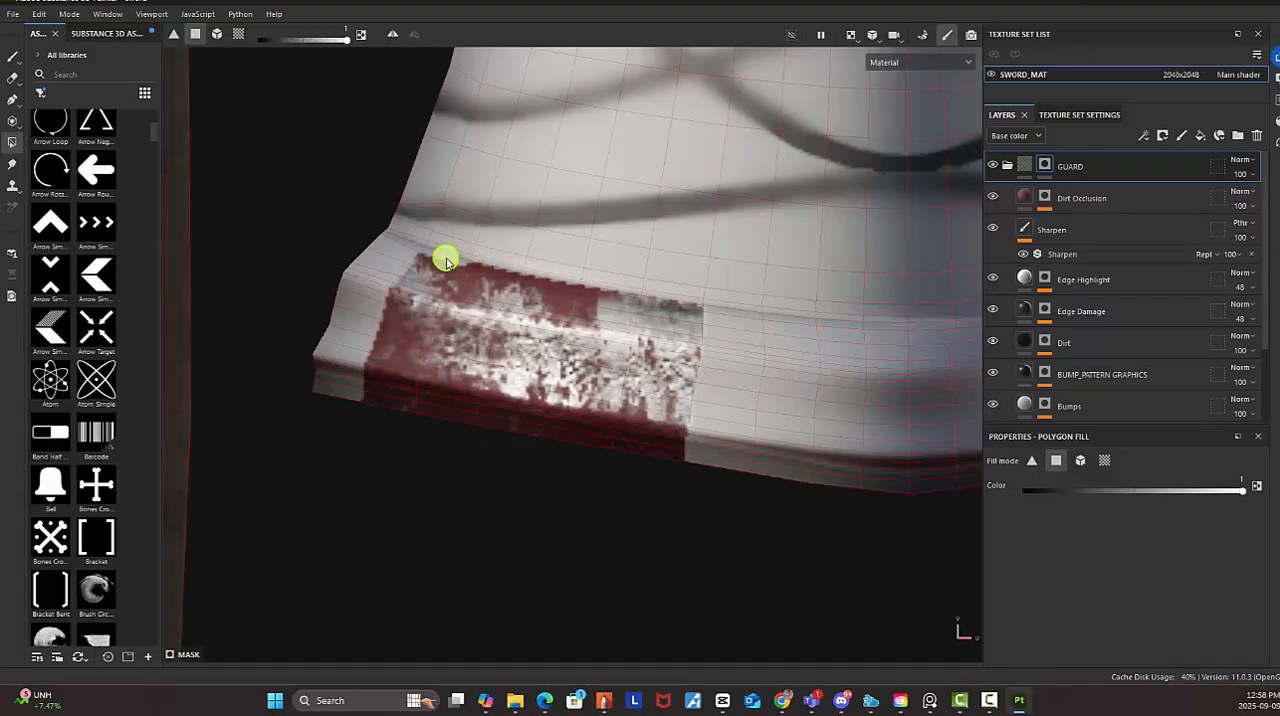
drag(366, 276, 371, 409)
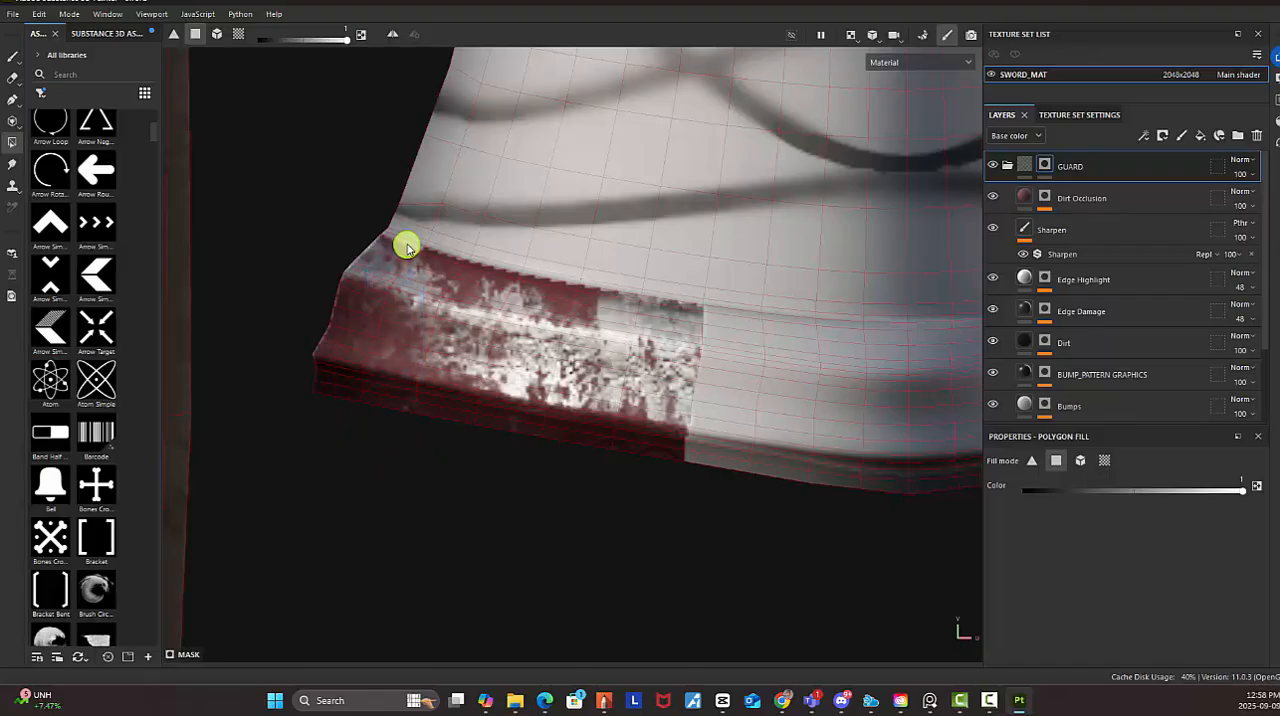
Fill the remaining collar quads on the GUARD mask across the centre of the grip's UV island to its right end
alt+drag(686, 306, 466, 437)
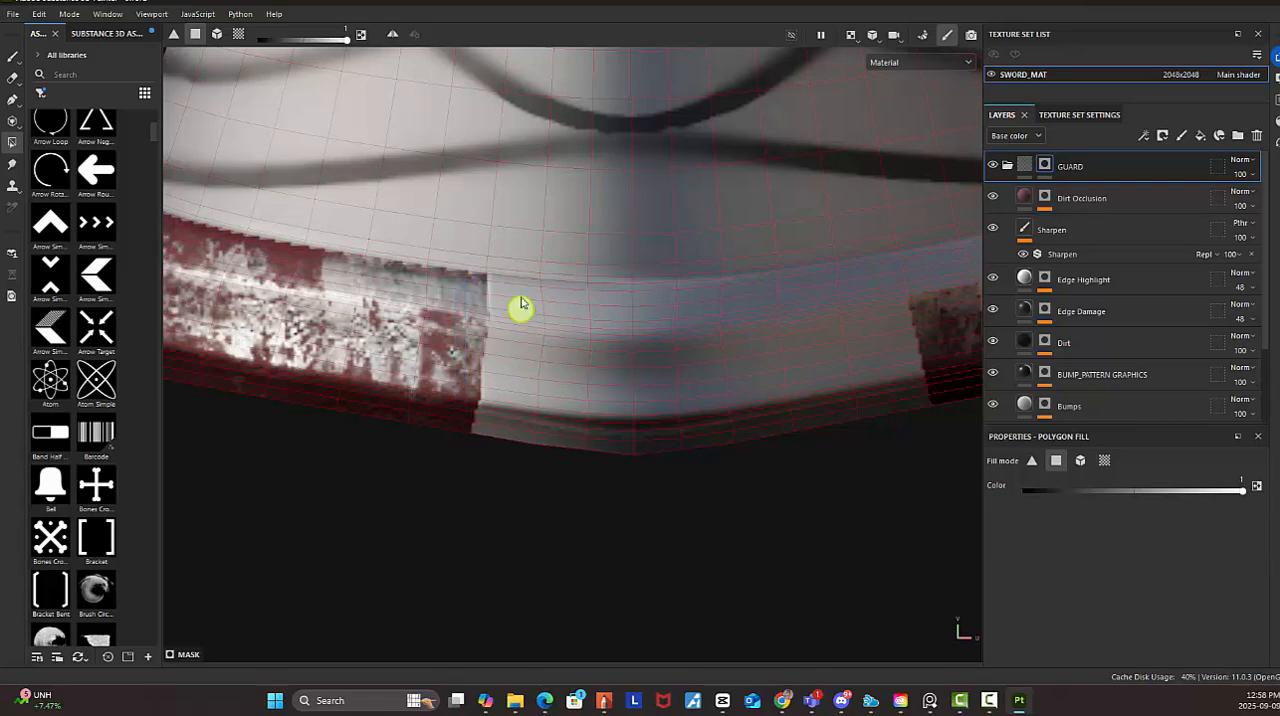
mouse_move(512, 281)
mouse_down()
mouse_move(514, 417)
mouse_move(516, 286)
mouse_move(518, 406)
mouse_up()
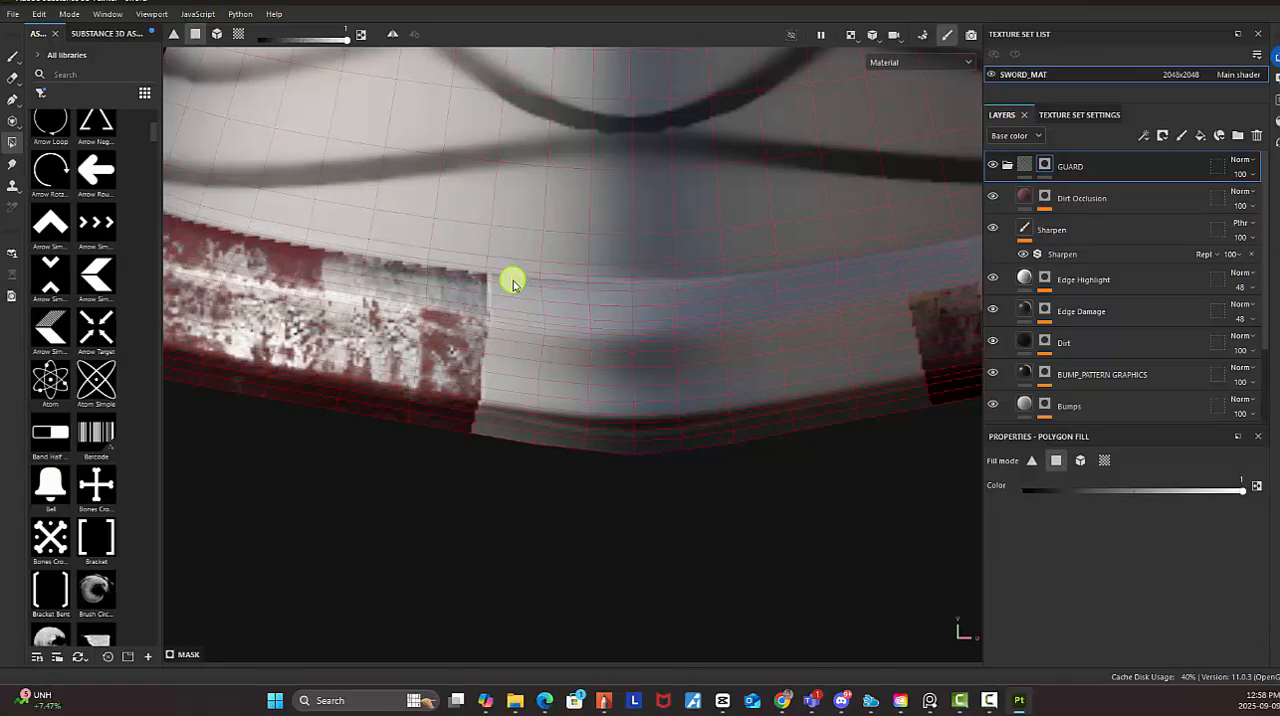
drag(512, 284, 626, 330)
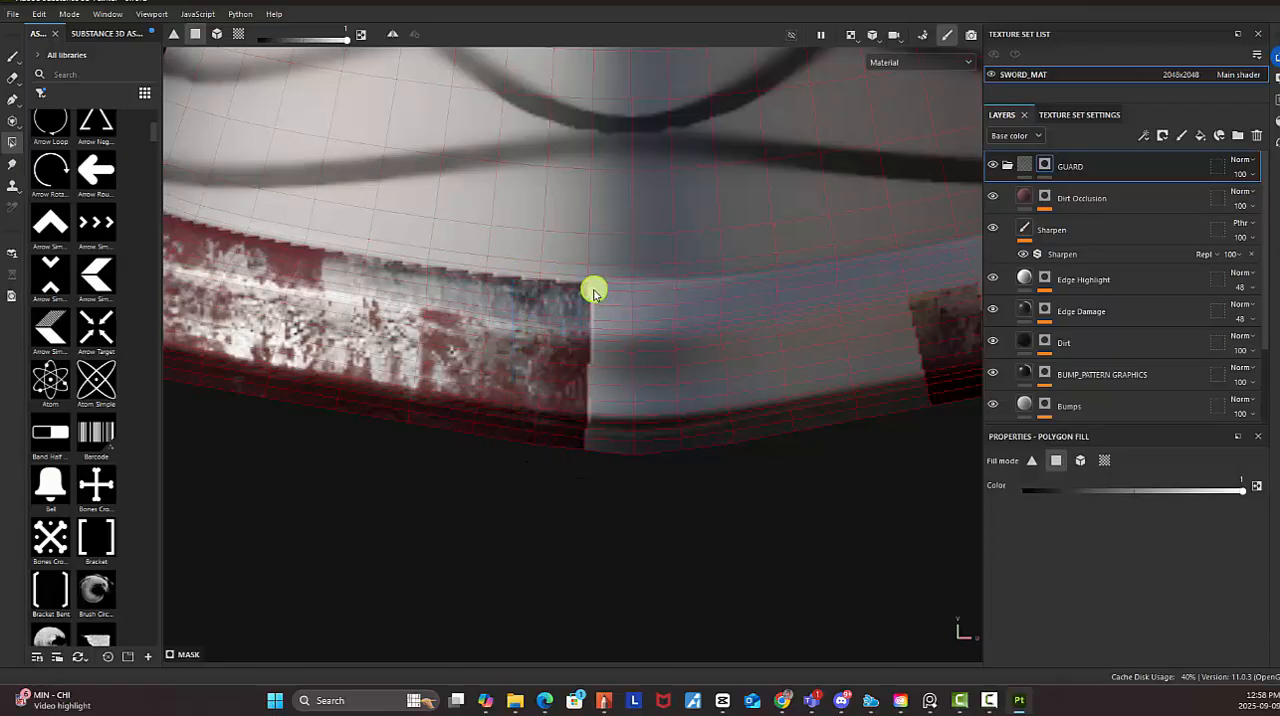
drag(588, 291, 583, 334)
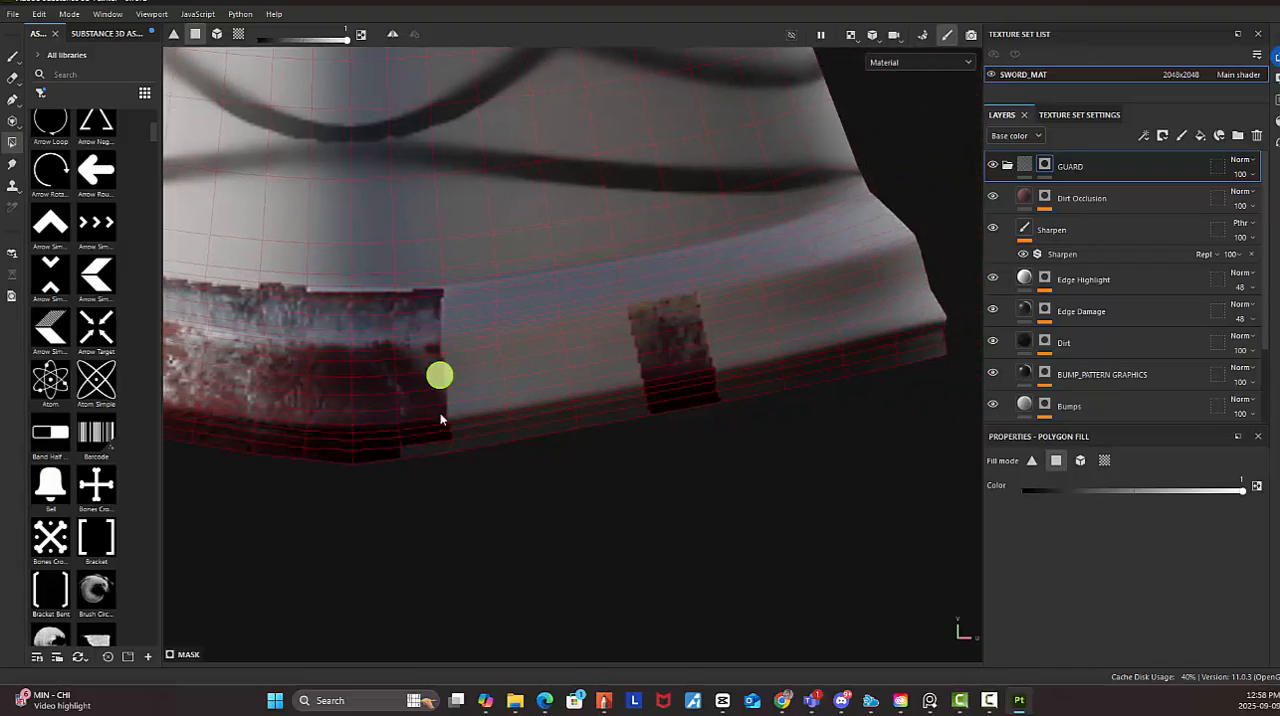
drag(440, 418, 510, 490)
drag(463, 292, 546, 470)
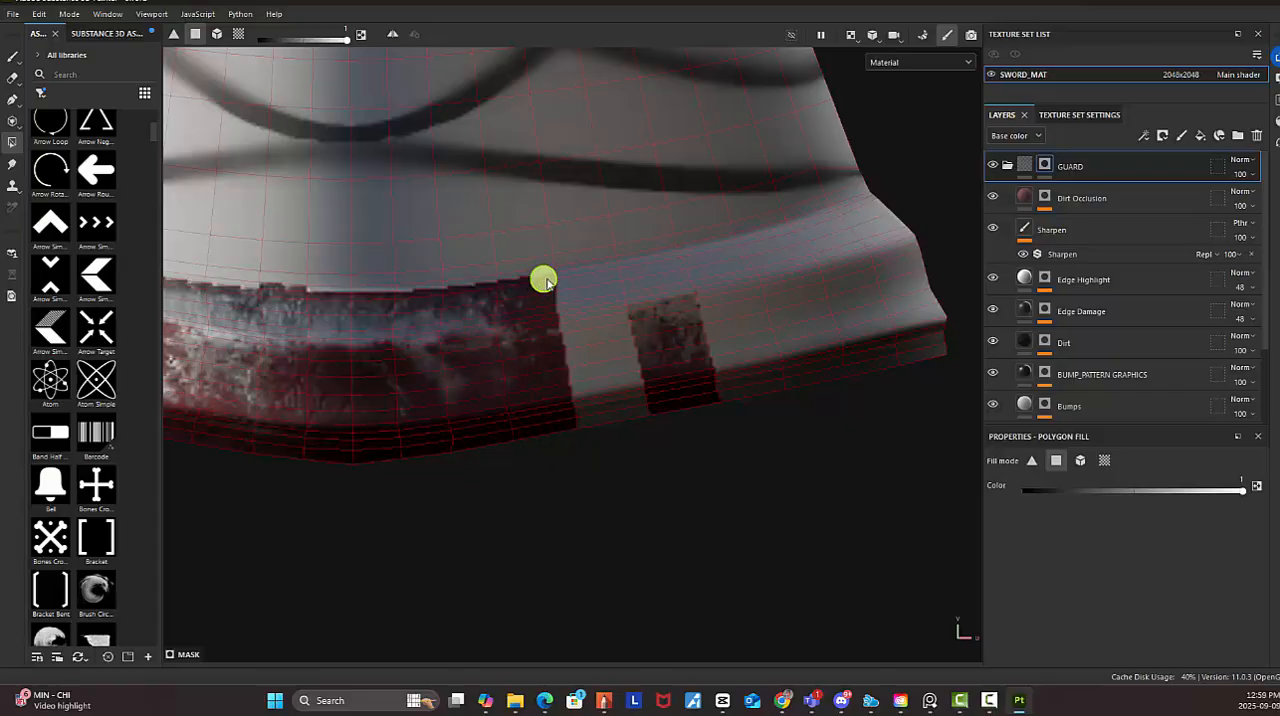
drag(566, 273, 692, 470)
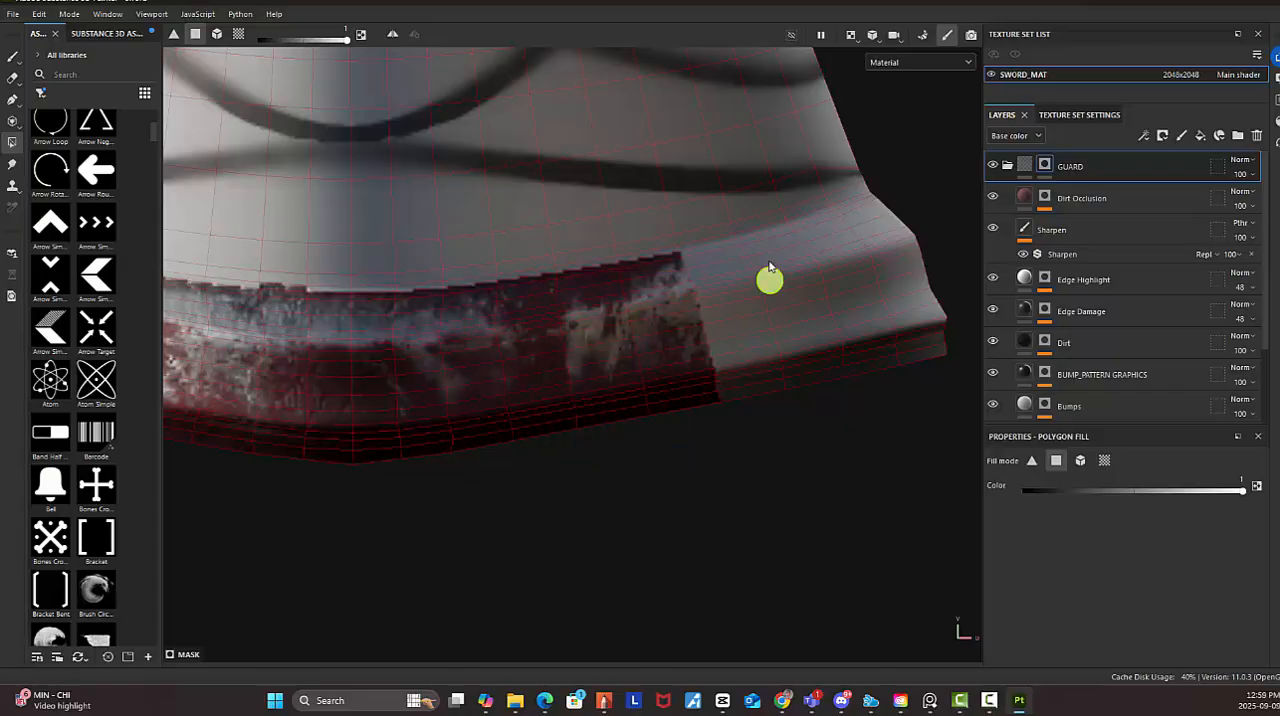
drag(718, 250, 834, 419)
drag(816, 238, 929, 400)
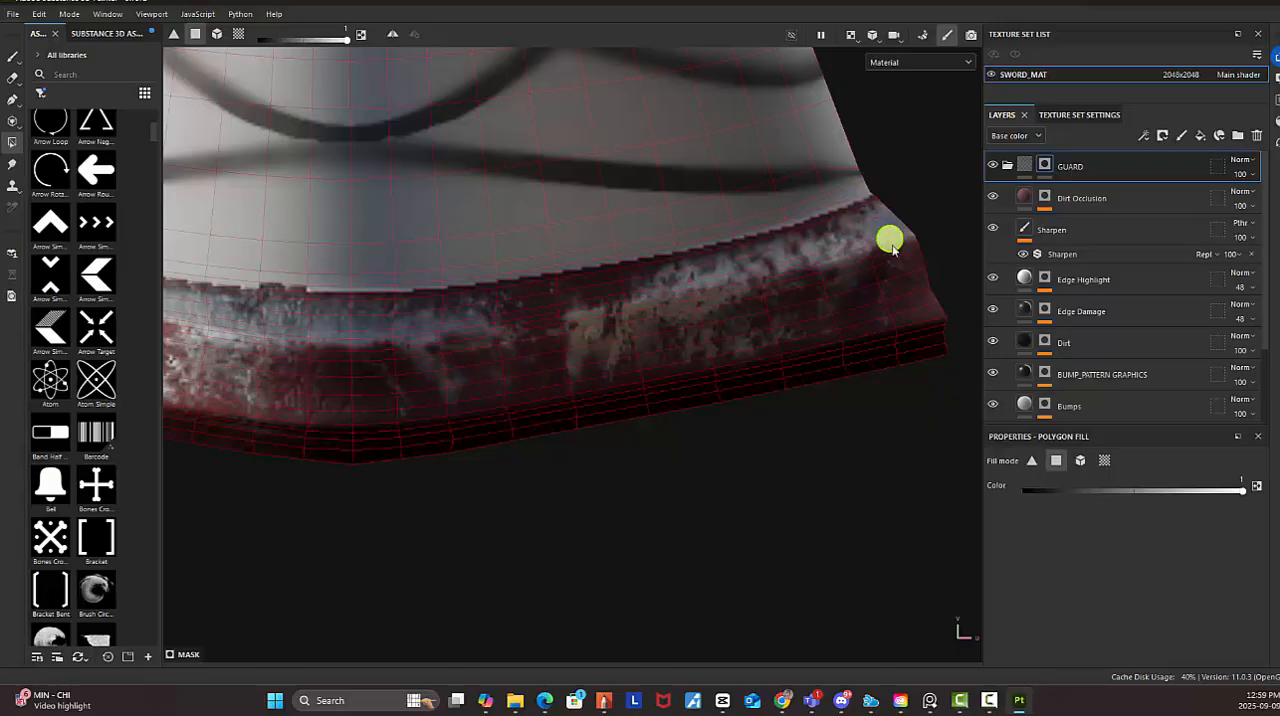
Return the viewport to 3D only and frame the sword's hilt and guard
scroll(860, 262, down, 5)
alt+right_drag(763, 234, 577, 246)
alt+middle_drag(640, 188, 618, 306)
alt+right_drag(696, 299, 552, 249)
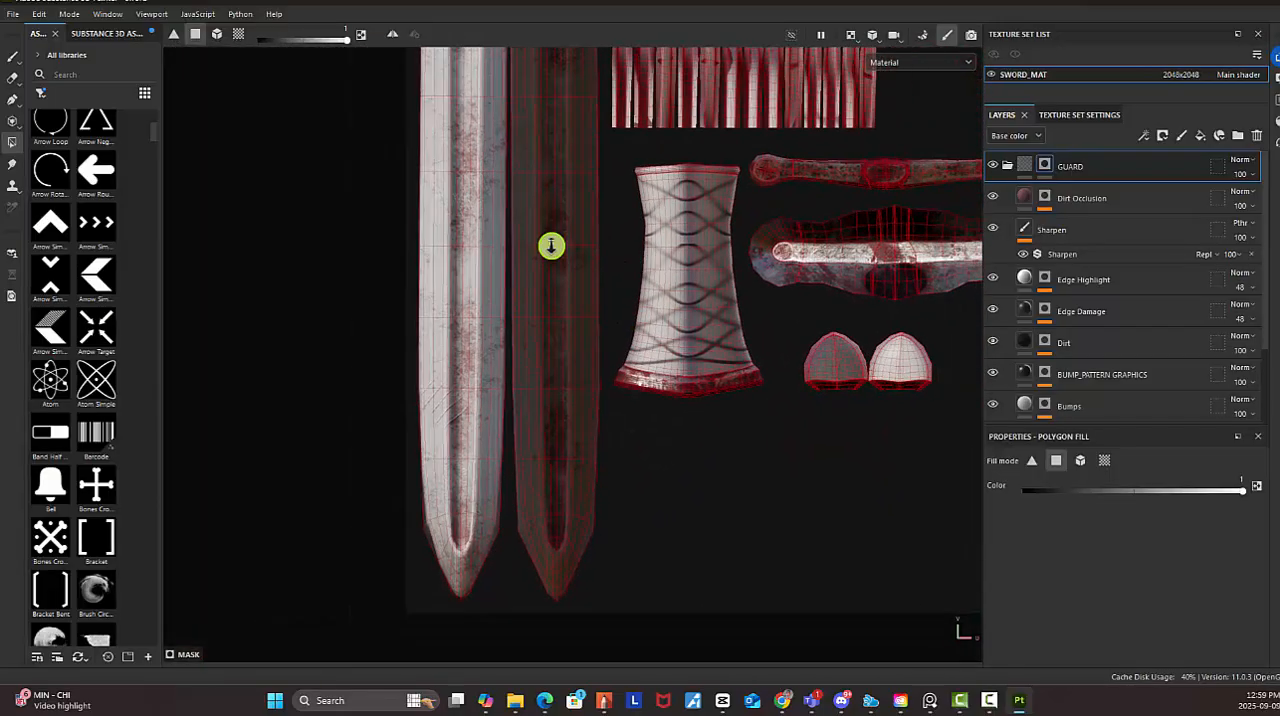
click(853, 40)
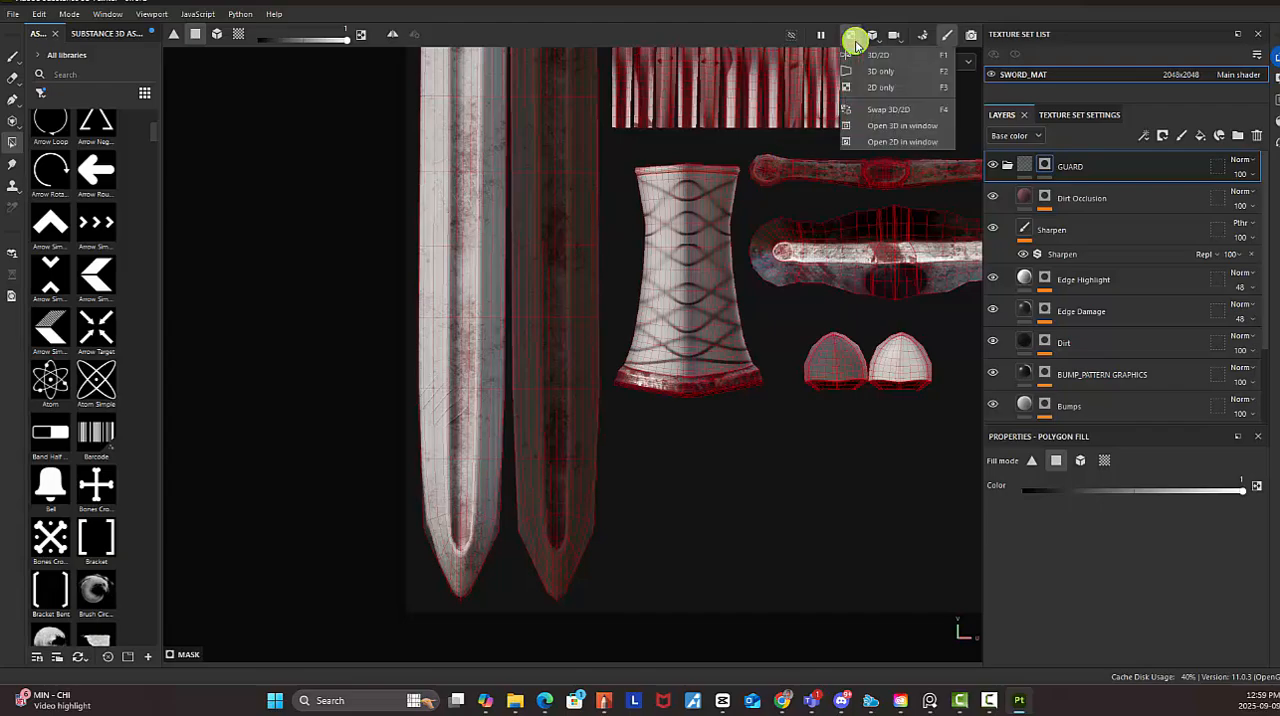
click(879, 66)
alt+right_drag(808, 316, 379, 232)
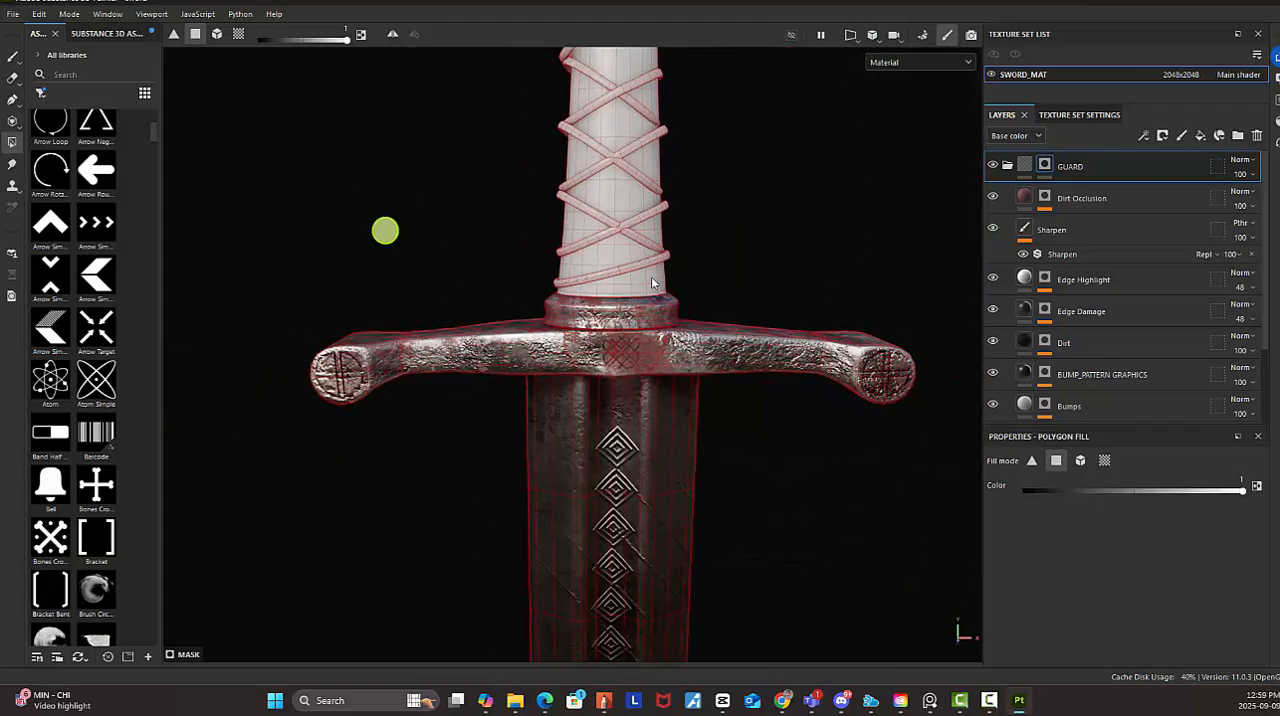
alt+right_drag(740, 308, 493, 279)
alt+right_drag(920, 340, 706, 317)
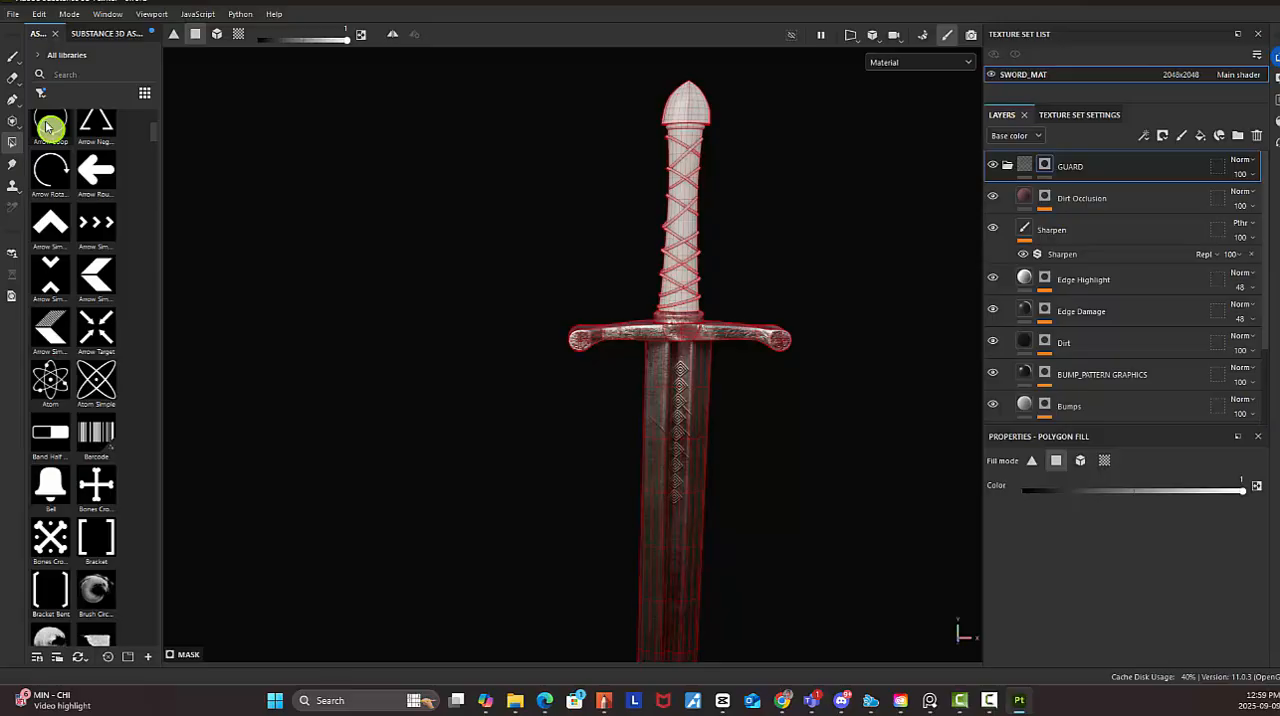
Activate the Paint tool to hide the wireframe and review the metal collar, guard and blade together
click(13, 56)
alt+middle_drag(766, 317, 721, 247)
alt+middle_drag(681, 168, 690, 295)
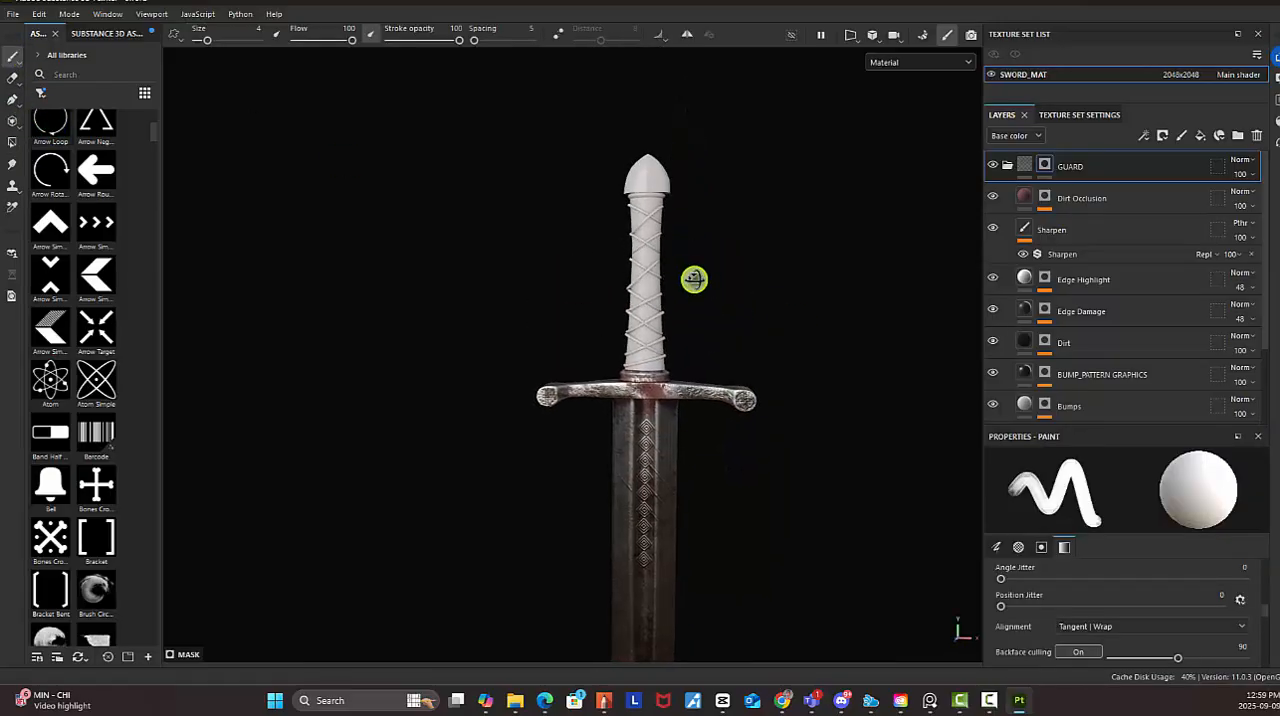
scroll(738, 286, down, 2)
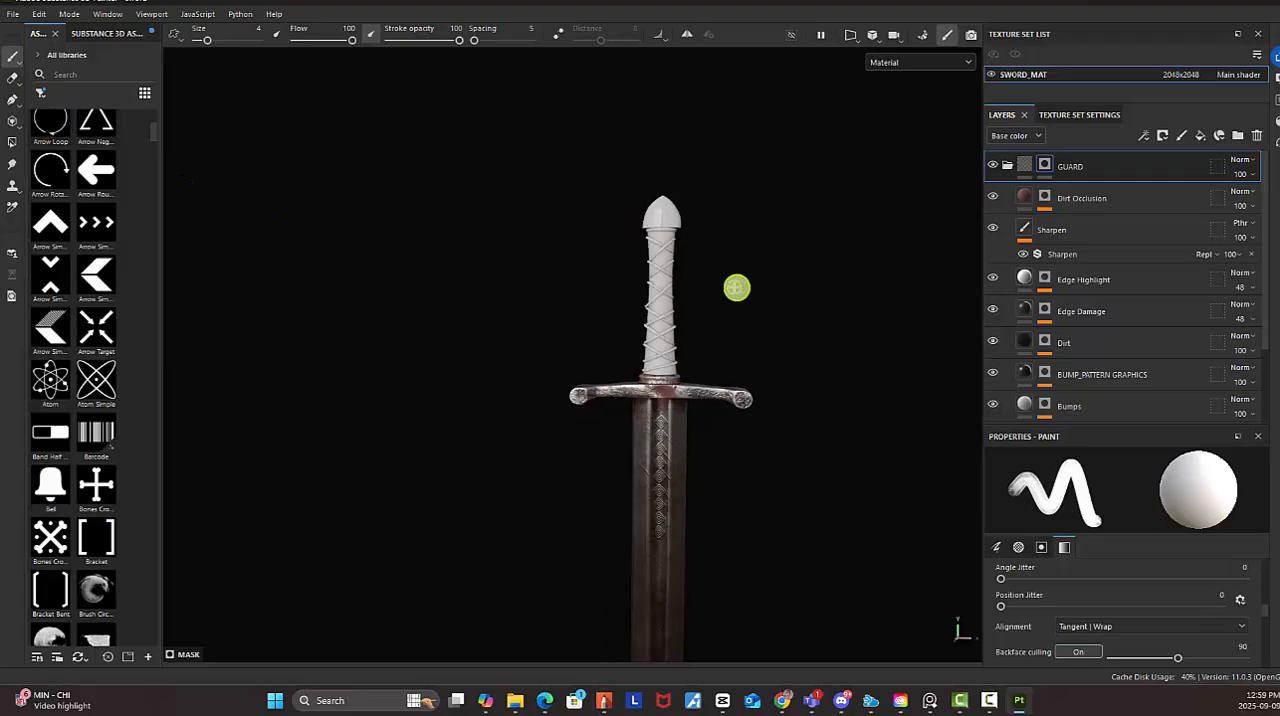
alt+middle_drag(731, 304, 739, 254)
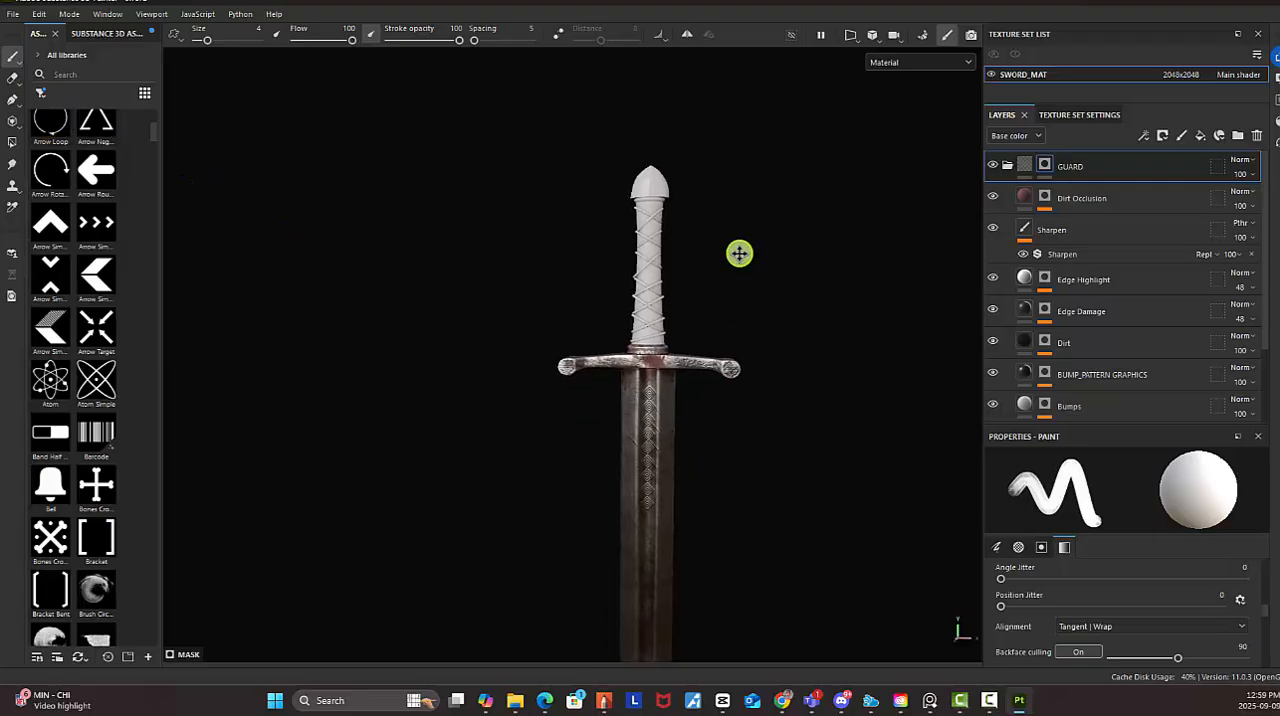
Collapse the GUARD folder and add both halves of the pommel to the BLADE folder's mask with Polygon Fill in UV chunk mode
click(1008, 168)
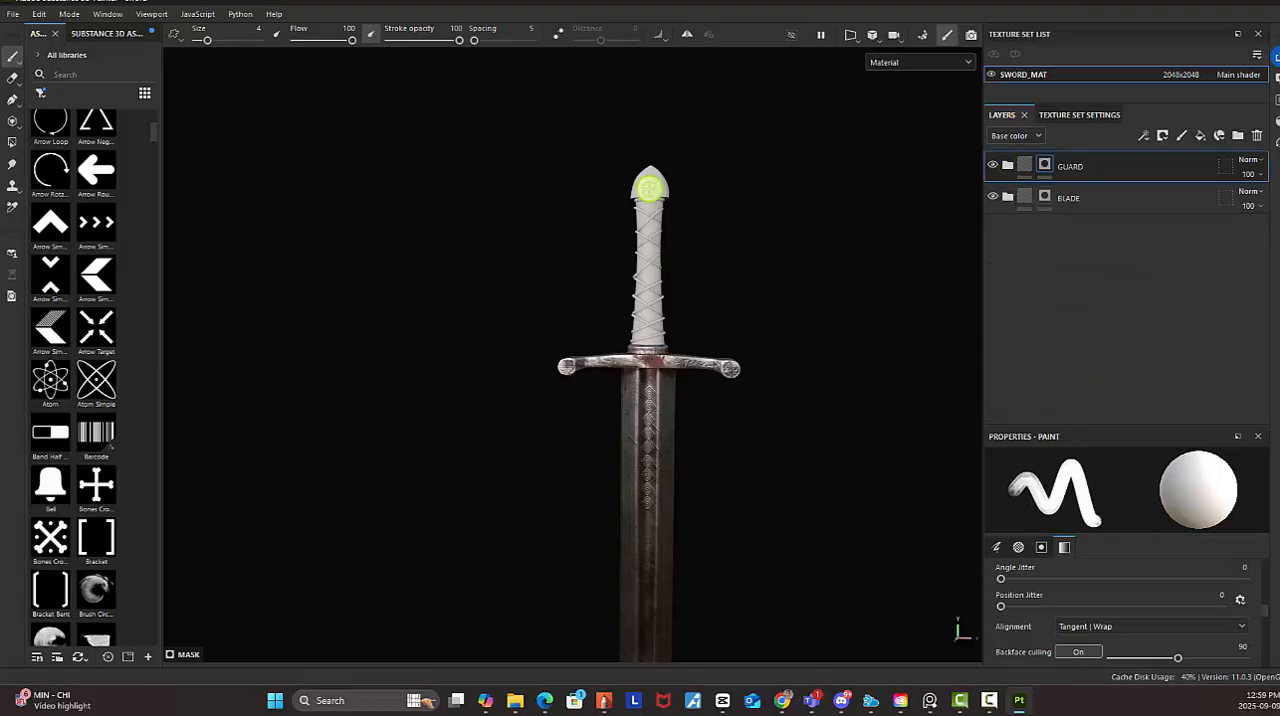
click(1046, 200)
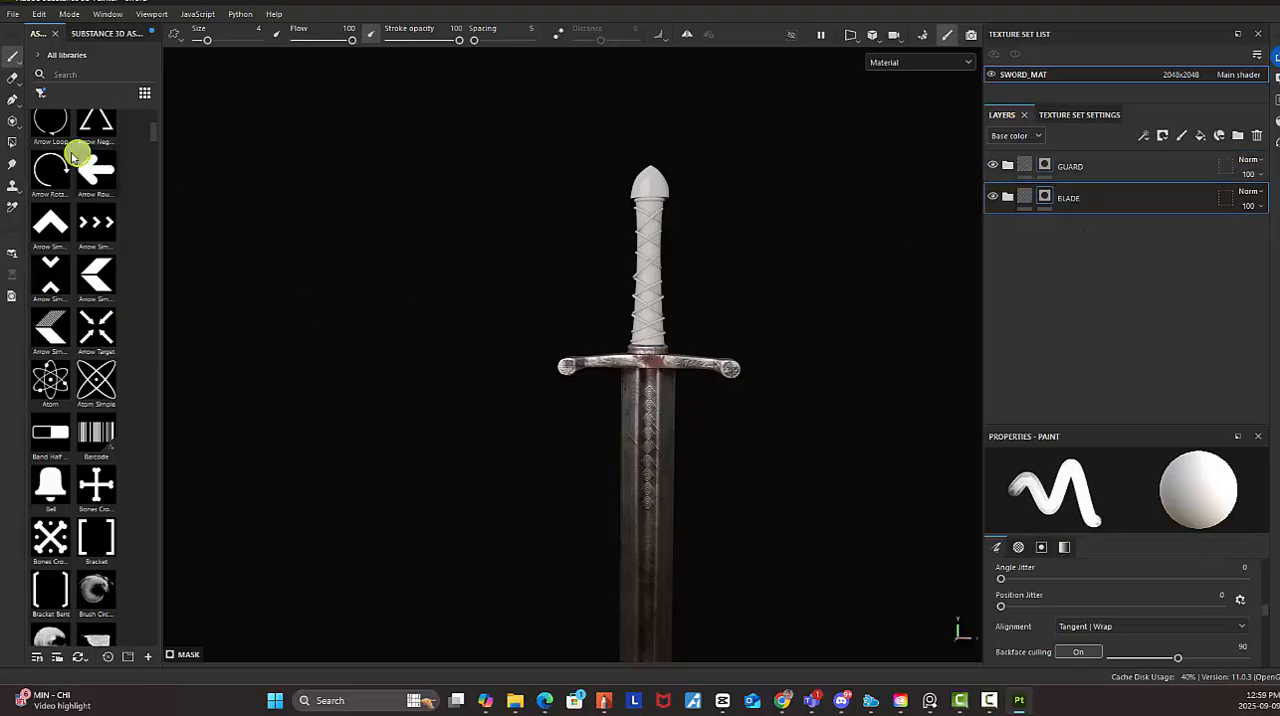
click(12, 144)
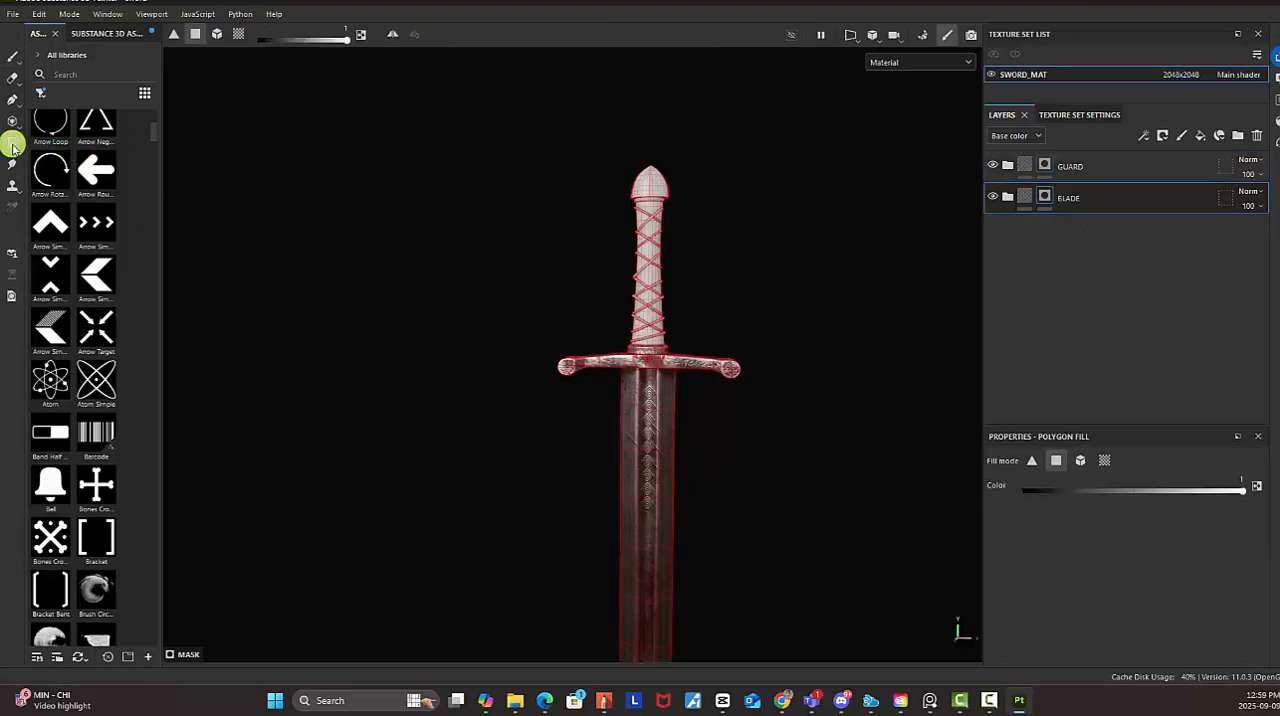
click(1104, 461)
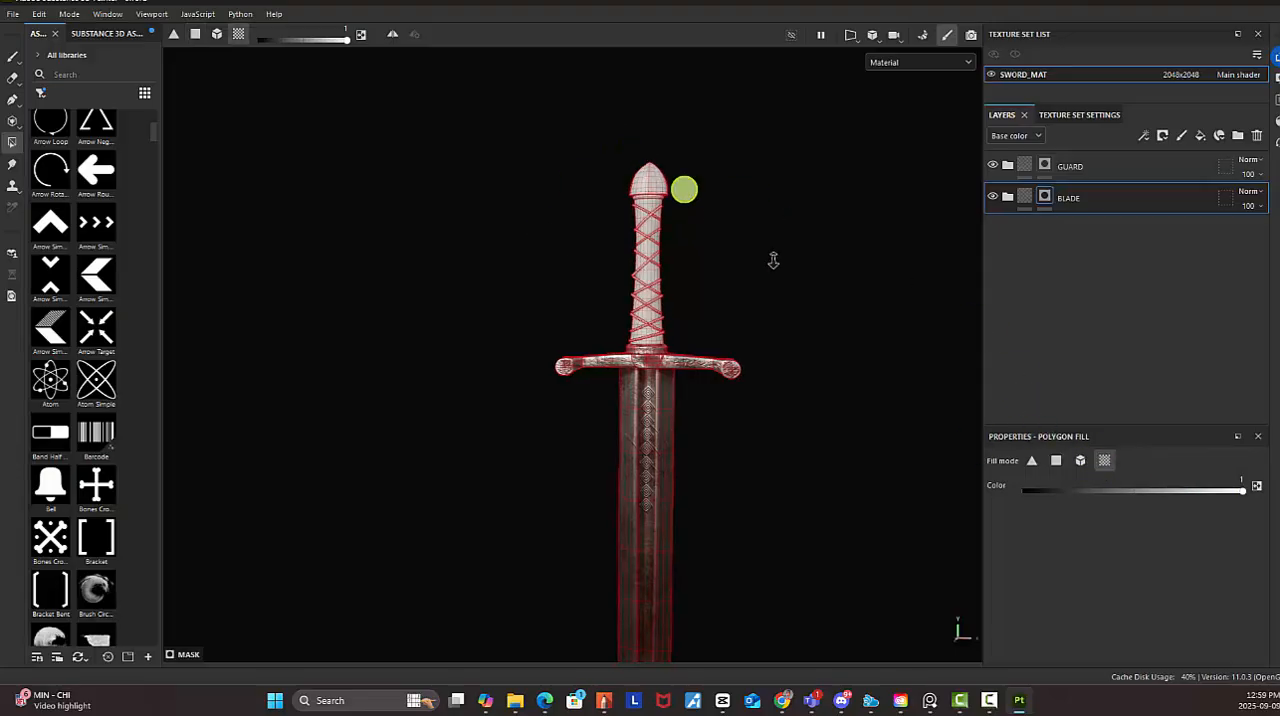
scroll(659, 213, up, 2)
alt+middle_drag(659, 213, 690, 468)
alt+right_drag(690, 468, 846, 417)
click(680, 365)
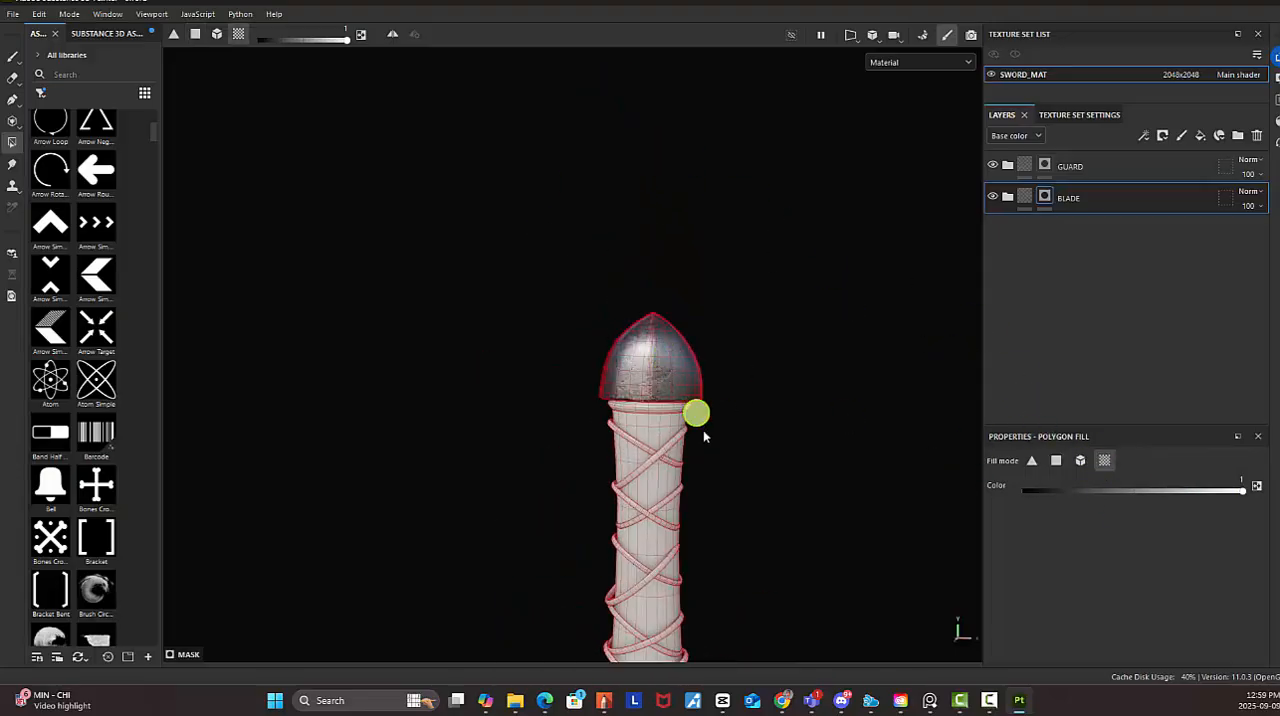
alt+drag(743, 431, 306, 374)
click(614, 388)
alt+drag(614, 388, 876, 393)
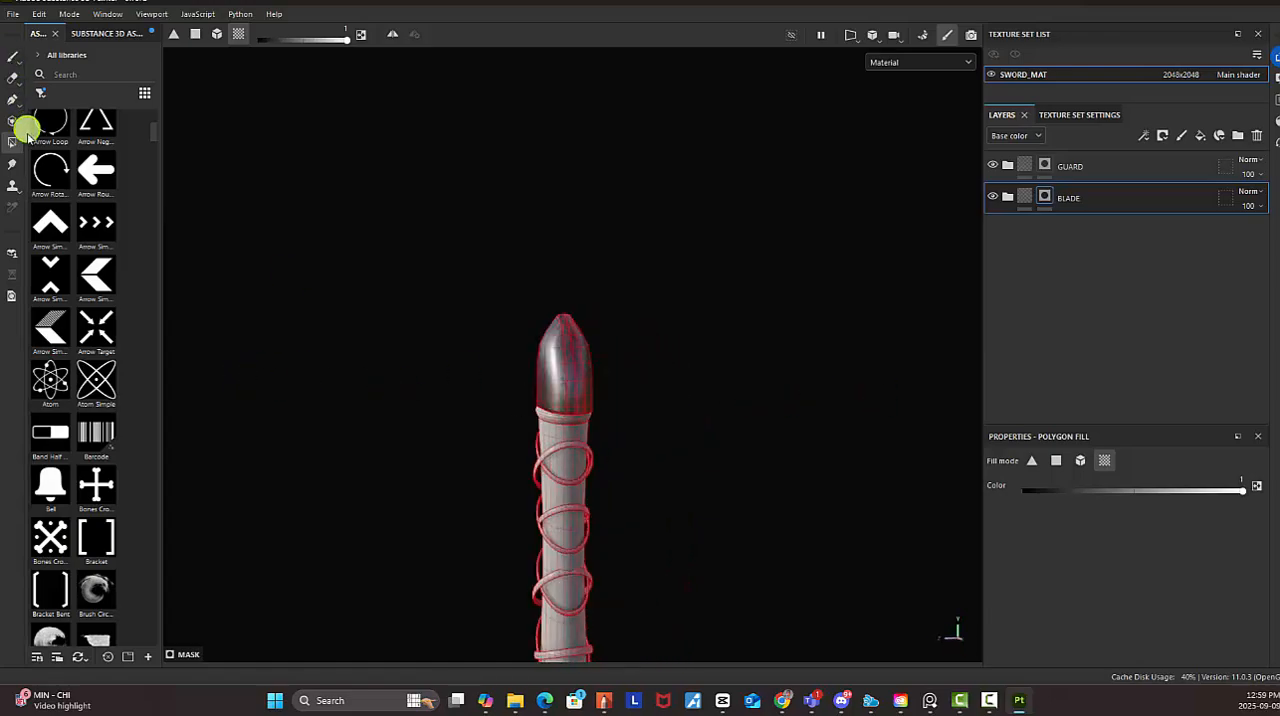
Switch back to the Paint tool and inspect the pommel's blade material without the wireframe
click(12, 56)
alt+drag(663, 408, 873, 324)
alt+right_drag(874, 324, 513, 273)
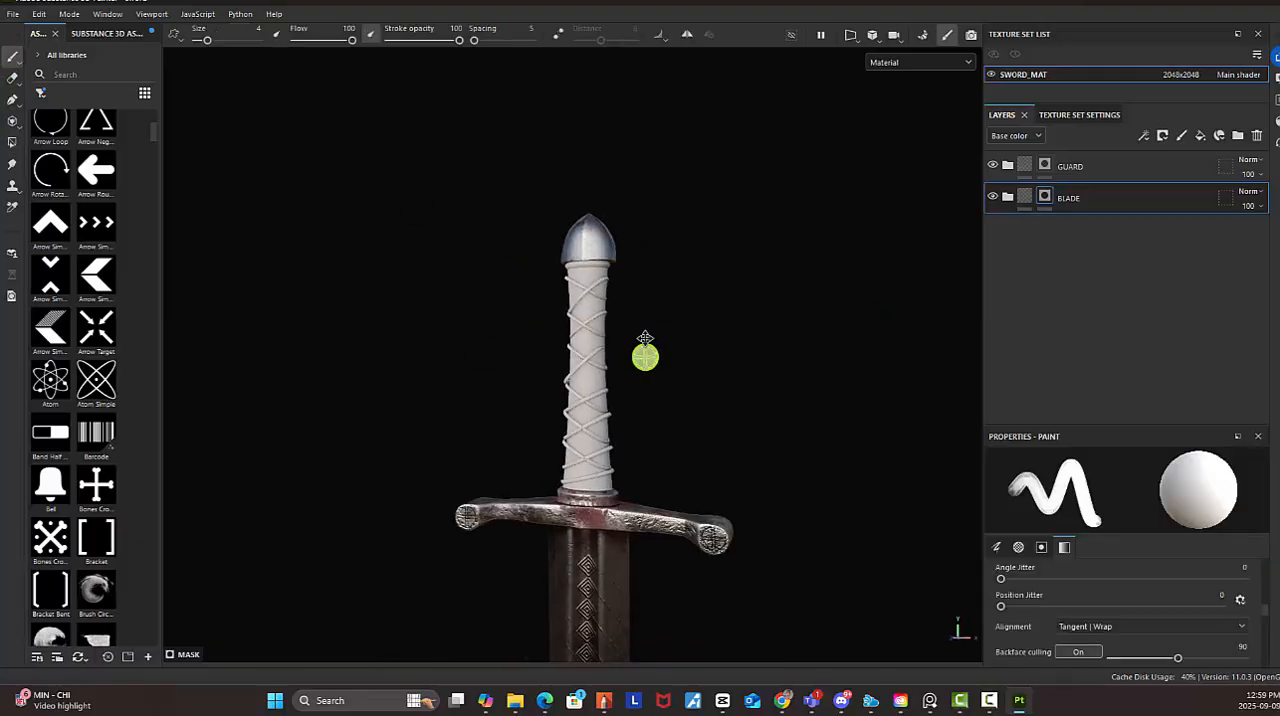
Expand the BLADE folder and add a new paint effect to the ENGRAVEMENT layer's mask
ctrl+alt+drag(646, 357, 646, 263)
alt+drag(646, 263, 791, 320)
alt+right_drag(791, 320, 623, 311)
ctrl+alt+drag(646, 303, 690, 331)
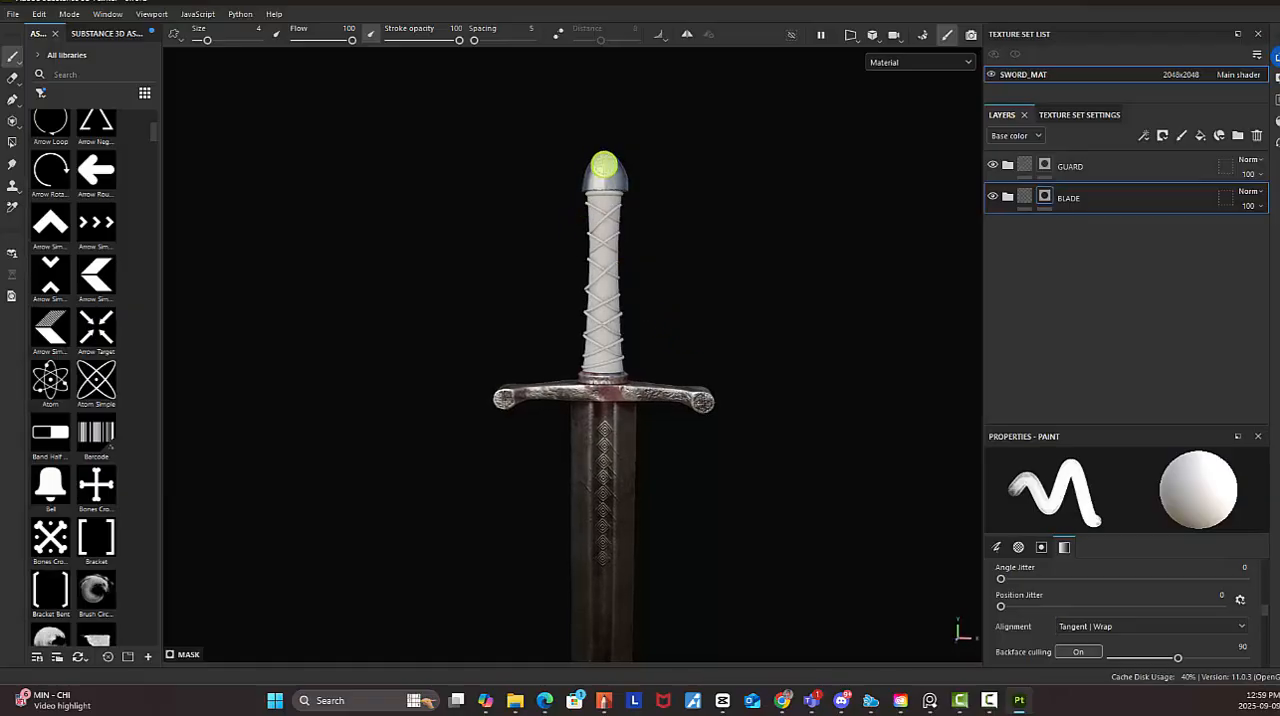
click(1007, 197)
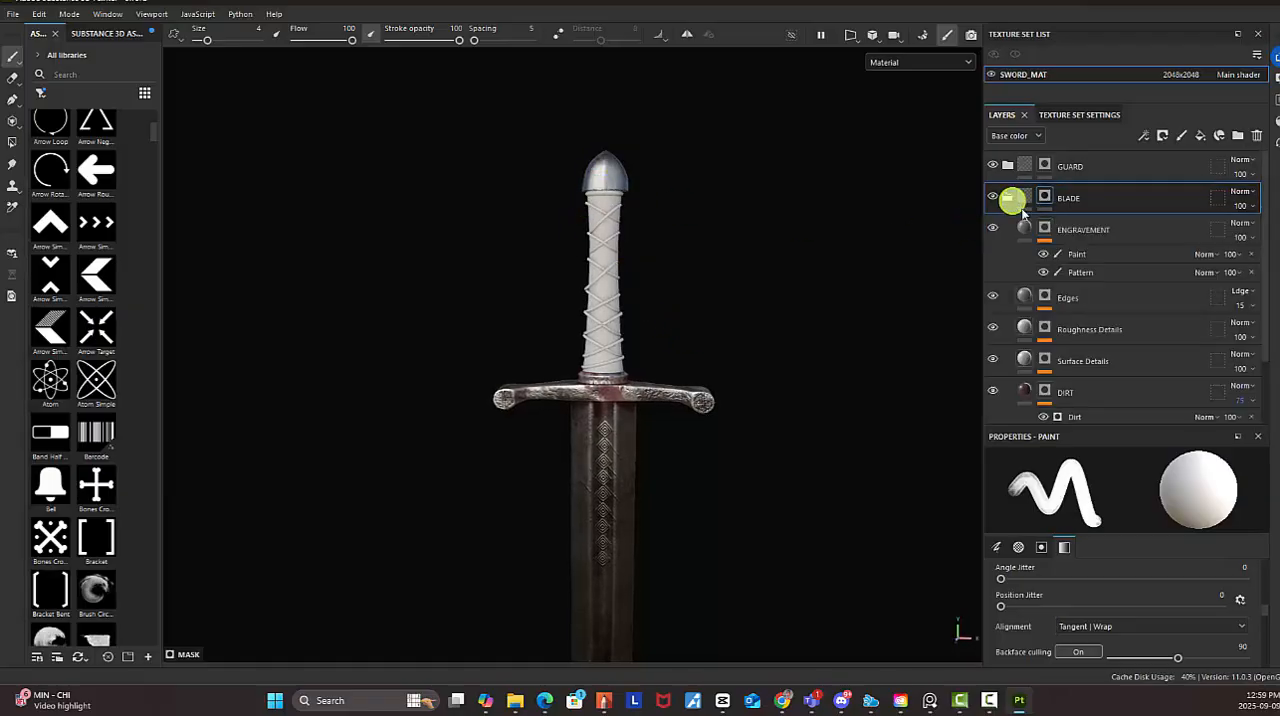
scroll(1127, 317, down, 2)
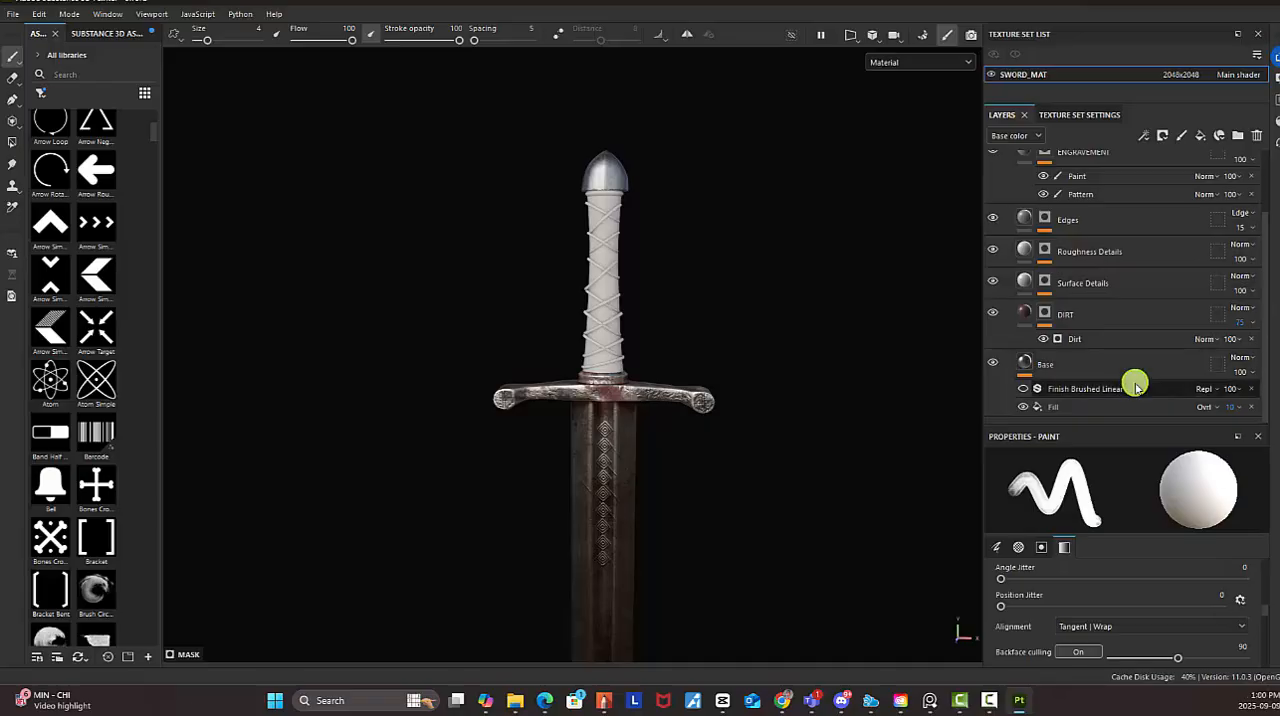
scroll(1112, 361, up, 2)
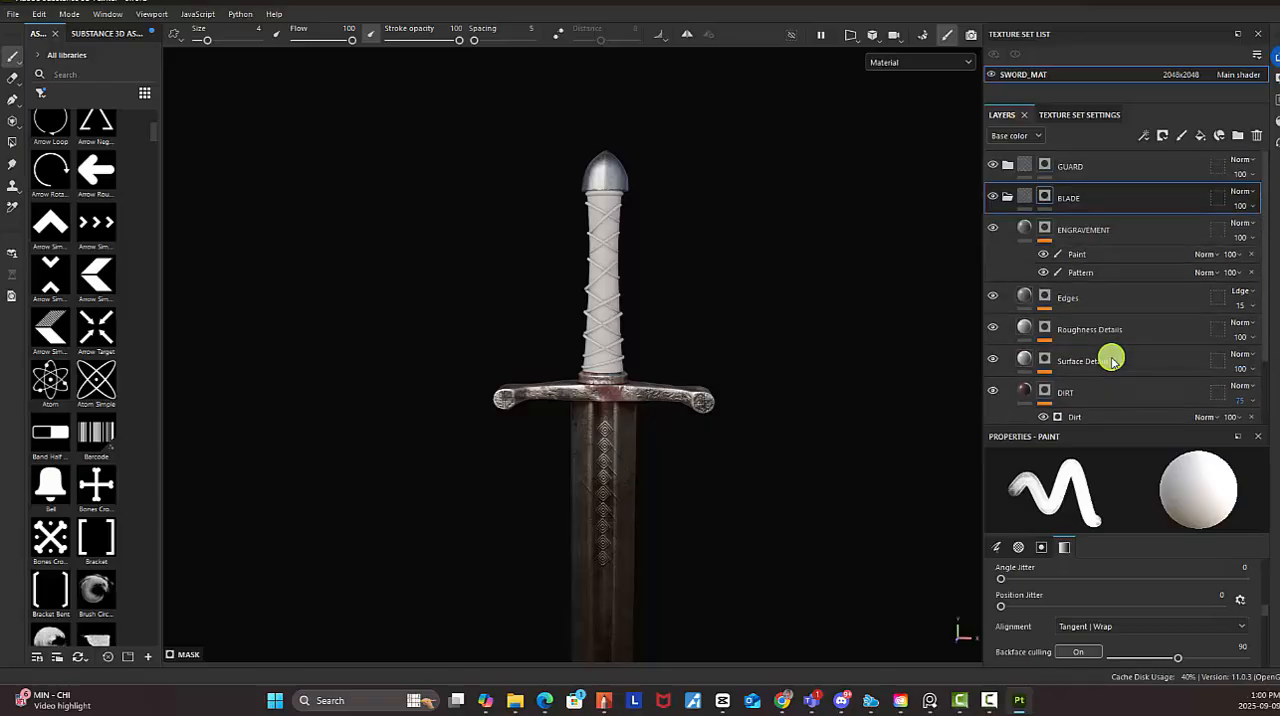
click(1051, 230)
right_click(1046, 230)
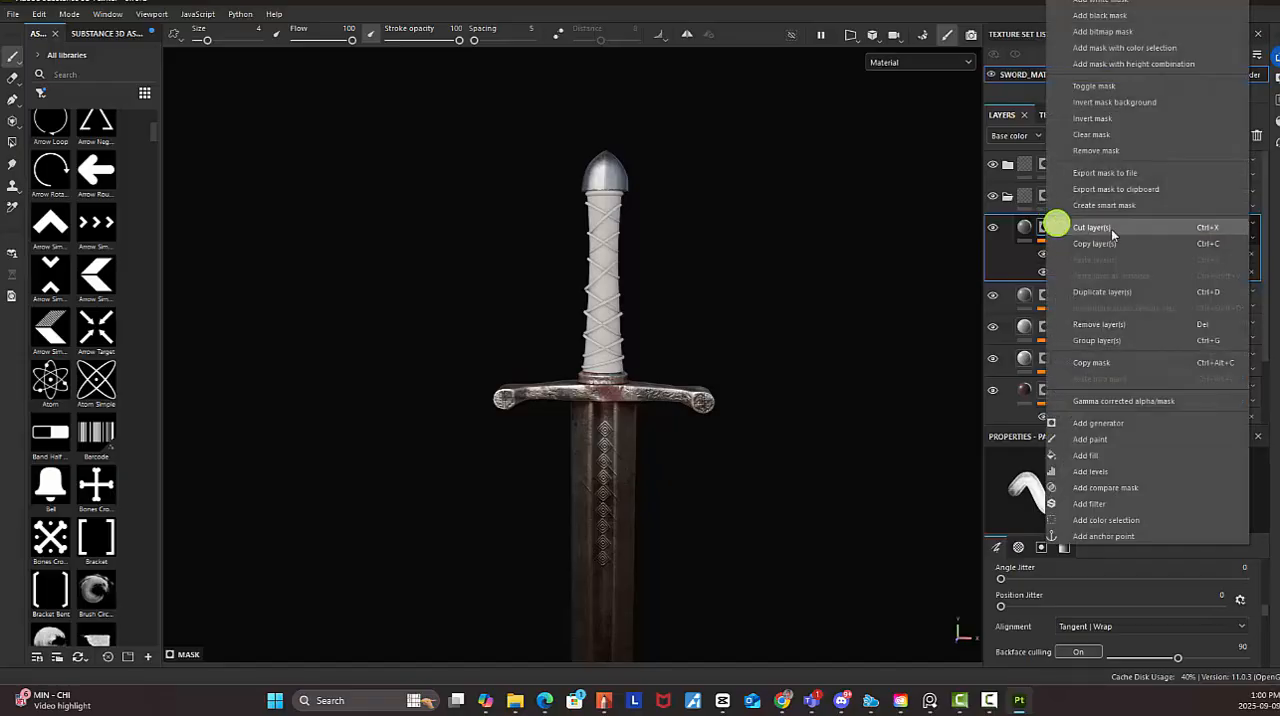
click(1137, 429)
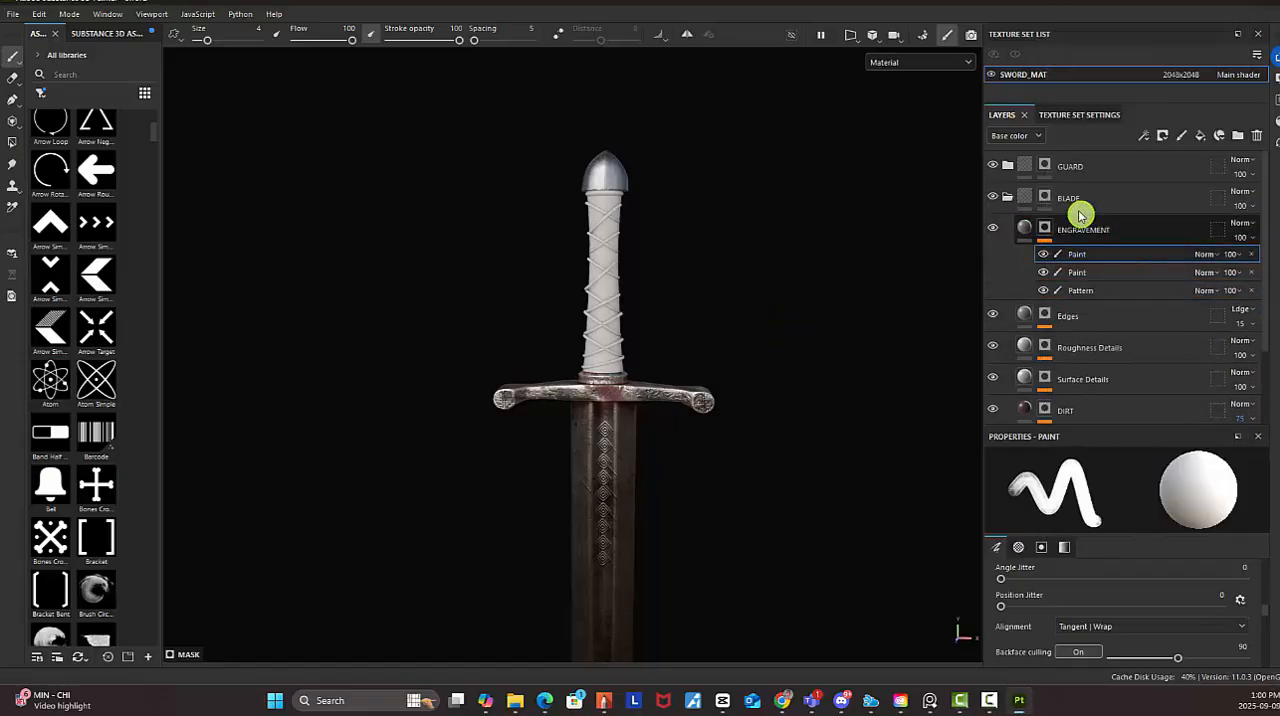
click(993, 230)
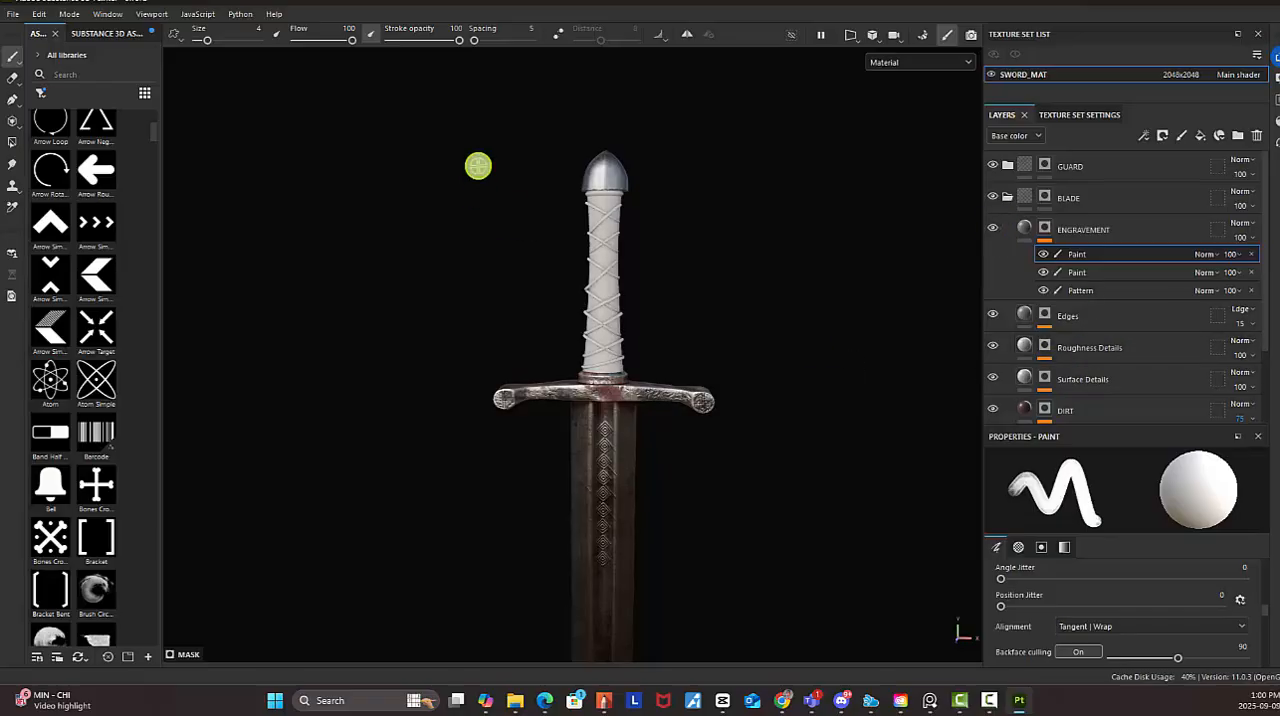
Widen the assets library and choose the Celtic Round Square alpha for the brush
alt+right_drag(479, 166, 539, 200)
drag(161, 185, 468, 209)
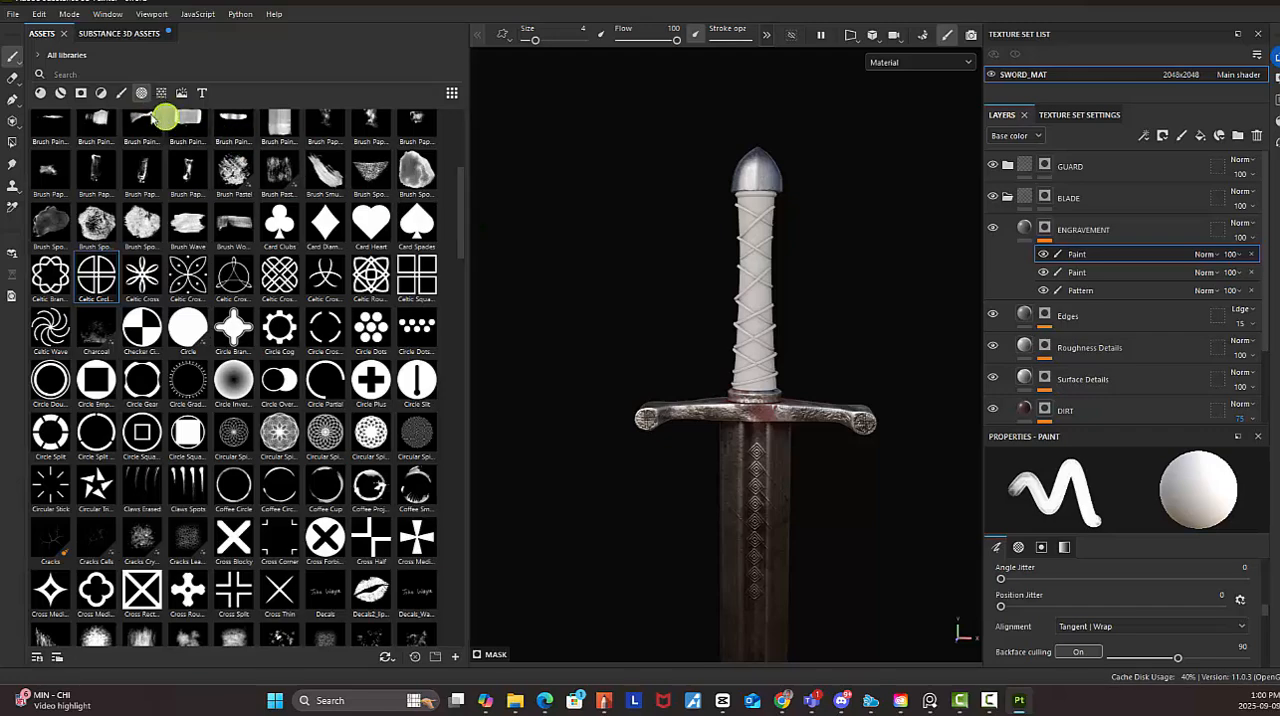
mouse_move(340, 295)
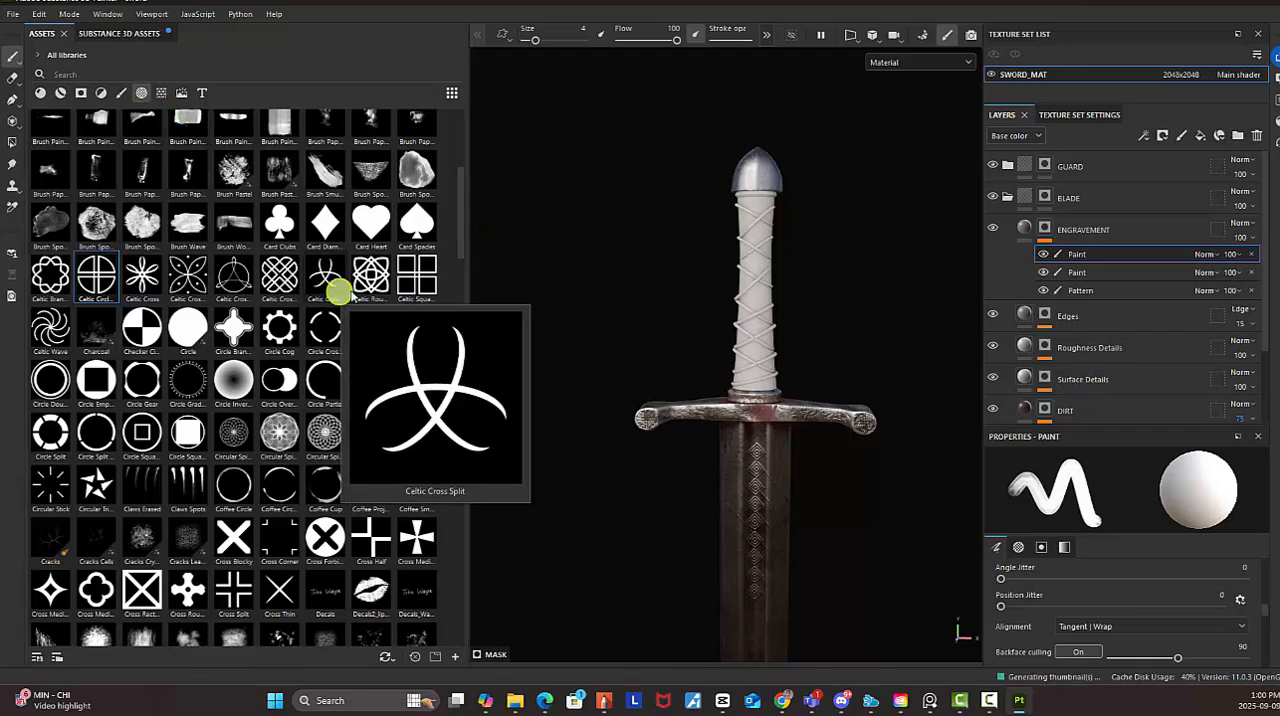
mouse_move(418, 287)
mouse_move(373, 277)
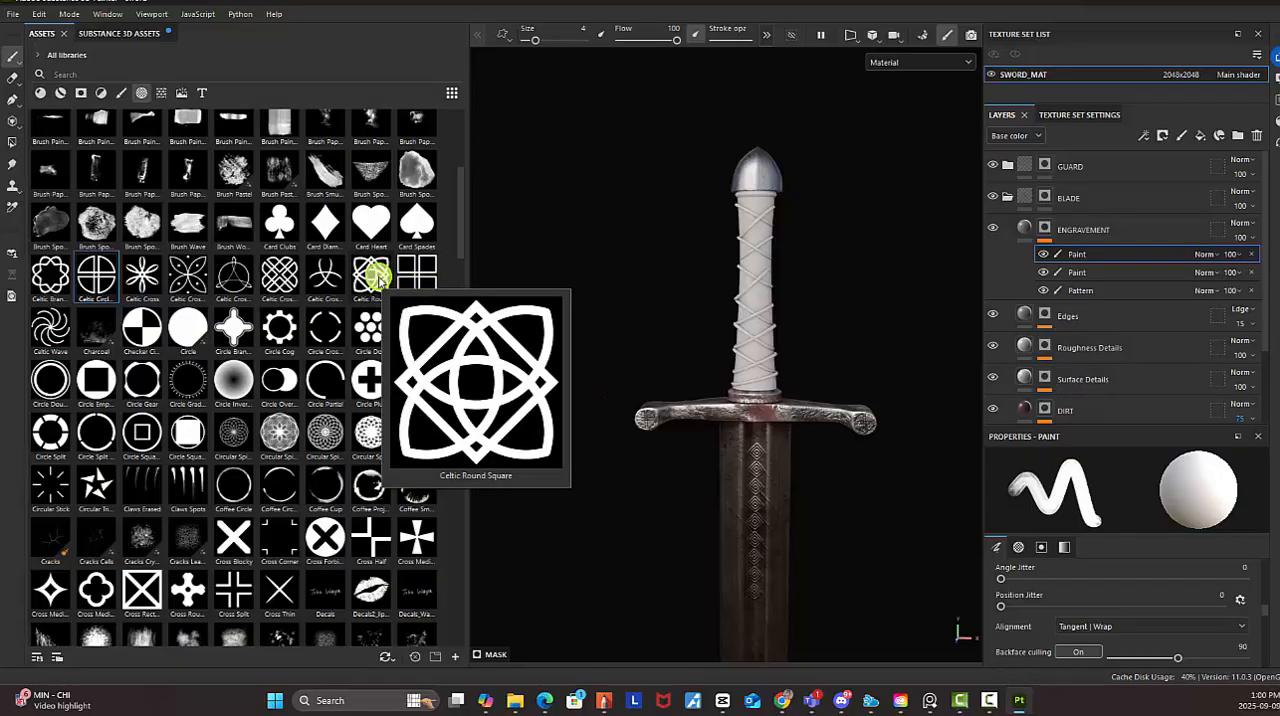
click(373, 277)
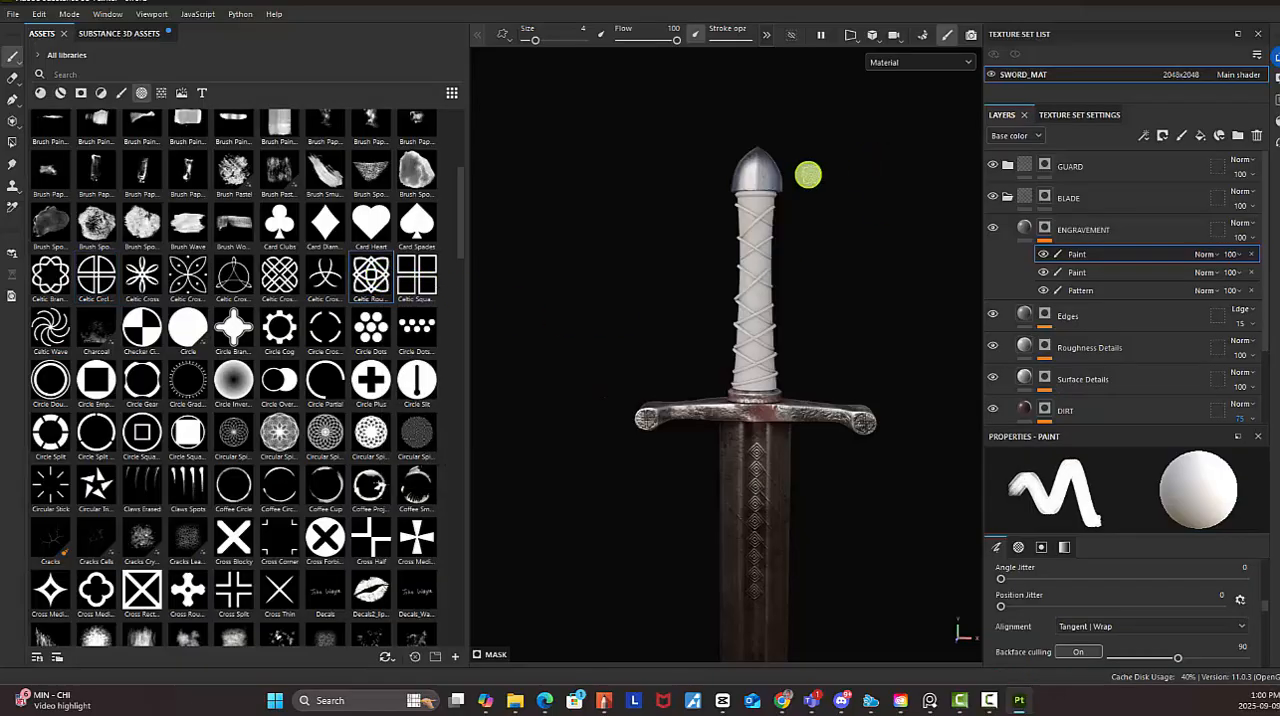
Set the brush size to 4.84 and stamp one Celtic Round Square engraving centred on the pommel's front face
alt+right_drag(724, 154, 980, 264)
alt+middle_drag(776, 163, 782, 220)
alt+right_drag(760, 215, 1020, 312)
alt+drag(701, 183, 734, 186)
alt+drag(826, 252, 771, 238)
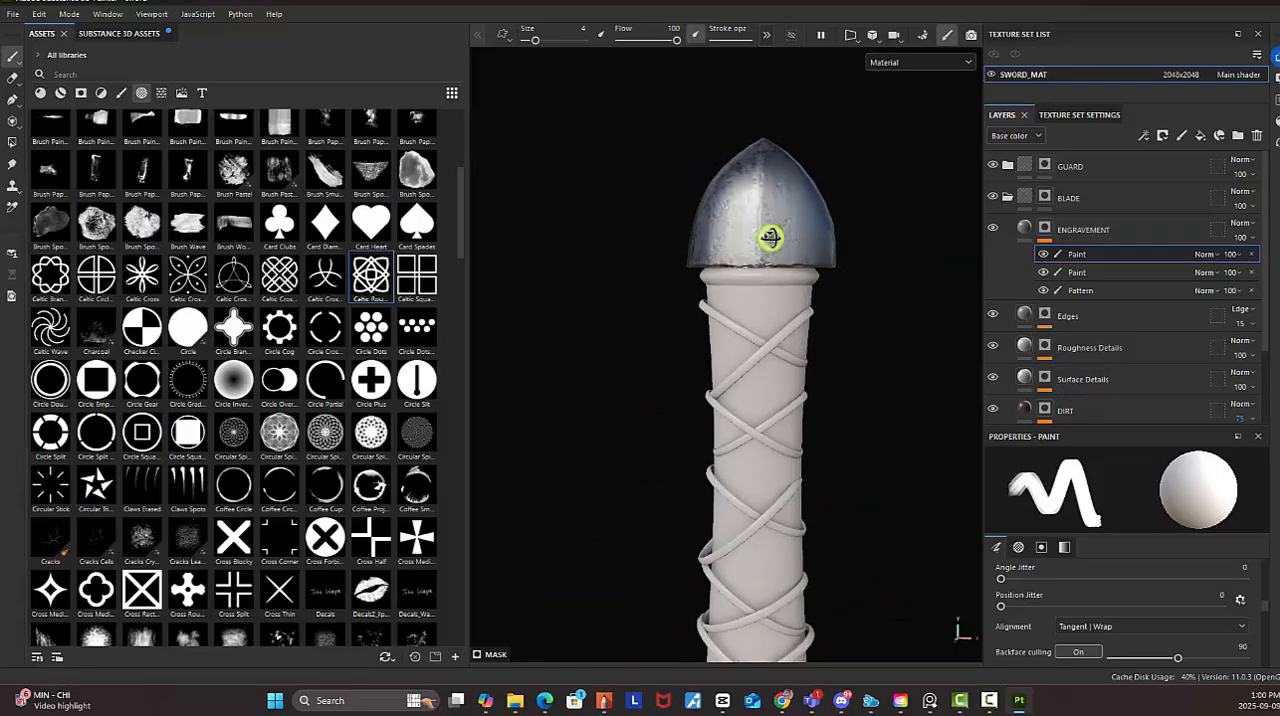
ctrl+right_drag(764, 215, 763, 213)
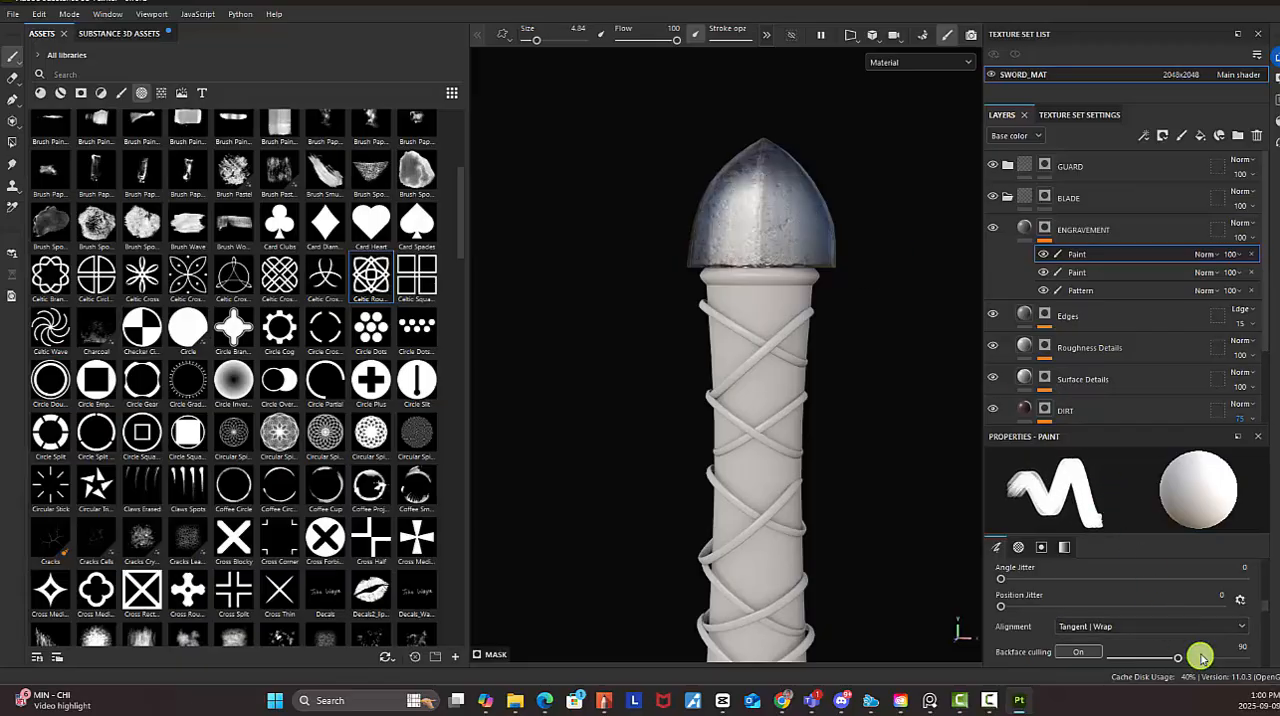
scroll(1194, 631, down, 2)
scroll(1192, 634, up, 1)
scroll(1192, 636, up, 4)
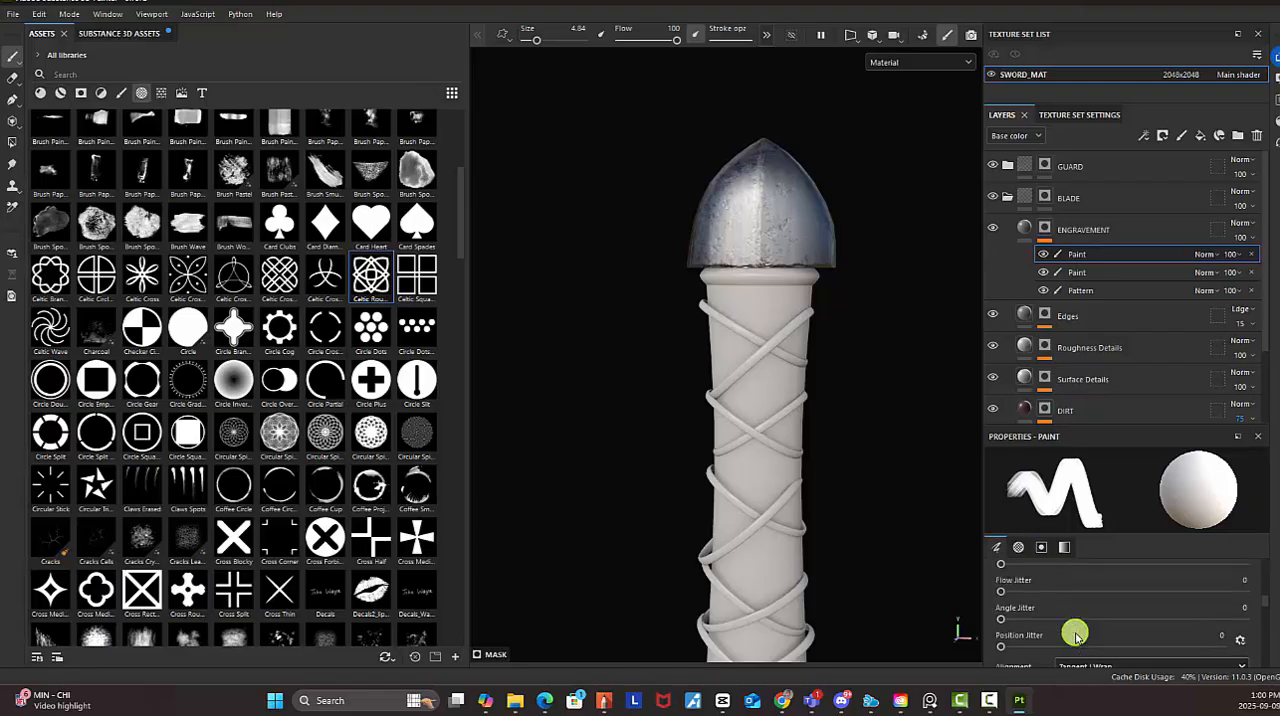
scroll(1094, 622, down, 1)
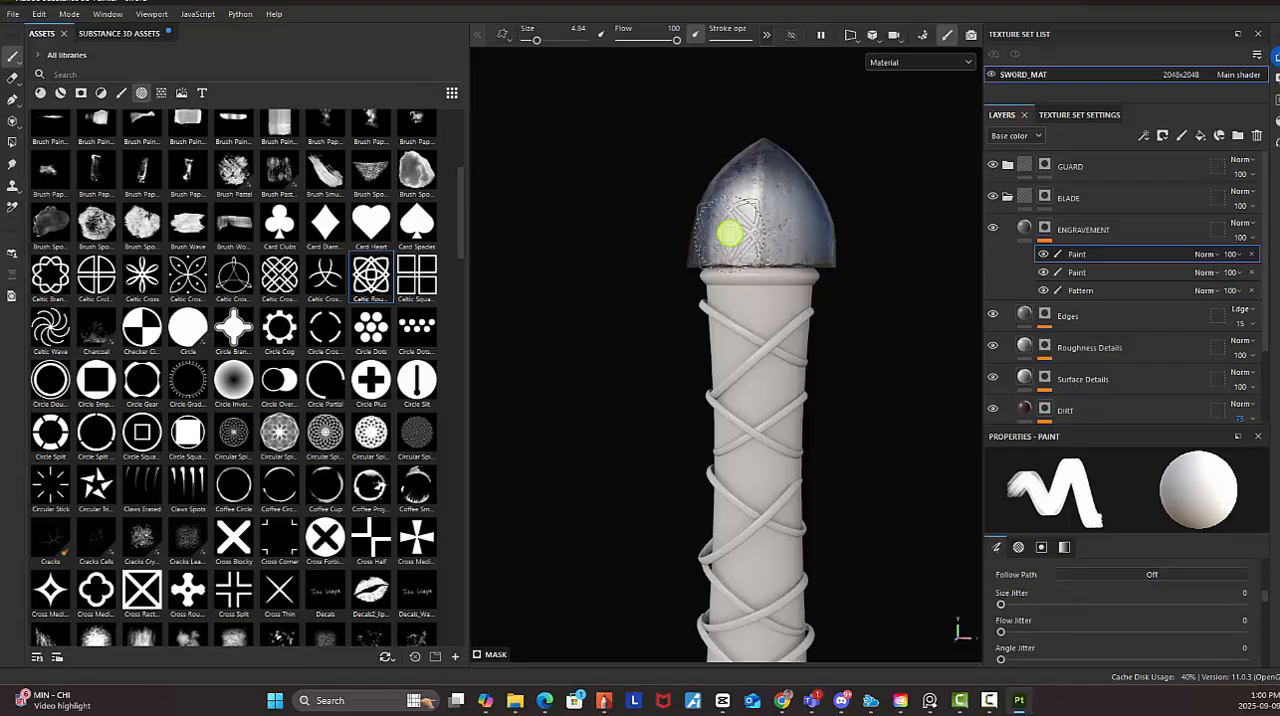
click(756, 210)
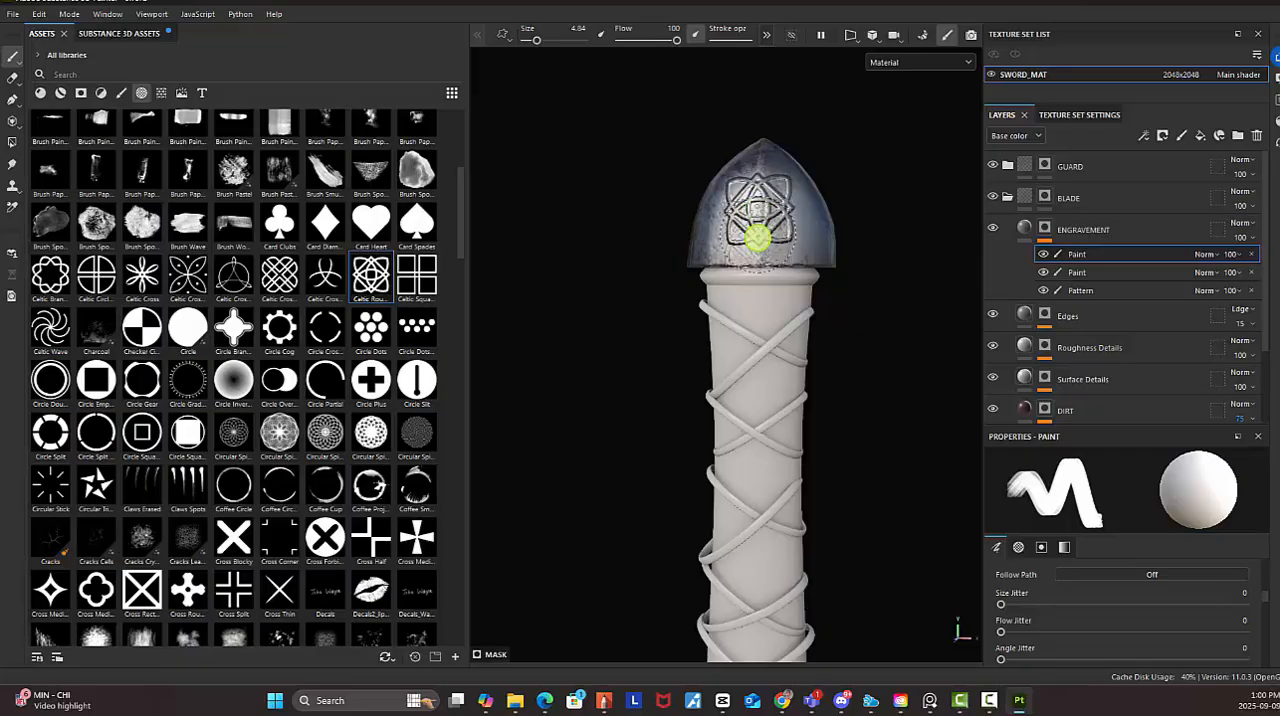
Review the engraved pommel with the sword's hilt, then choose the Basic Hard brush from the brush library
mouse_move(762, 266)
alt+mouse_down()
mouse_move(809, 234)
mouse_move(877, 277)
mouse_move(757, 231)
mouse_move(659, 264)
mouse_move(726, 263)
mouse_move(734, 217)
mouse_move(809, 343)
mouse_move(849, 274)
mouse_move(686, 277)
mouse_move(773, 215)
mouse_move(531, 251)
mouse_move(751, 243)
mouse_move(746, 263)
mouse_move(720, 160)
alt+mouse_up()
scroll(721, 160, down, 3)
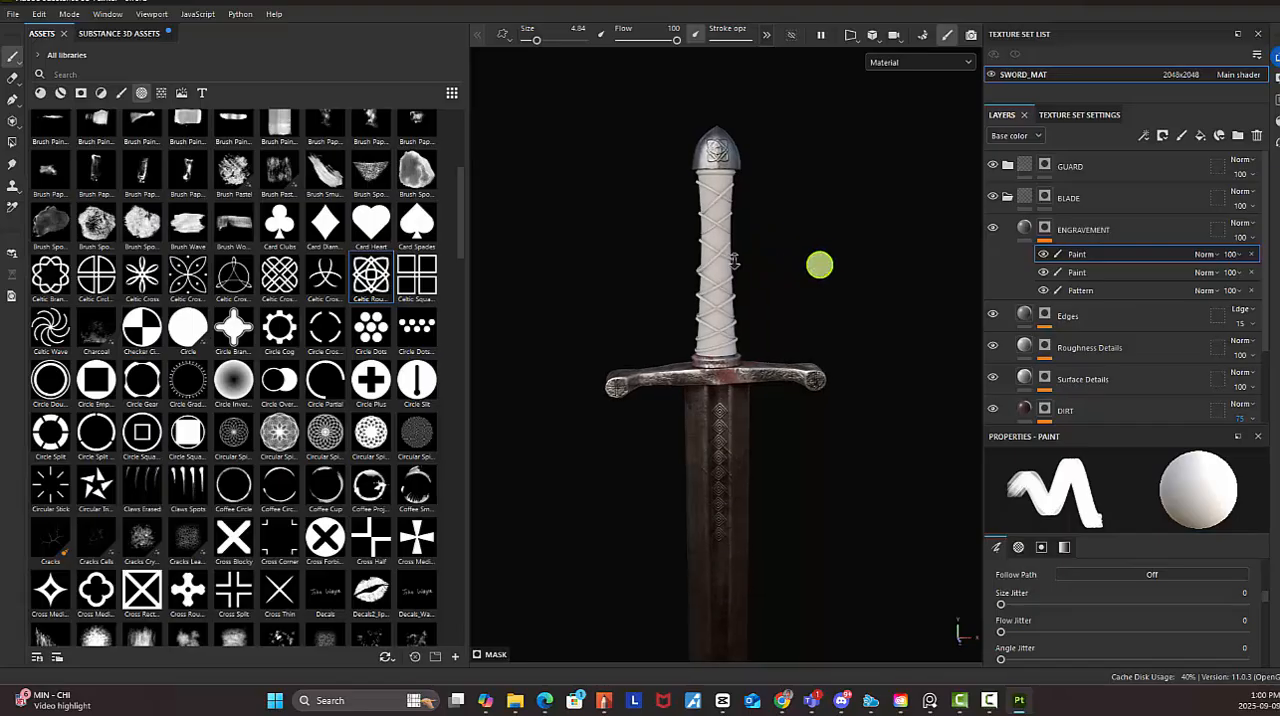
scroll(771, 266, down, 2)
alt+middle_drag(761, 275, 761, 219)
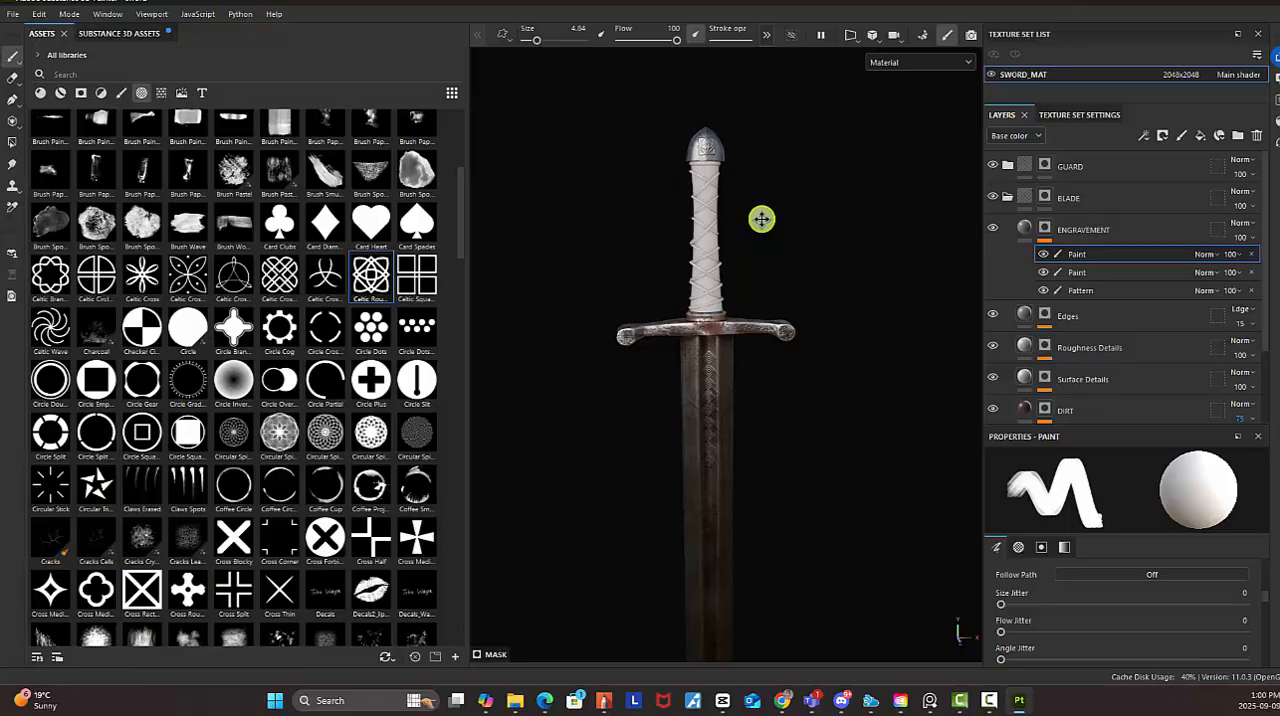
click(123, 93)
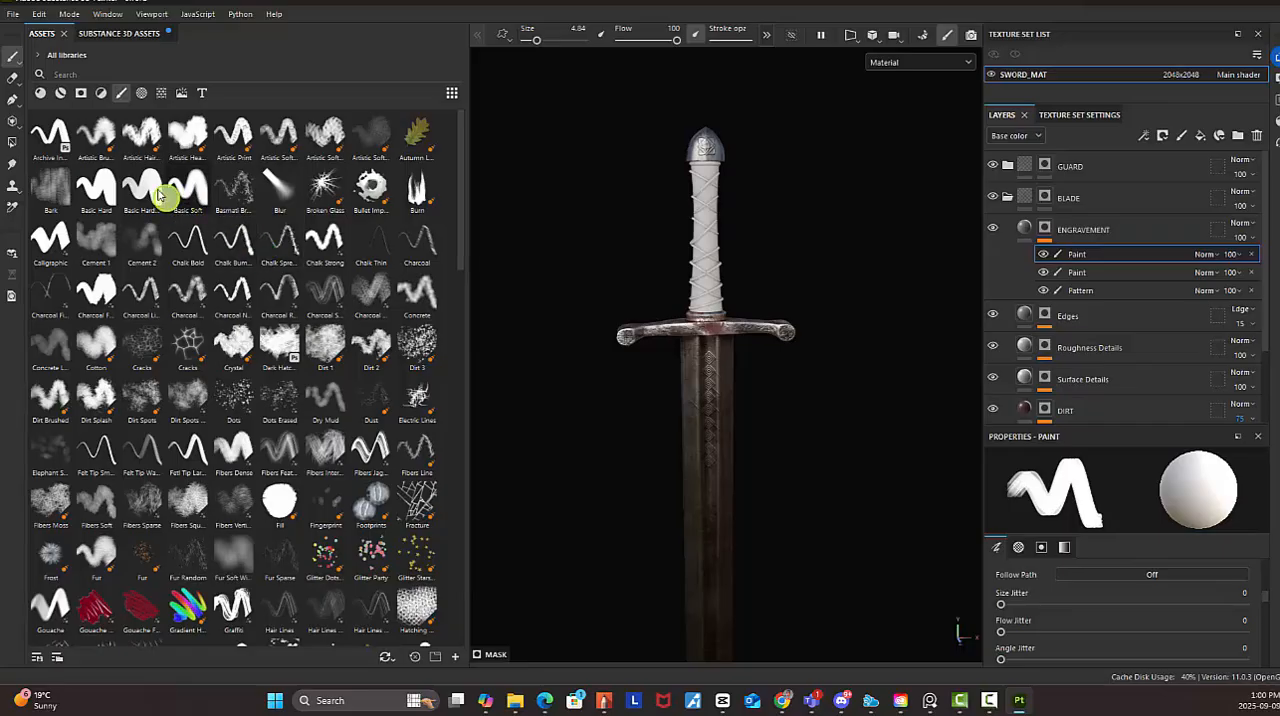
click(145, 190)
click(115, 190)
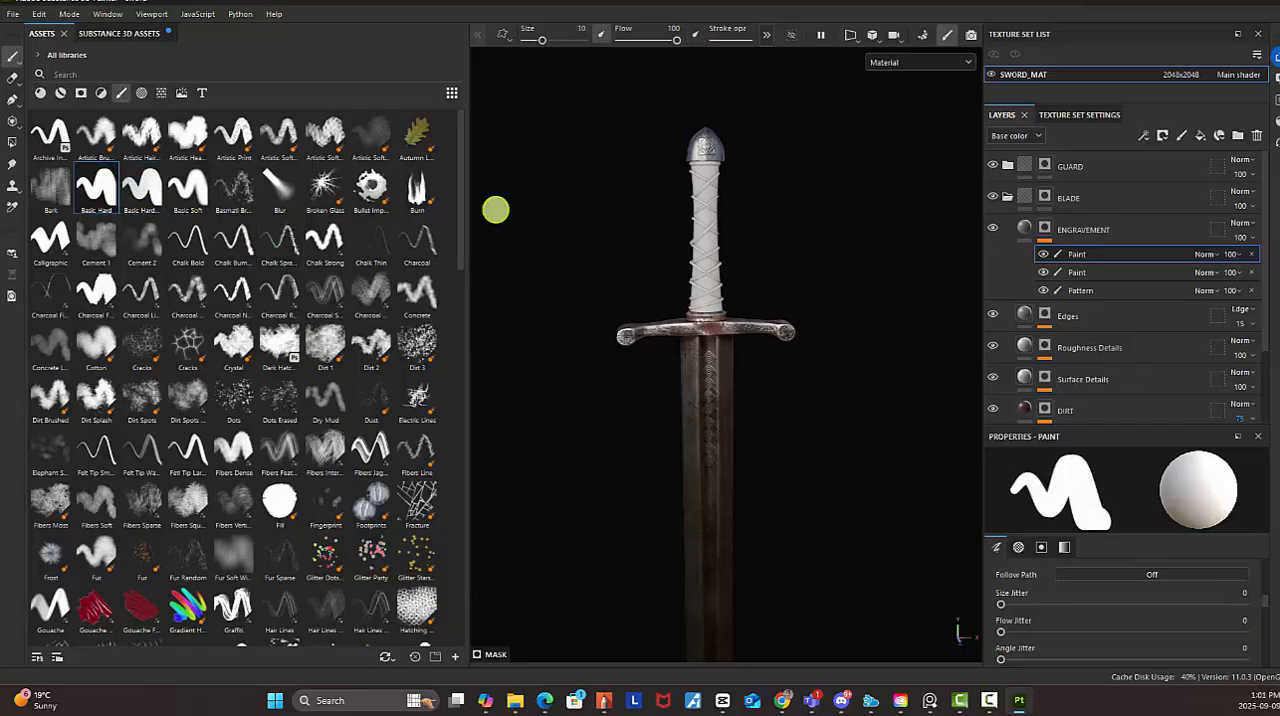
Reduce the brush size to 0.58 and stamp a small dot just below the pommel's tip
scroll(723, 166, up, 8)
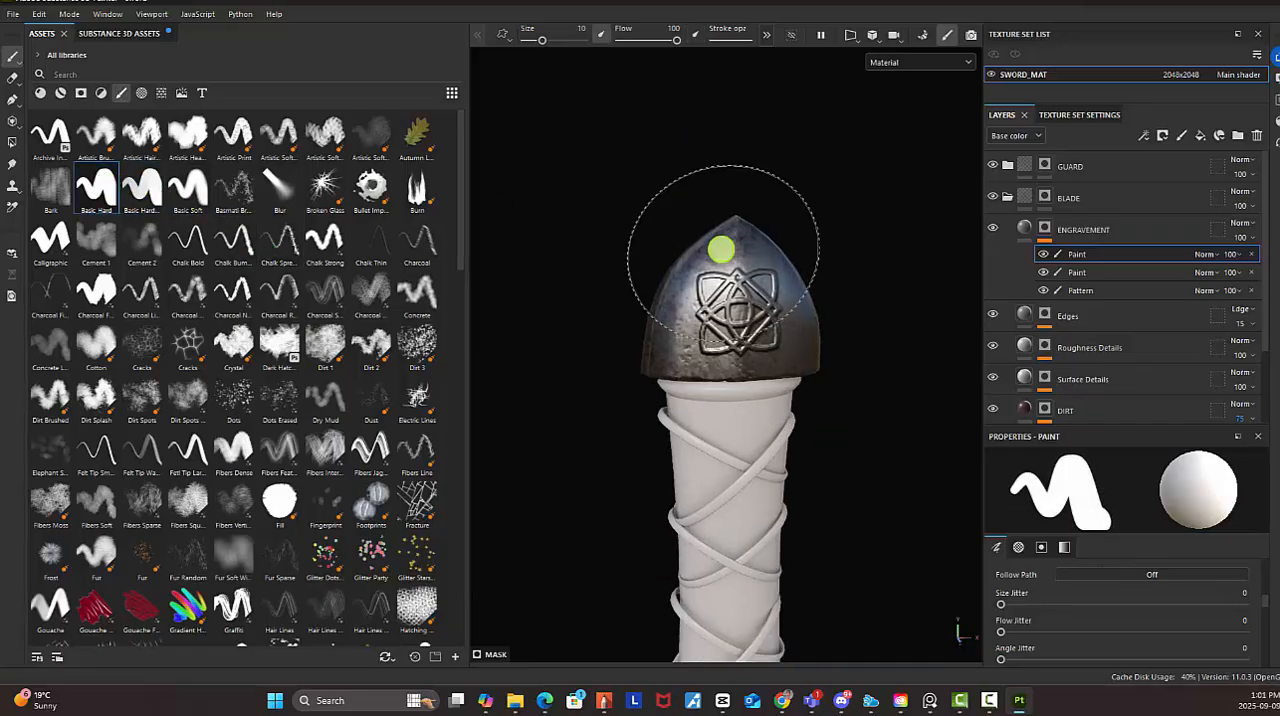
key(bracketleft)
key(bracketleft)
key(bracketleft)
key(bracketleft)
key(bracketleft)
key(bracketleft)
key(bracketleft)
key(bracketleft)
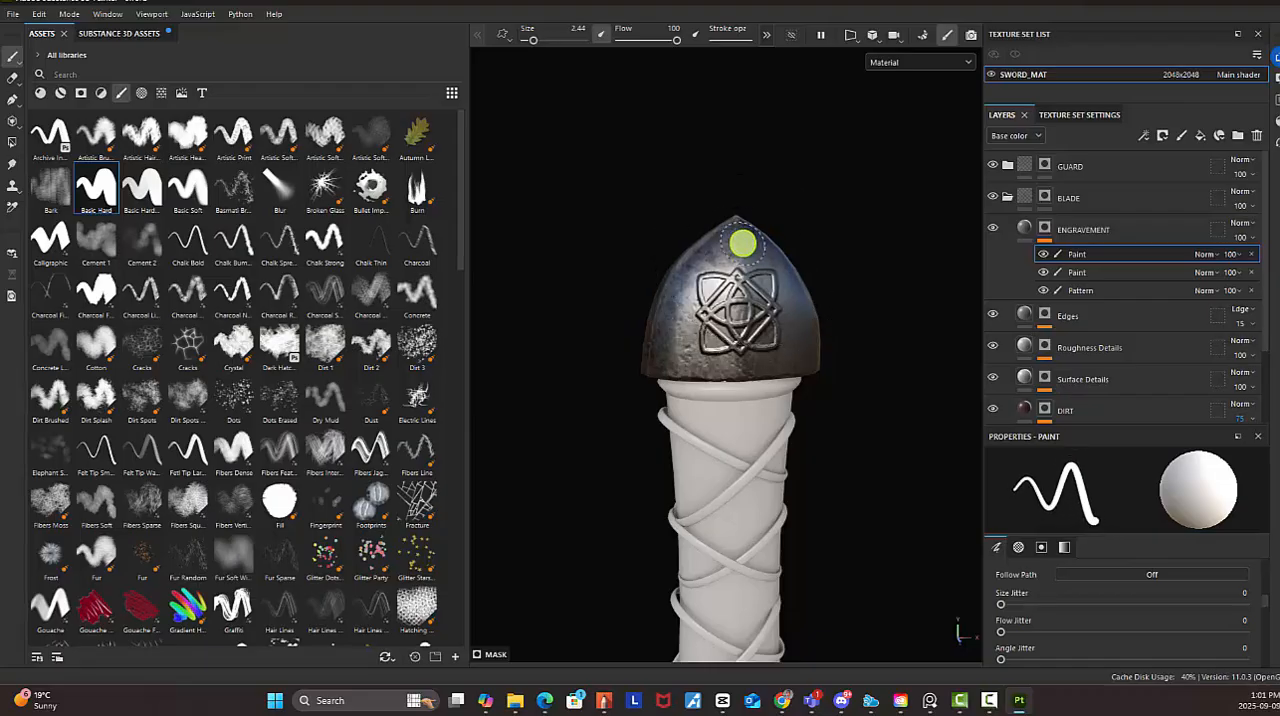
key(bracketleft)
key(bracketleft)
key(bracketleft)
key(bracketleft)
key(bracketleft)
key(bracketleft)
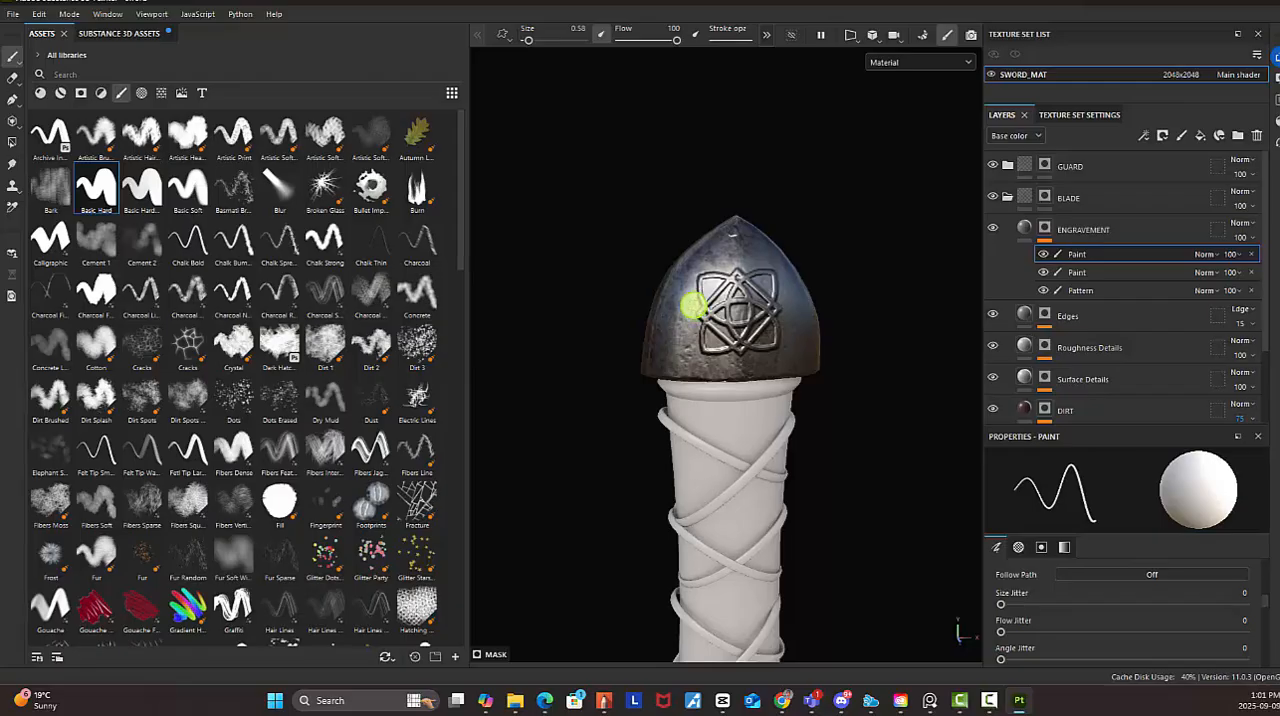
Stamp a row of small spaced dots down the left edge of the pommel's front face to its base
scroll(695, 240, up, 5)
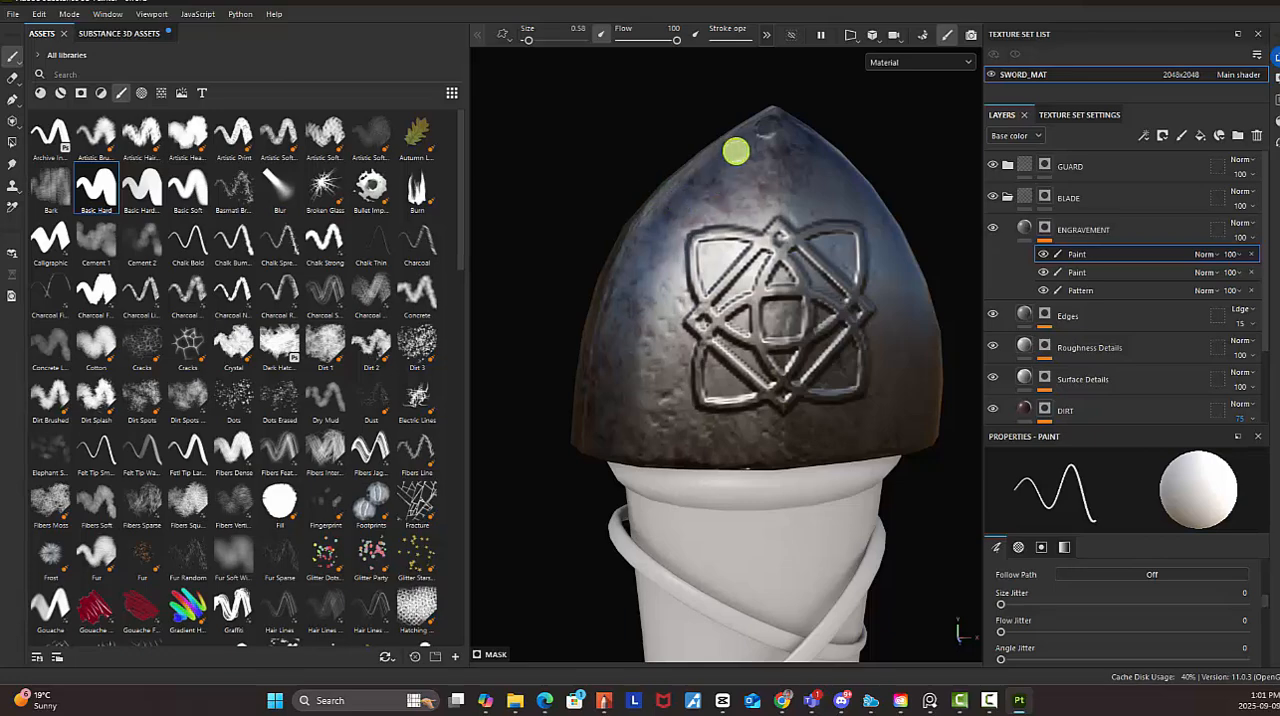
click(736, 150)
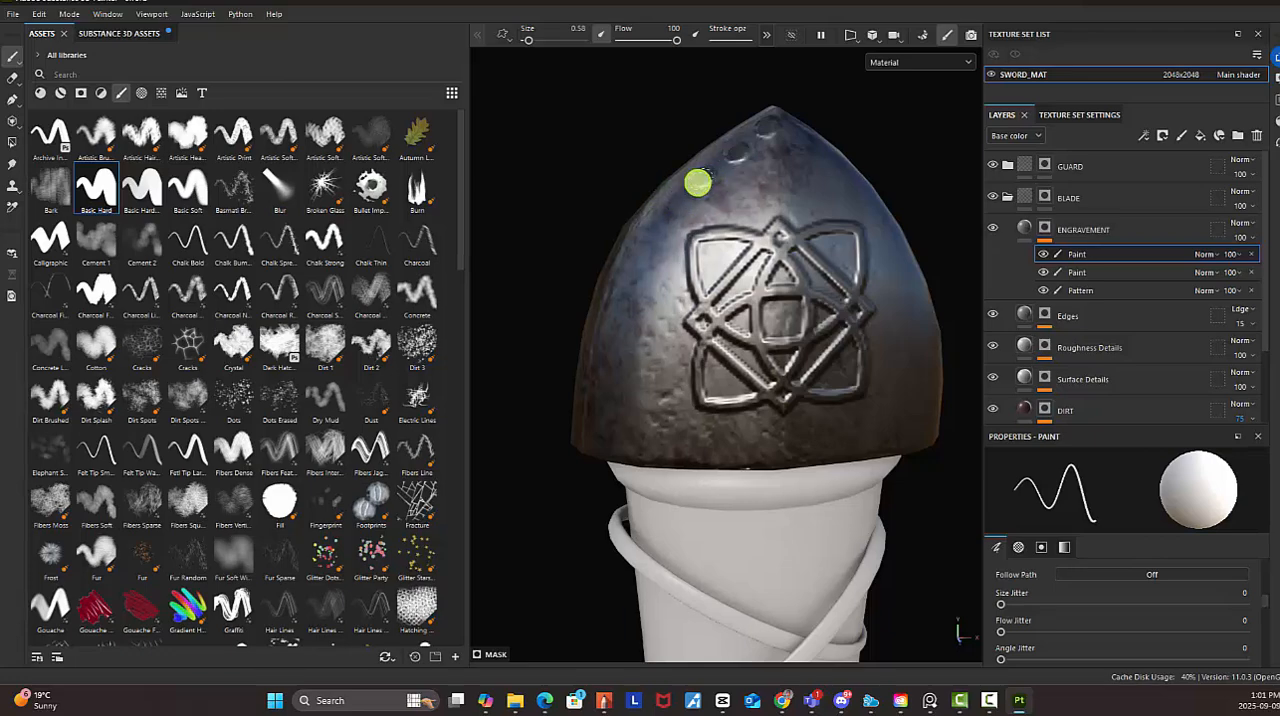
click(701, 179)
click(665, 210)
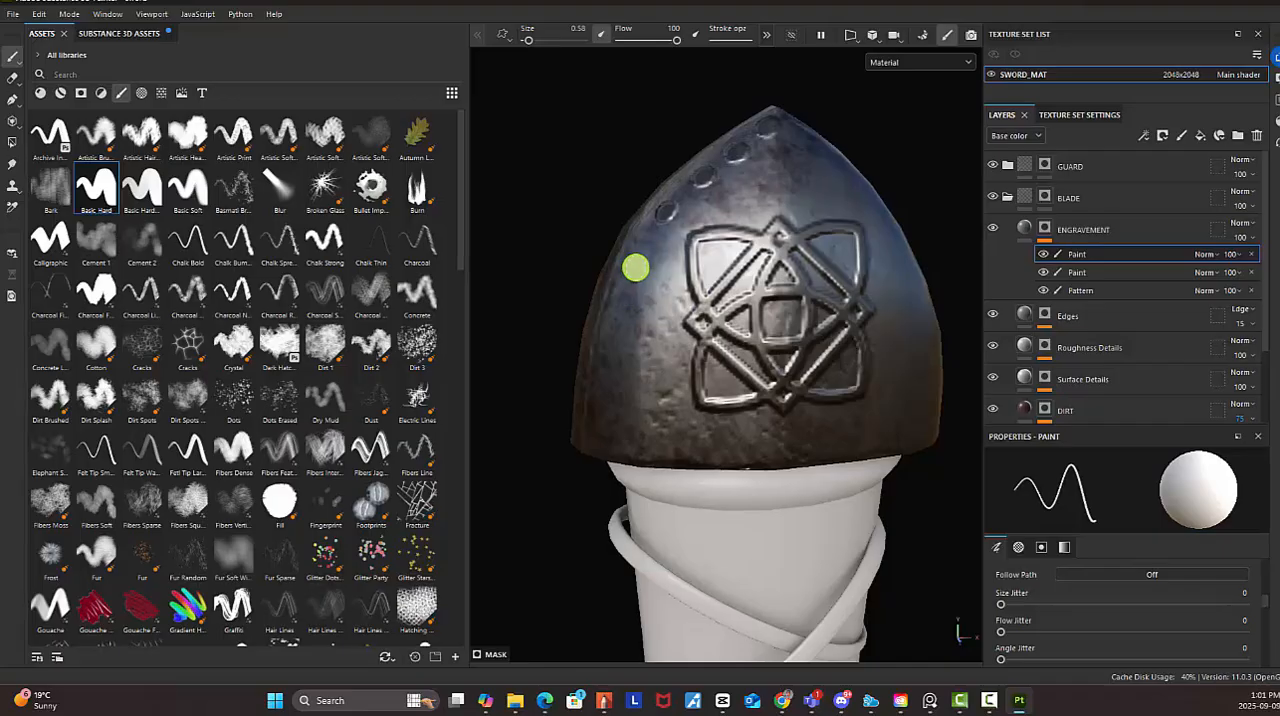
click(636, 267)
click(622, 311)
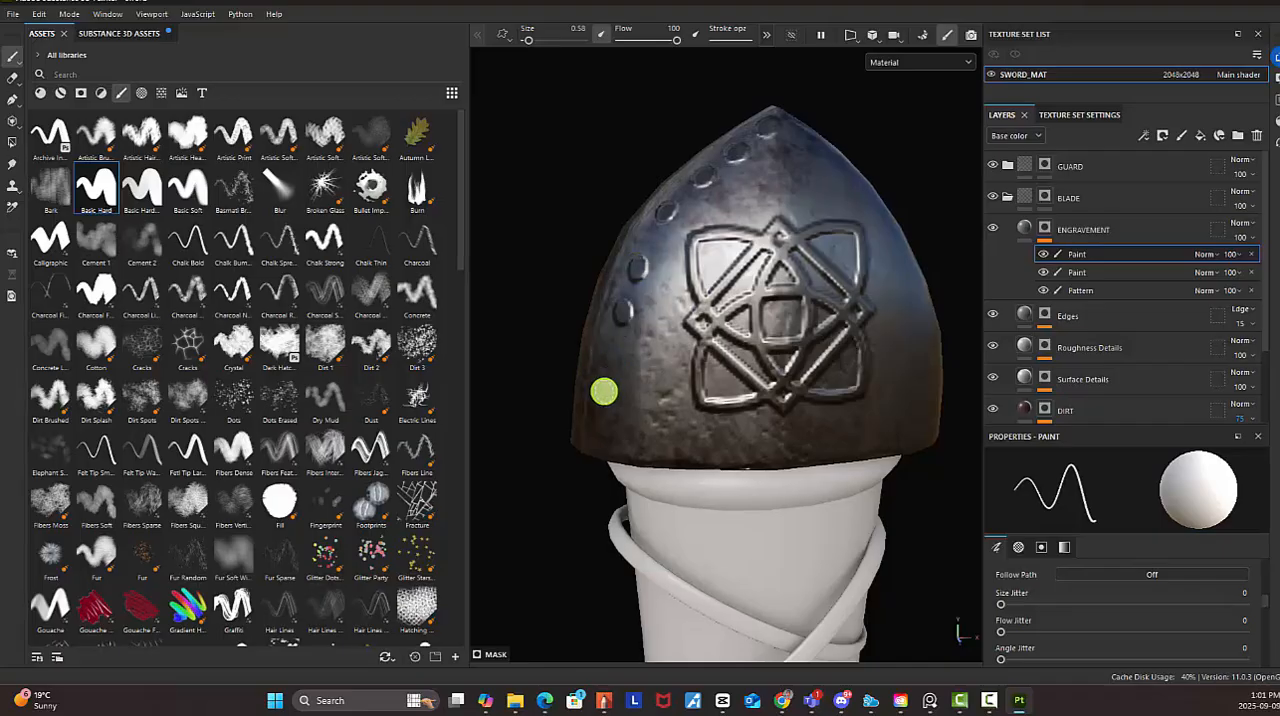
click(604, 390)
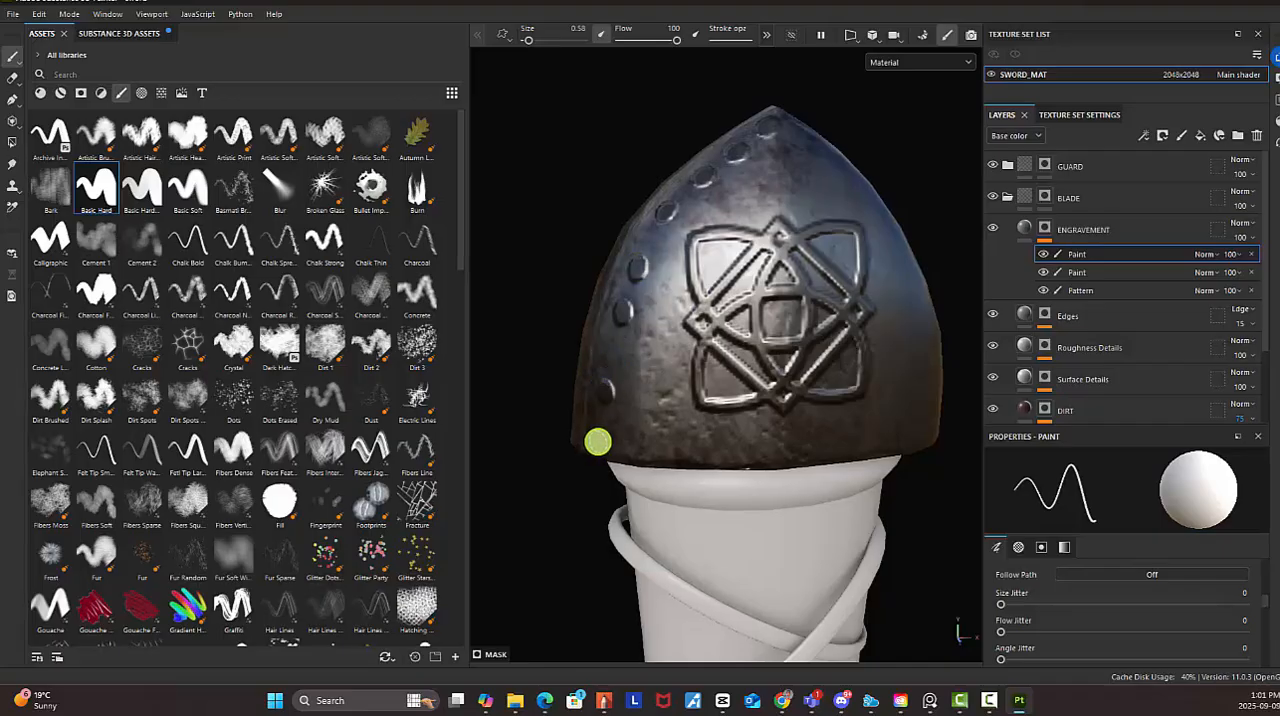
click(598, 440)
Stamp a matching row of small dots down the right edge of the pommel's front face
alt+drag(810, 365, 610, 325)
scroll(794, 291, down, 4)
alt+drag(622, 252, 803, 240)
alt+middle_drag(831, 281, 765, 285)
alt+drag(765, 285, 797, 233)
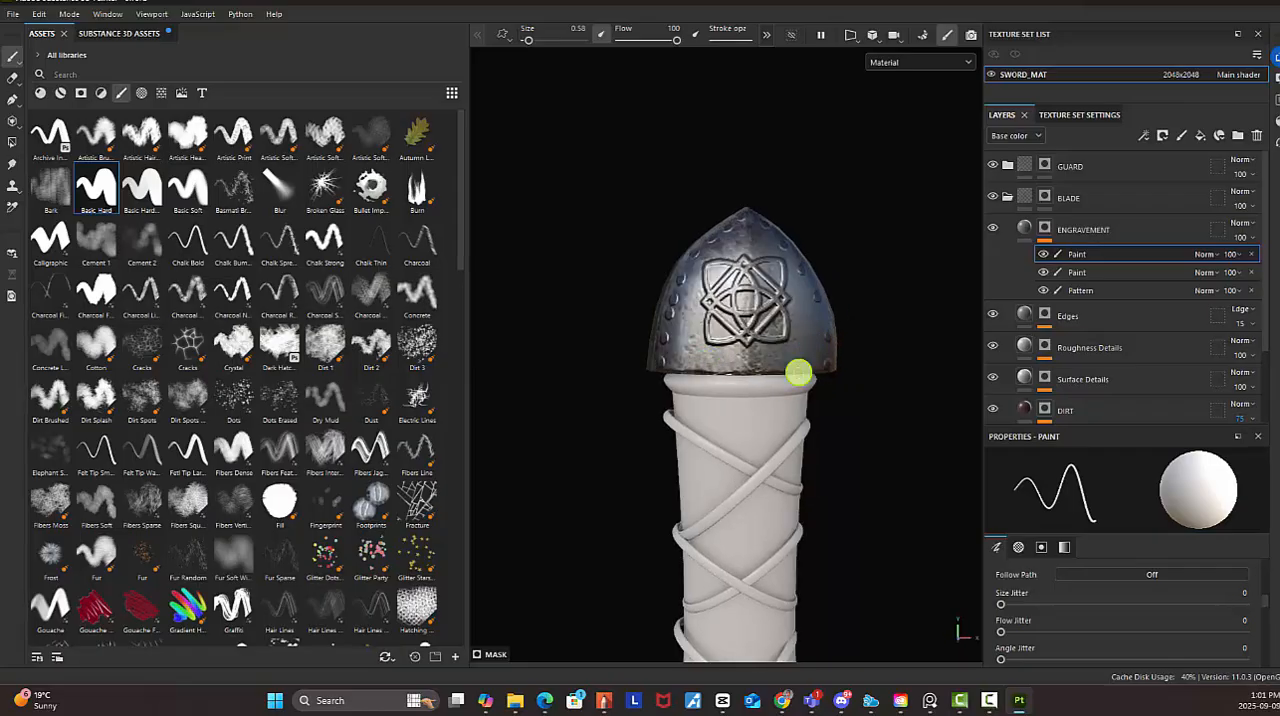
Continue the engraved dots around the back of the pommel, following its edges and base
mouse_move(800, 371)
alt+mouse_down()
mouse_move(863, 323)
mouse_move(800, 323)
mouse_move(809, 335)
alt+mouse_up()
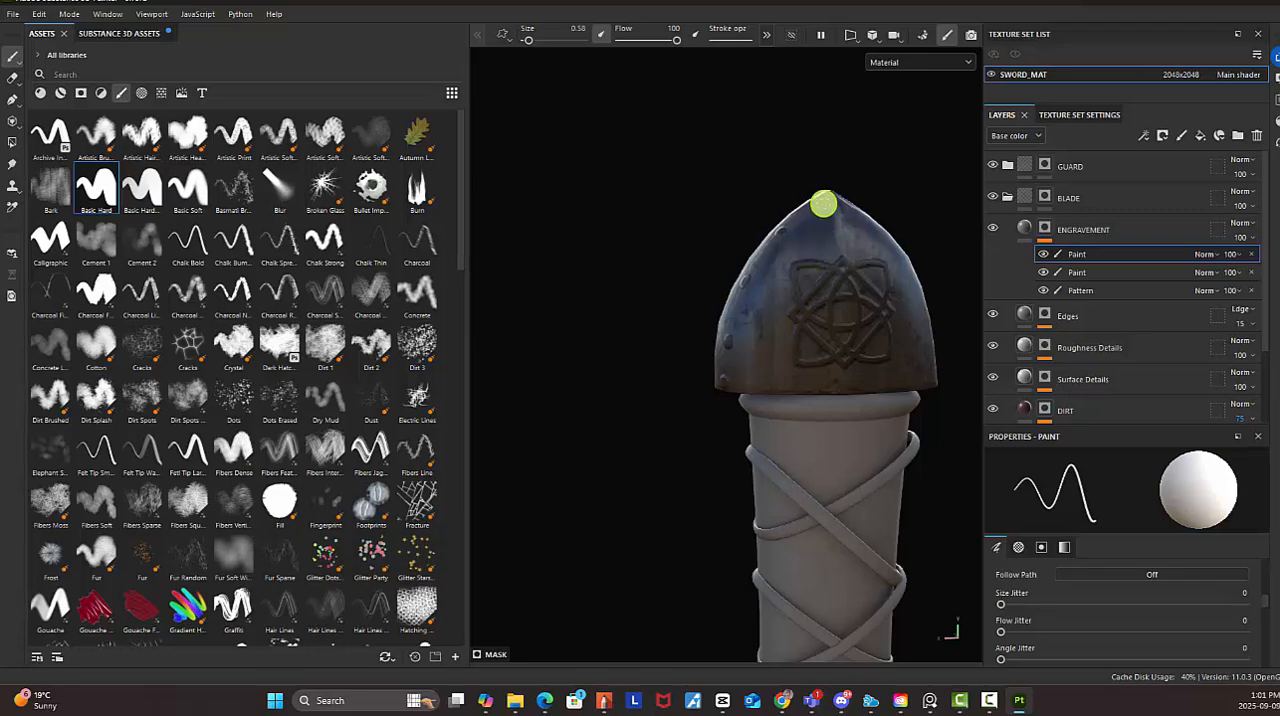
mouse_move(822, 197)
alt+mouse_down()
mouse_move(866, 269)
mouse_move(808, 217)
mouse_move(809, 238)
mouse_move(767, 218)
alt+mouse_up()
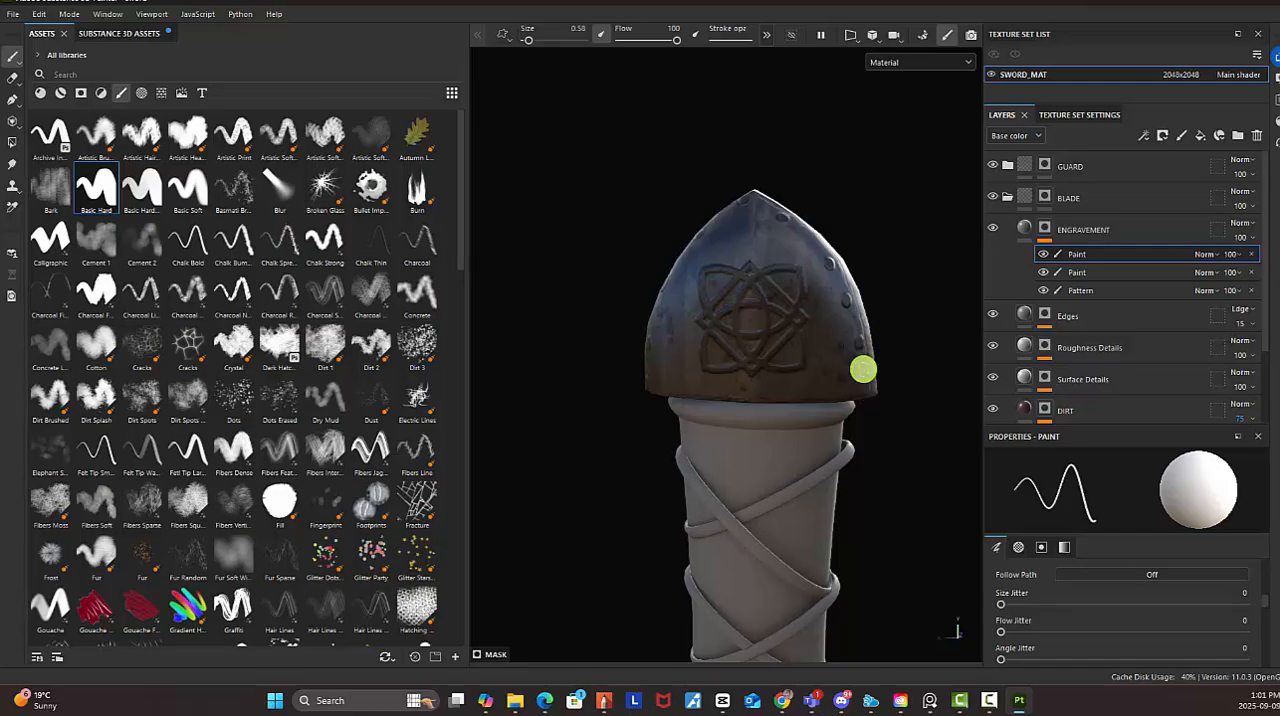
mouse_move(861, 388)
alt+mouse_down()
mouse_move(863, 423)
mouse_move(740, 383)
mouse_move(731, 349)
mouse_move(671, 362)
mouse_move(742, 364)
alt+mouse_up()
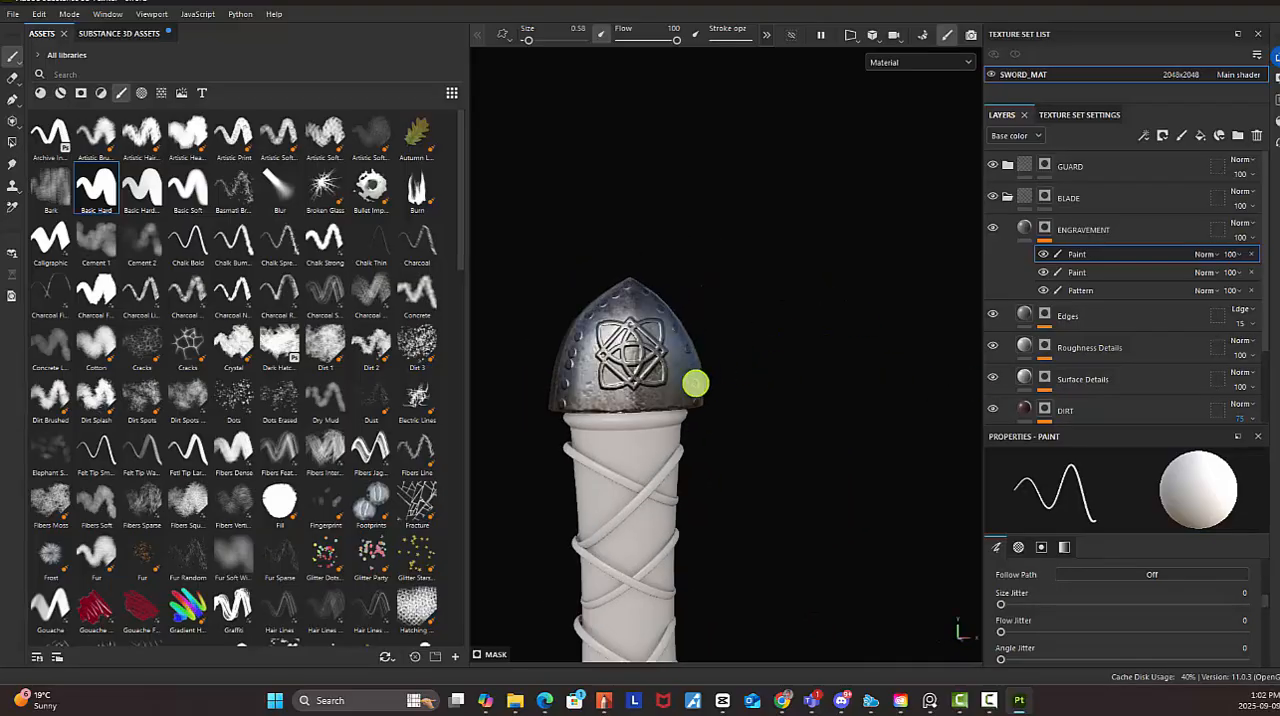
Save the project with the finished pommel engraving
alt+middle_drag(694, 383, 652, 286)
scroll(723, 346, down, 4)
alt+middle_drag(671, 343, 654, 216)
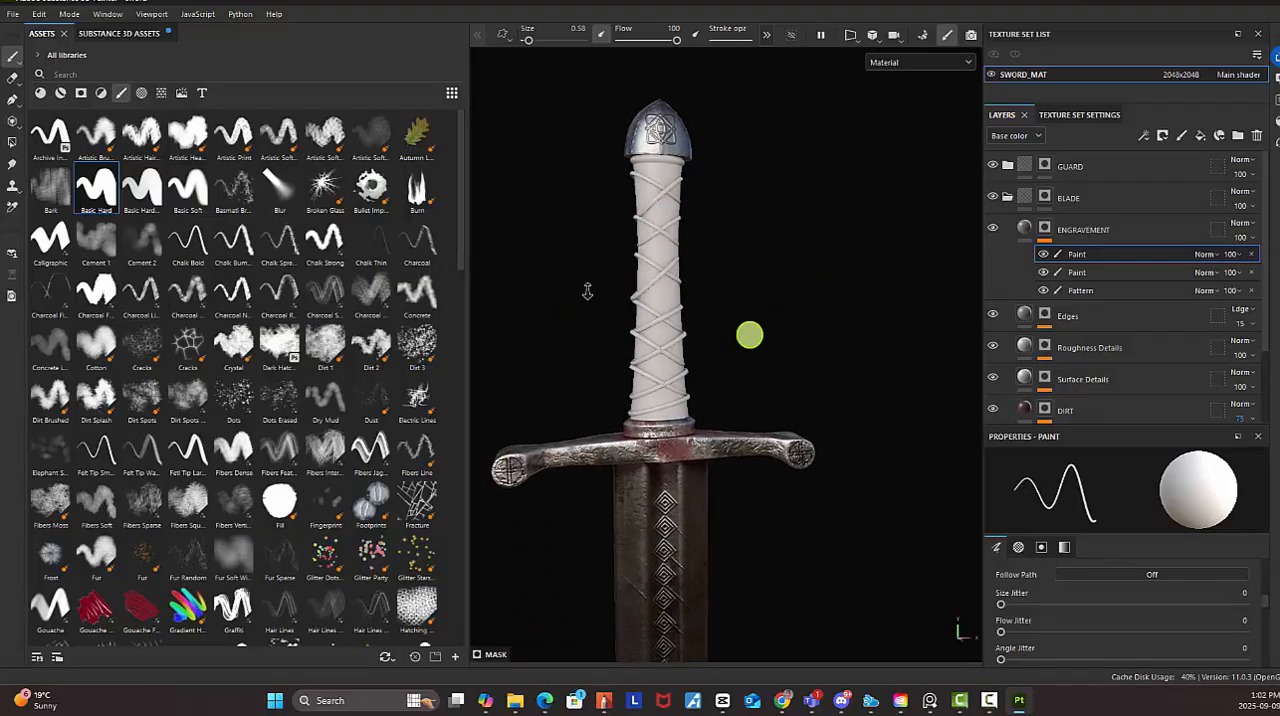
alt+right_drag(749, 334, 666, 291)
alt+middle_drag(683, 290, 706, 240)
alt+drag(706, 240, 723, 317)
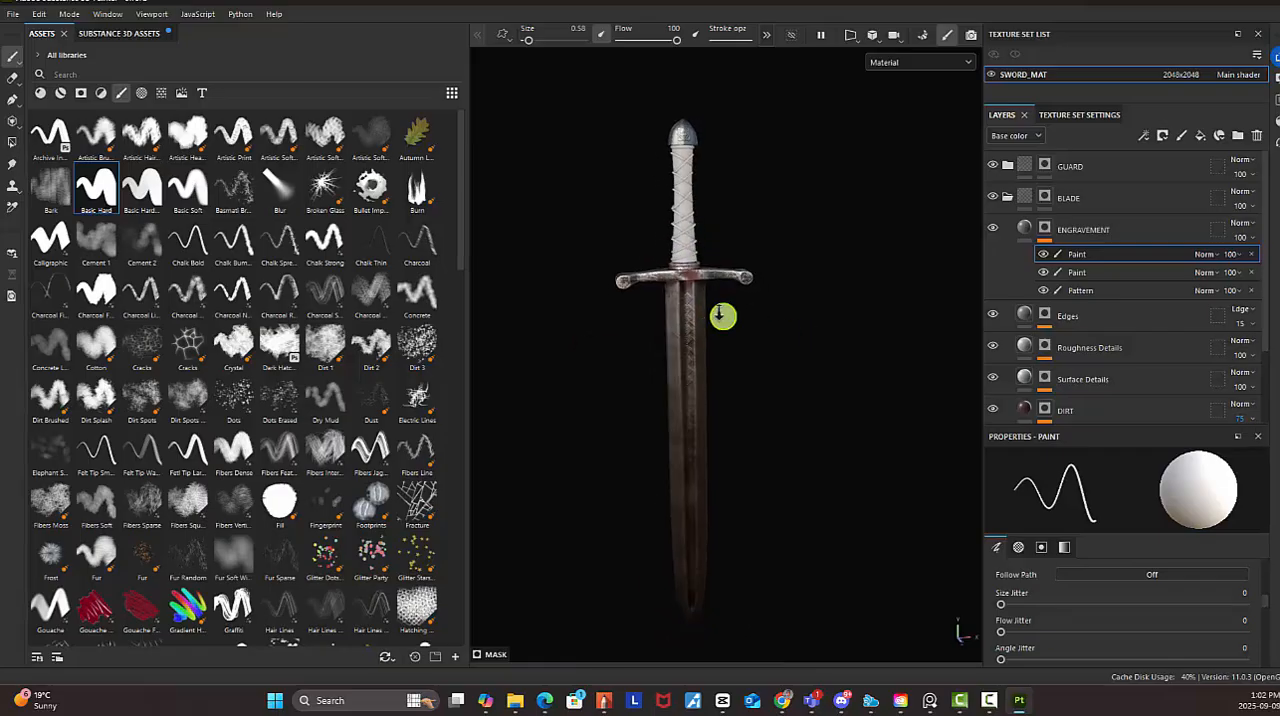
click(14, 15)
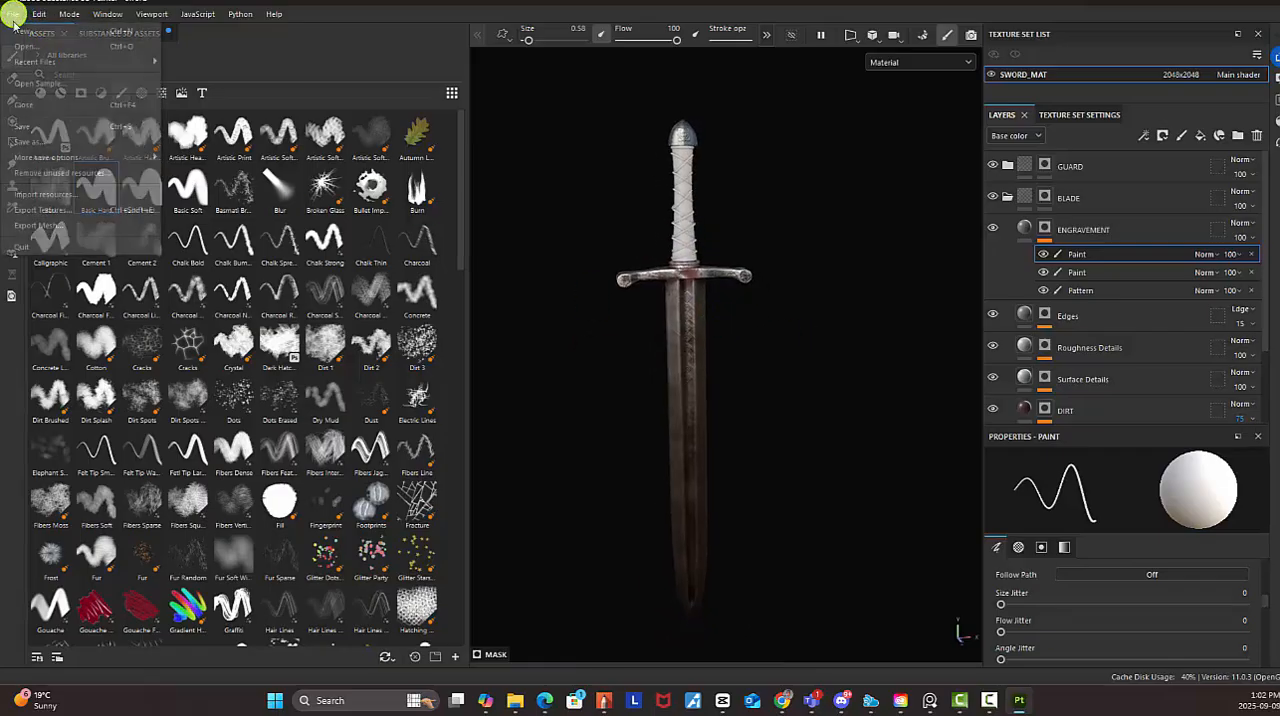
click(40, 127)
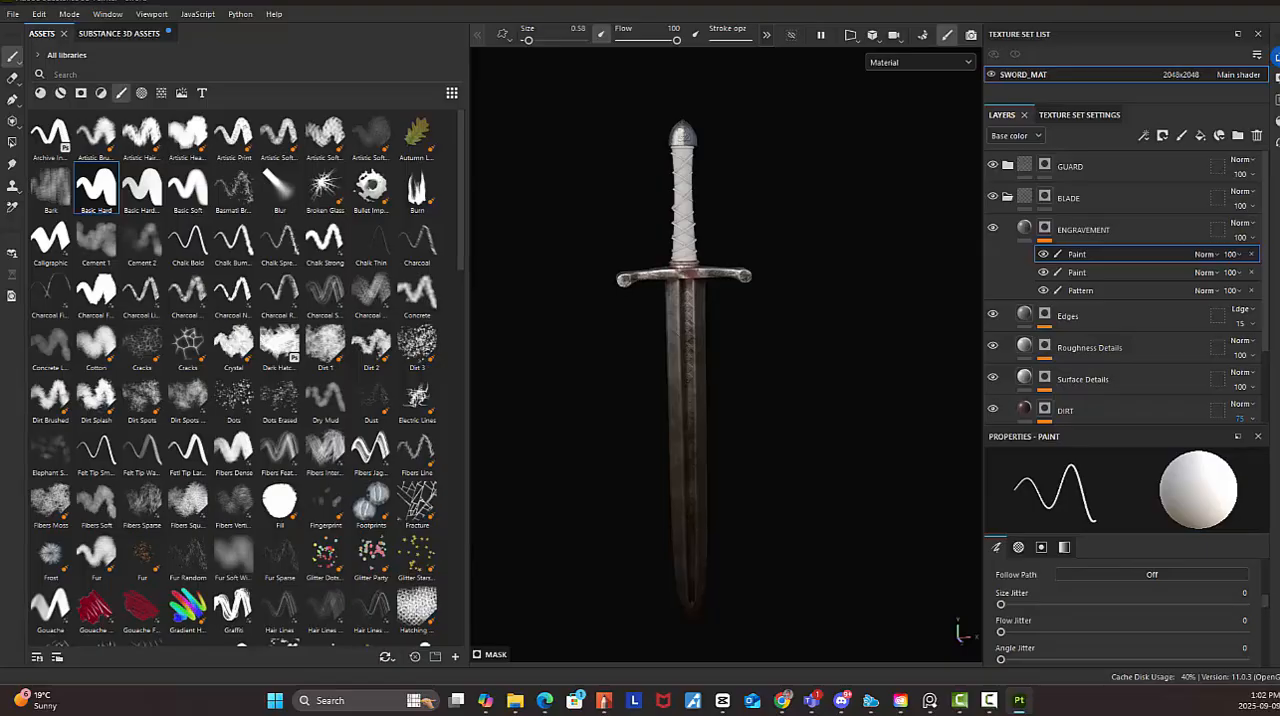
Examine the textured sword from pommel to blade tip under different angles, including the guard and blade engravings
scroll(721, 175, up, 3)
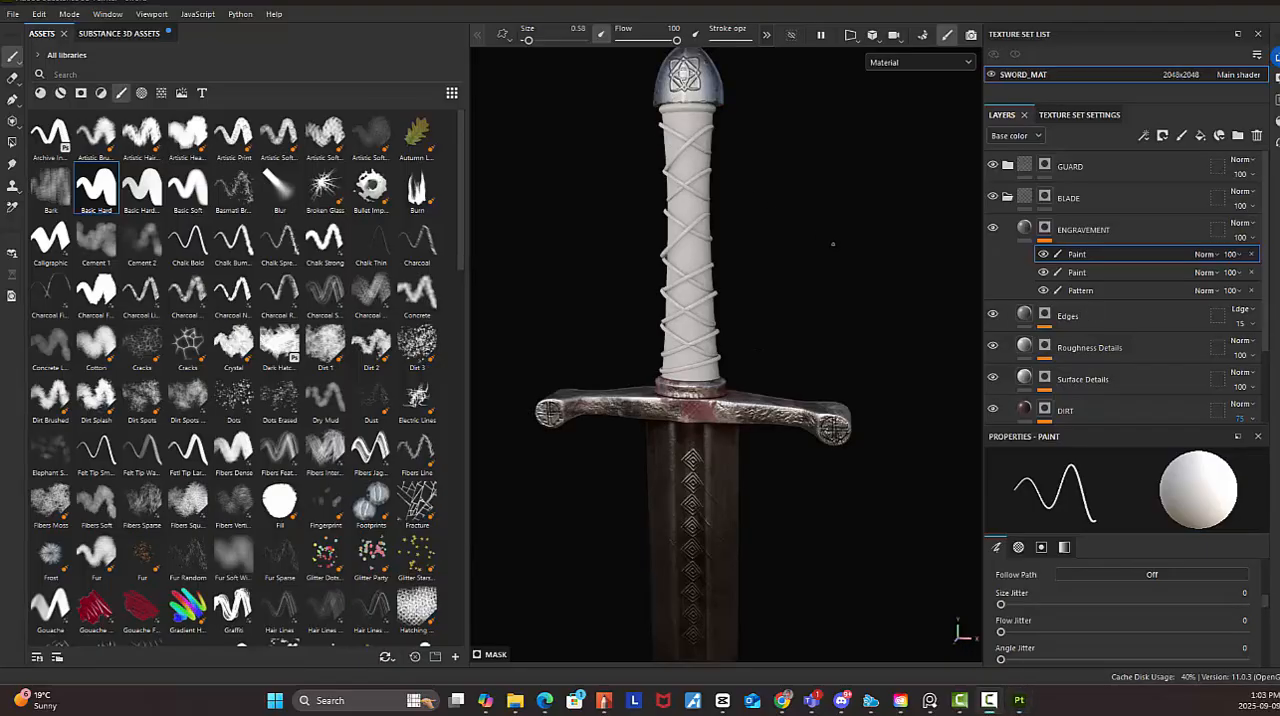
alt+drag(869, 280, 791, 306)
alt+middle_drag(791, 306, 802, 200)
alt+drag(791, 272, 710, 248)
scroll(710, 248, up, 3)
alt+drag(815, 346, 817, 327)
alt+right_drag(867, 355, 666, 297)
alt+right_drag(787, 335, 646, 289)
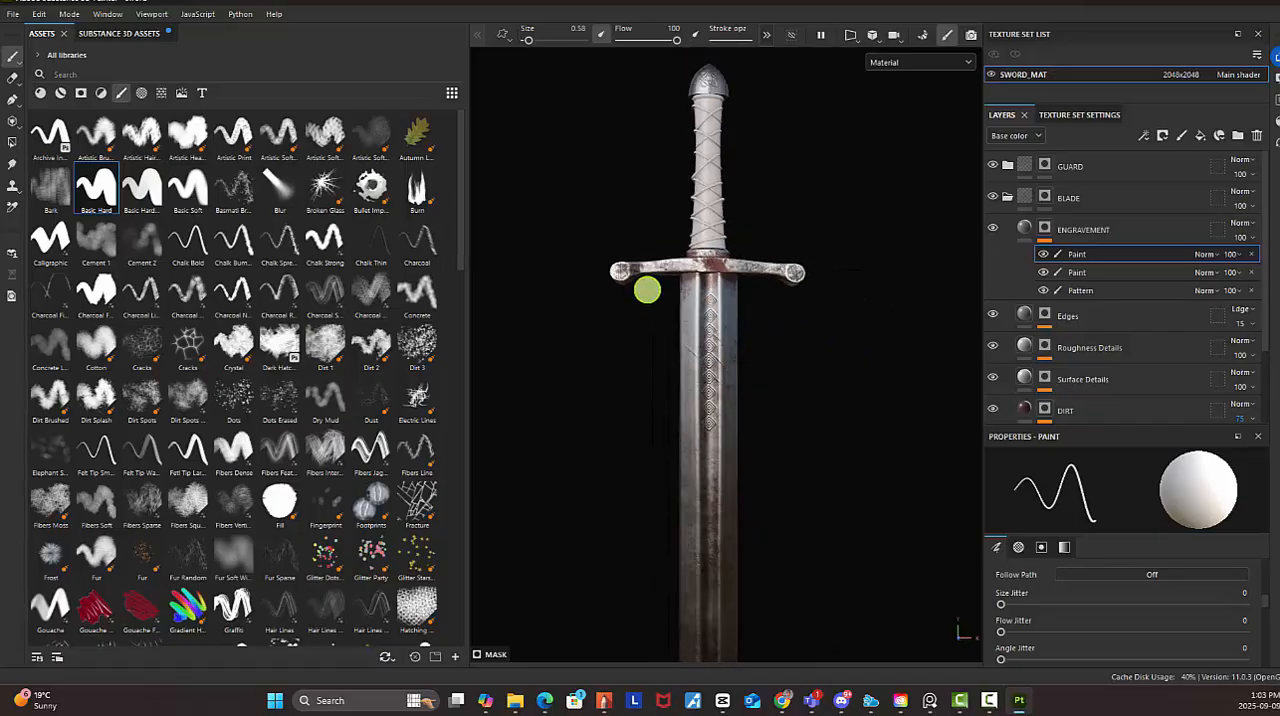
alt+middle_drag(777, 327, 778, 214)
alt+drag(794, 358, 710, 362)
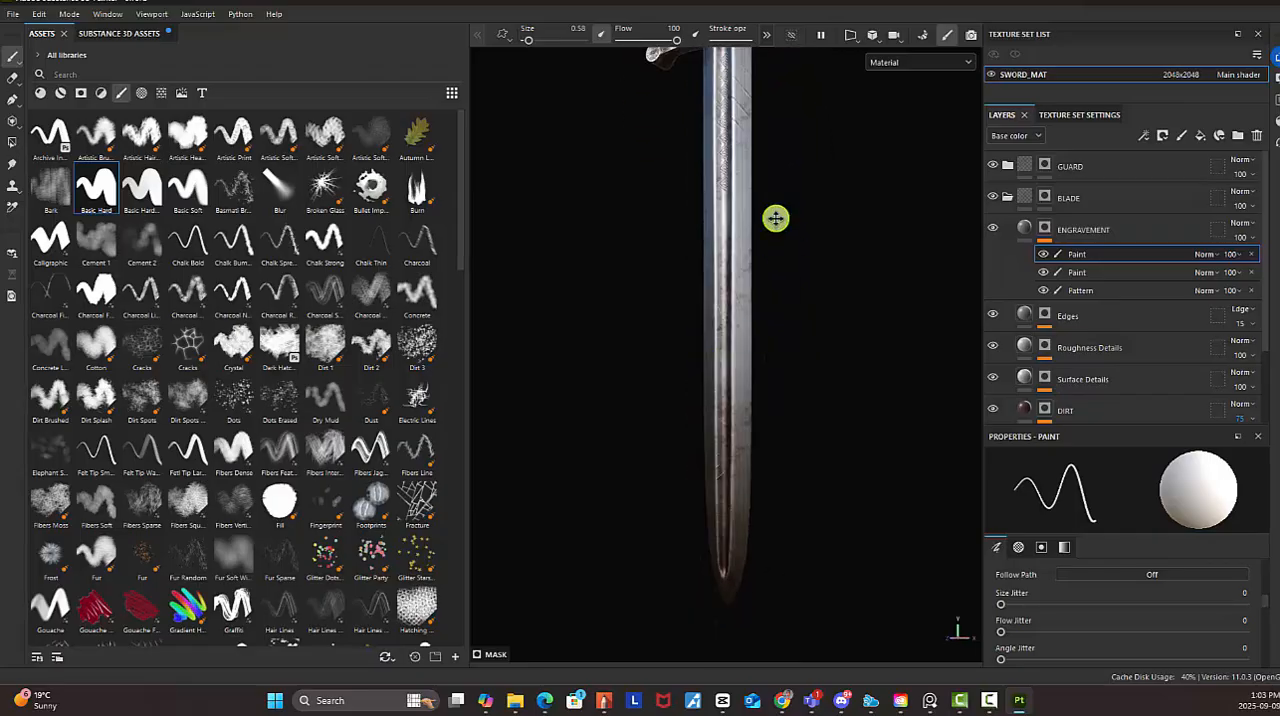
alt+middle_drag(775, 218, 750, 302)
alt+drag(750, 301, 826, 316)
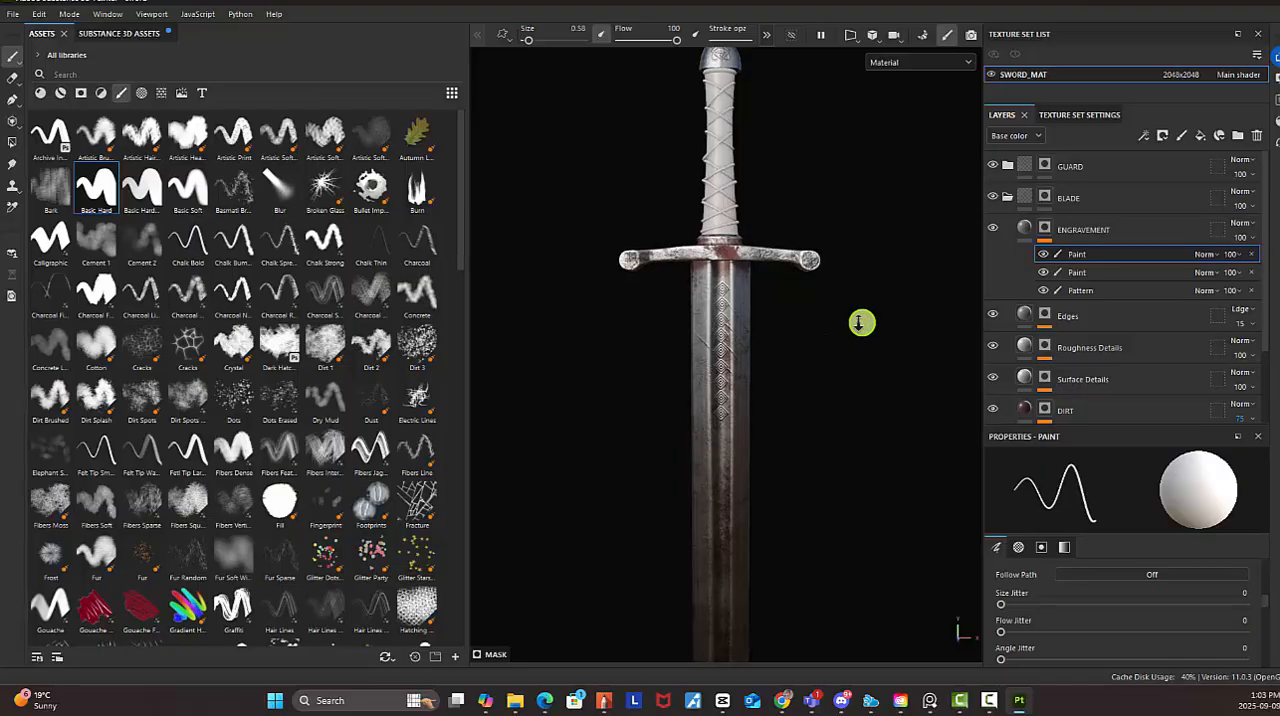
alt+right_drag(860, 322, 777, 316)
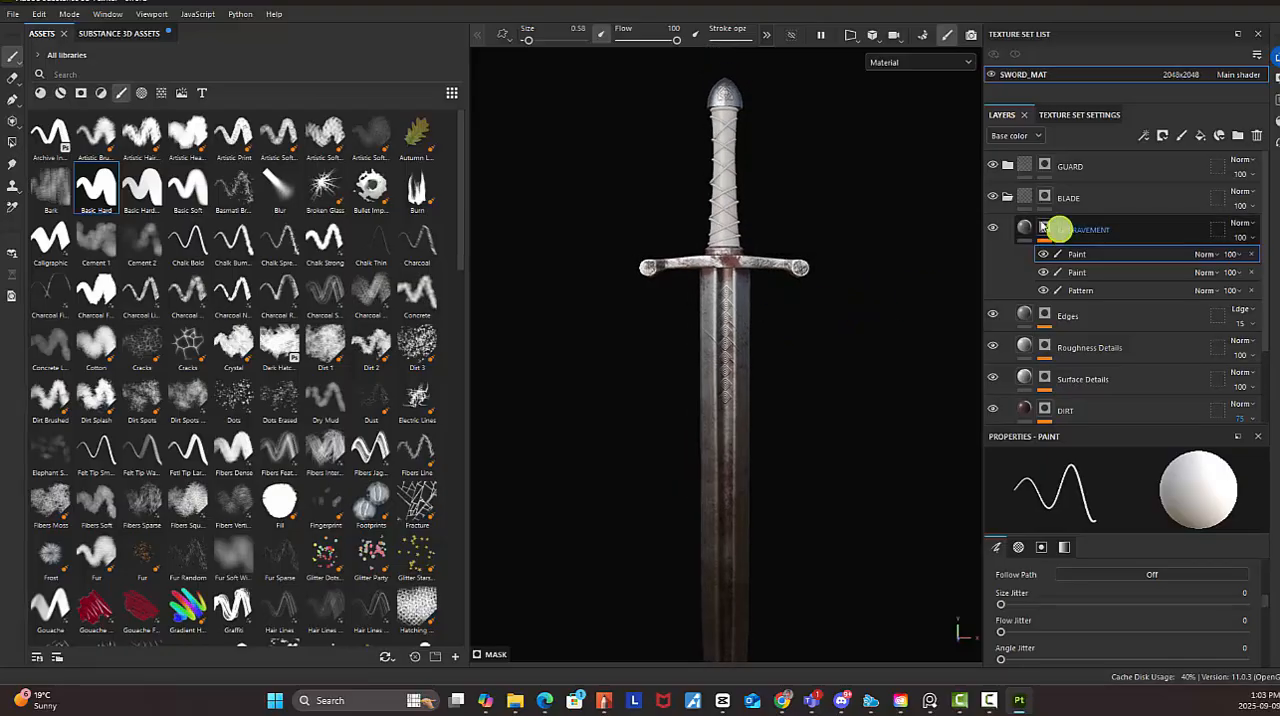
Collapse the BLADE folder and narrow the asset library to widen the viewport
click(1007, 197)
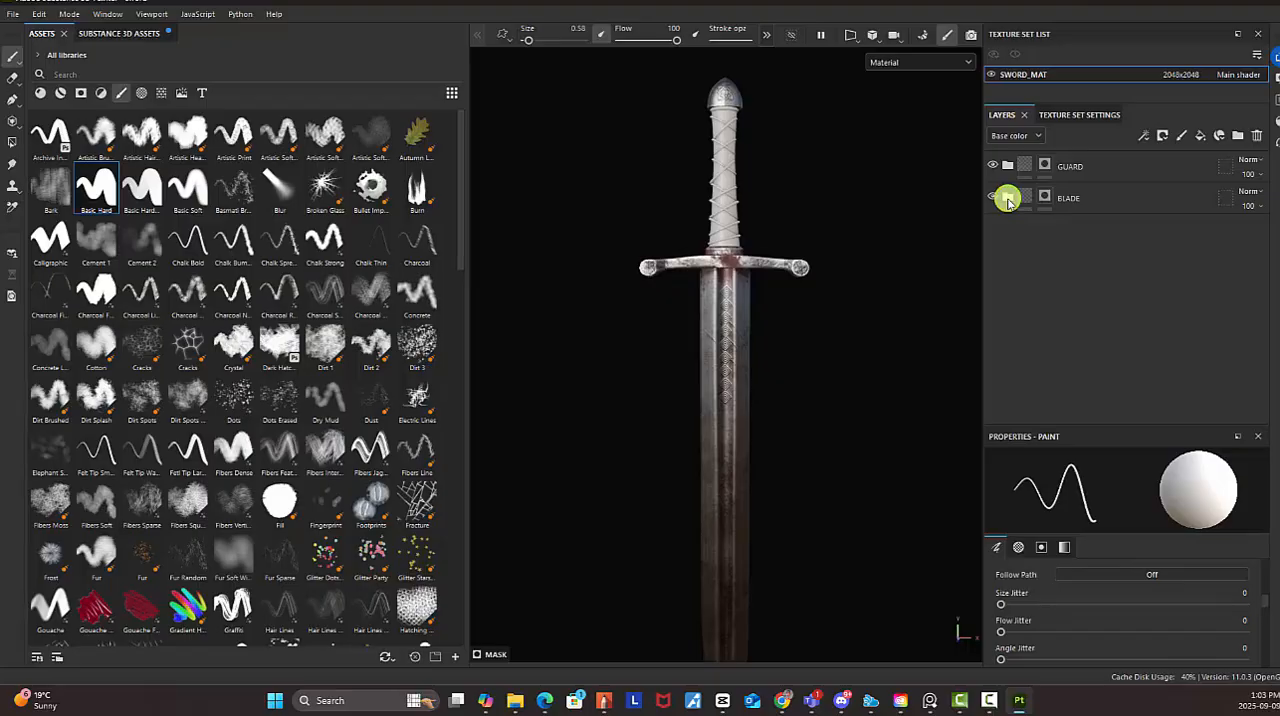
alt+right_drag(857, 357, 799, 344)
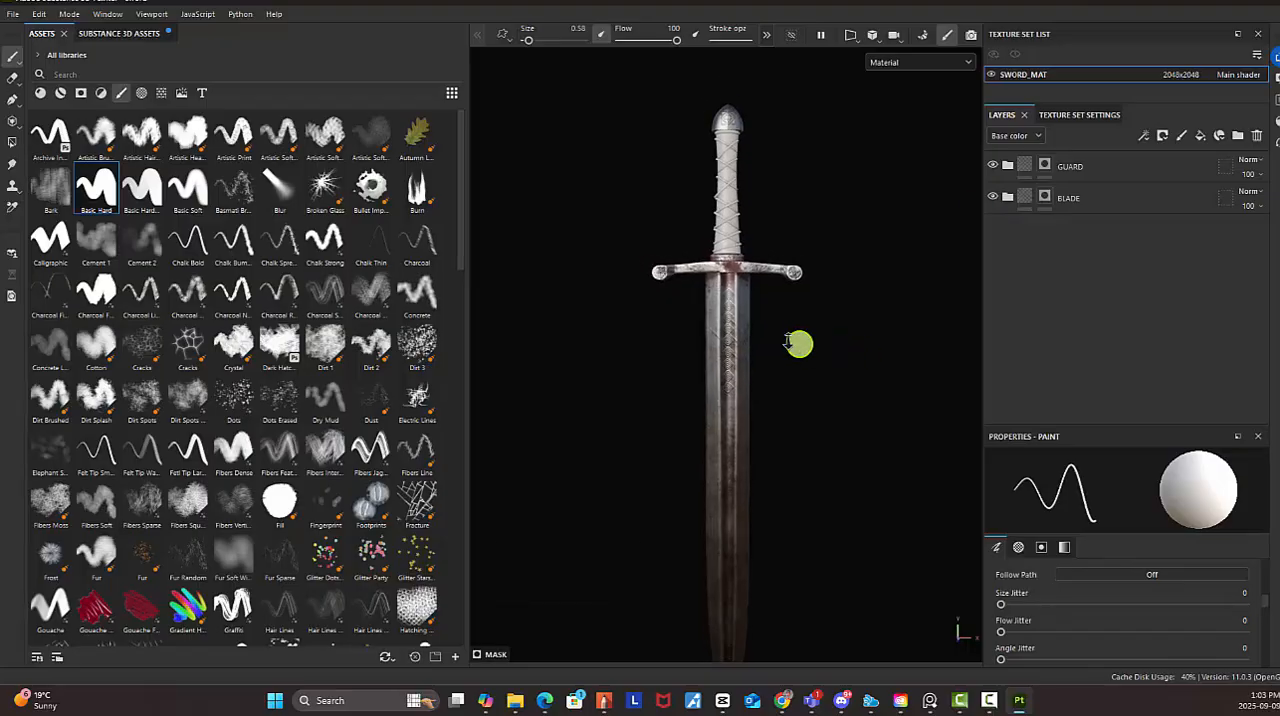
alt+drag(799, 344, 743, 304)
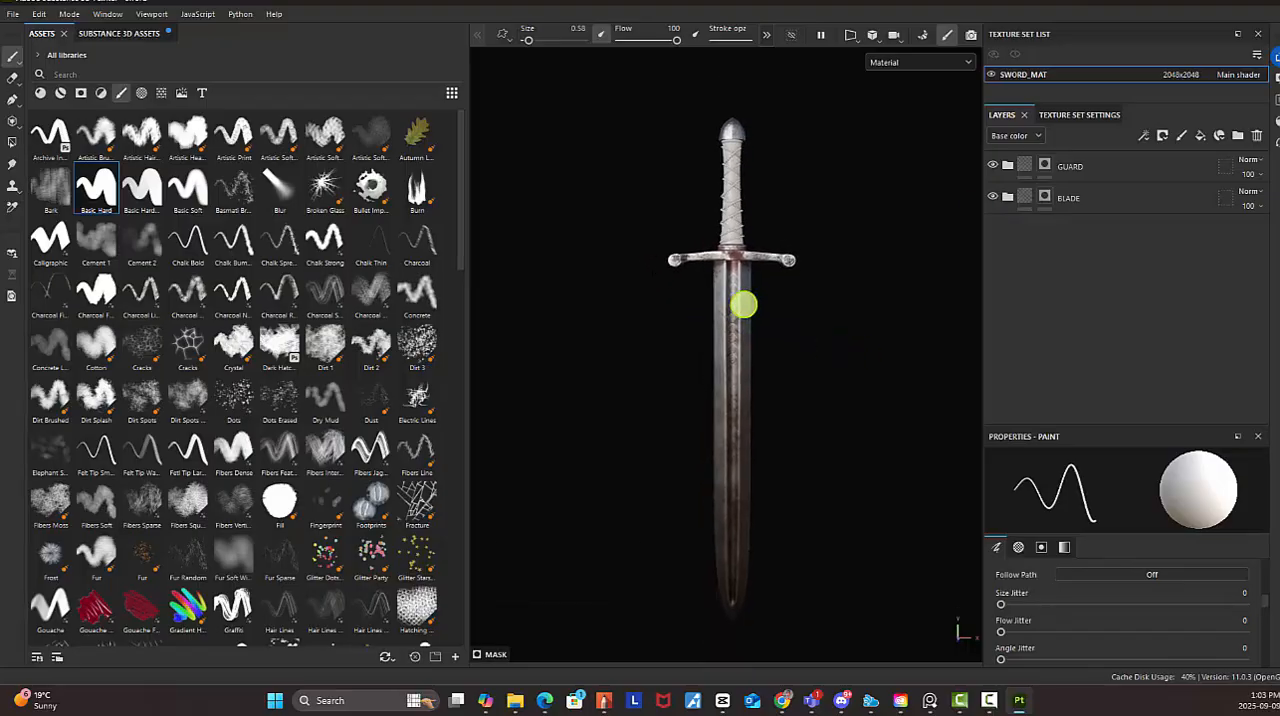
alt+right_drag(744, 308, 792, 326)
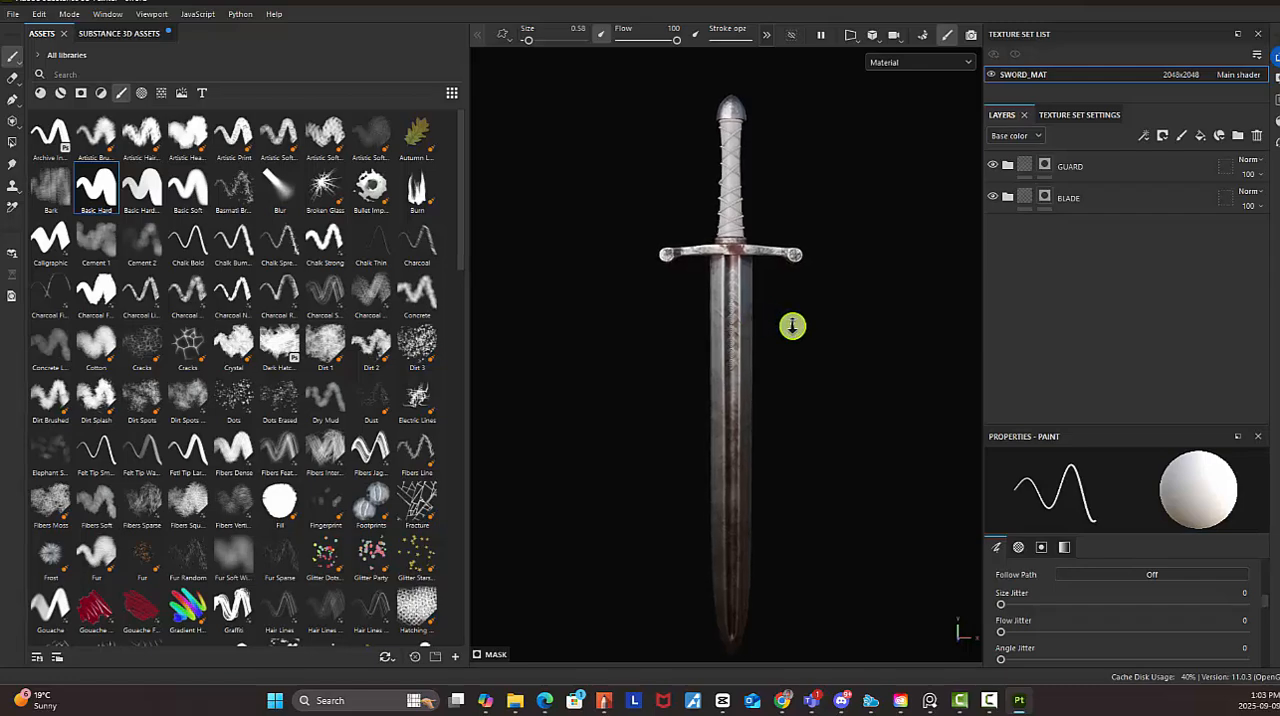
alt+drag(813, 321, 809, 348)
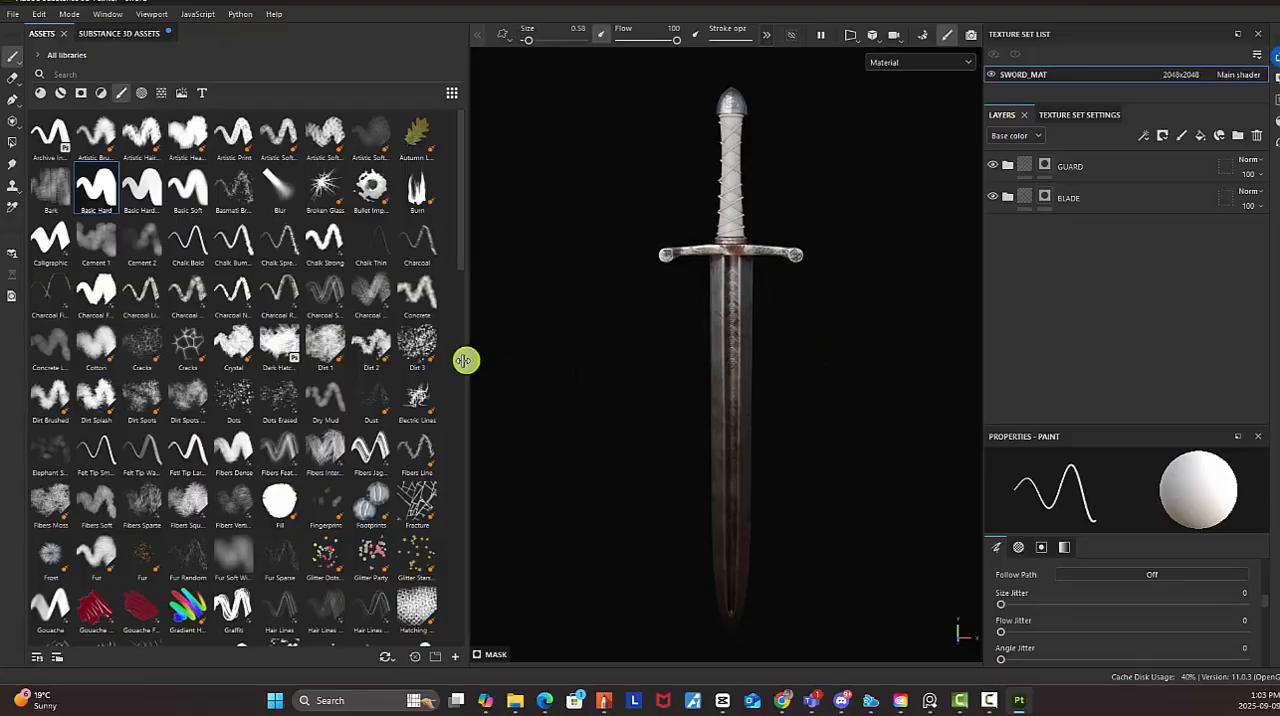
drag(465, 360, 414, 354)
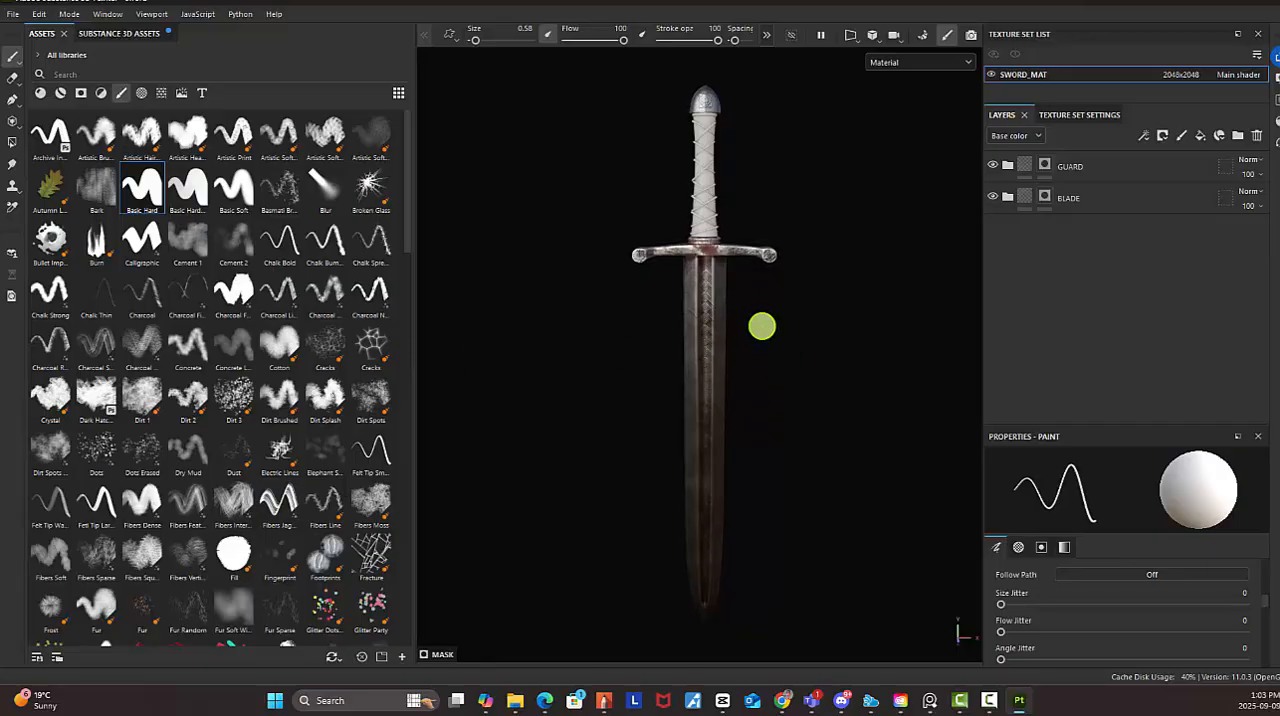
Search the smart materials for "leather" and add Leather Damaged beneath the BLADE folder in the layer stack
alt+right_drag(761, 326, 763, 327)
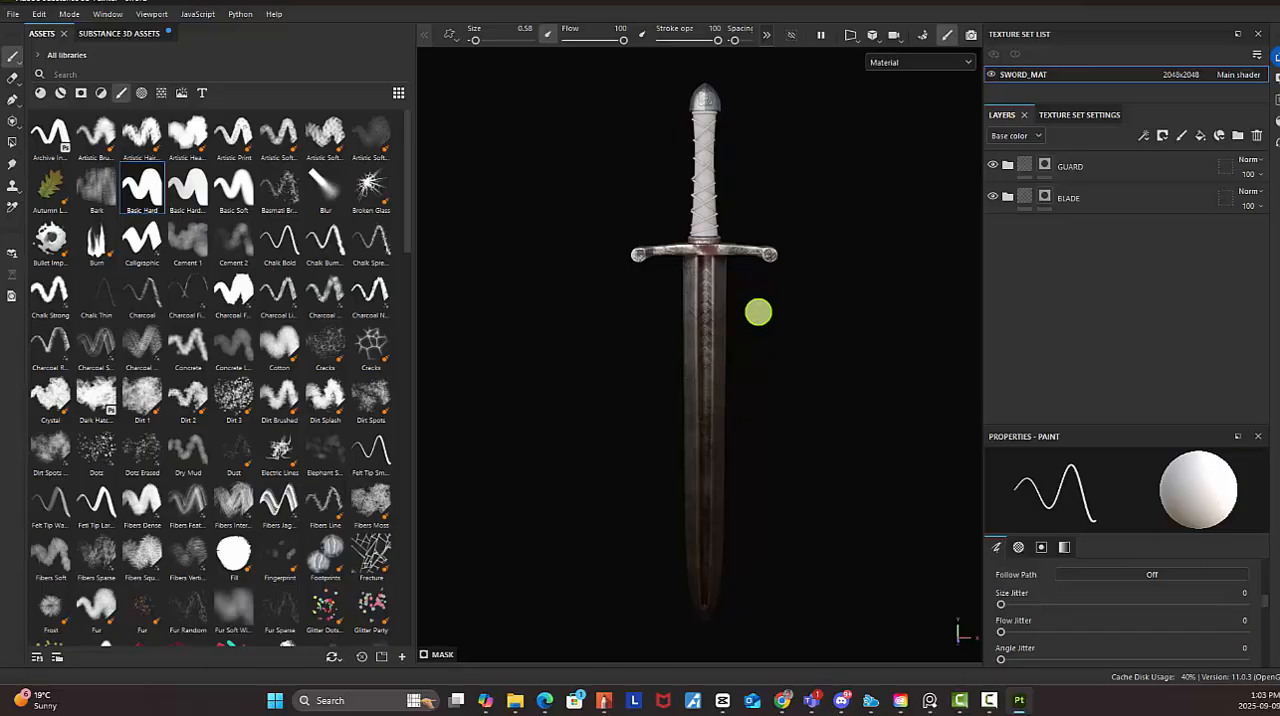
alt+right_drag(719, 288, 886, 335)
alt+drag(796, 309, 752, 231)
alt+middle_drag(739, 213, 745, 345)
alt+right_drag(675, 302, 808, 315)
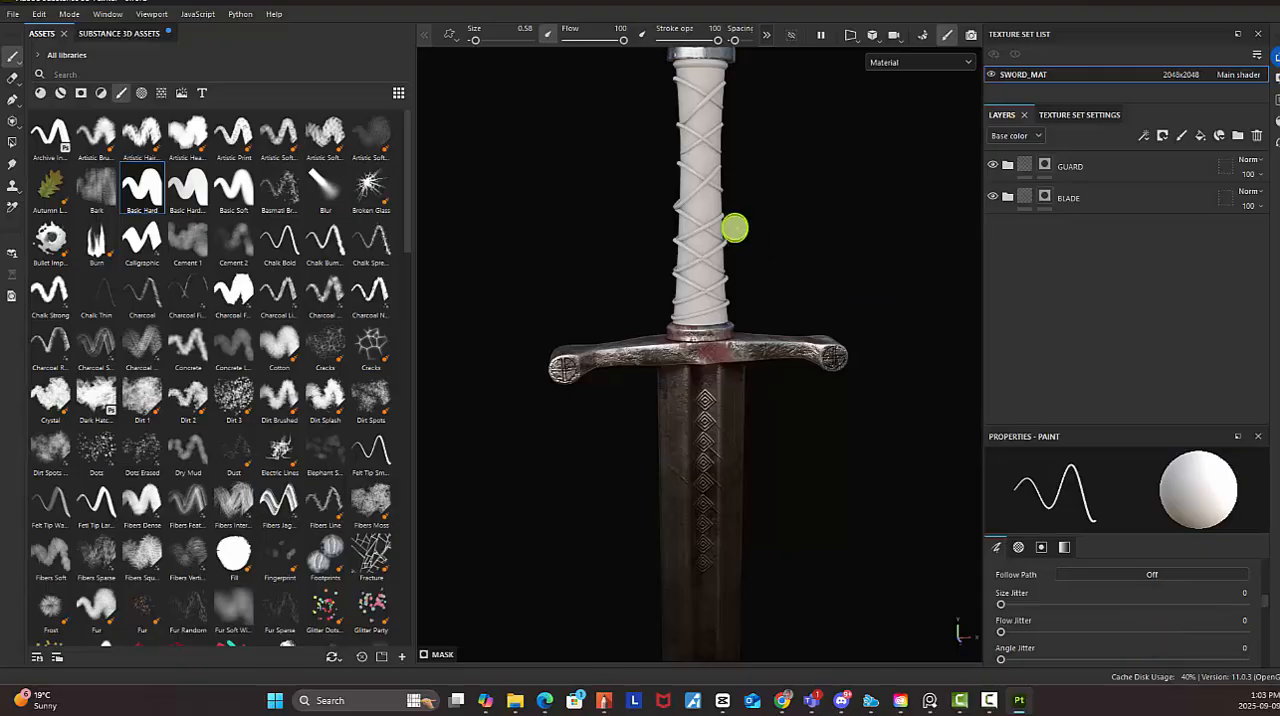
alt+right_drag(842, 191, 705, 175)
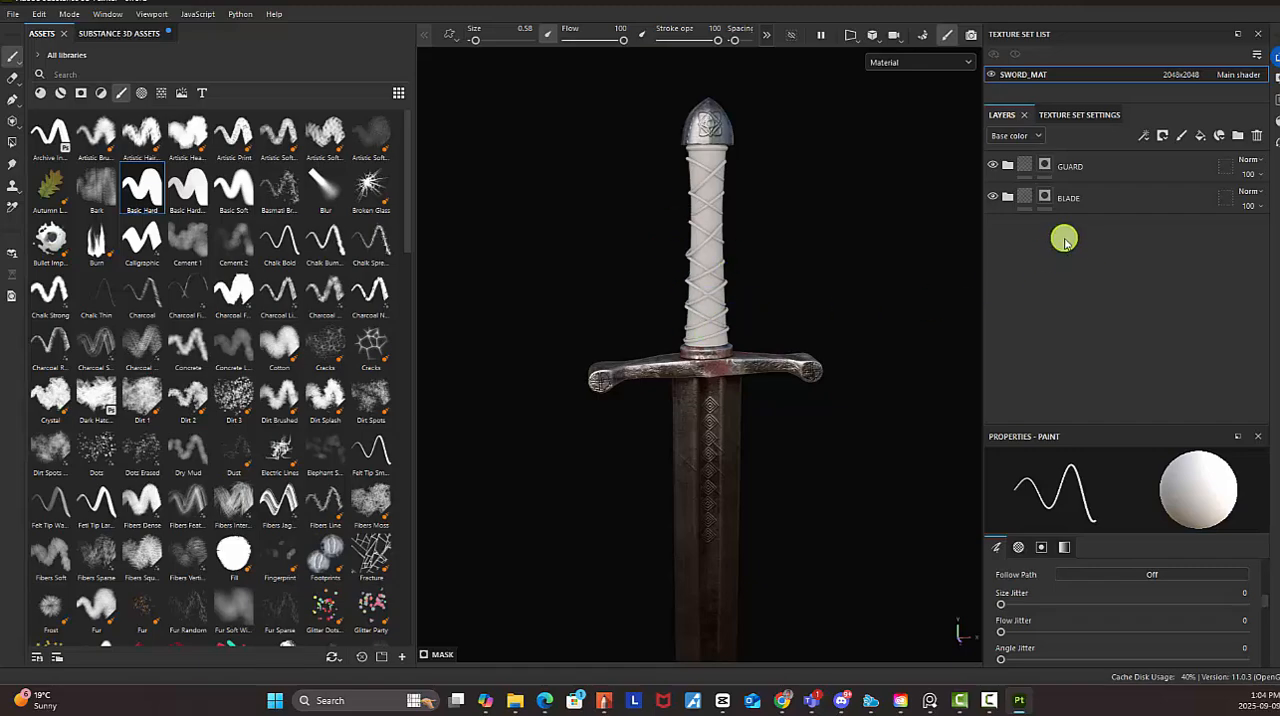
click(60, 92)
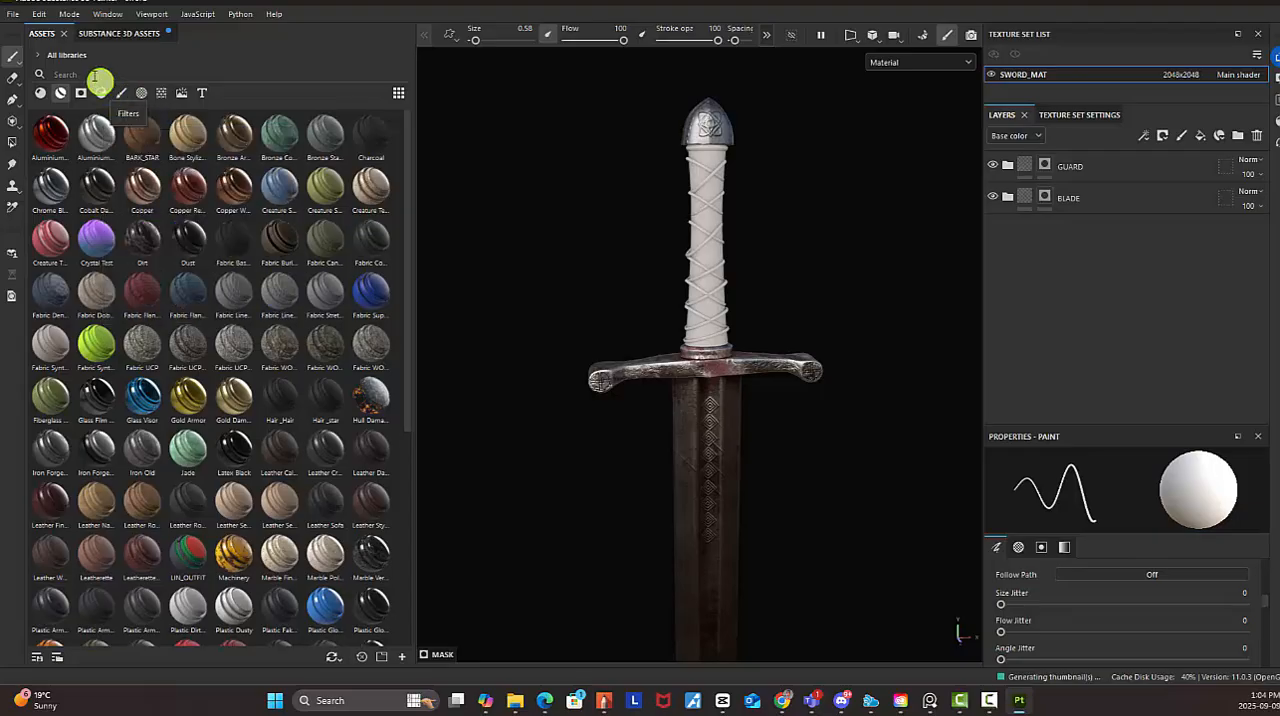
click(92, 73)
text(leather)
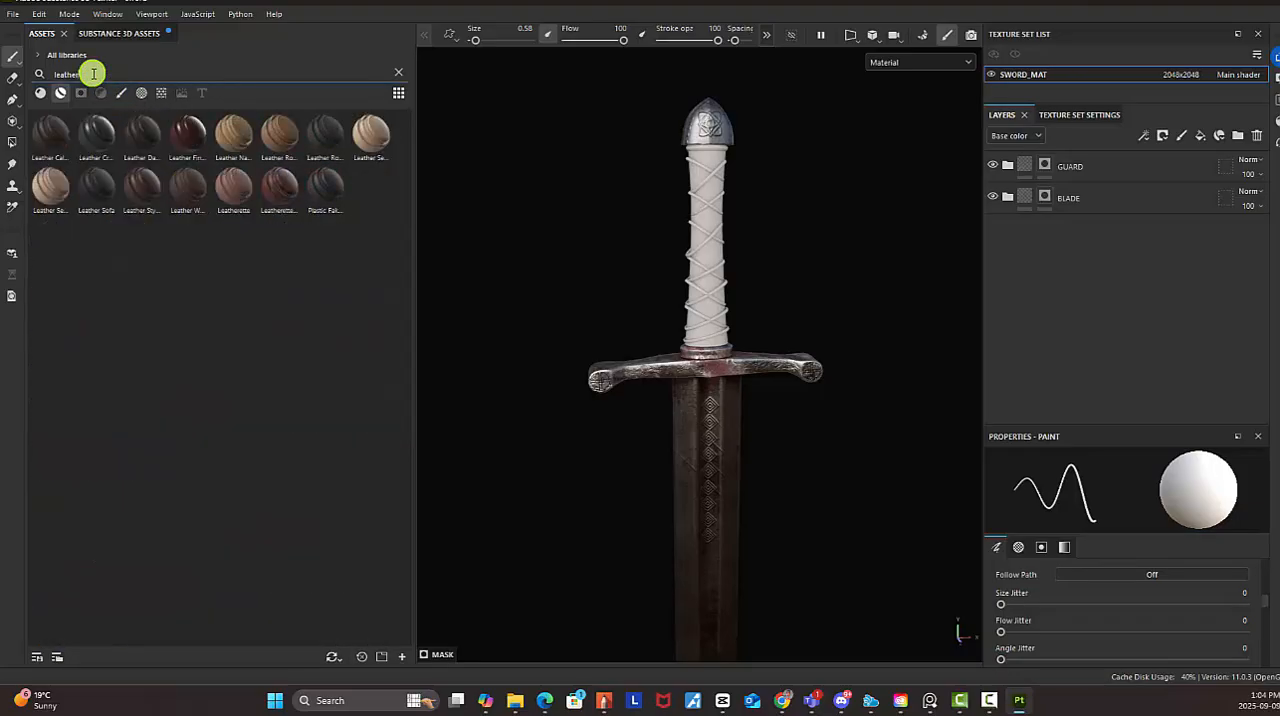
mouse_move(253, 136)
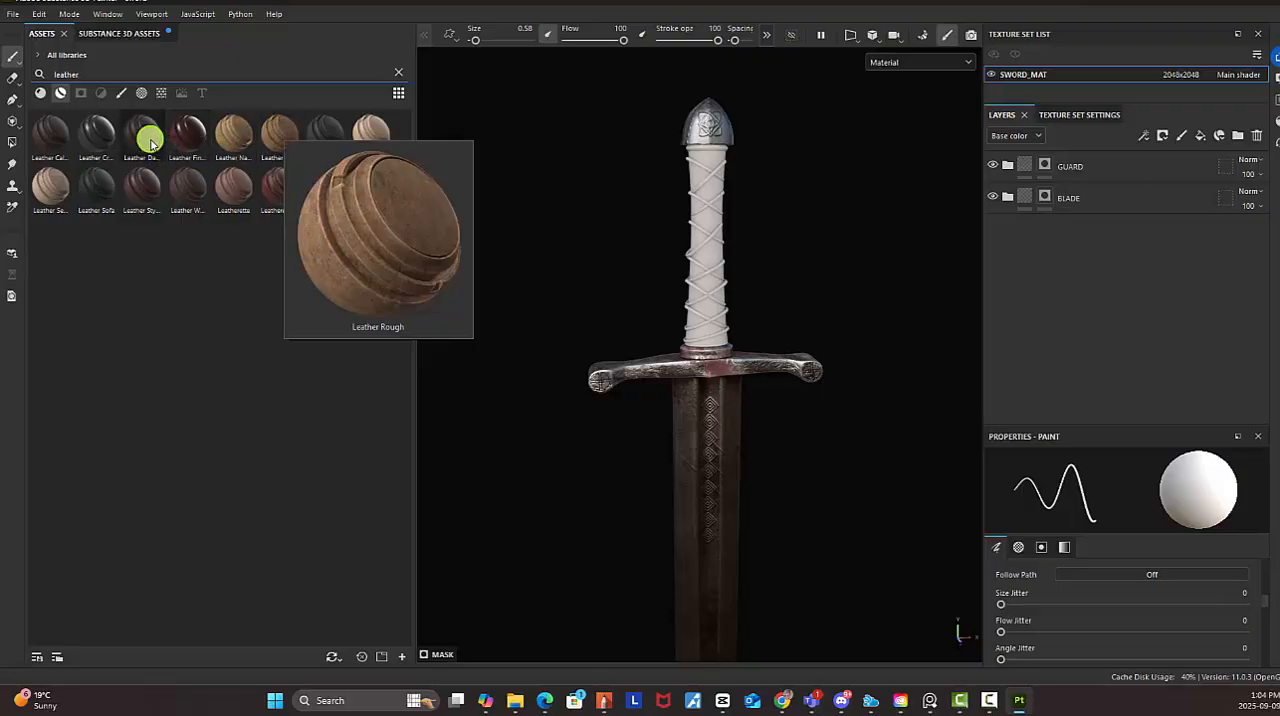
mouse_move(150, 143)
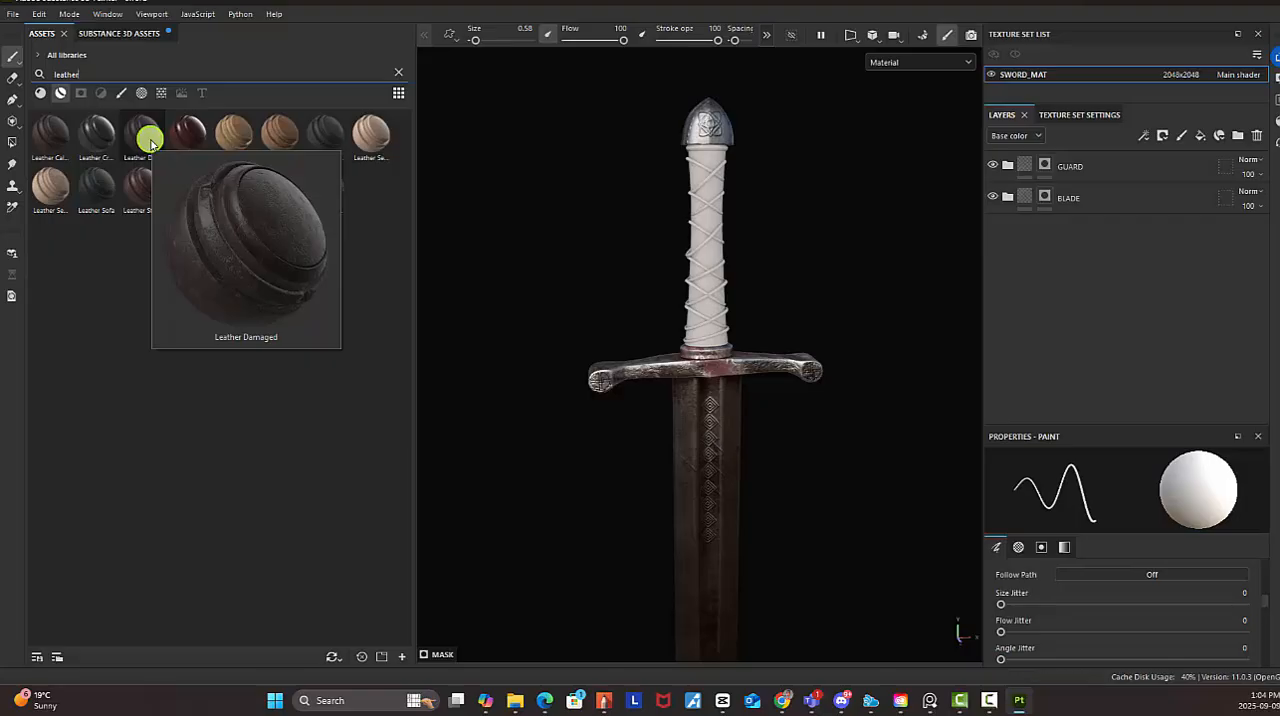
drag(147, 145, 1085, 272)
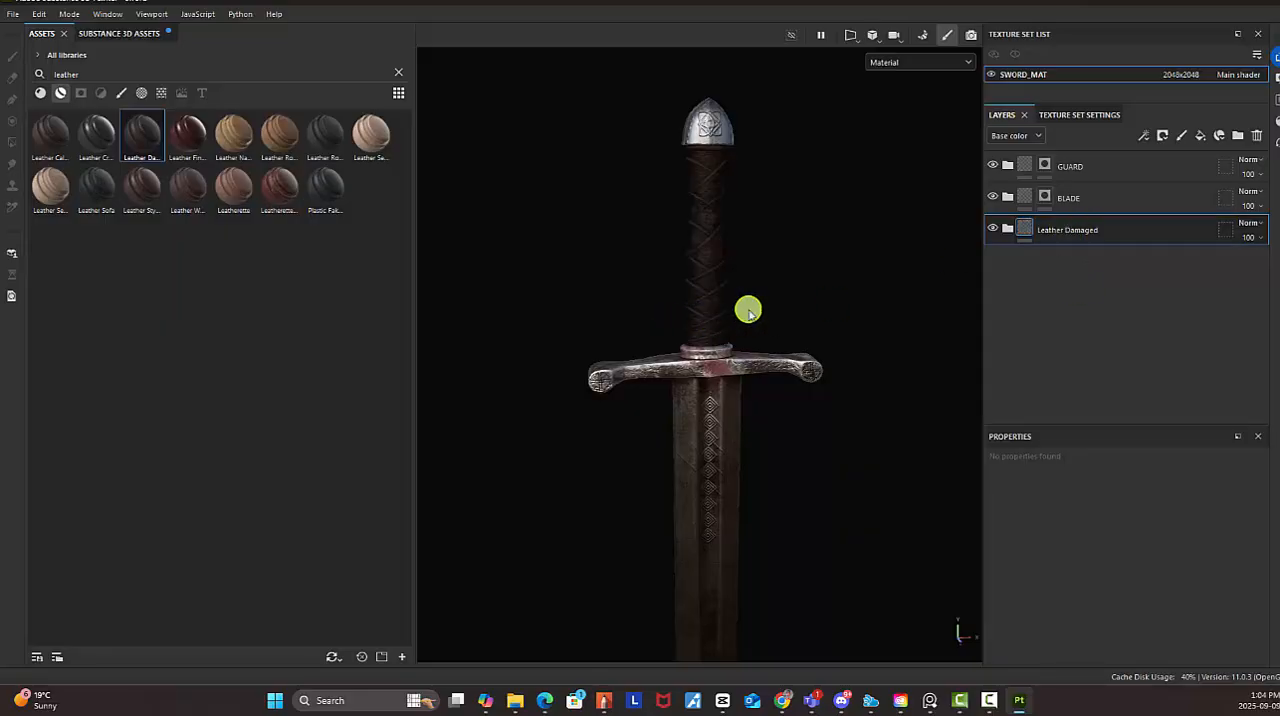
Rename the Leather Damaged folder as HANDLE
scroll(748, 311, down, 8)
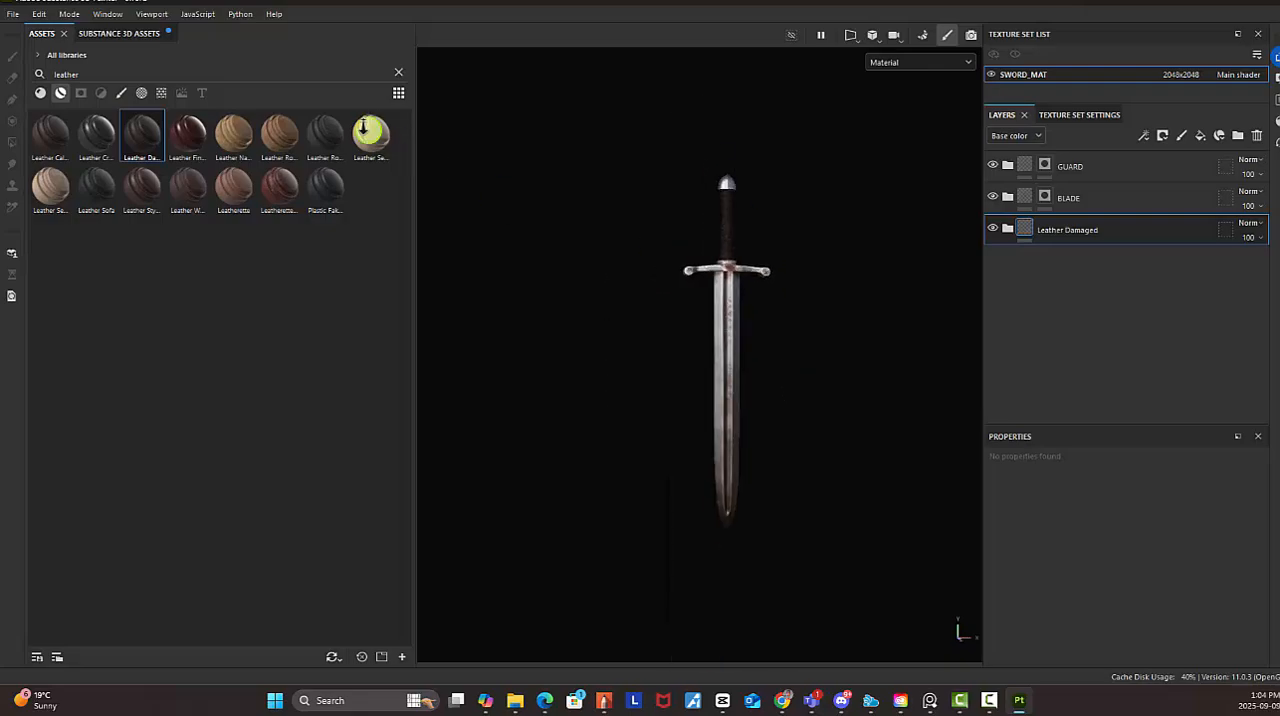
scroll(937, 397, up, 8)
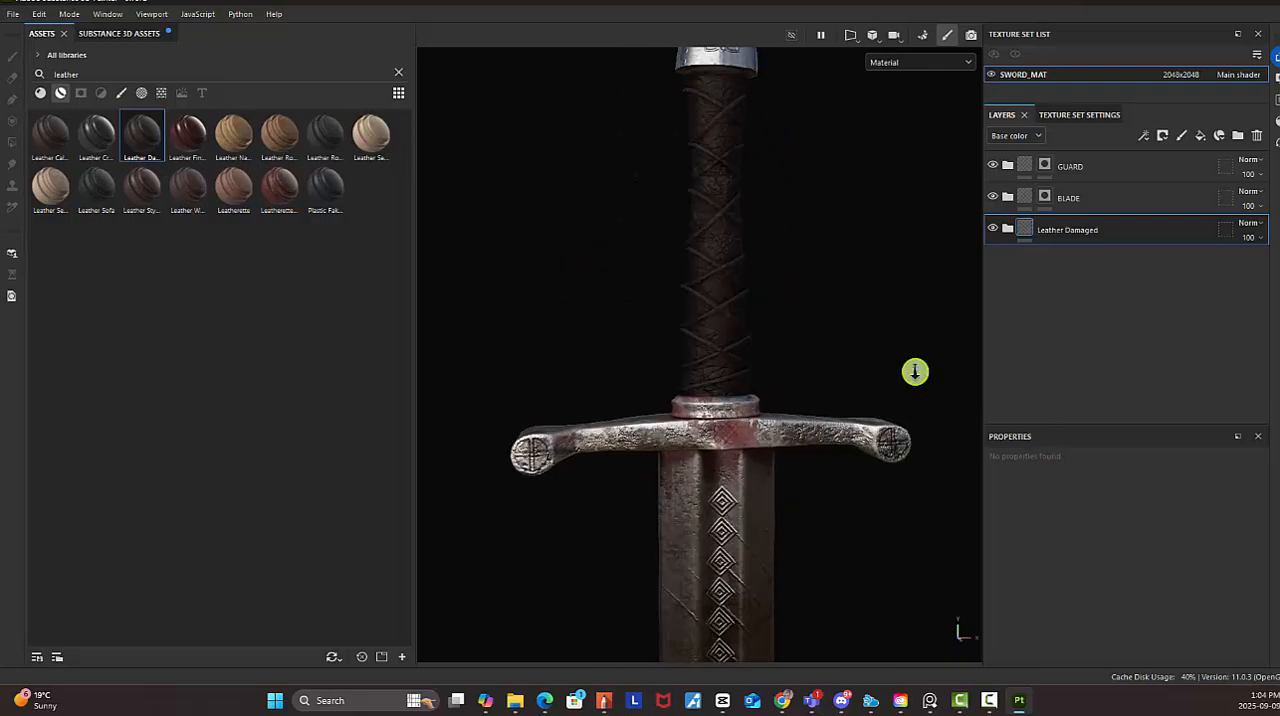
alt+drag(915, 372, 810, 313)
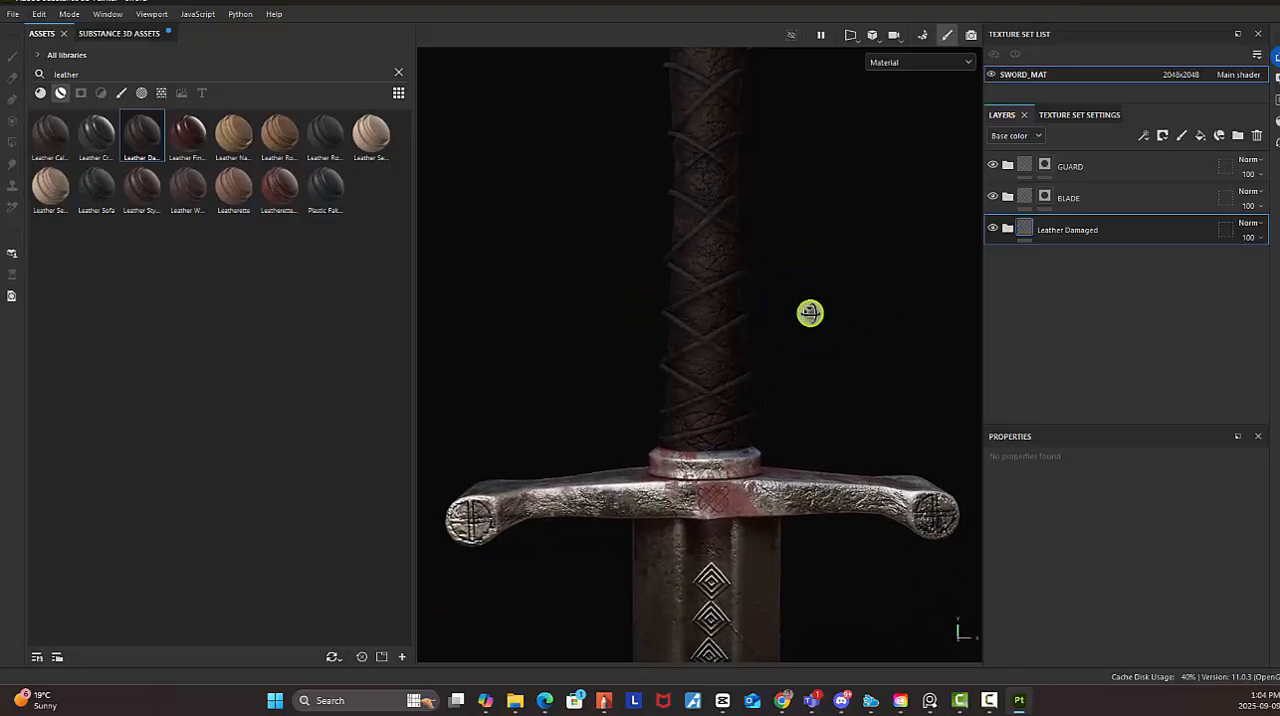
alt+right_drag(859, 317, 754, 311)
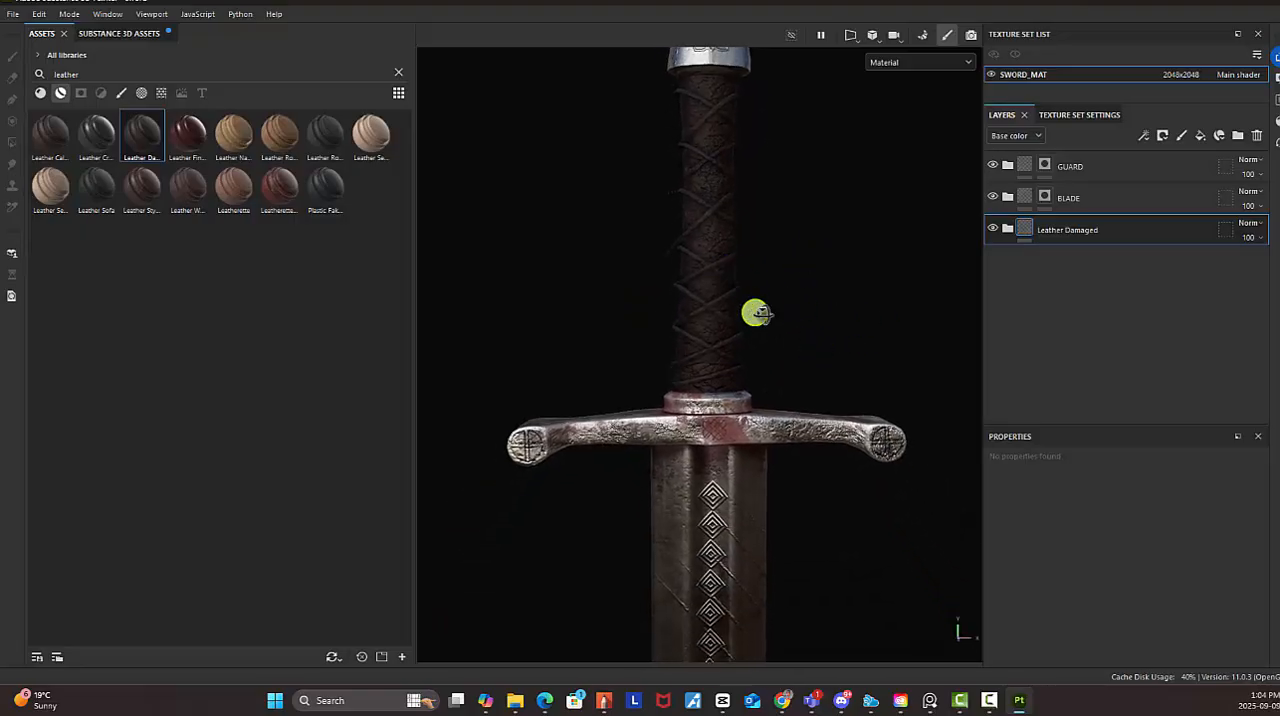
double_click(1075, 232)
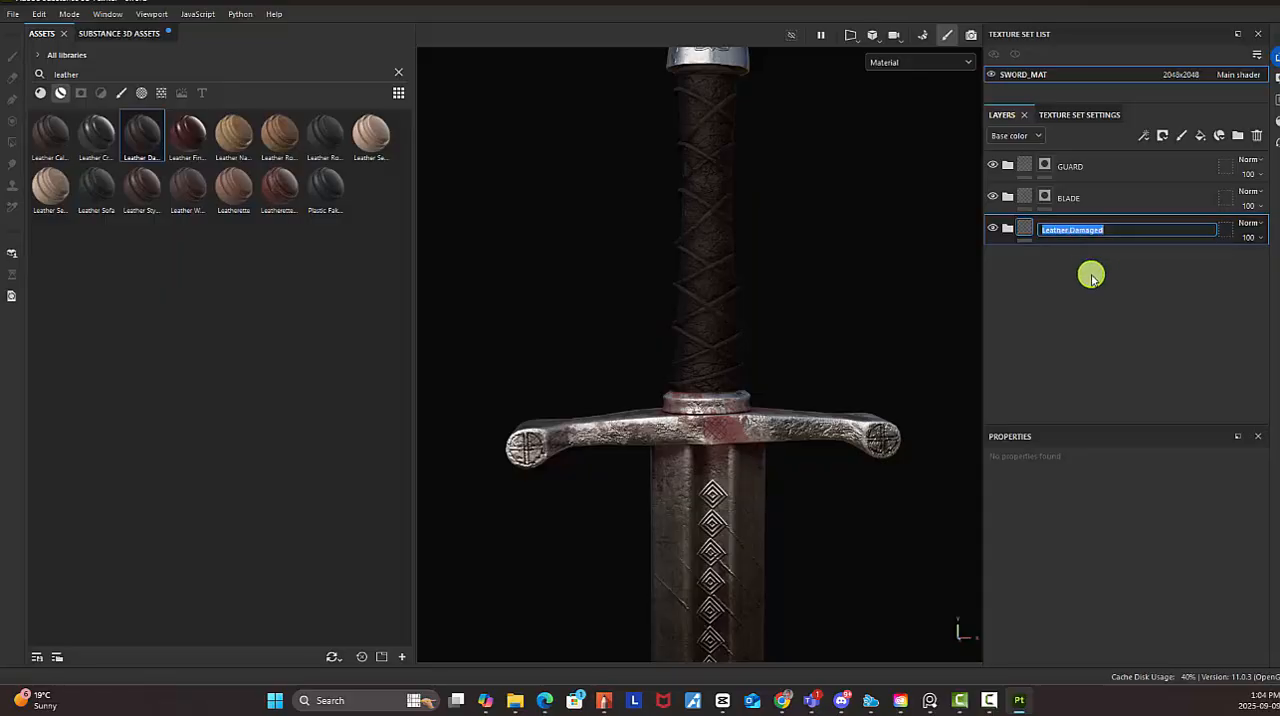
key(Return)
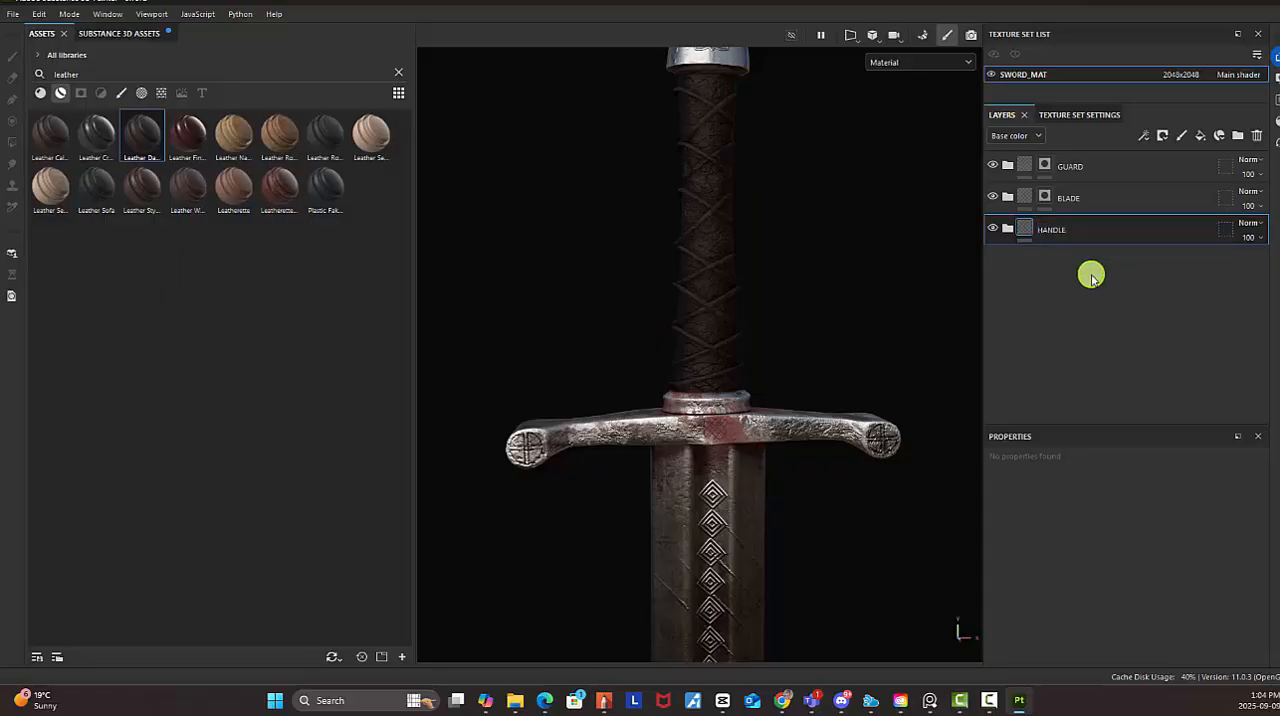
Add a mask to the HANDLE folder
right_click(1055, 233)
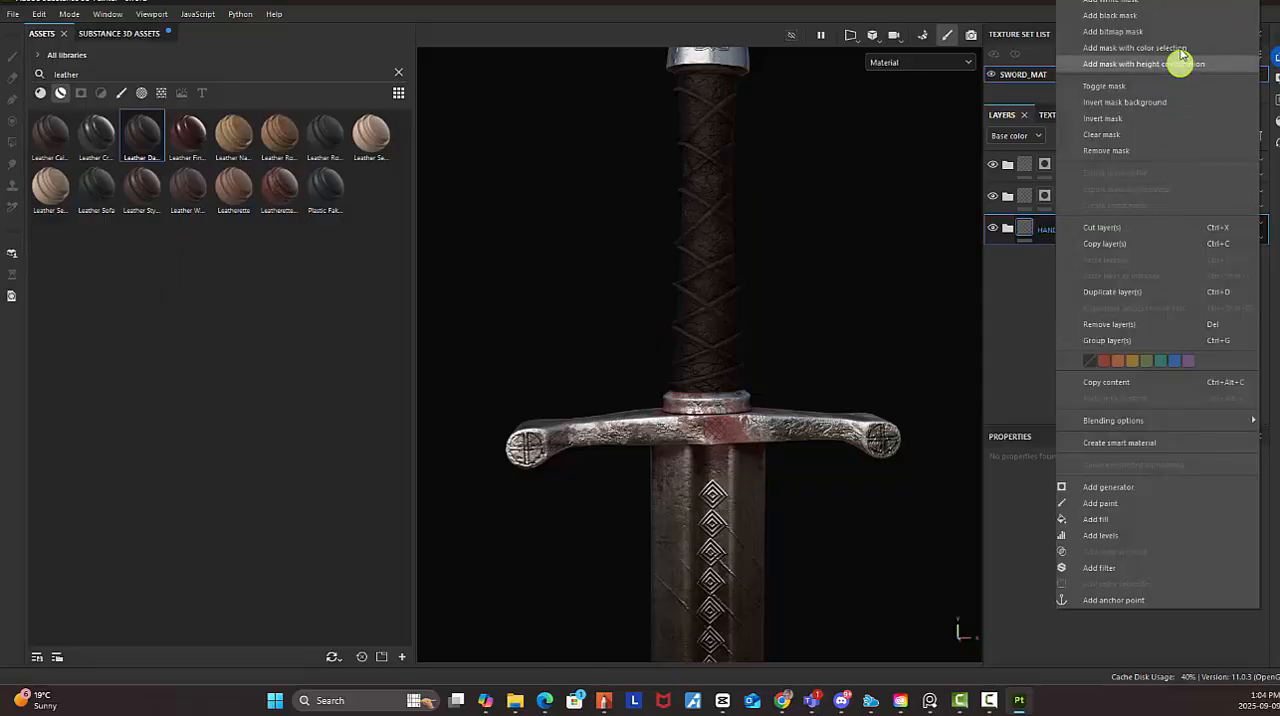
click(1165, 16)
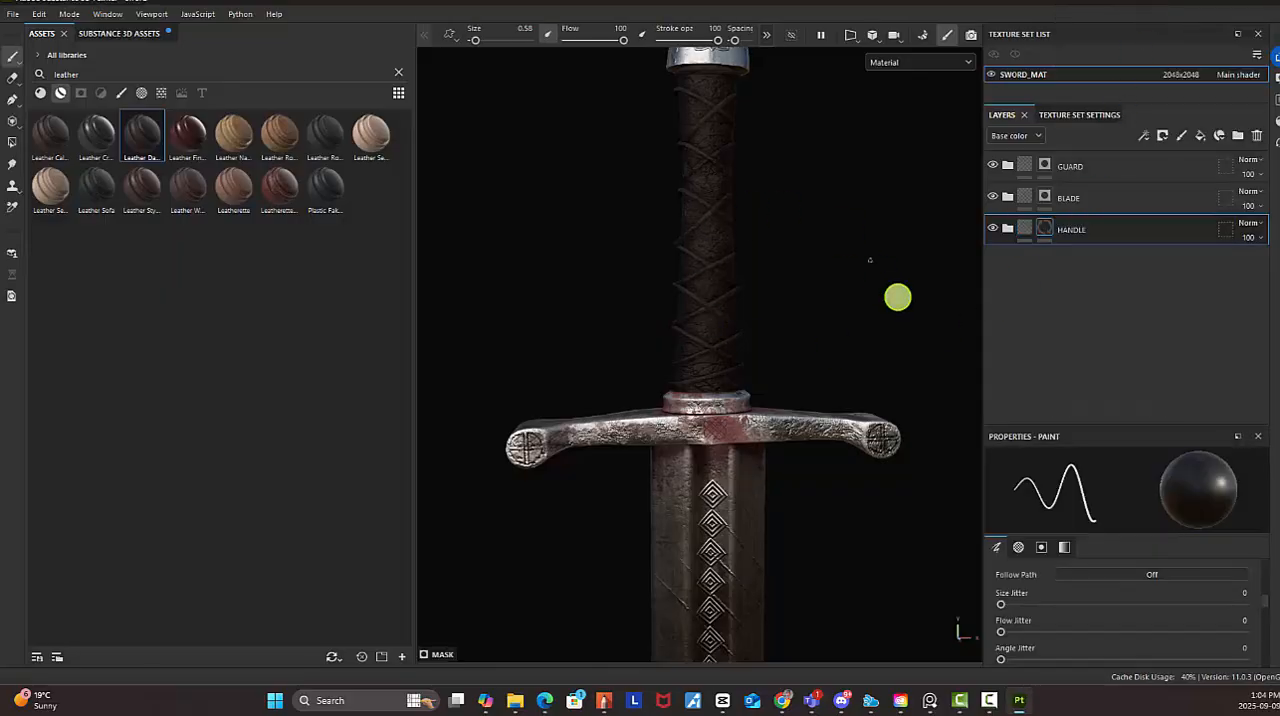
scroll(840, 290, down, 3)
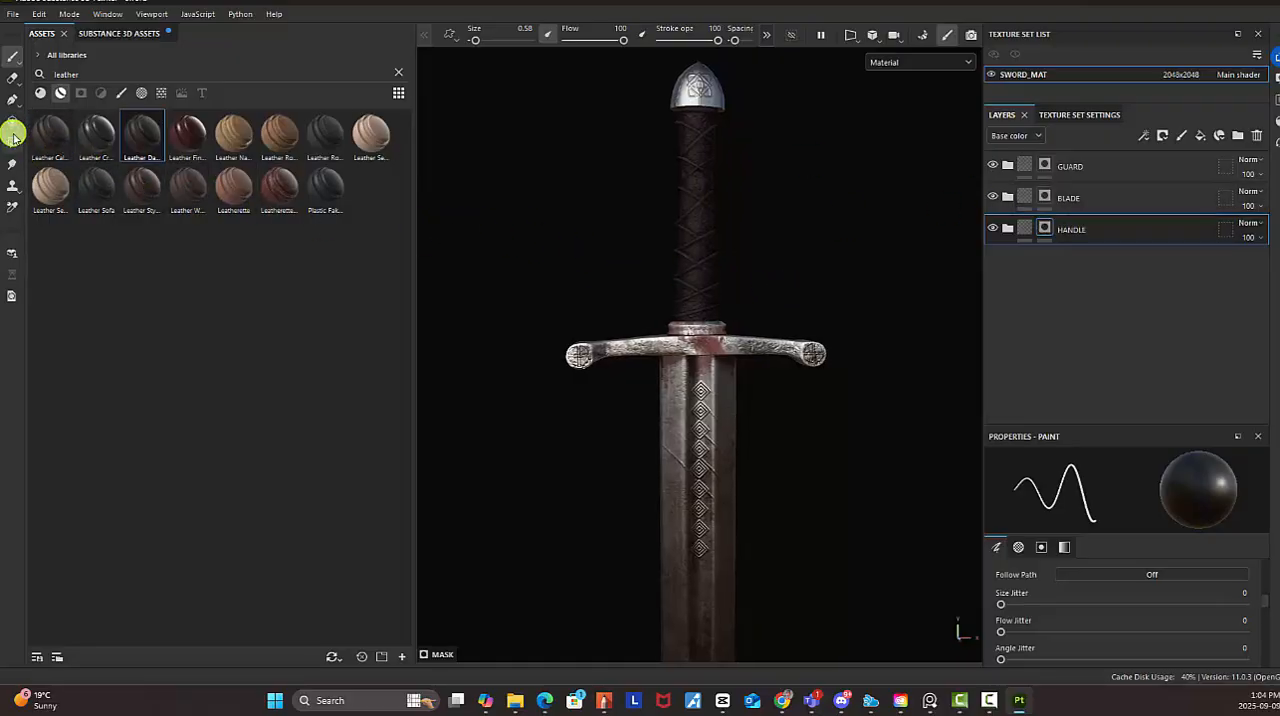
Activate the Polygon Fill tool and show the HANDLE folder's mask alone on the sword
click(12, 141)
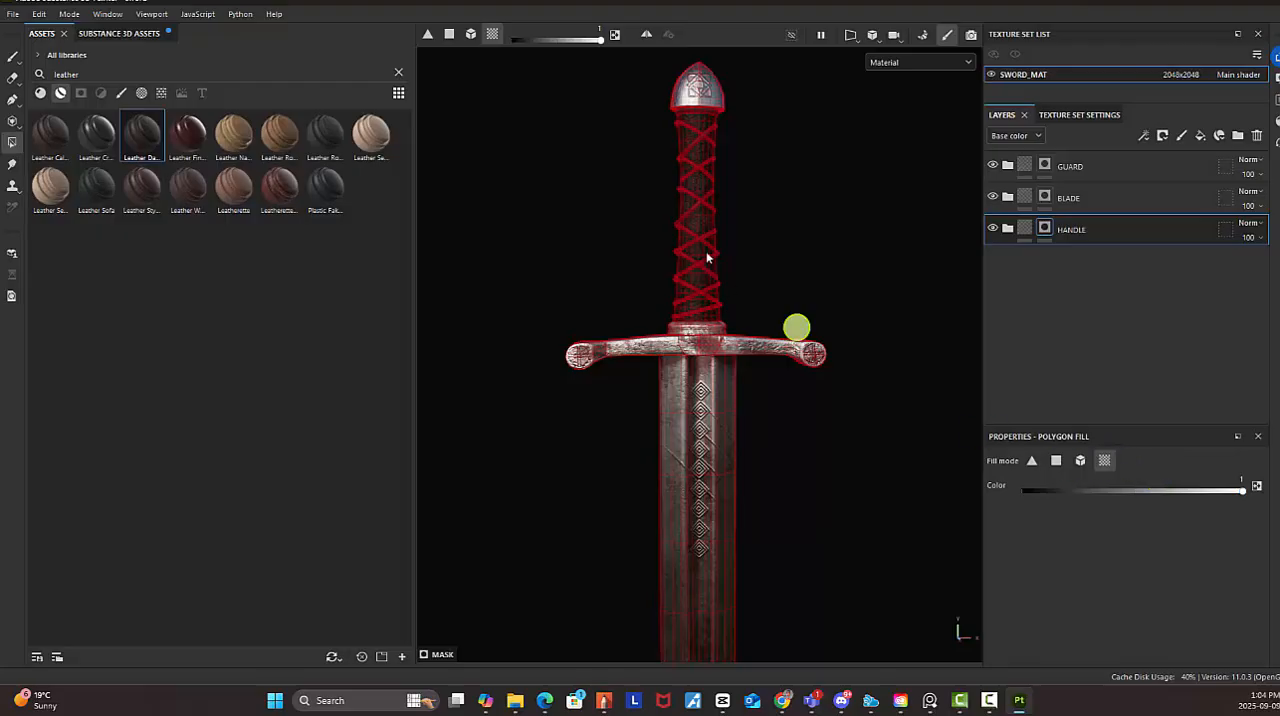
middle_drag(715, 140, 683, 234)
alt+right_drag(683, 234, 823, 247)
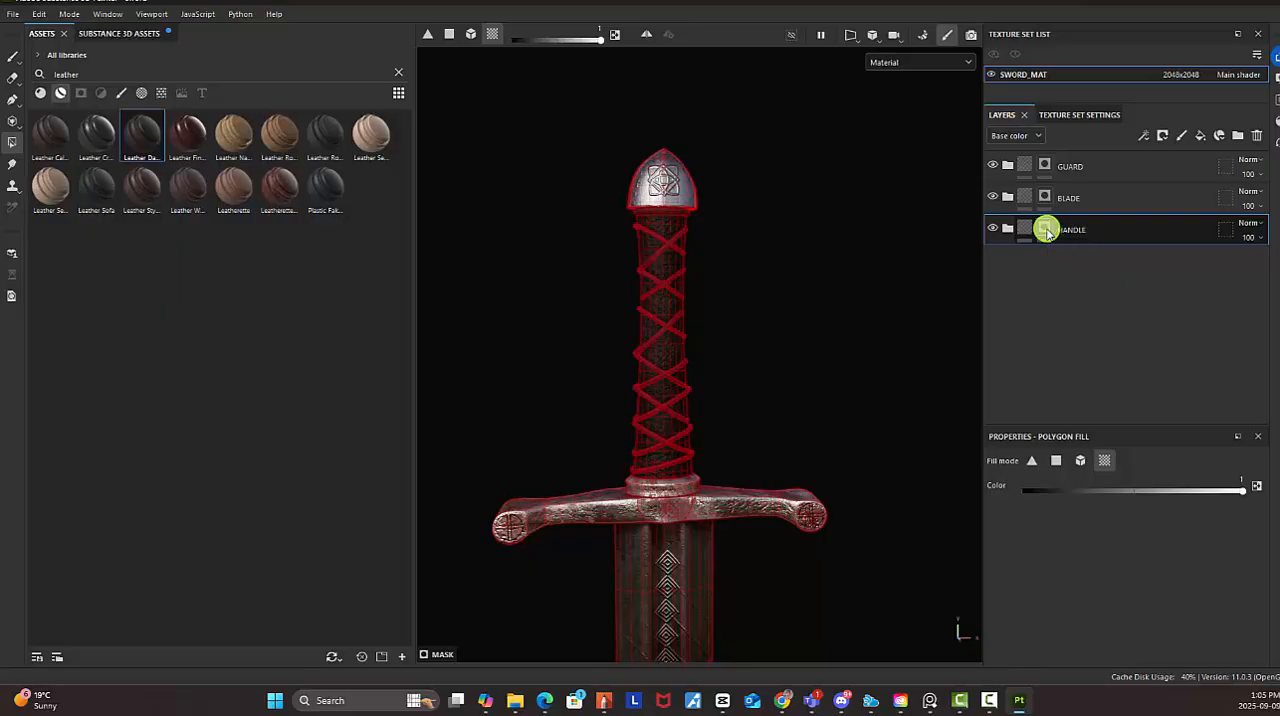
alt+click(1046, 230)
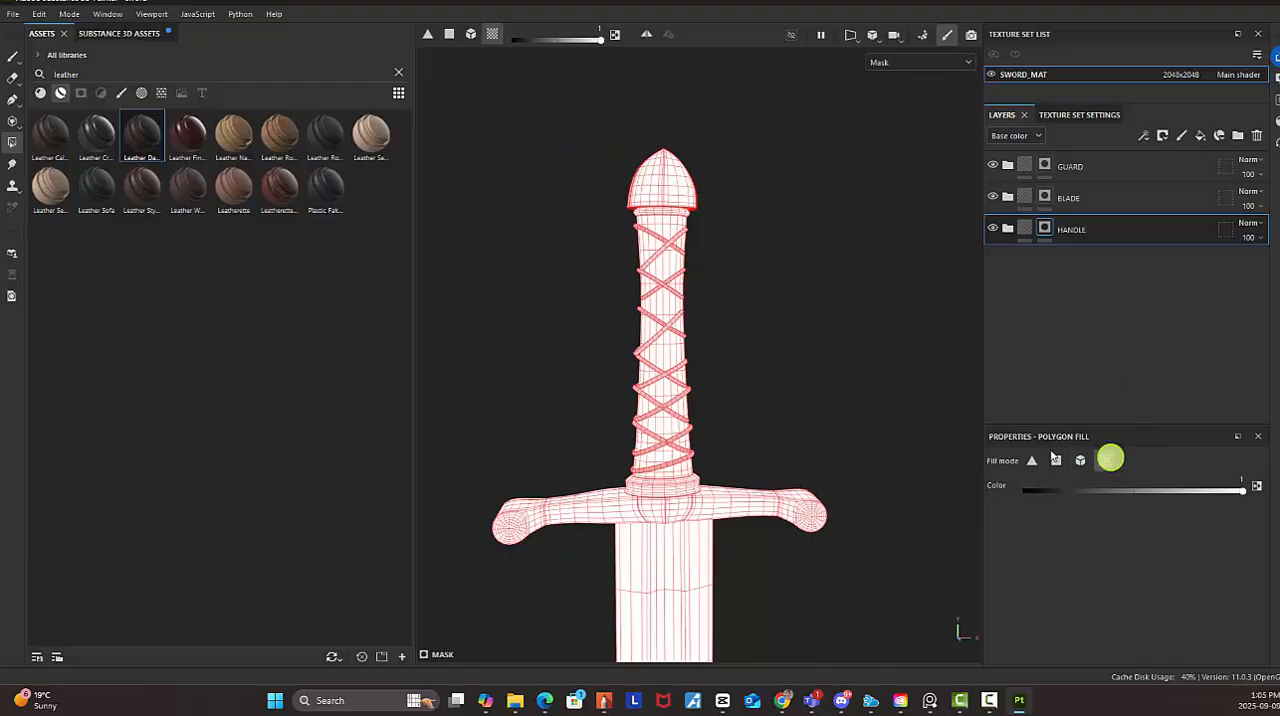
Exclude the pommel from the HANDLE mask by filling its UV chunks with black
drag(595, 122, 760, 197)
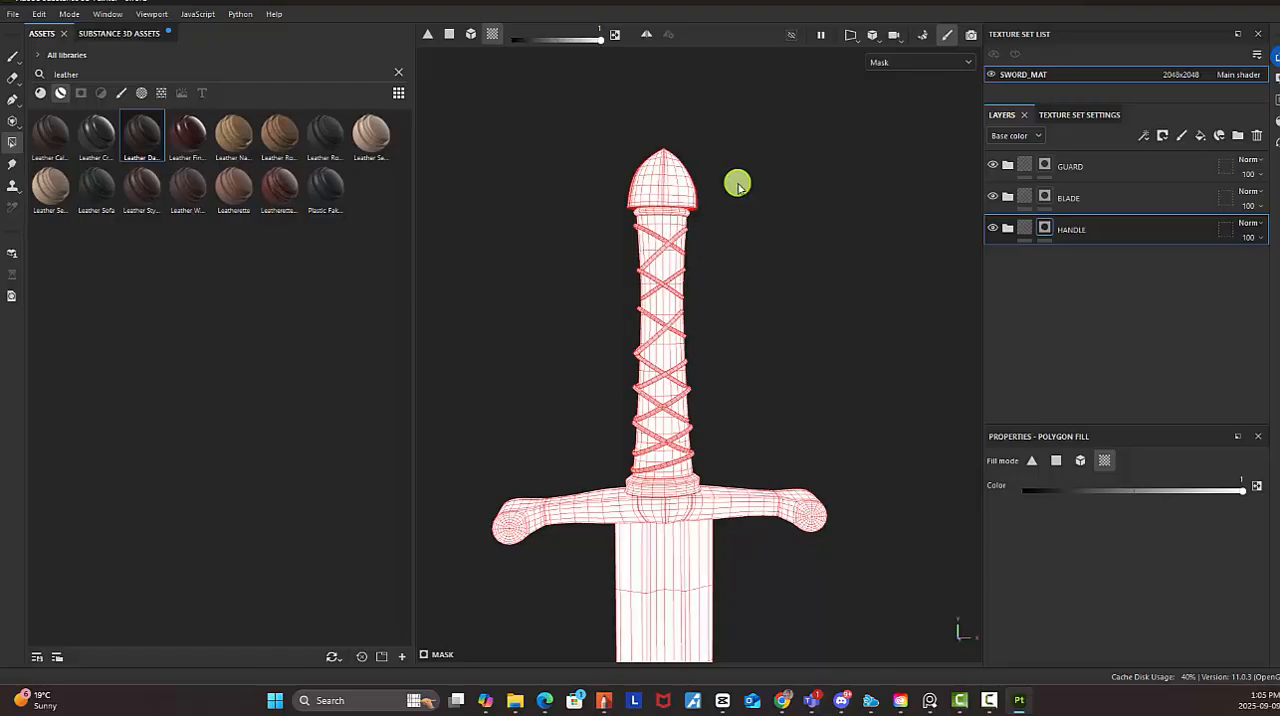
key(x)
drag(579, 128, 746, 197)
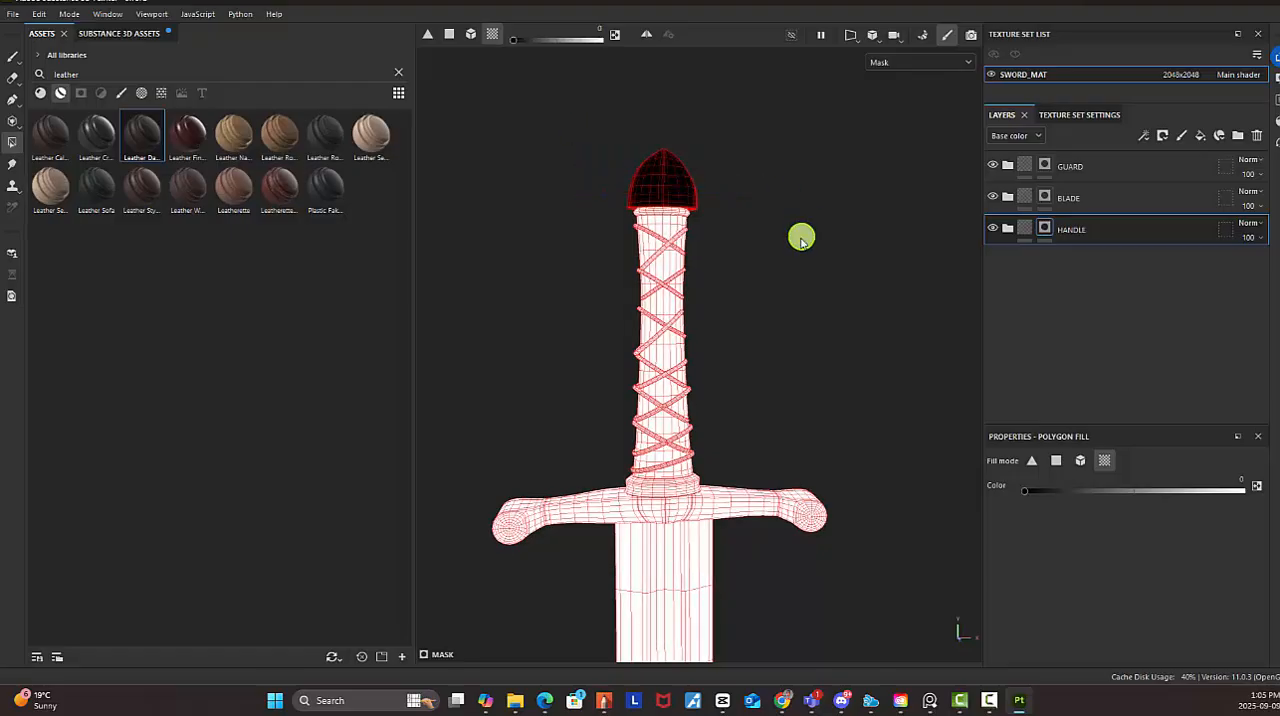
Exclude the whole crossguard from the HANDLE mask by filling it with black
alt+drag(840, 214, 785, 225)
alt+middle_drag(766, 319, 744, 128)
alt+drag(701, 226, 786, 223)
alt+middle_drag(731, 277, 723, 166)
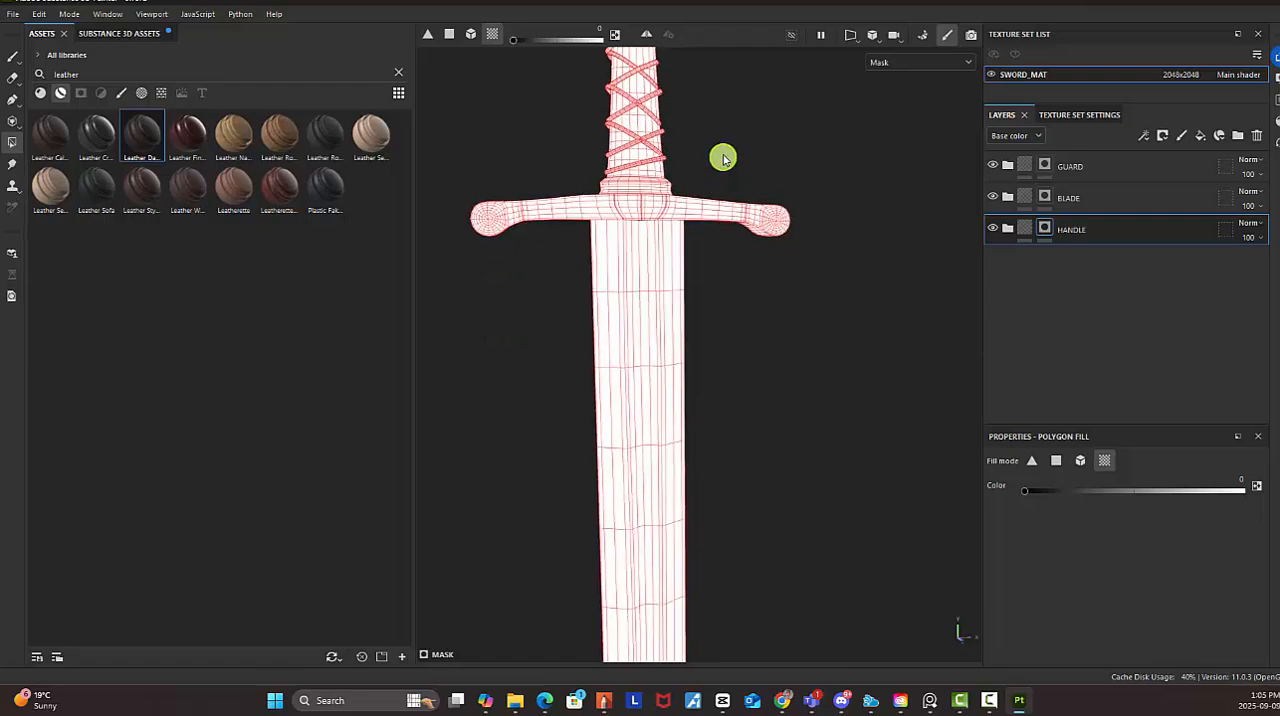
drag(723, 158, 838, 290)
Exclude the entire blade down to its tip from the HANDLE mask by filling it with black
alt+drag(851, 500, 818, 418)
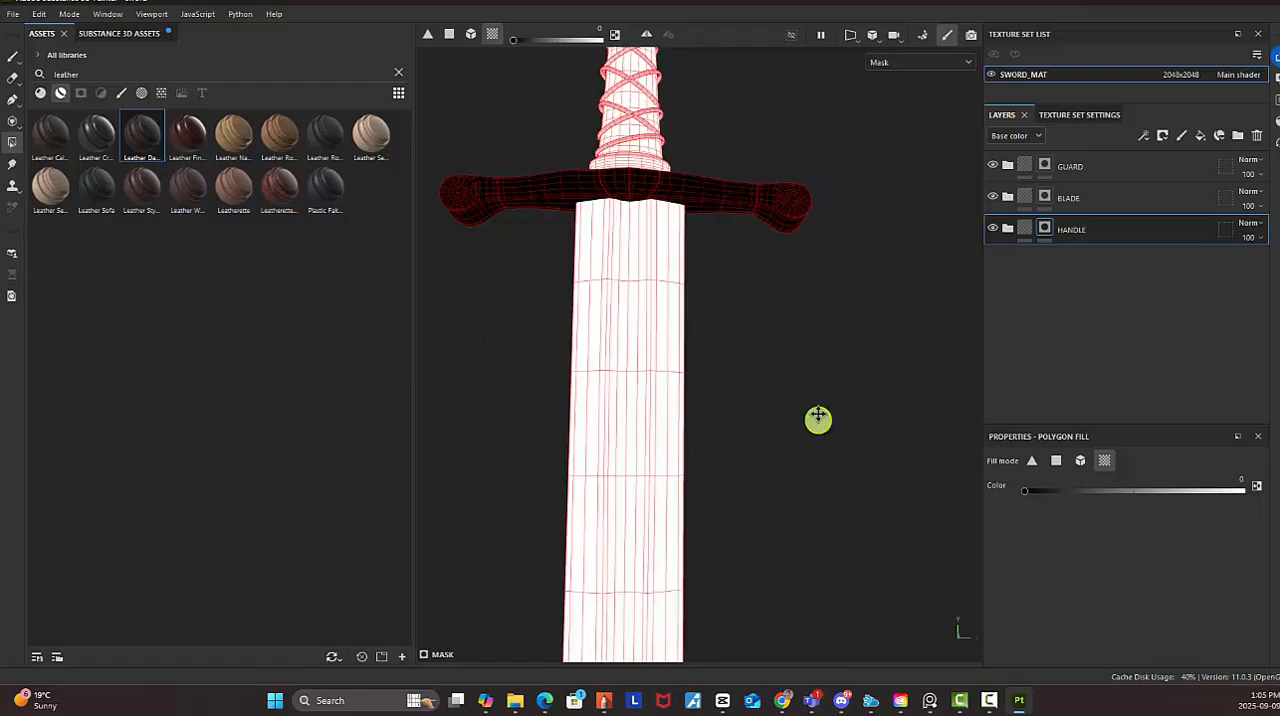
alt+middle_drag(818, 415, 822, 200)
alt+right_drag(815, 190, 440, 174)
mouse_move(611, 350)
alt+middle_down()
mouse_move(608, 226)
mouse_move(611, 367)
alt+middle_up()
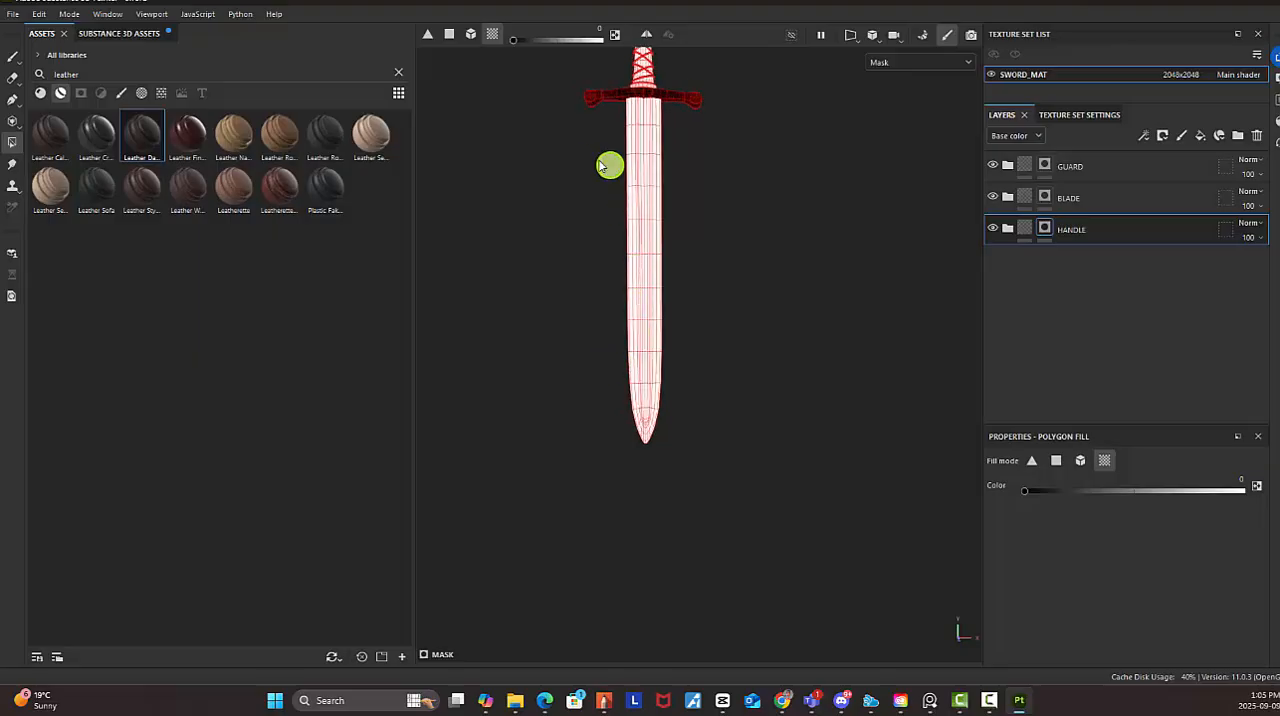
drag(603, 165, 823, 491)
alt+middle_drag(720, 177, 634, 428)
Set the fill mode to quads and black out the front faces of the collar between grip and guard in the HANDLE mask
alt+right_drag(634, 428, 880, 290)
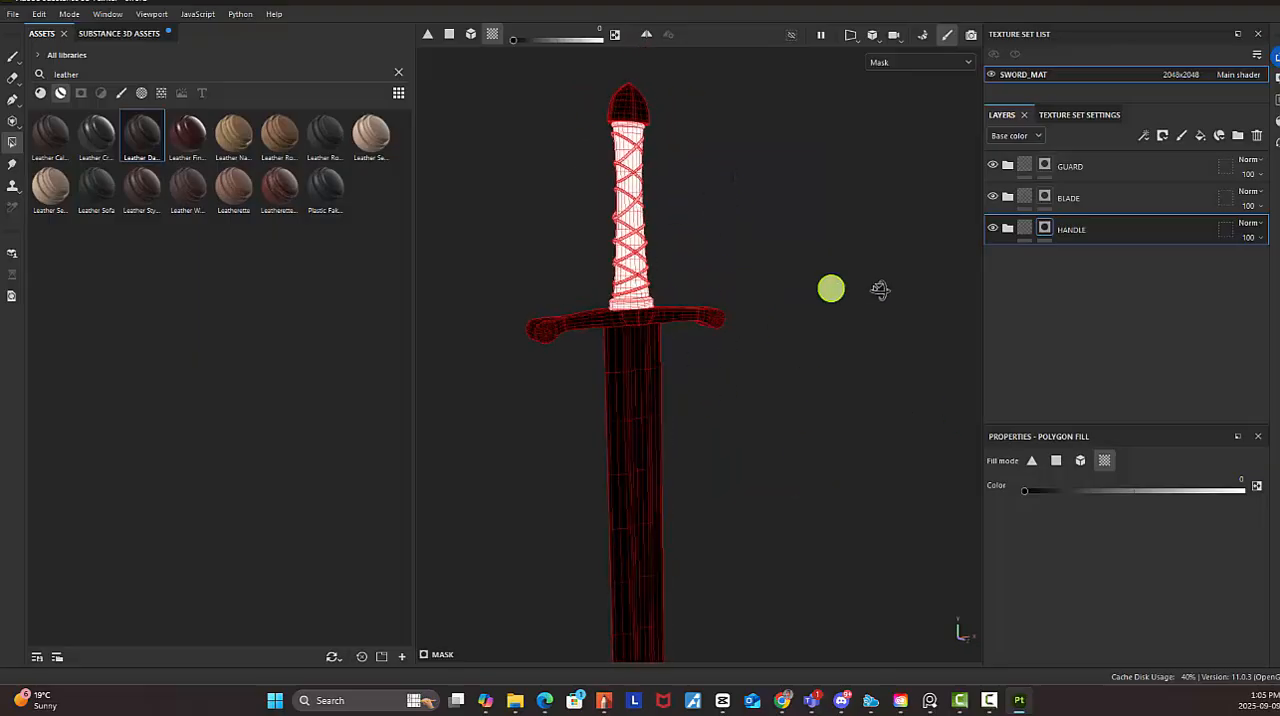
alt+drag(880, 290, 965, 322)
alt+right_drag(965, 322, 1045, 343)
alt+drag(700, 275, 962, 261)
alt+right_drag(745, 347, 809, 383)
alt+drag(809, 383, 722, 373)
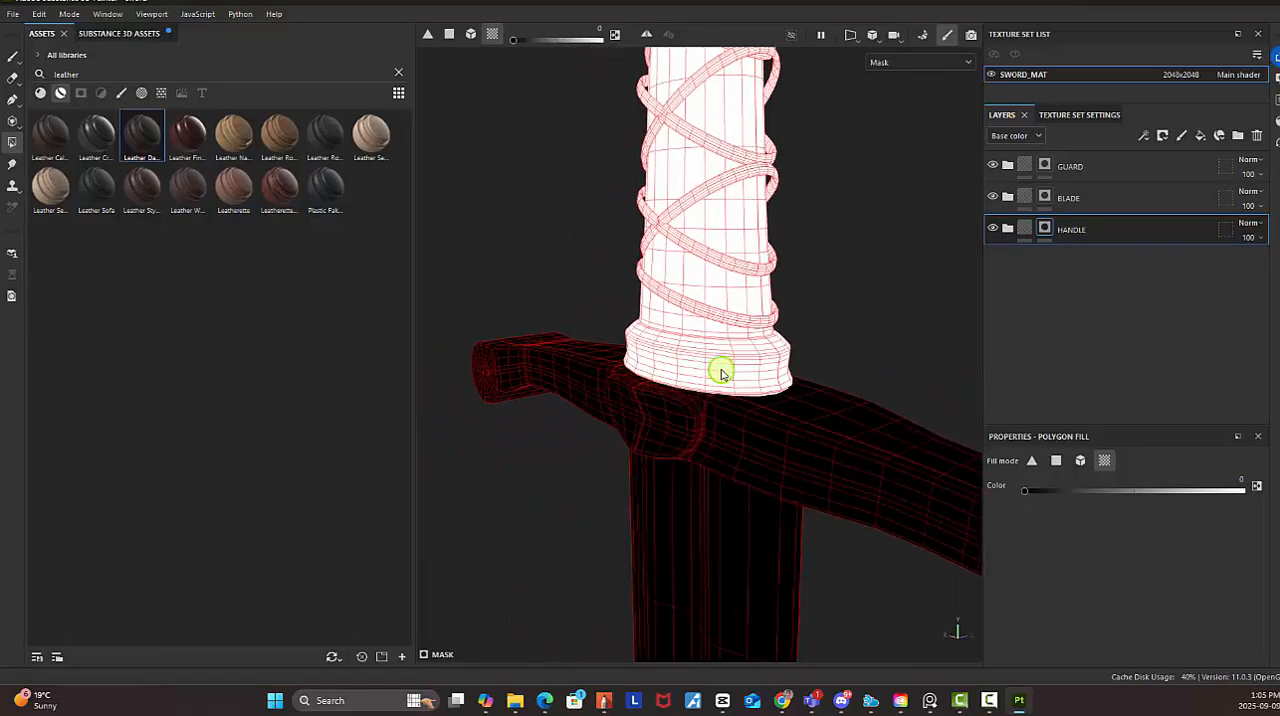
click(1055, 462)
scroll(728, 343, up, 3)
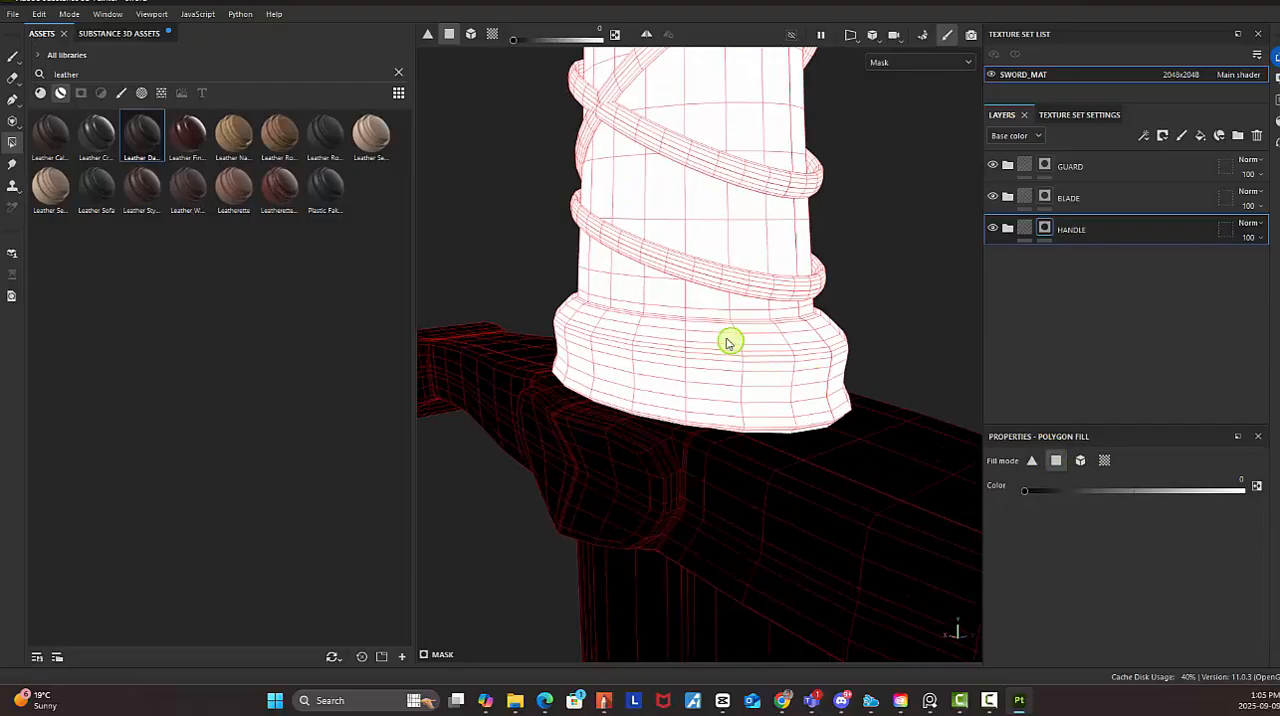
drag(712, 343, 727, 433)
drag(733, 328, 838, 437)
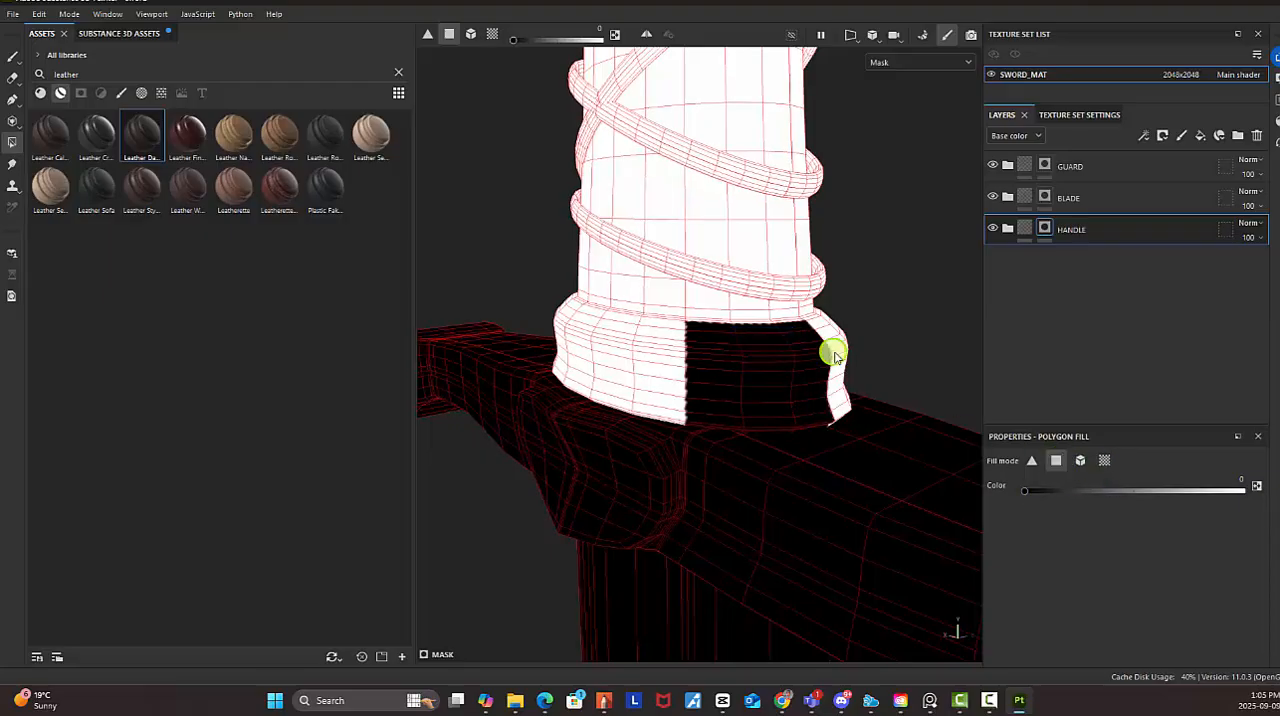
Black out the remaining collar faces around the grip's base and check the HANDLE mask along the whole sword
alt+drag(860, 384, 775, 465)
alt+drag(775, 465, 750, 376)
alt+drag(750, 376, 900, 288)
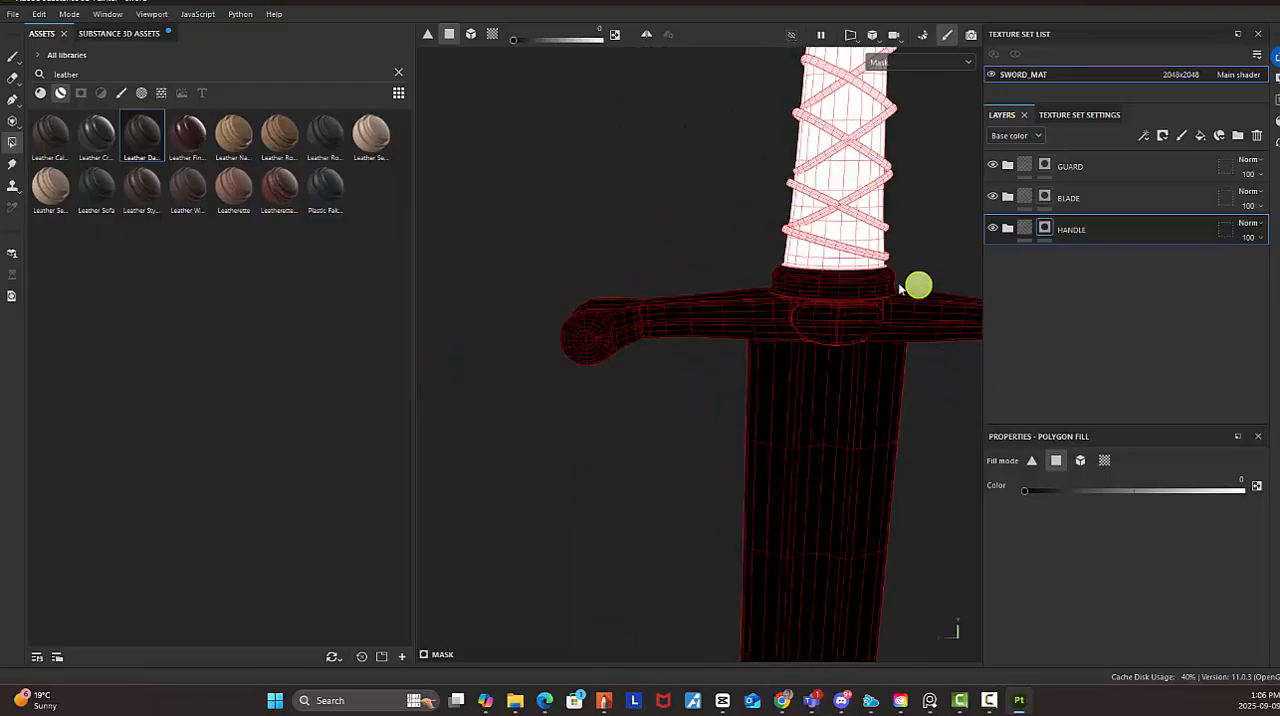
alt+right_drag(899, 289, 585, 210)
alt+middle_drag(922, 275, 777, 297)
alt+right_drag(840, 320, 717, 260)
alt+middle_drag(700, 256, 660, 264)
alt+drag(660, 264, 688, 263)
alt+middle_drag(815, 266, 799, 213)
alt+right_drag(866, 266, 729, 231)
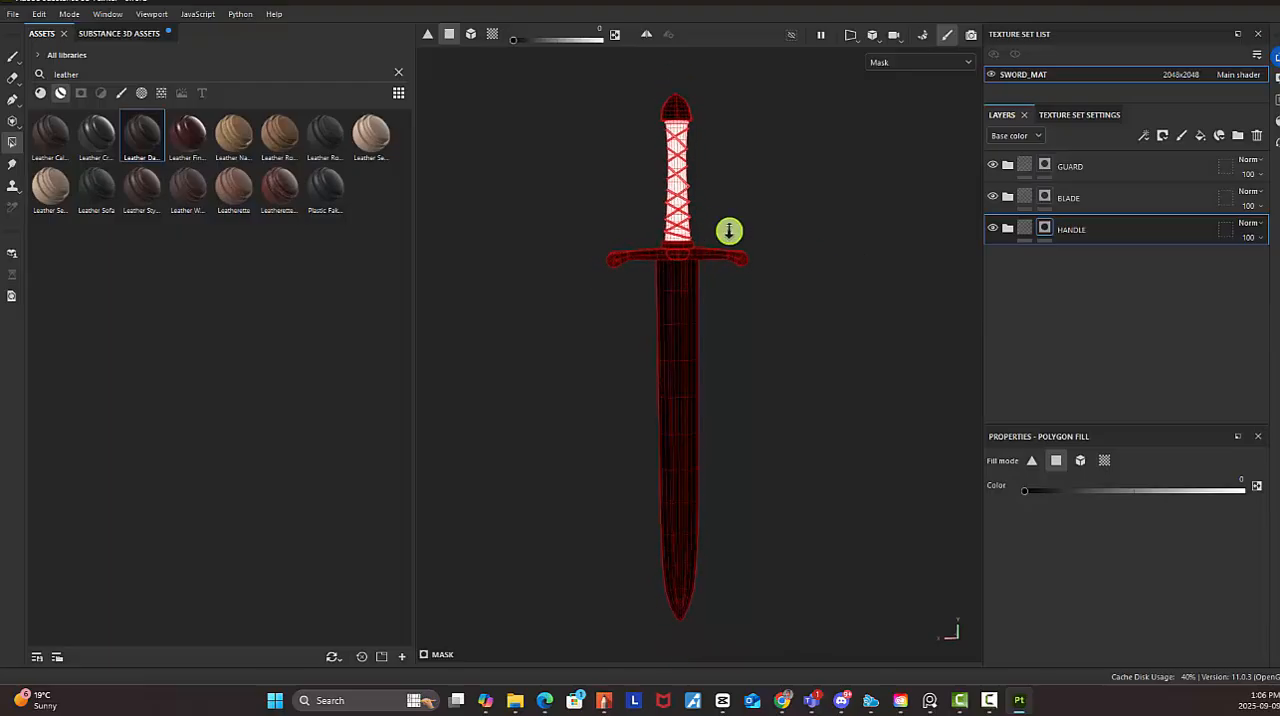
Show the full material on the sword, activate the Paint tool to clear the wireframe, and inspect the hilt
key(m)
alt+drag(729, 280, 903, 288)
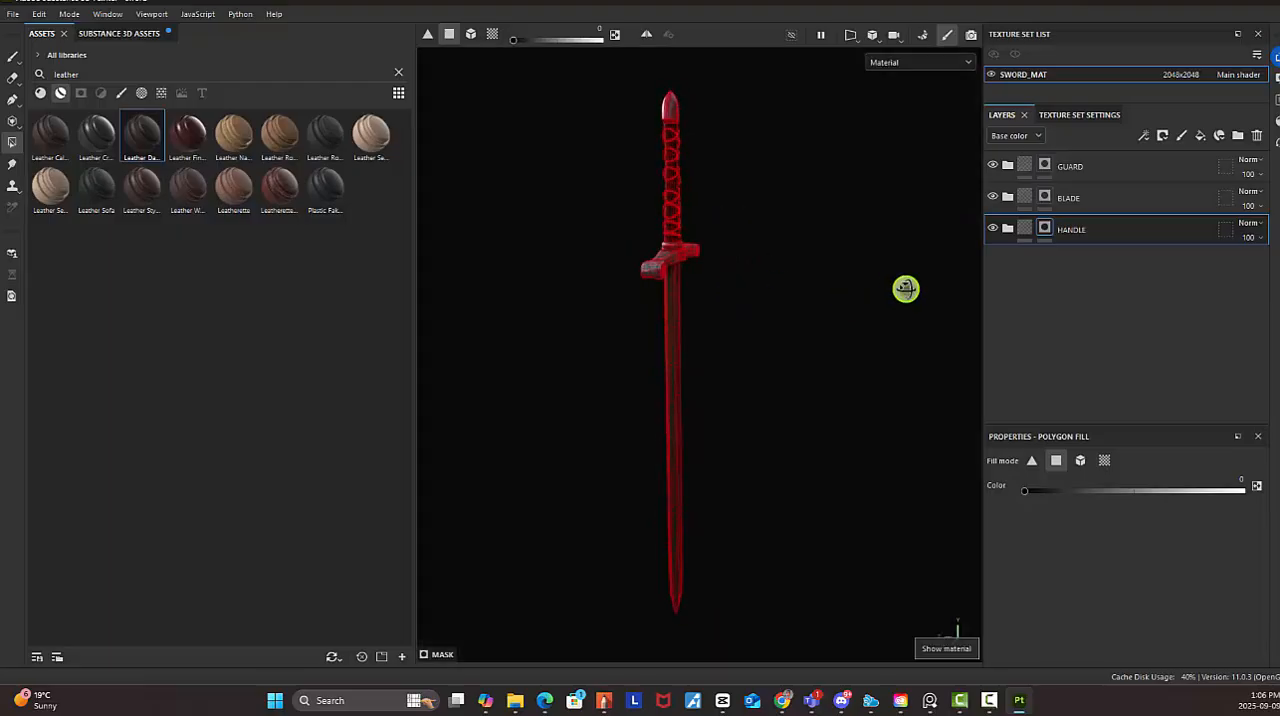
click(15, 60)
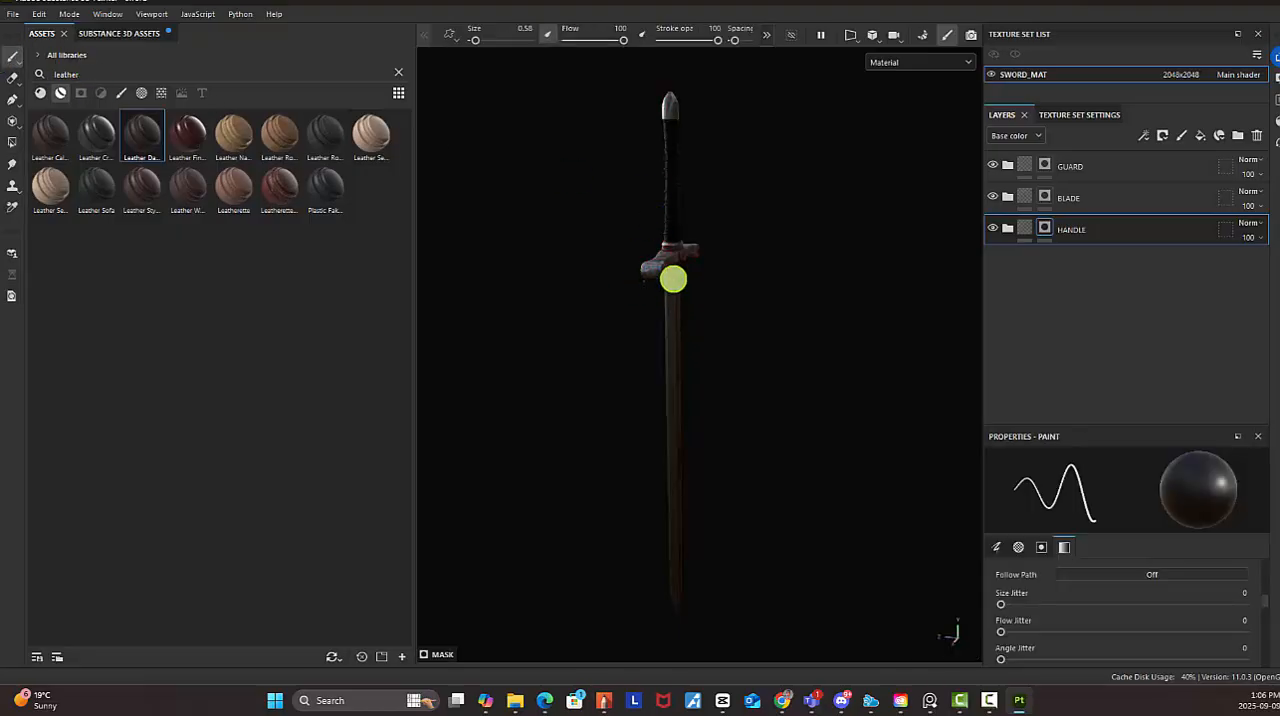
alt+drag(673, 281, 888, 255)
alt+right_drag(888, 255, 968, 362)
alt+middle_drag(727, 207, 750, 333)
alt+right_drag(790, 340, 974, 456)
alt+middle_drag(717, 322, 692, 409)
alt+drag(692, 409, 780, 371)
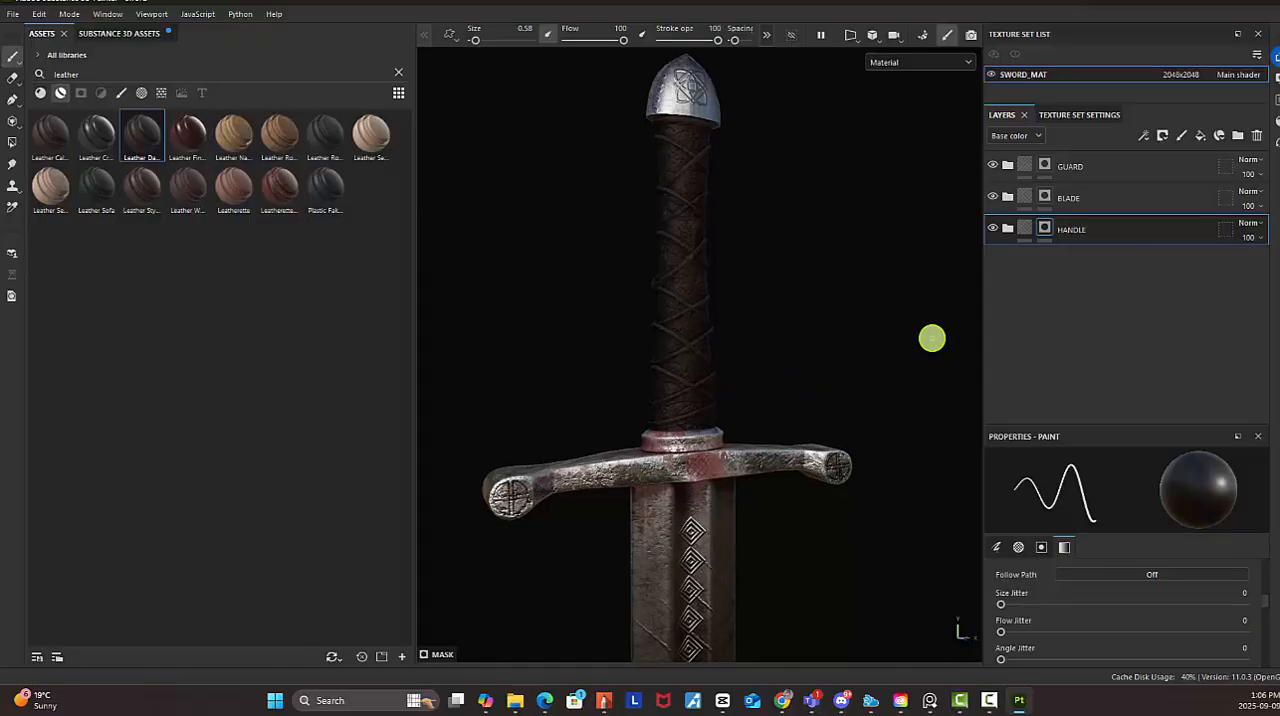
Expand the HANDLE folder and hide its Damages, Dirt and Leather Pattern layers
click(1008, 230)
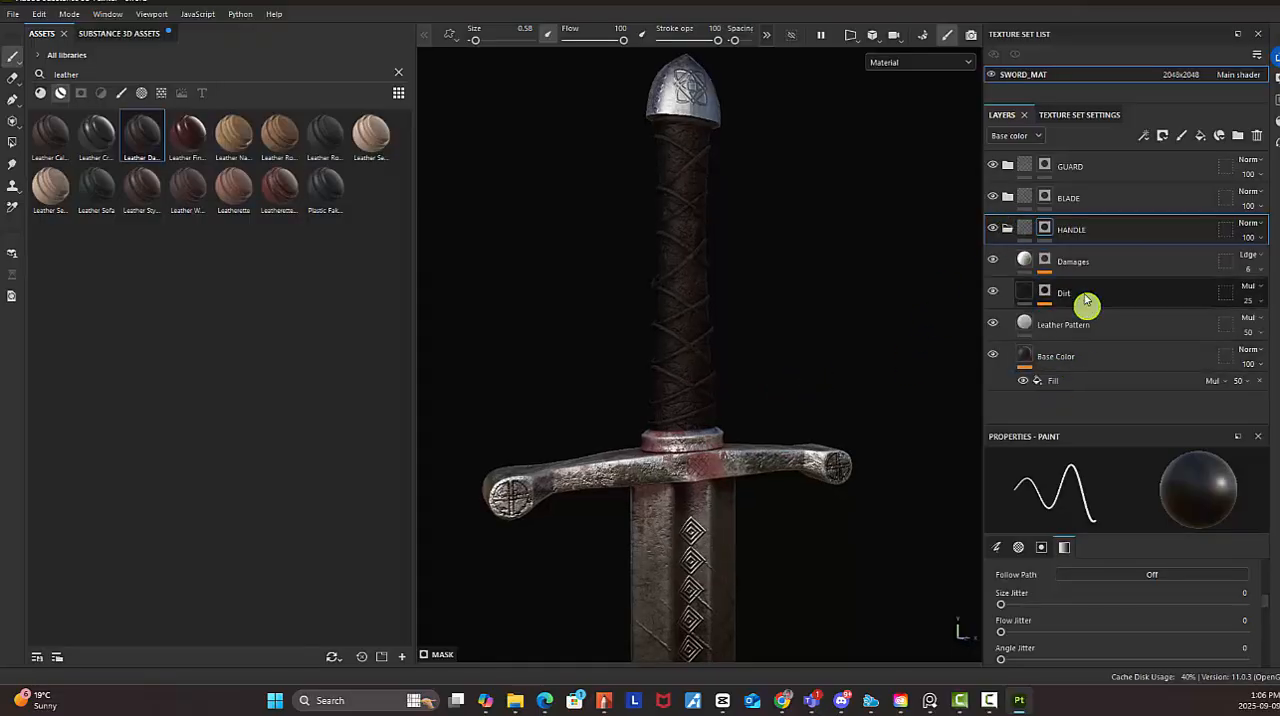
click(999, 261)
click(998, 262)
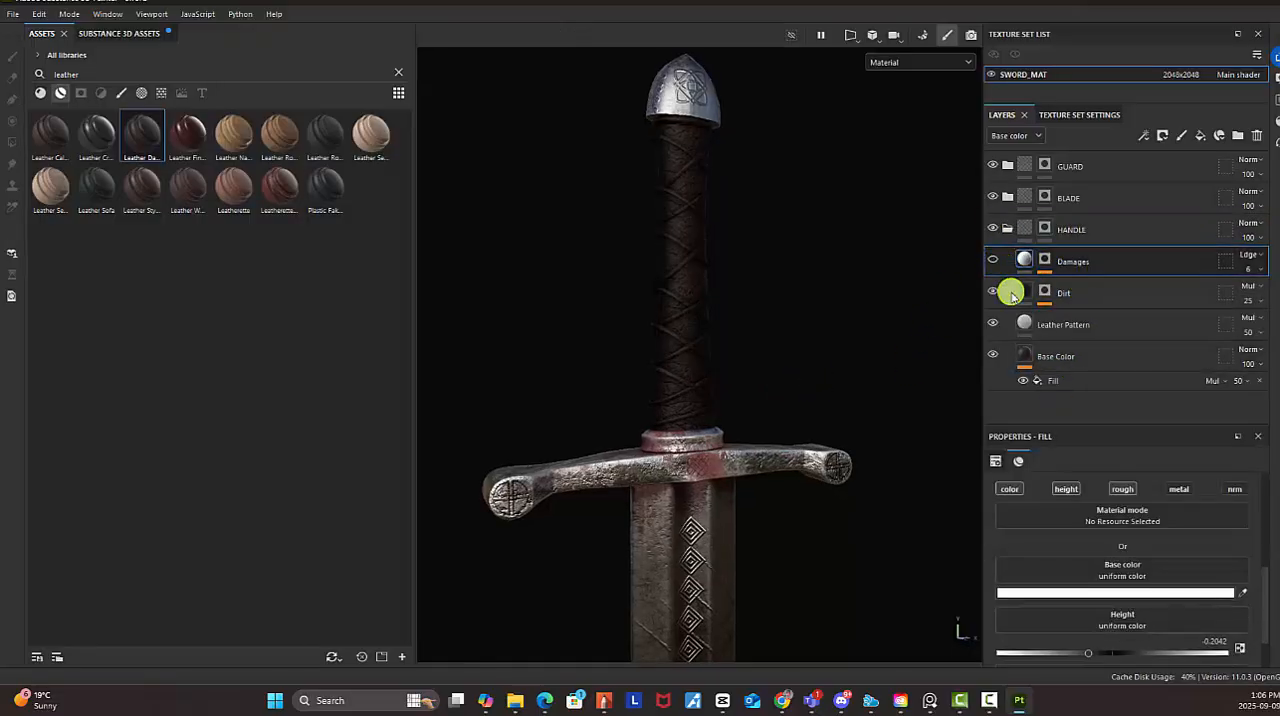
click(992, 323)
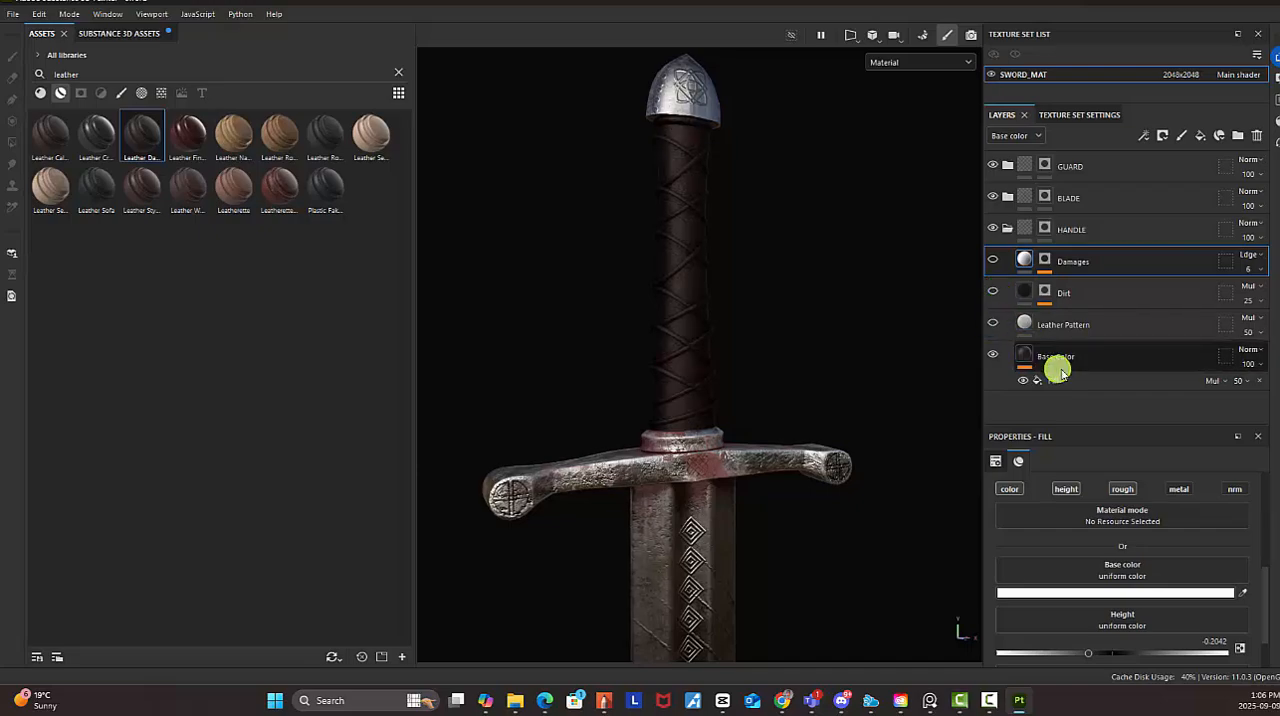
Brighten the handle's Base Color layer to brown 402006 by setting the colour's V value to 0.251
click(1049, 360)
scroll(1171, 560, down, 2)
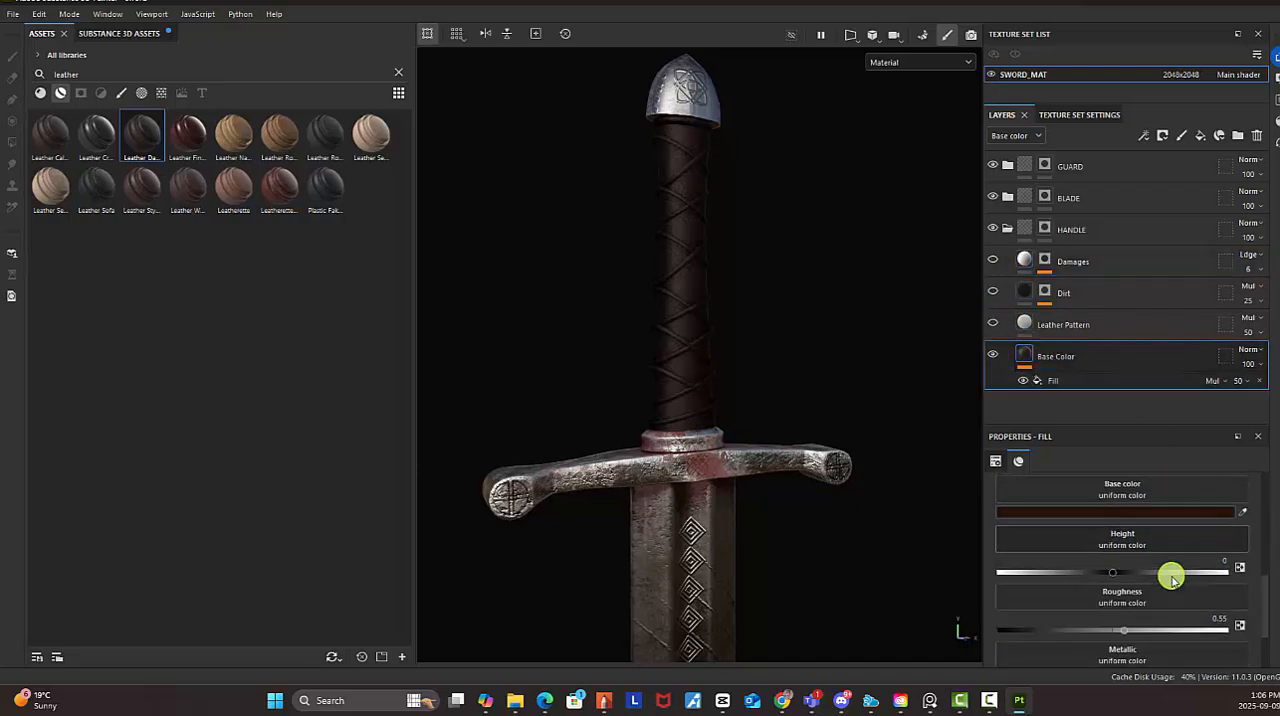
click(1180, 515)
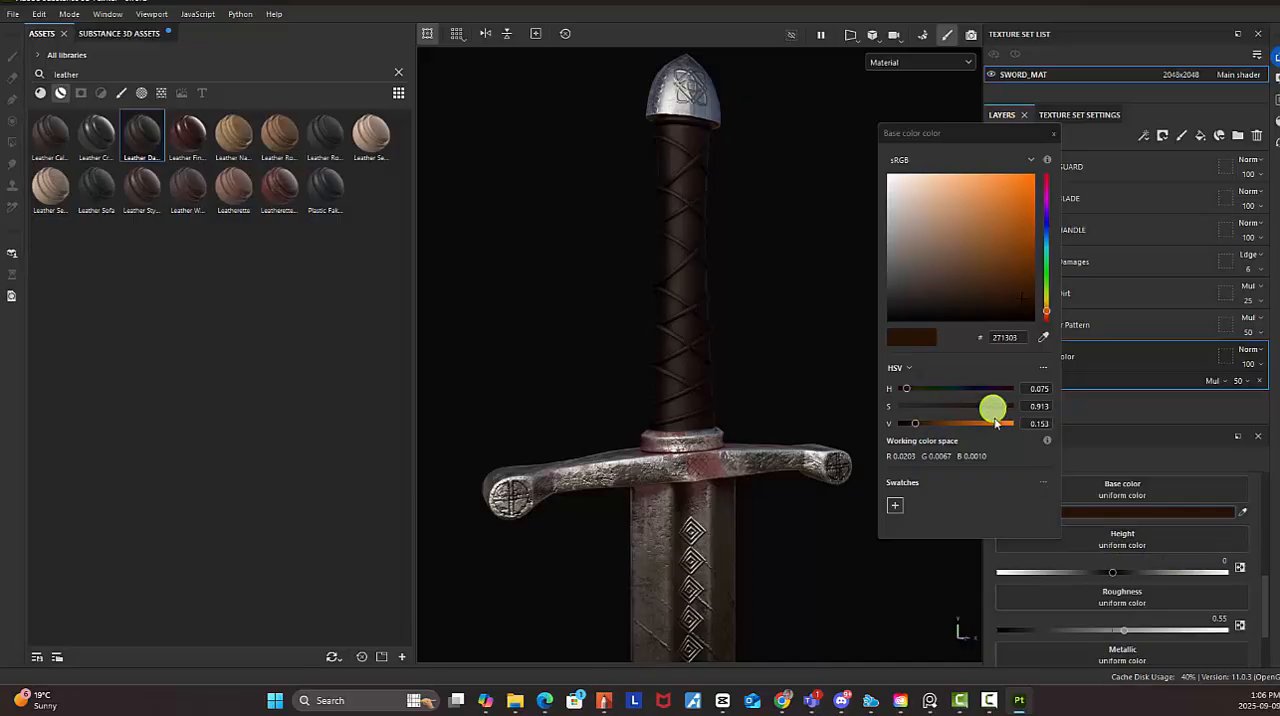
drag(924, 427, 926, 427)
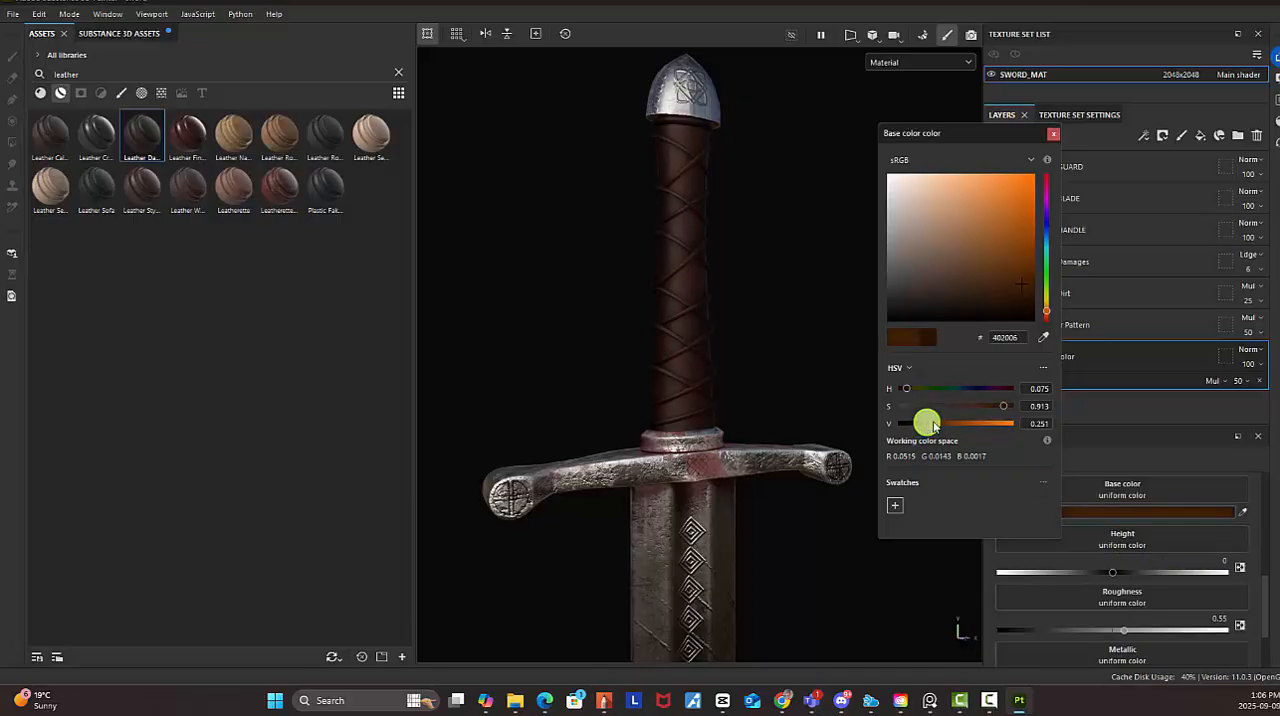
click(1055, 136)
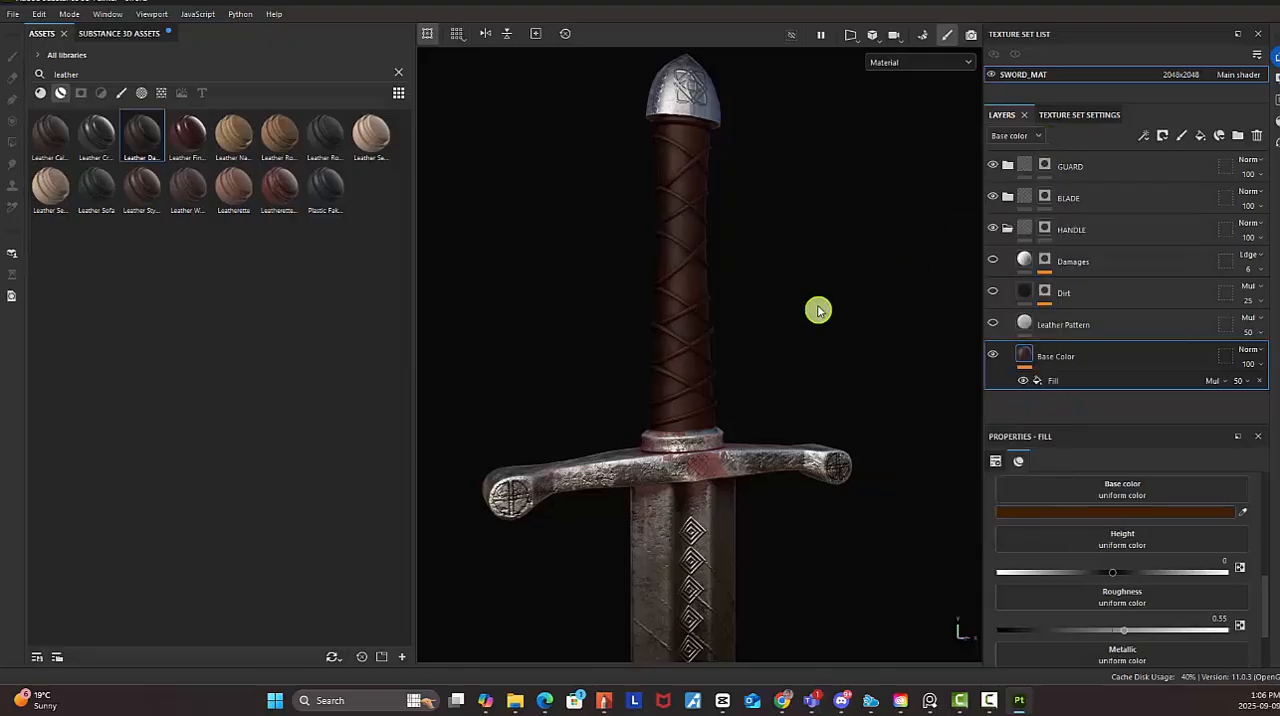
Make the Leather Pattern layer visible again while viewing the lower grip up close
alt+right_drag(929, 314, 716, 256)
alt+middle_drag(797, 280, 818, 218)
alt+right_drag(832, 255, 1275, 449)
click(993, 325)
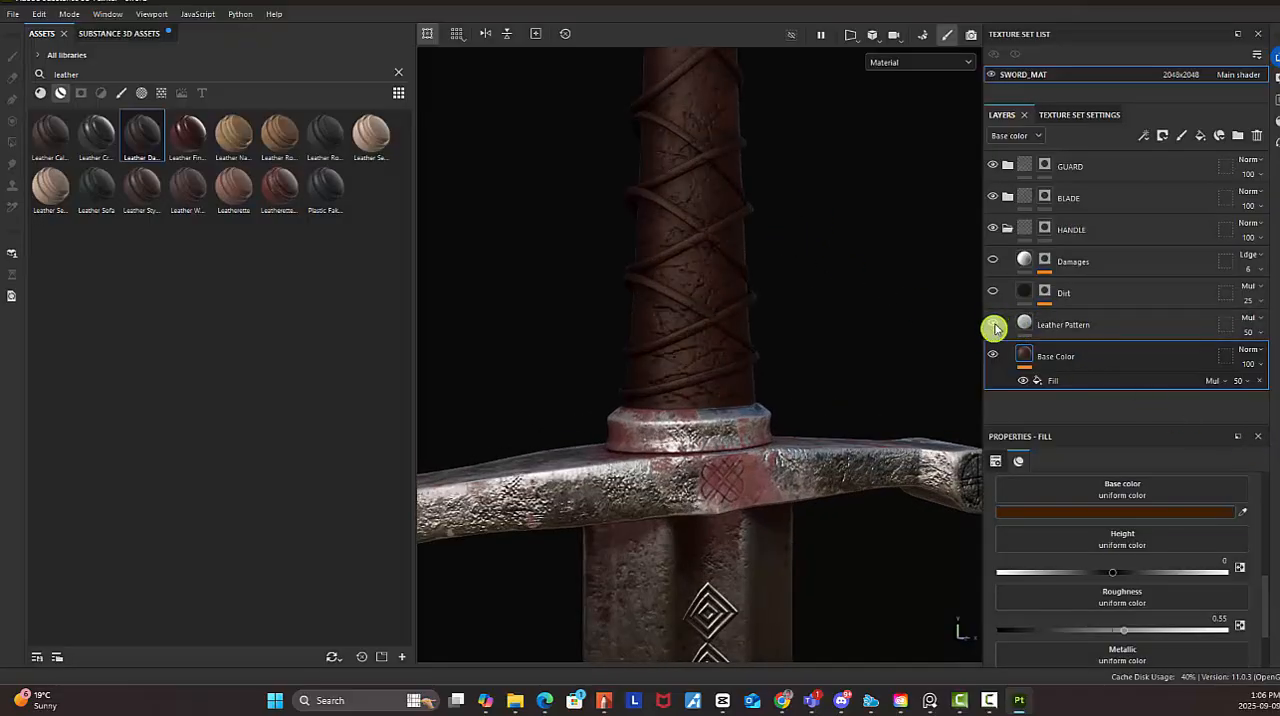
Set the Leather Pattern layer's UV tiling to 1.76 and its opacity to 49
click(1090, 330)
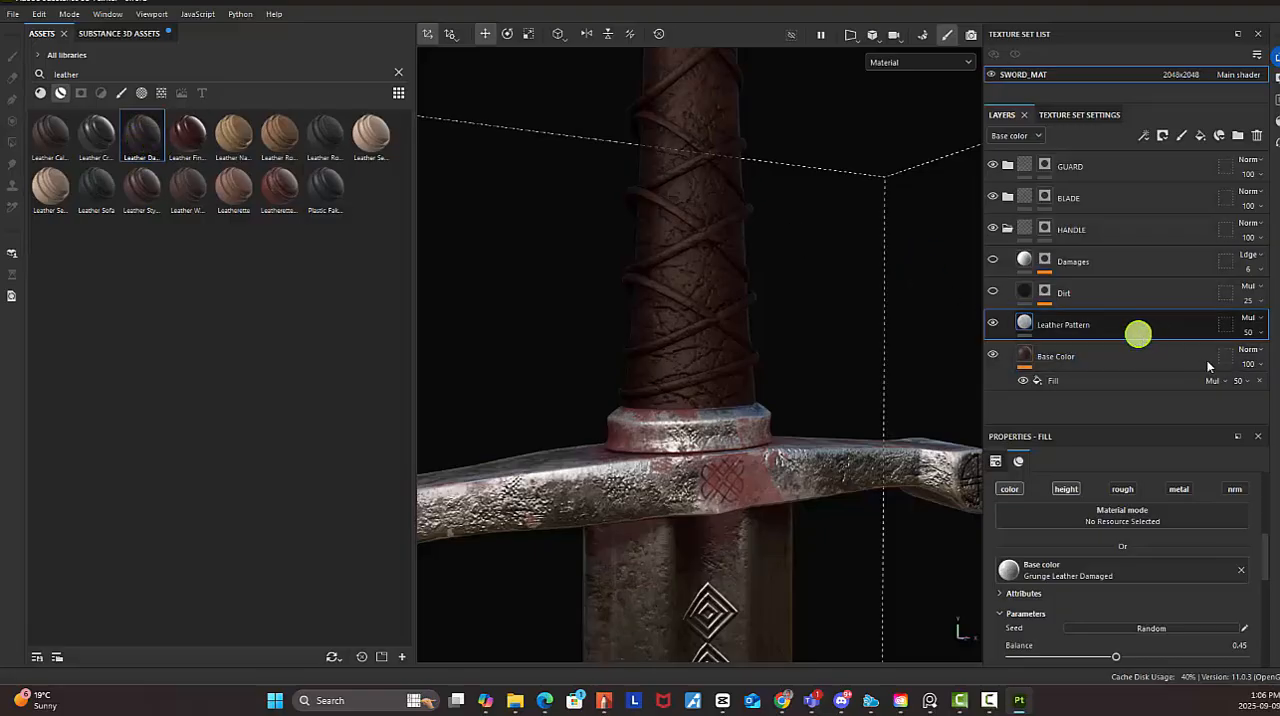
scroll(1184, 592, down, 2)
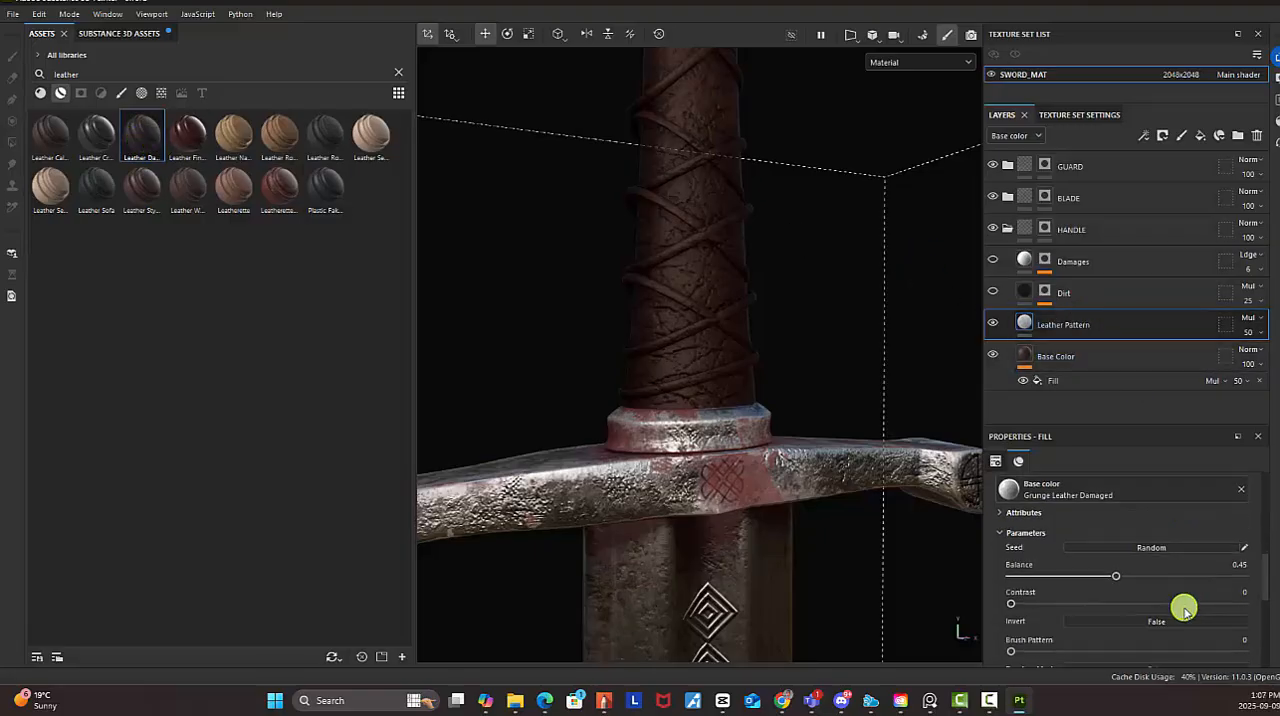
scroll(1184, 608, down, 10)
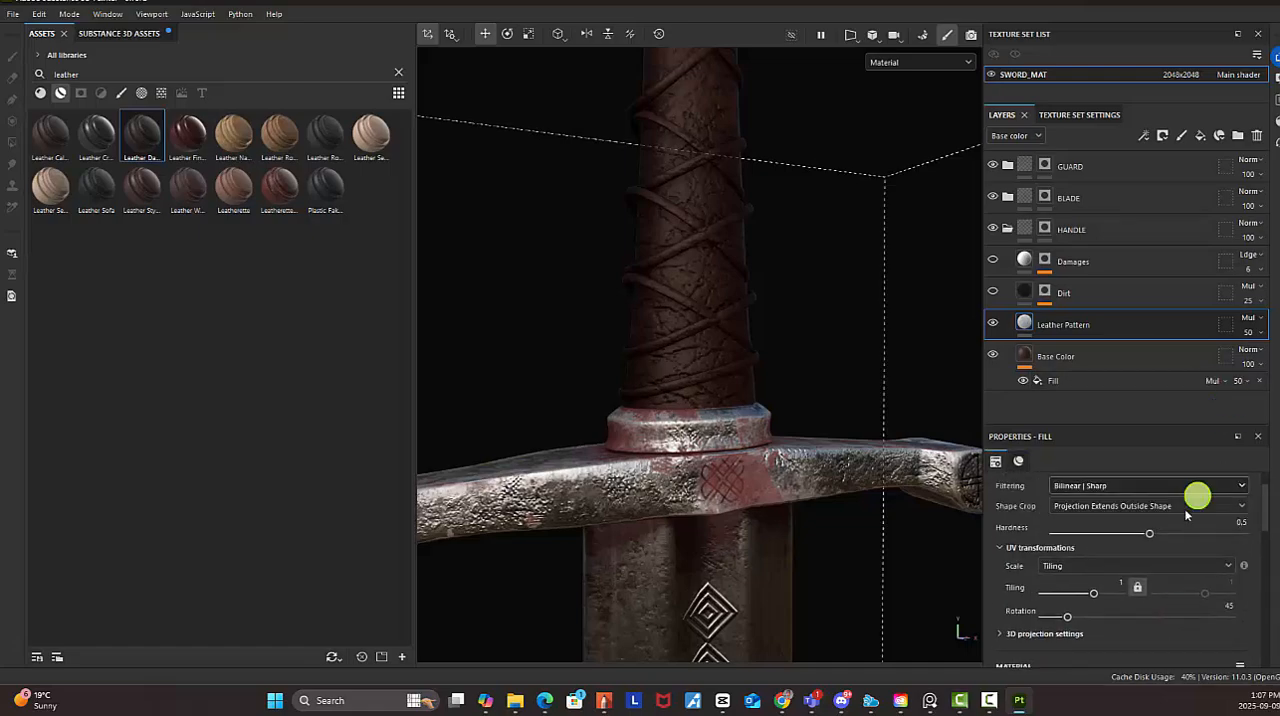
drag(1139, 590, 1096, 595)
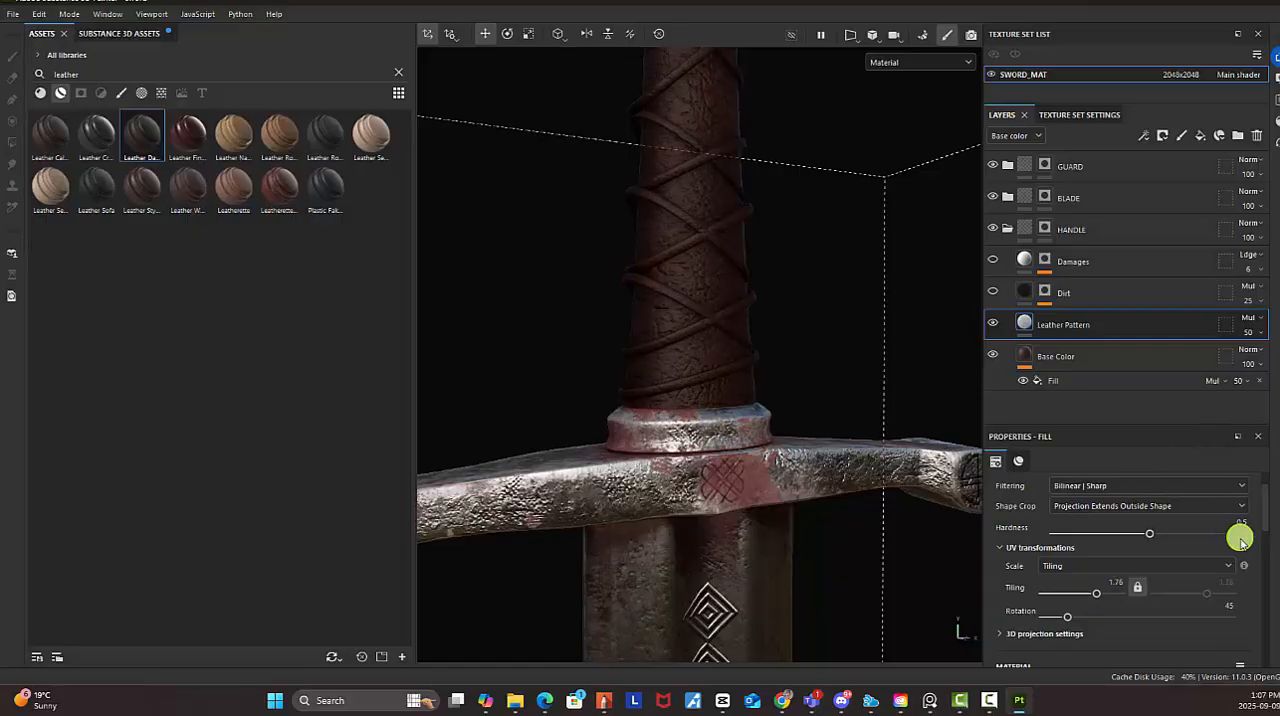
click(1255, 333)
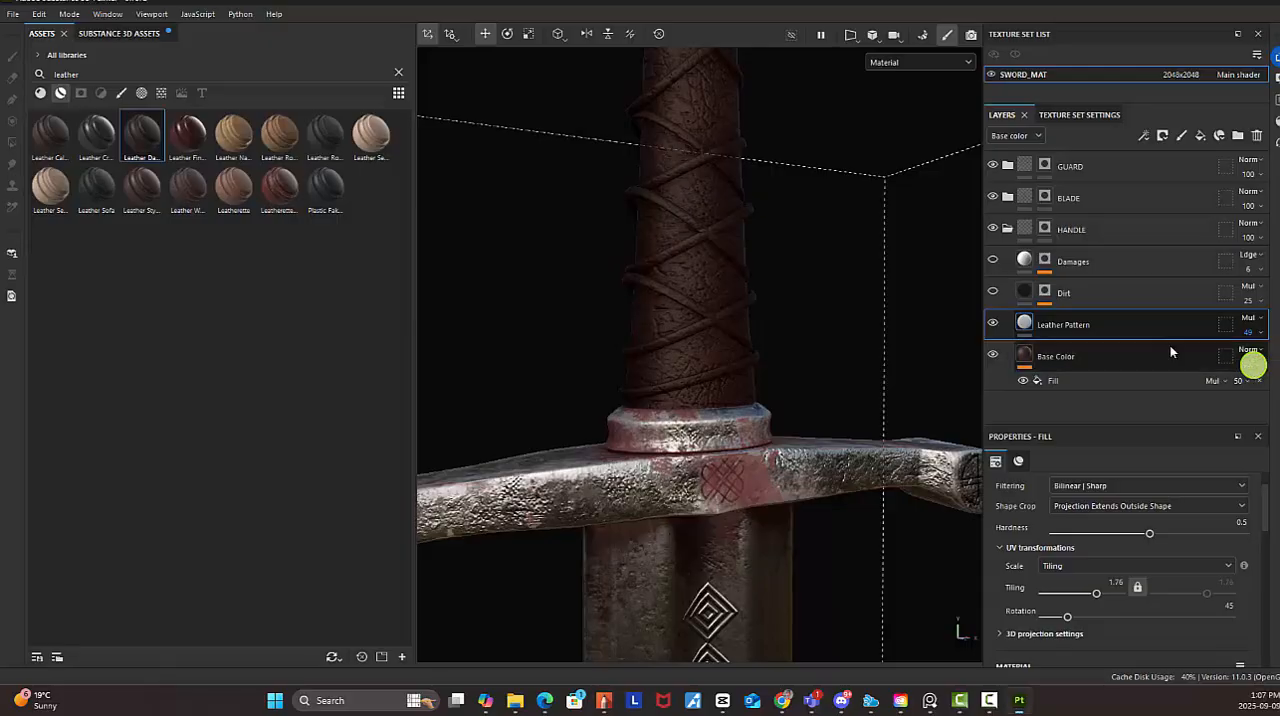
Make the handle's Dirt and Damages layers visible again and inspect the leather grip
click(1090, 290)
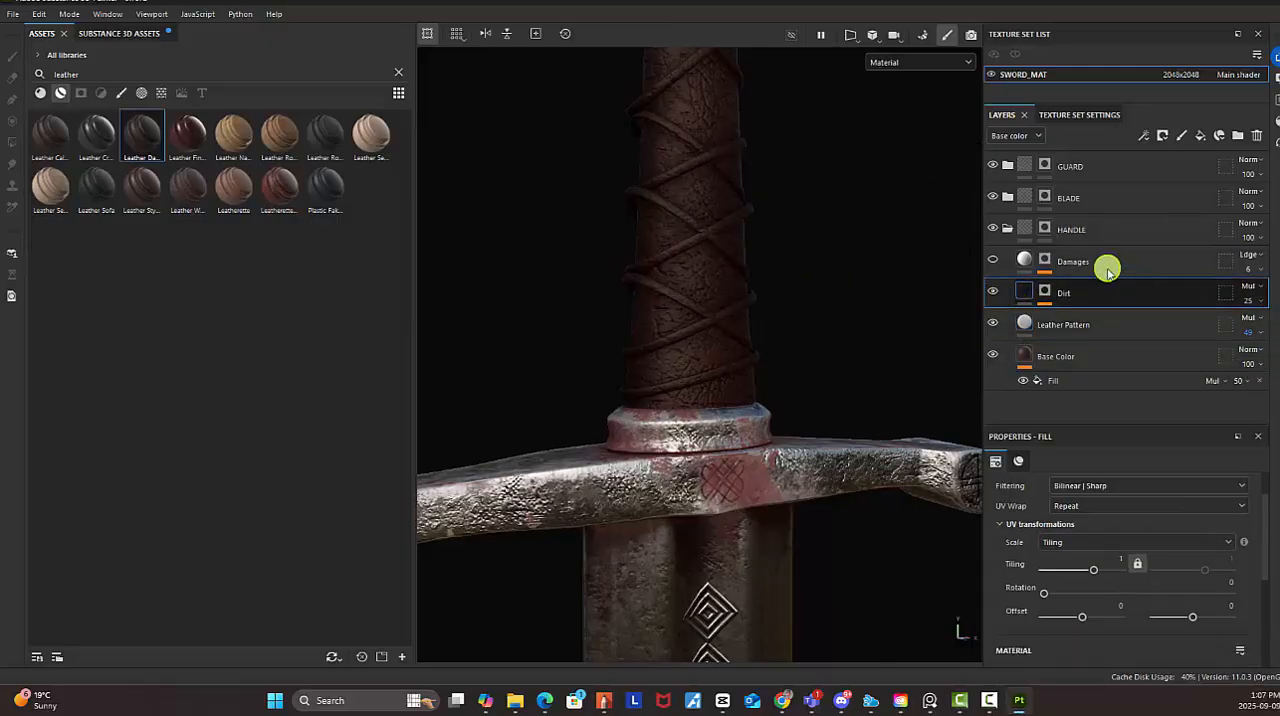
click(1025, 268)
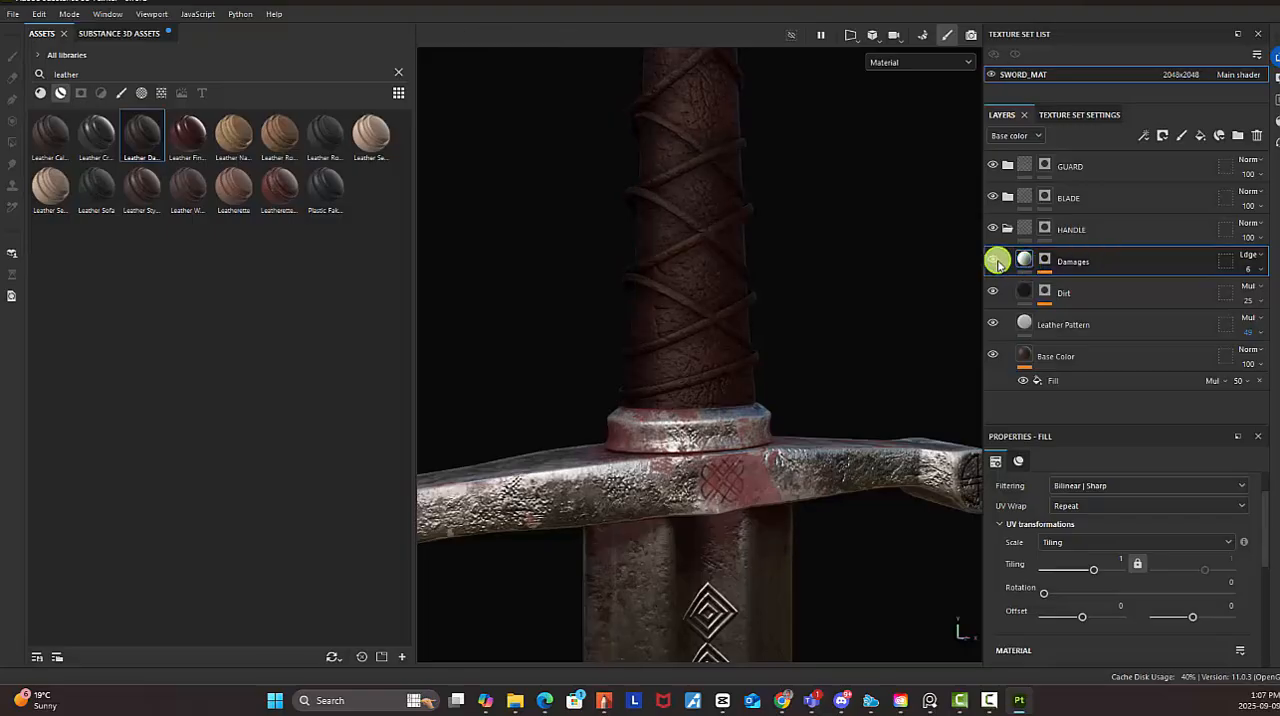
scroll(689, 194, down, 3)
alt+middle_drag(718, 186, 689, 311)
alt+drag(689, 311, 661, 311)
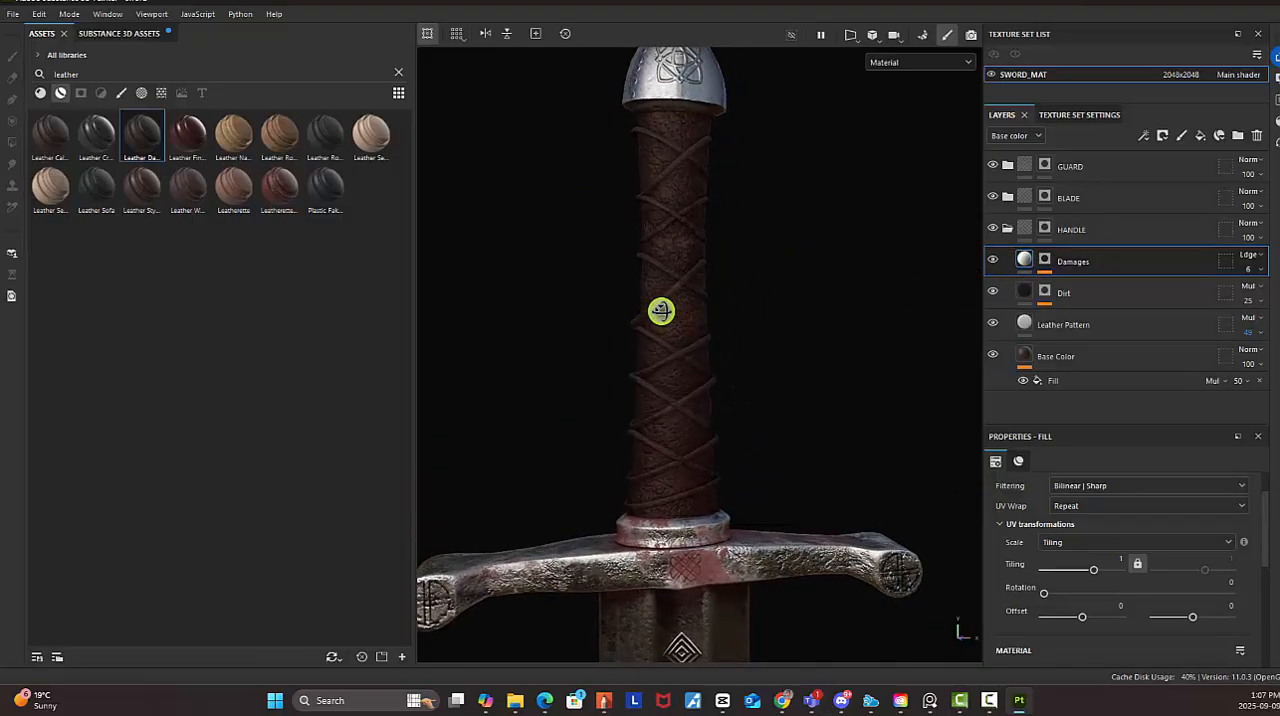
scroll(730, 320, down, 5)
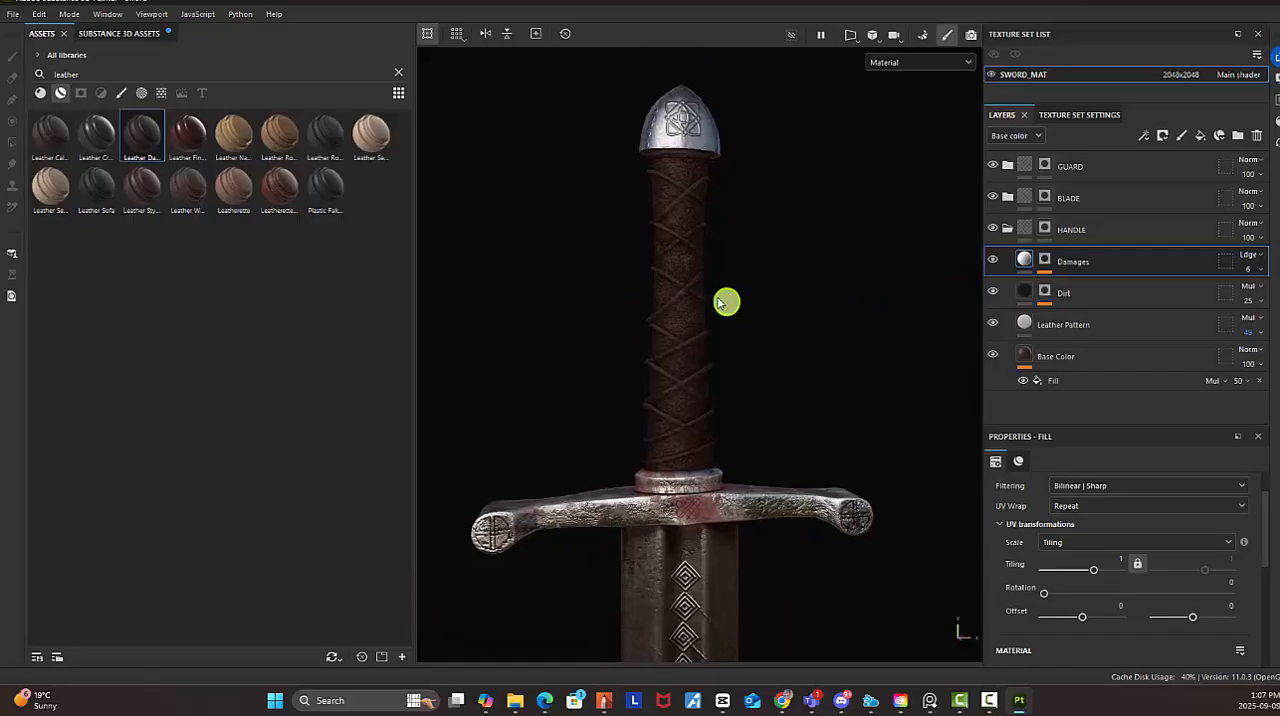
alt+drag(780, 309, 746, 339)
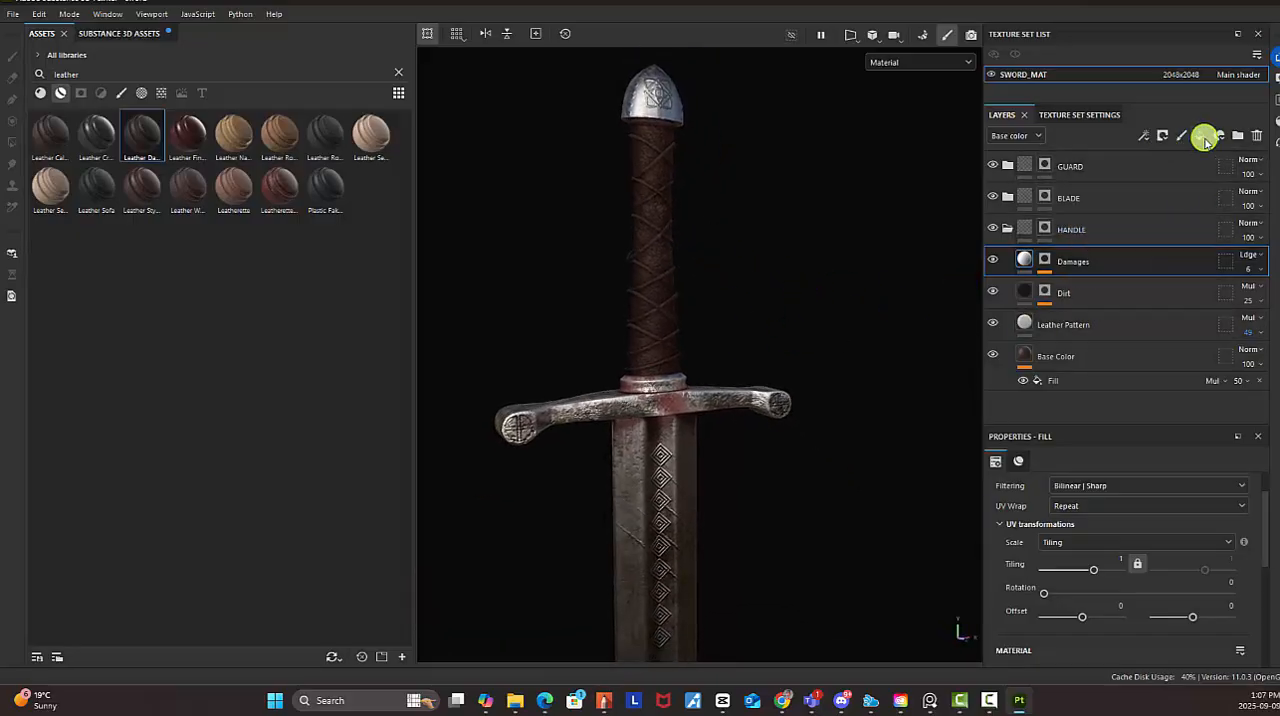
Add a fill layer above Damages in the HANDLE folder and rename it
click(1200, 135)
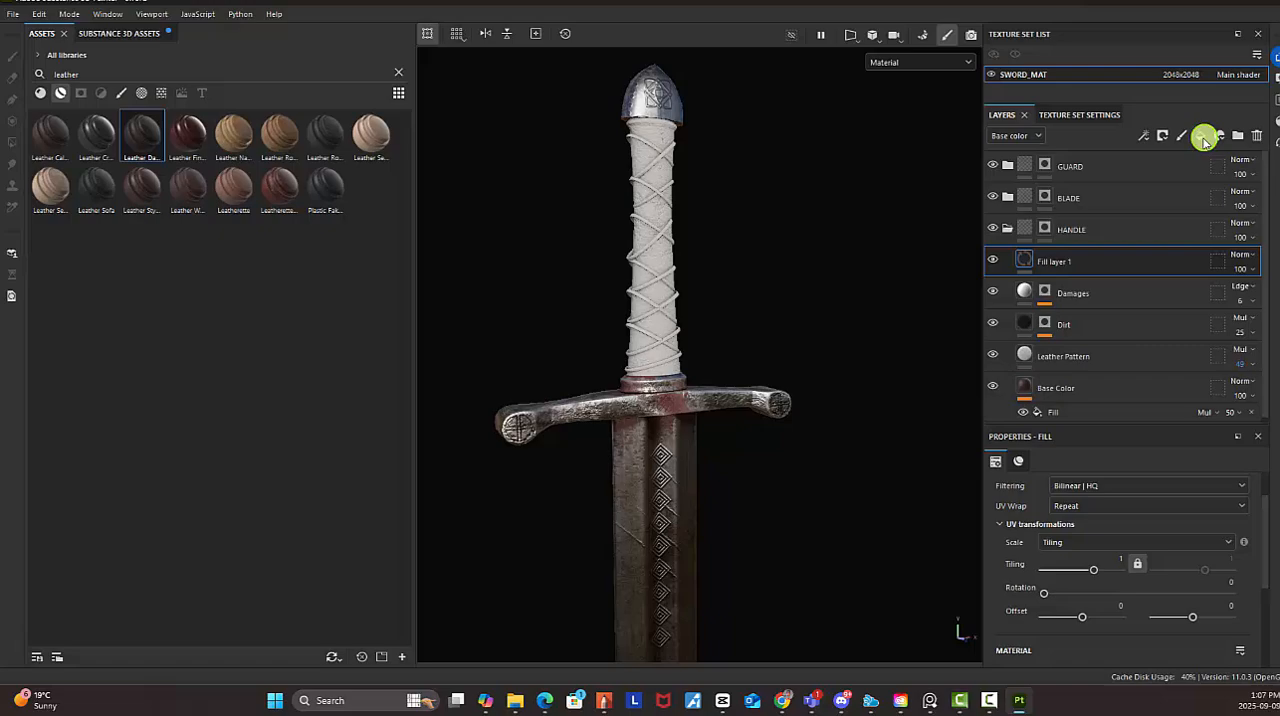
double_click(1052, 263)
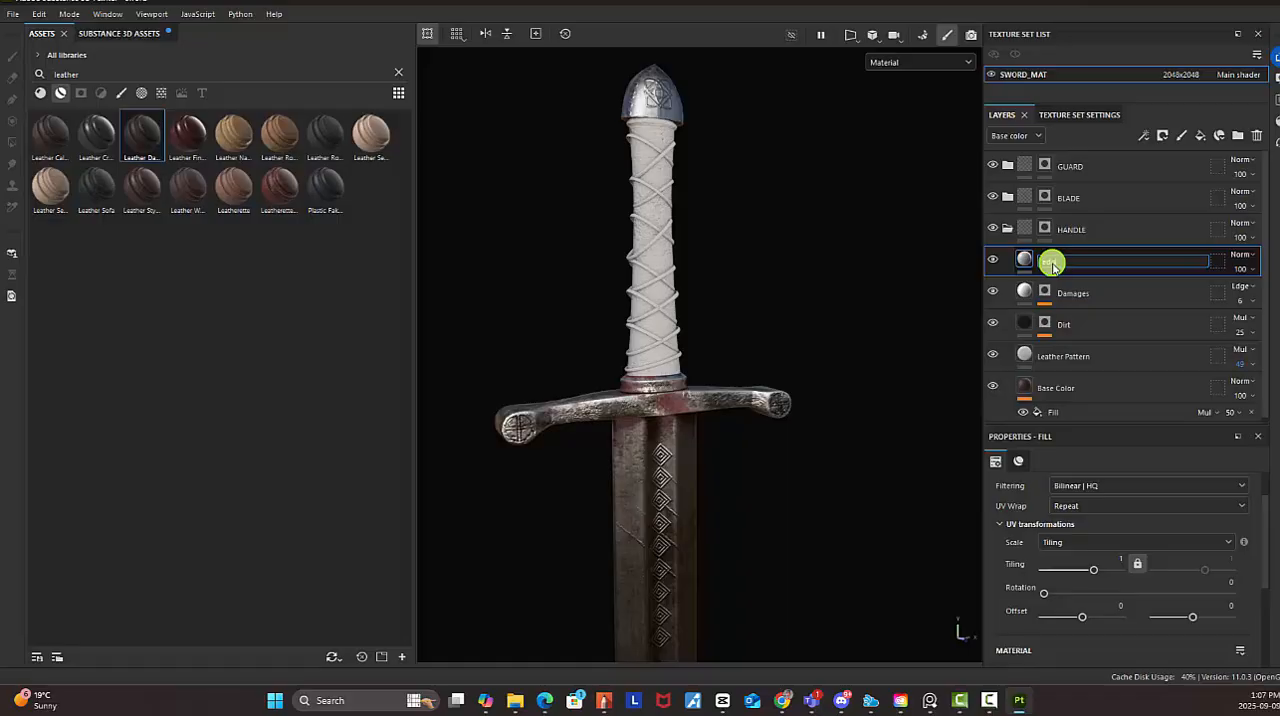
key(Return)
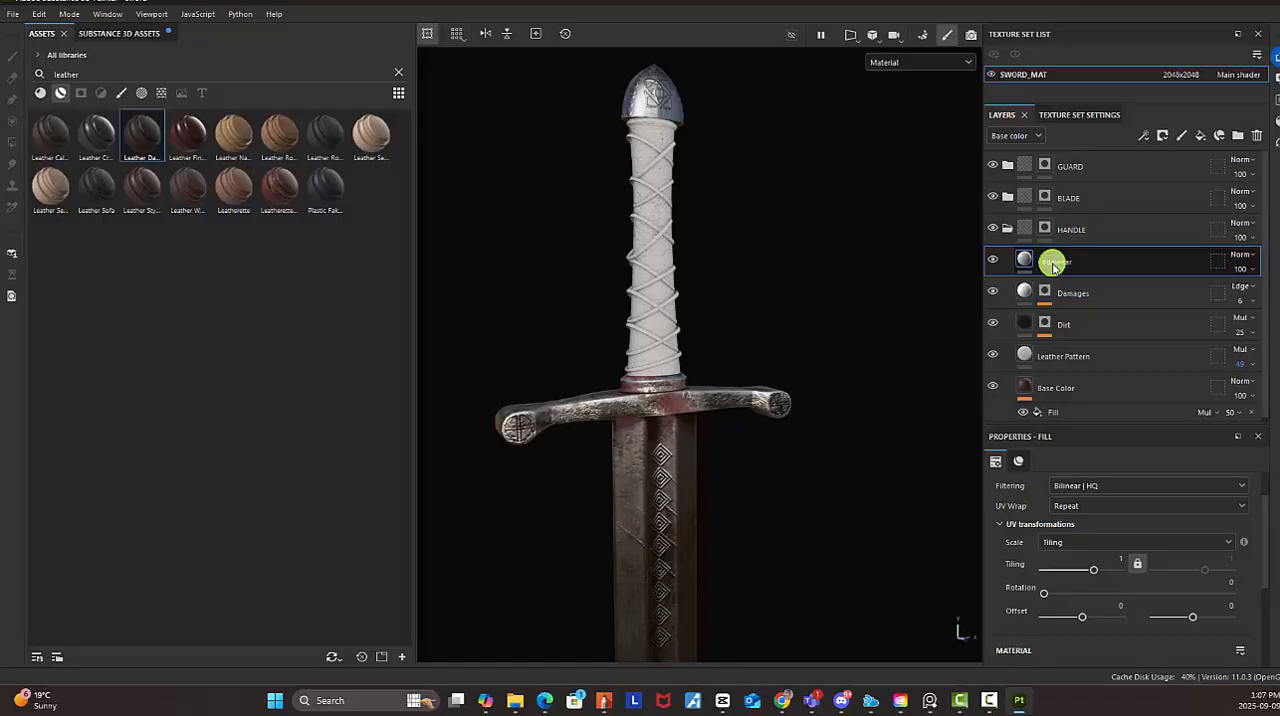
Add a black mask to the edgewear layer and apply a Metal Edge Wear generator to that mask
right_click(1055, 261)
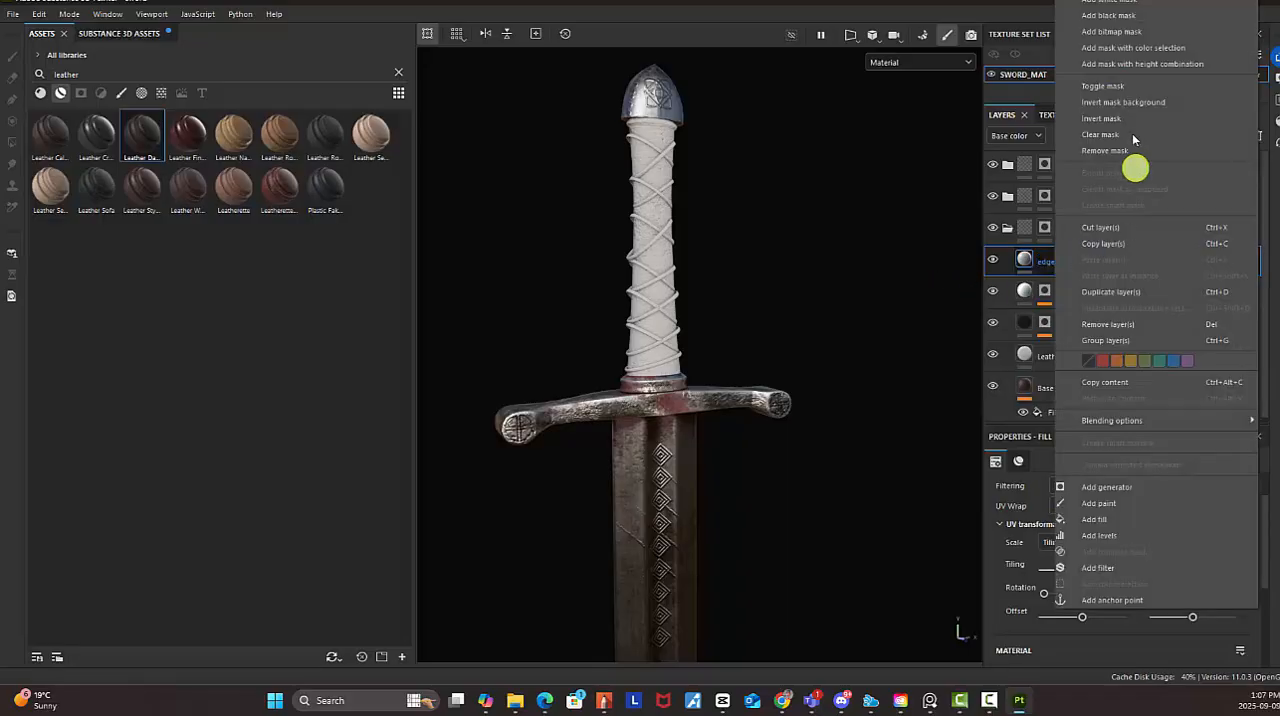
click(1112, 16)
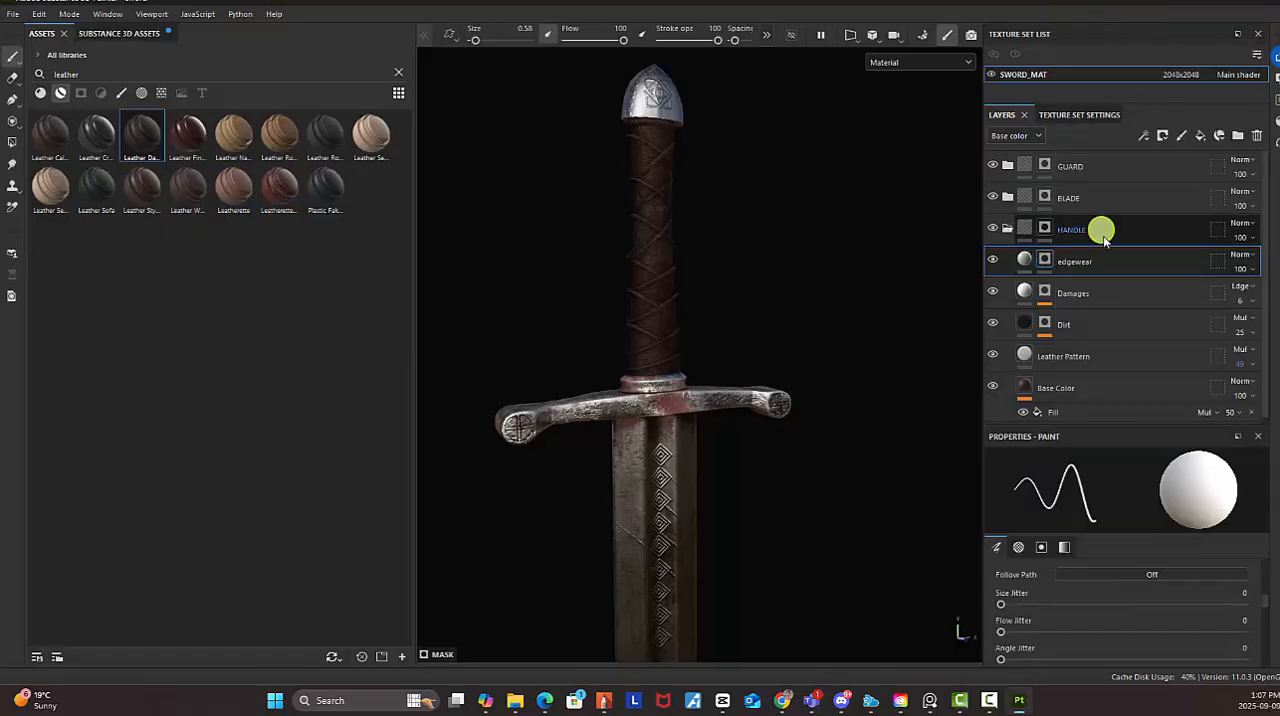
right_click(1045, 262)
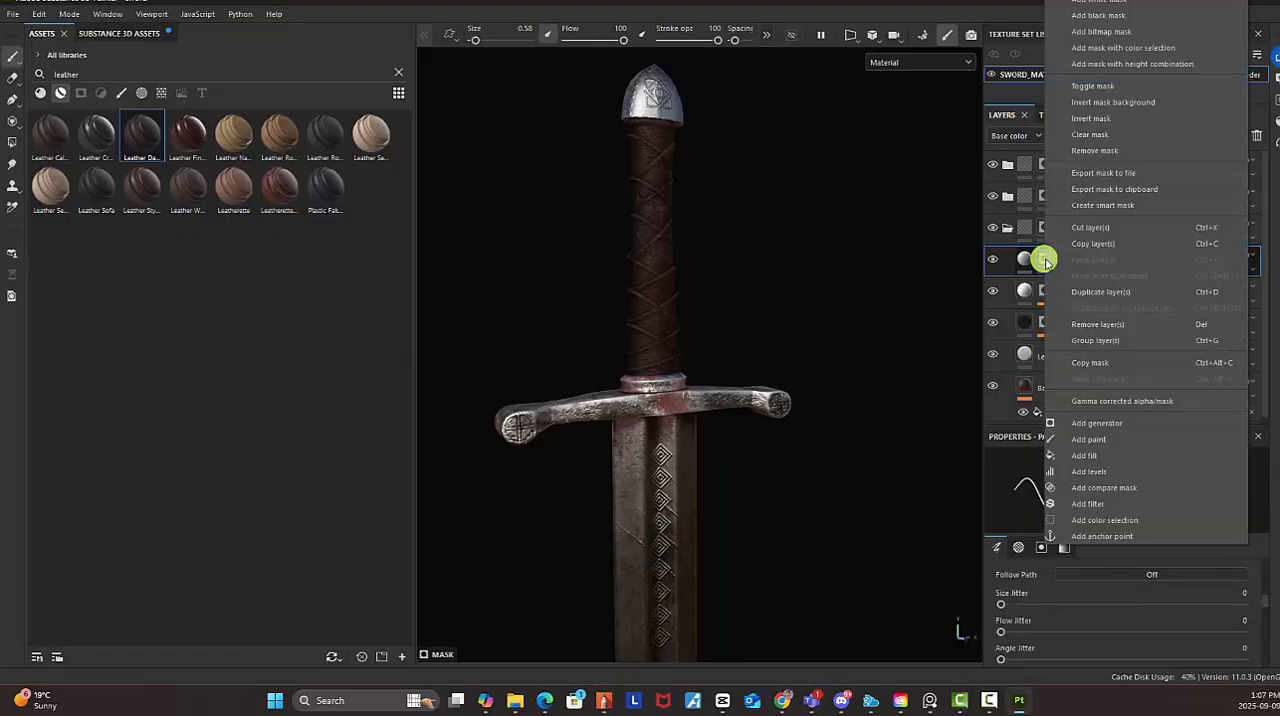
click(1144, 424)
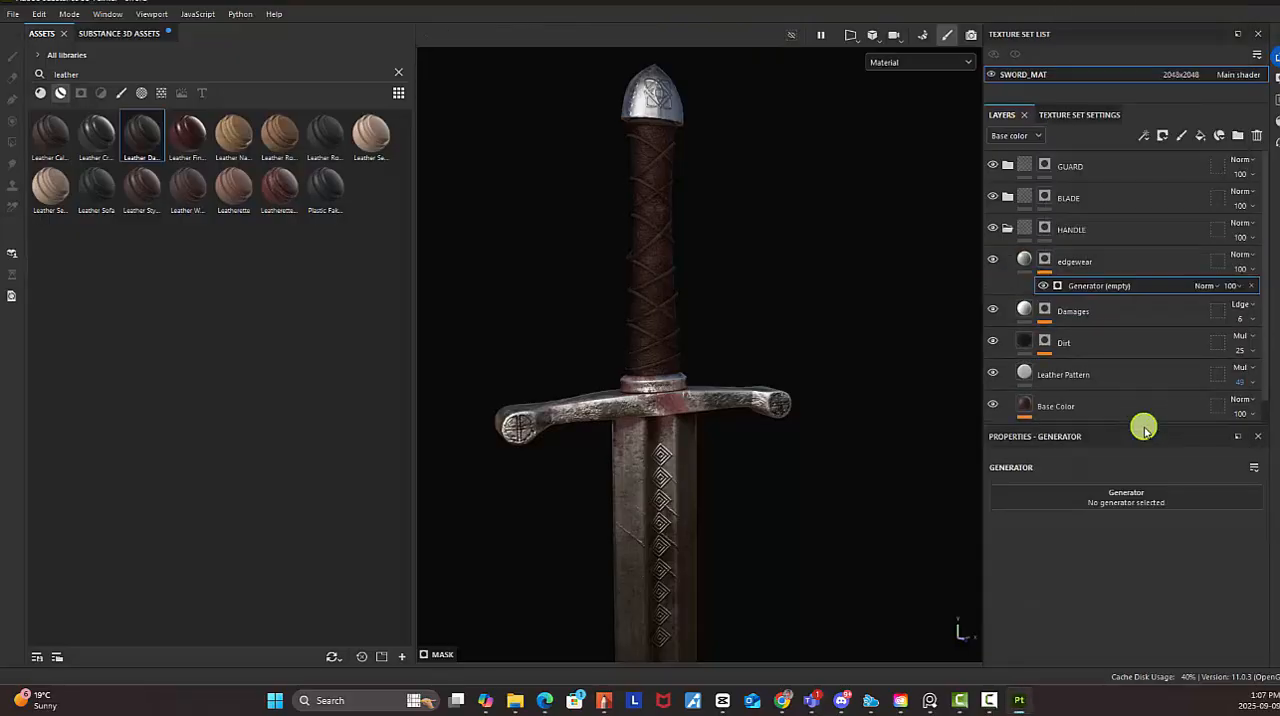
click(1145, 503)
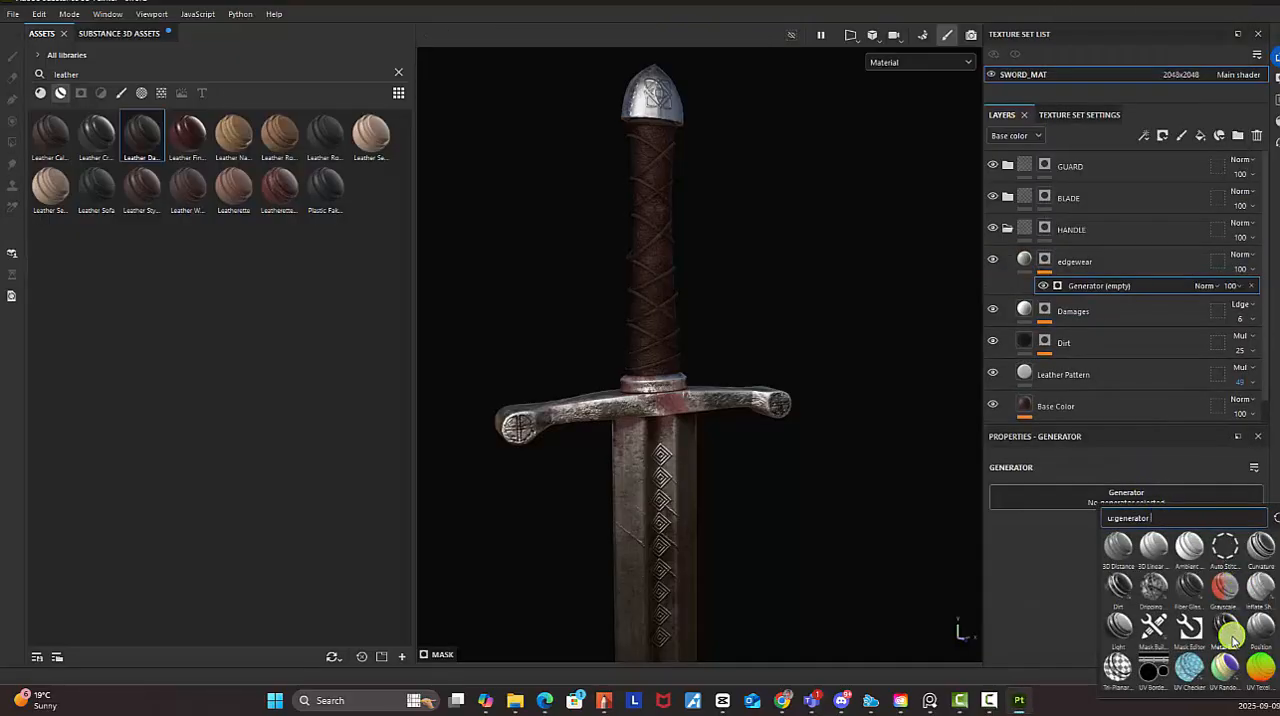
click(1229, 628)
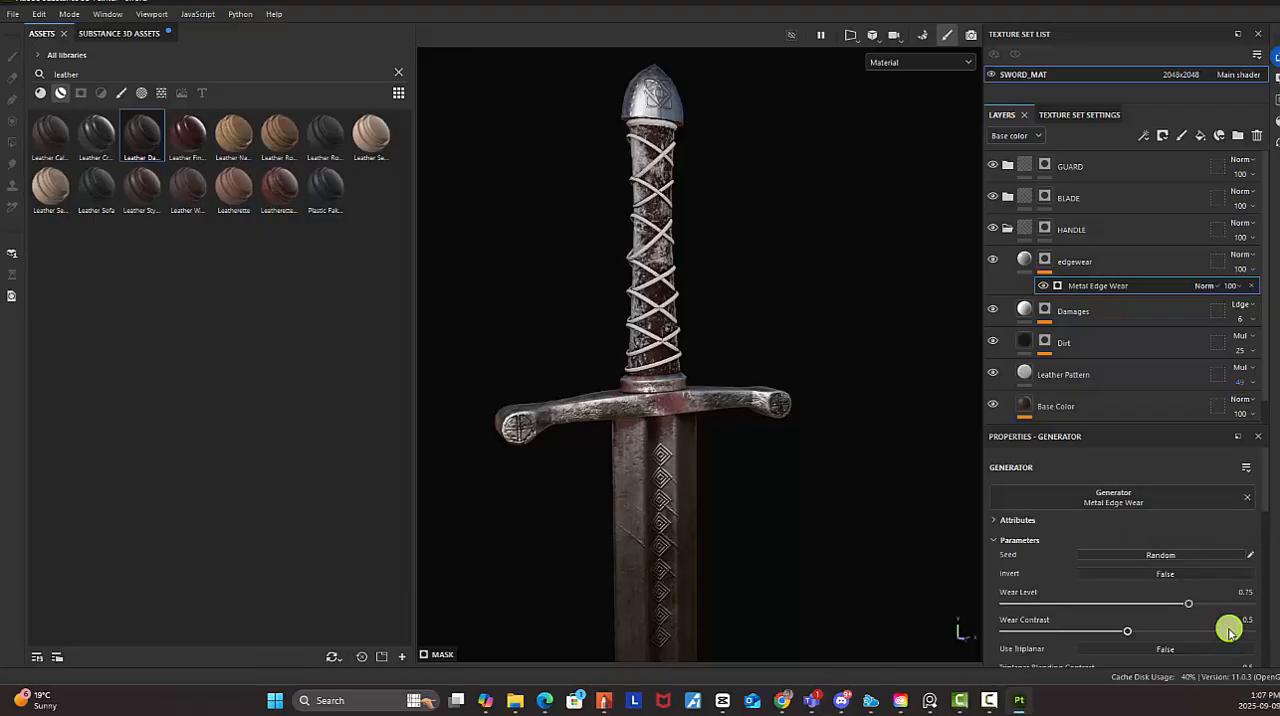
Sample the edgewear layer's base colour from the leather grip and adjust it to the brown 674830
click(1027, 263)
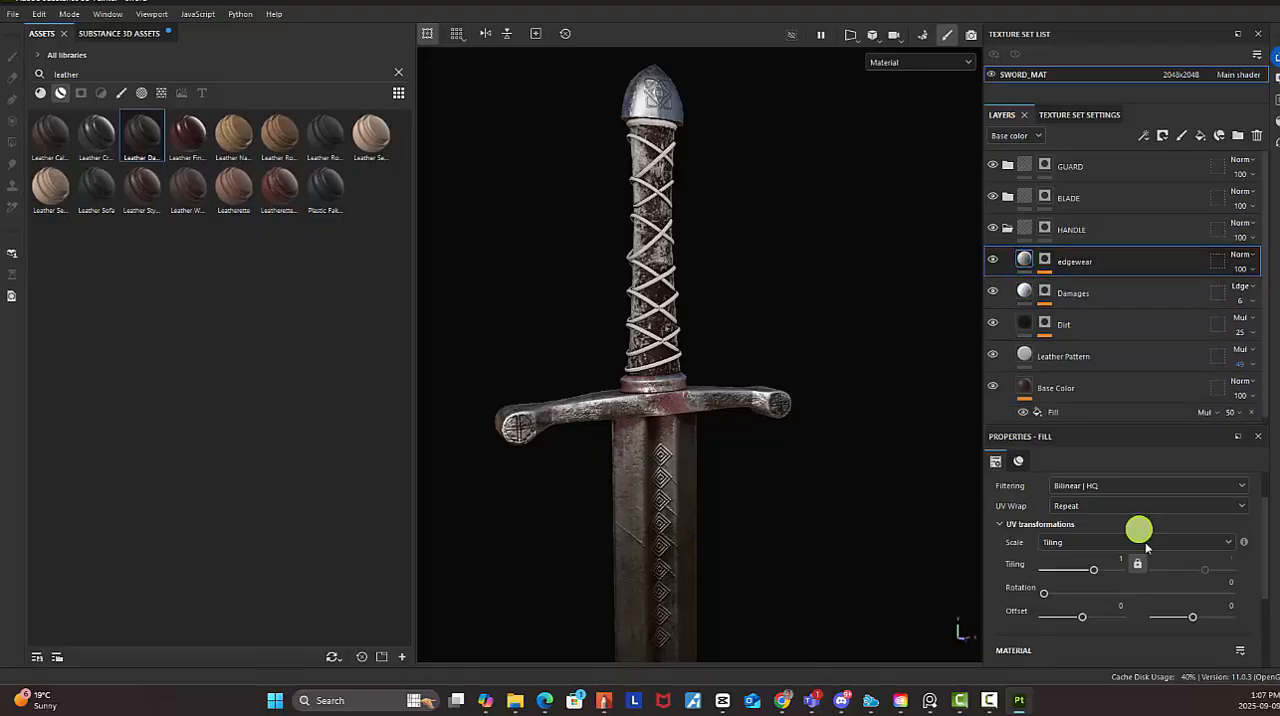
scroll(1145, 580, down, 3)
click(1242, 650)
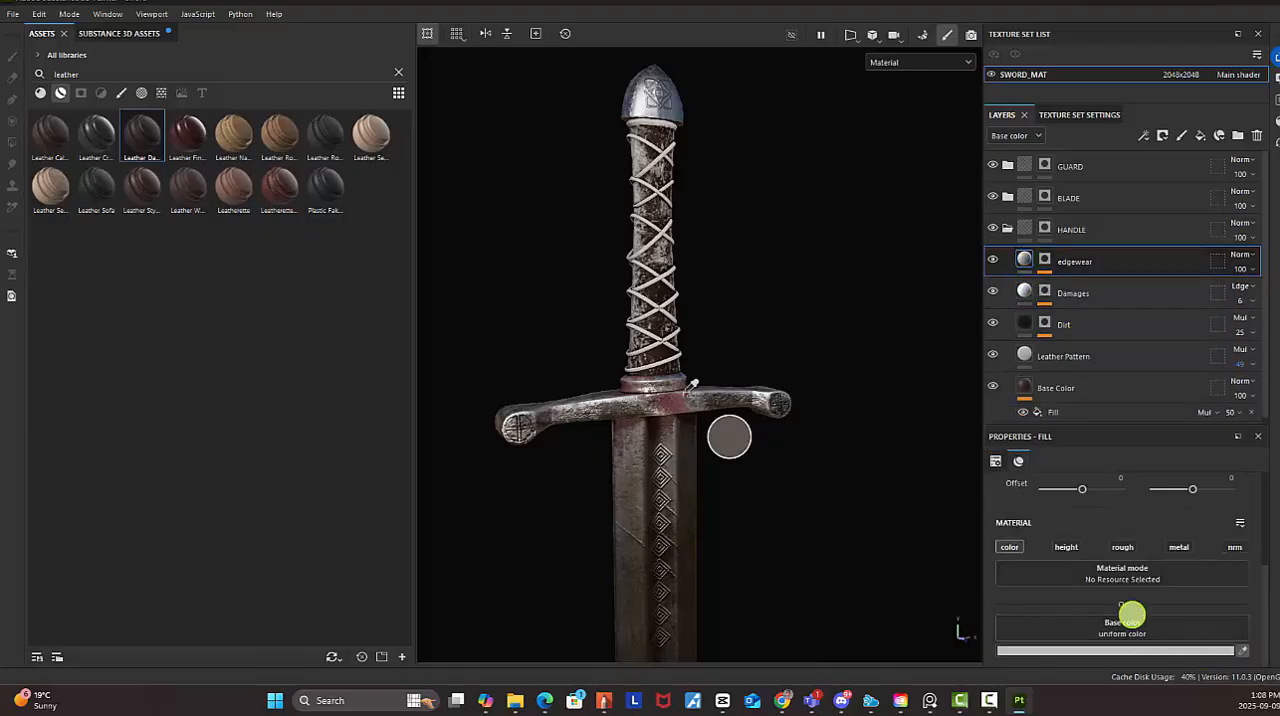
click(649, 321)
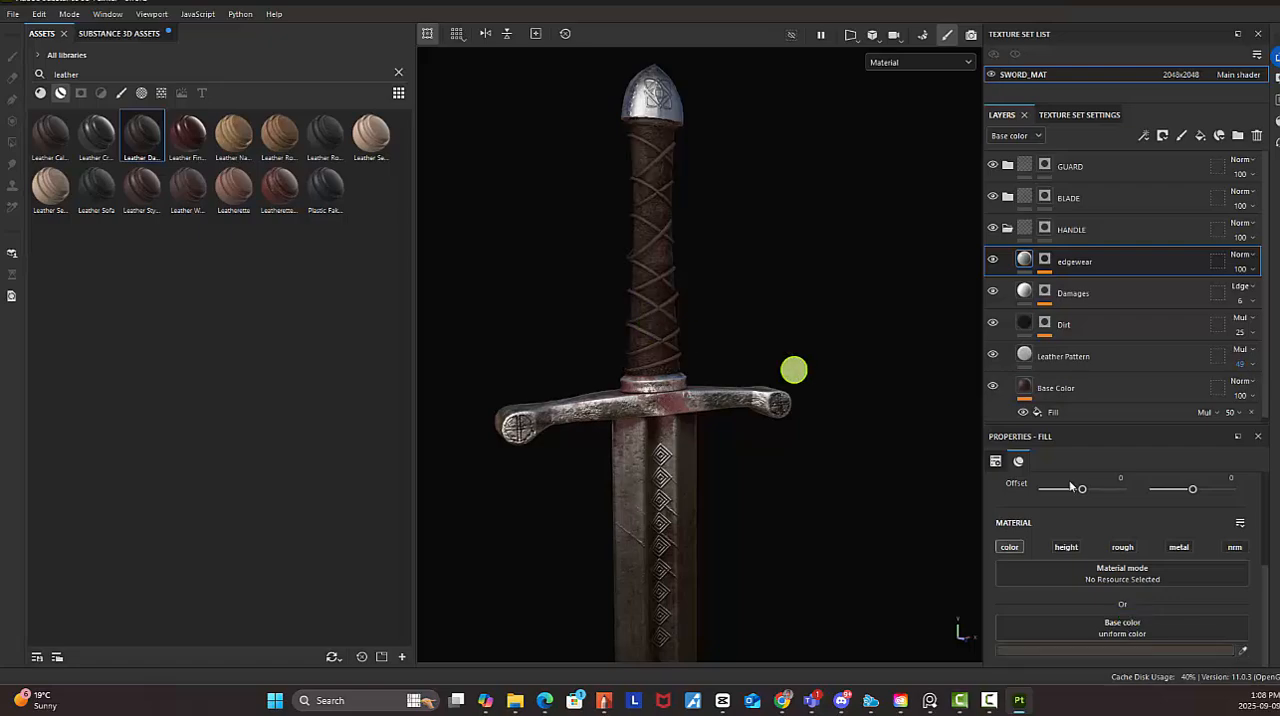
click(1136, 655)
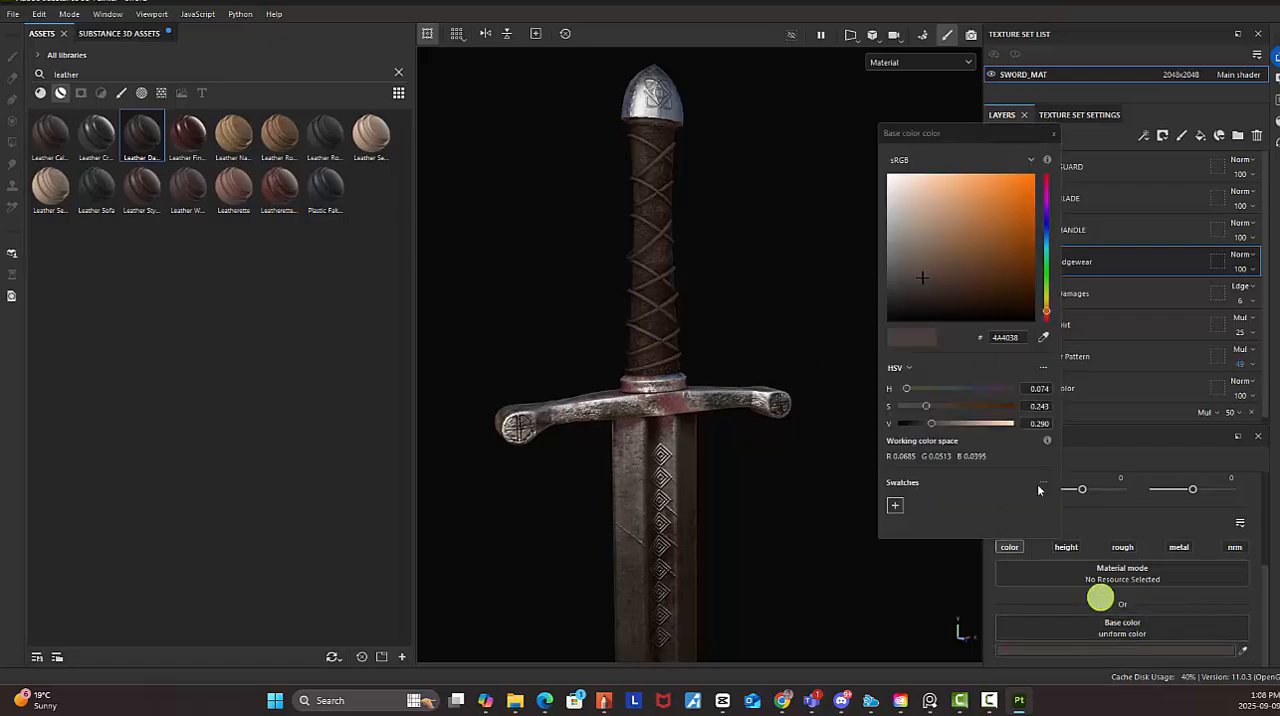
click(938, 423)
mouse_move(938, 423)
mouse_down()
mouse_move(934, 405)
mouse_move(955, 407)
mouse_up()
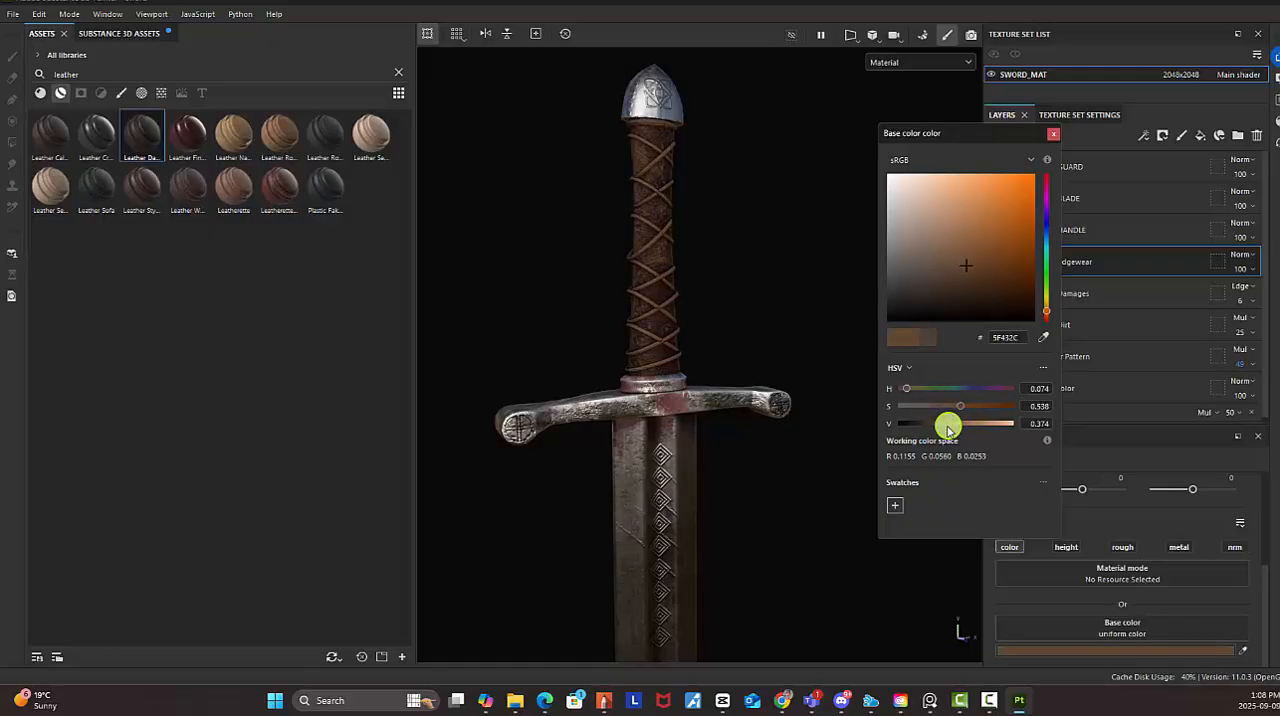
click(1053, 133)
Set the Metal Edge Wear generator's Wear Contrast to 0.37, Grunge Scale to 9, Edges Smoothness to 6.99 and Ambient Occlusion Masking to 0.45
alt+right_drag(774, 271, 771, 260)
alt+middle_drag(771, 260, 727, 168)
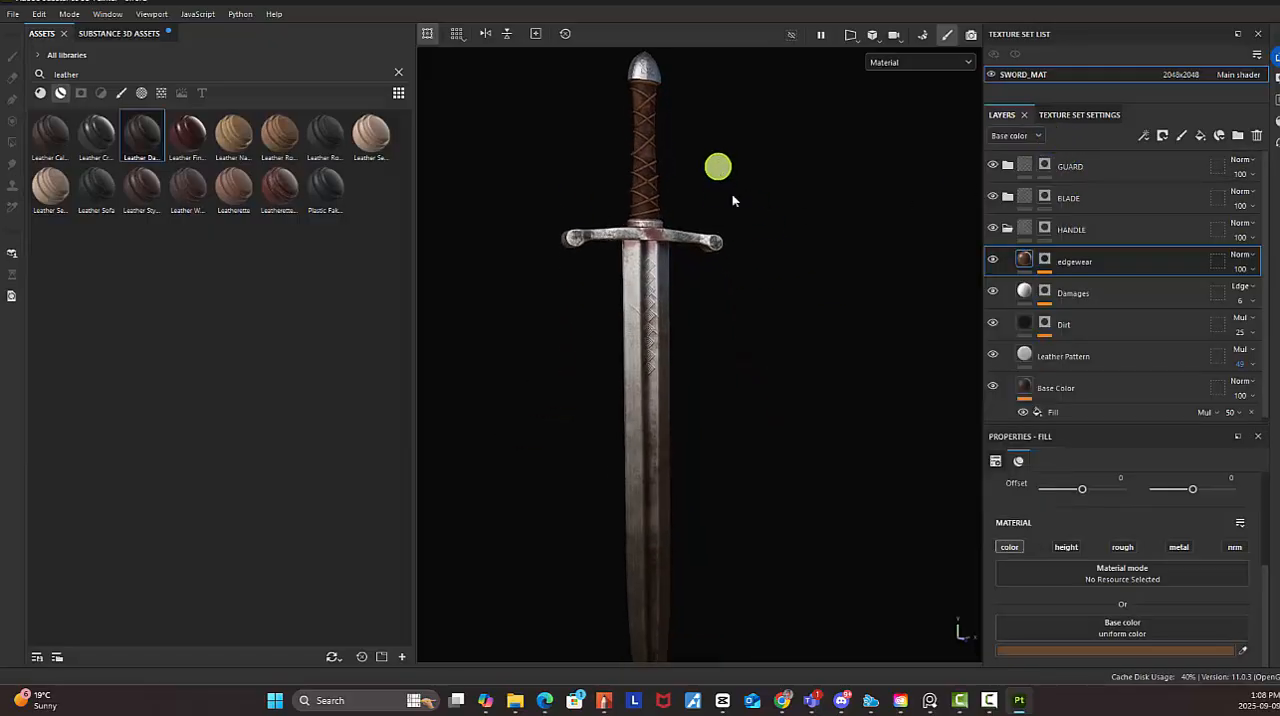
alt+drag(732, 202, 689, 213)
alt+middle_drag(699, 178, 706, 234)
alt+right_drag(706, 234, 755, 257)
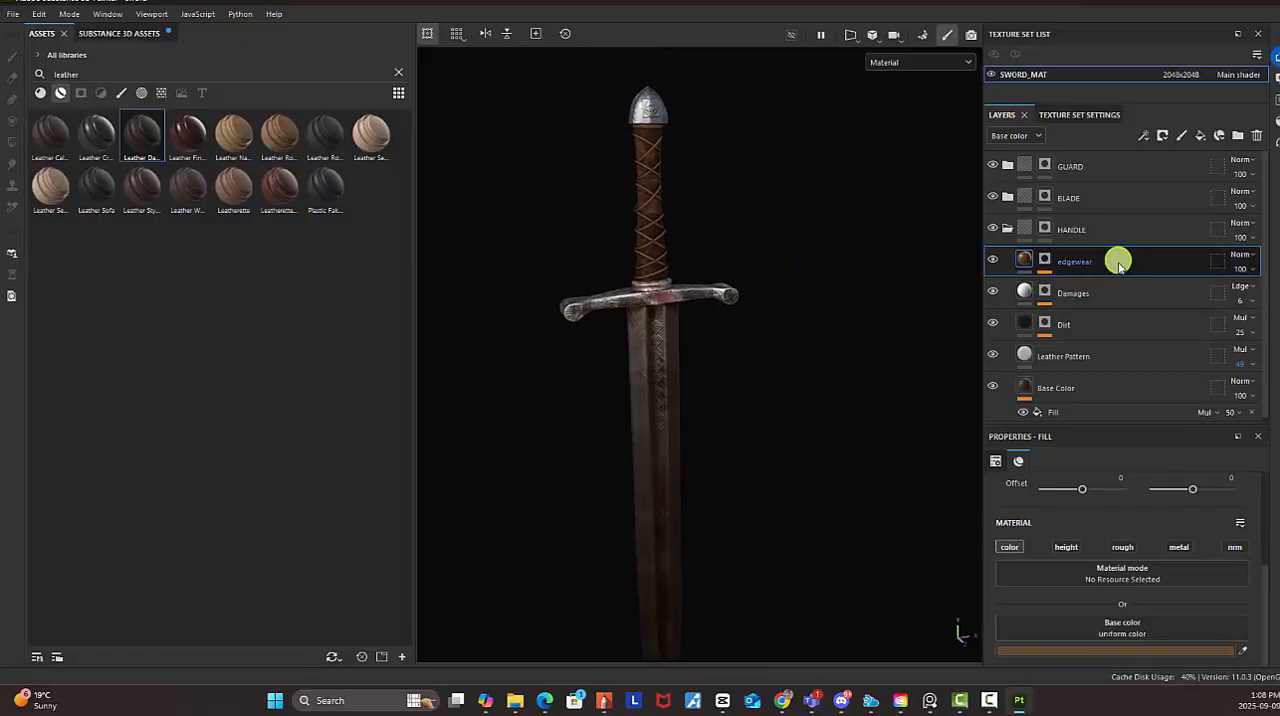
click(1045, 260)
click(1100, 289)
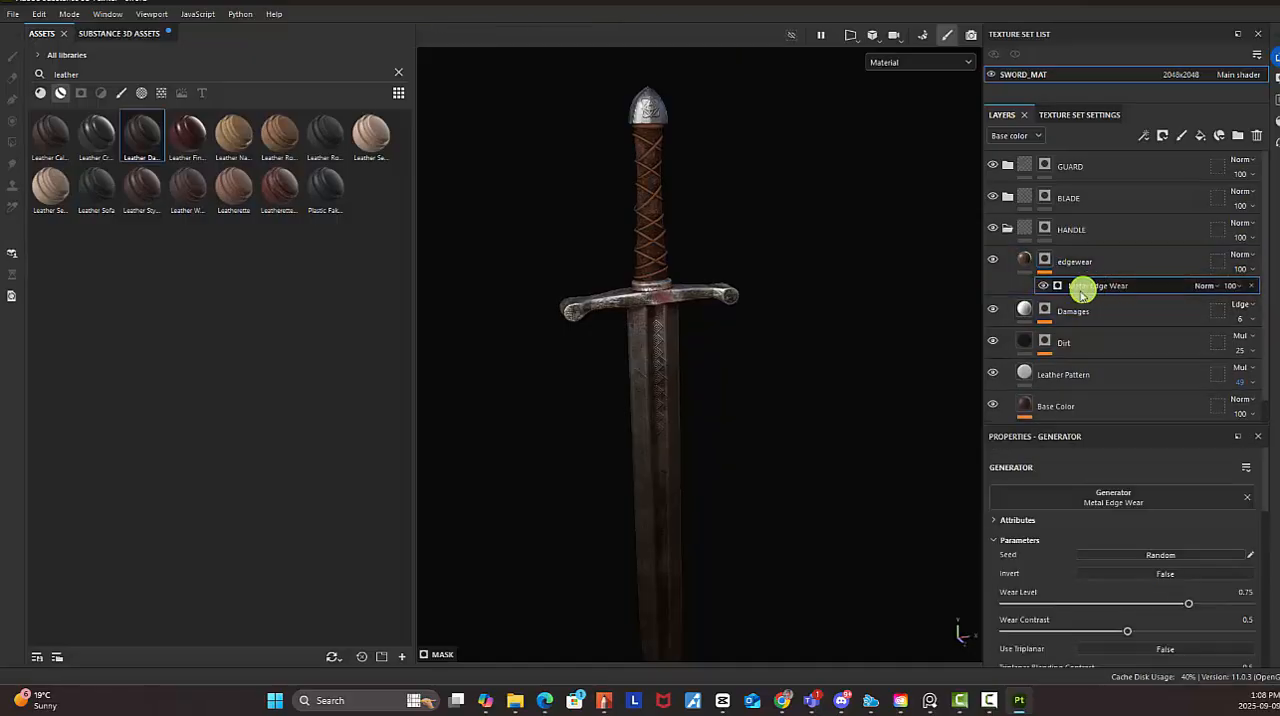
mouse_move(1188, 604)
mouse_down()
mouse_move(1210, 606)
mouse_move(1156, 610)
mouse_move(1189, 606)
mouse_up()
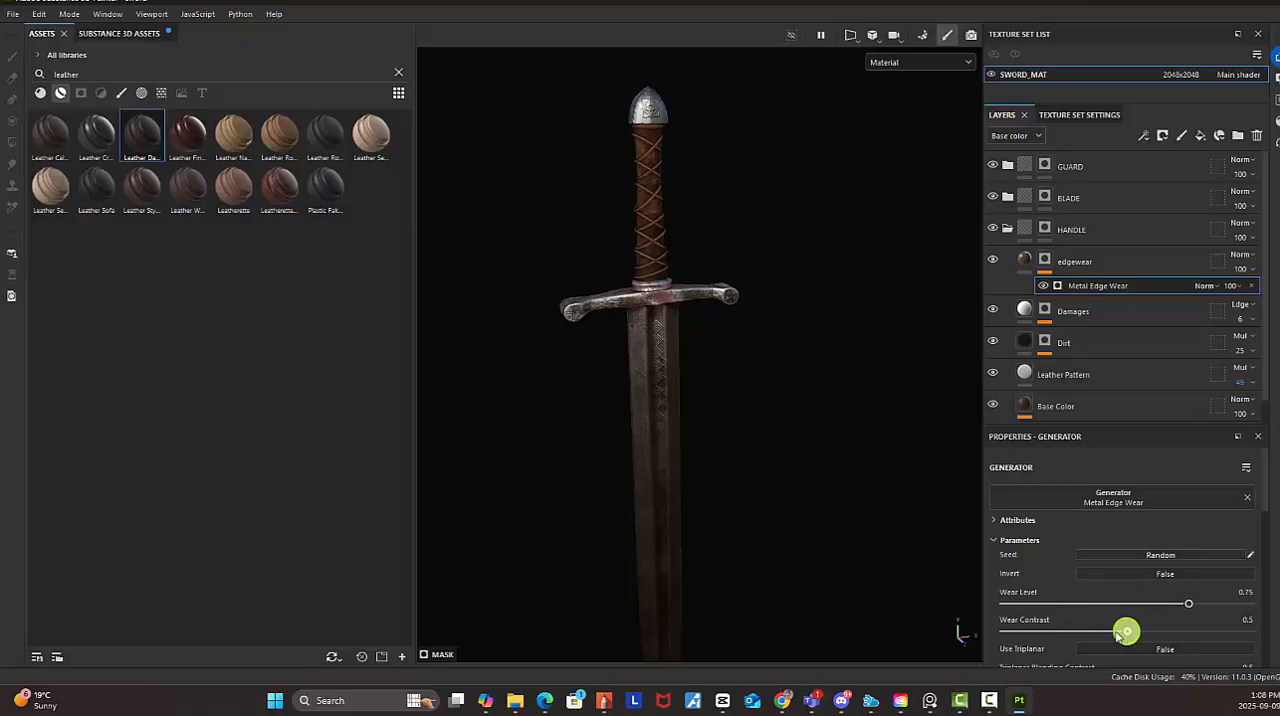
drag(1126, 631, 1095, 631)
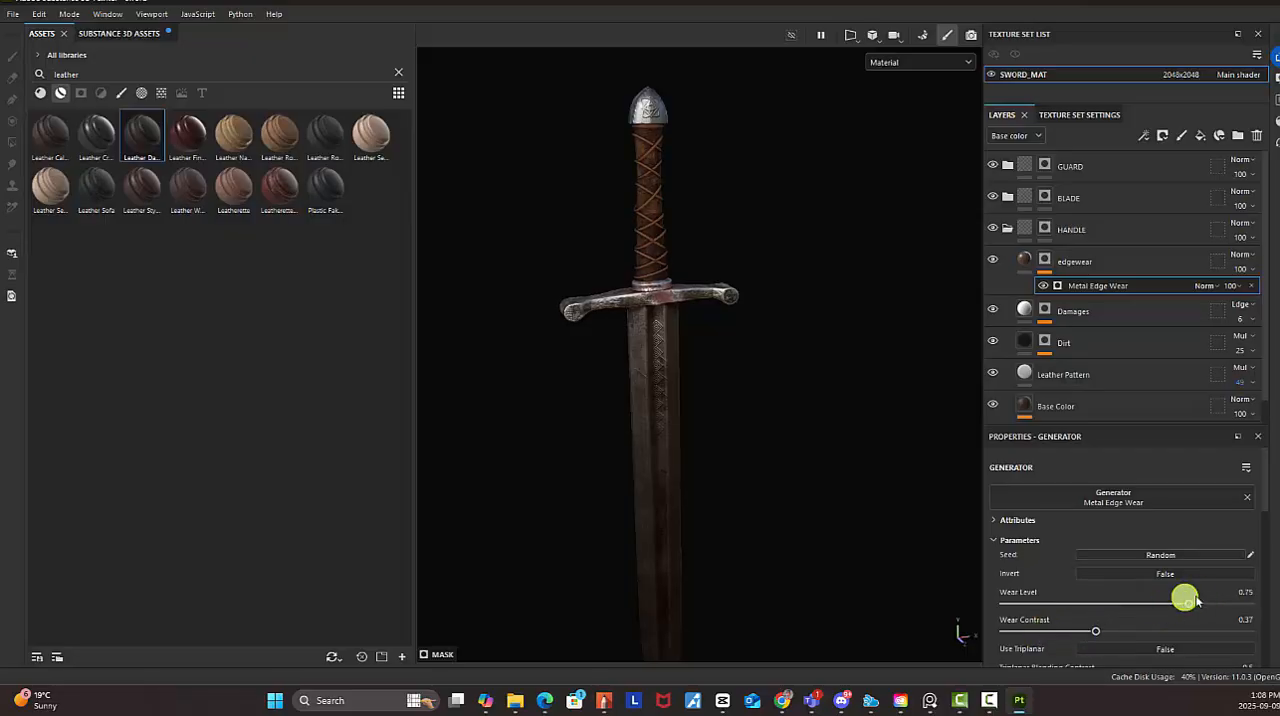
scroll(1200, 535, down, 3)
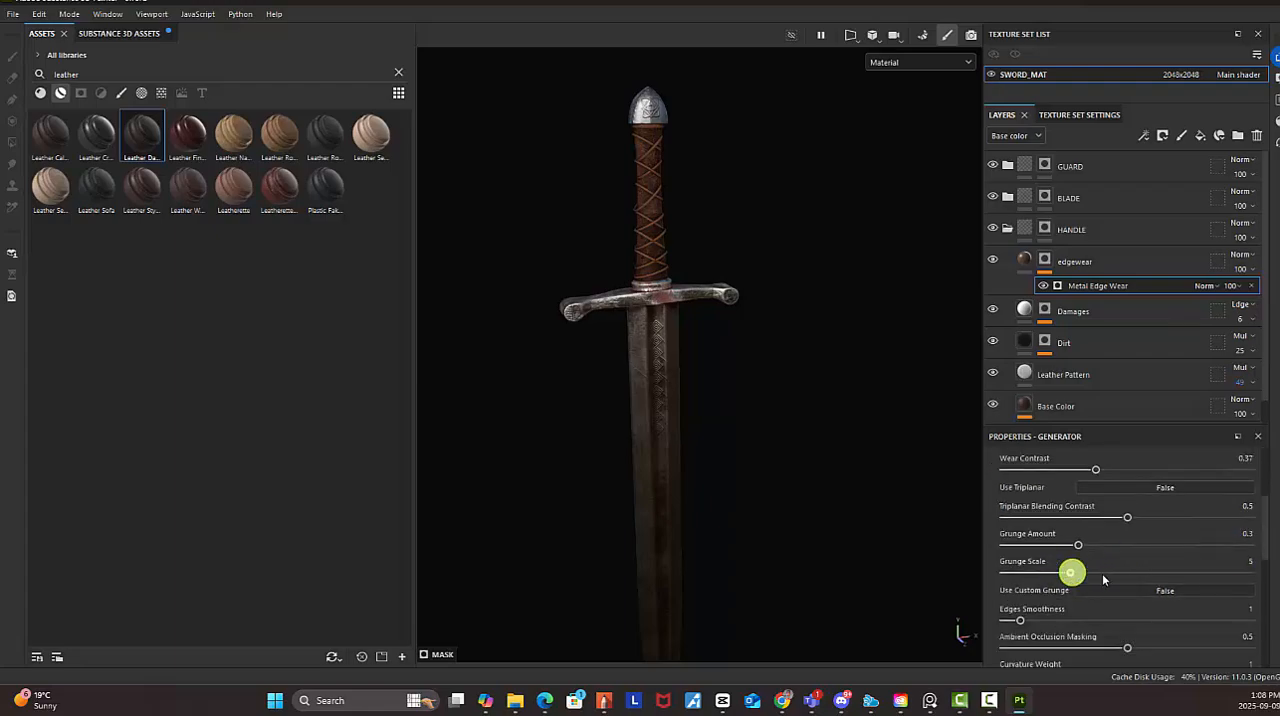
drag(1103, 579, 1140, 574)
drag(1020, 620, 1115, 650)
Darken and desaturate the edgewear layer's base colour to 45362A
alt+right_drag(711, 274, 950, 348)
alt+middle_drag(771, 165, 847, 324)
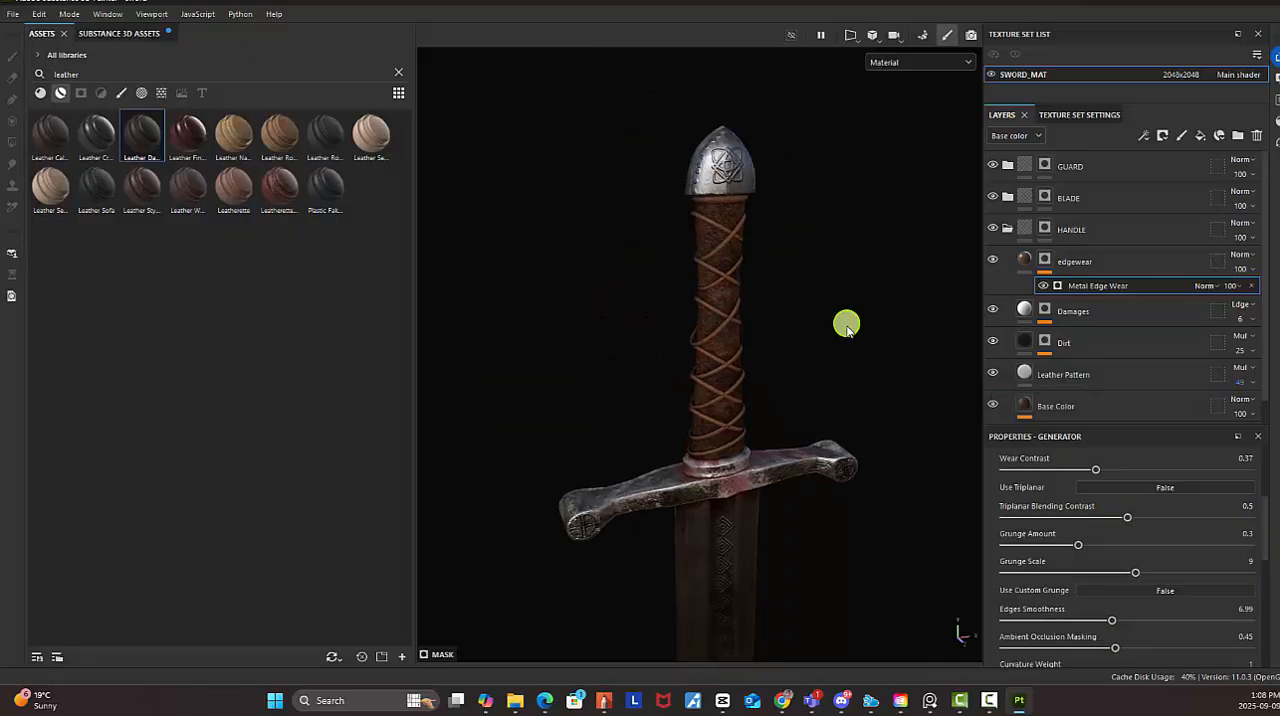
click(1057, 286)
click(1027, 259)
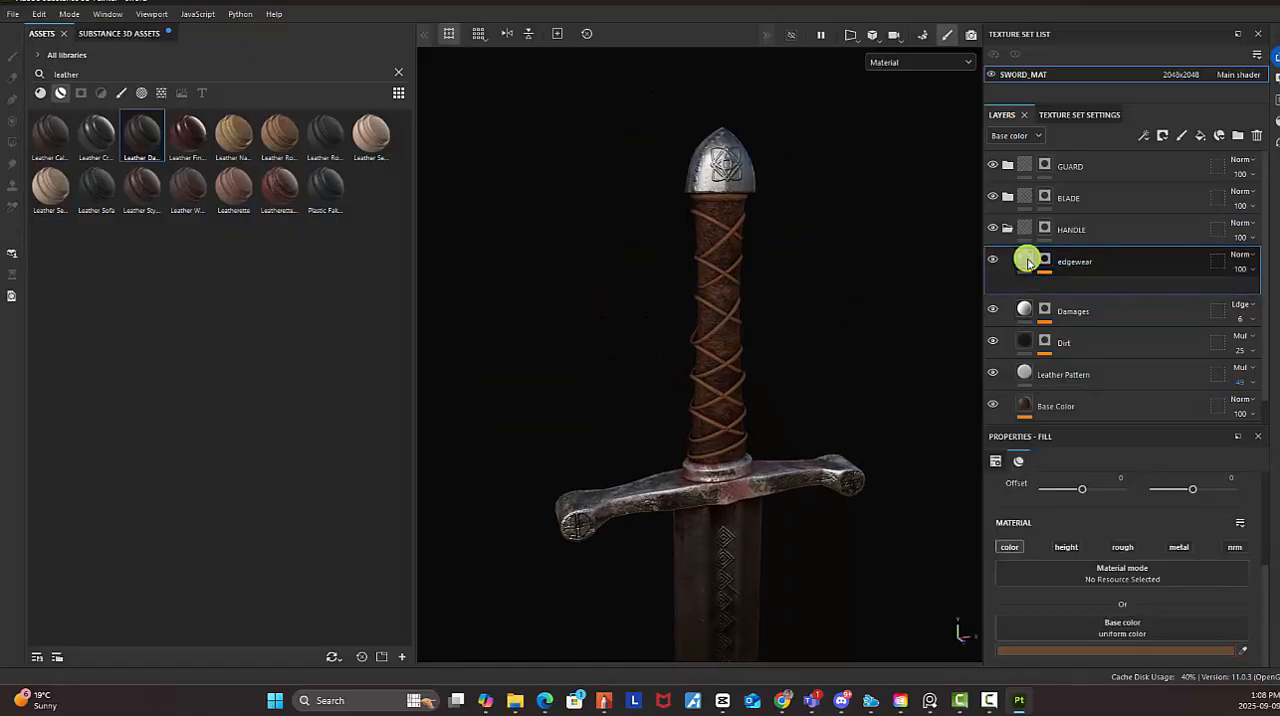
click(1160, 651)
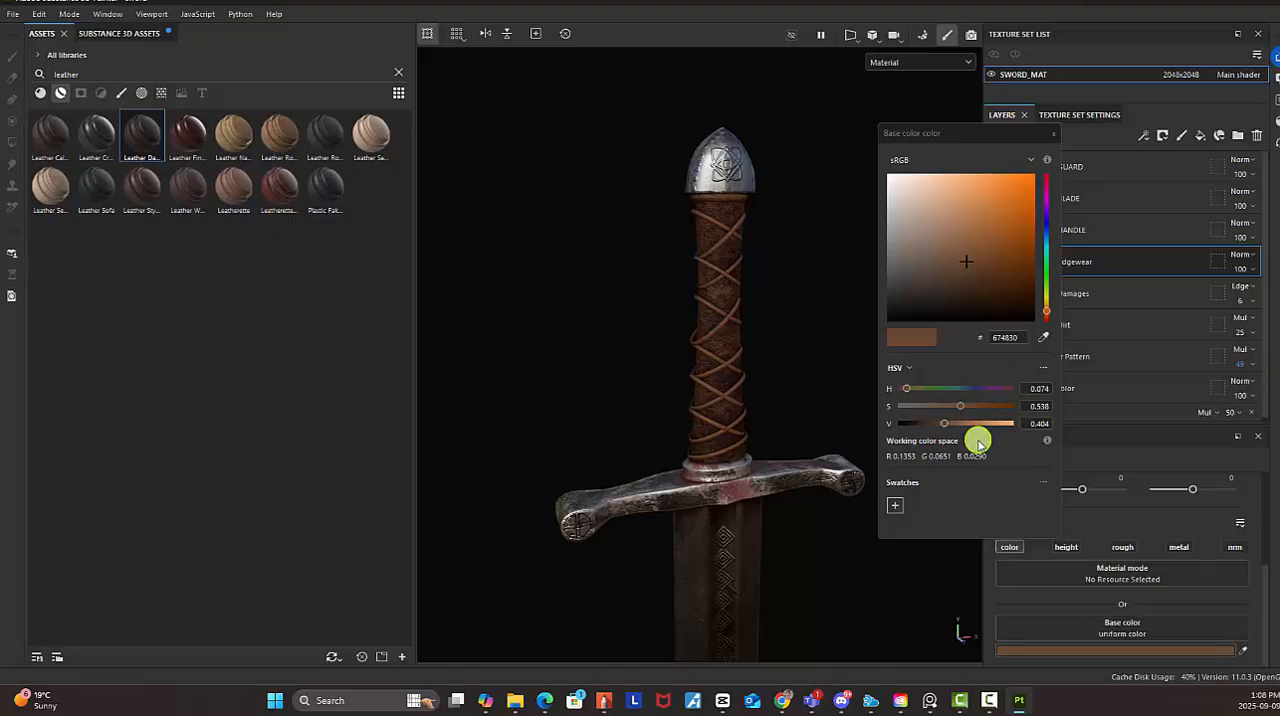
drag(966, 408, 930, 430)
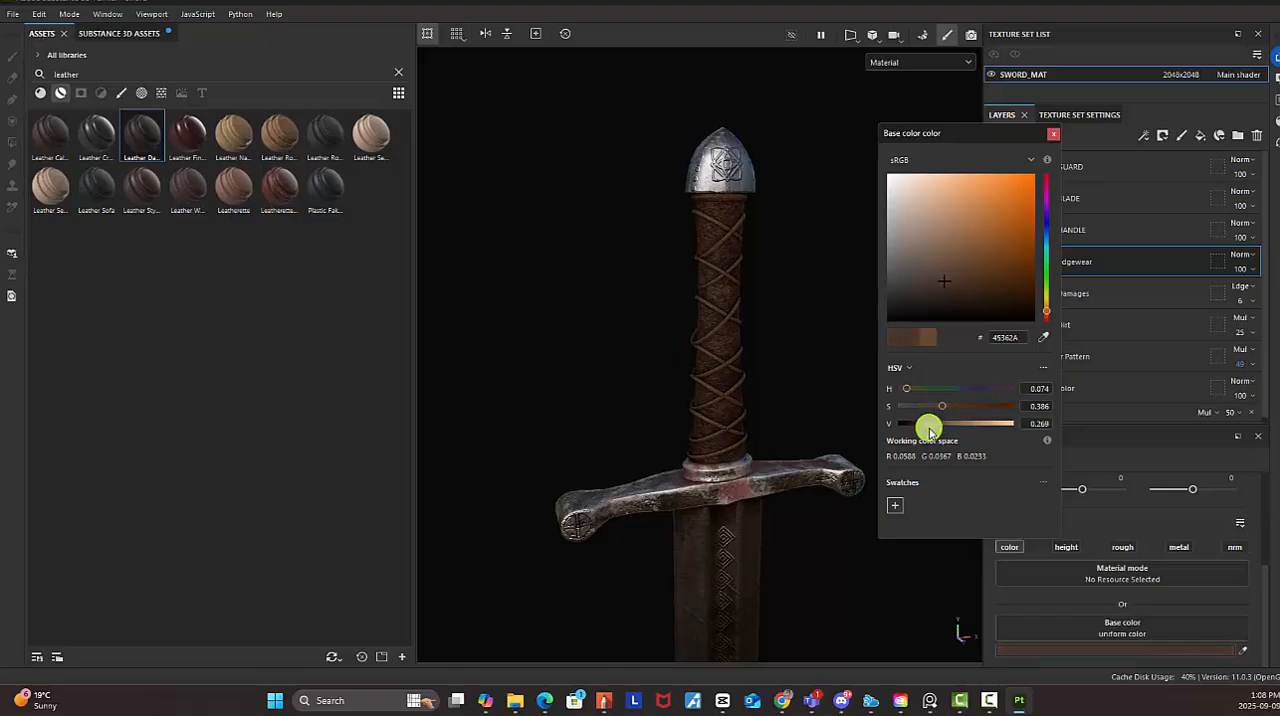
click(1053, 134)
Examine the textured sword from several angles and distances, including the grip, guard and full blade
alt+drag(843, 325, 655, 262)
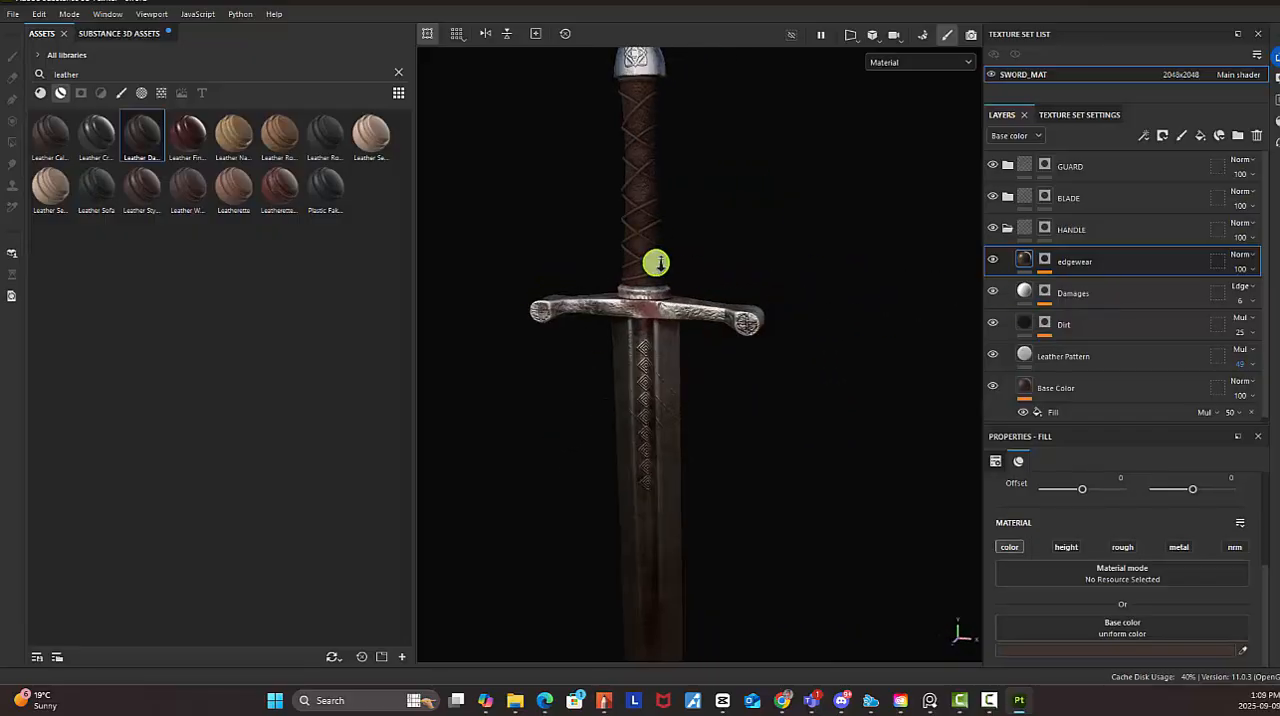
alt+right_drag(655, 262, 850, 319)
alt+middle_drag(850, 319, 846, 496)
alt+right_drag(846, 496, 1202, 633)
alt+drag(1202, 633, 747, 259)
alt+right_drag(747, 259, 806, 297)
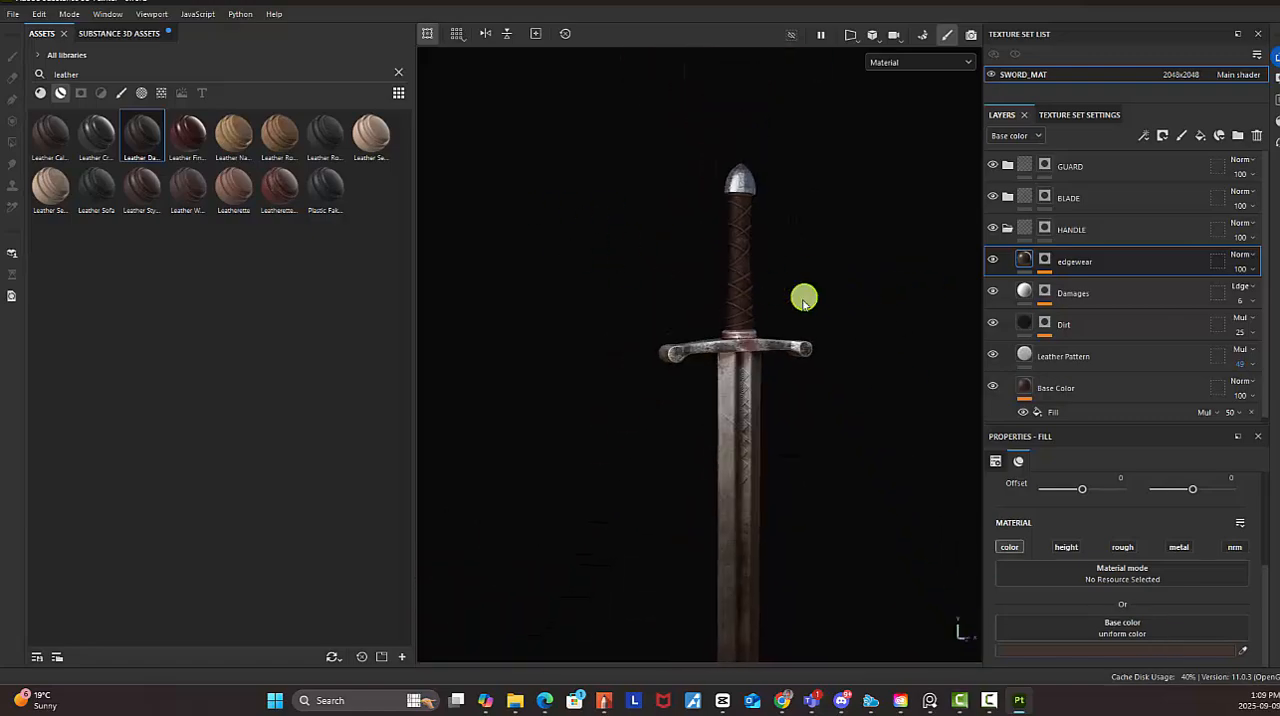
alt+middle_drag(806, 297, 720, 249)
alt+right_drag(720, 249, 795, 267)
alt+middle_drag(828, 342, 810, 341)
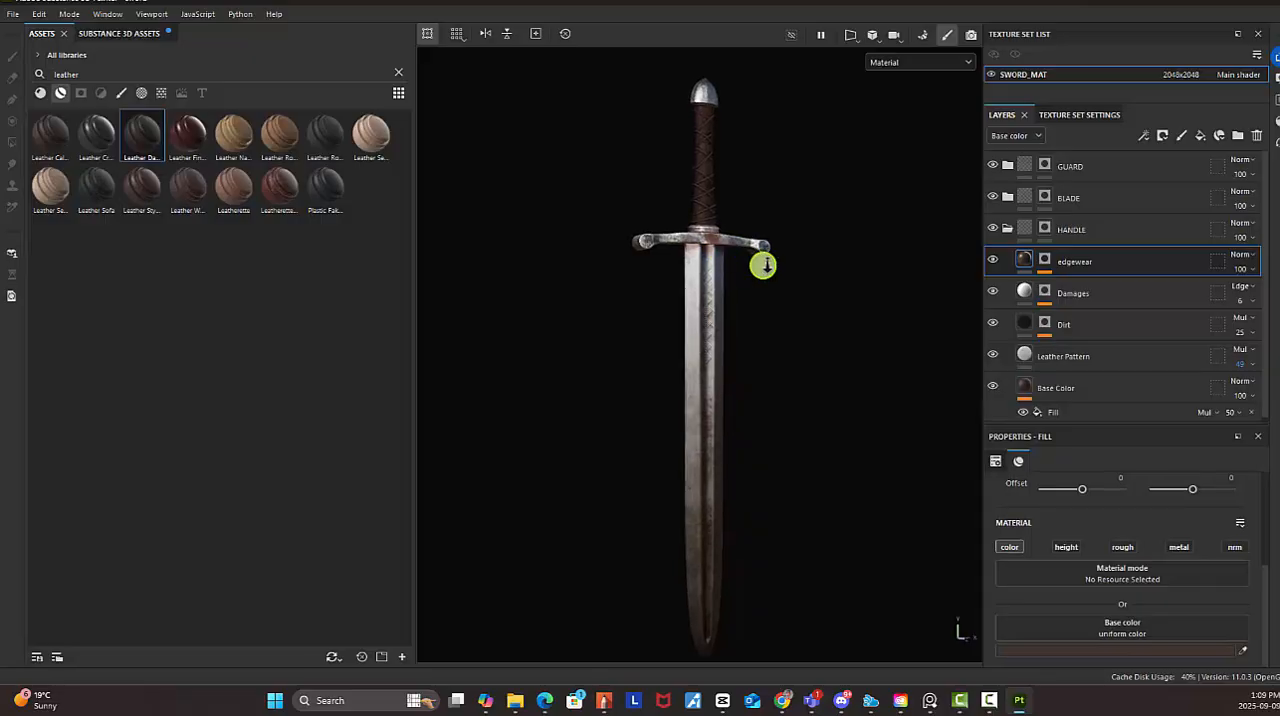
alt+drag(810, 341, 818, 308)
alt+middle_drag(818, 308, 809, 340)
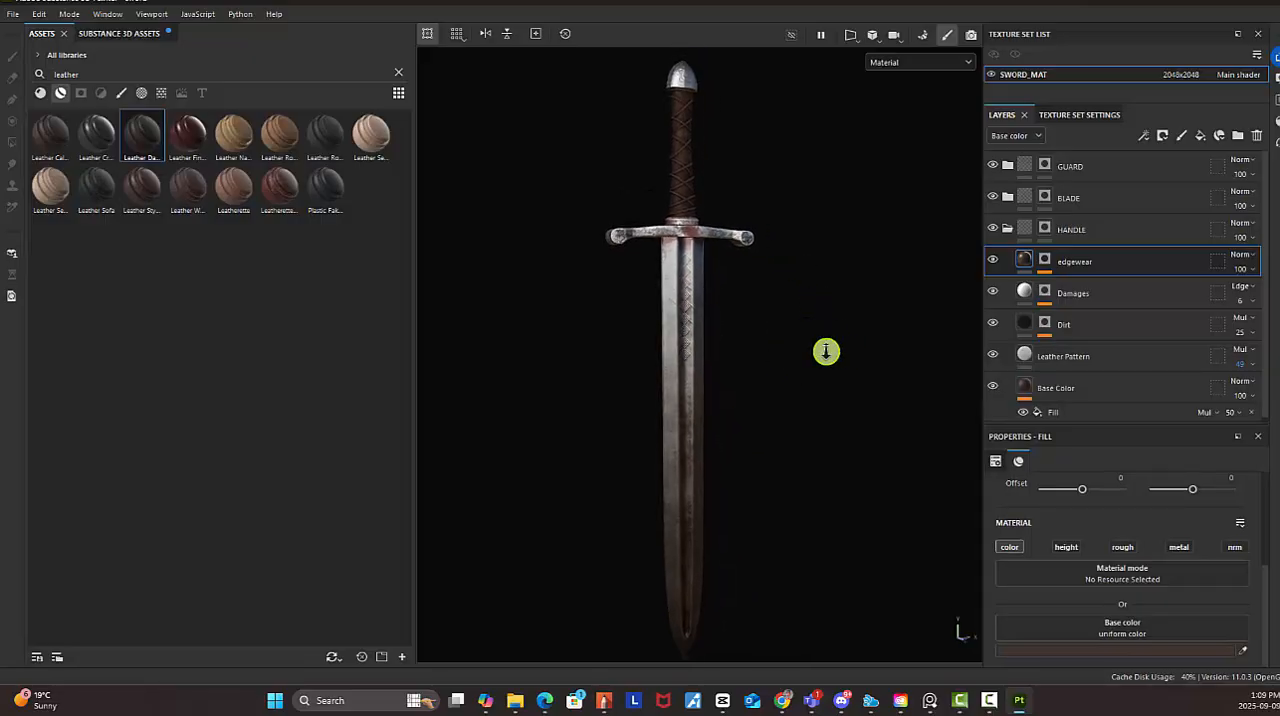
Save the sword project
click(10, 14)
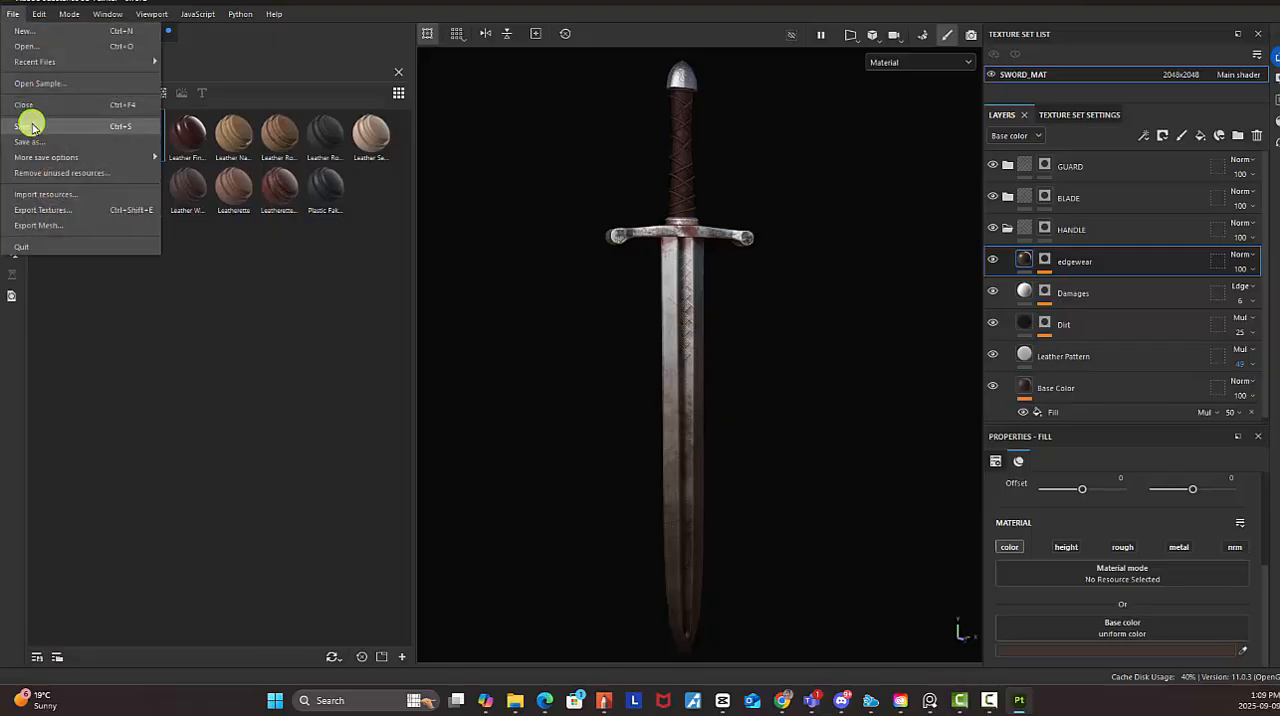
click(30, 122)
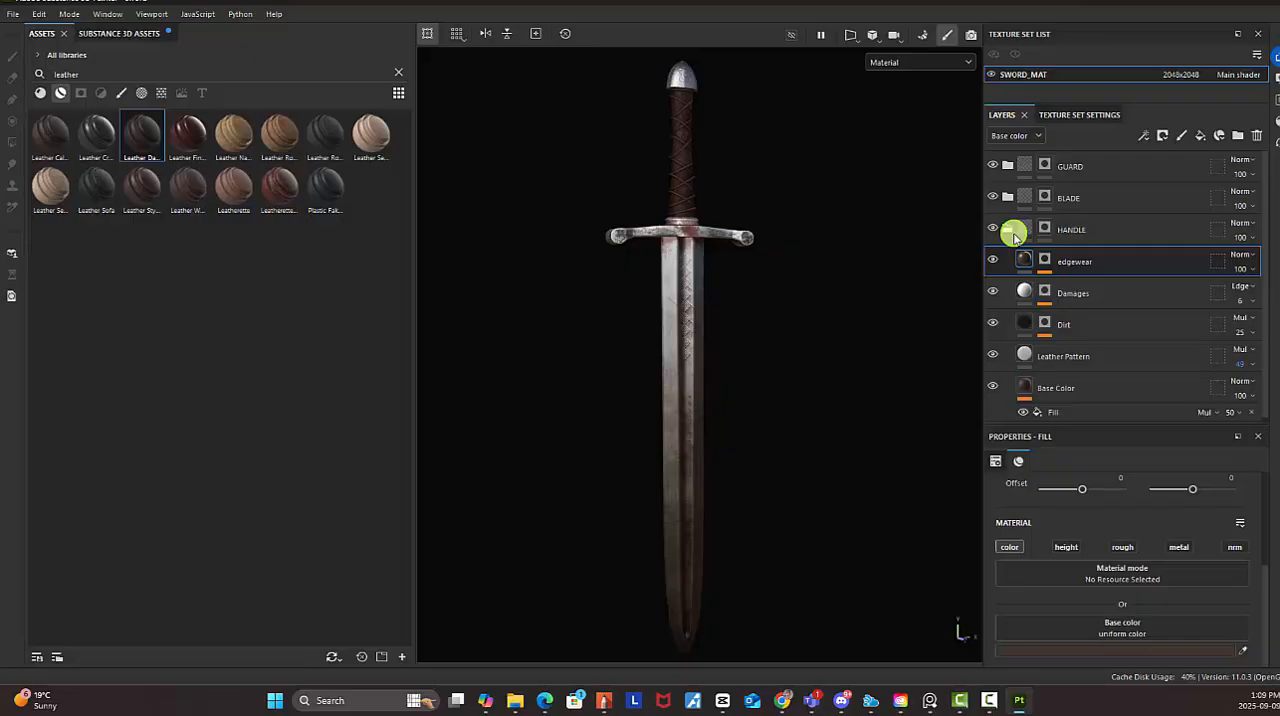
Switch to File Explorer and open the scenes folder inside WORKING_WITH_3D_ASSET_2025
click(515, 700)
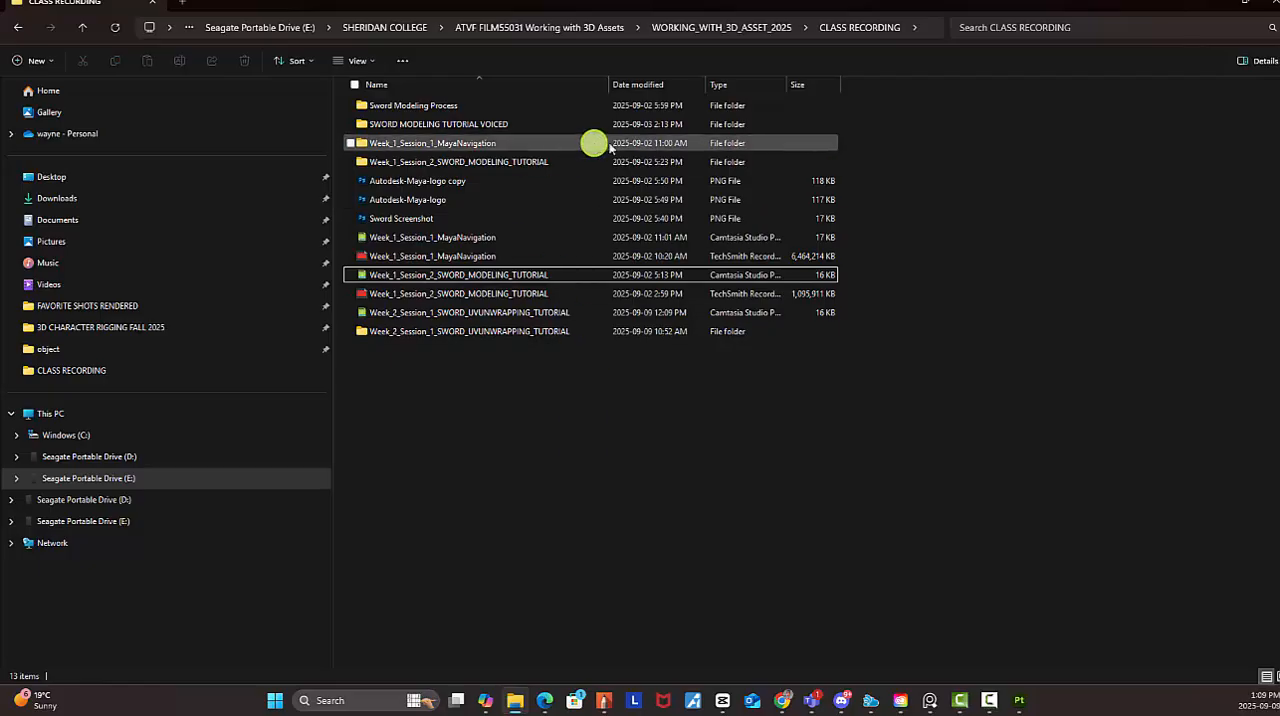
click(730, 31)
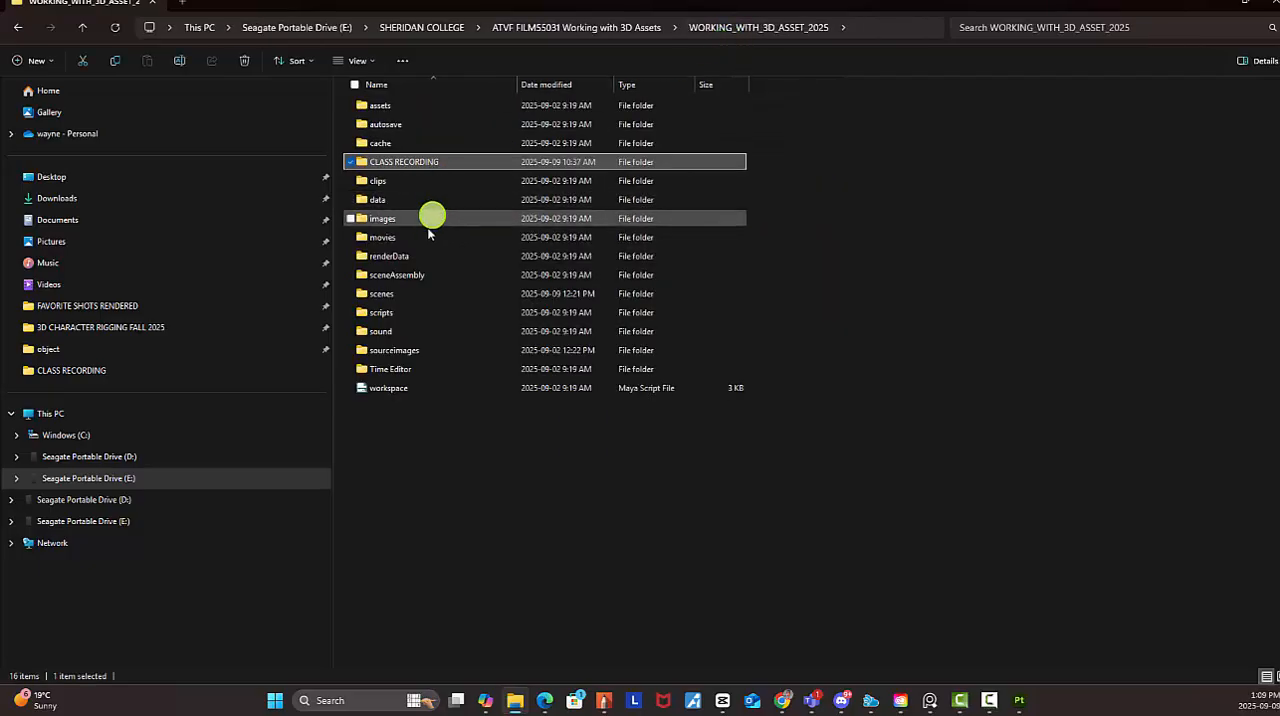
double_click(398, 293)
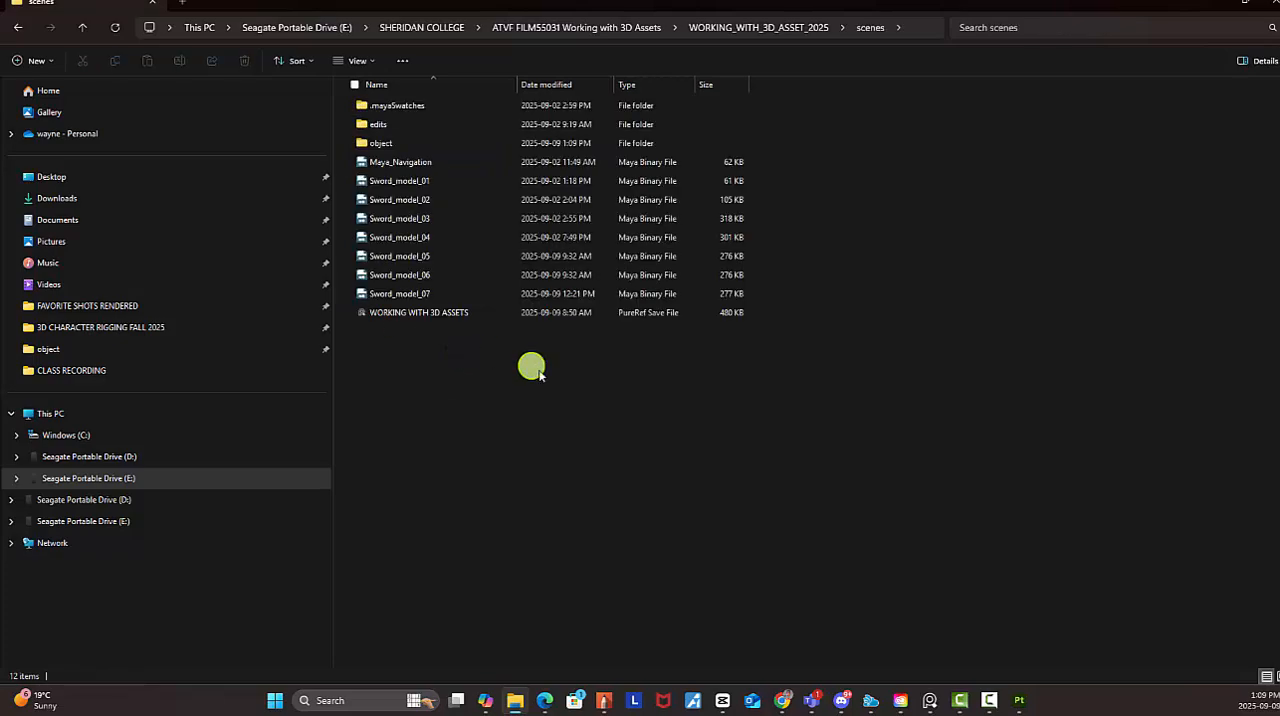
Create and open a folder named Renders inside the scenes folder, and switch back to Substance 3D Painter
right_click(386, 381)
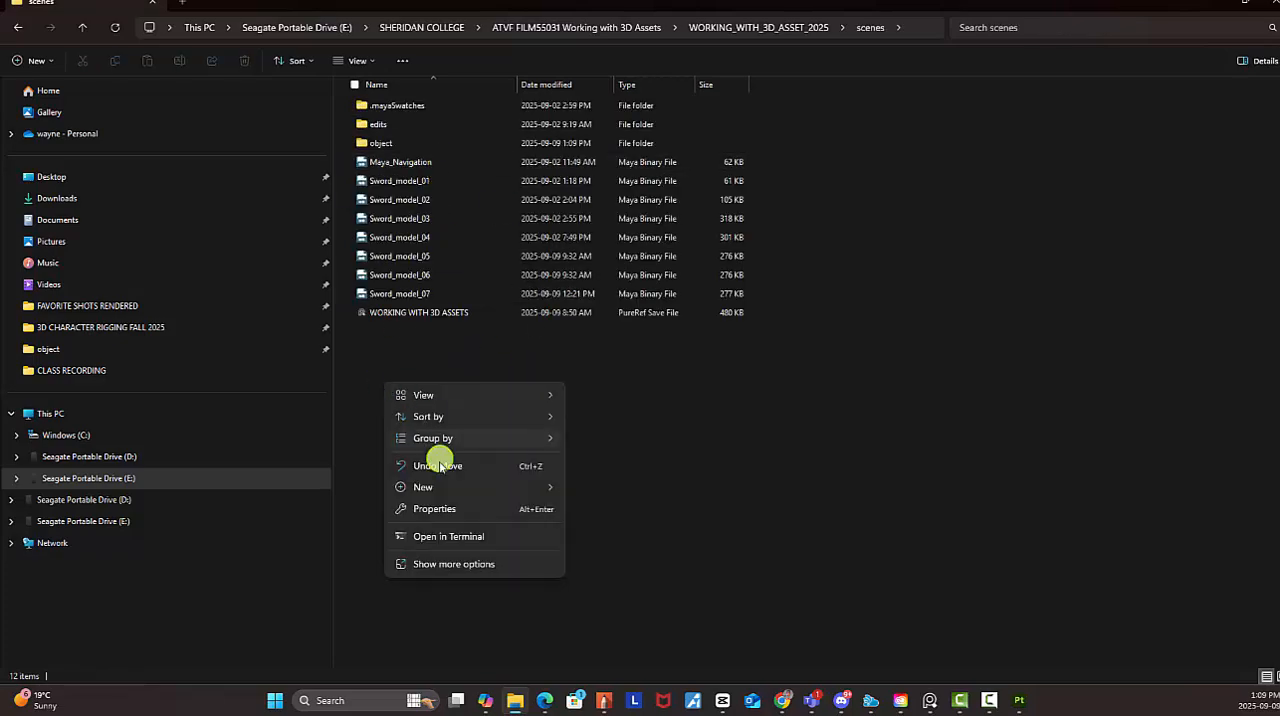
mouse_move(438, 487)
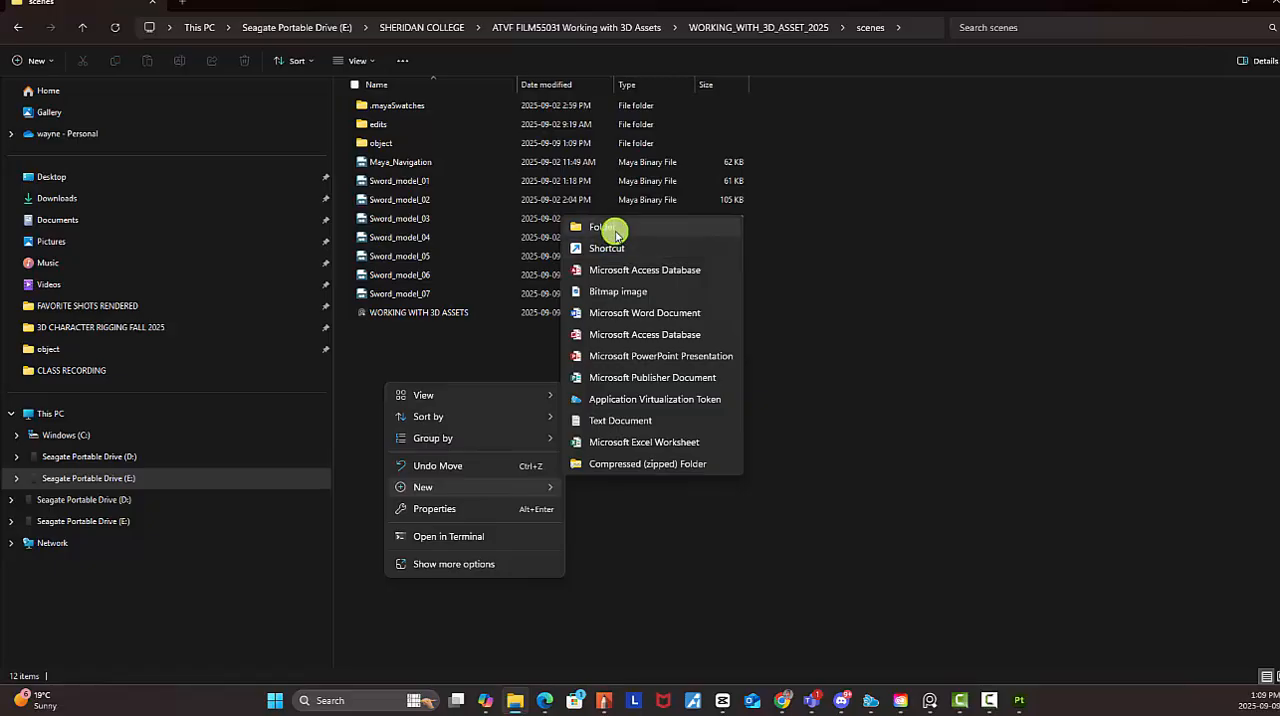
click(605, 228)
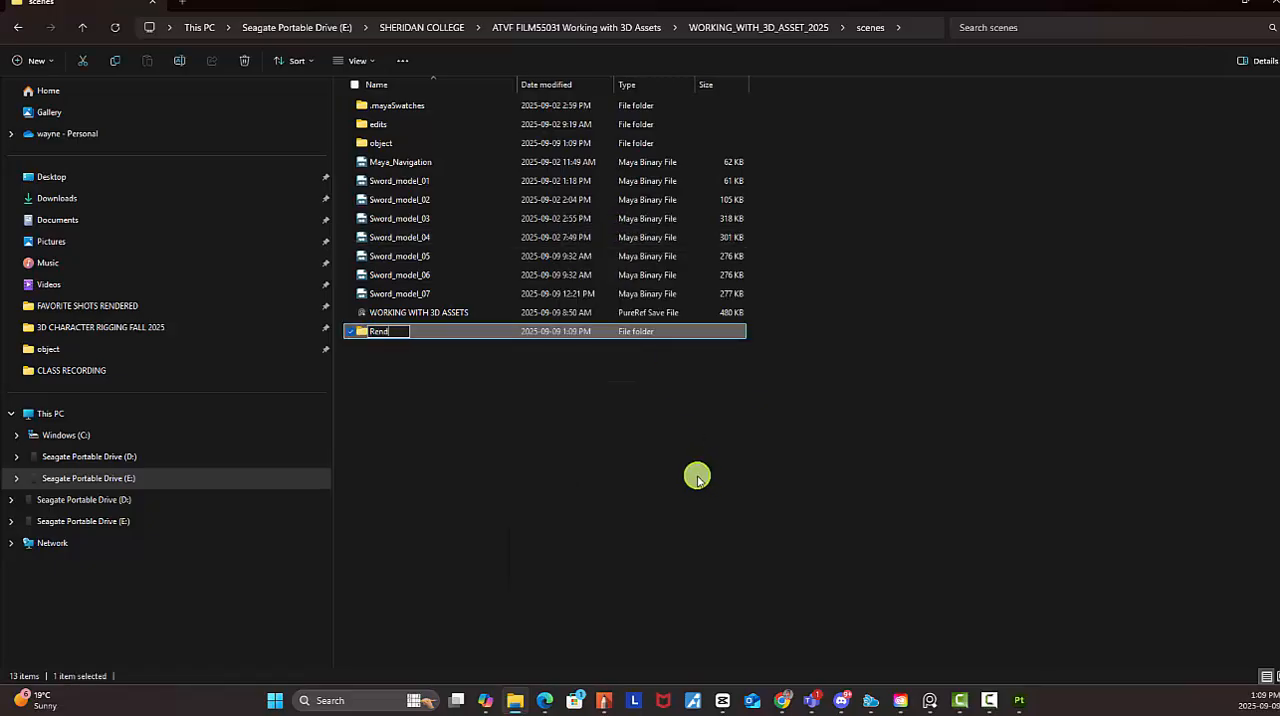
key(Return)
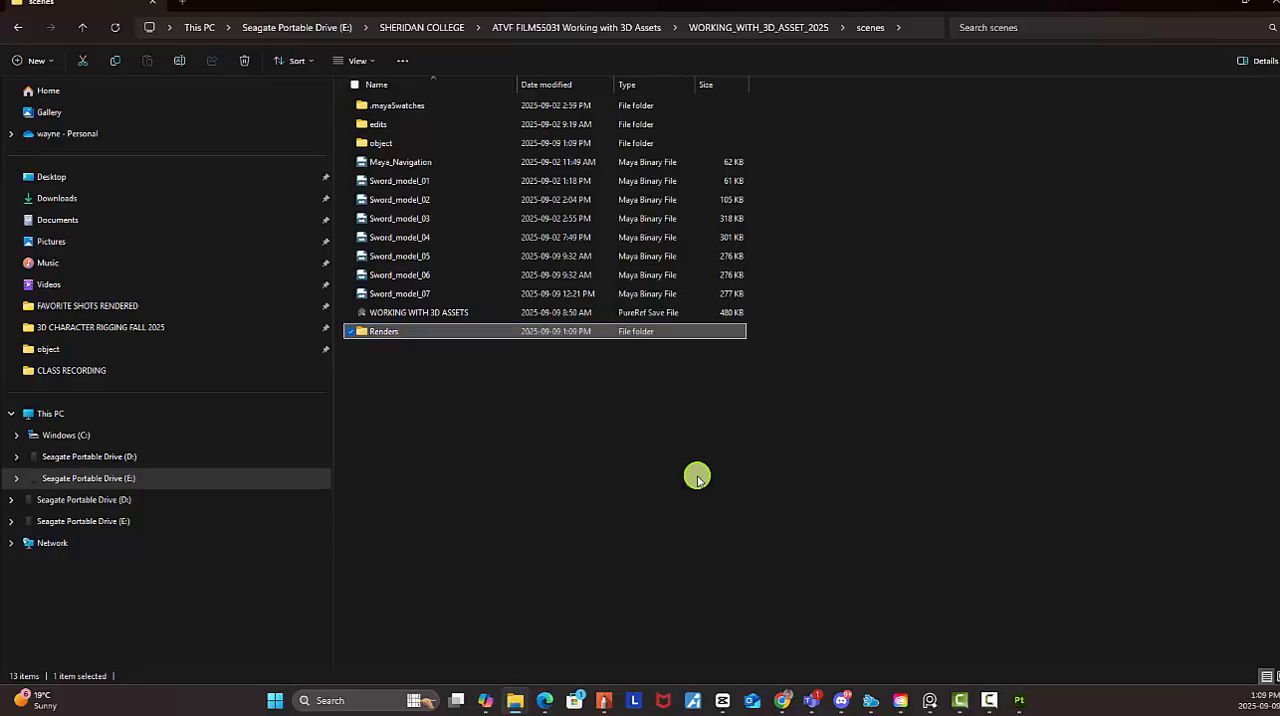
double_click(431, 340)
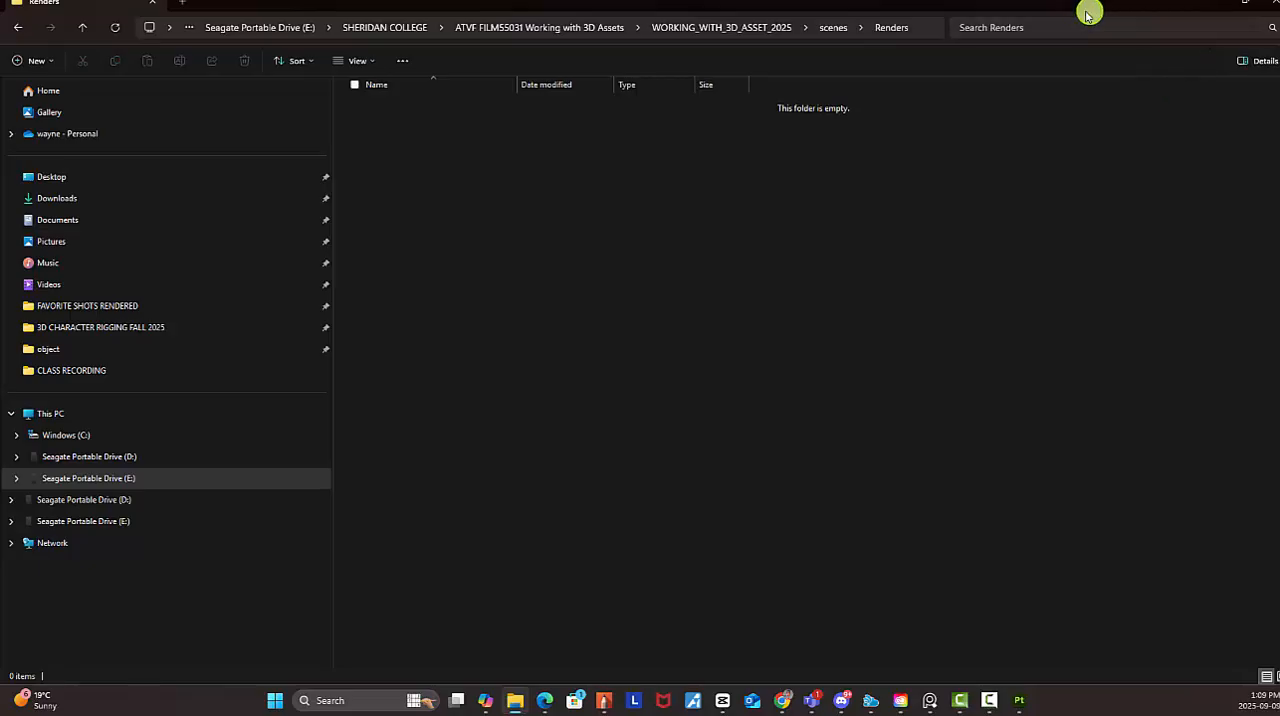
mouse_move(1090, 8)
mouse_down()
mouse_move(1020, 200)
mouse_move(574, 614)
mouse_move(560, 705)
mouse_up()
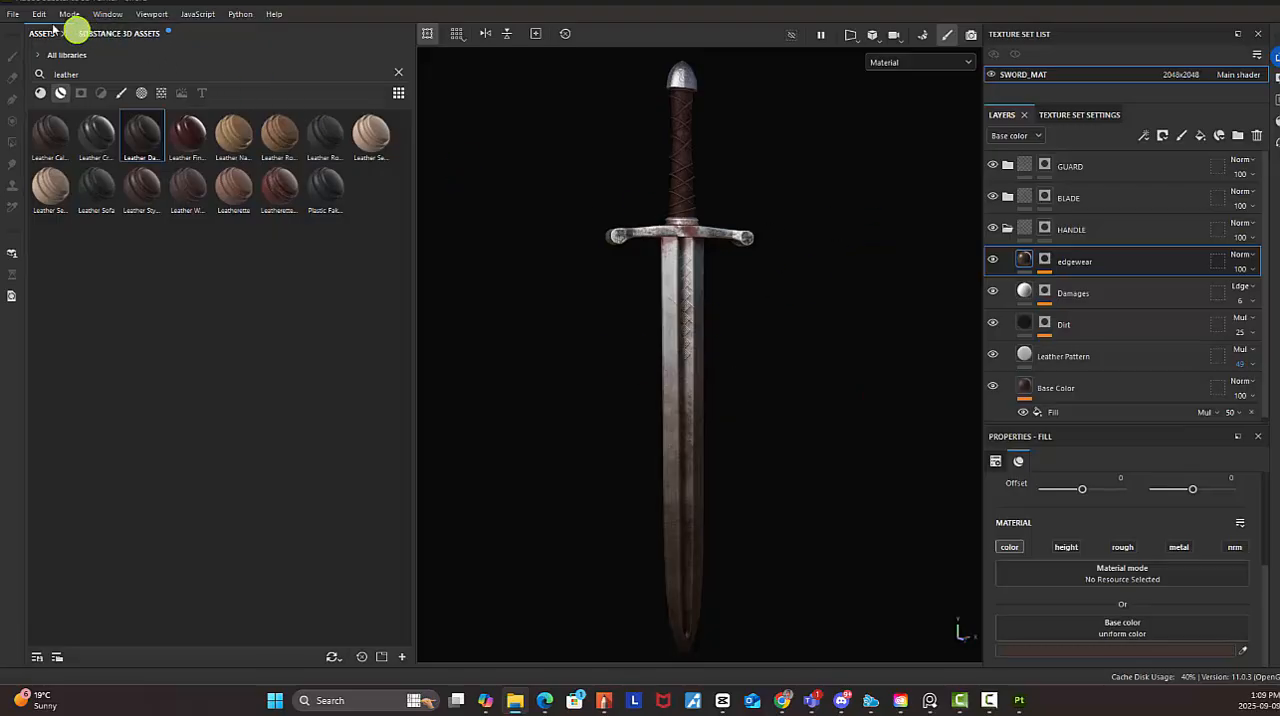
Save the project and save a second version of it as swordvr2 in the scenes/object folder
click(14, 15)
click(40, 126)
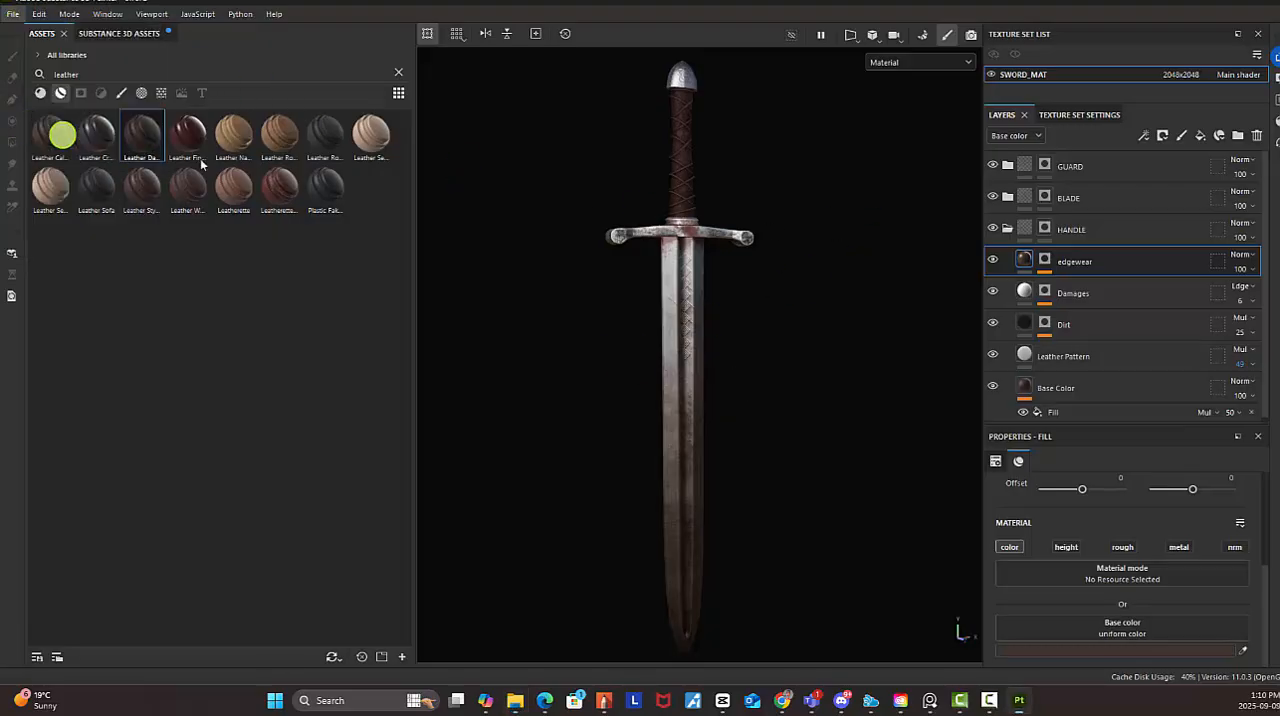
click(14, 14)
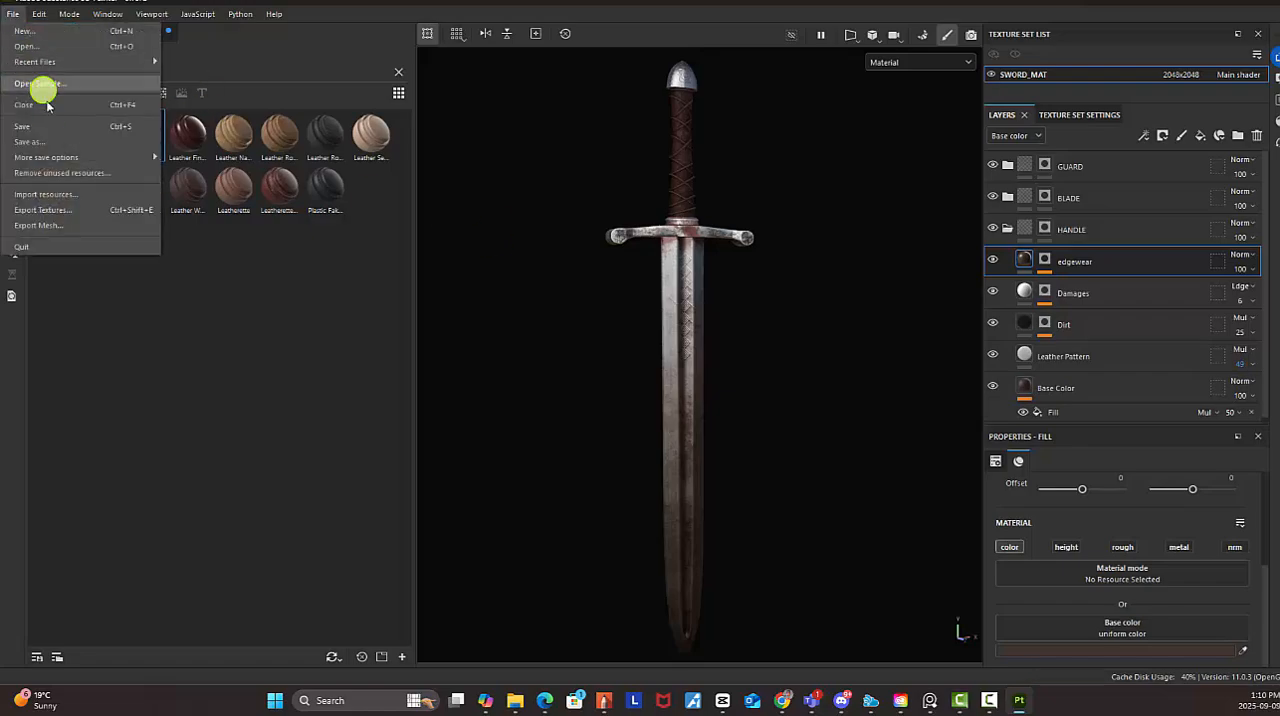
click(50, 143)
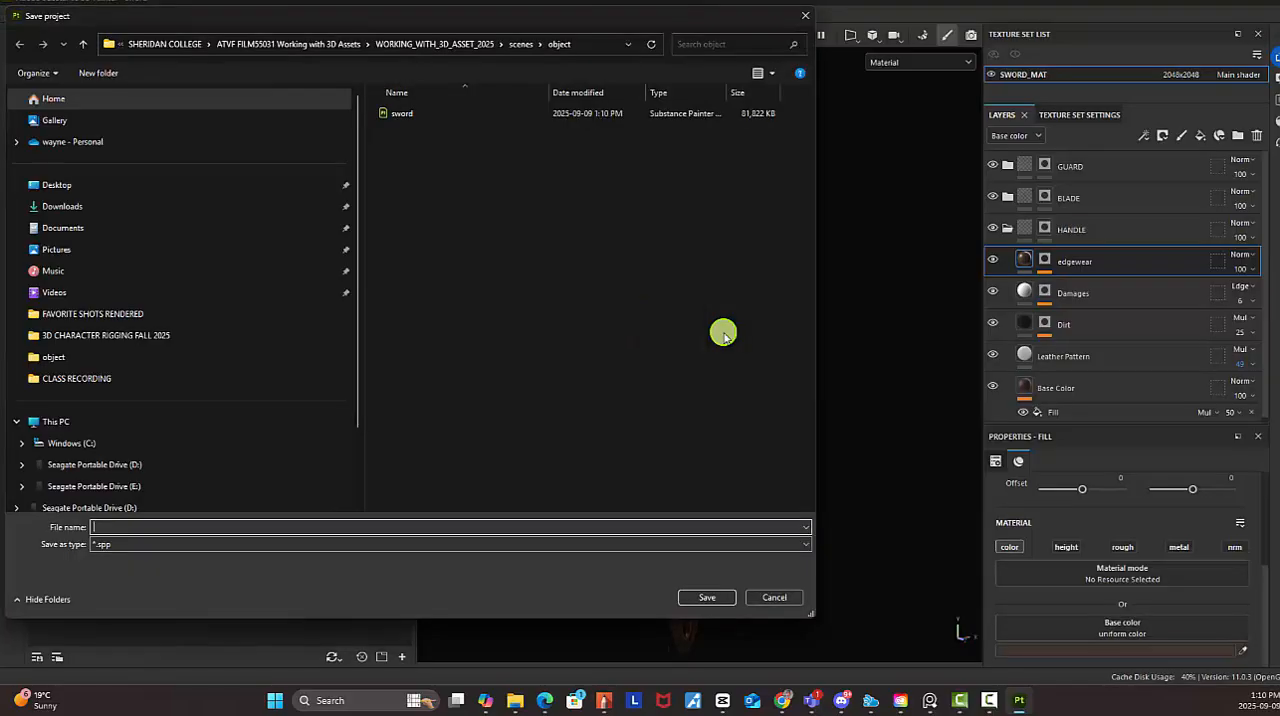
click(400, 114)
double_click(136, 528)
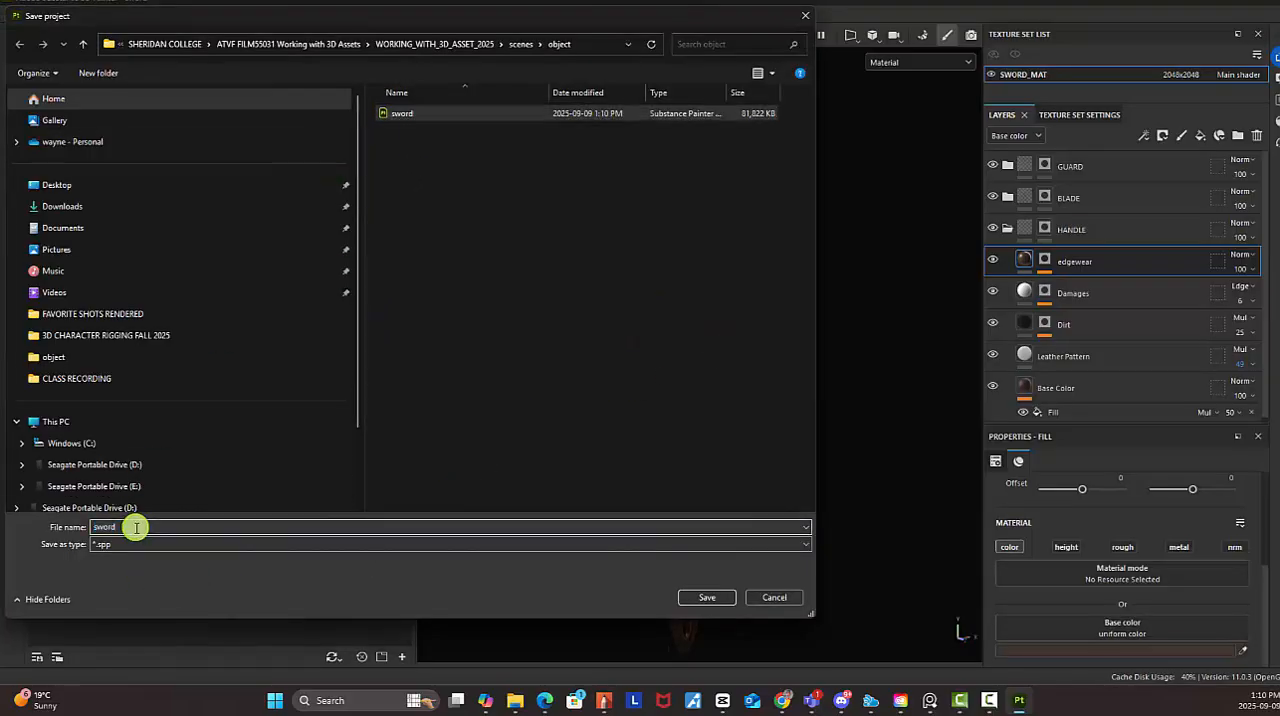
text(vr)
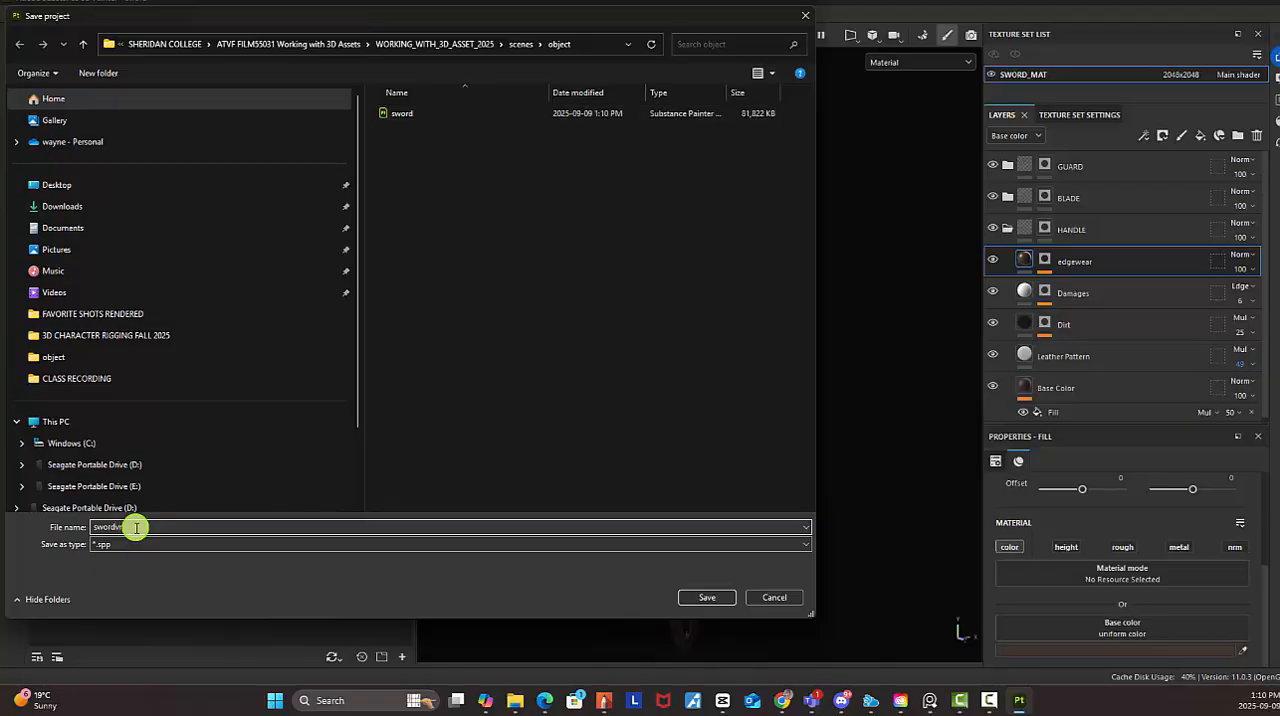
text(2)
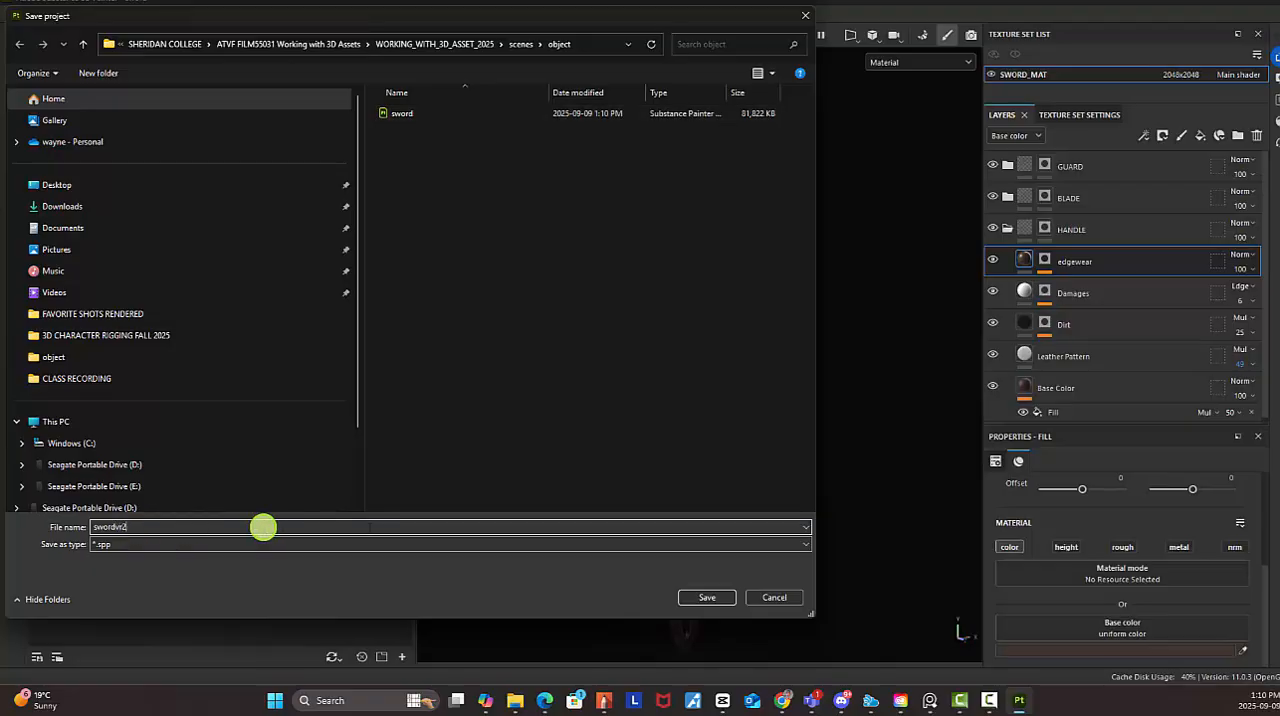
click(724, 596)
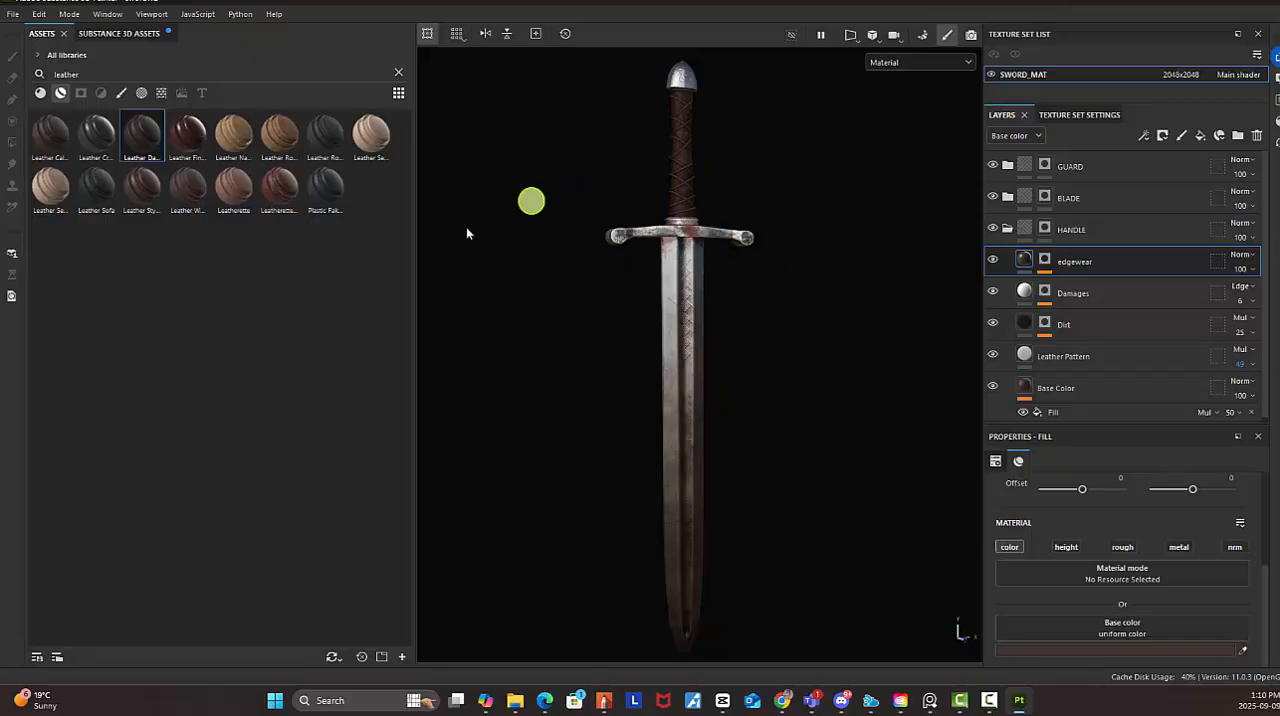
Narrow the asset library to give the 3D viewport more width
drag(414, 296, 258, 284)
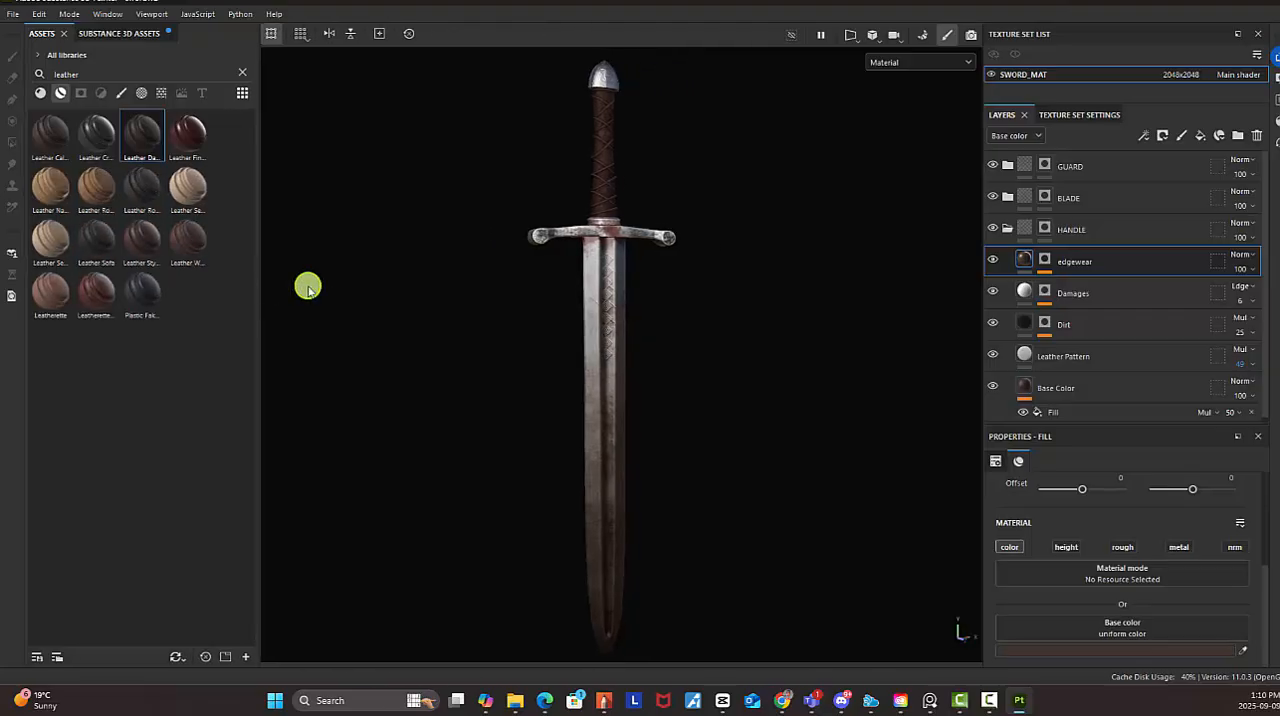
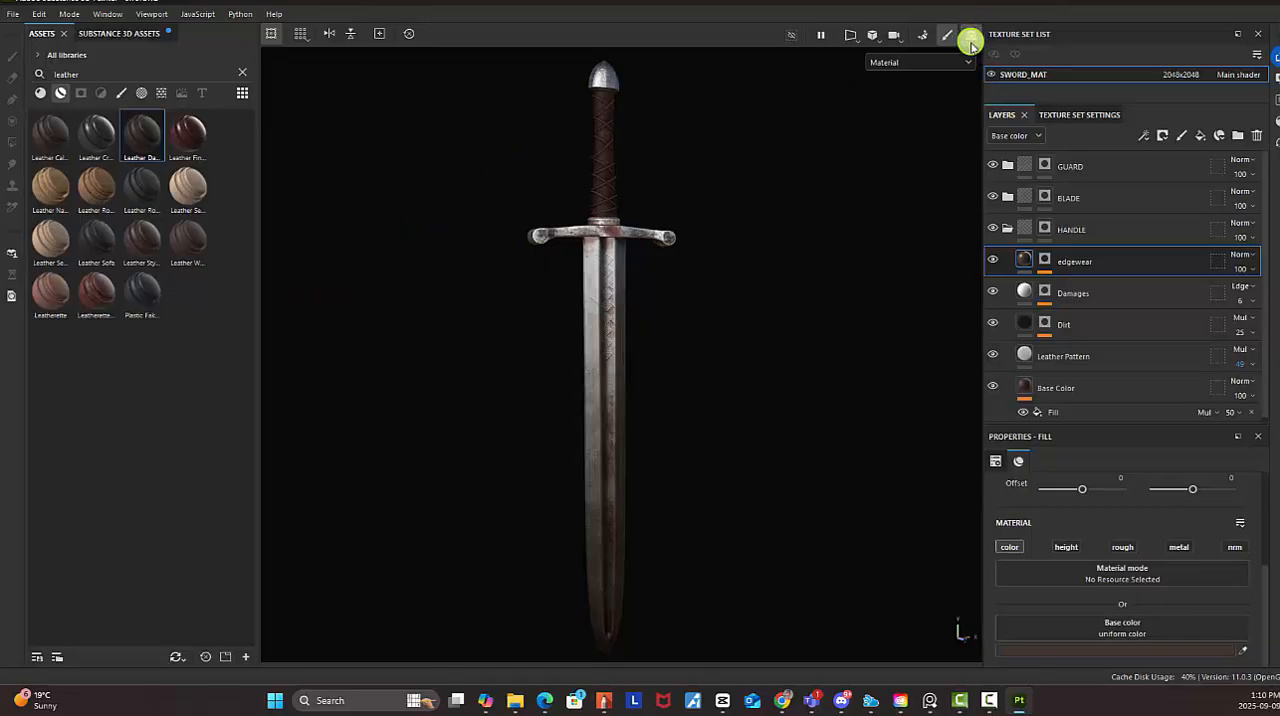
Switch the viewport to Iray rendering and frame the whole sword in the outdoor environment
click(970, 36)
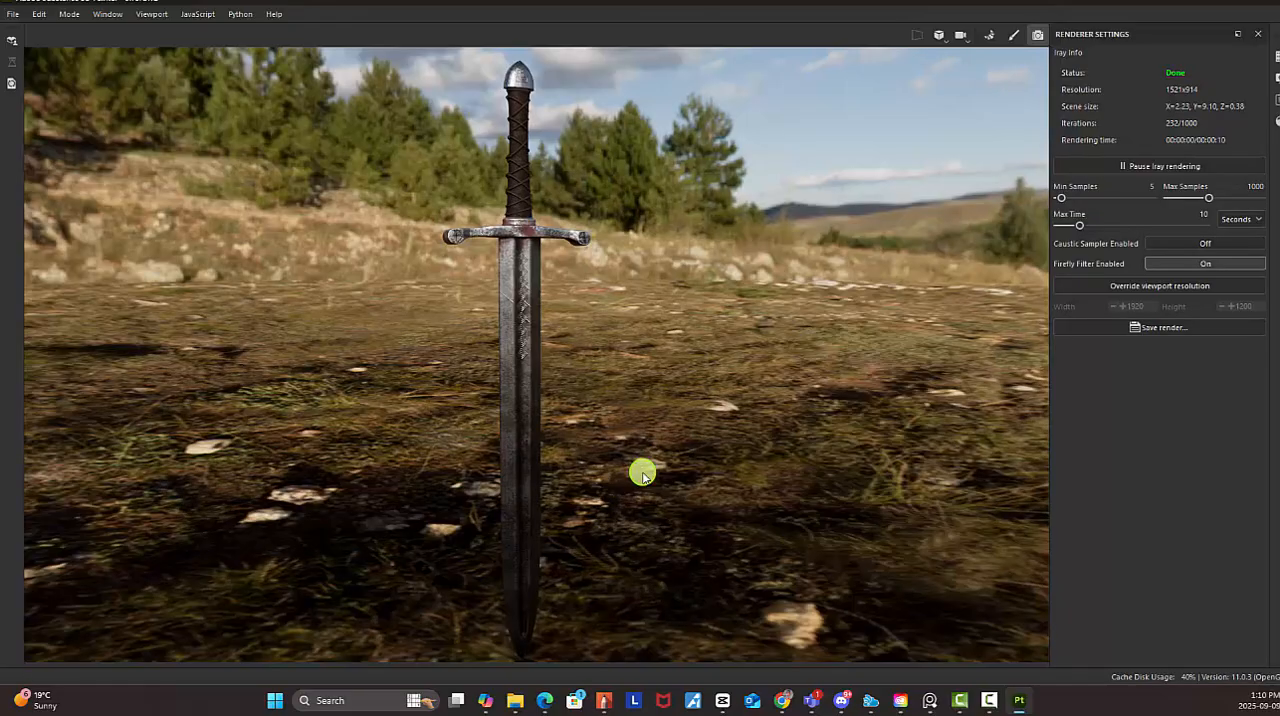
alt+right_drag(786, 351, 584, 319)
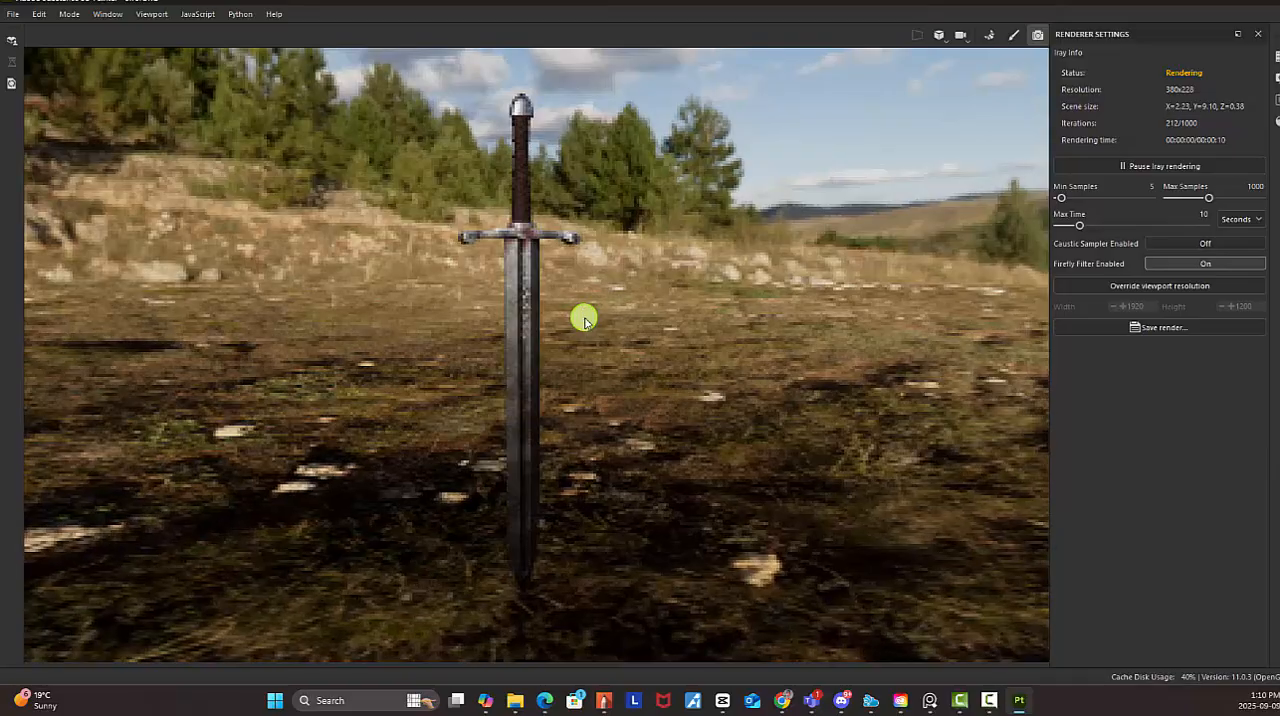
alt+drag(648, 354, 641, 300)
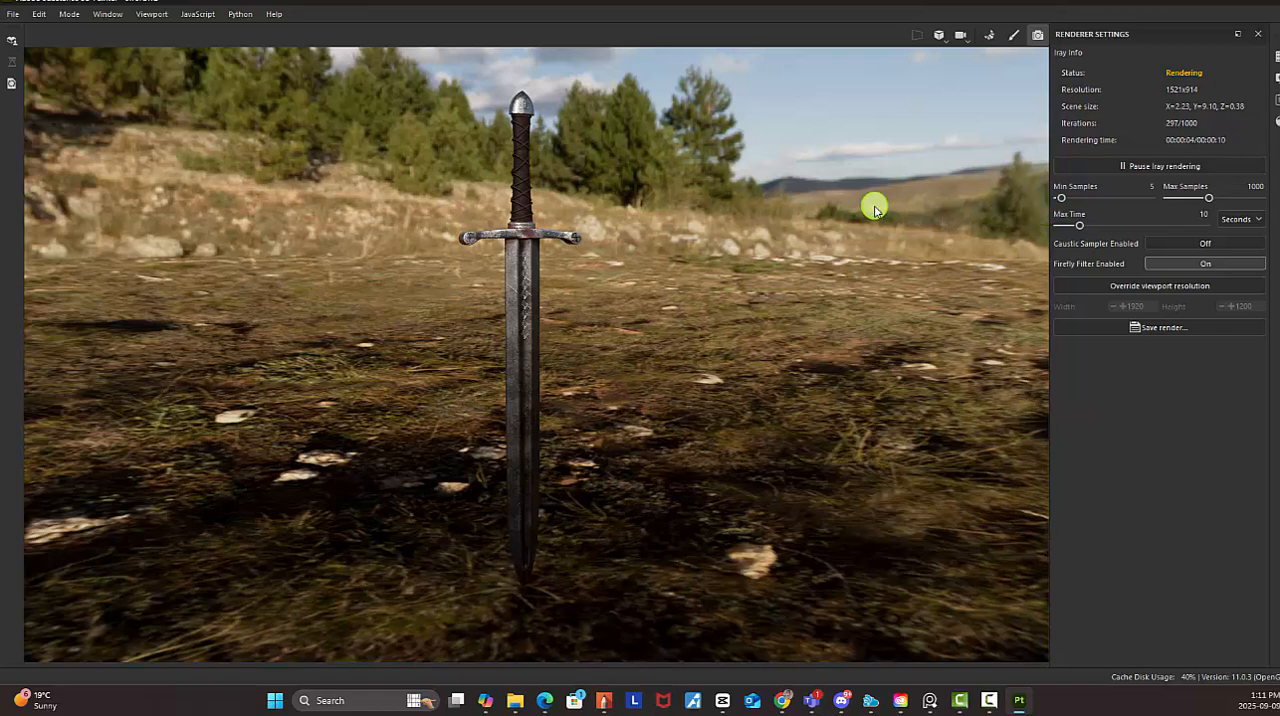
Open the display settings and enable Clear color for the dome, keeping Ground enabled
click(1276, 57)
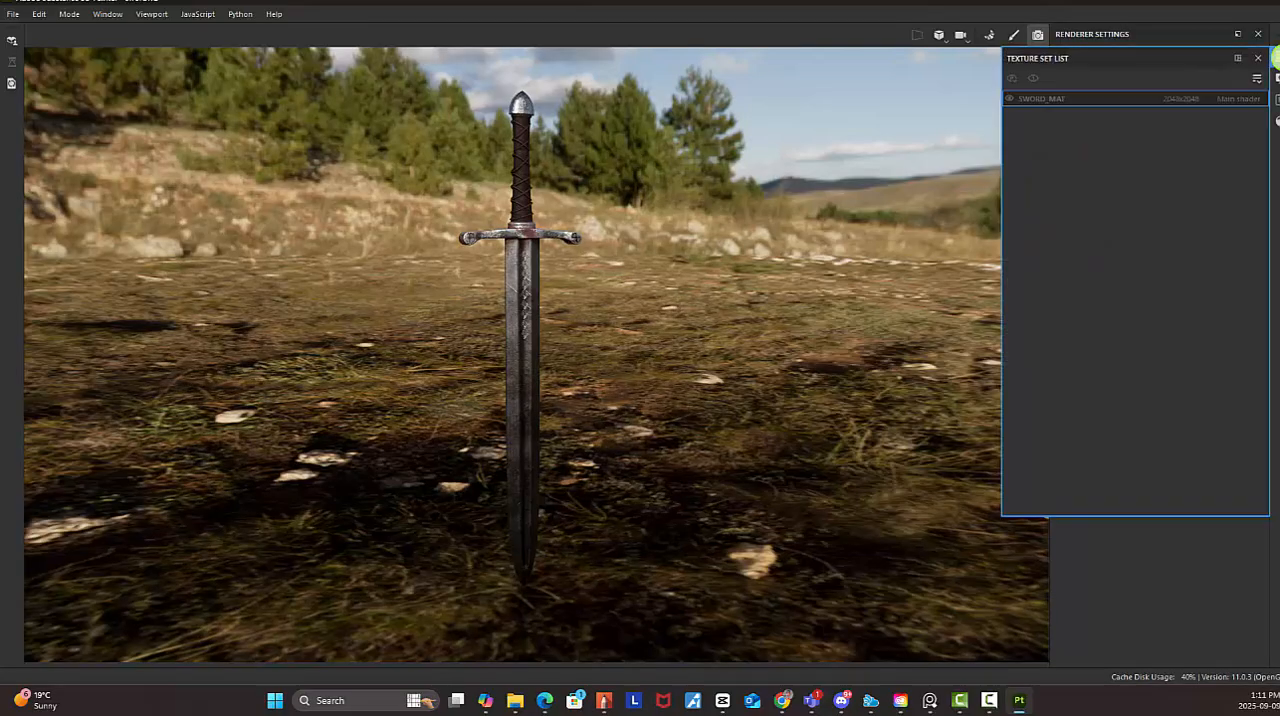
click(1276, 58)
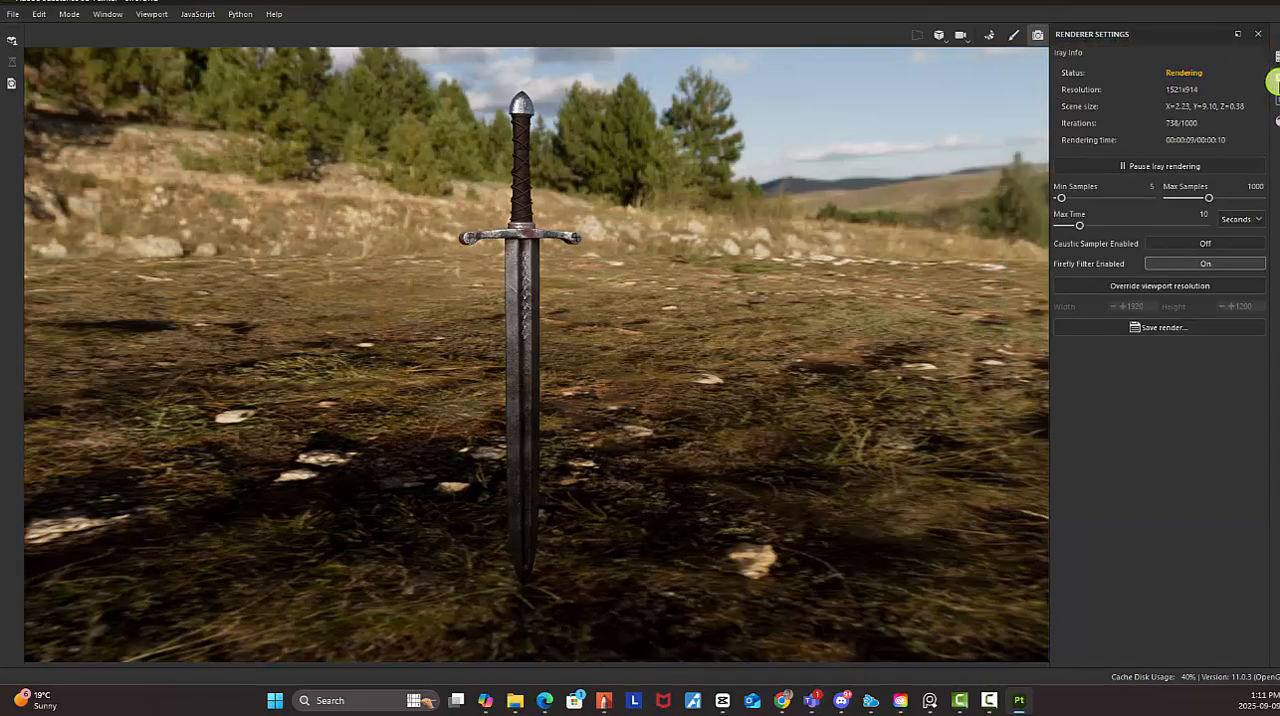
click(1276, 82)
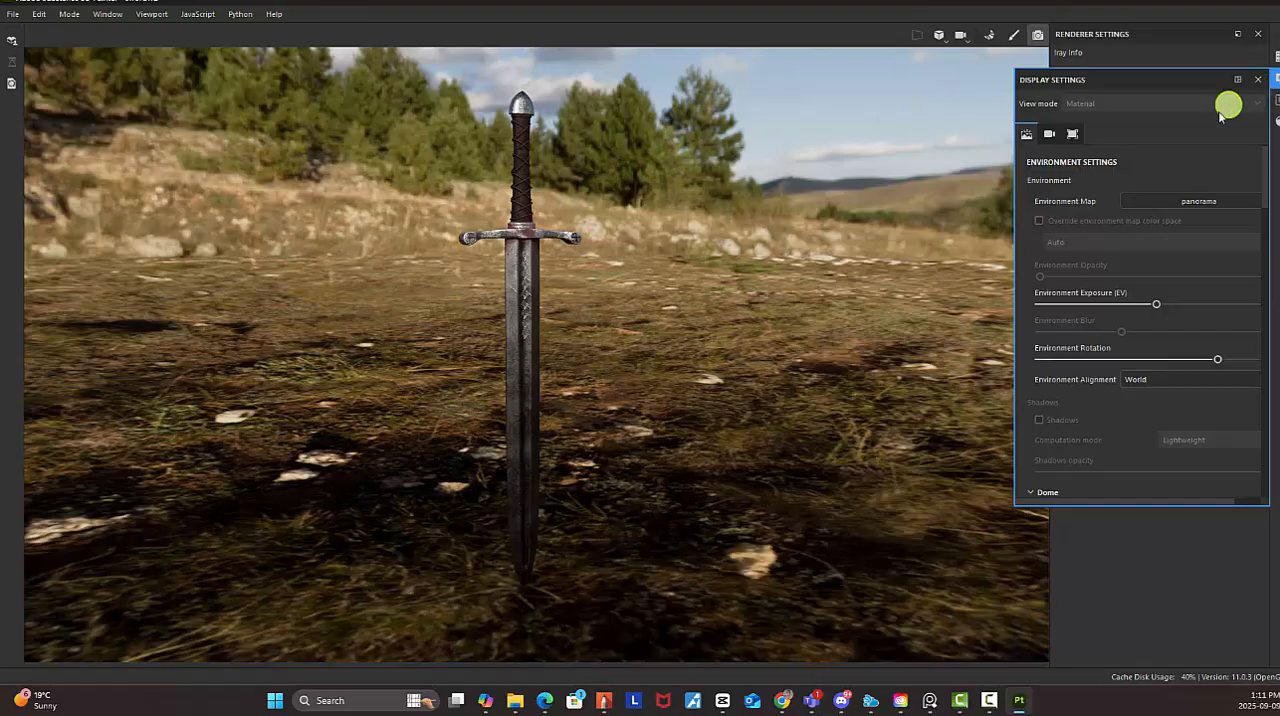
scroll(1100, 205, down, 2)
scroll(1099, 210, down, 1)
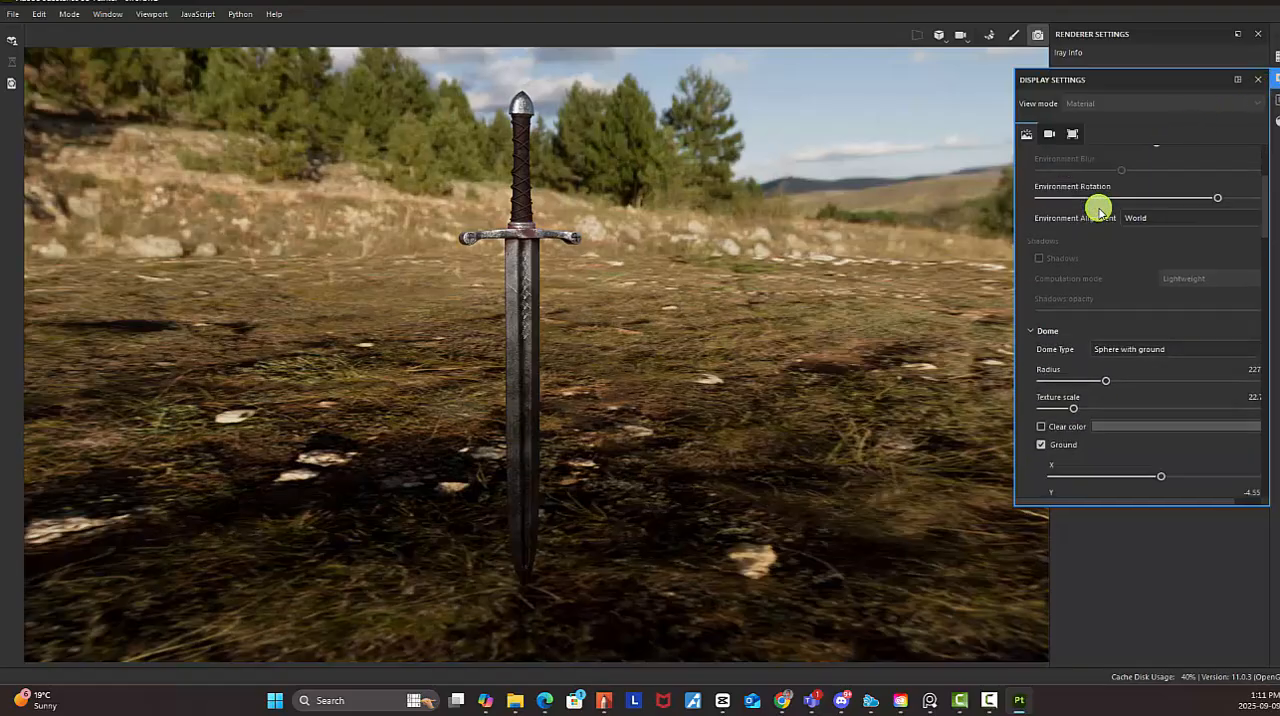
click(1041, 426)
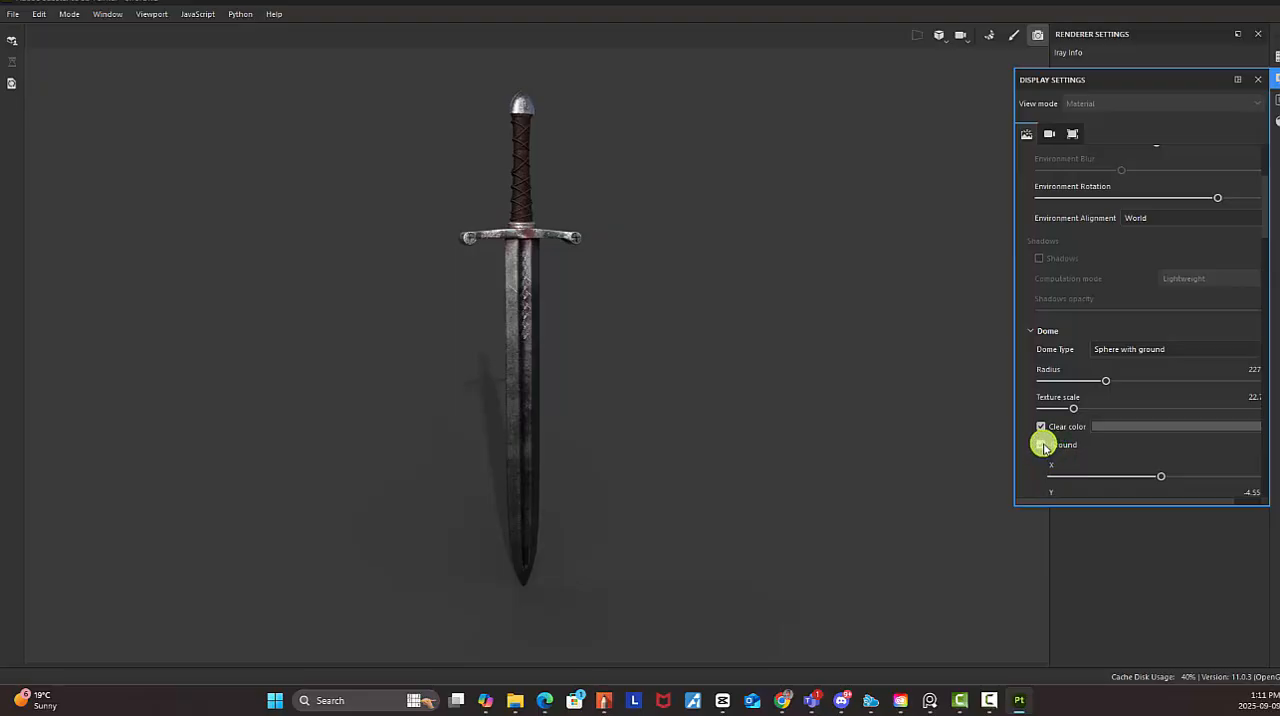
click(1043, 446)
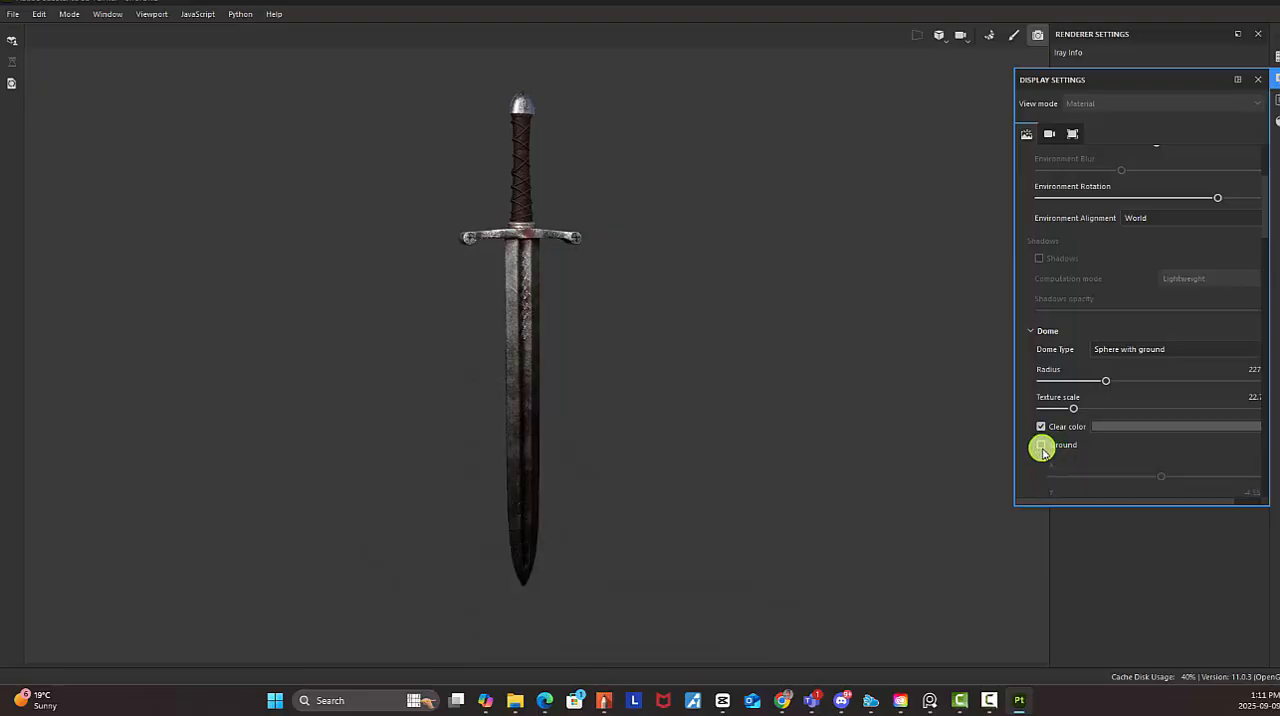
click(1041, 445)
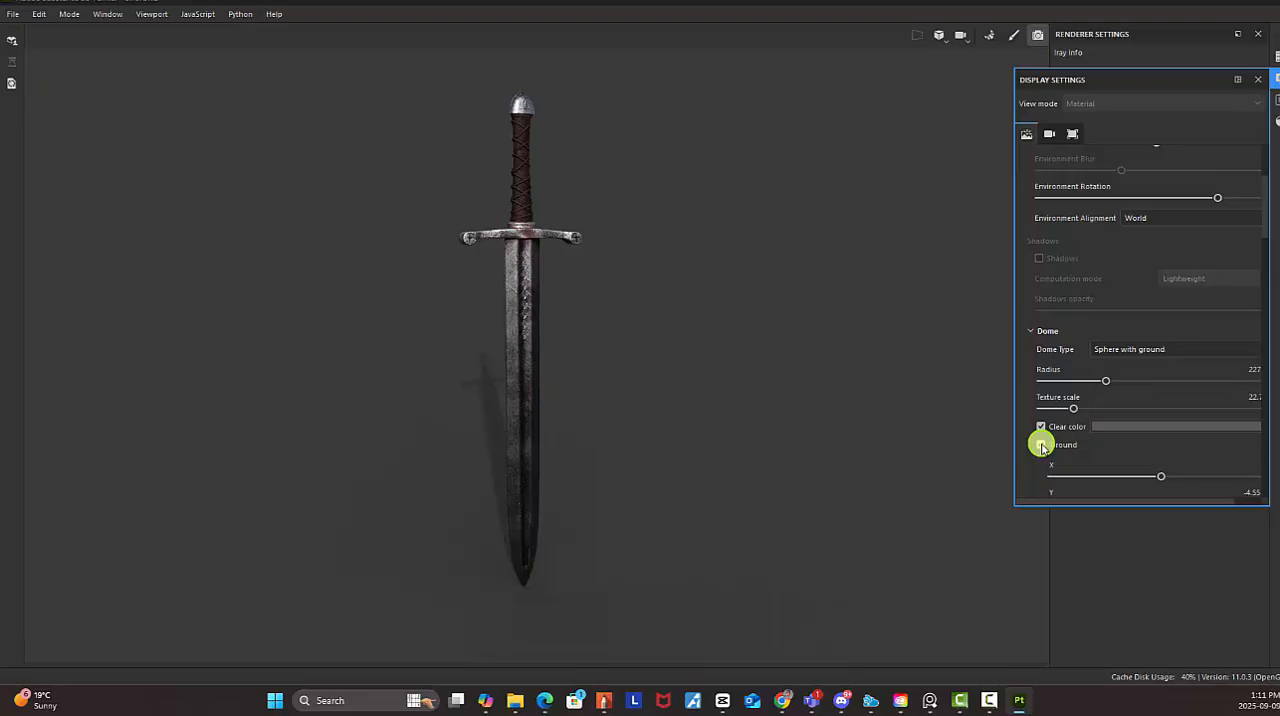
Set the dome ground's X value to about 21.21 and close the display settings
scroll(1220, 451, down, 1)
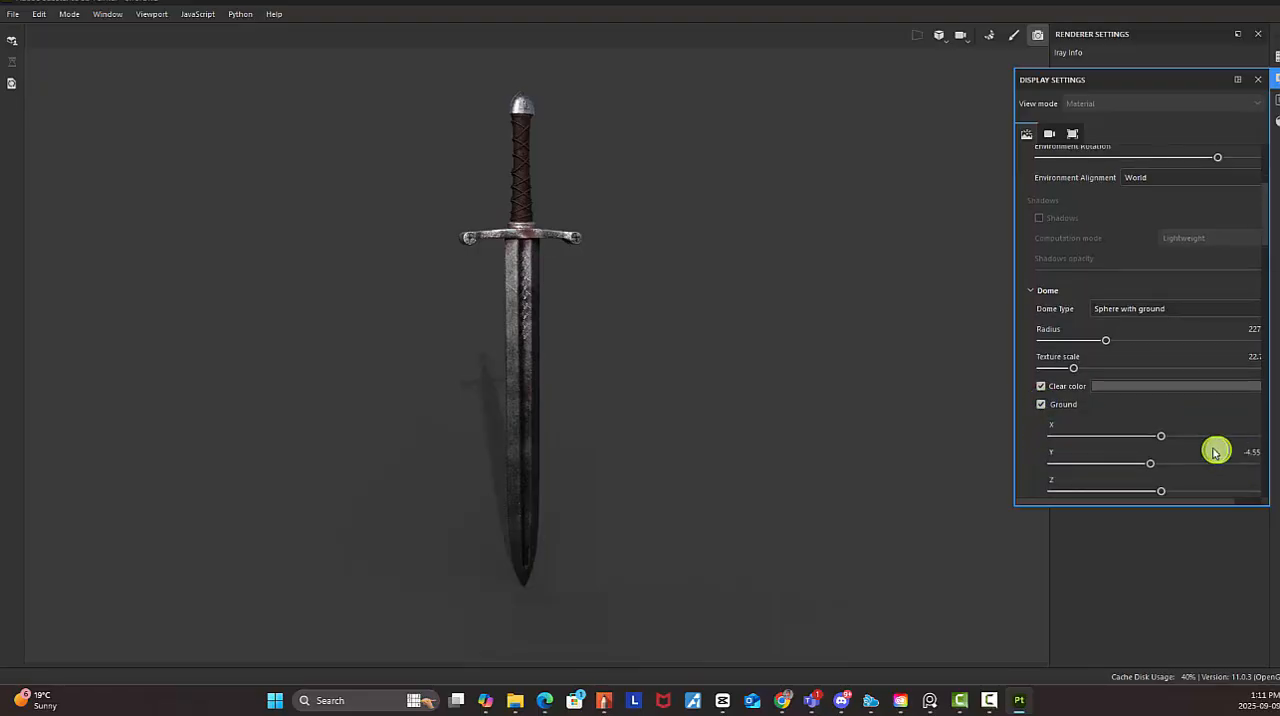
scroll(1214, 451, down, 1)
scroll(1177, 406, down, 2)
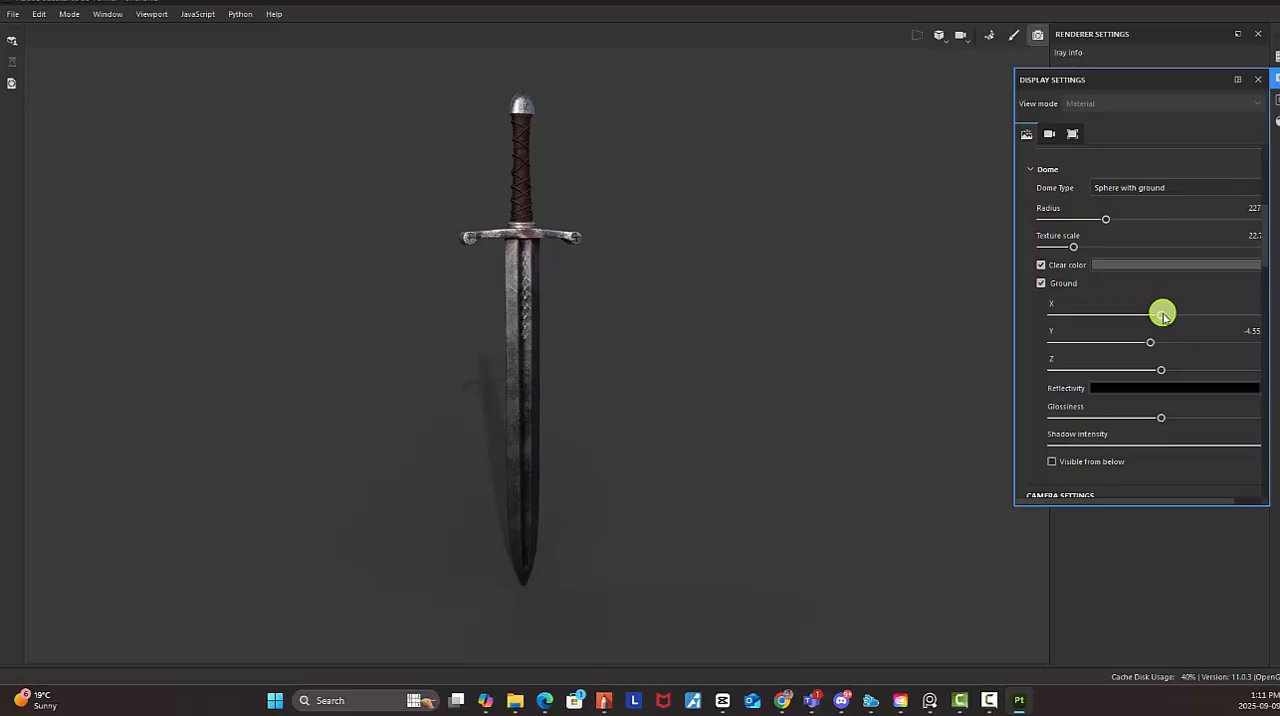
drag(1164, 316, 1213, 318)
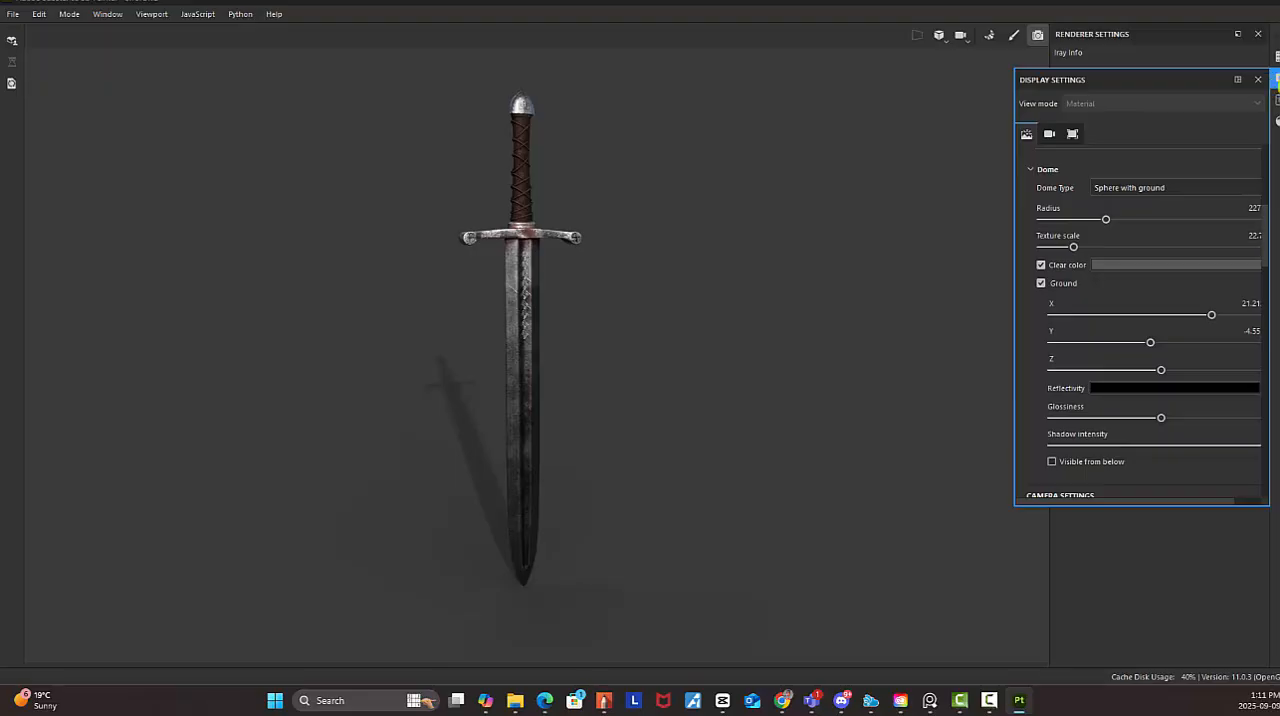
click(1041, 267)
click(1045, 290)
scroll(1106, 365, down, 4)
scroll(1106, 366, down, 2)
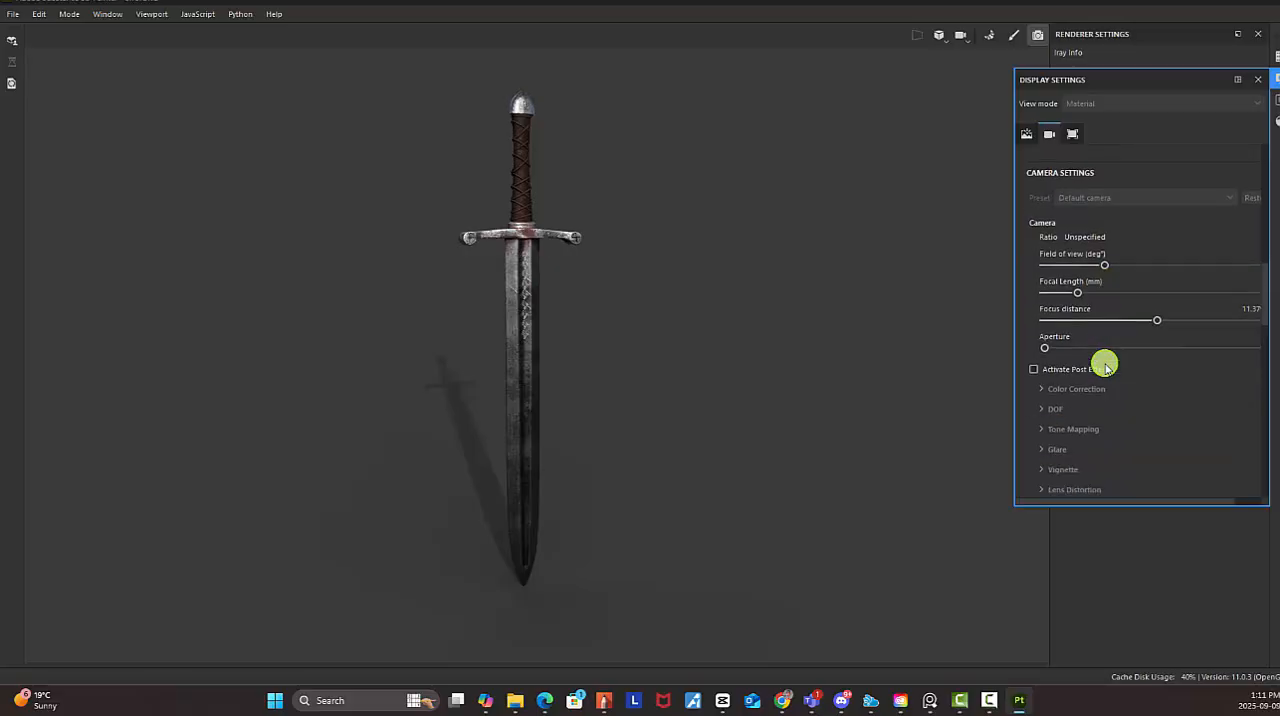
click(1261, 80)
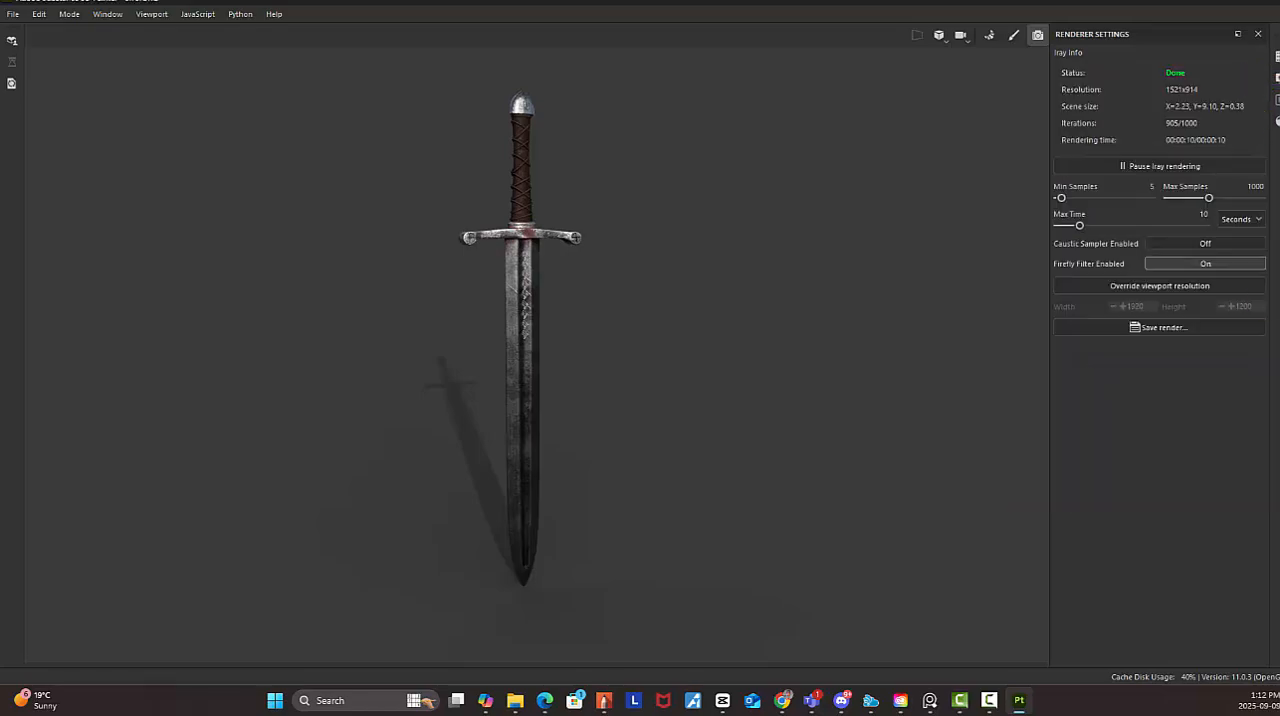
Switch to File Explorer, copy the full path of the Renders folder and minimize the window
drag(1172, 715, 737, 175)
click(900, 167)
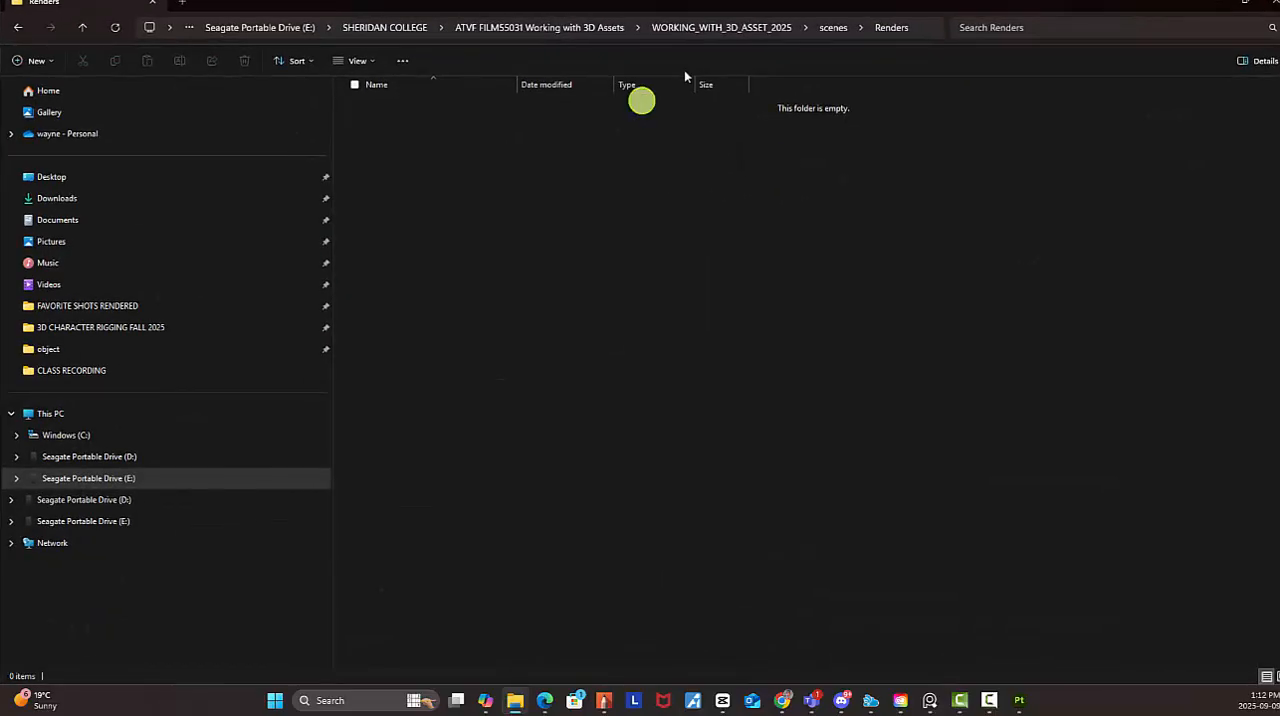
click(924, 30)
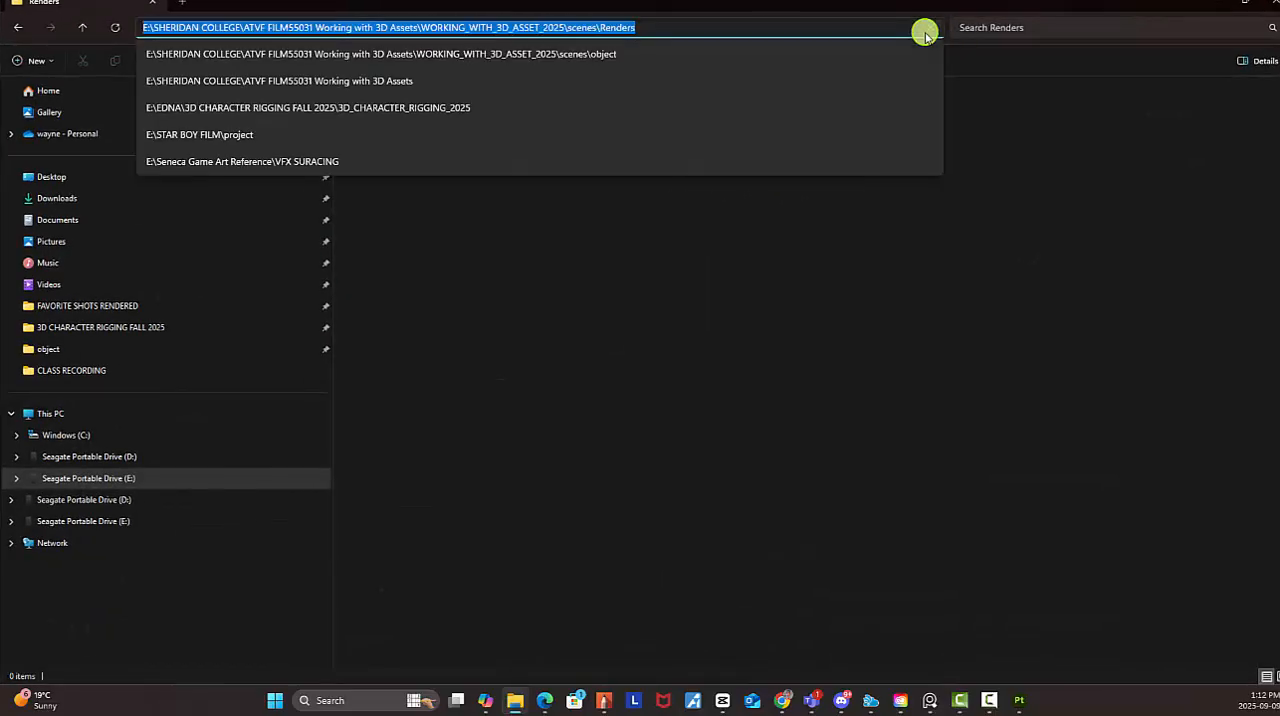
click(1215, 3)
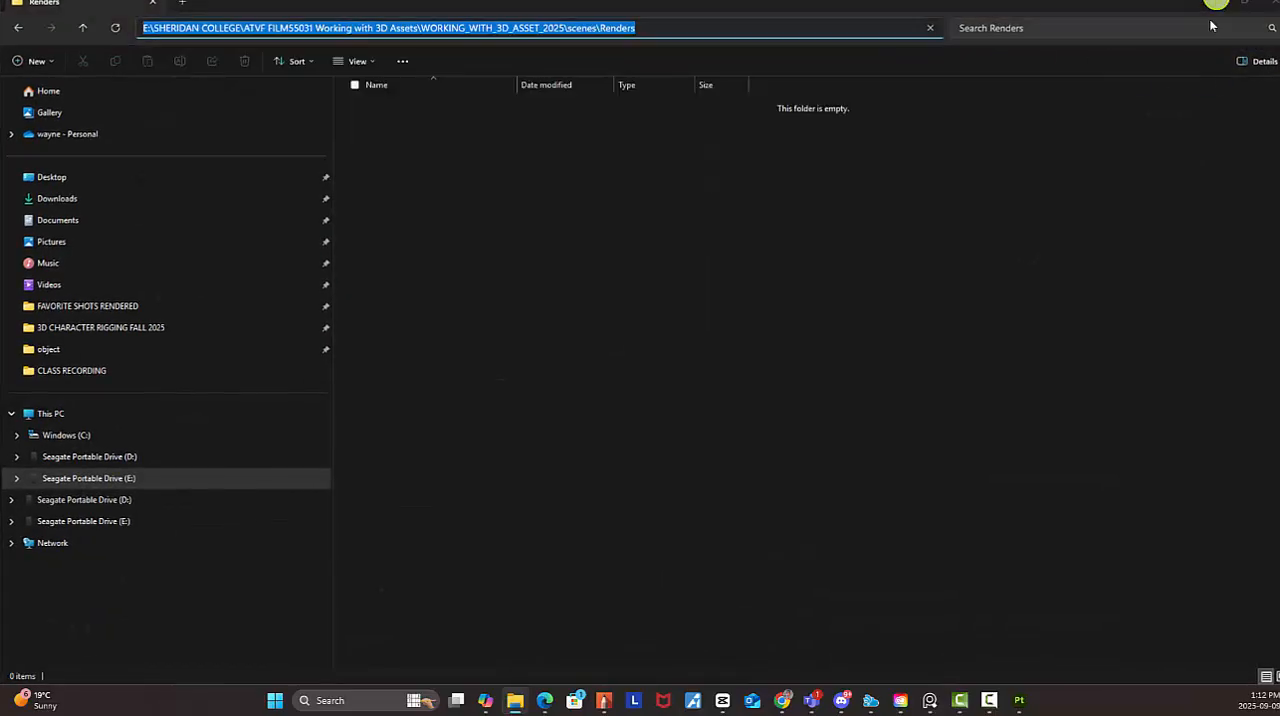
Frame the full sword and rotate the environment lighting so the shadow falls diagonally to the left behind it
alt+right_drag(577, 296, 757, 369)
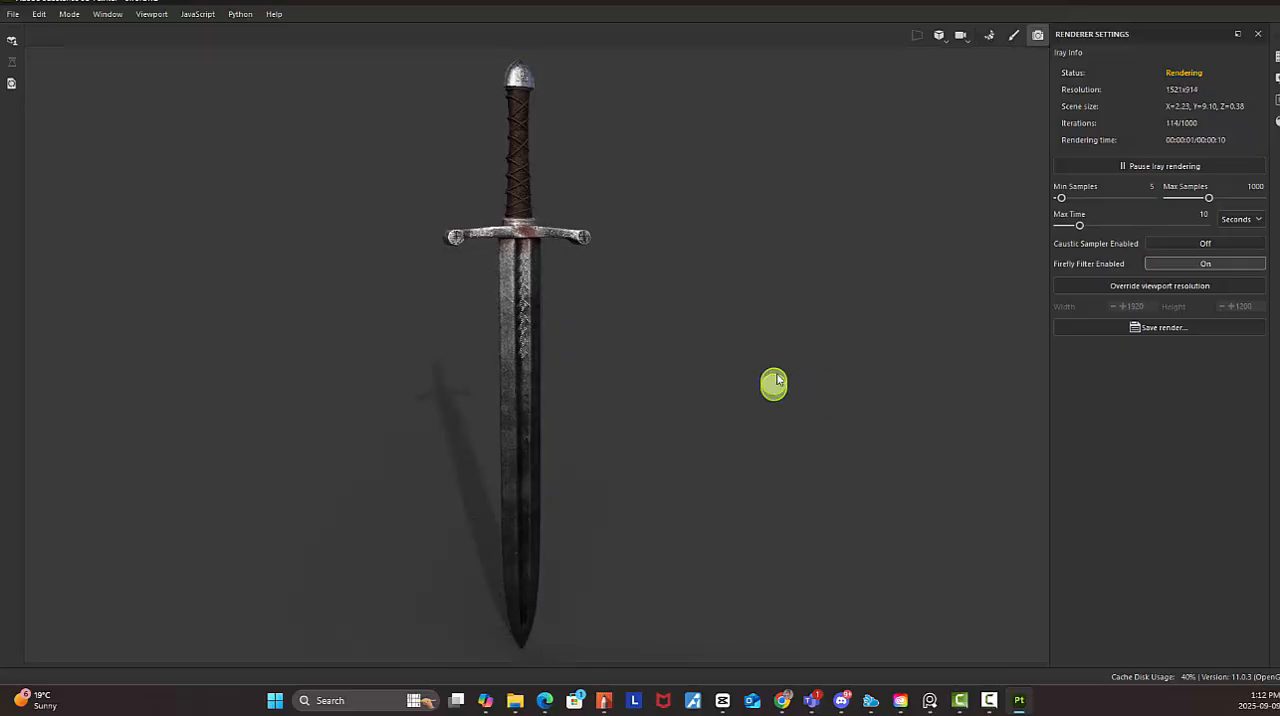
key(shift)
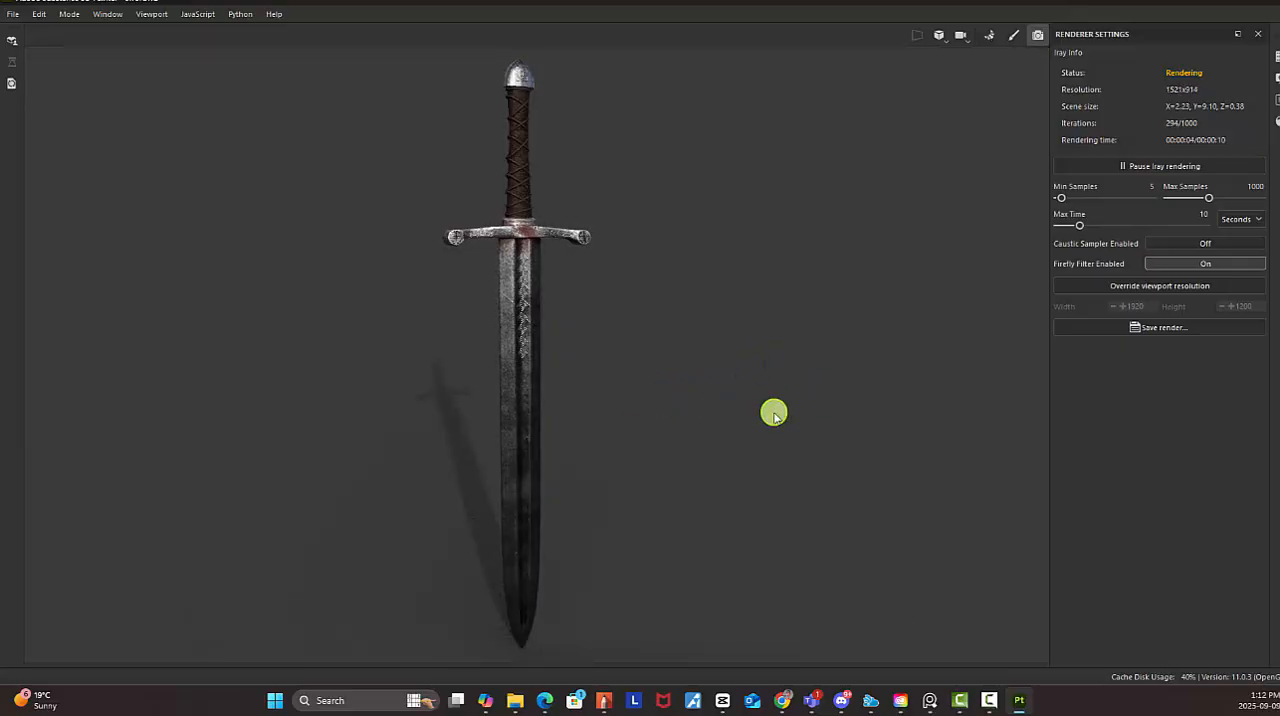
shift+right_drag(631, 431, 629, 431)
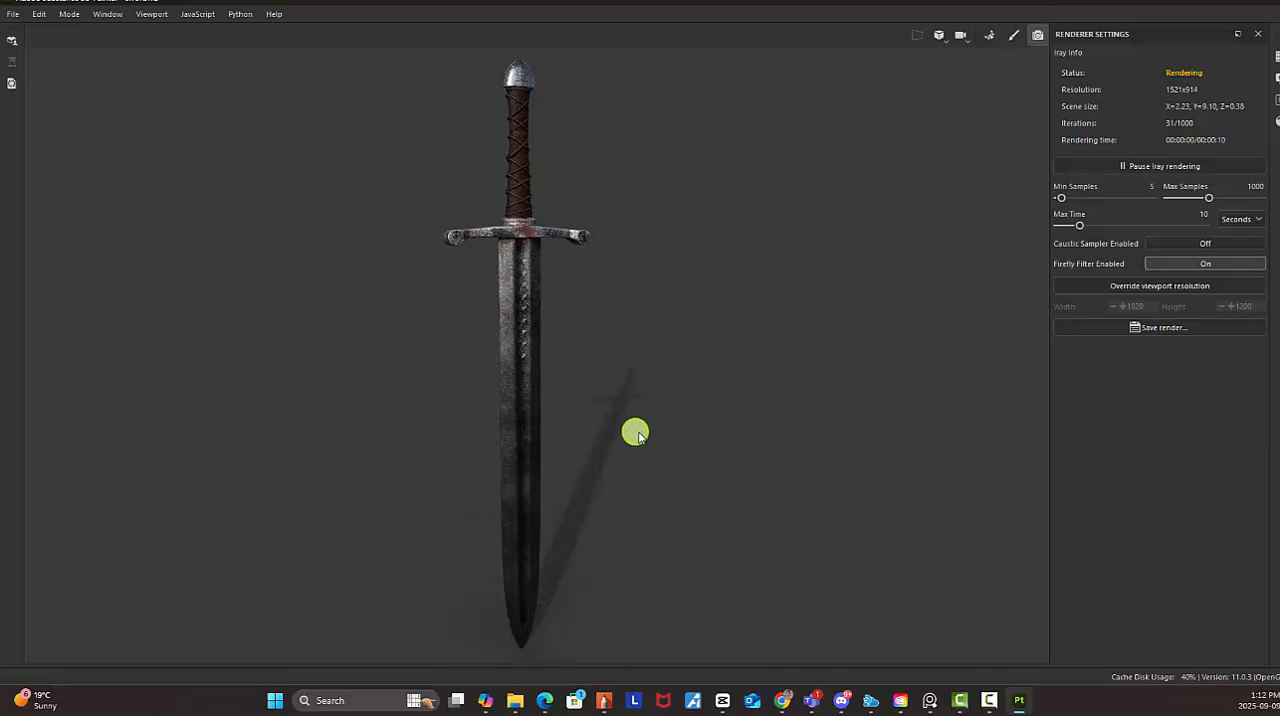
shift+right_drag(759, 438, 638, 477)
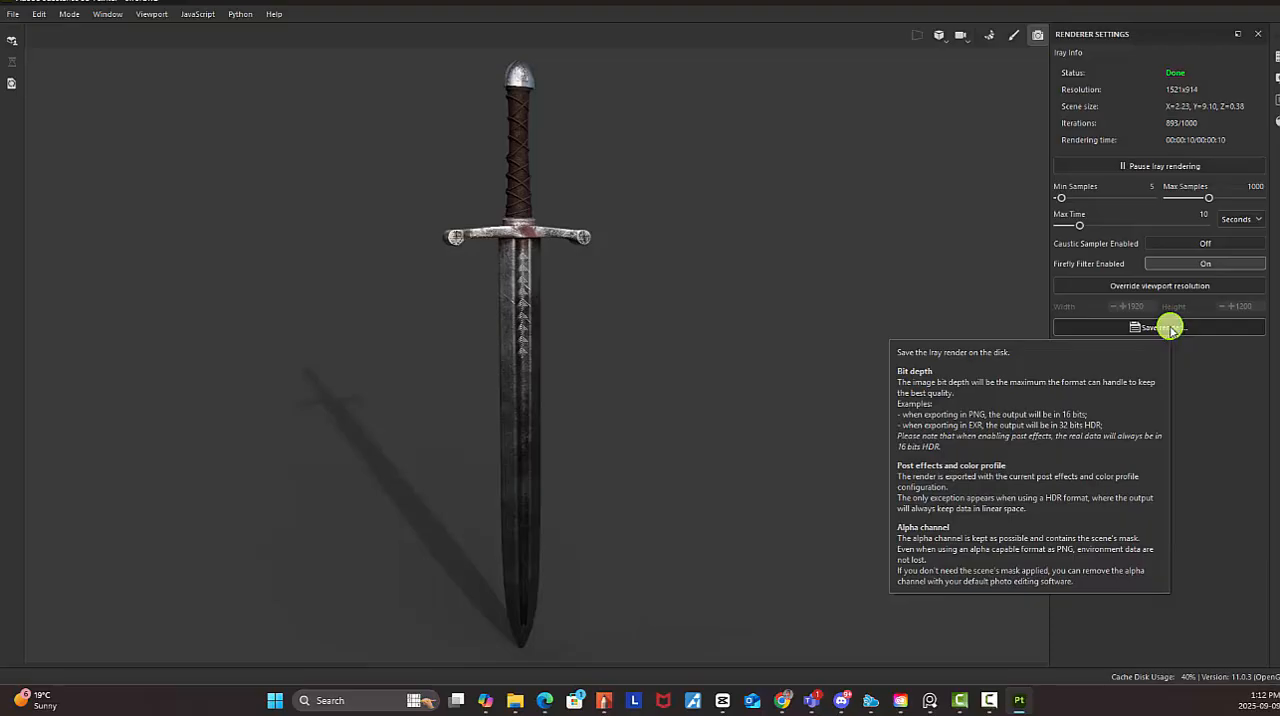
Save the Iray render as Render_01 in PNG format in the scenes/Renders folder
click(1170, 331)
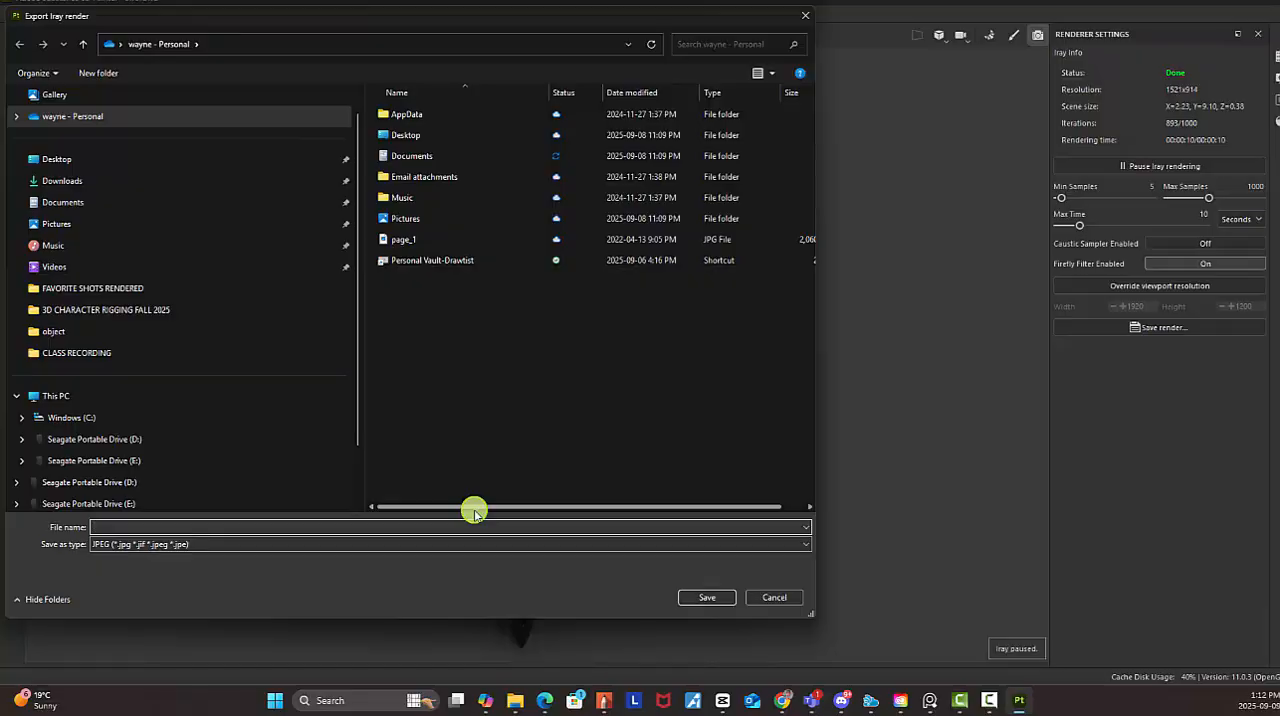
click(705, 598)
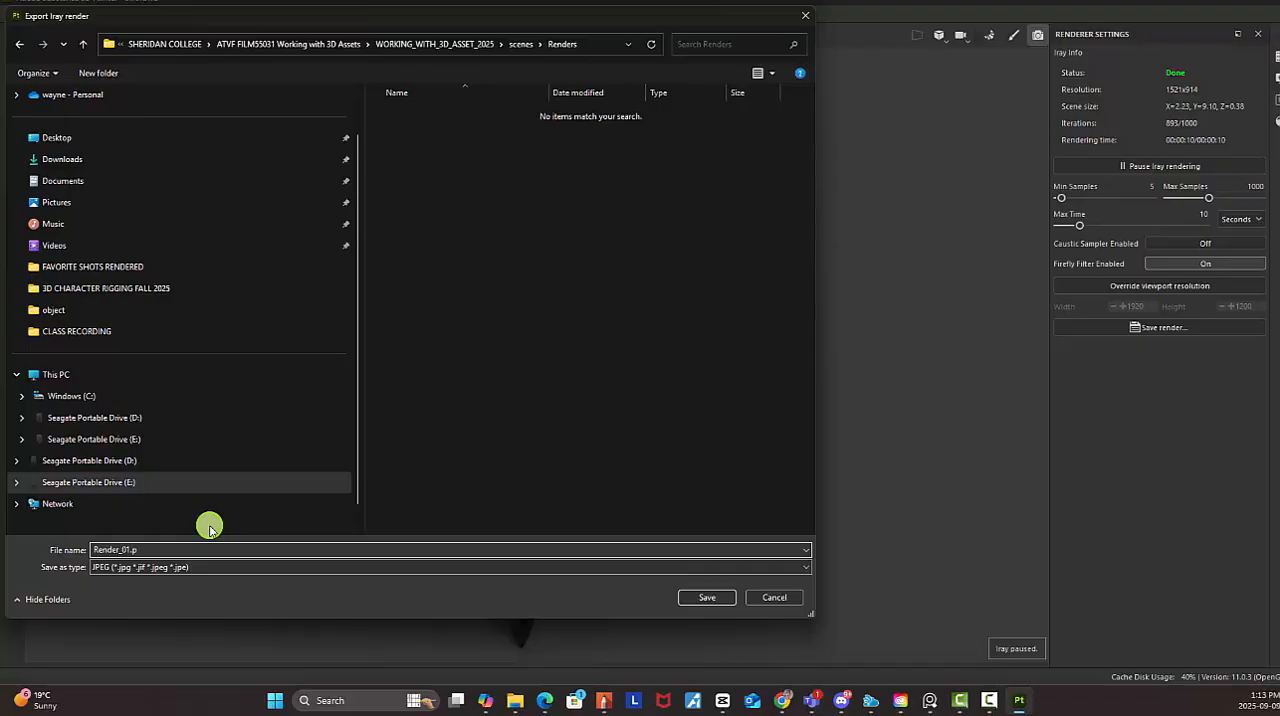
click(268, 566)
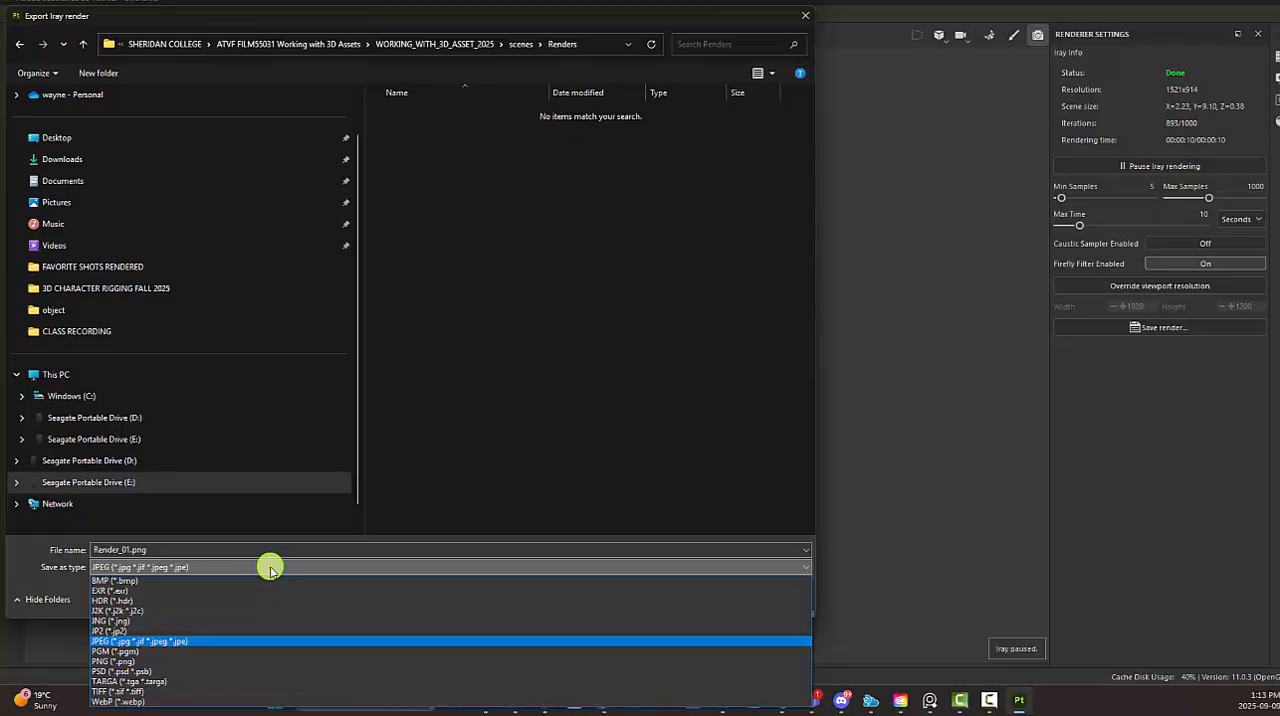
click(112, 660)
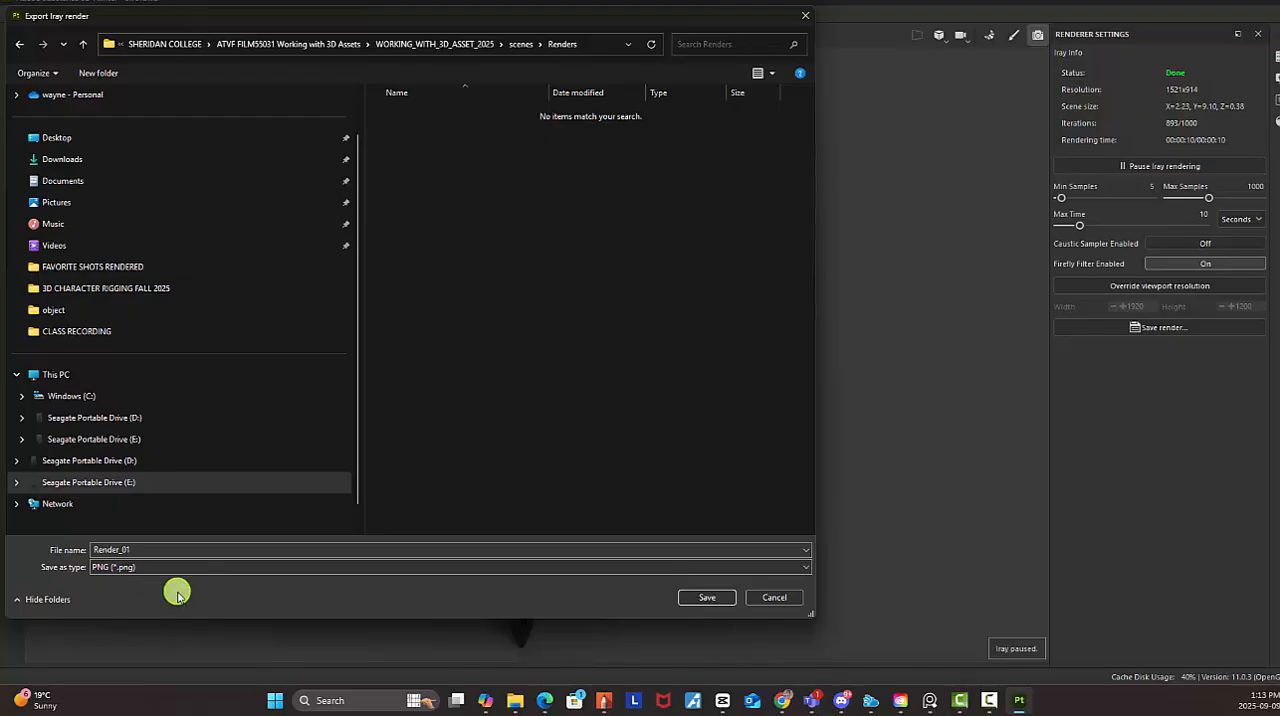
click(712, 598)
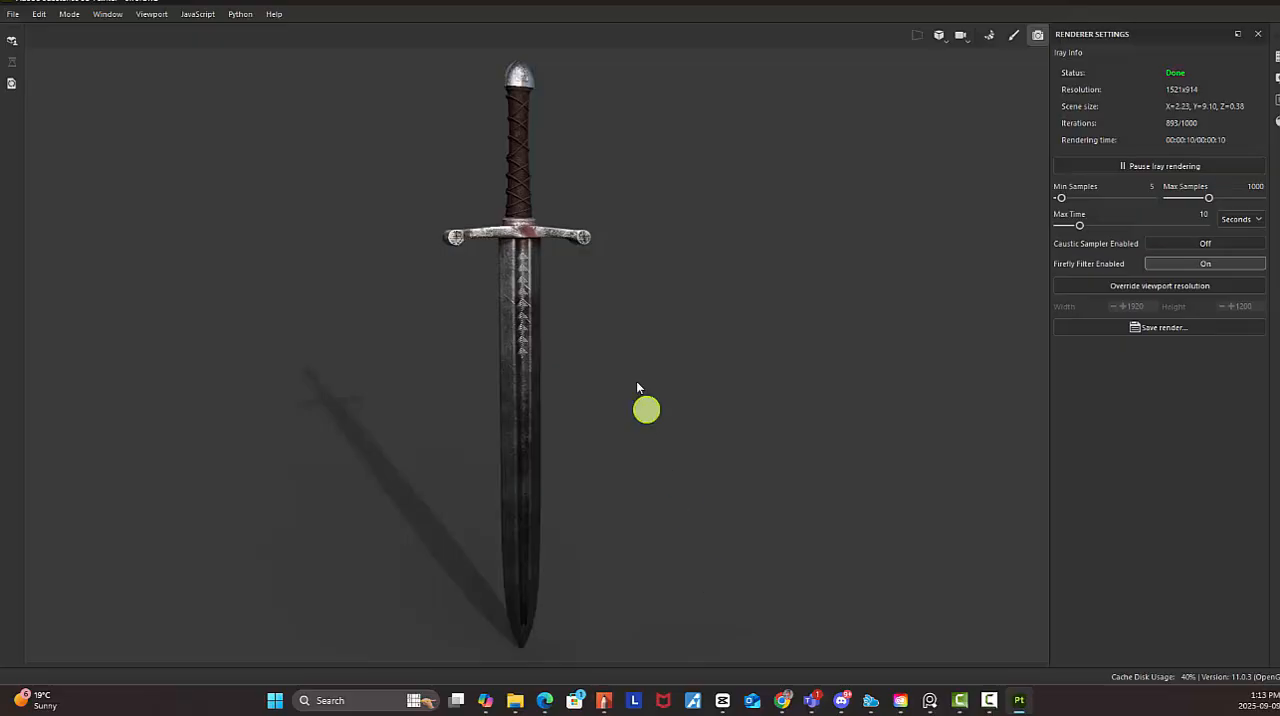
Frame an angled close-up of the sword's pommel, handle, guard and upper blade for a second render
alt+middle_drag(664, 330, 697, 444)
alt+right_drag(692, 336, 728, 253)
alt+middle_drag(728, 253, 743, 311)
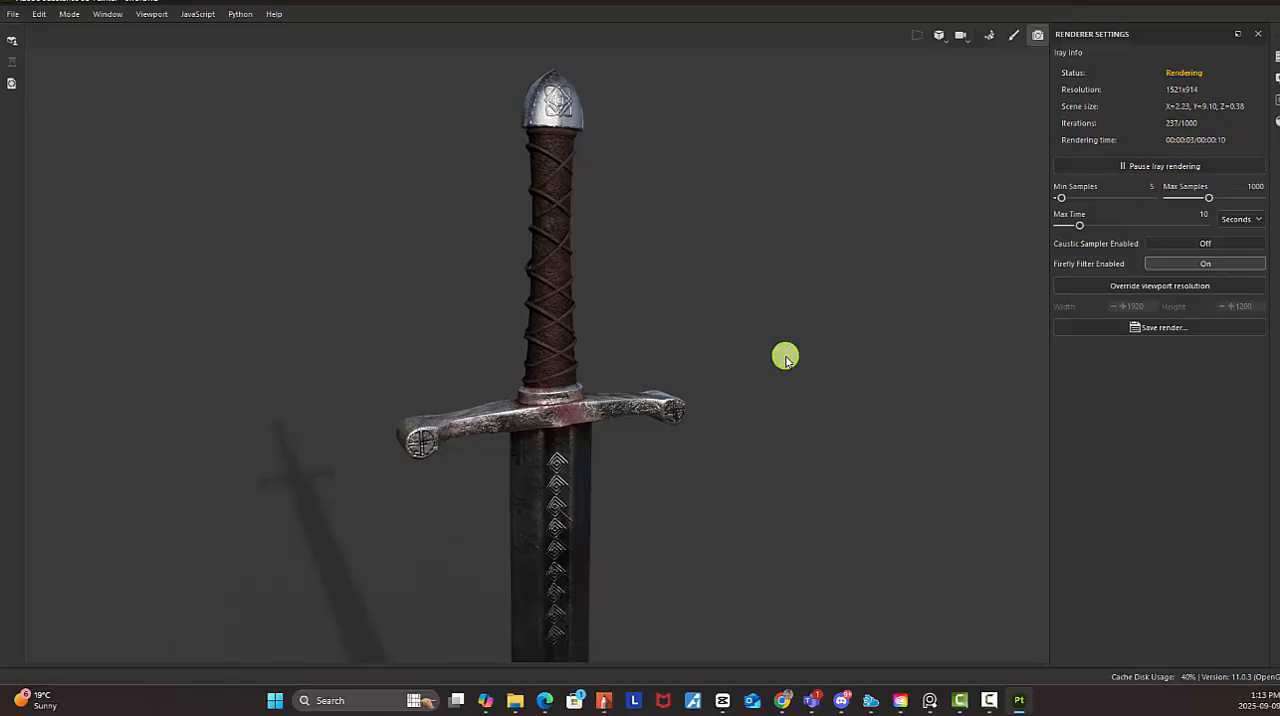
key(alt)
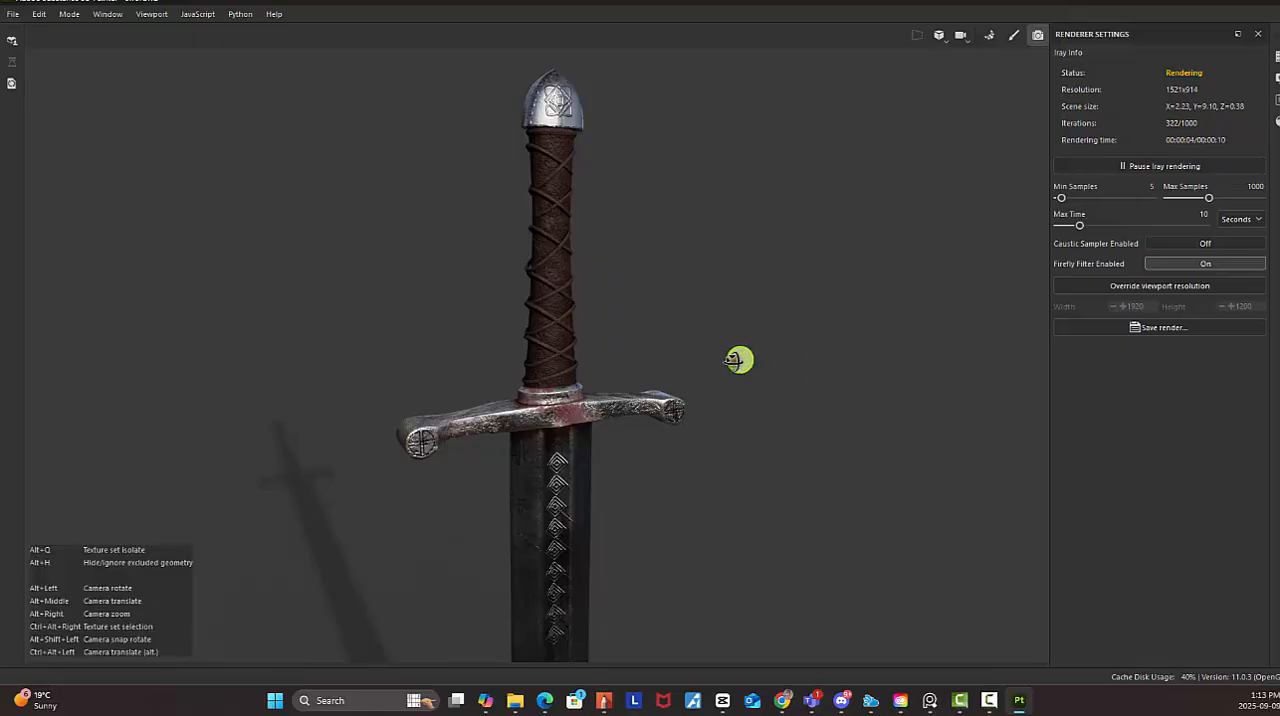
mouse_move(740, 360)
alt+mouse_down()
mouse_move(723, 363)
mouse_move(754, 366)
alt+mouse_up()
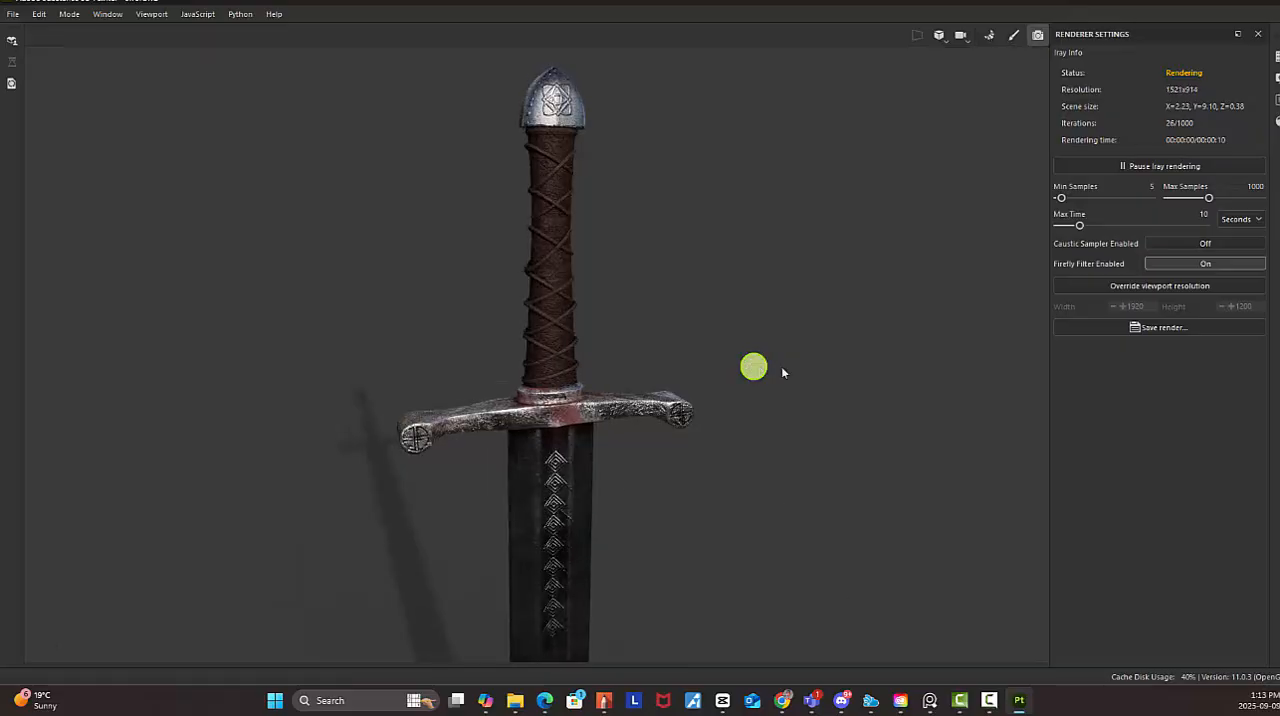
Save the close-up Iray render as Render_02 in PNG format in the Renders folder
click(1162, 328)
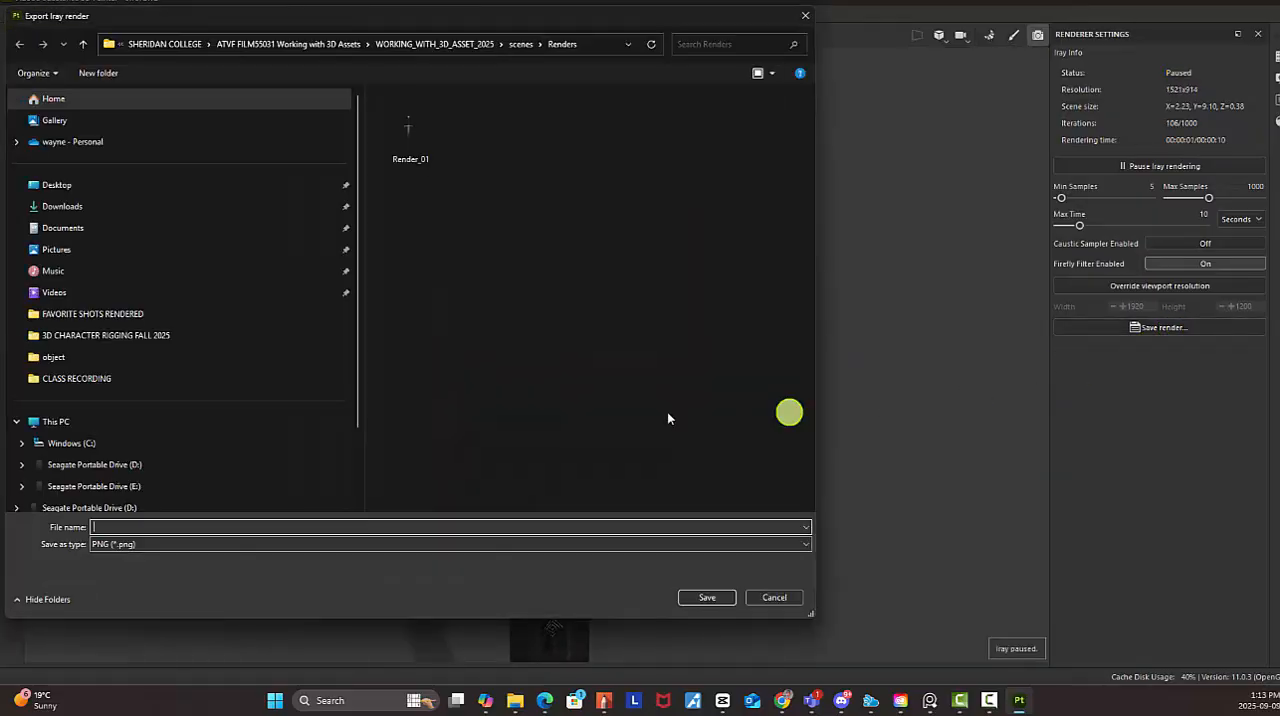
click(420, 152)
click(145, 526)
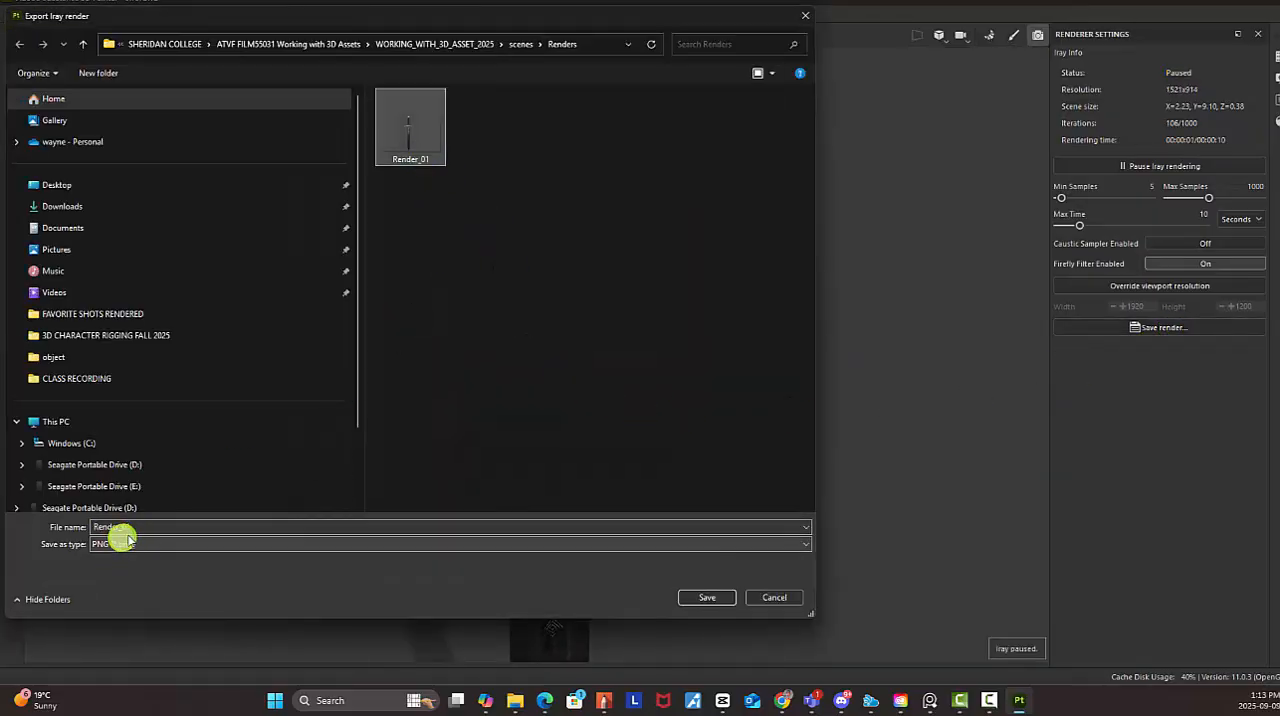
double_click(137, 527)
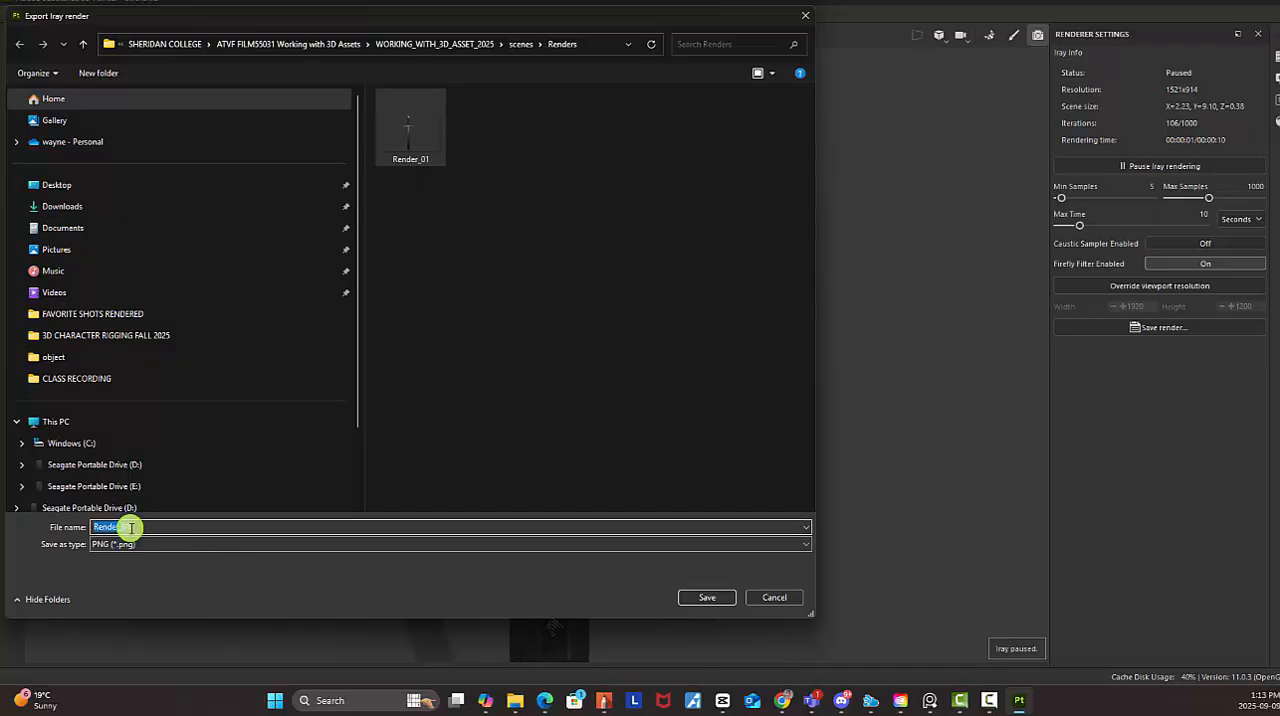
drag(127, 528, 157, 532)
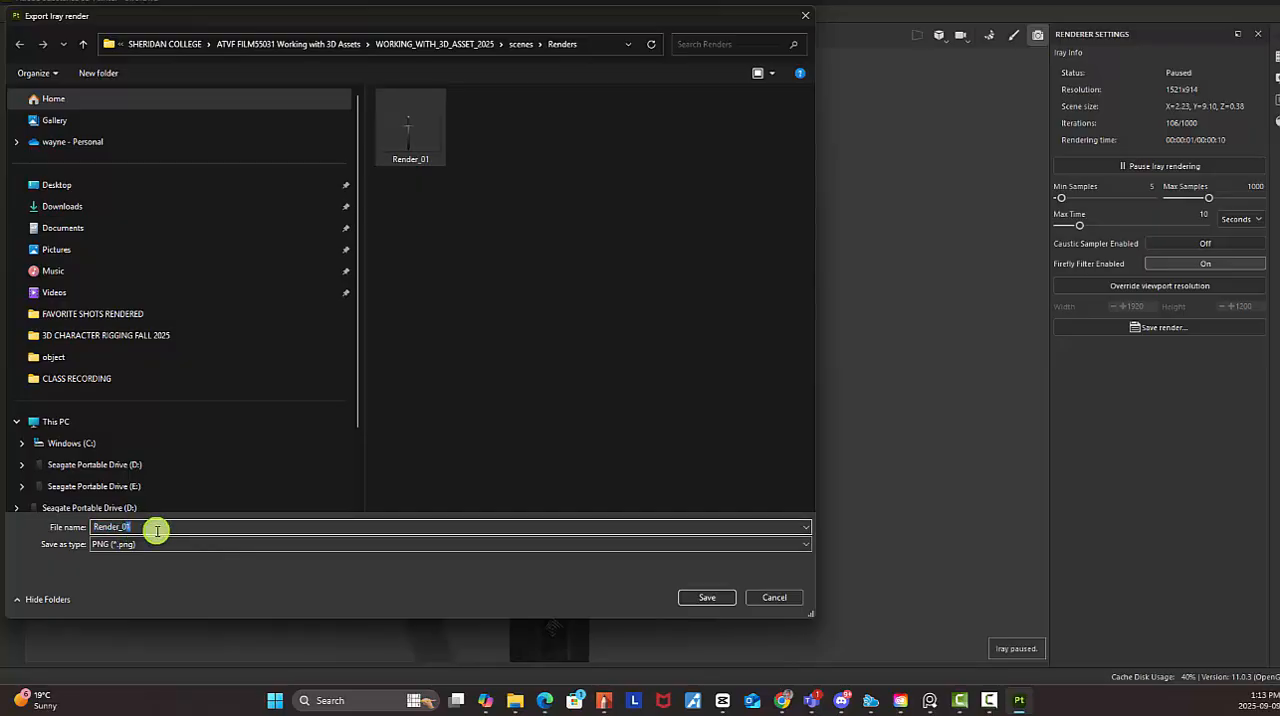
text(2)
click(707, 597)
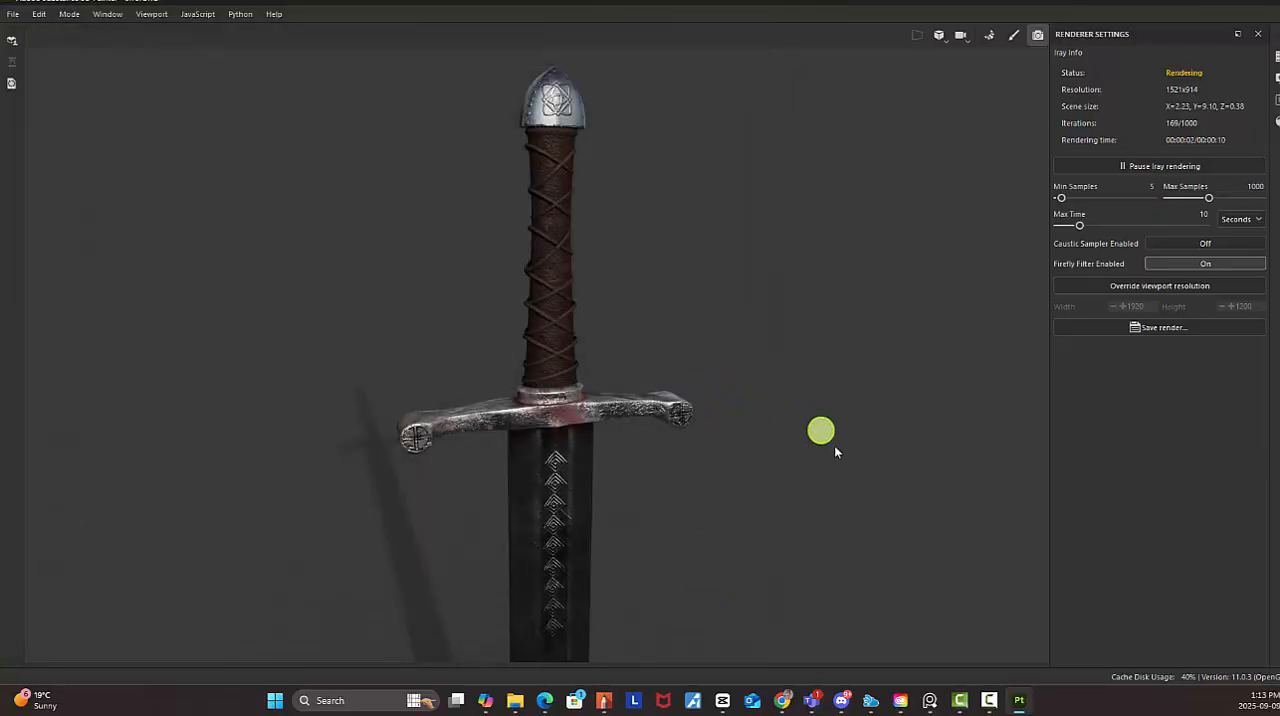
Frame the full sword and rotate the environment lighting so the shadow falls low to the right of the blade
alt+right_drag(486, 389, 608, 345)
alt+drag(608, 345, 669, 378)
shift+right_drag(590, 388, 440, 383)
alt+right_drag(791, 487, 826, 494)
alt+middle_drag(777, 442, 771, 437)
alt+right_drag(752, 449, 761, 452)
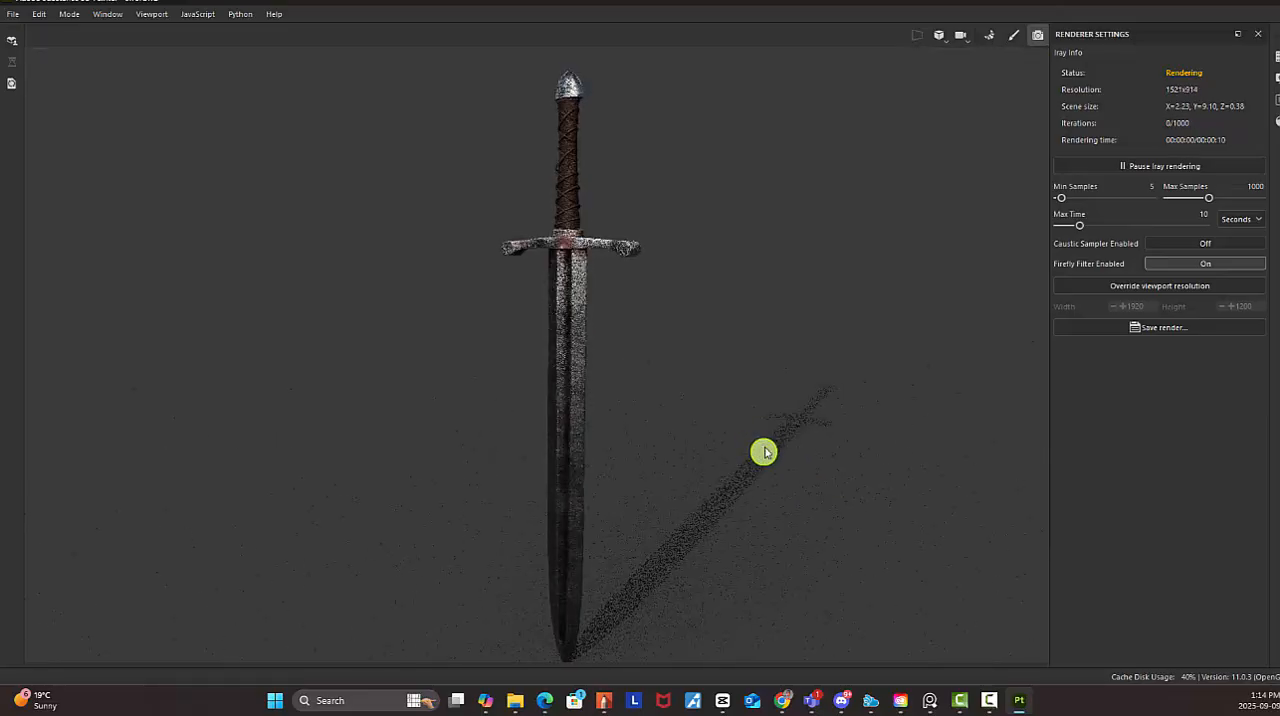
alt+middle_drag(760, 426, 751, 414)
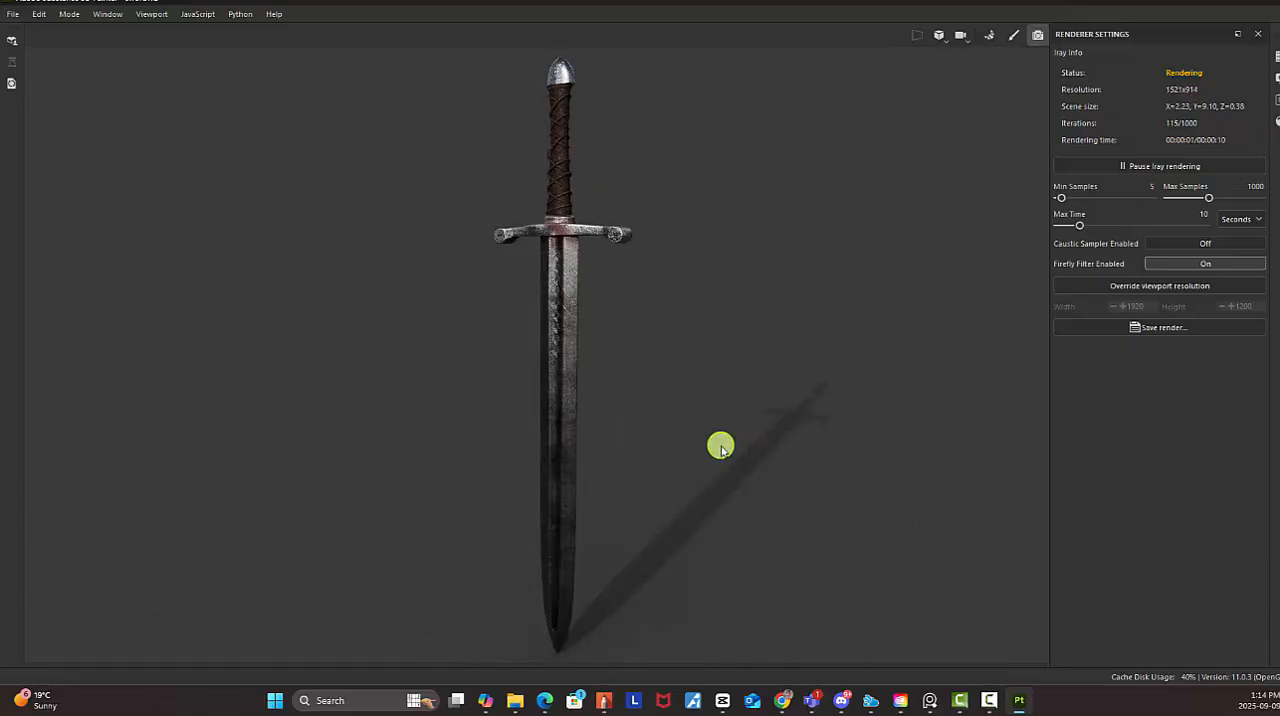
key(alt)
shift+right_drag(742, 445, 867, 454)
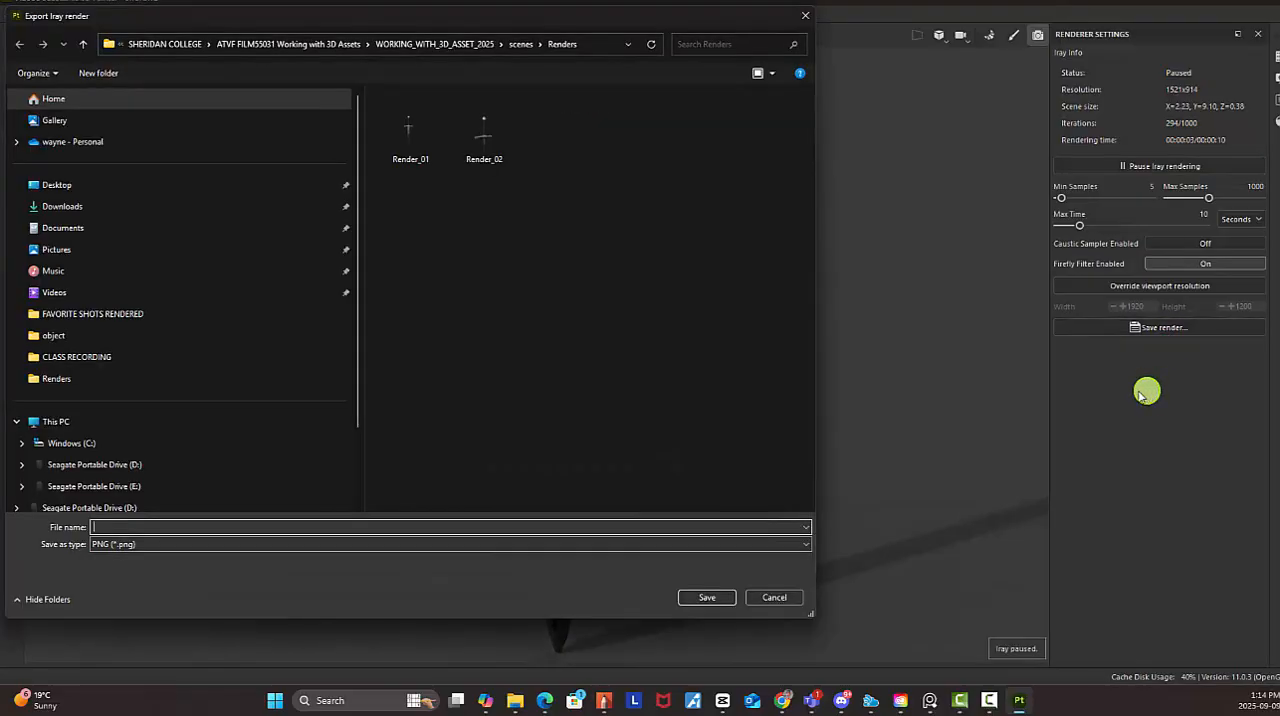
Save the Iray render as Render_03 in PNG format in the Renders folder
click(498, 150)
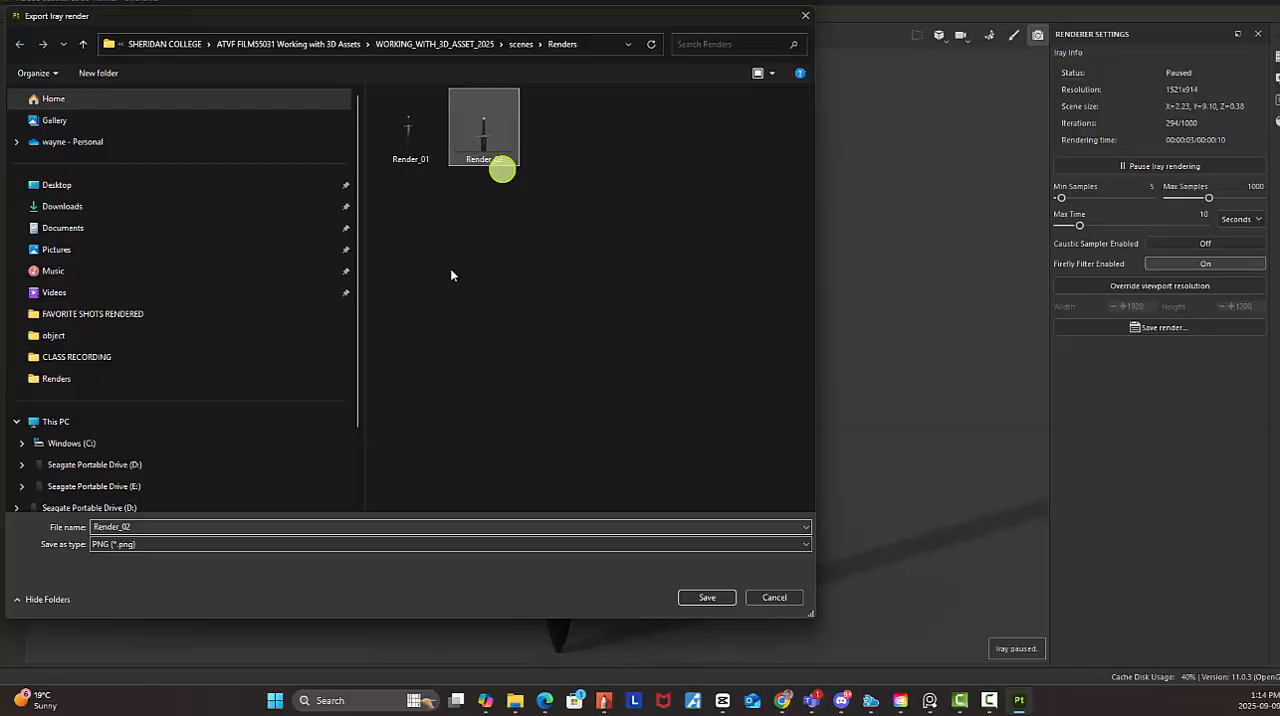
click(141, 528)
click(134, 527)
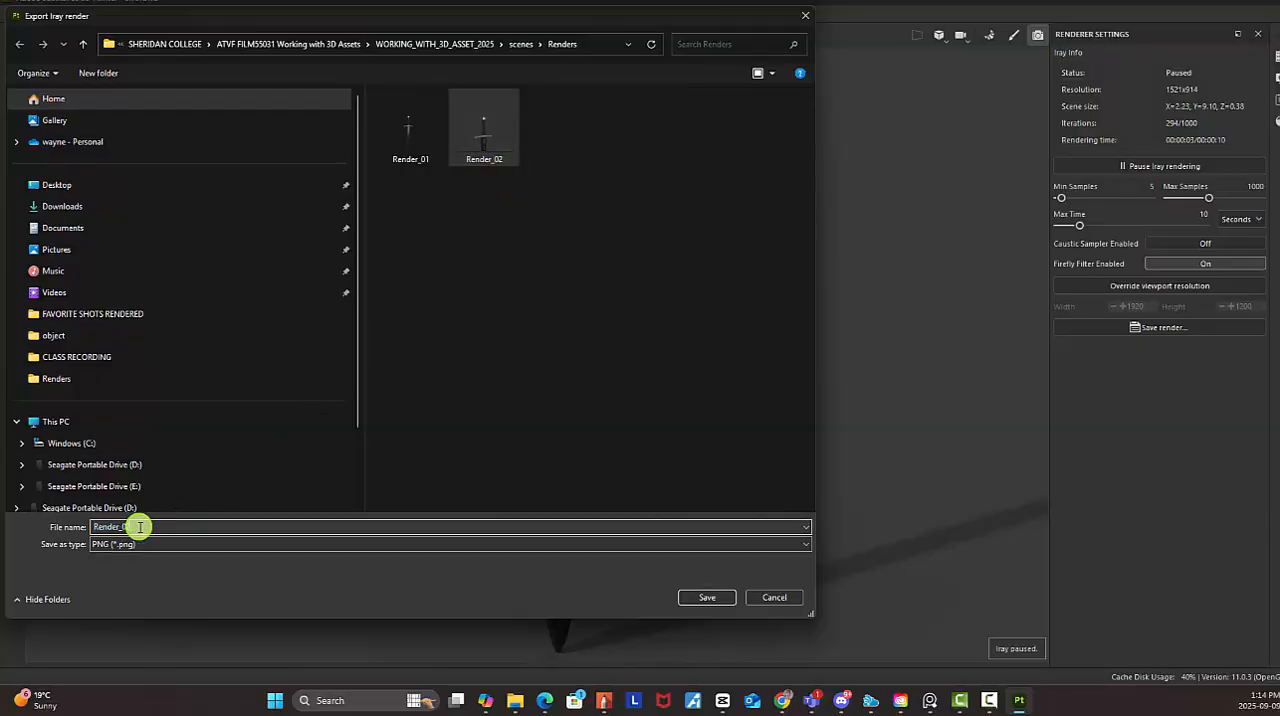
click(697, 598)
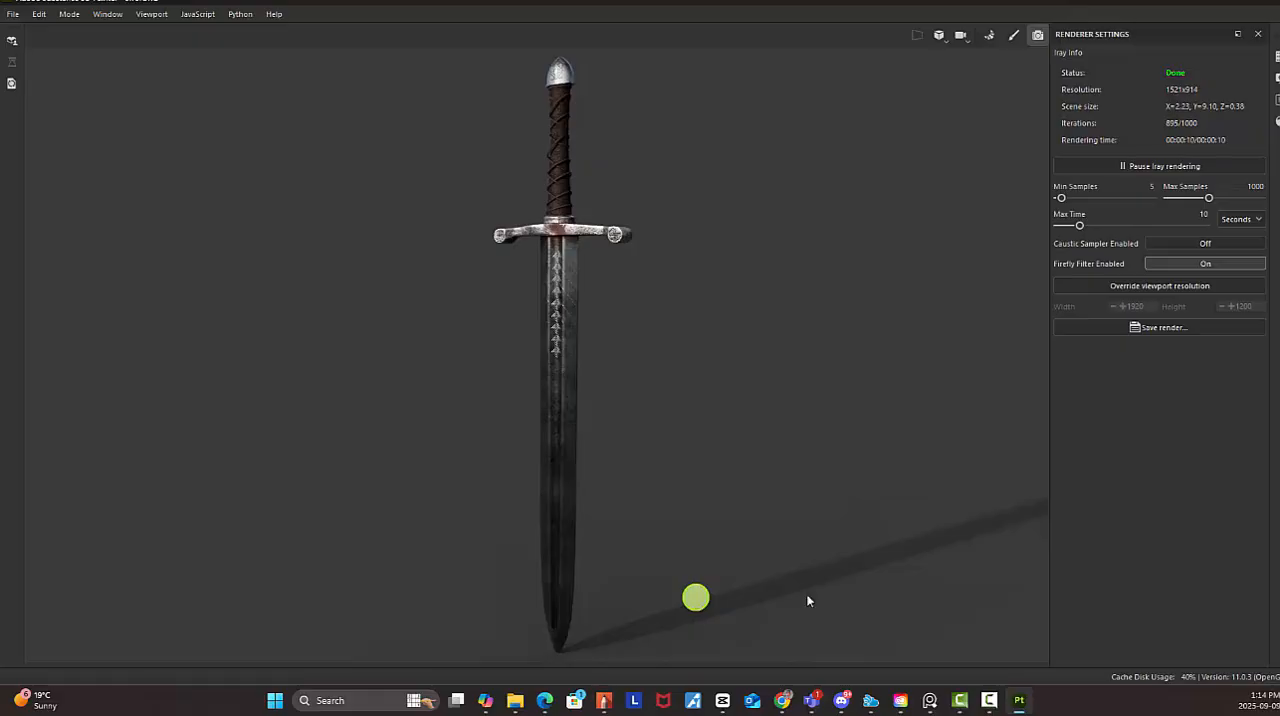
Switch to Creative Cloud Desktop, launch Photoshop from the installed apps and minimize the Creative Cloud window
click(1215, 5)
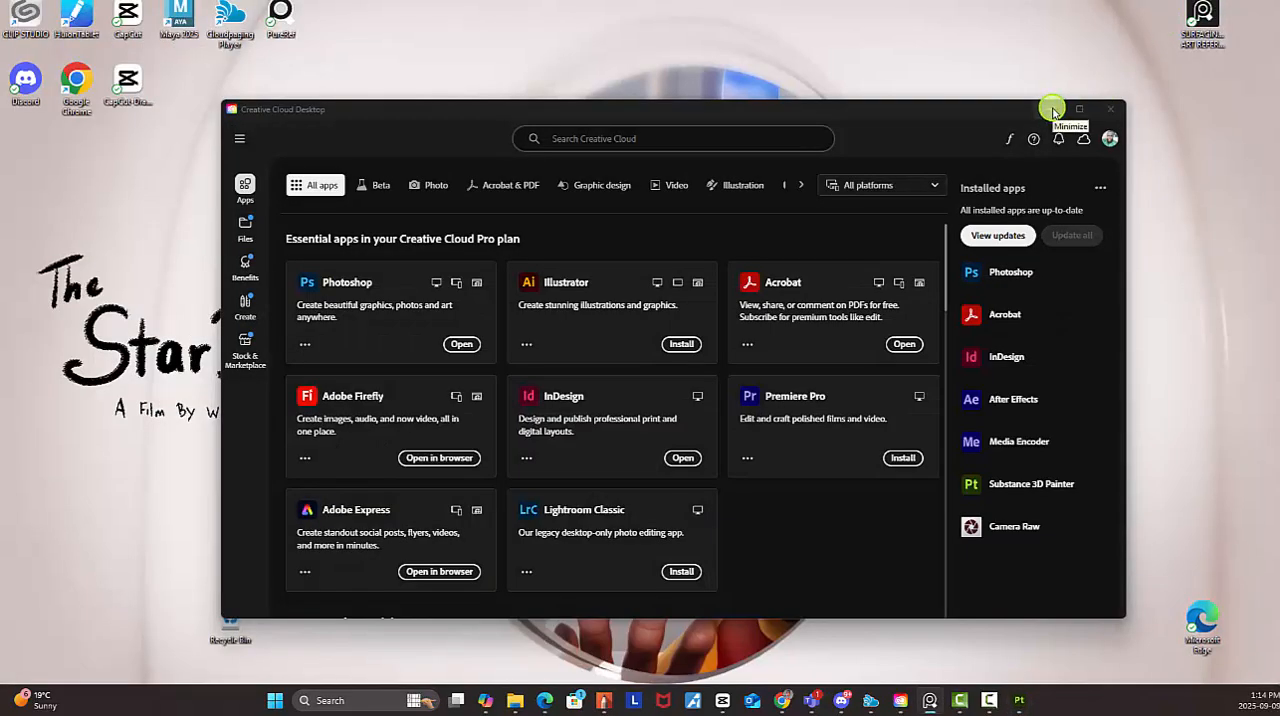
click(1015, 272)
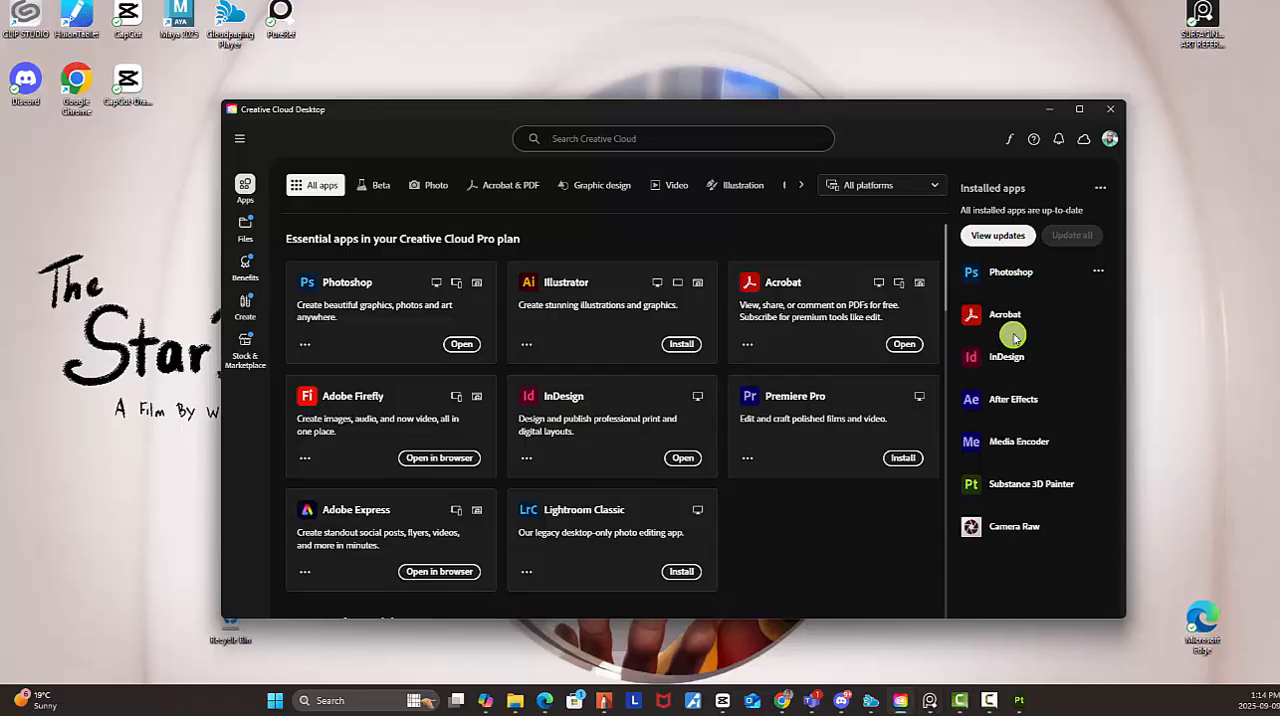
click(800, 419)
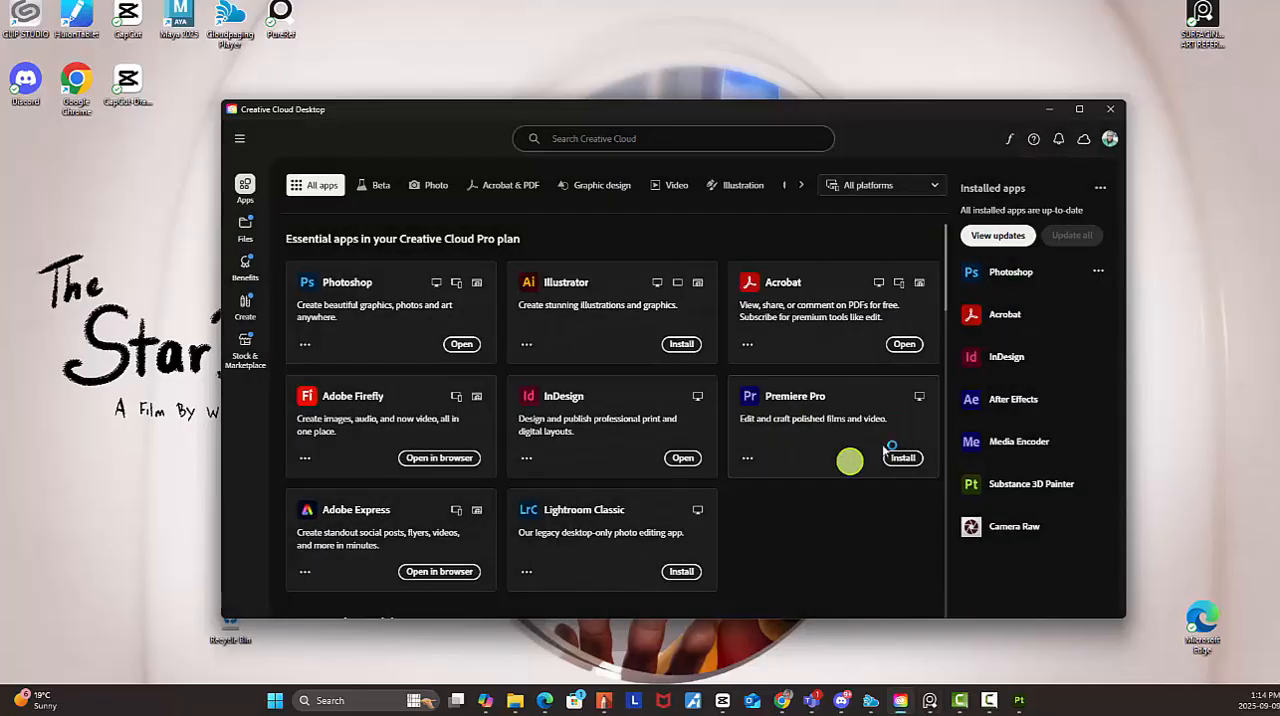
click(1049, 110)
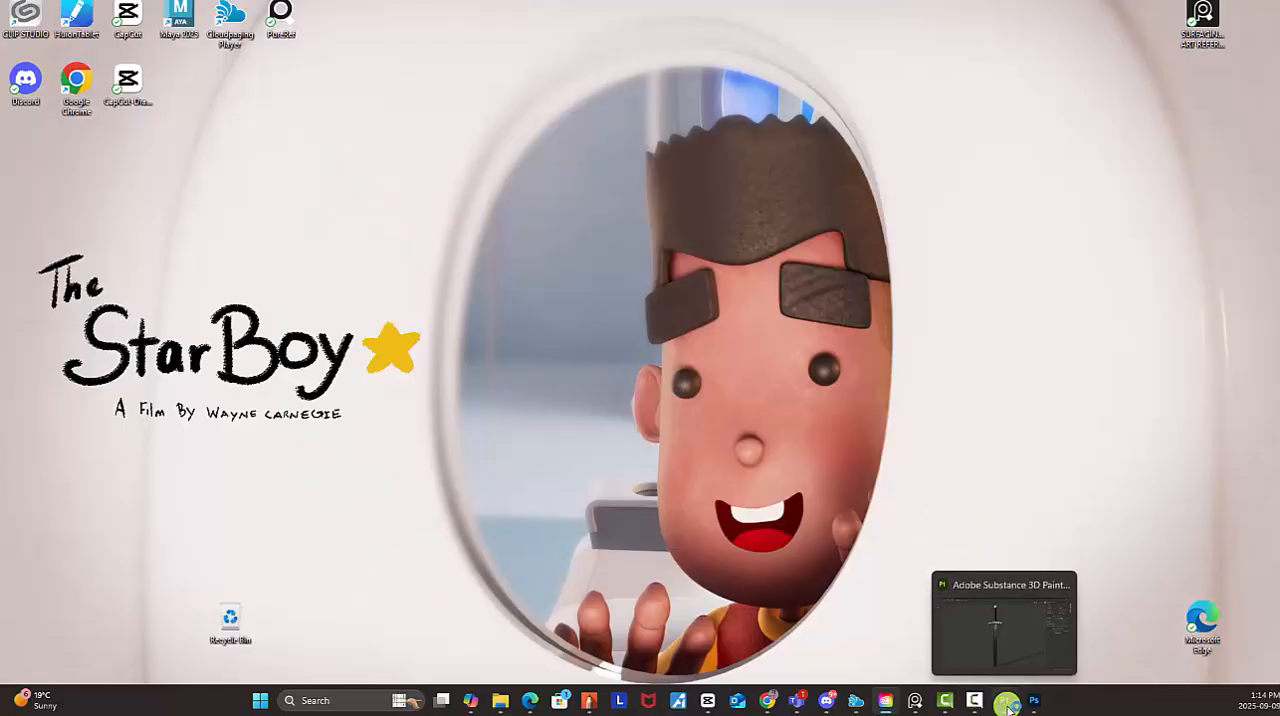
Bring up the Renders folder in File Explorer, then switch to Photoshop and maximize its window
click(500, 700)
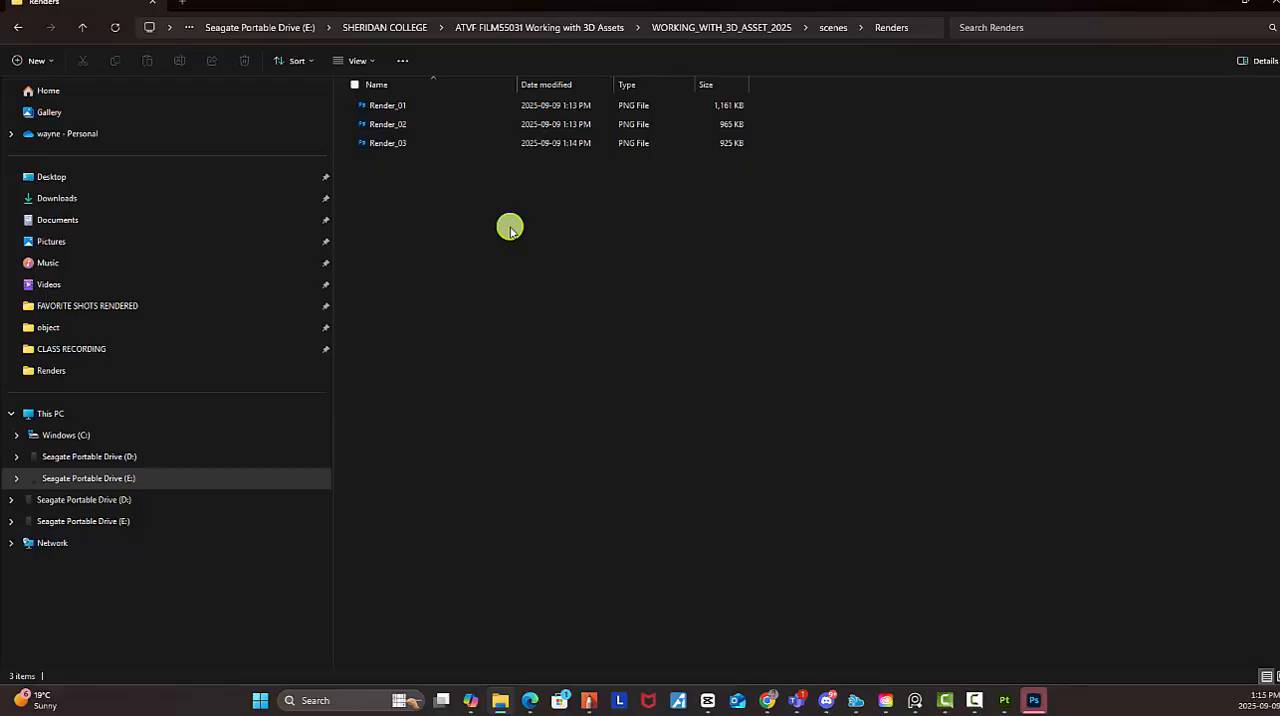
click(1036, 702)
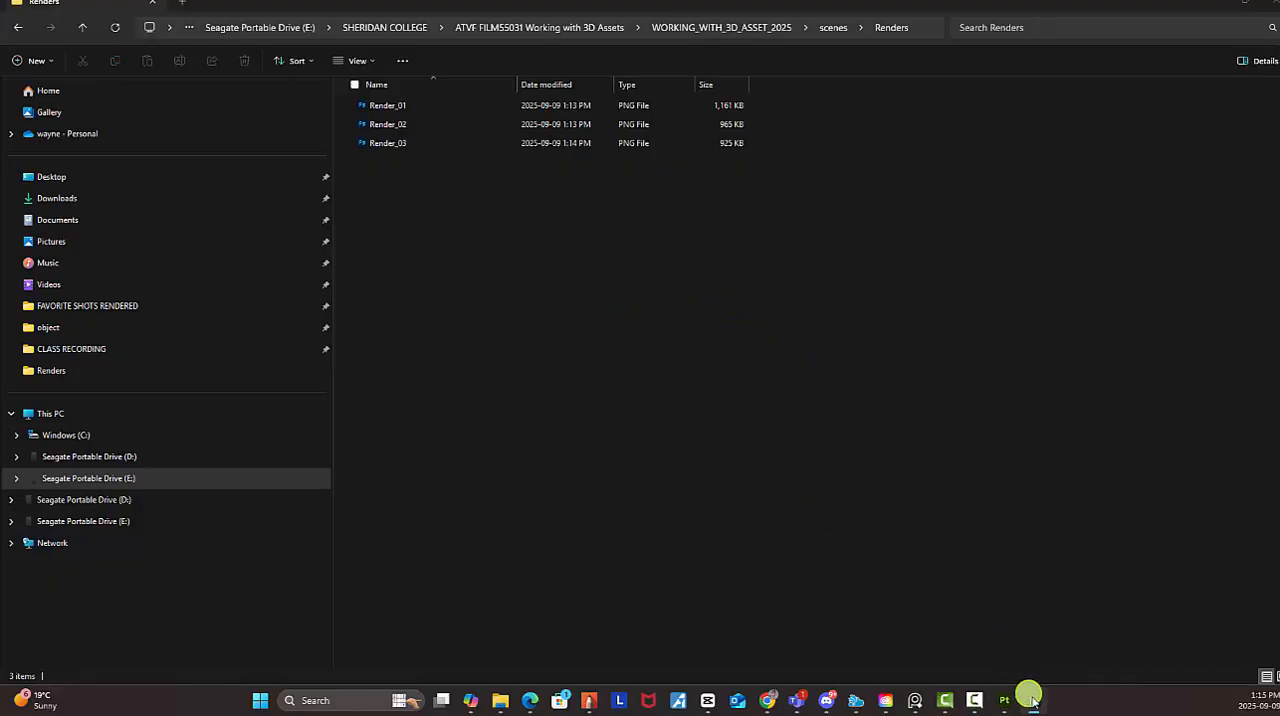
mouse_move(1034, 700)
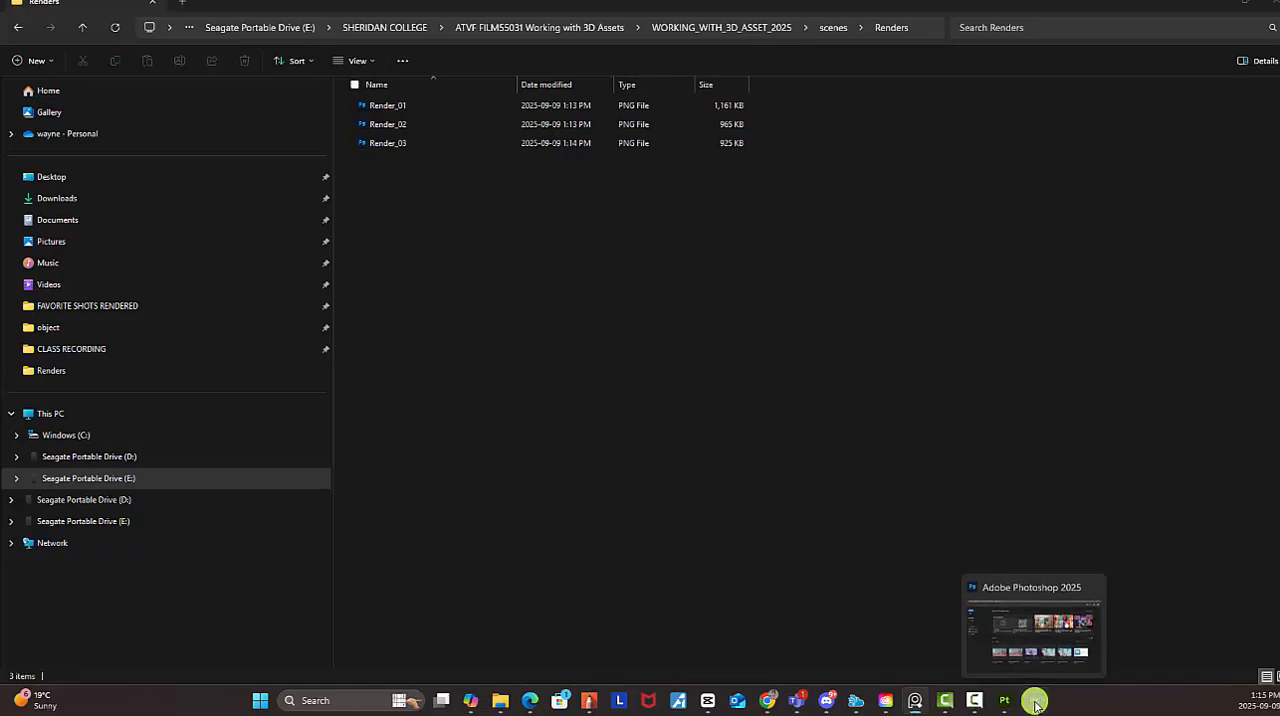
click(1036, 660)
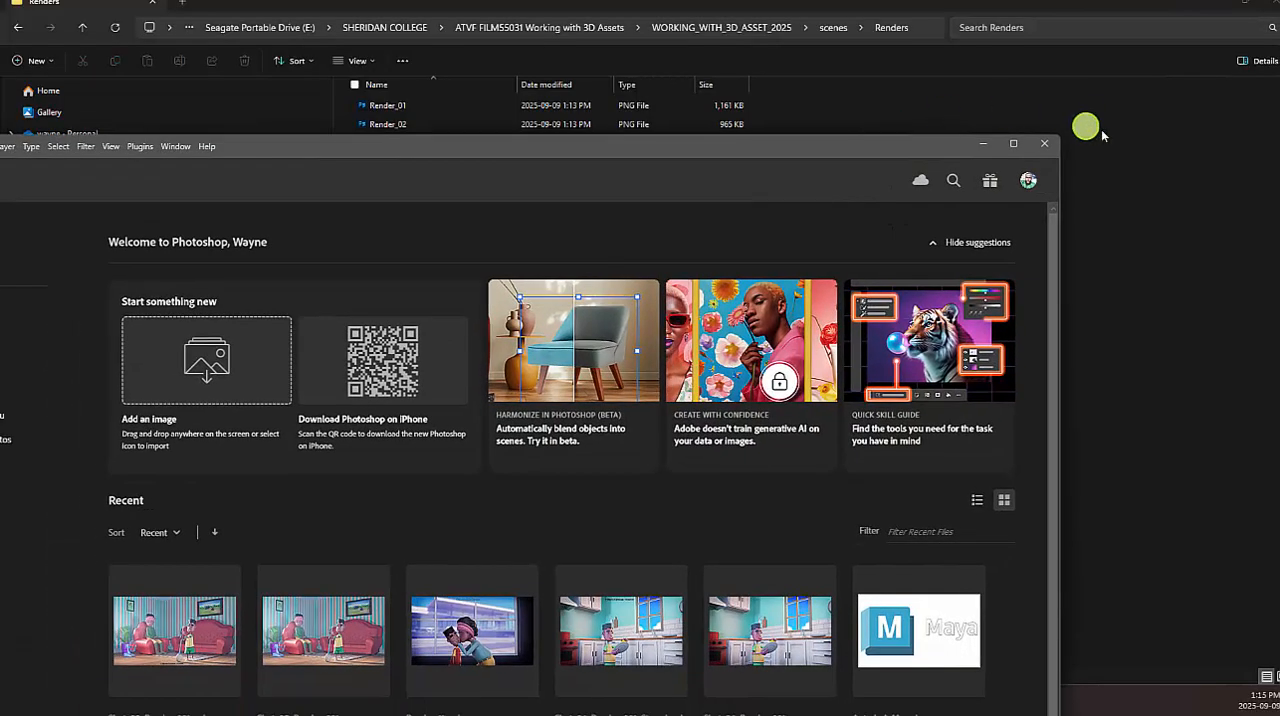
click(1014, 147)
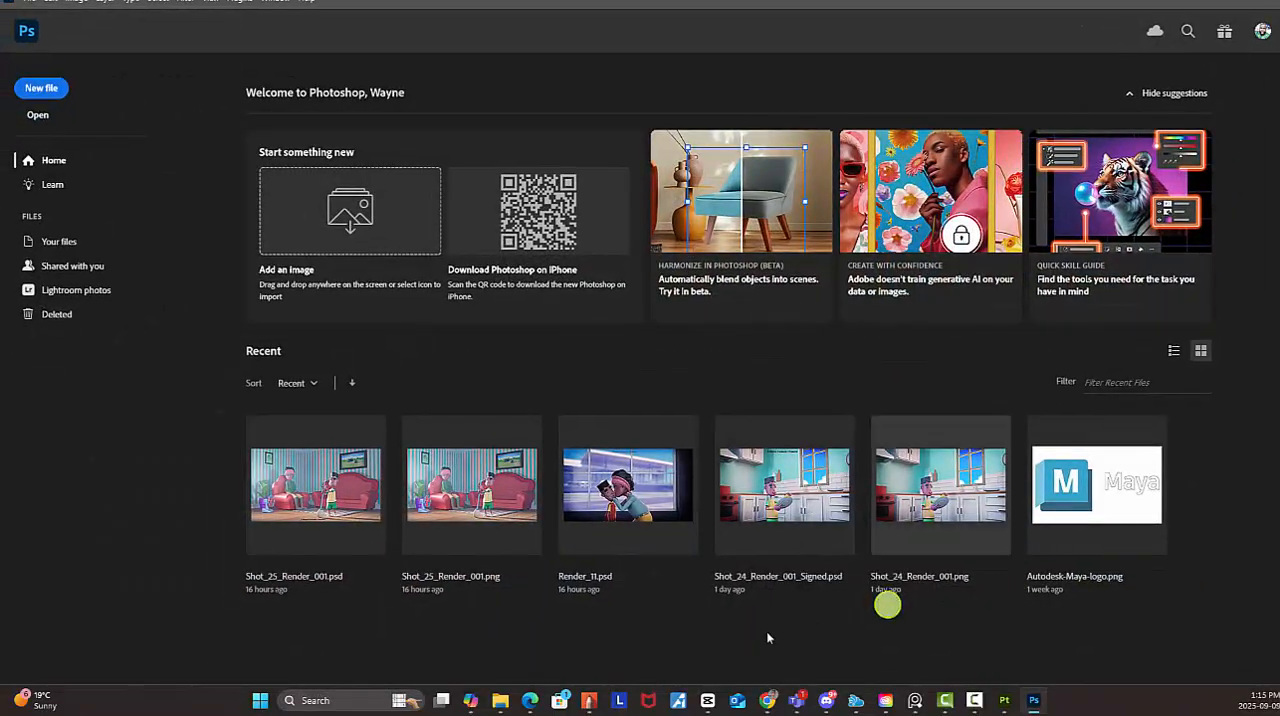
Open Render_01, Render_02 and Render_03 together from the Renders folder in Photoshop
click(495, 703)
drag(424, 202, 375, 103)
right_click(376, 104)
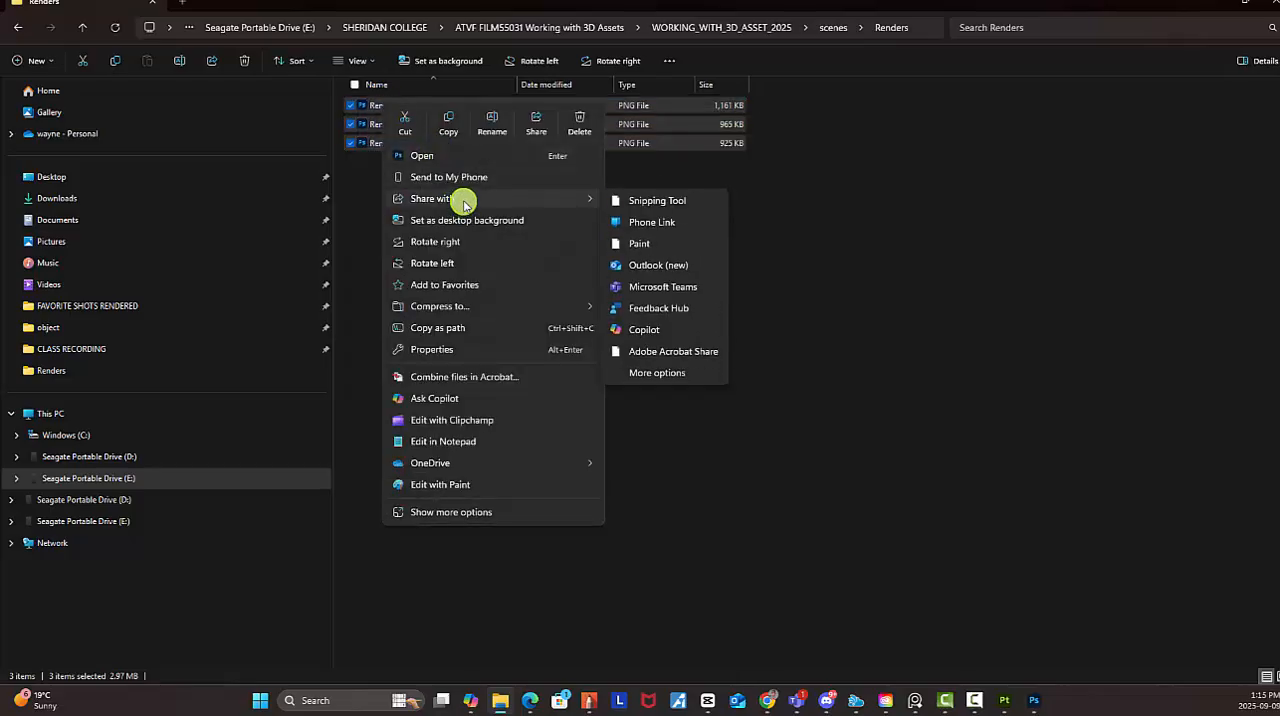
click(455, 157)
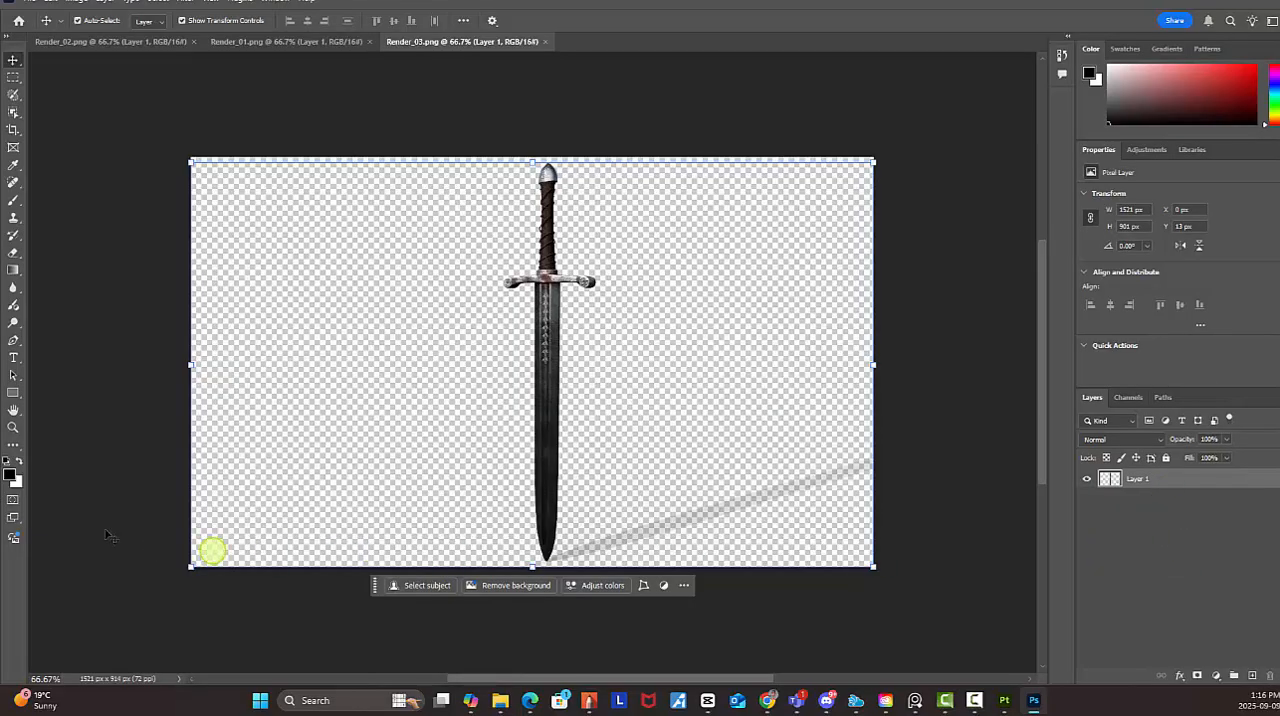
Add a Solid Color fill layer with 50% brightness (808080) to Render_03 and place it beneath the sword layer
click(1221, 677)
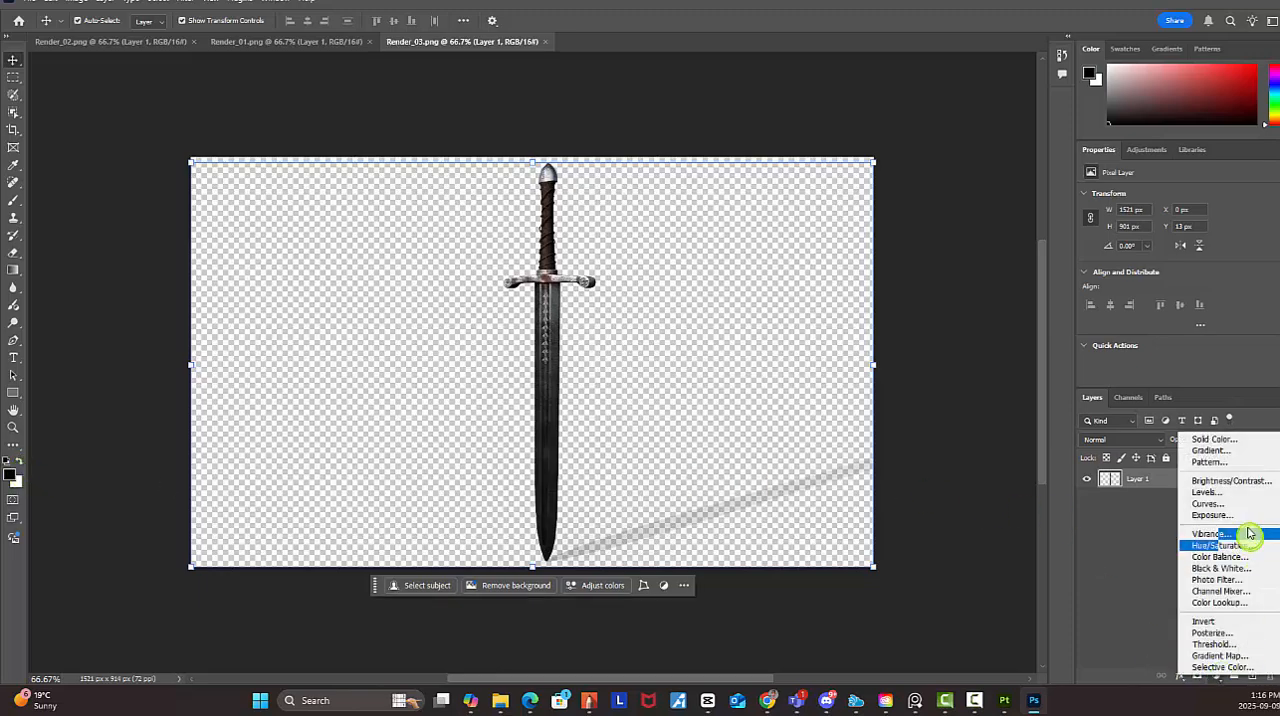
click(1226, 440)
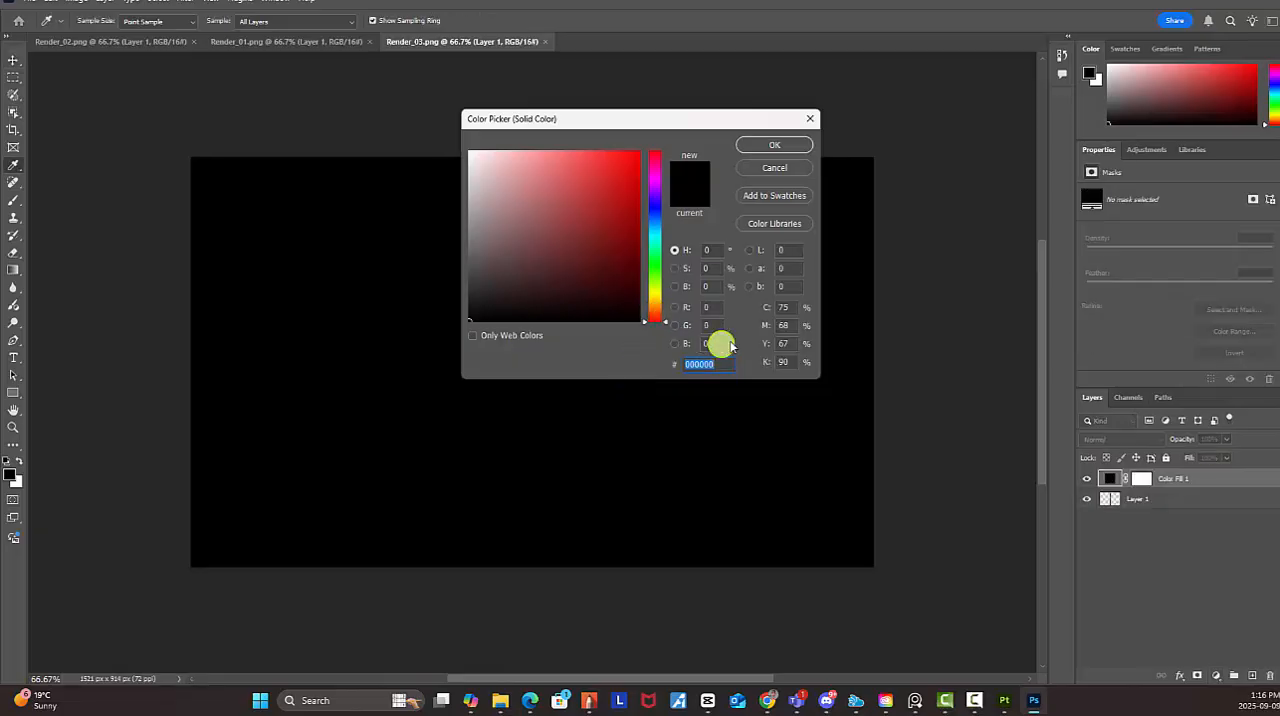
click(717, 287)
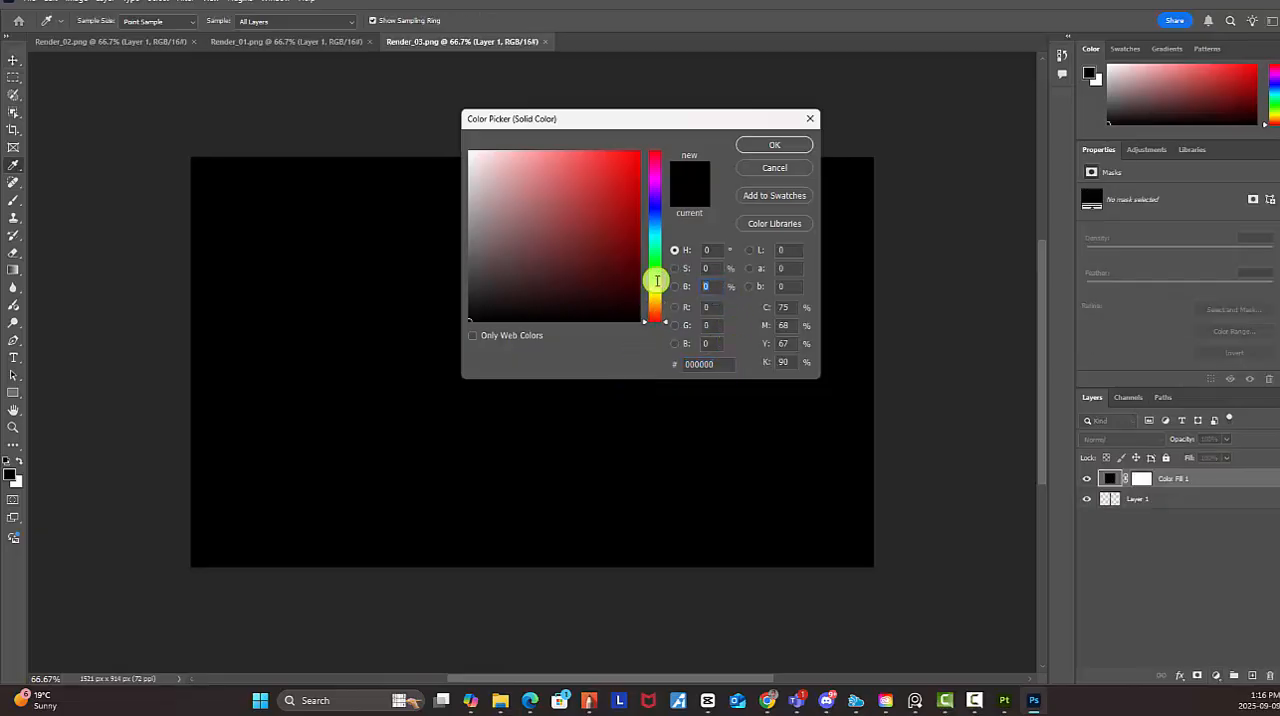
text(50)
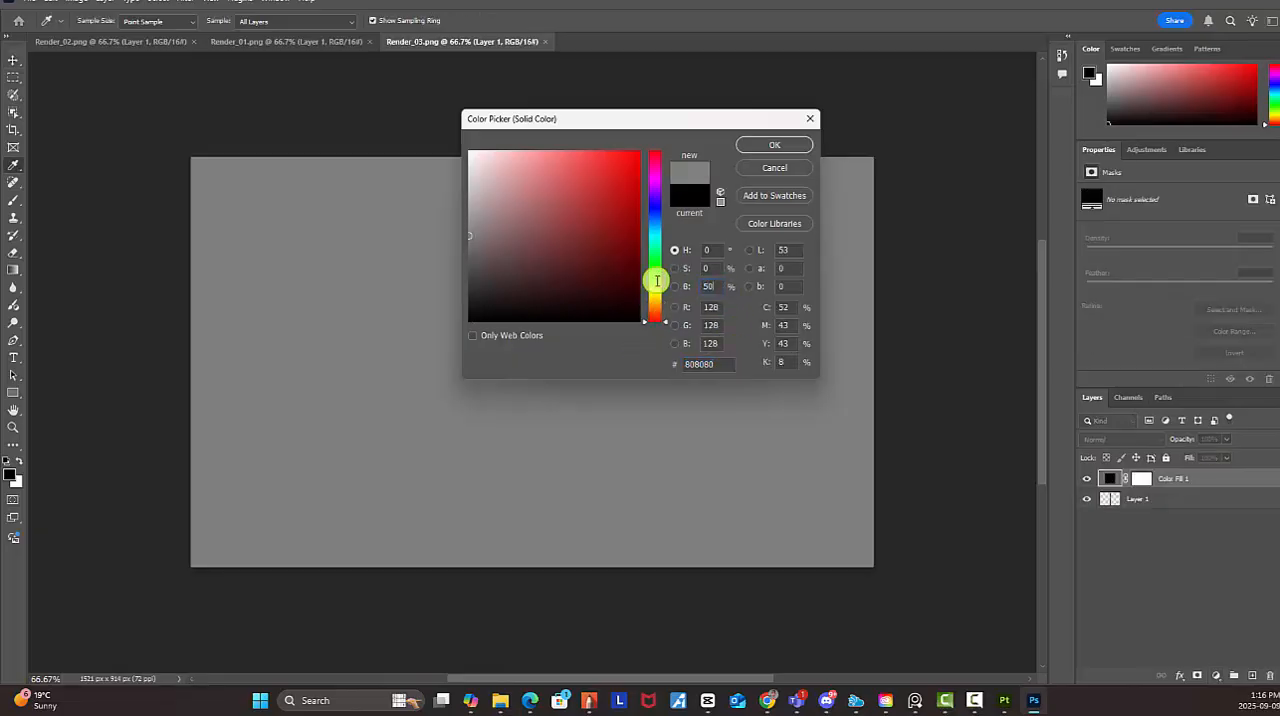
click(775, 145)
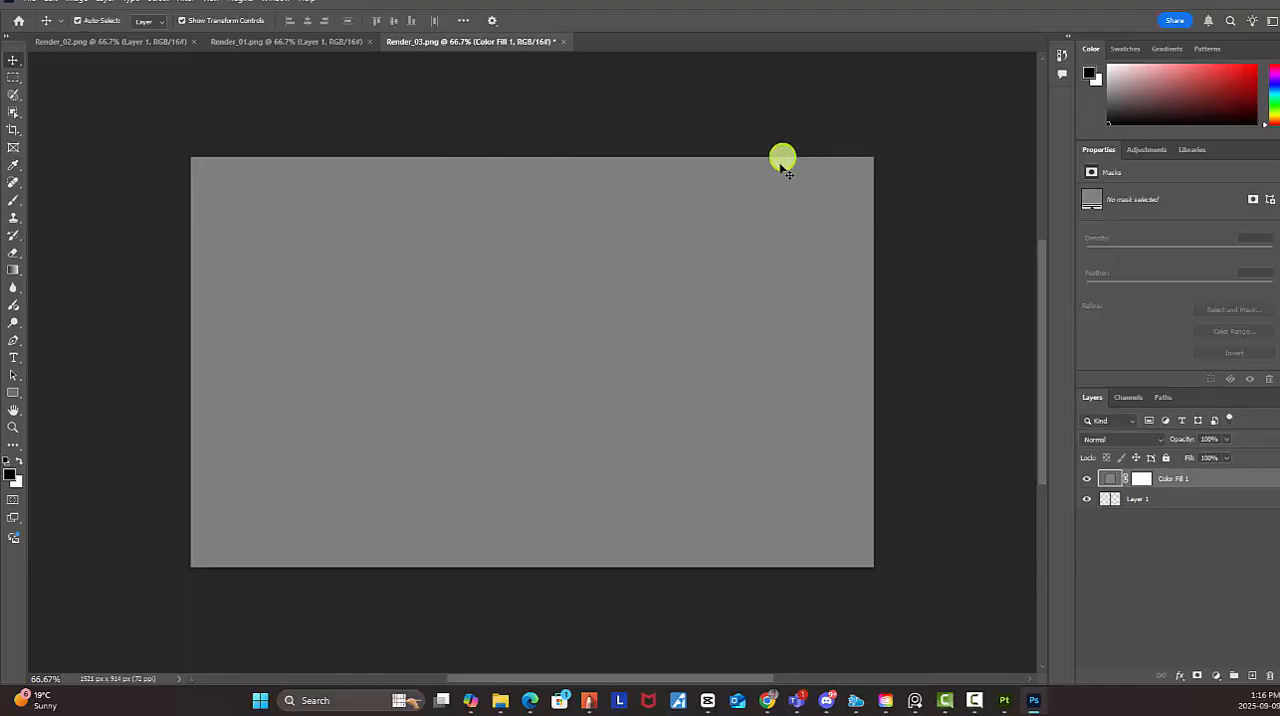
drag(1115, 480, 1174, 549)
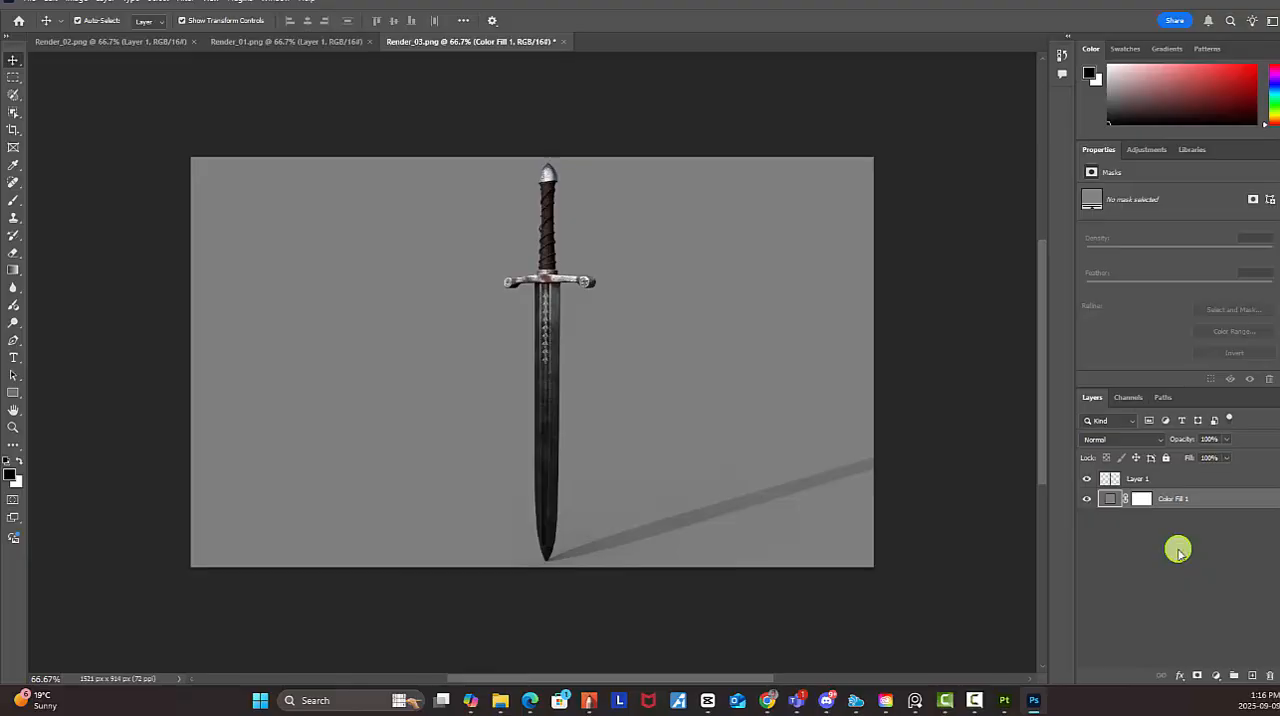
Activate the Eraser on the sword layer and give it the Soft Round brush from General Brushes
click(1152, 481)
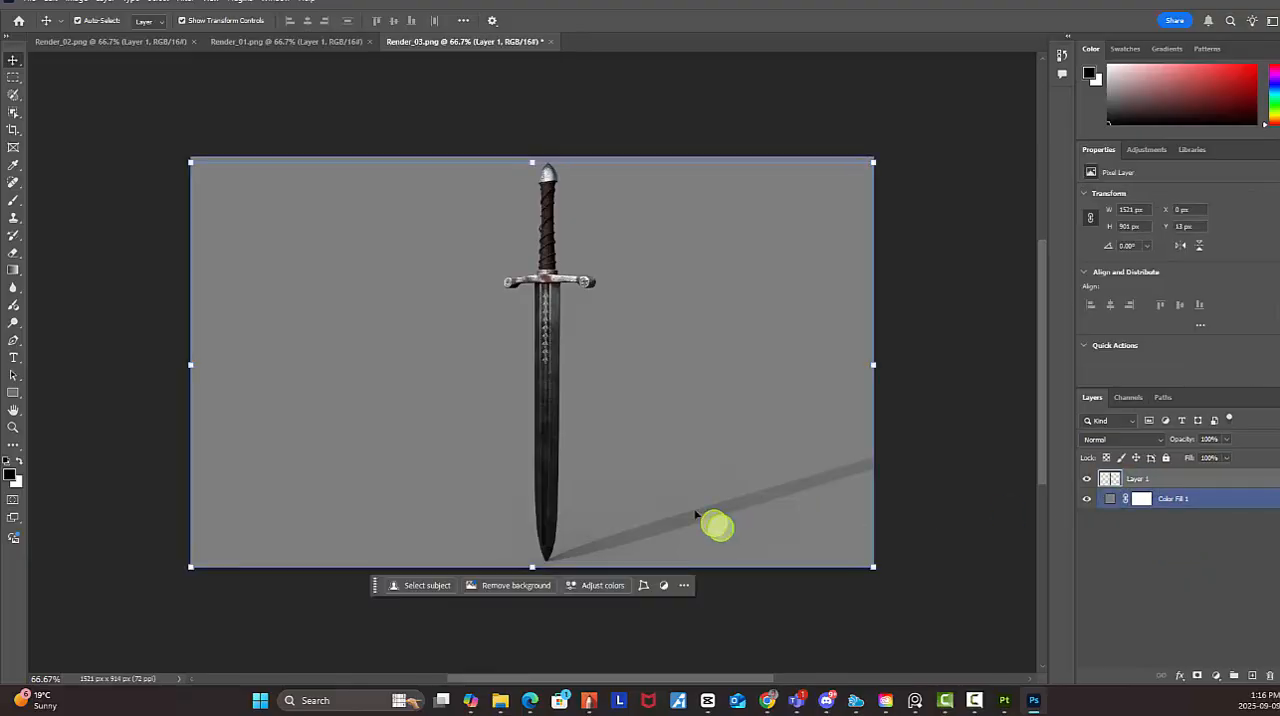
key(e)
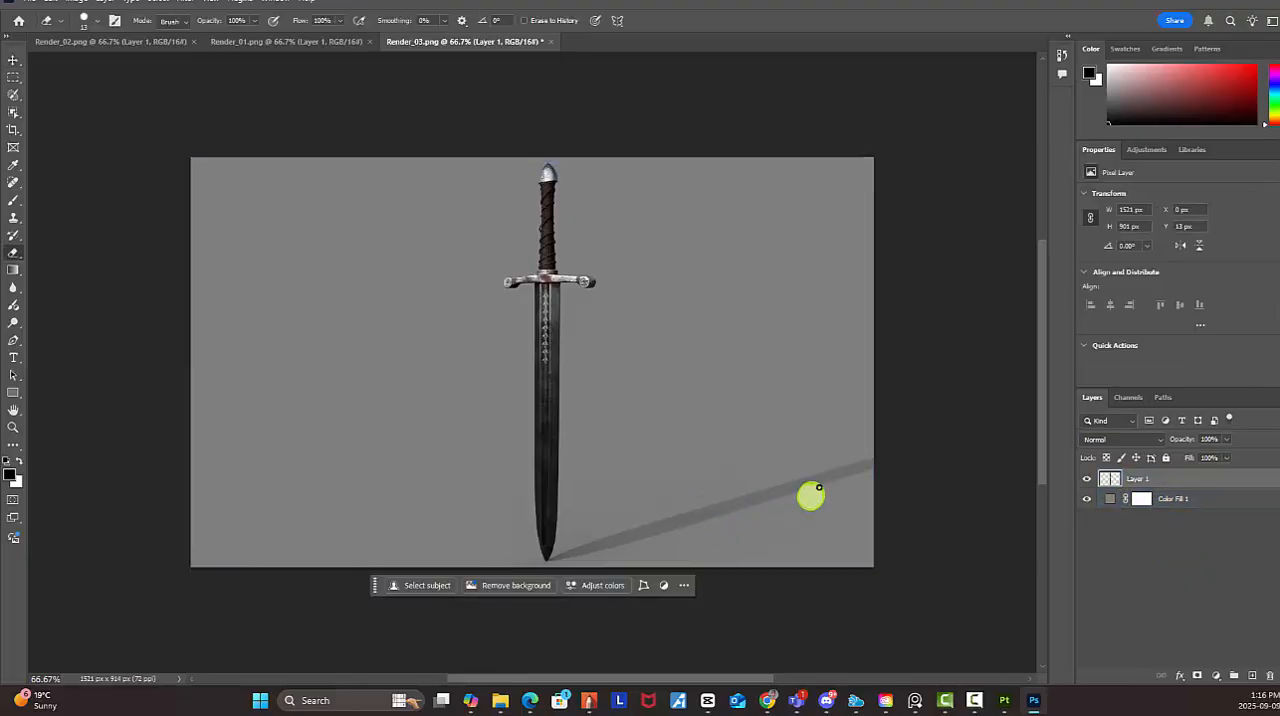
right_click(657, 322)
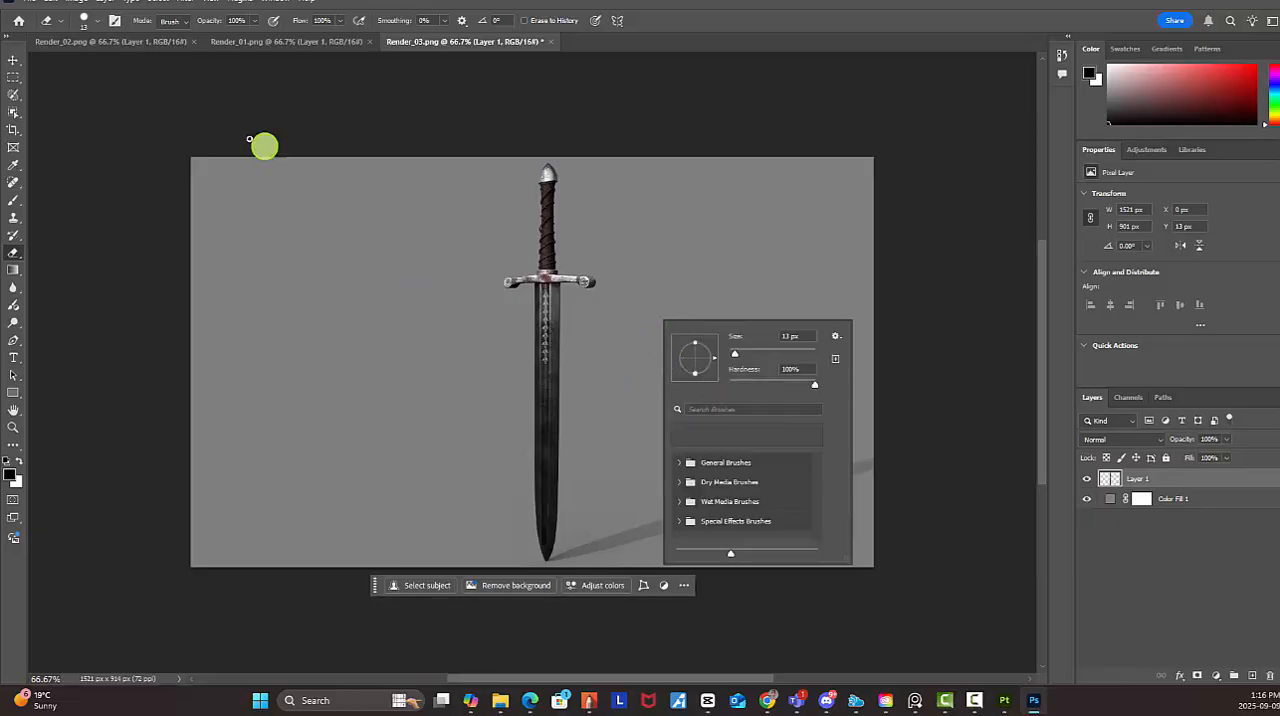
click(84, 20)
click(84, 21)
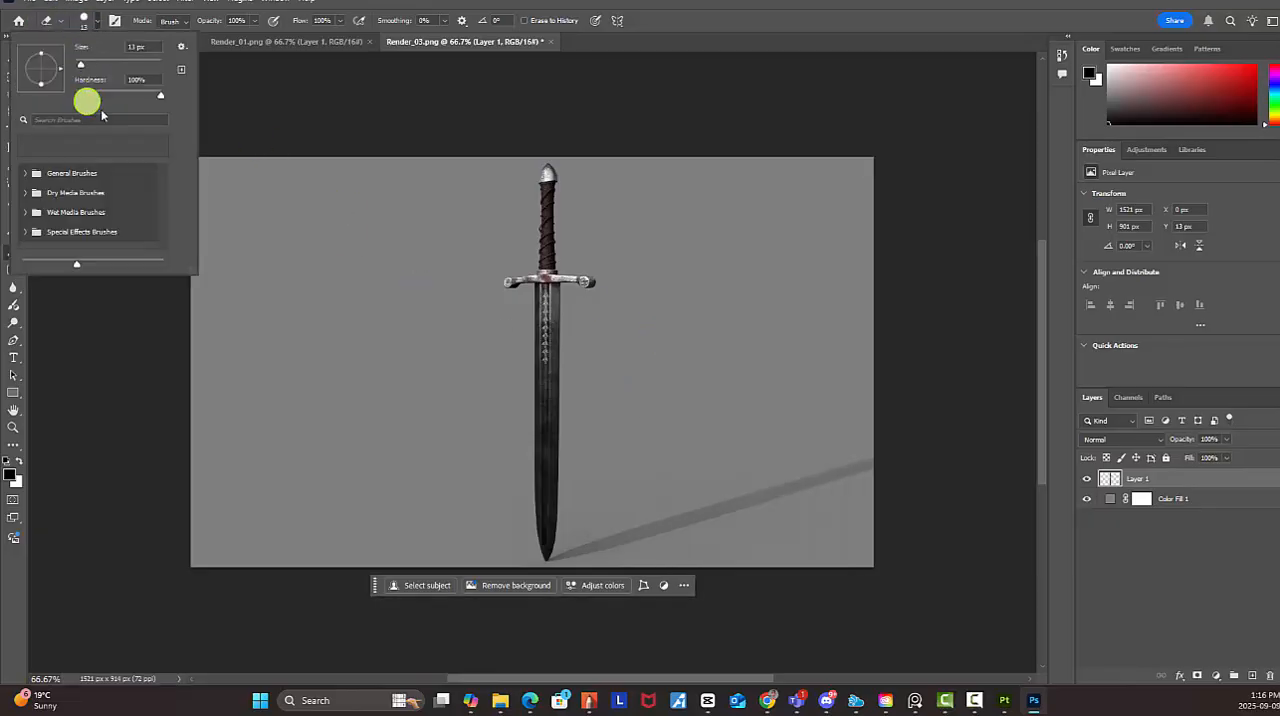
click(188, 3)
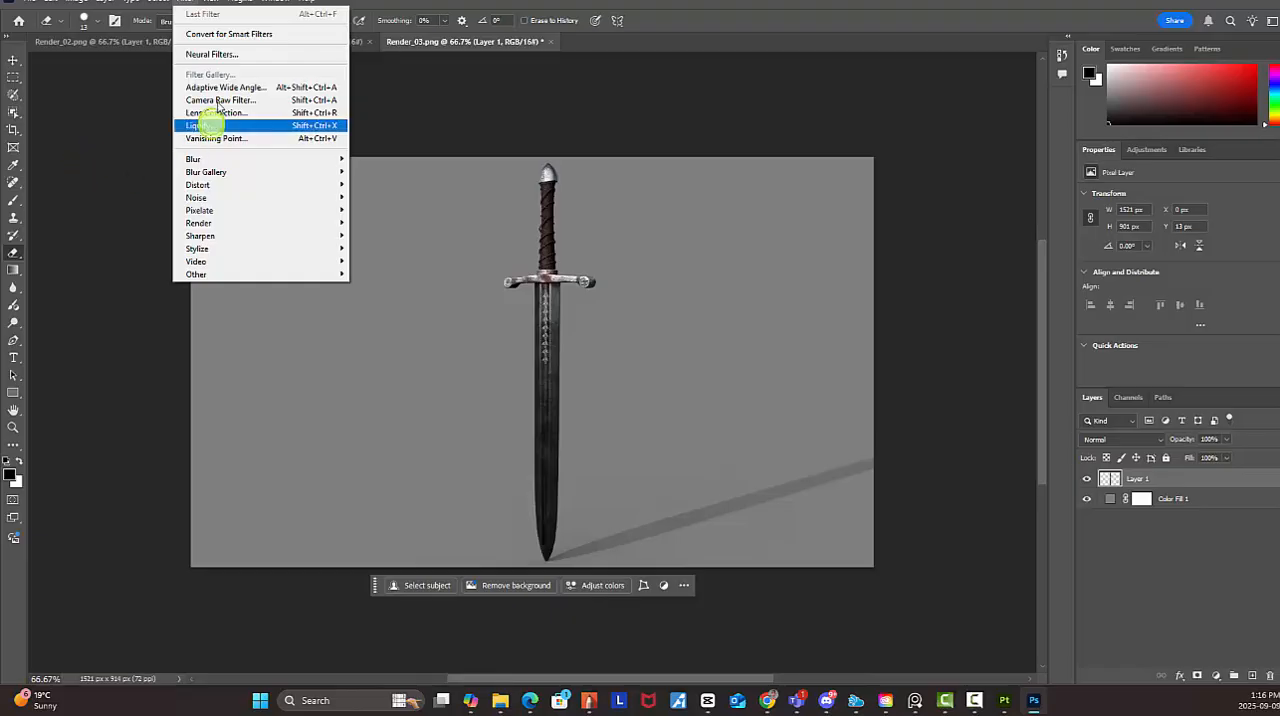
click(52, 26)
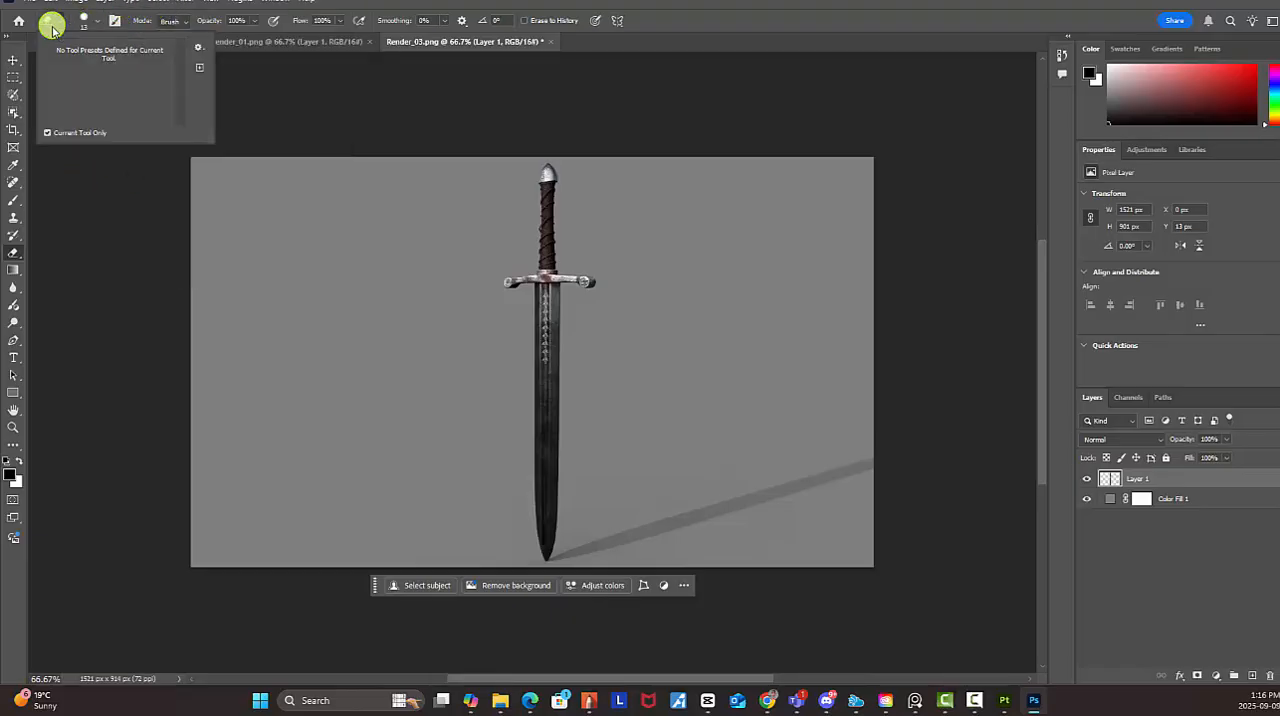
click(88, 21)
click(93, 22)
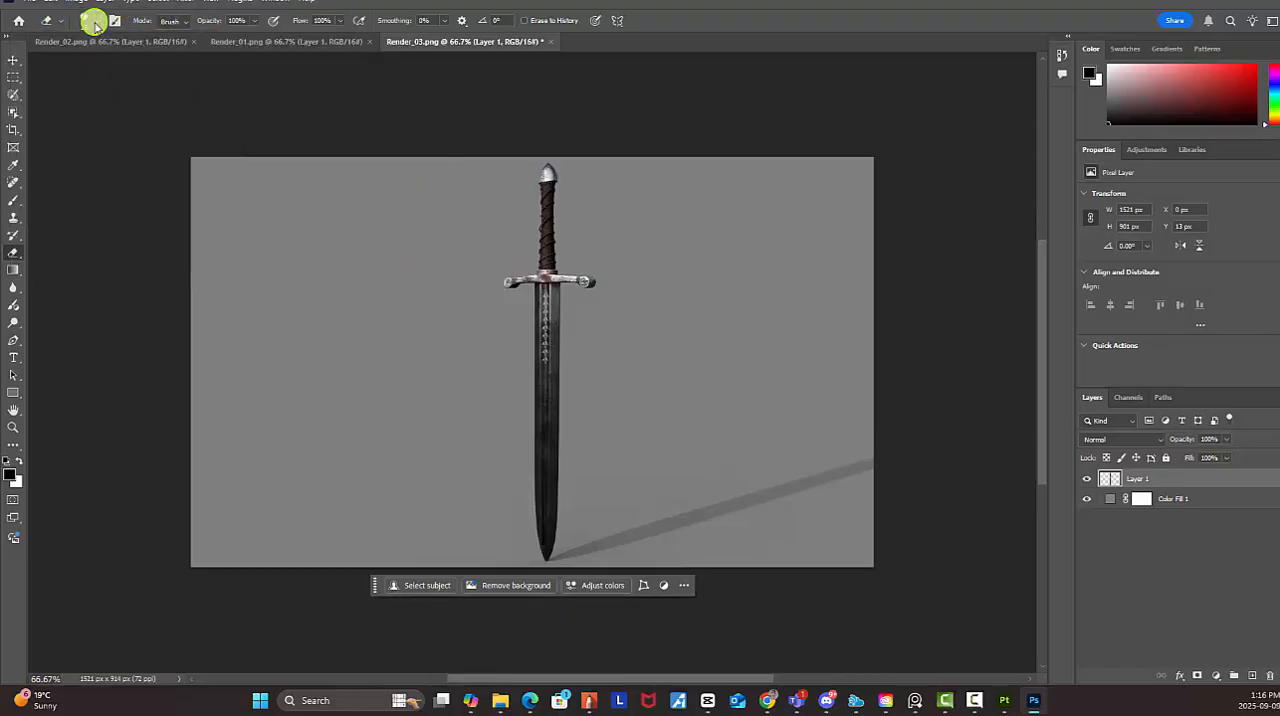
click(93, 22)
drag(171, 88, 125, 97)
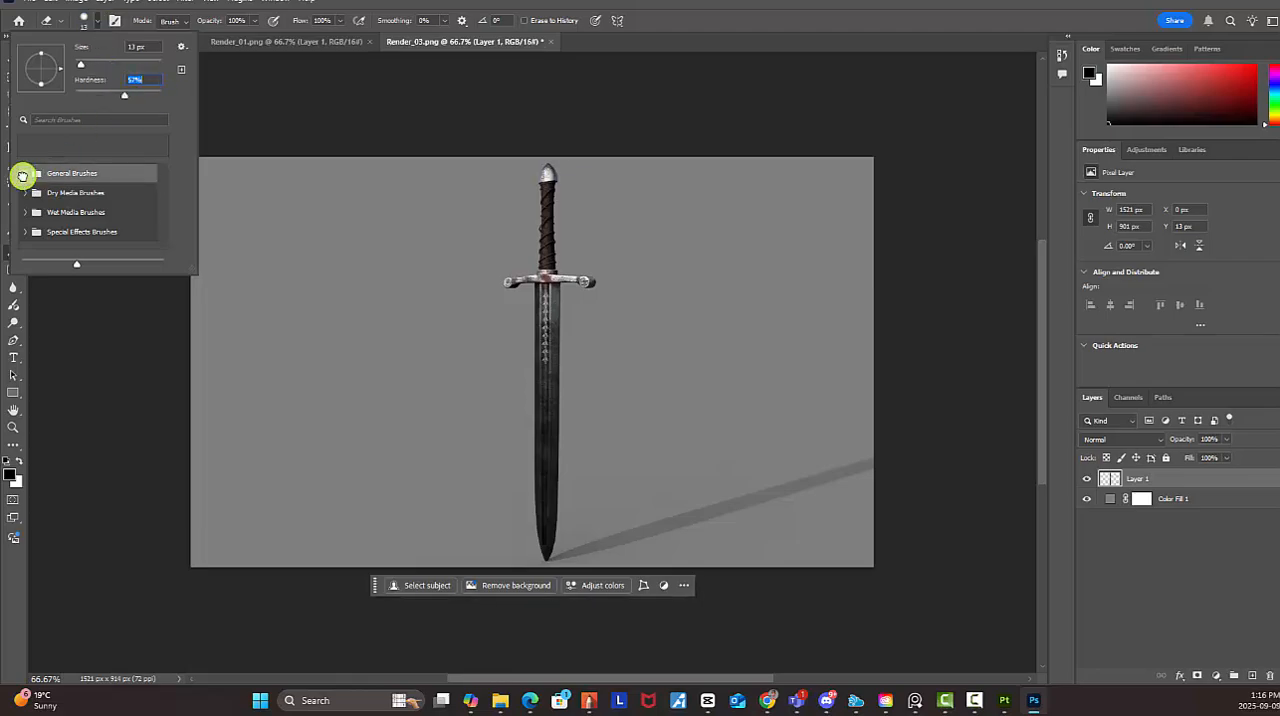
click(24, 175)
click(80, 198)
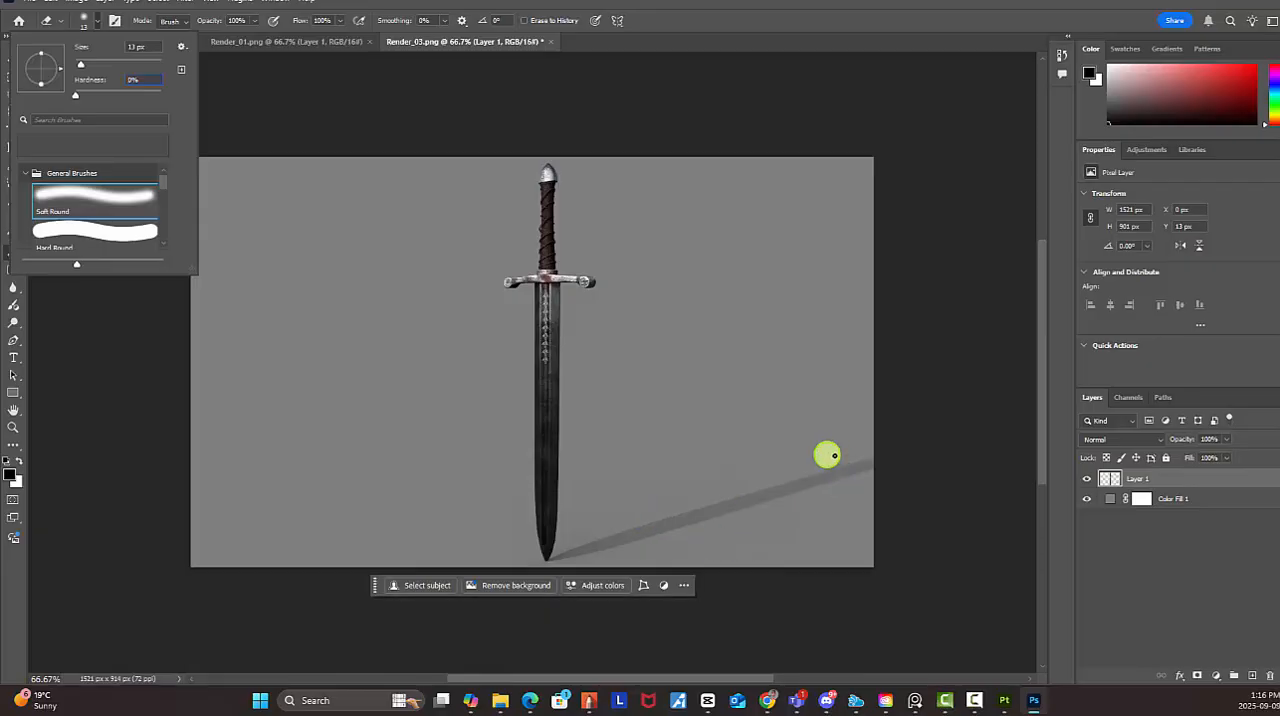
click(817, 446)
Enlarge the eraser to 175 px and erase the sword's cast shadow from the image edge toward the blade tip
key(bracketright)
key(bracketright)
key(bracketright)
key(bracketright)
key(bracketright)
key(bracketright)
key(bracketright)
key(bracketright)
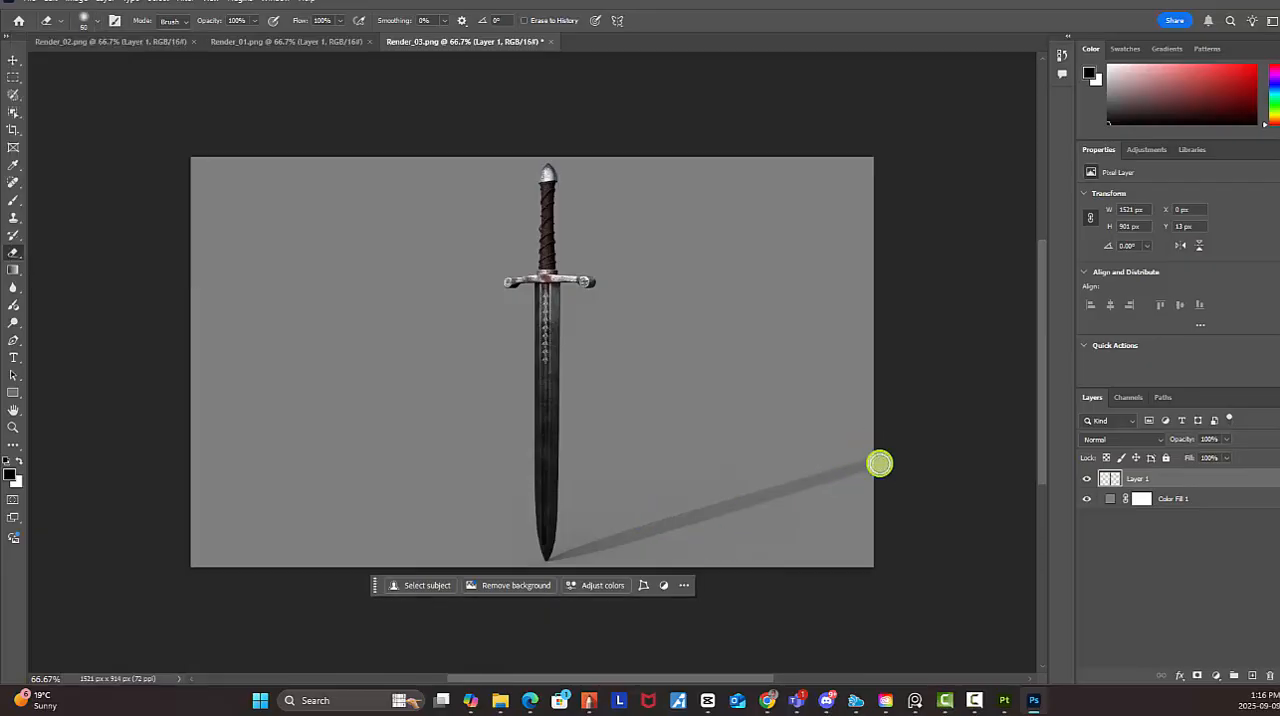
key(bracketright)
key(bracketright)
key(bracketright)
key(bracketright)
key(bracketright)
key(bracketright)
key(bracketright)
key(bracketright)
mouse_move(889, 450)
mouse_down()
mouse_move(831, 480)
mouse_move(651, 514)
mouse_move(654, 503)
mouse_move(609, 549)
mouse_move(623, 552)
mouse_move(583, 560)
mouse_move(634, 543)
mouse_up()
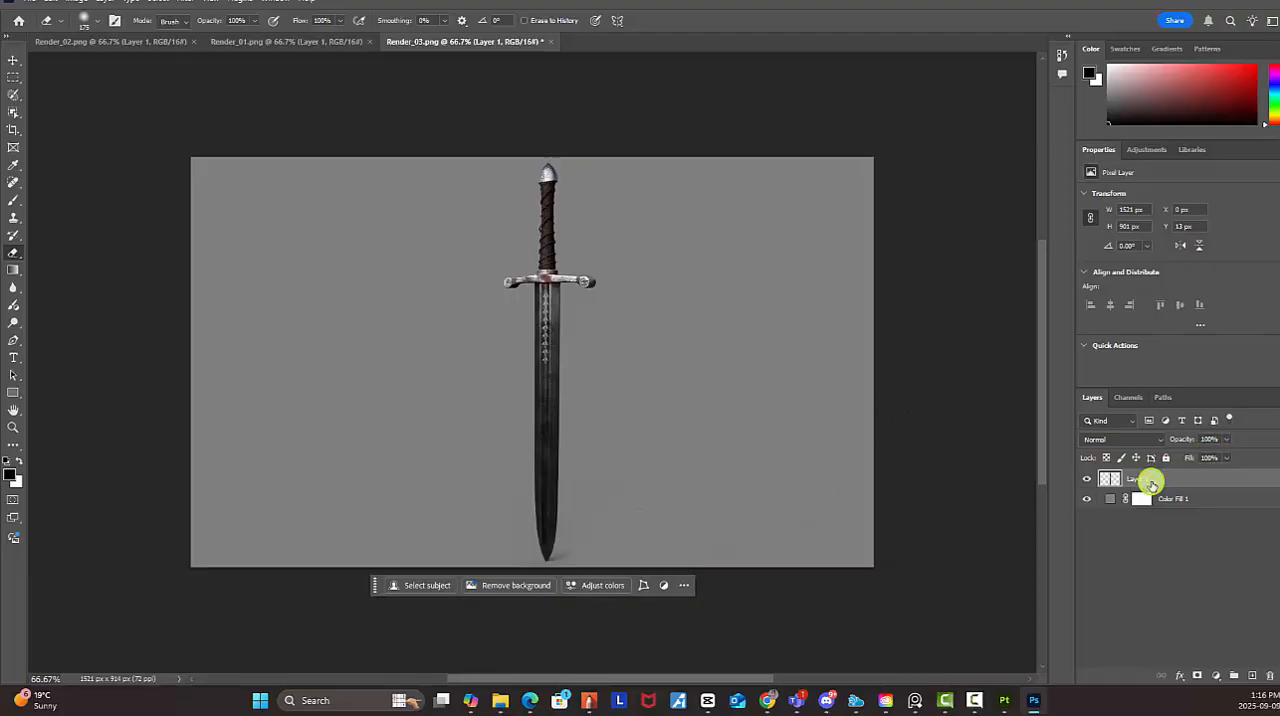
Convert the sword layer to a smart object and move the sword toward the canvas's left side
right_click(1146, 484)
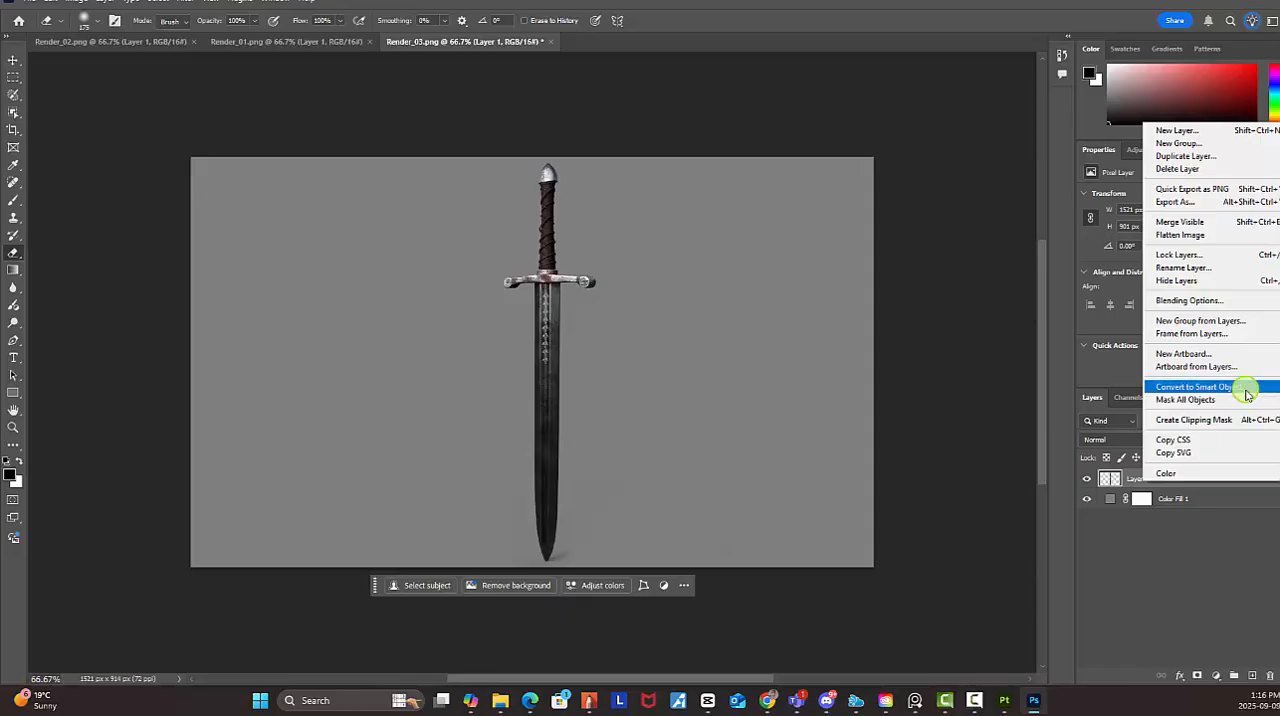
click(1247, 387)
click(14, 61)
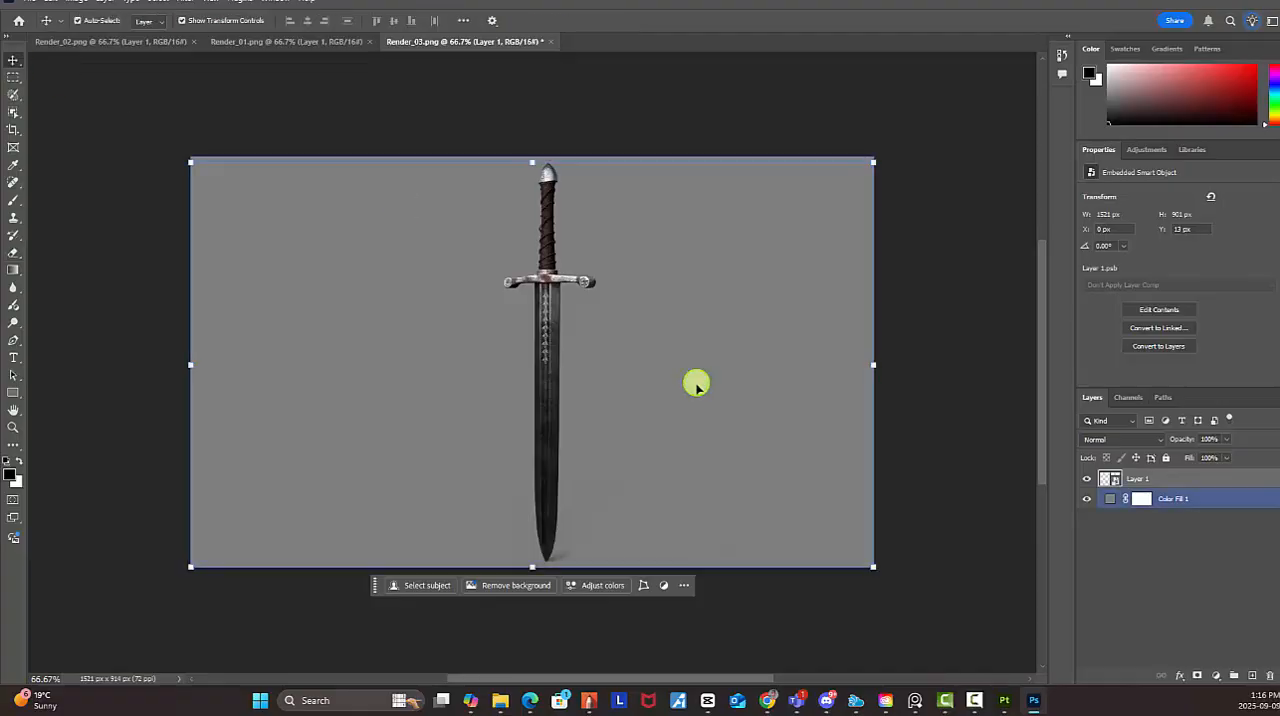
drag(546, 342, 294, 343)
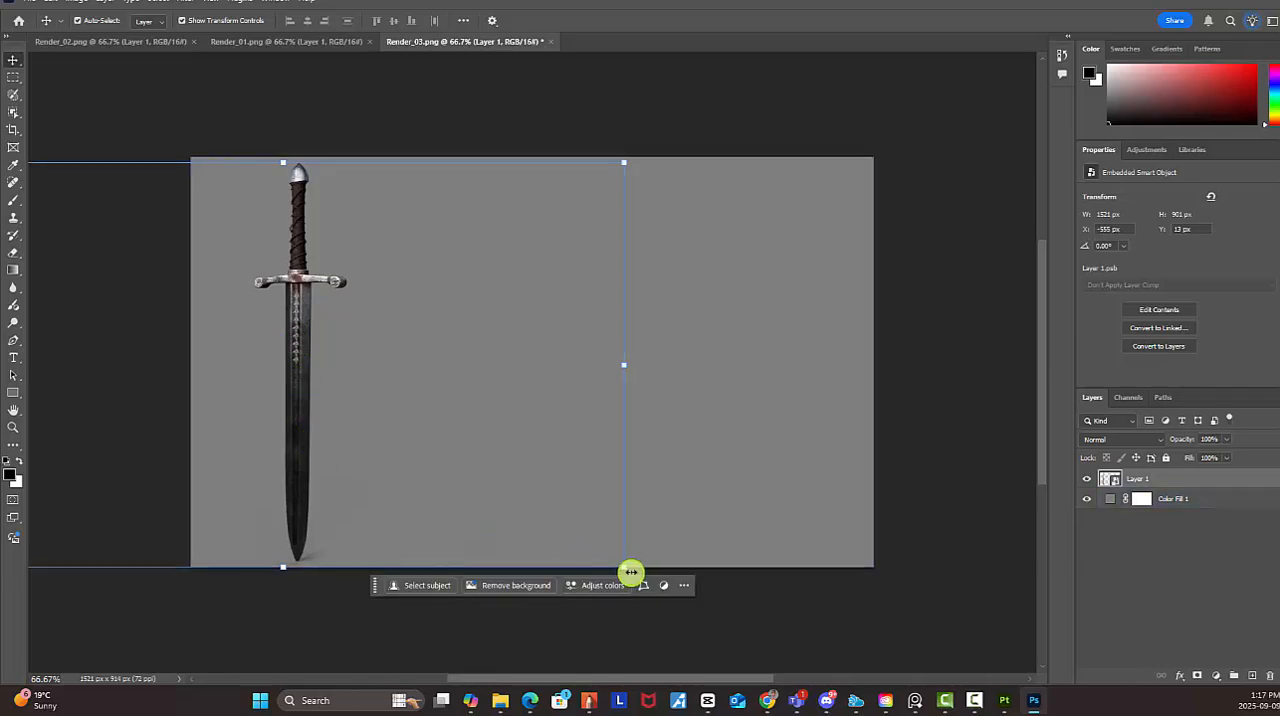
Scale the sword down proportionally to about 93.7% and position it with a margin above and below
drag(623, 568, 582, 553)
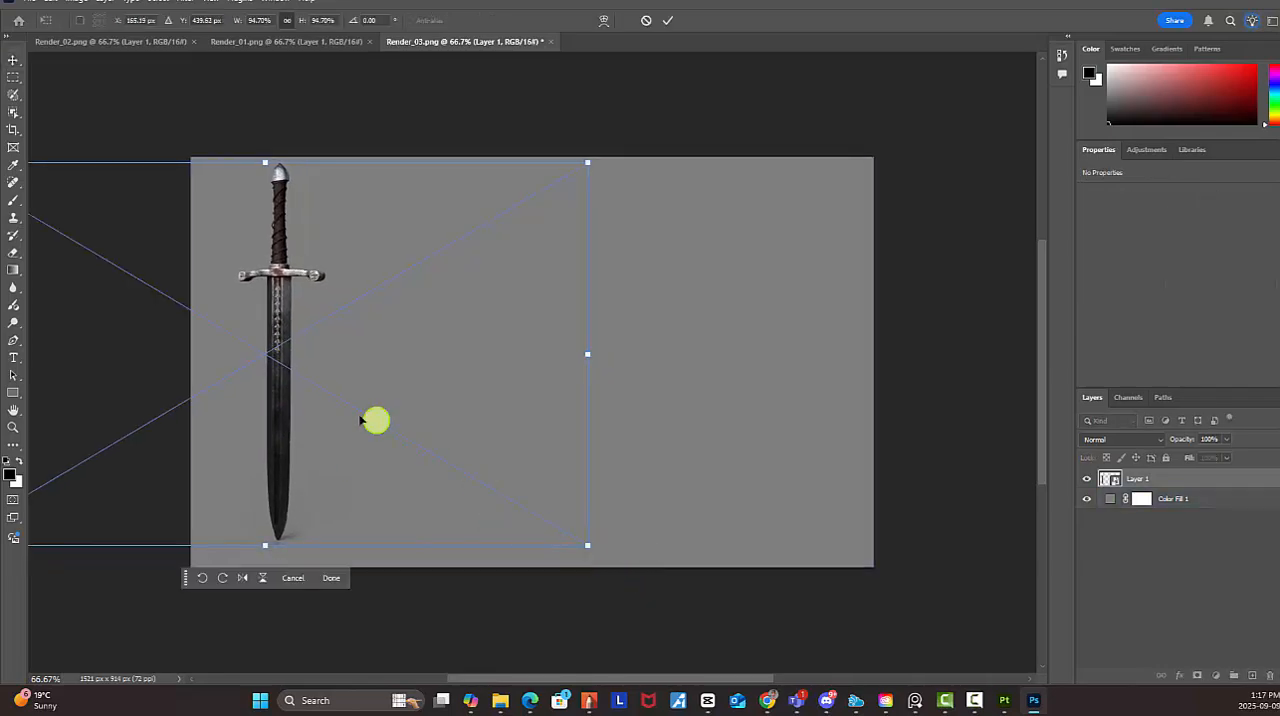
drag(332, 417, 346, 424)
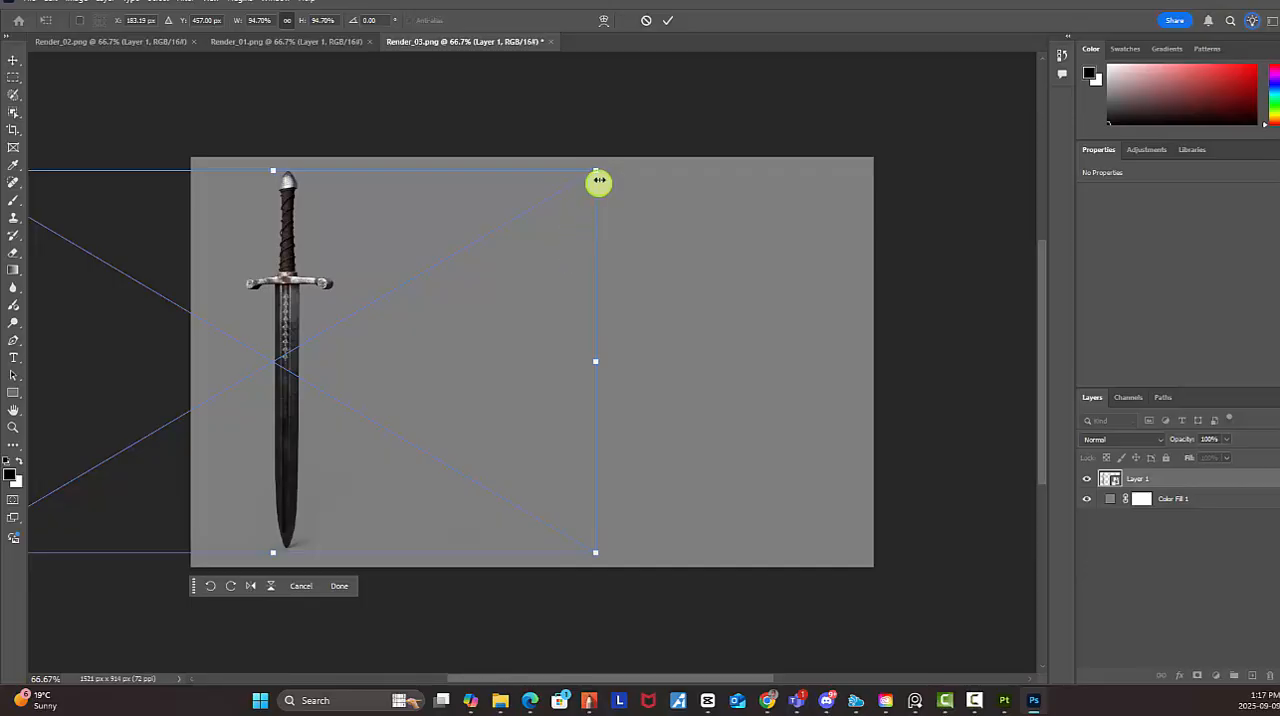
drag(597, 169, 591, 173)
key(Return)
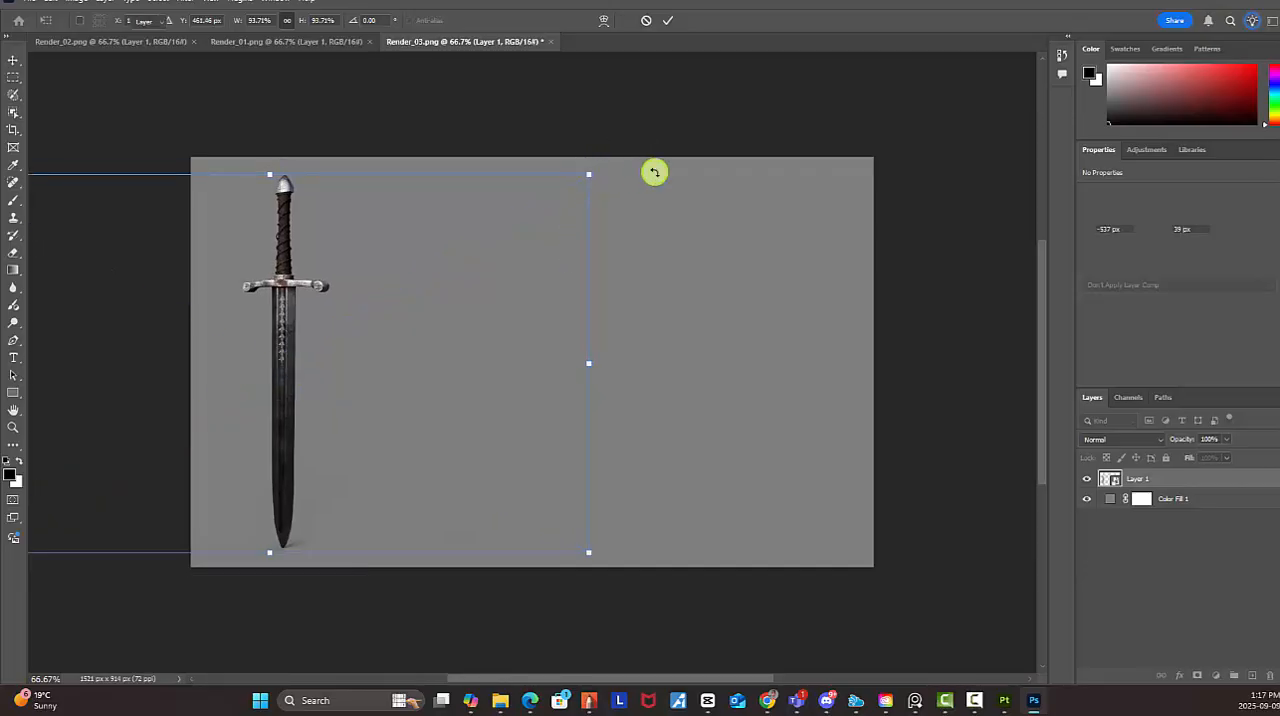
click(905, 355)
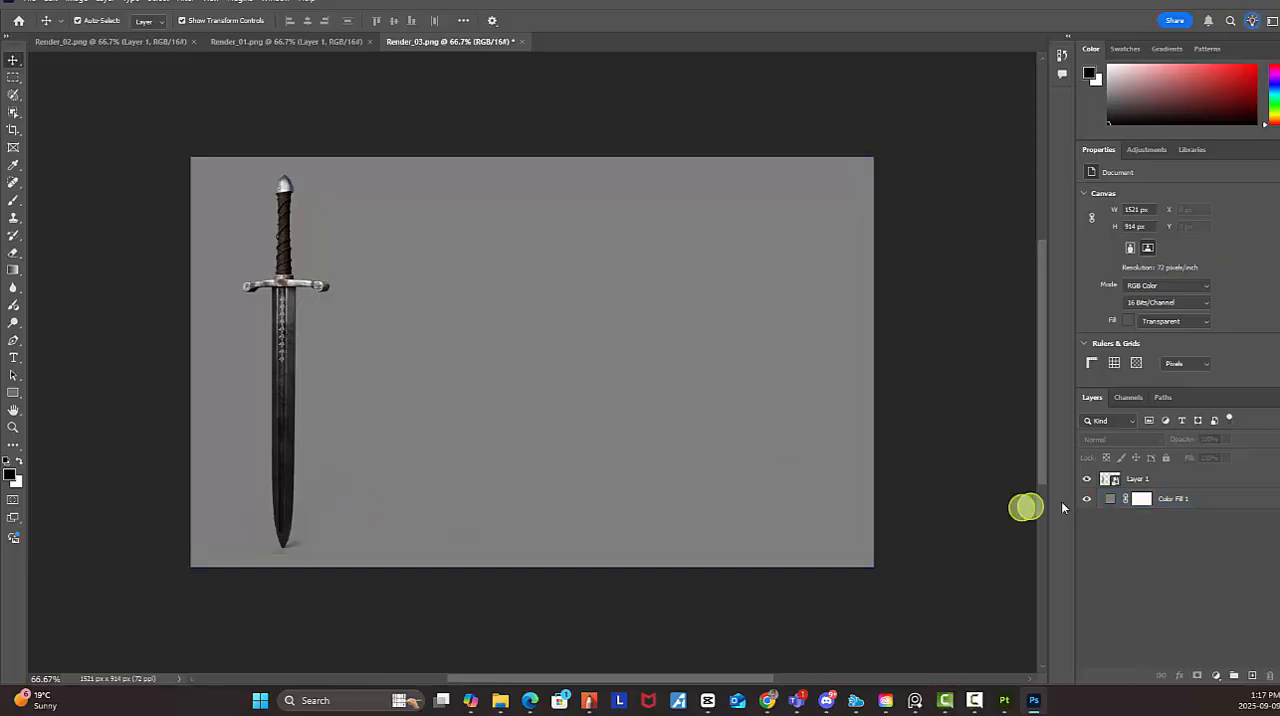
Rasterize the sword layer and erase the shadow remnants beneath the blade tip with the Eraser
click(1145, 482)
right_click(1145, 482)
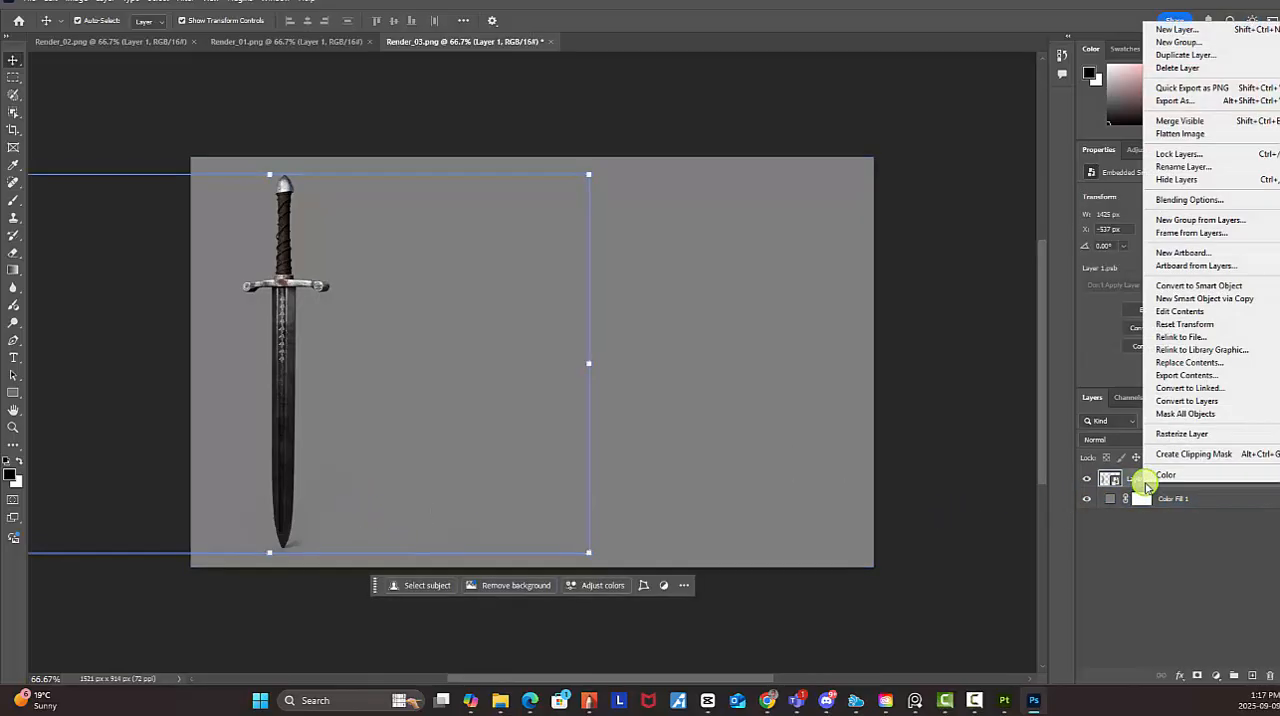
click(1178, 434)
key(e)
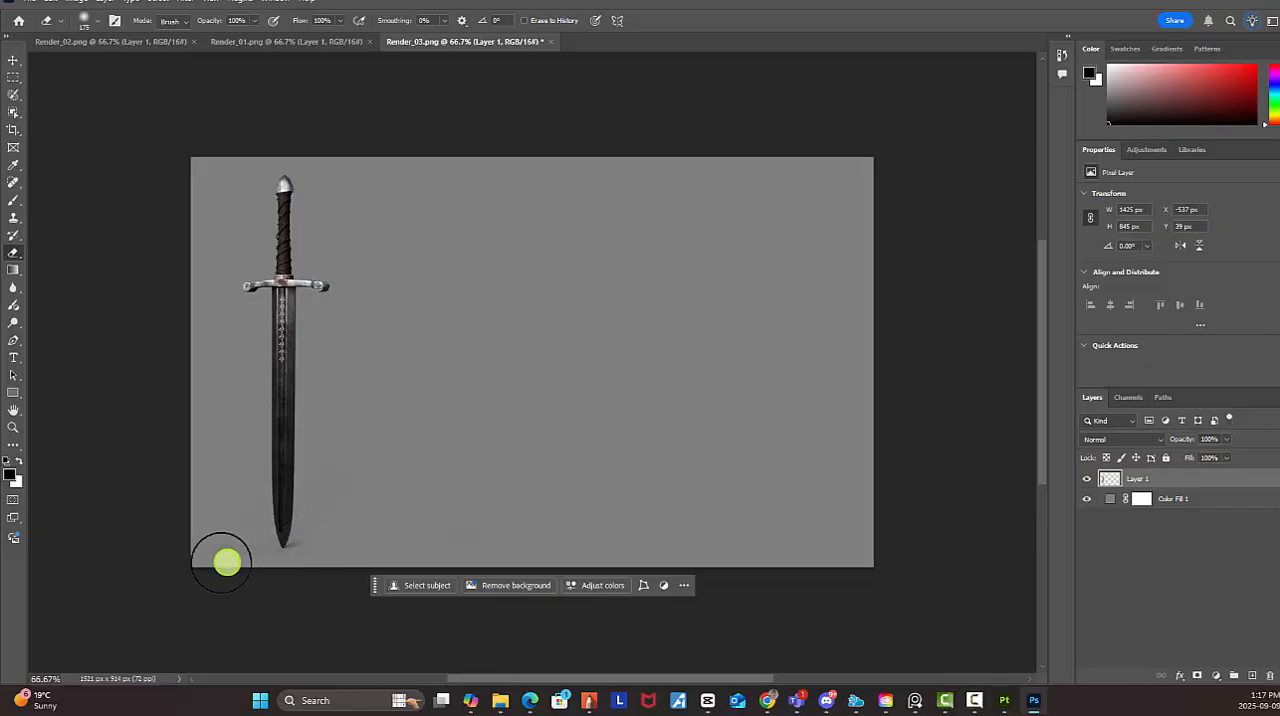
drag(281, 577, 251, 580)
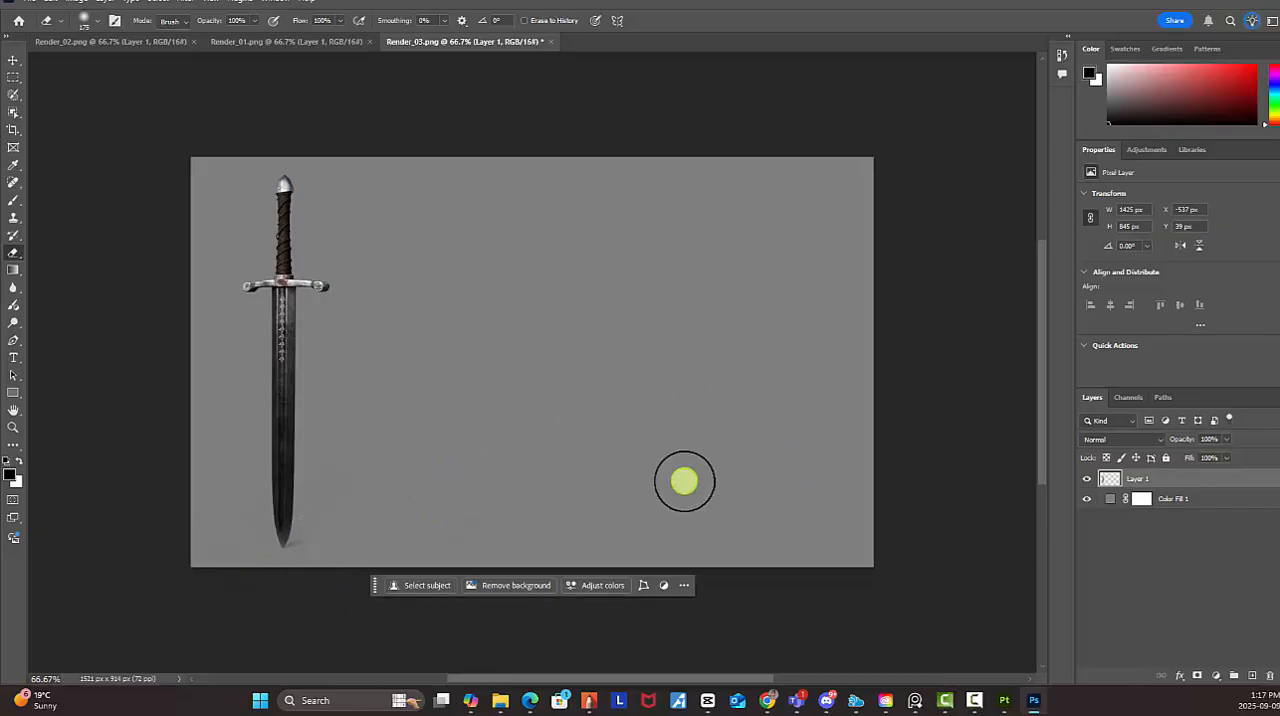
Copy the entire Render_01 image into Render_03 and erase the pasted sword's cast shadow
click(290, 43)
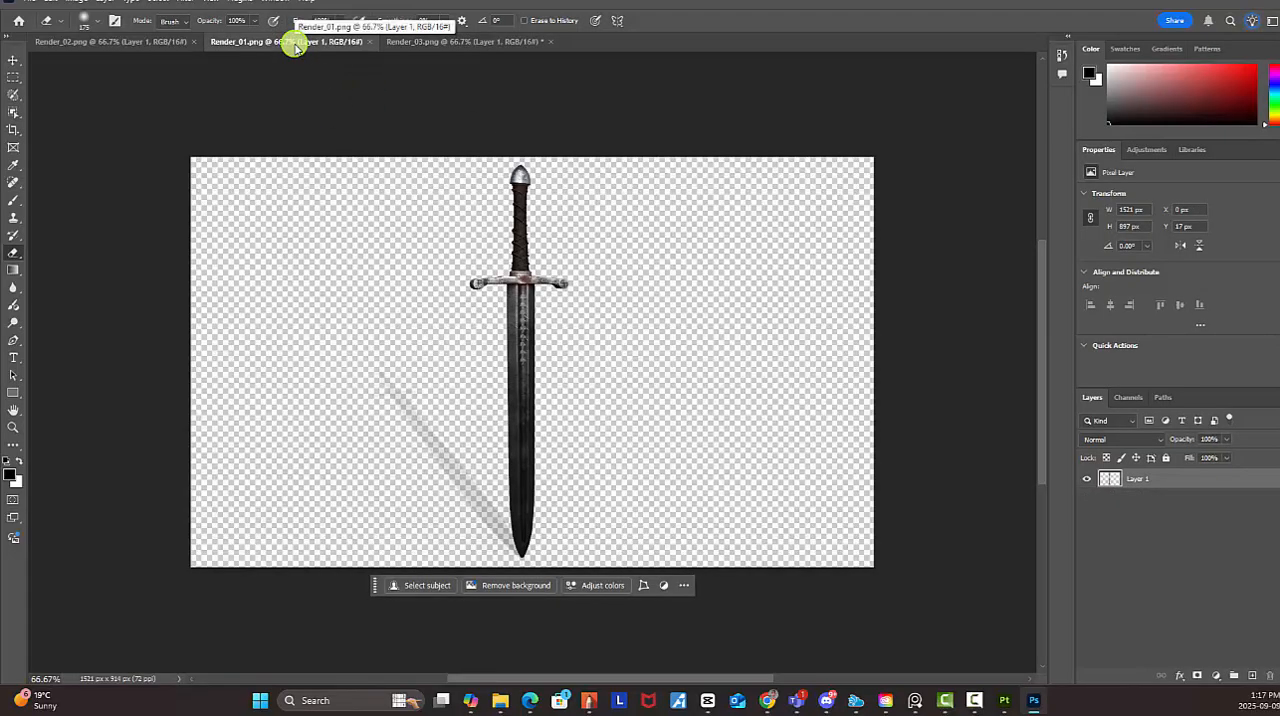
click(13, 77)
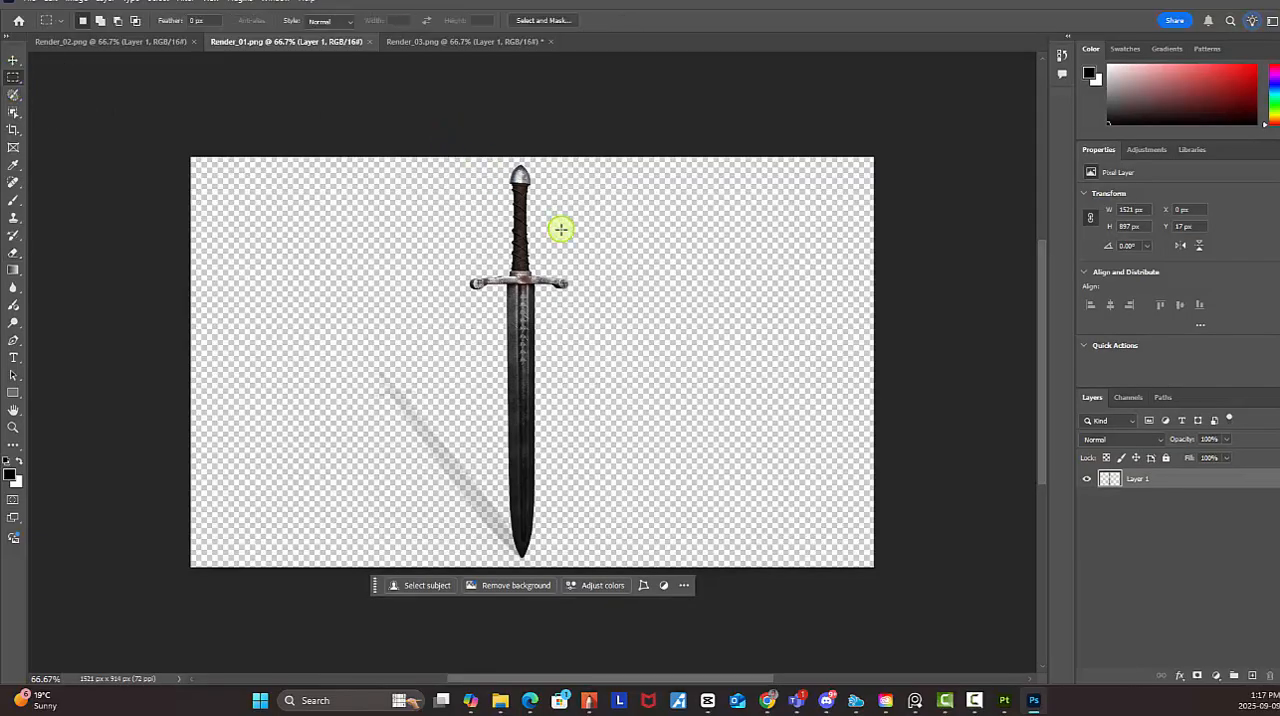
key(ctrl+a)
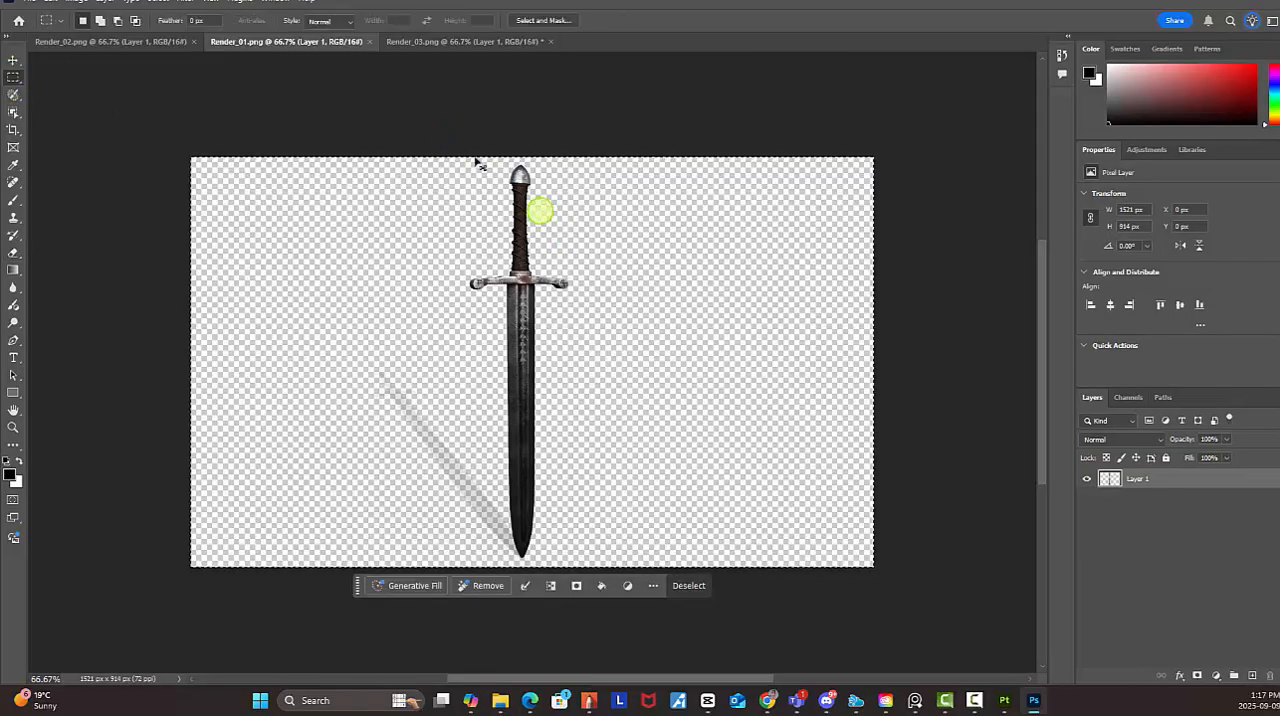
click(420, 41)
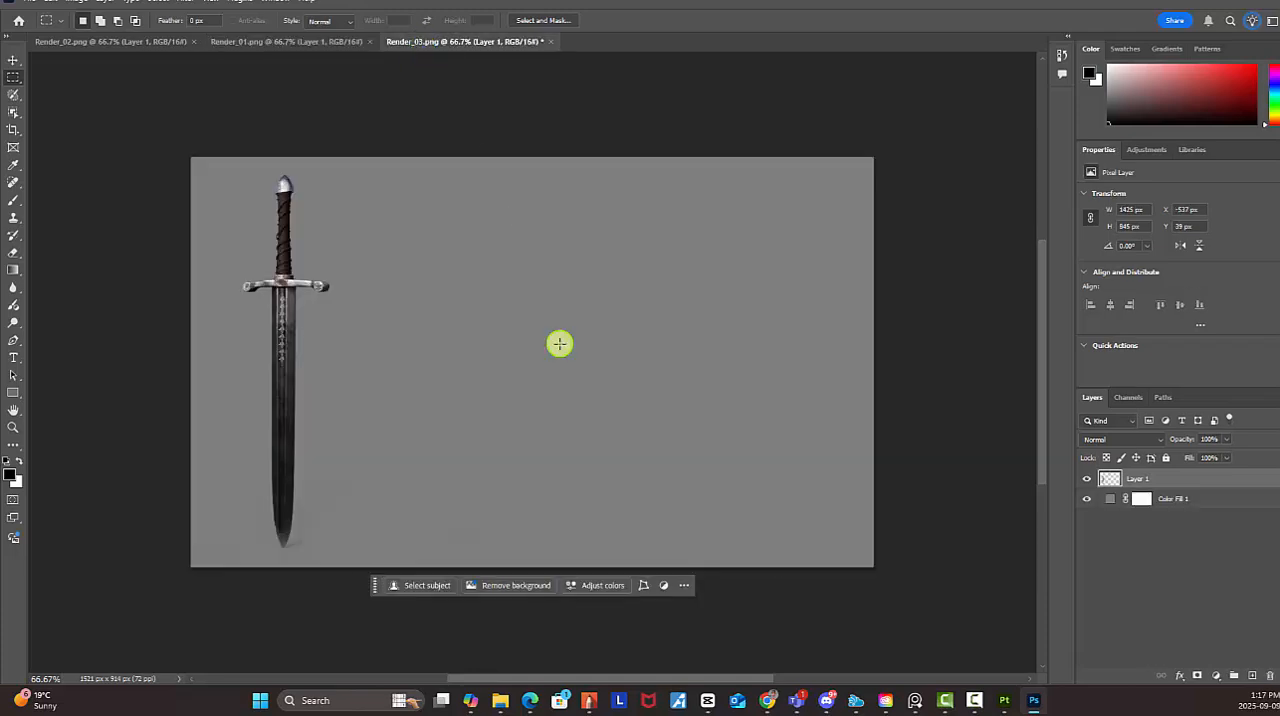
key(ctrl+v)
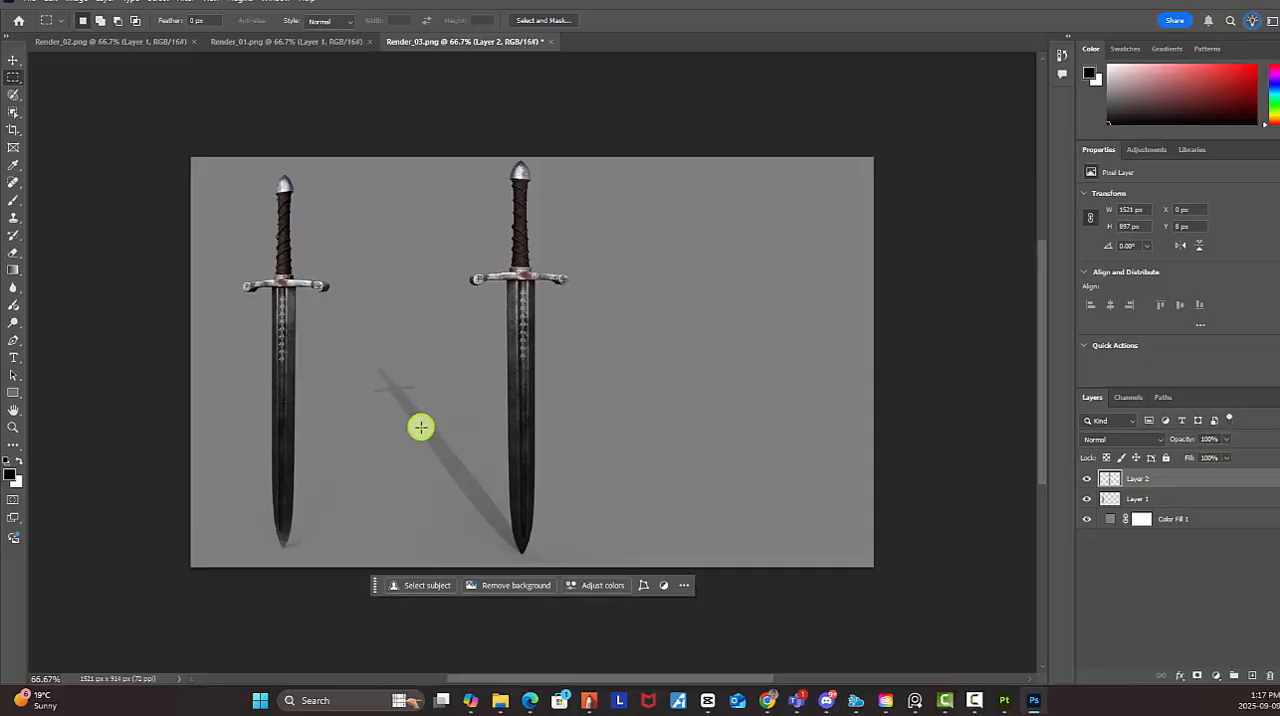
key(e)
mouse_move(420, 423)
mouse_down()
mouse_move(386, 354)
mouse_move(488, 568)
mouse_up()
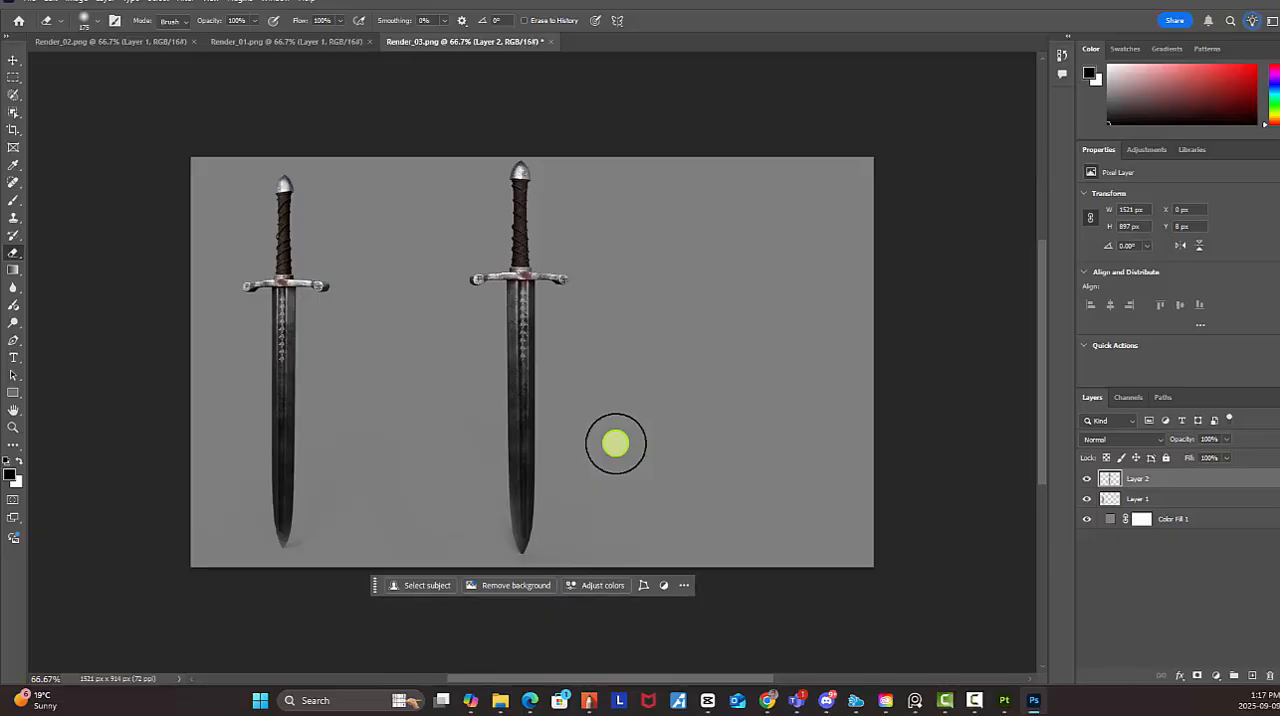
Move the pasted sword beside the first one and scale it to about 95%, aligning their pommels and crossguards
click(13, 60)
click(556, 366)
drag(528, 352, 423, 360)
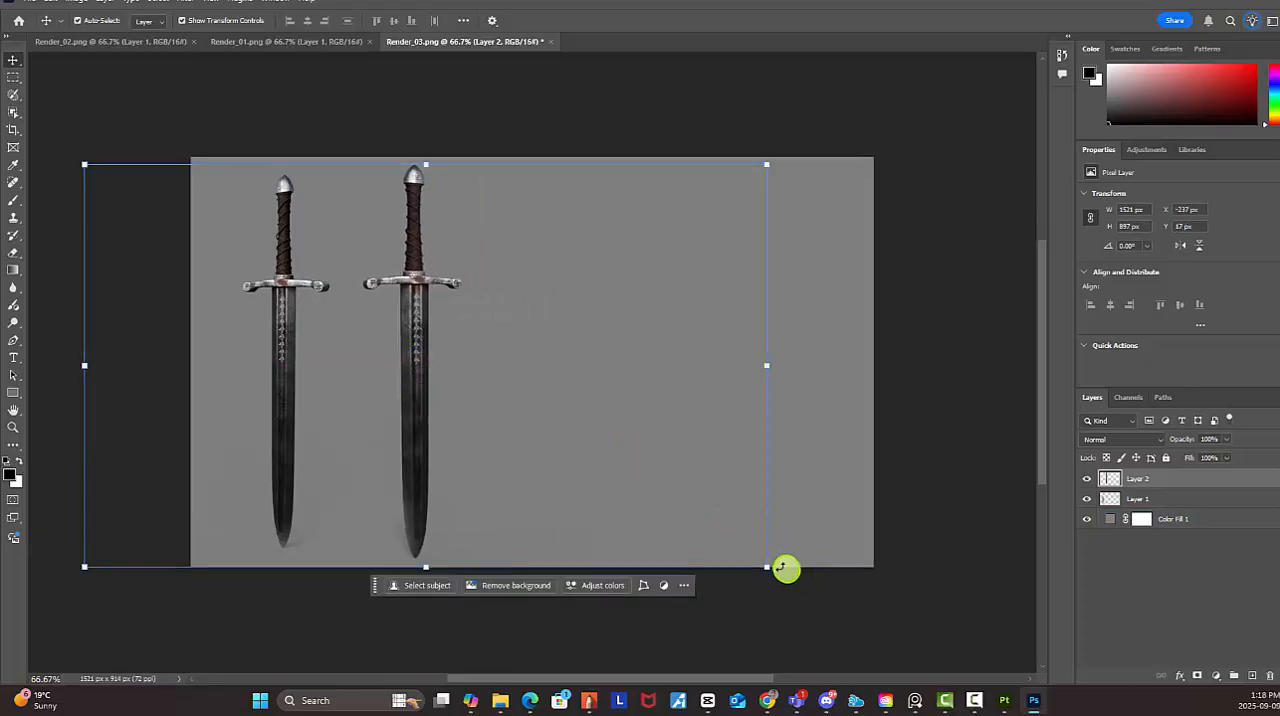
drag(766, 566, 731, 543)
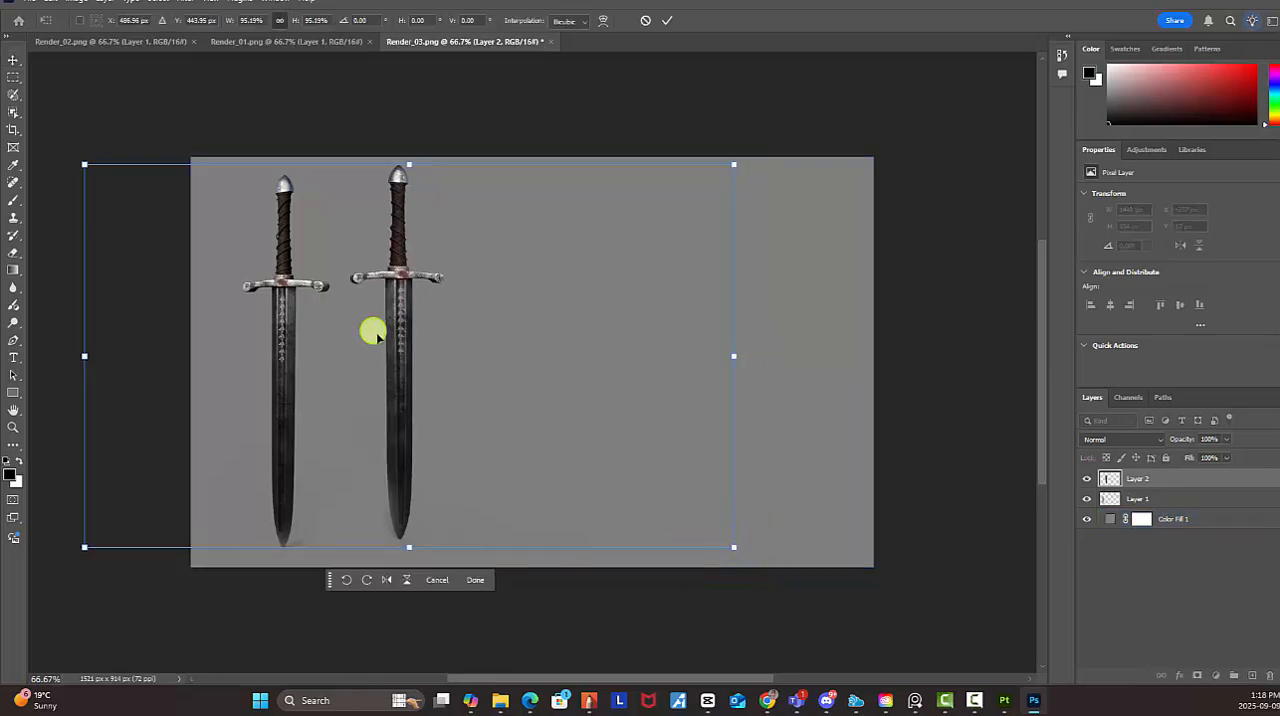
drag(371, 331, 380, 345)
key(Return)
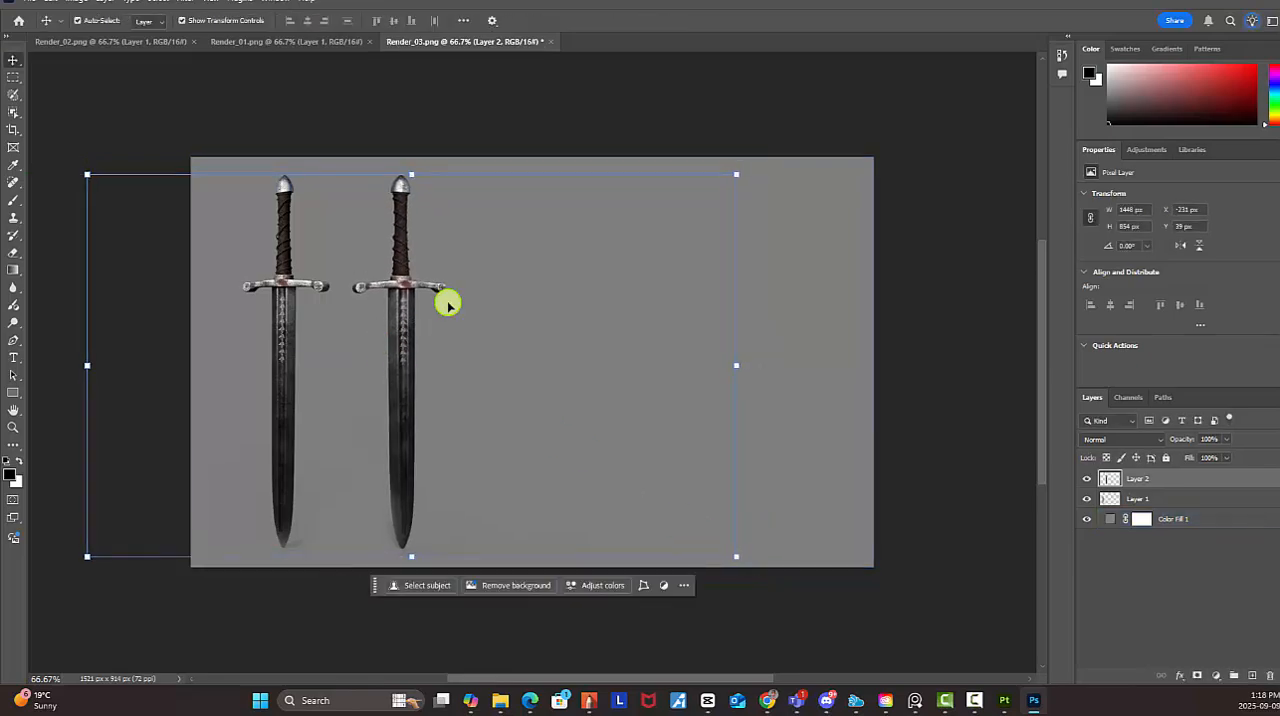
click(449, 300)
click(901, 330)
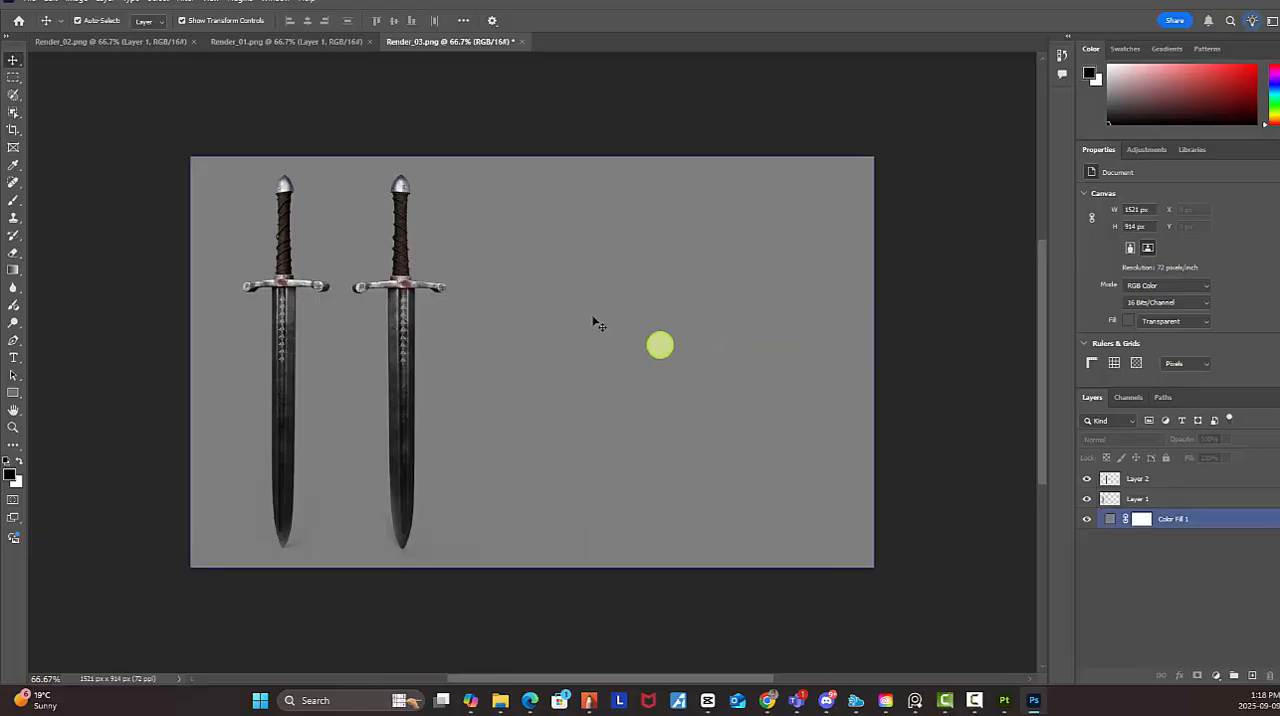
Close Render_01 and copy the entire Render_02 hilt close-up into Render_03 as a new layer
click(321, 43)
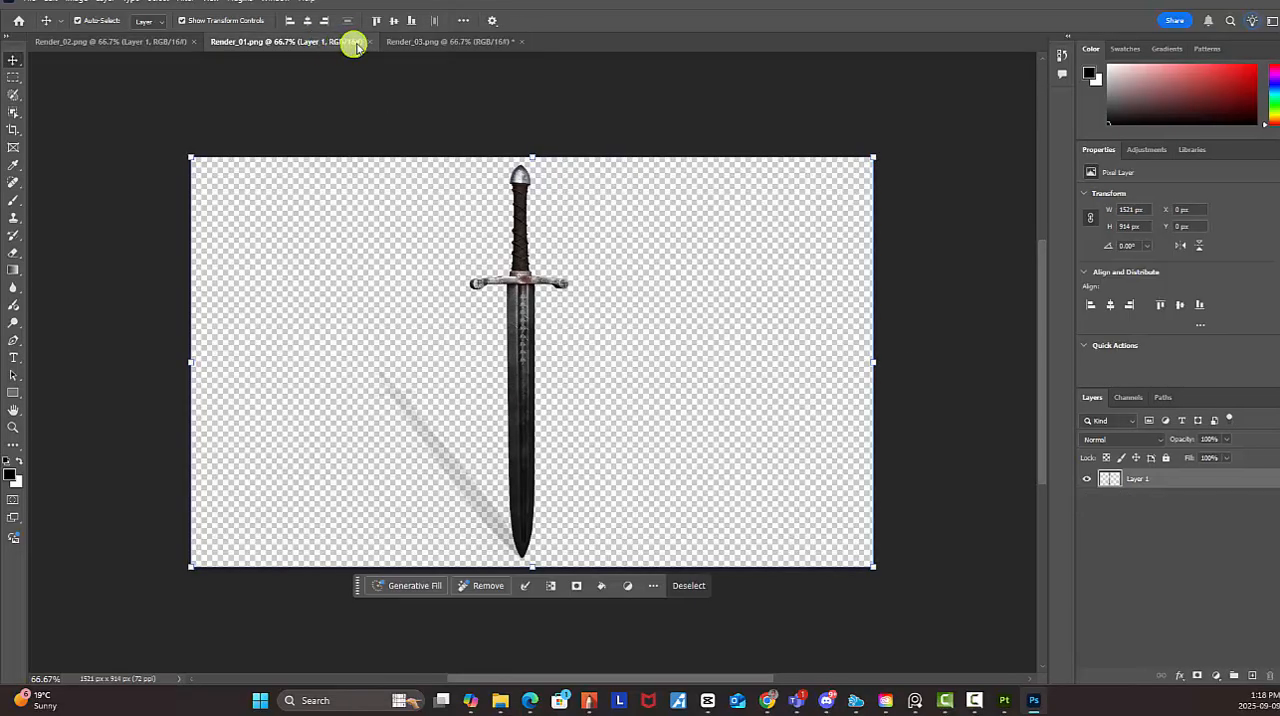
click(368, 42)
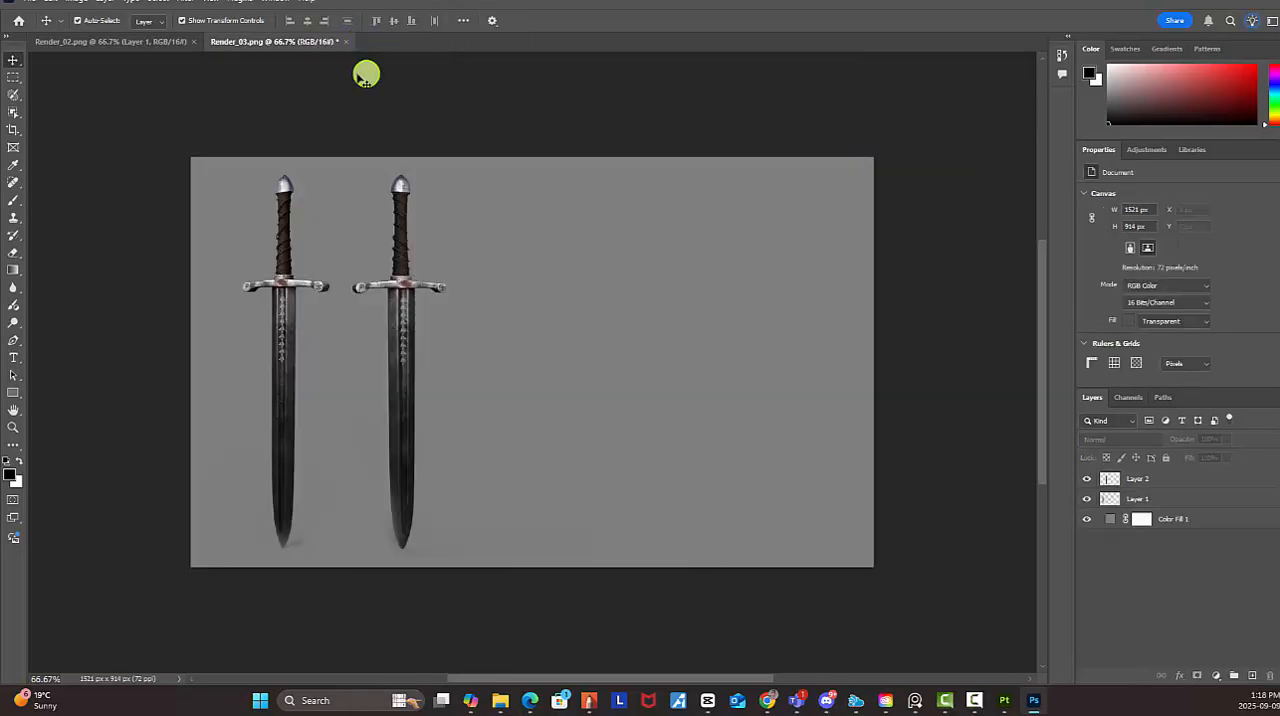
click(185, 42)
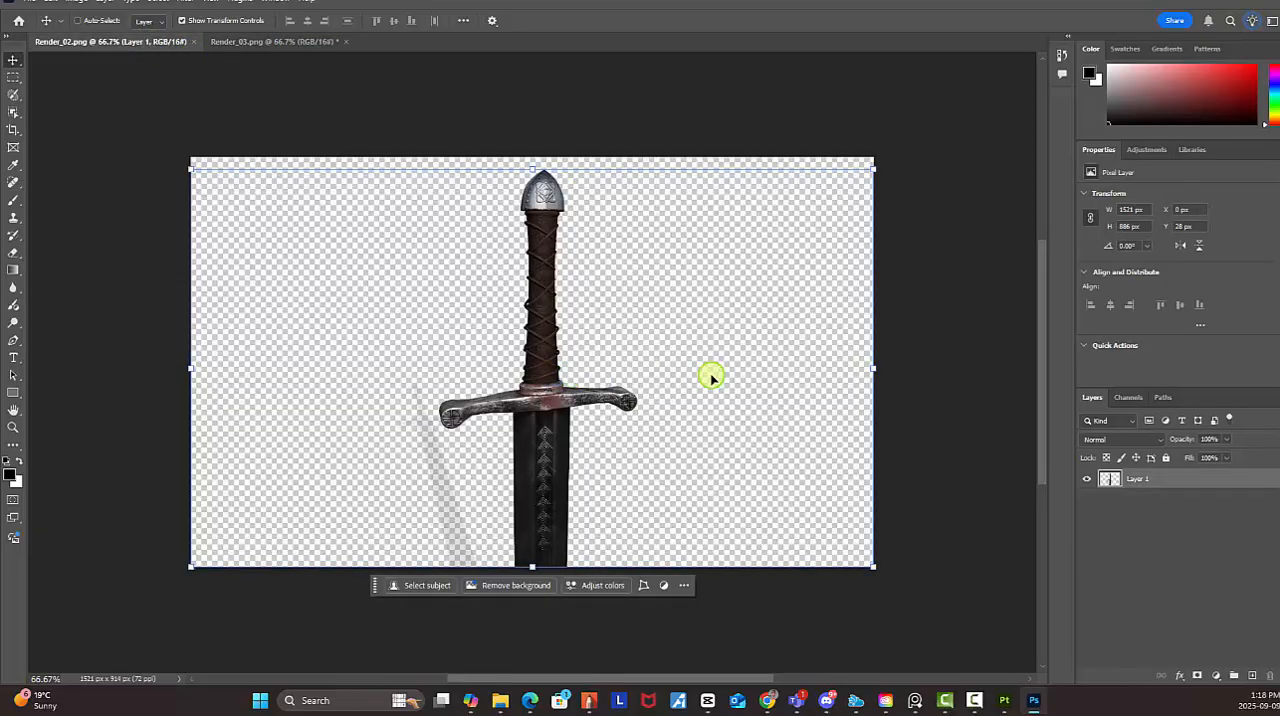
key(ctrl+a)
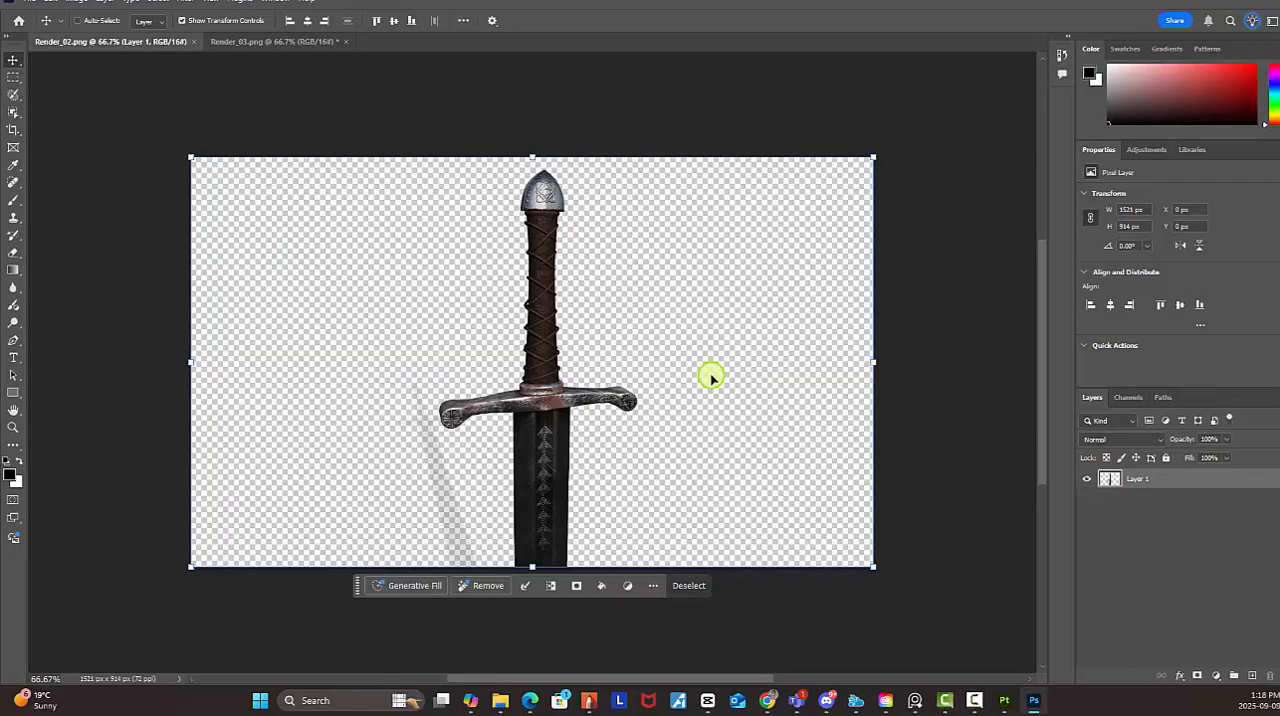
key(ctrl+c)
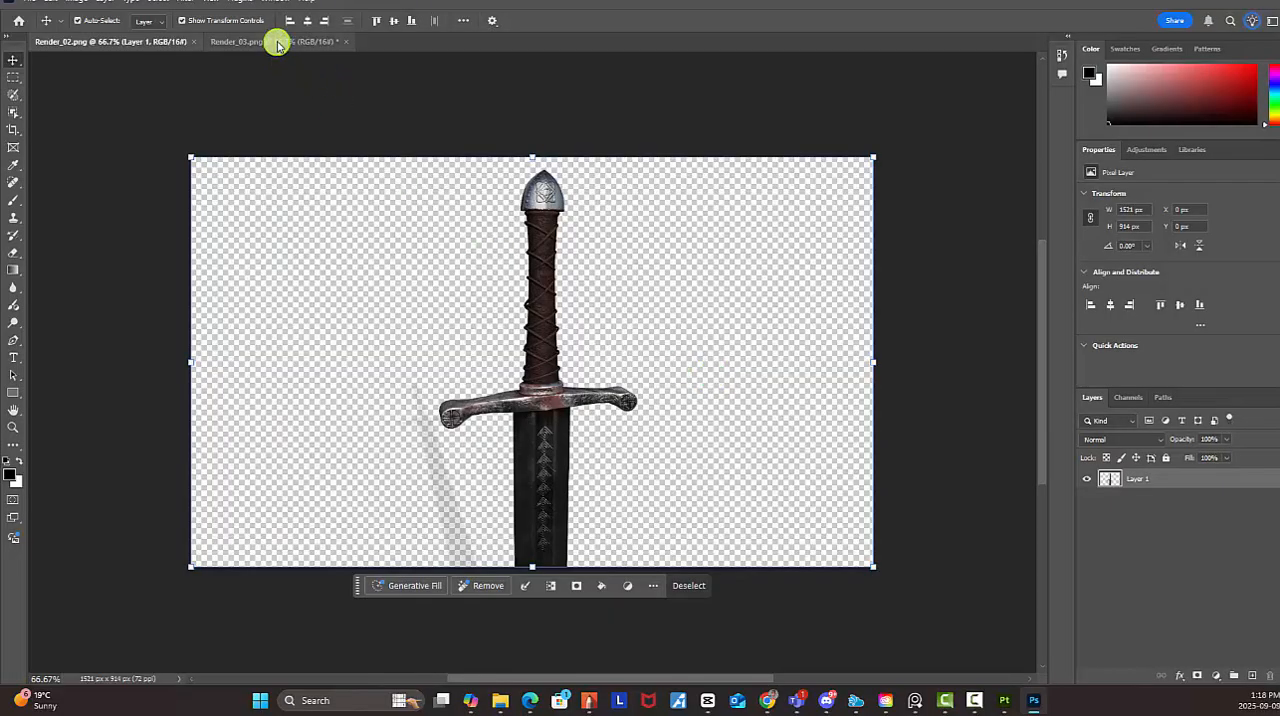
click(277, 42)
key(ctrl+v)
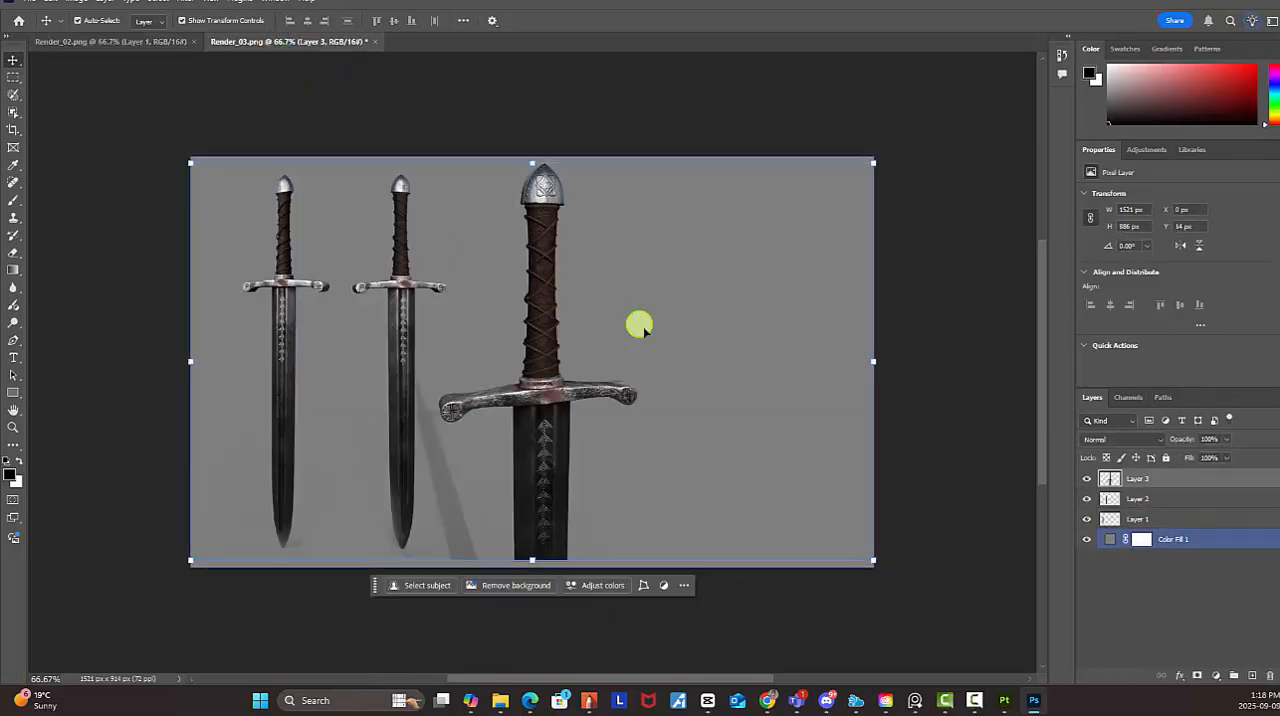
Move the hilt close-up to the right of the two swords, level with their pommels, and erase its cast shadow
click(557, 393)
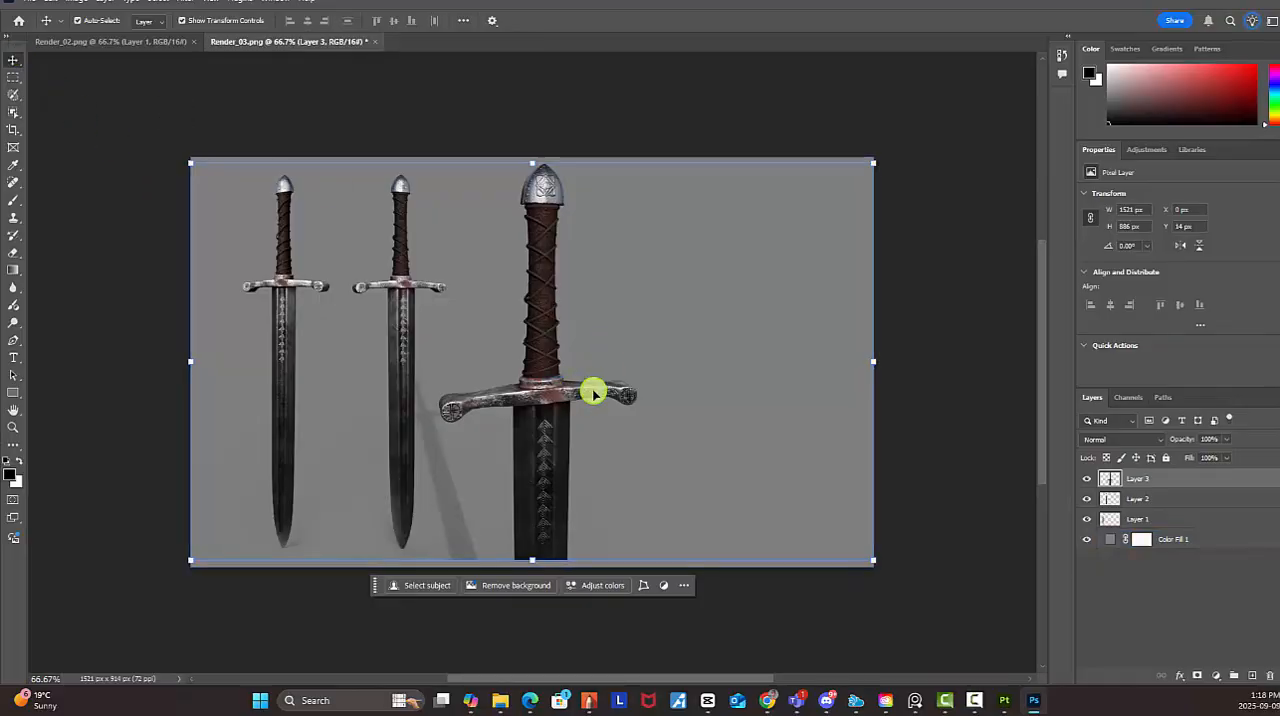
drag(592, 418, 640, 422)
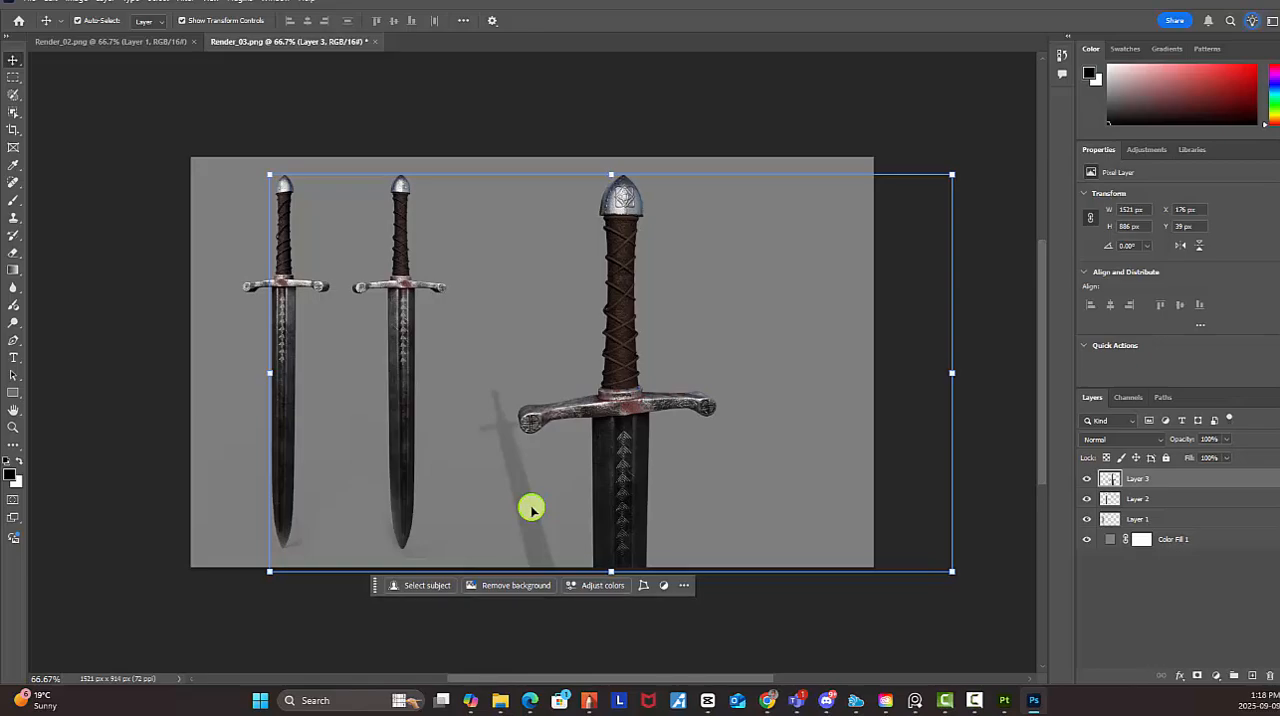
key(e)
mouse_move(529, 509)
mouse_down()
mouse_move(489, 409)
mouse_move(493, 478)
mouse_move(539, 542)
mouse_move(503, 481)
mouse_move(500, 525)
mouse_up()
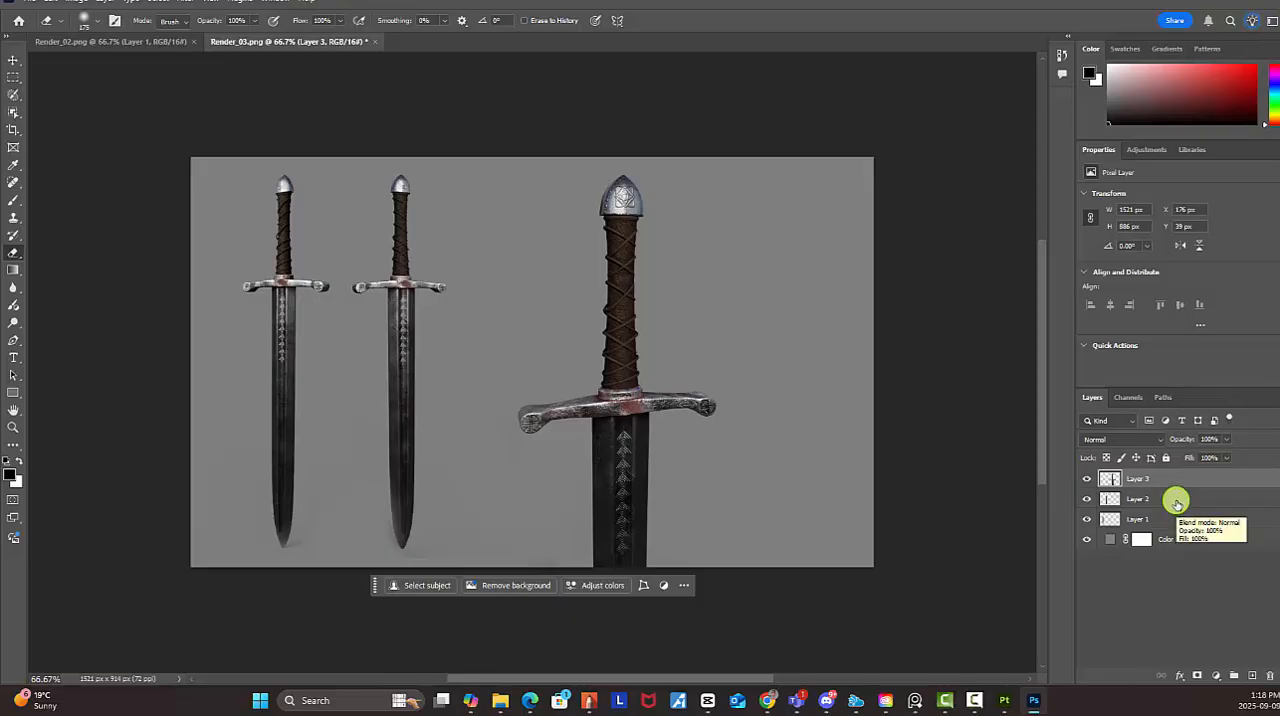
Group the three sword layers and name the group SWORDS
shift+click(1142, 522)
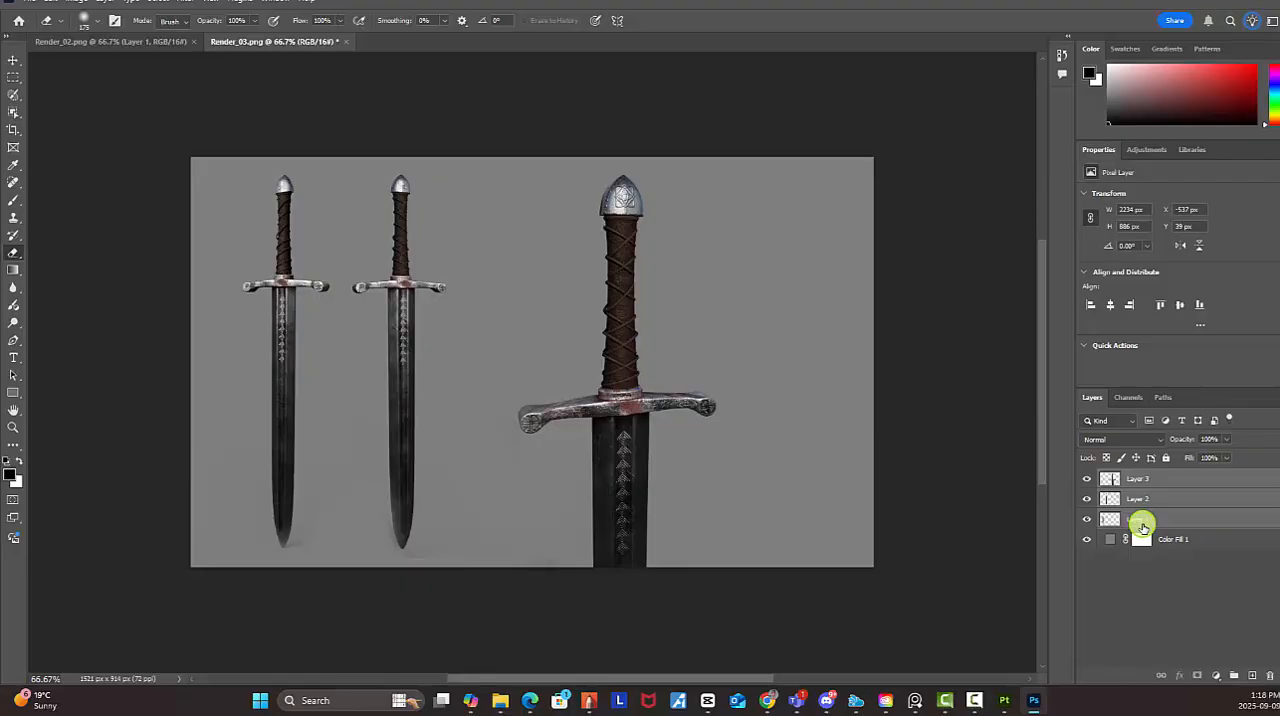
key(ctrl+g)
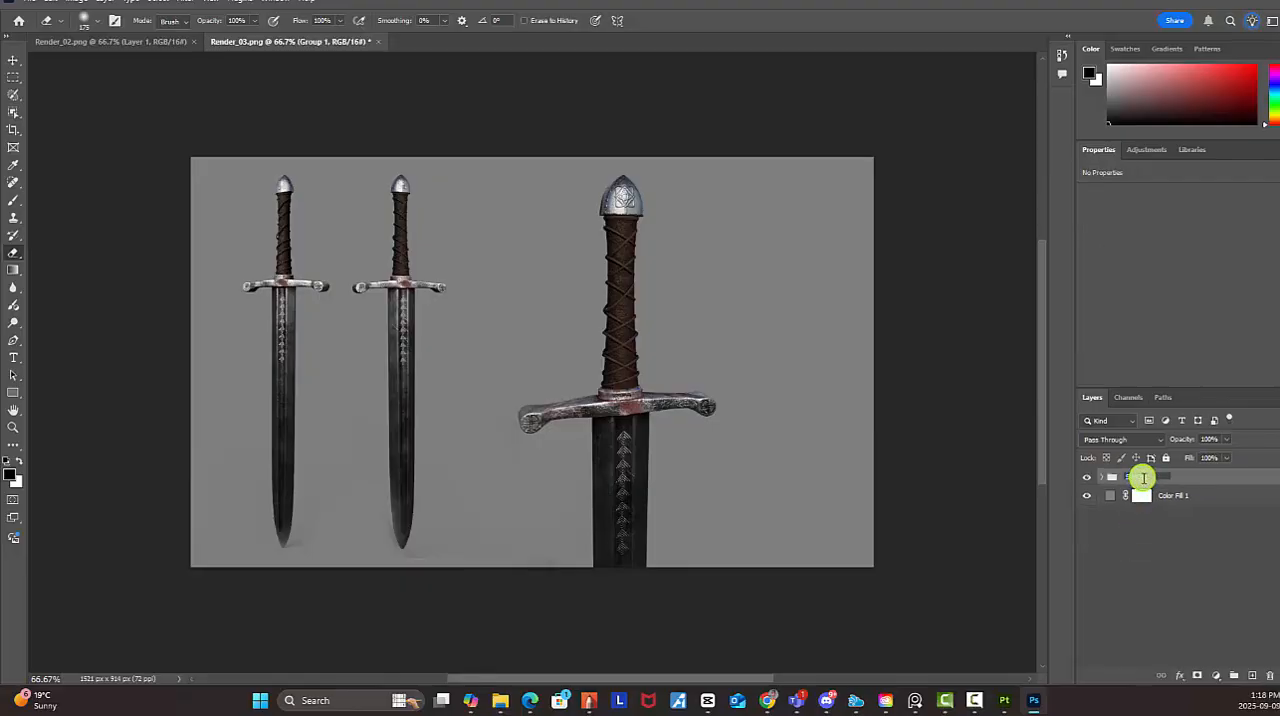
key(Return)
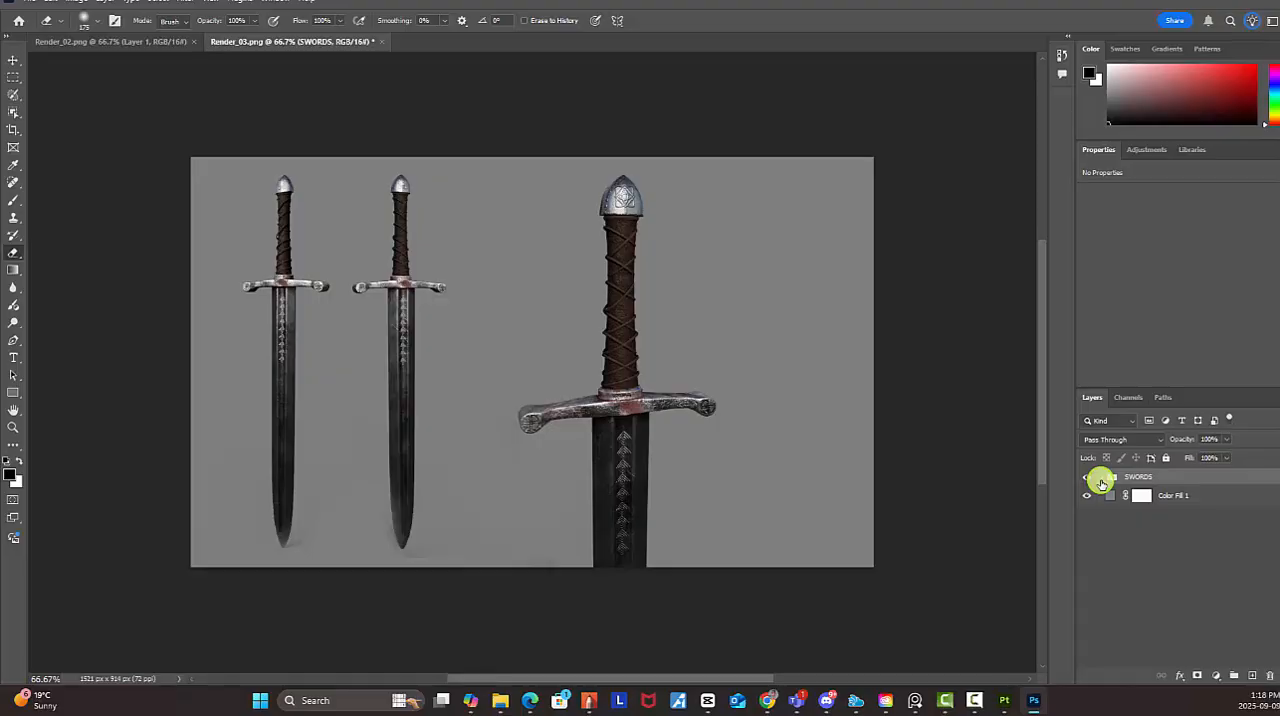
Add a Curves adjustment layer above the SWORDS group
click(1227, 681)
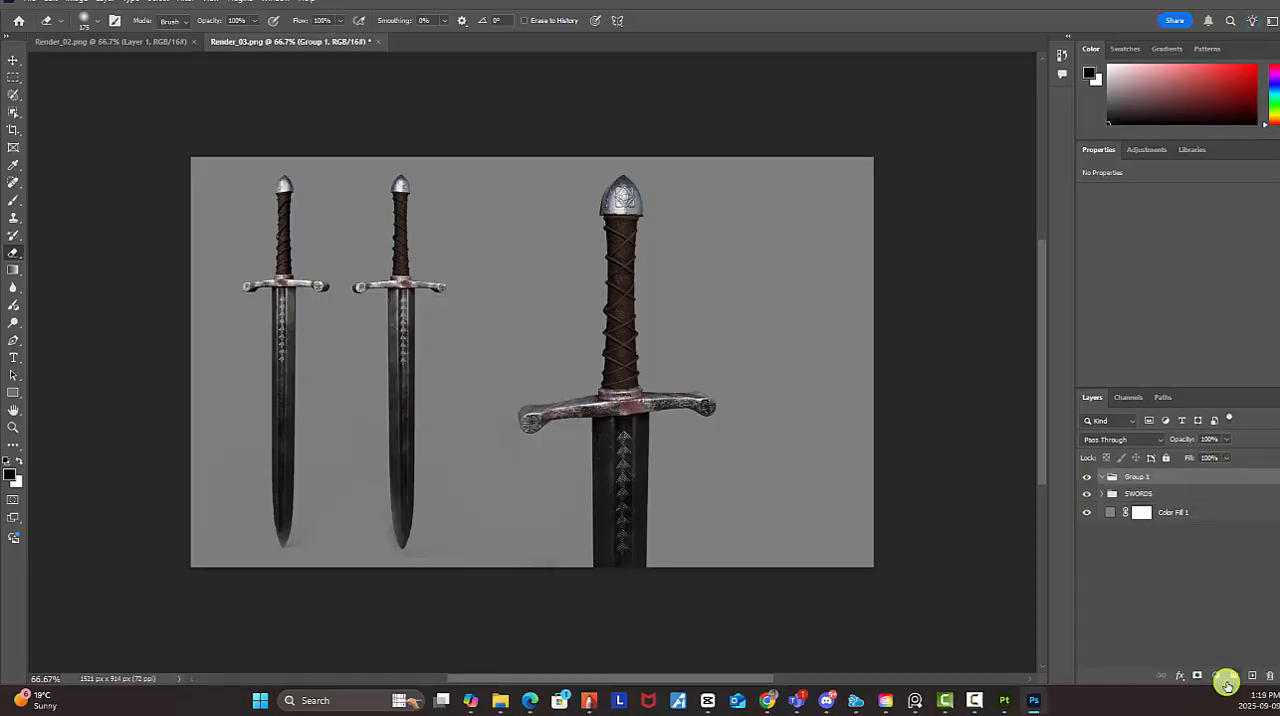
key(ctrl+z)
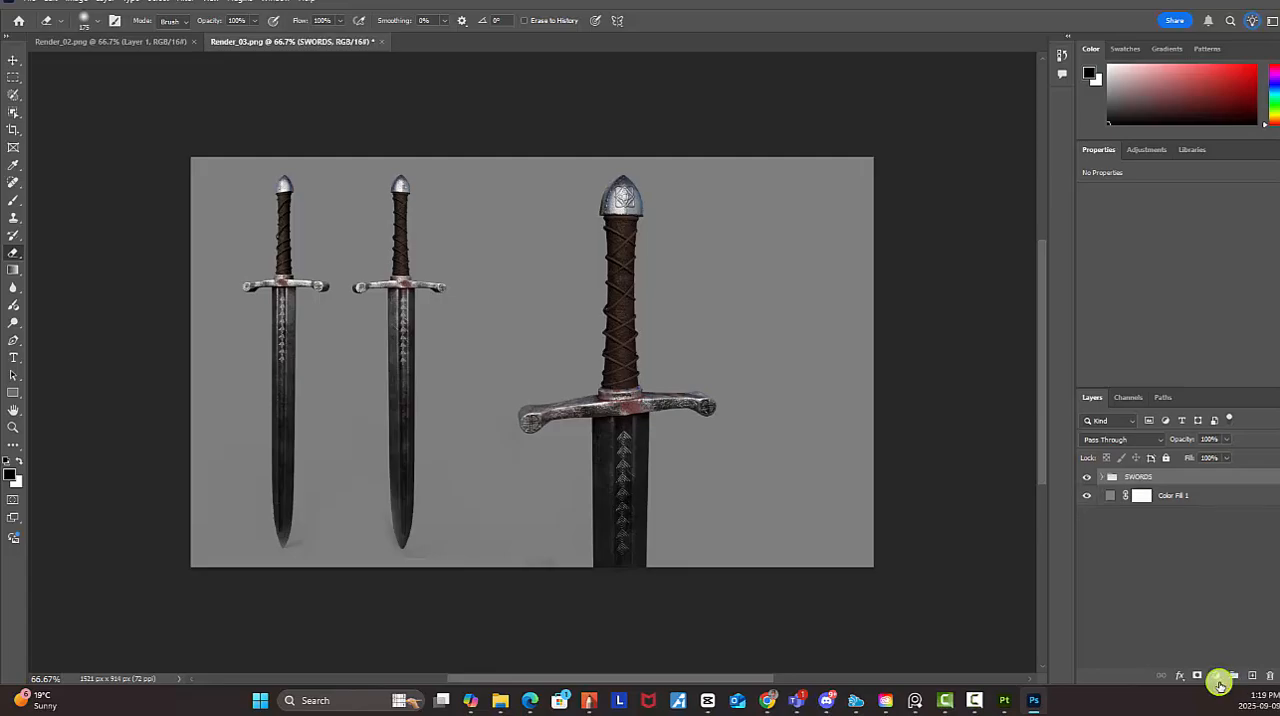
click(1219, 681)
click(1233, 511)
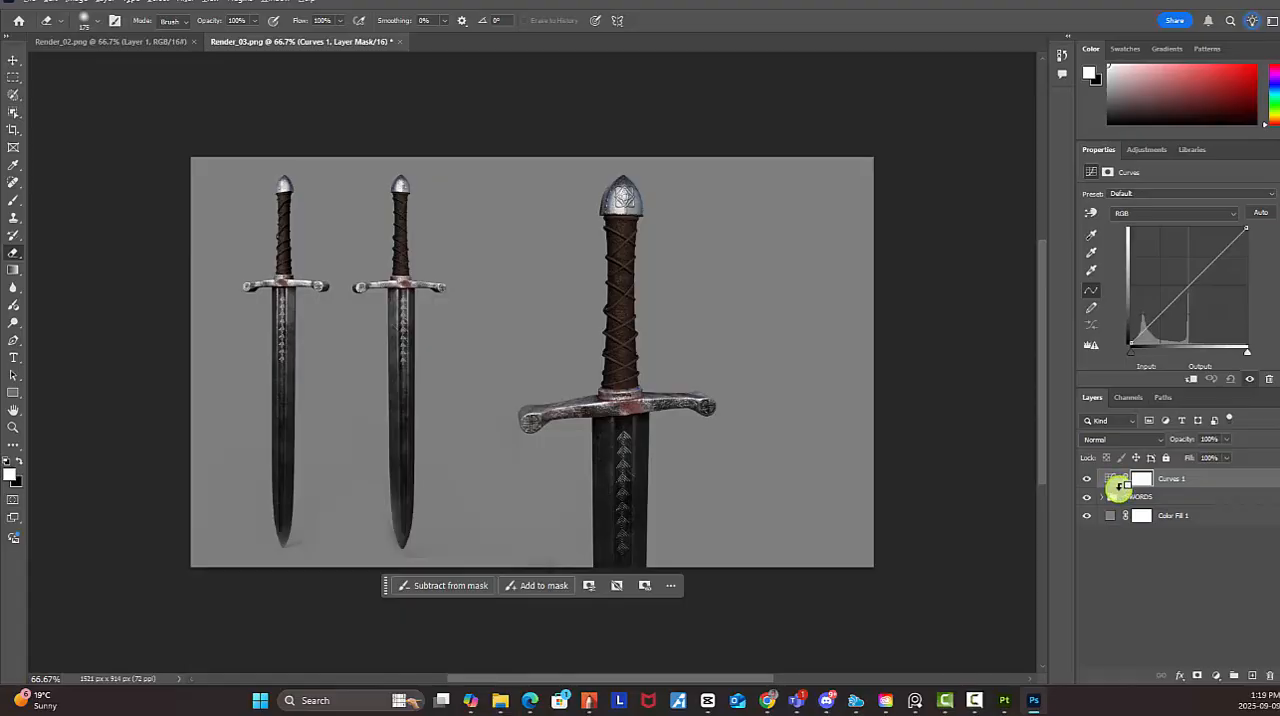
Clip the Curves adjustment to the SWORDS group and brighten its midtones by raising the RGB curve from input 114 to output 158
alt+click(1118, 487)
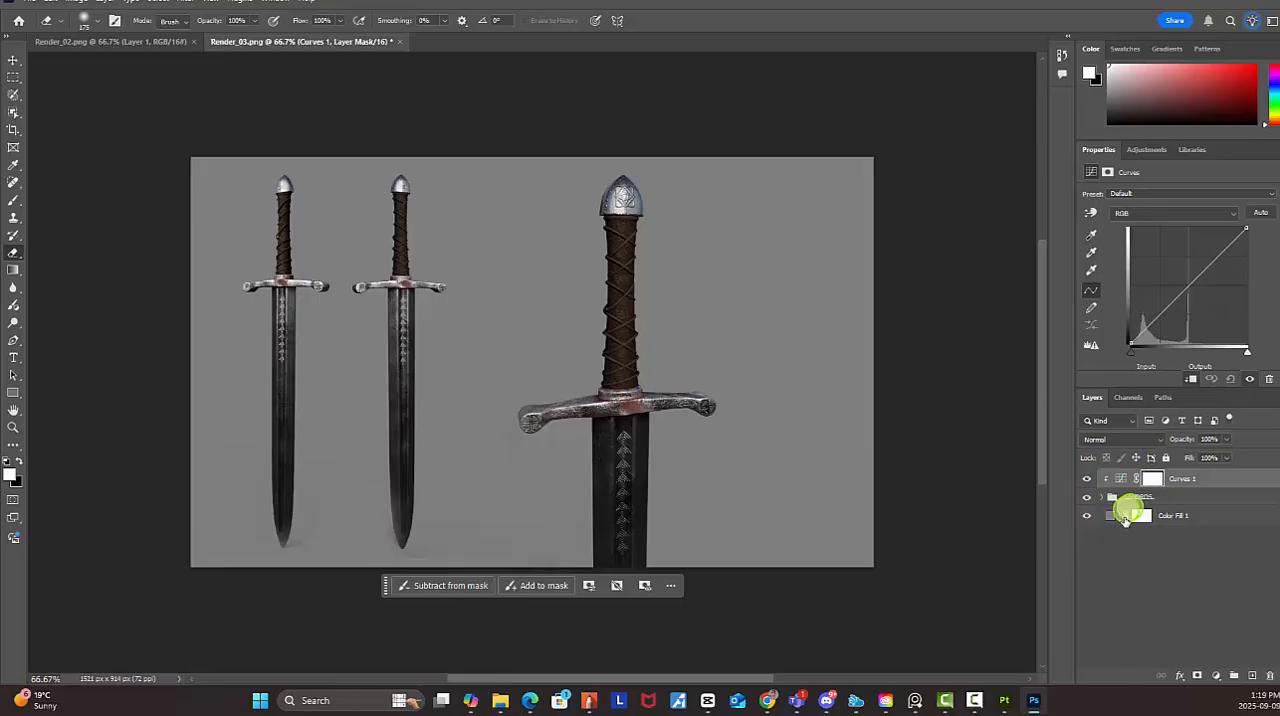
click(1184, 293)
drag(1184, 293, 1183, 271)
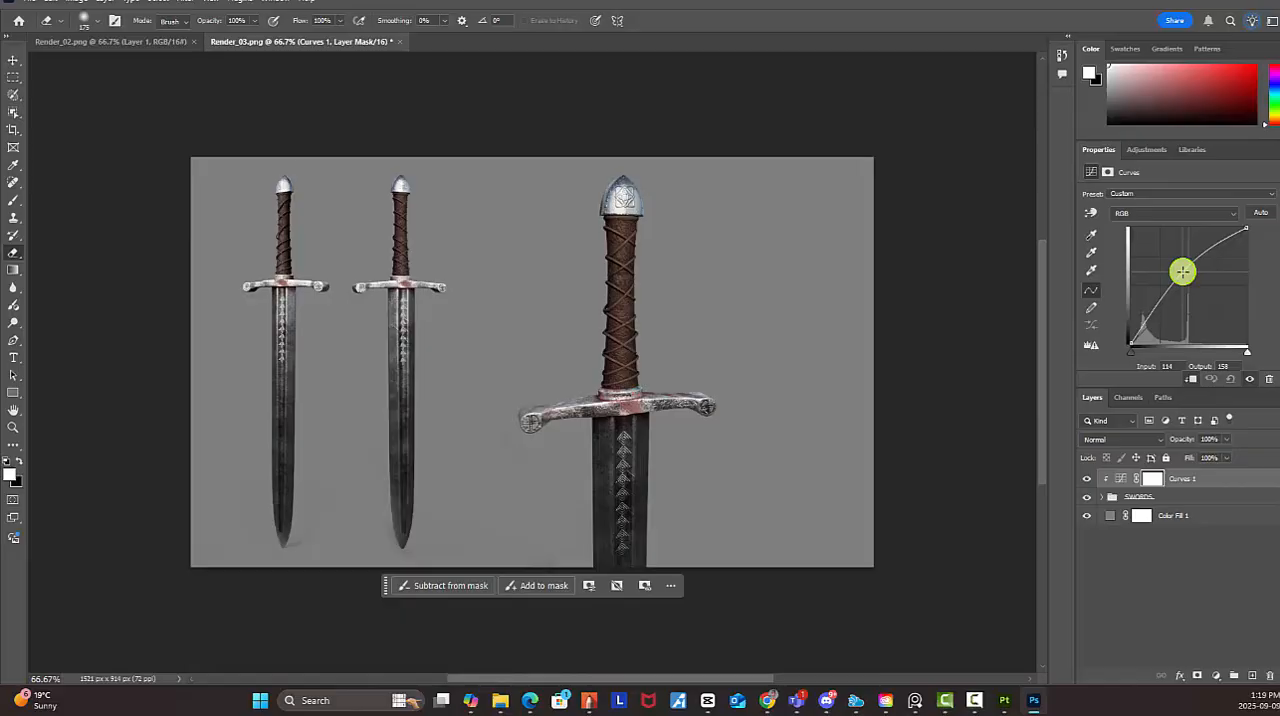
Select the two full-sword layers inside the SWORDS group and move them right, closer to the hilt close-up
click(1152, 499)
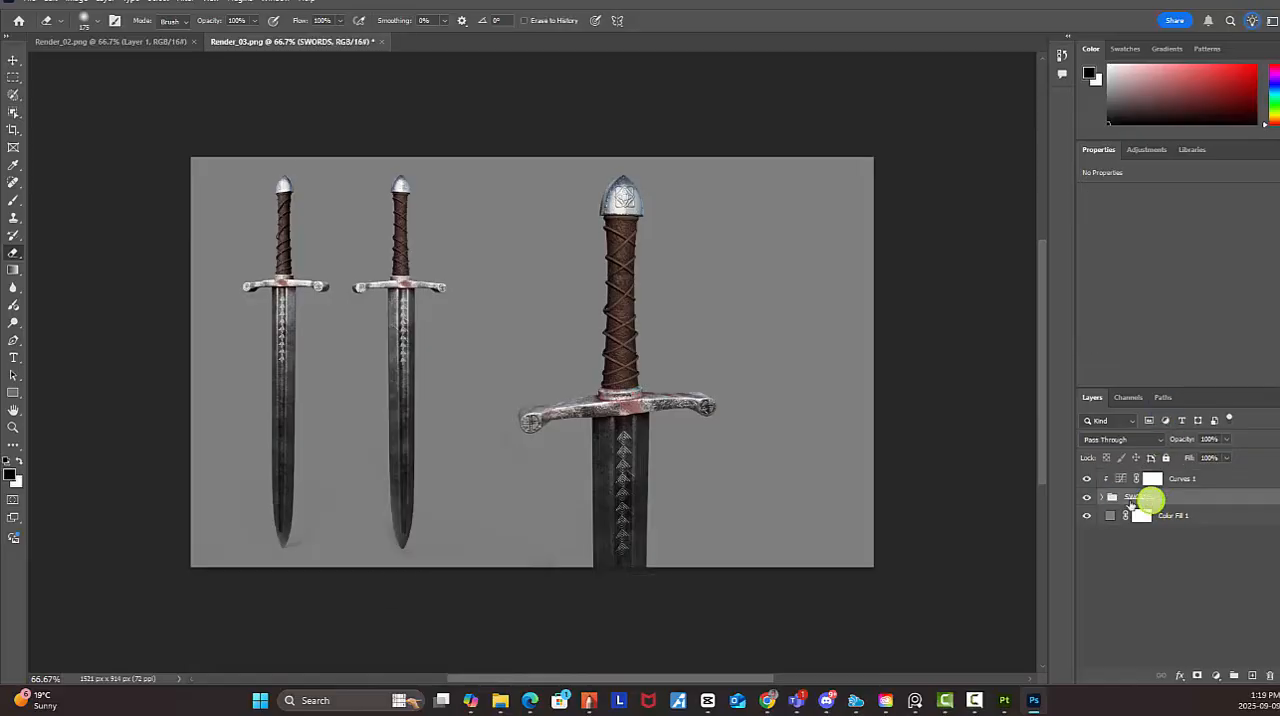
click(1102, 498)
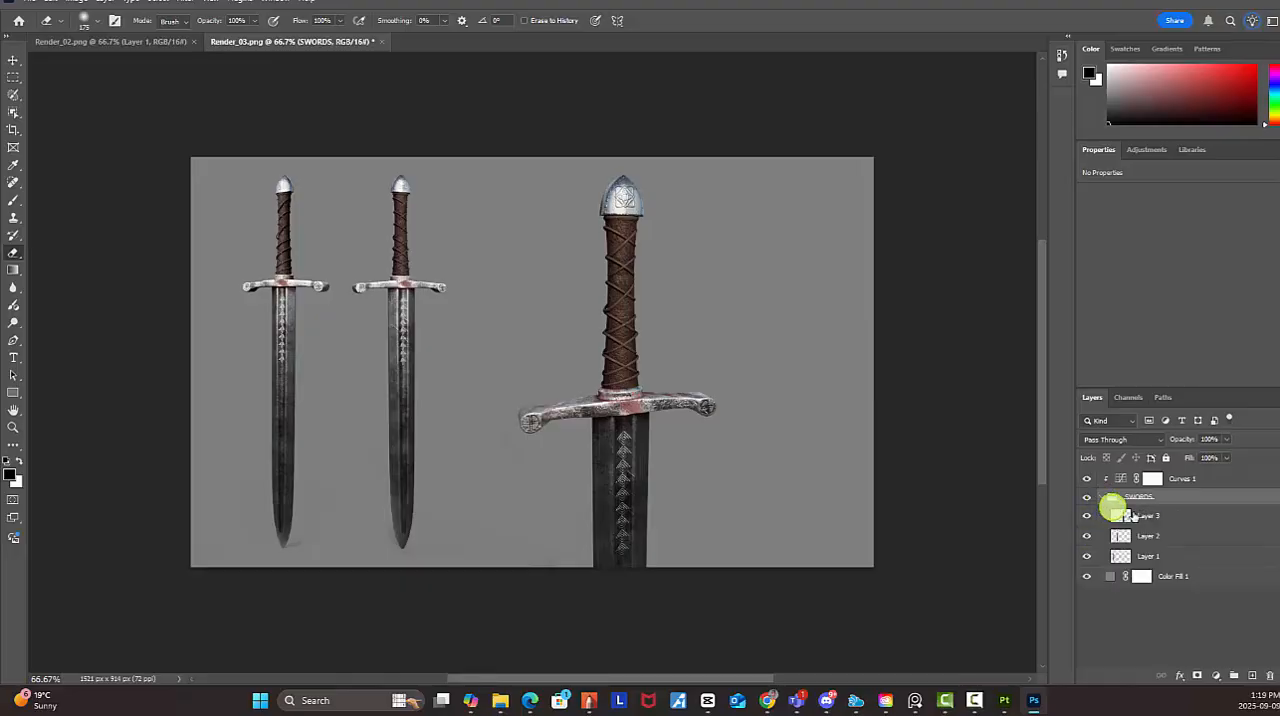
click(1160, 536)
shift+click(1168, 556)
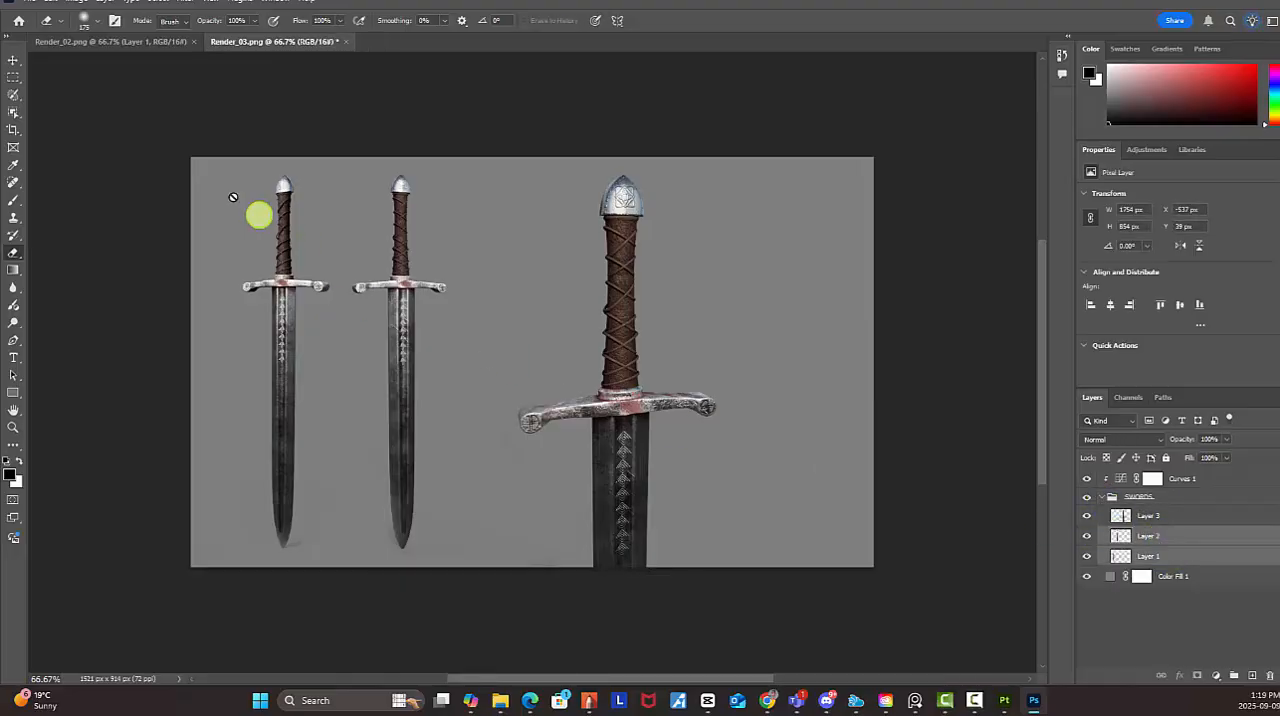
click(13, 60)
drag(400, 254, 478, 262)
Add the hilt close-up layer to the selection and shift all three swords left, leaving the right part of the canvas empty
shift+click(1165, 516)
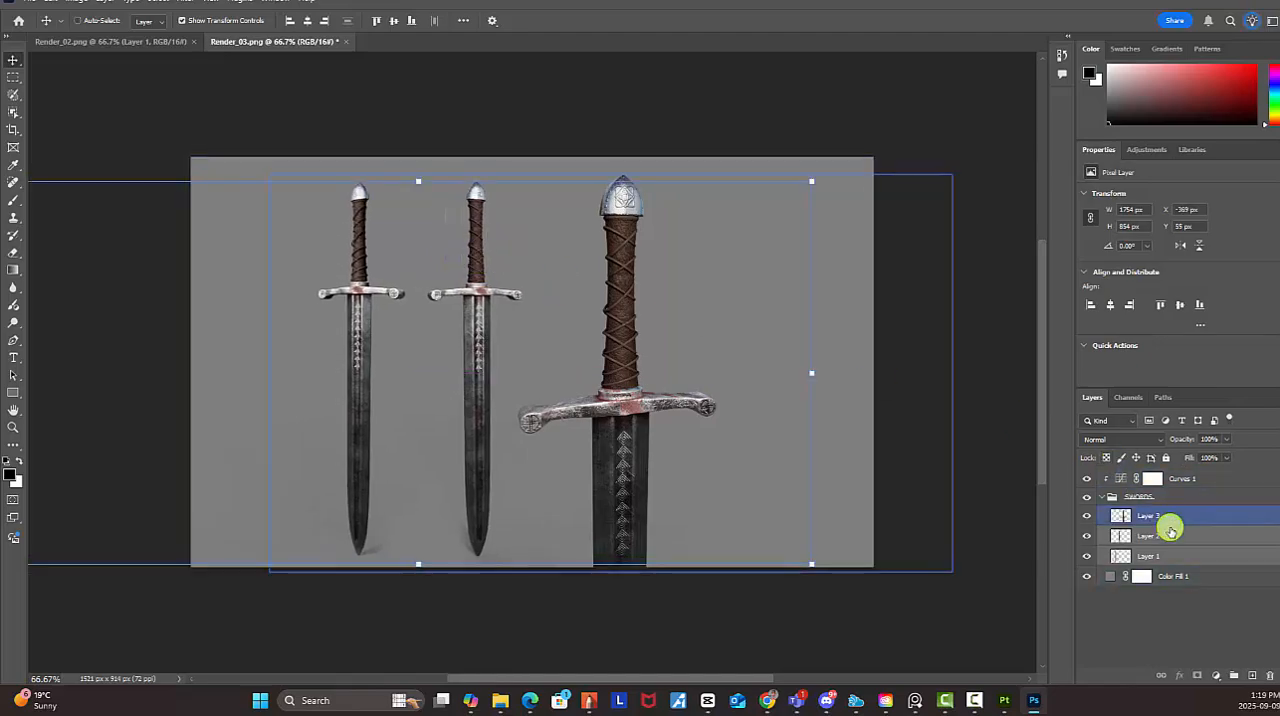
drag(640, 417, 517, 414)
click(597, 496)
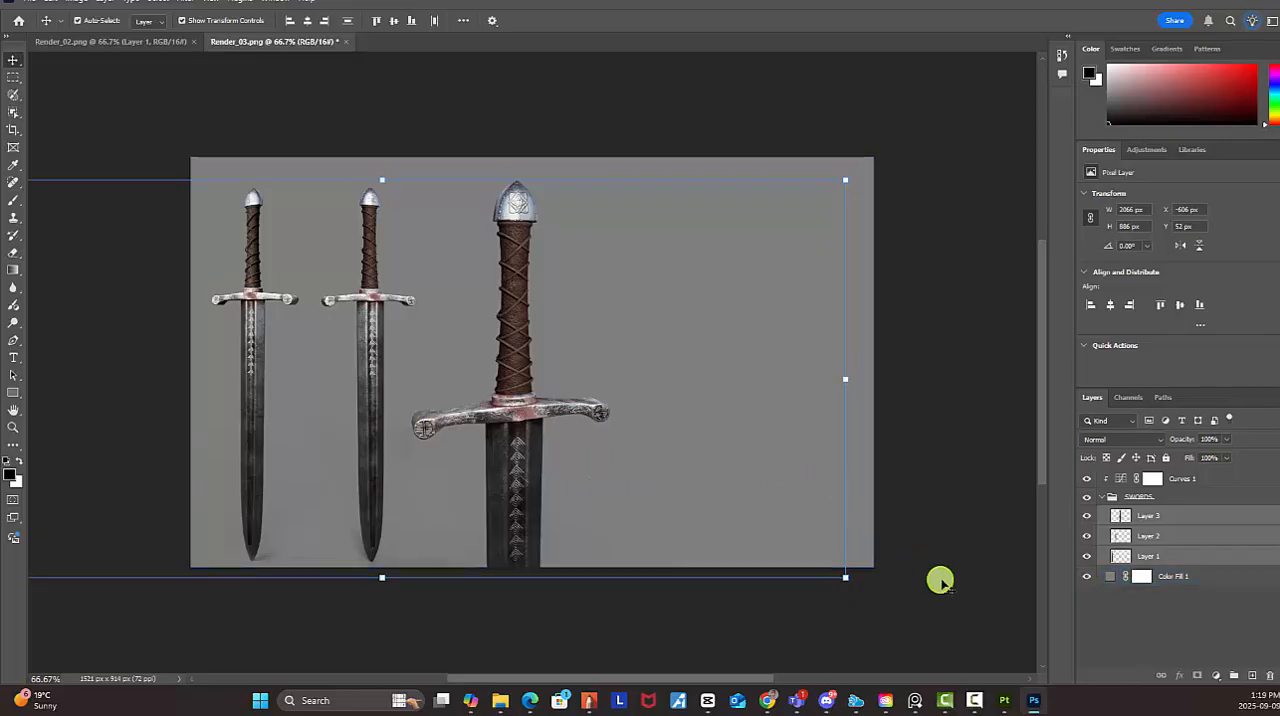
click(1155, 645)
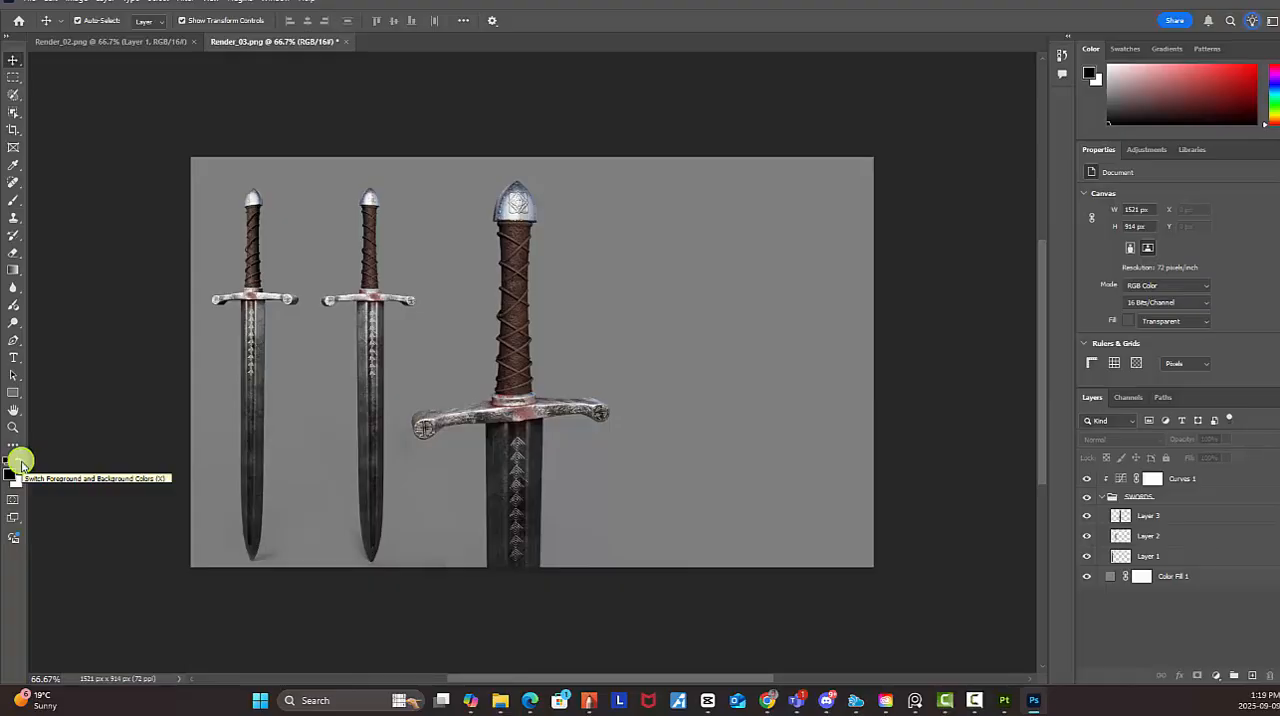
Try 70% and 30% brightness for the background Color Fill 1 layer, and settle on a dark grey of 20% brightness
click(14, 358)
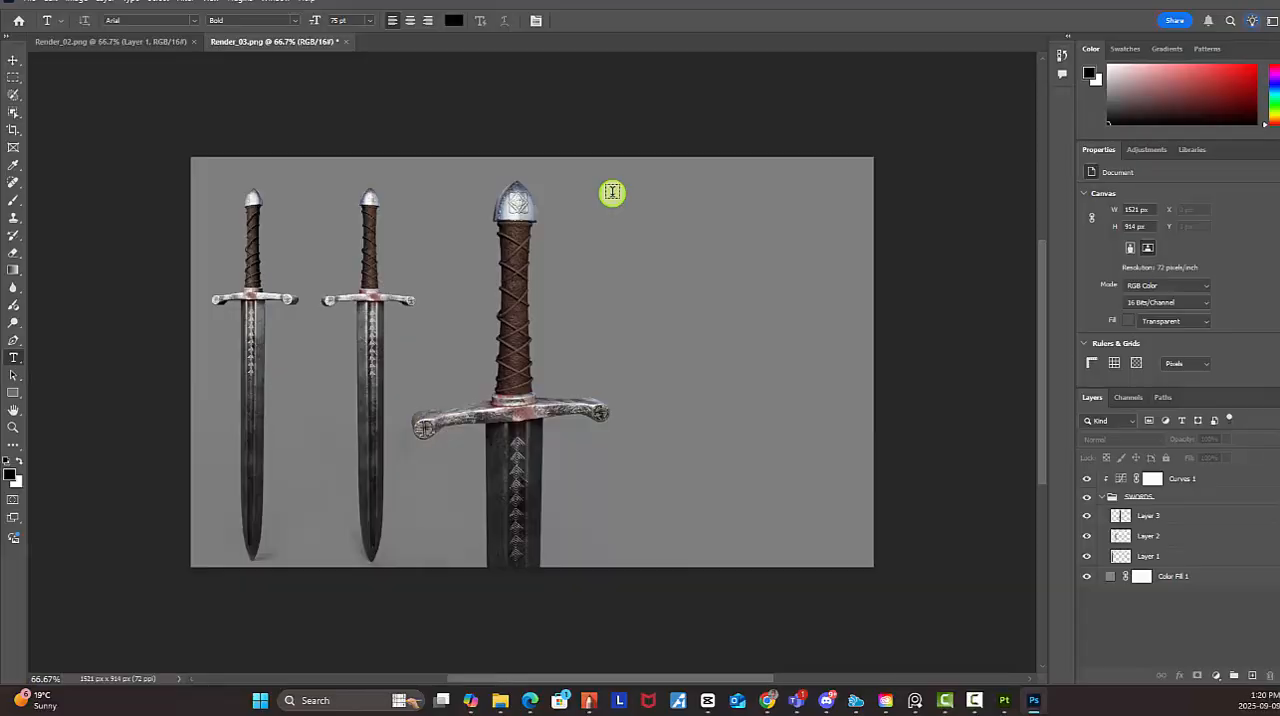
click(1111, 576)
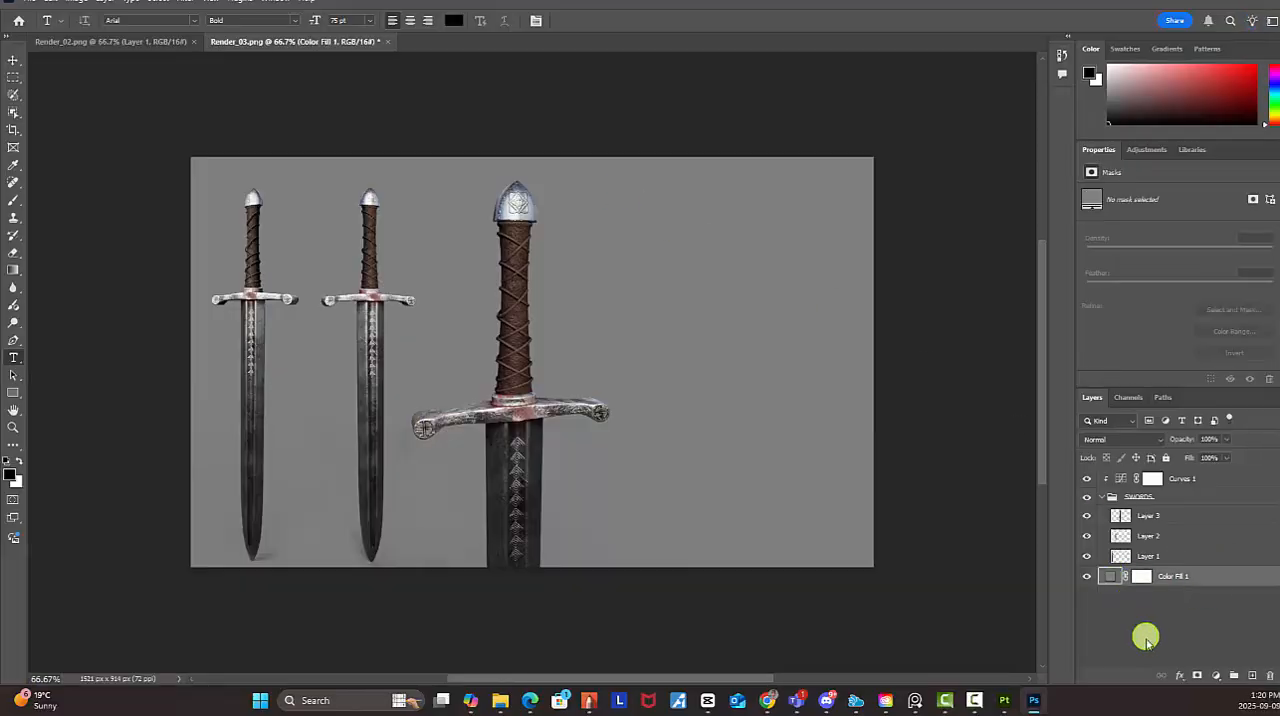
double_click(1110, 578)
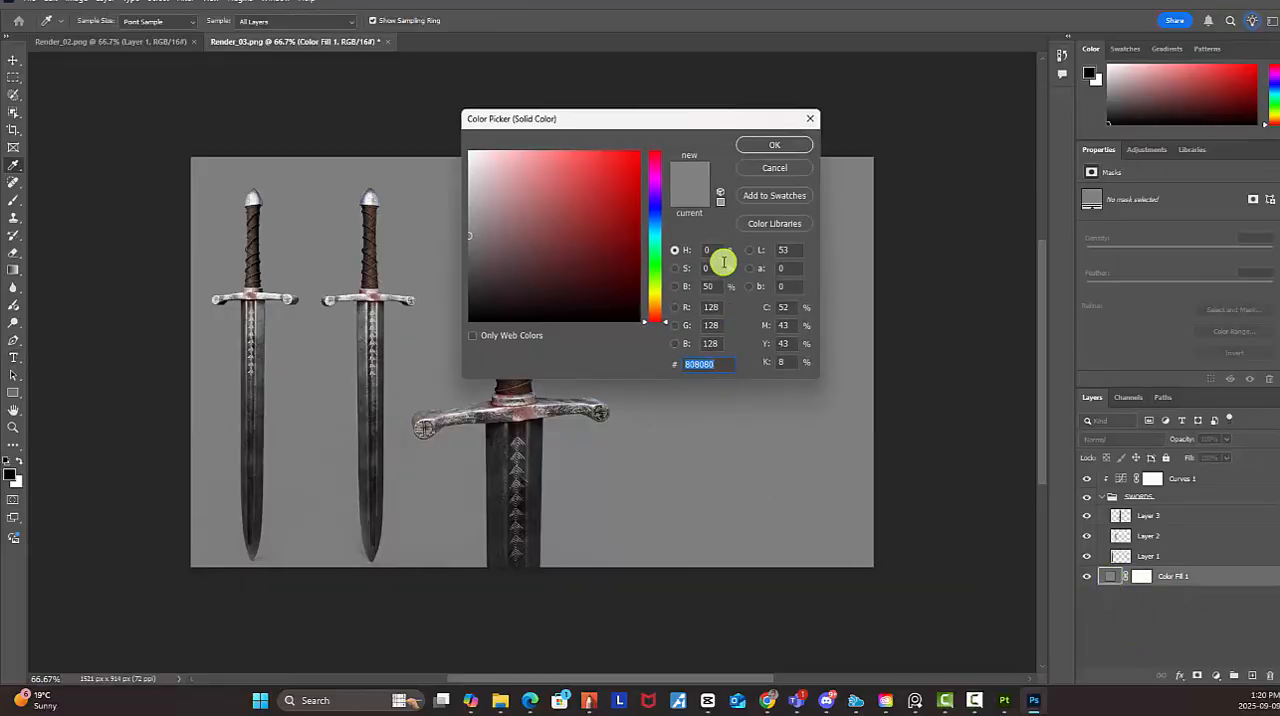
drag(717, 289, 678, 281)
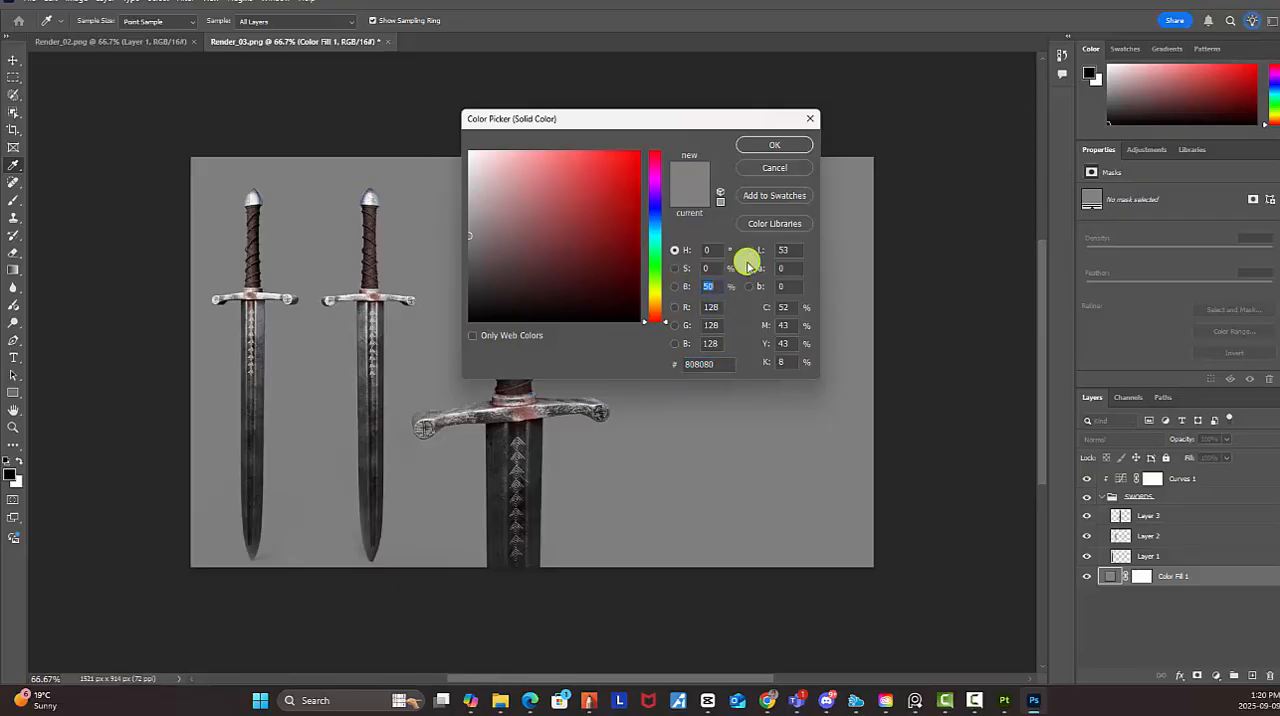
text(70)
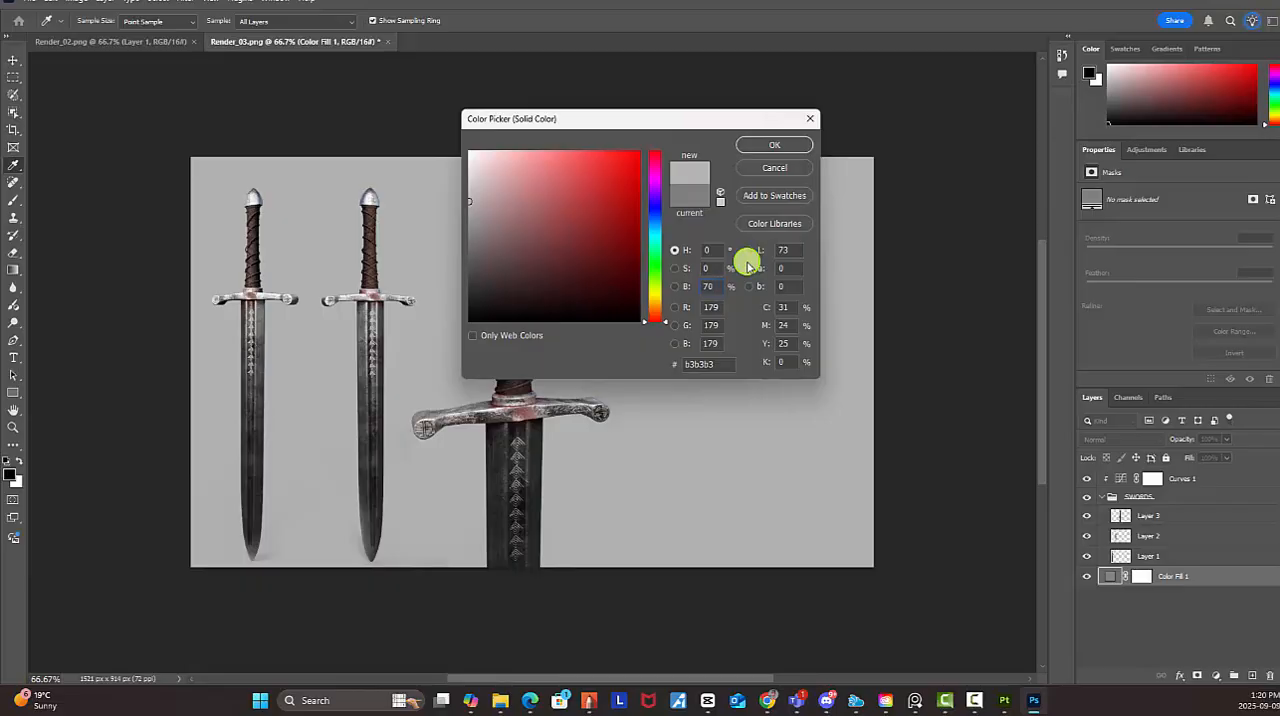
key(BackSpace)
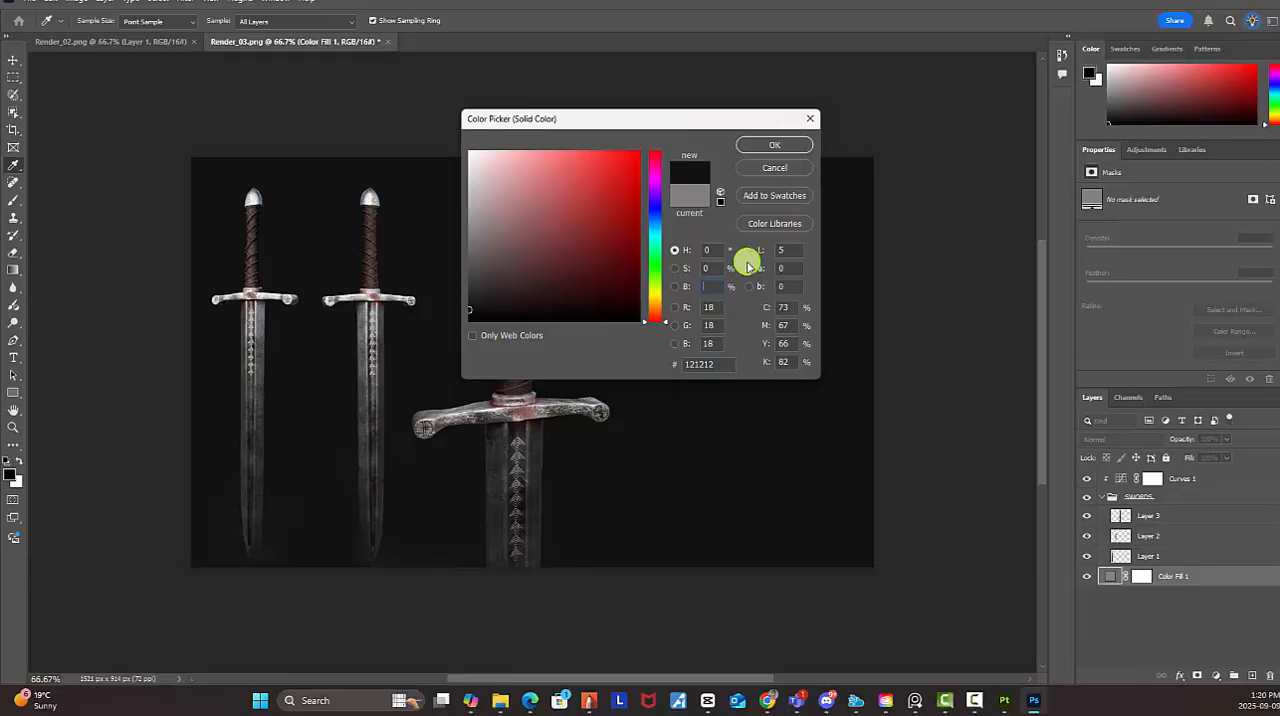
text(30)
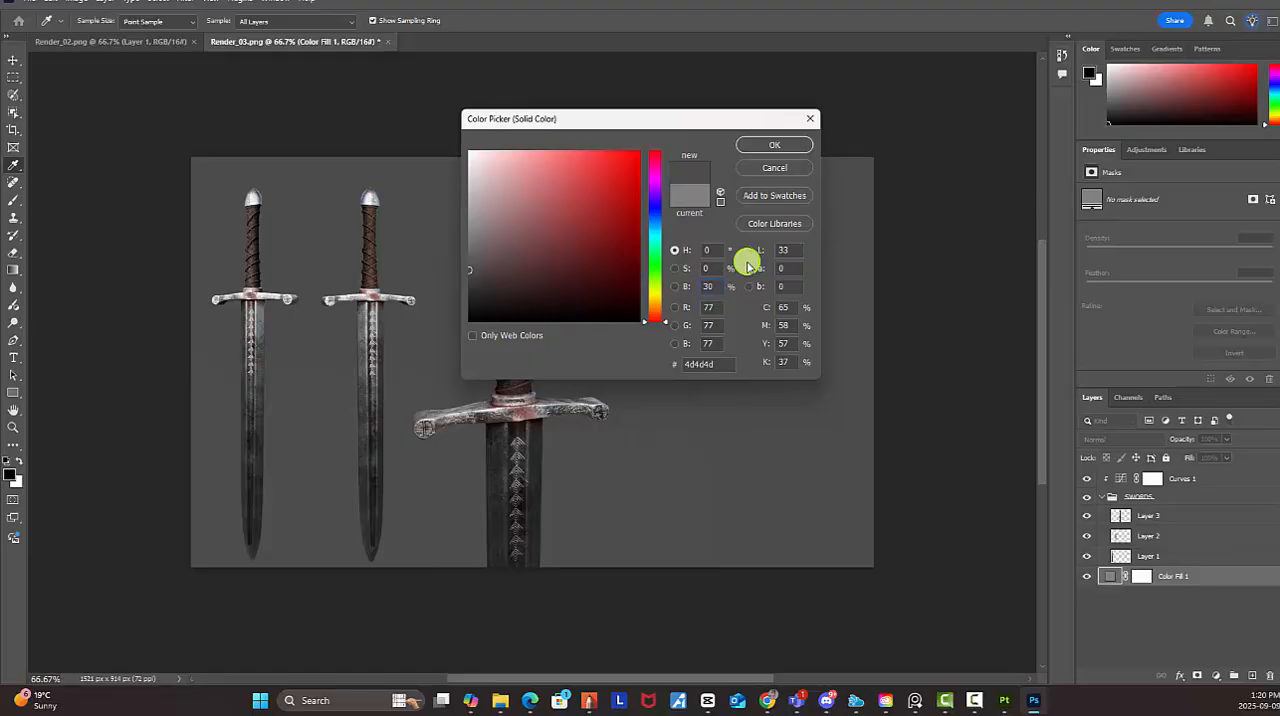
drag(673, 124, 866, 205)
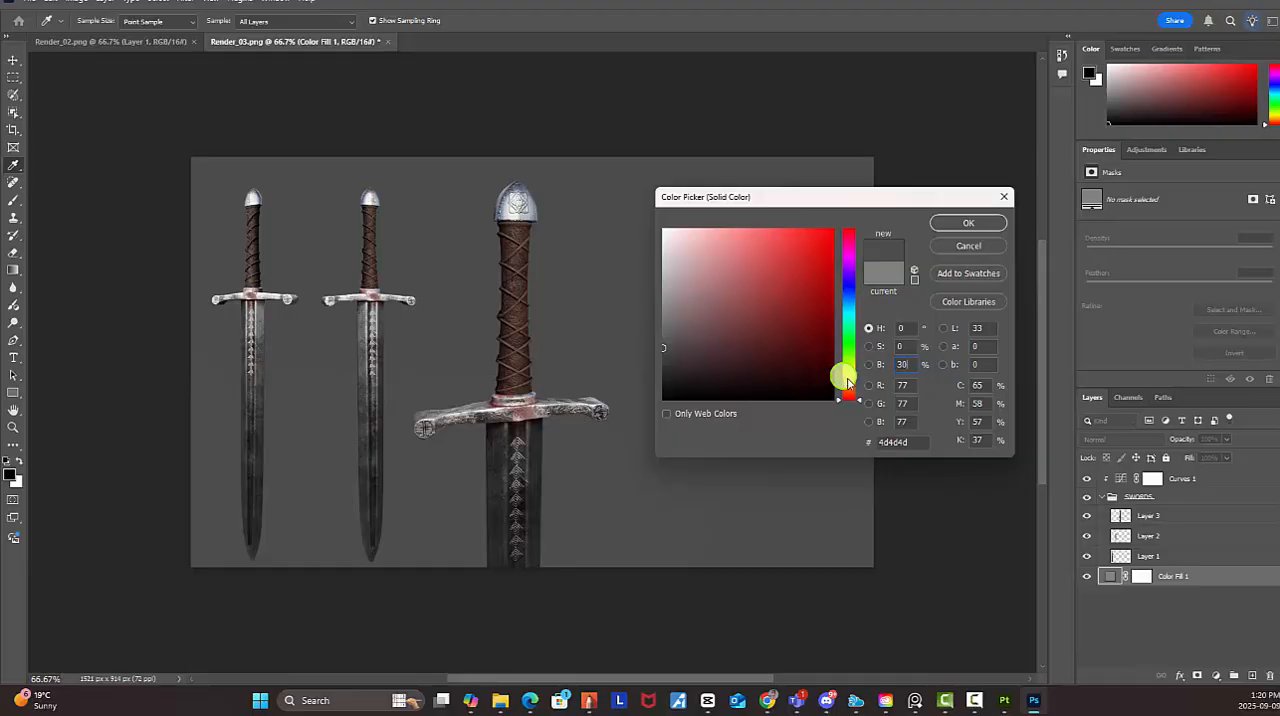
drag(910, 364, 871, 354)
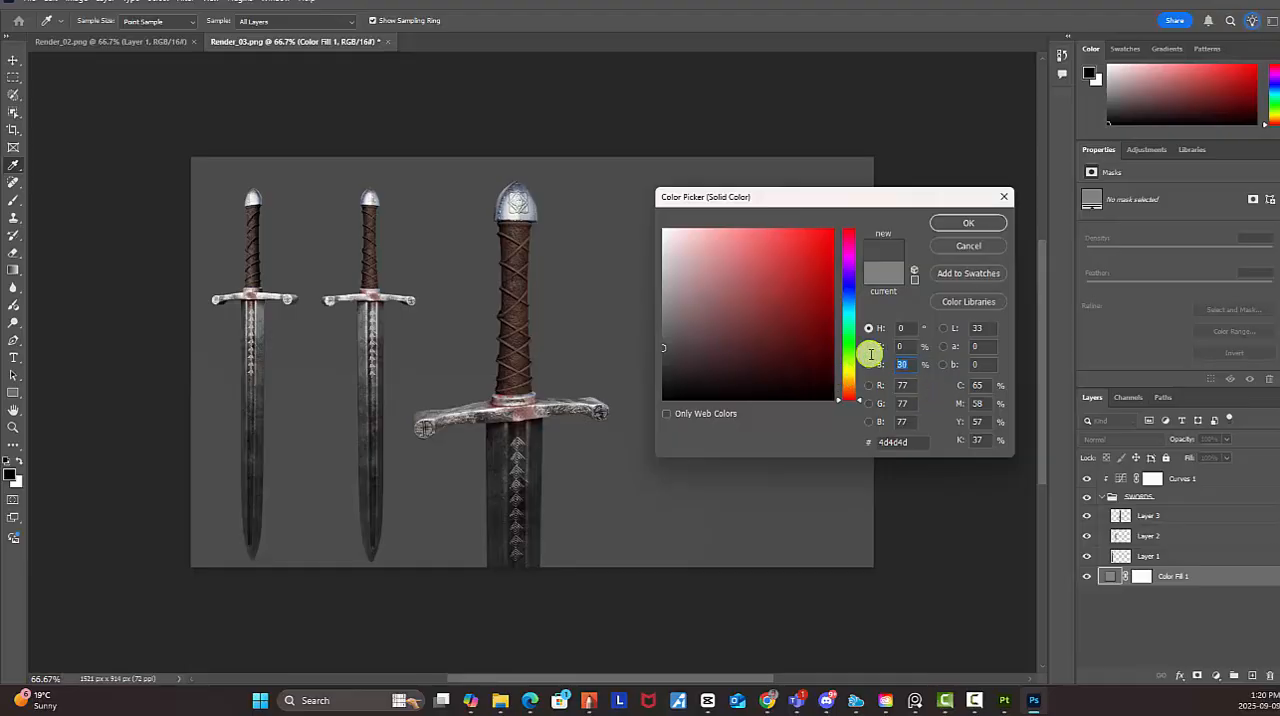
text(20)
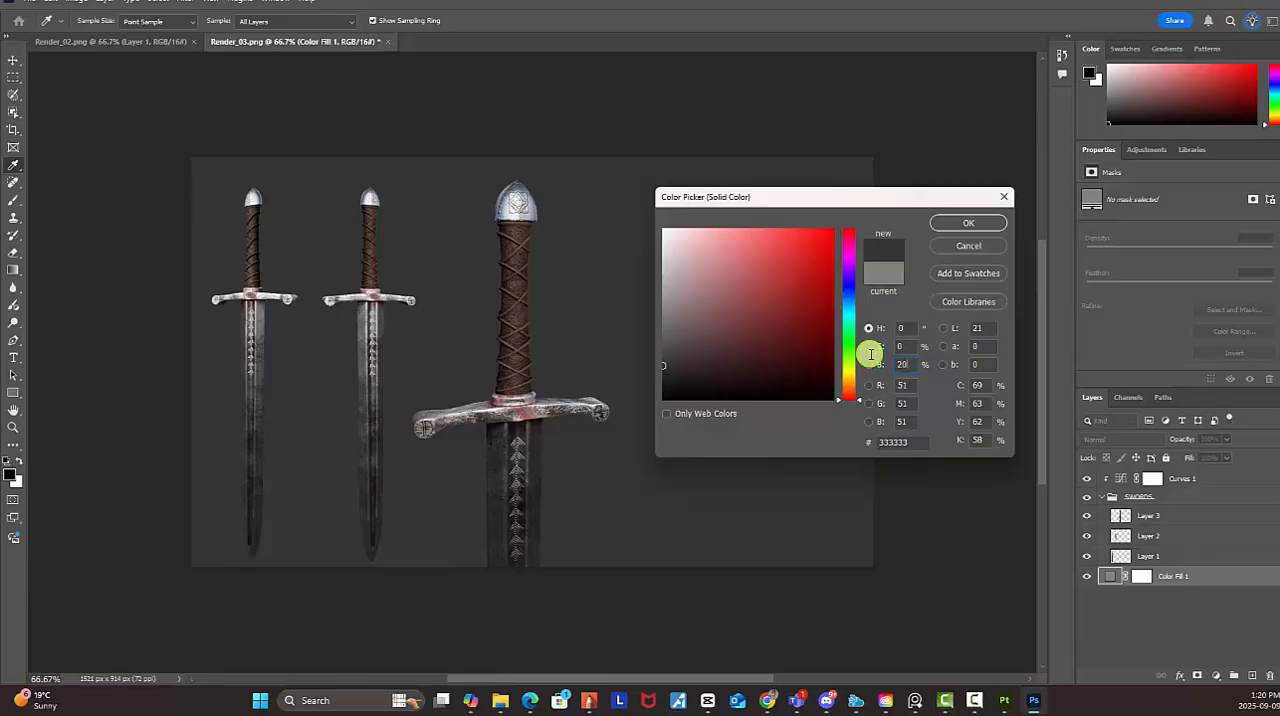
click(975, 223)
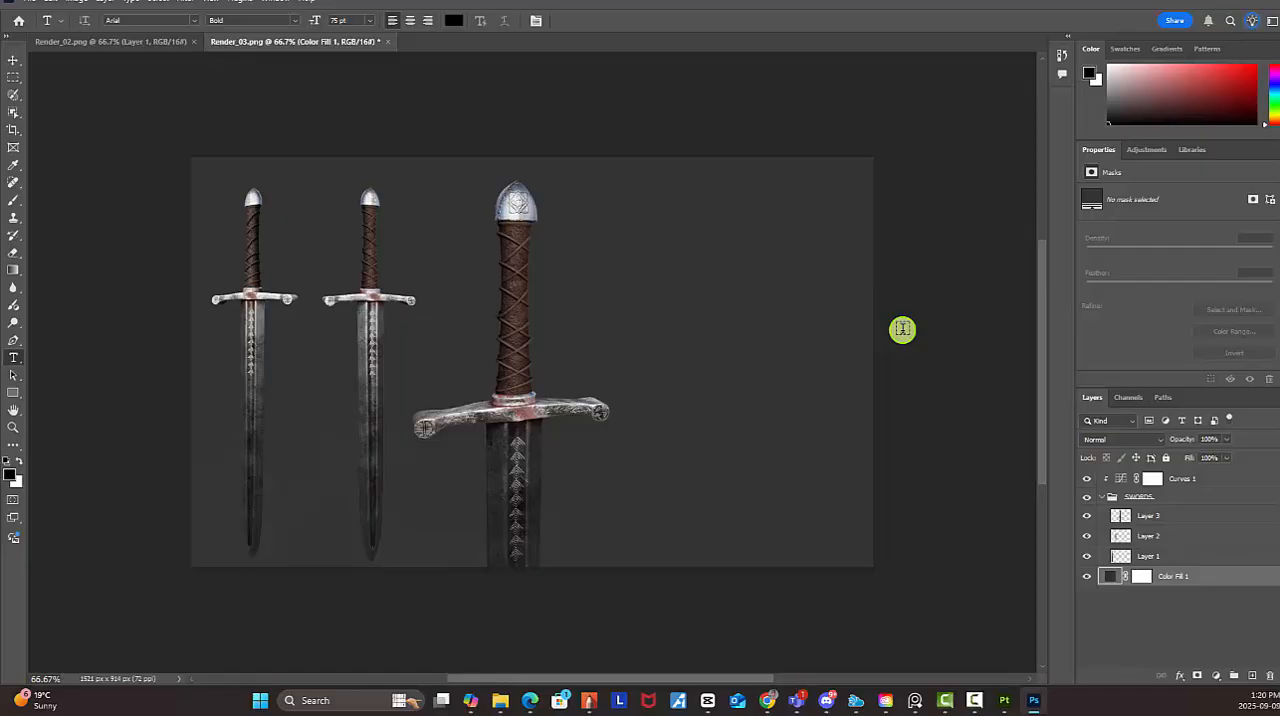
Make white the foreground colour and collapse the SWORDS group, leaving no layer selected
click(19, 460)
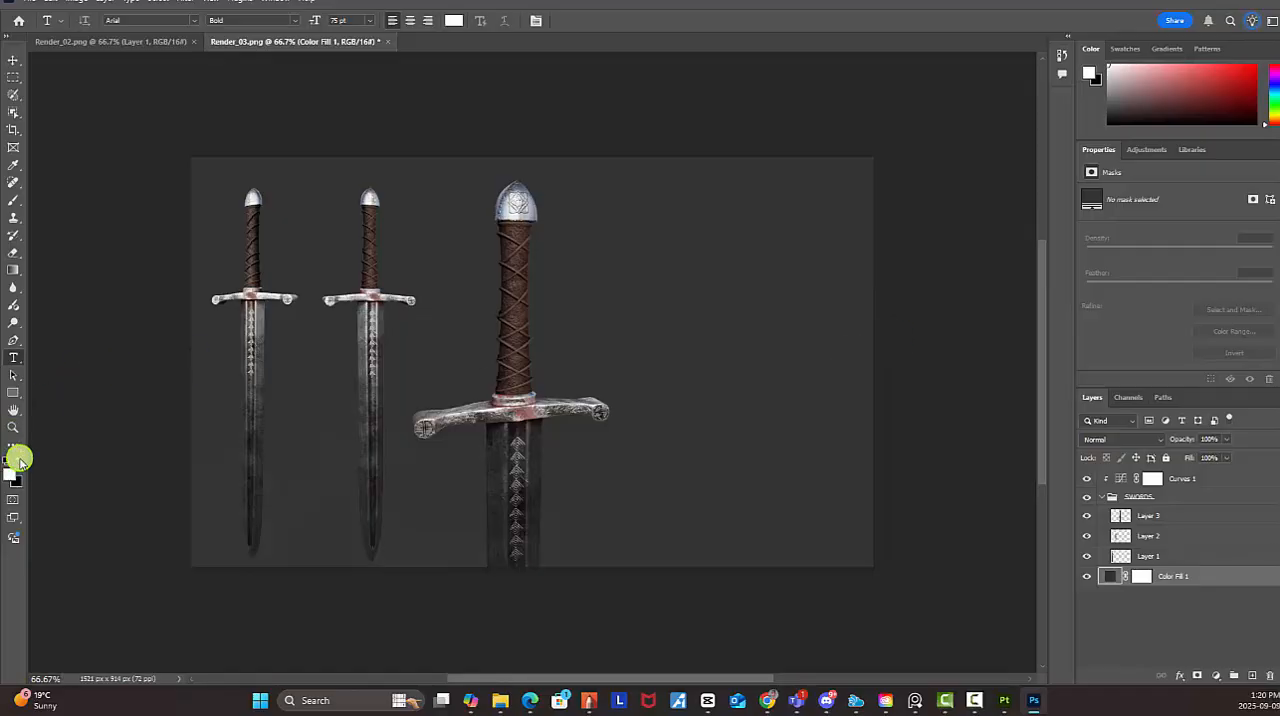
click(1102, 497)
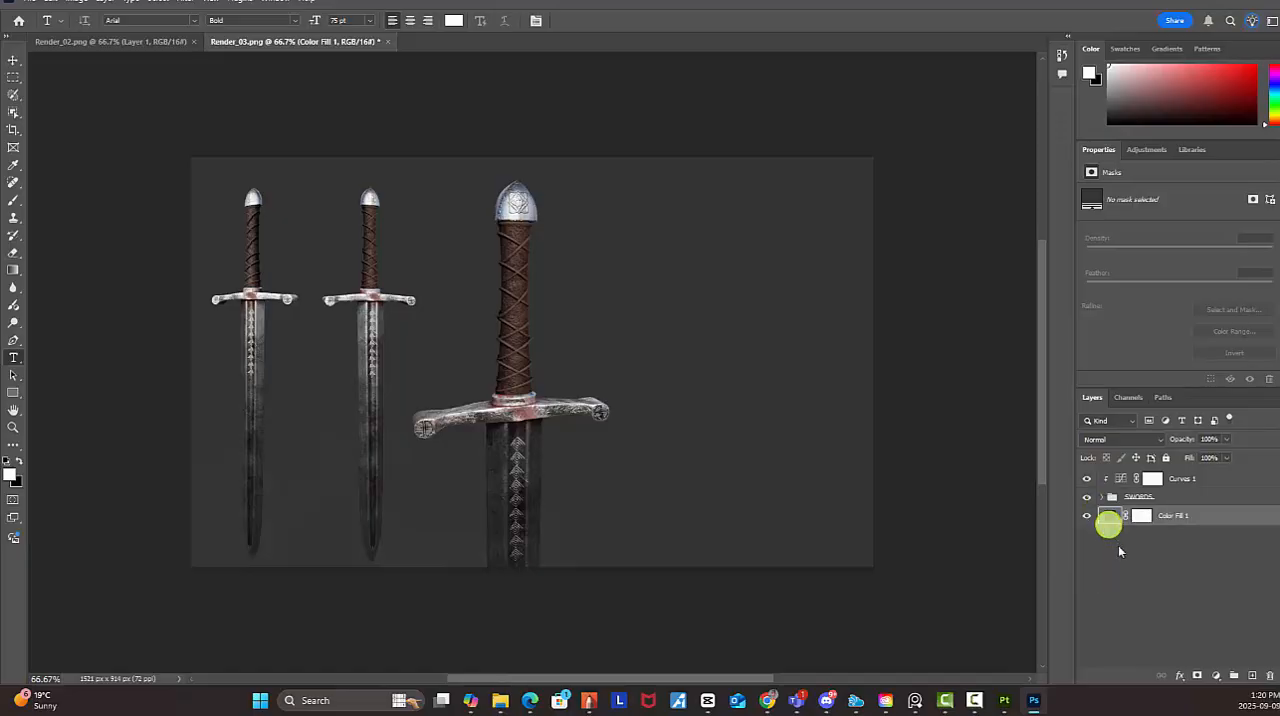
click(1120, 550)
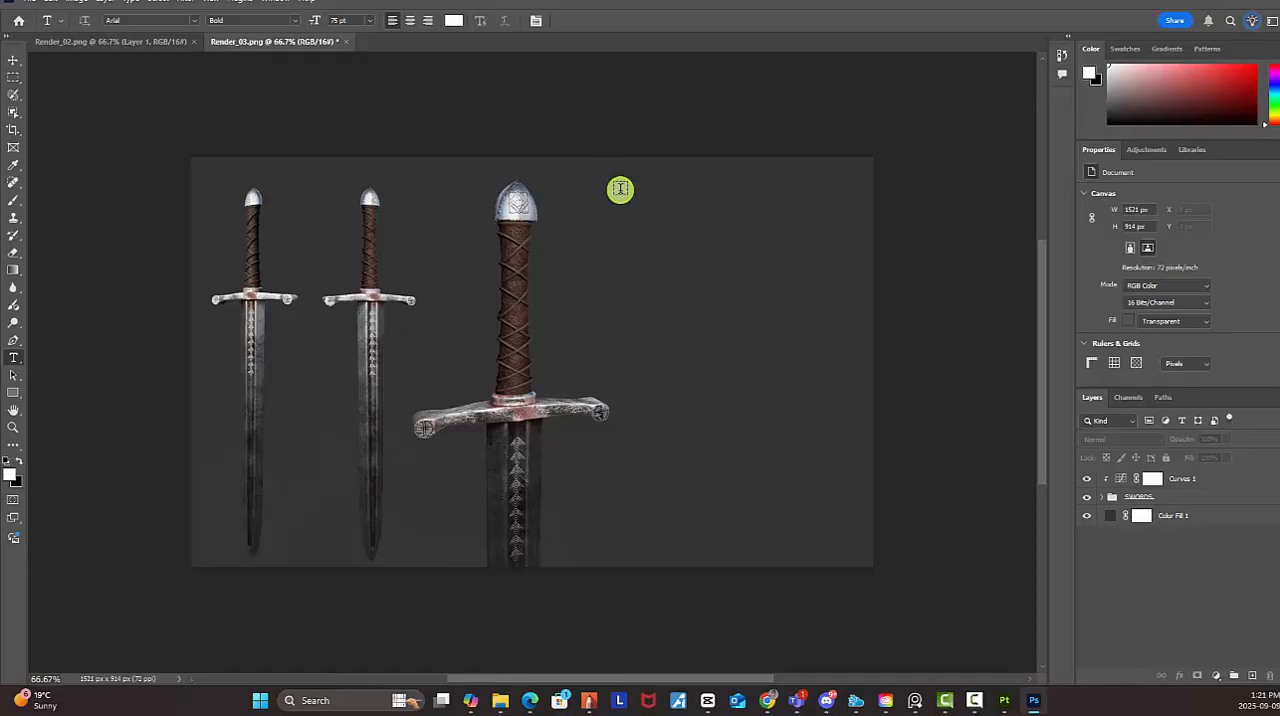
Add a white Arial Bold 75 pt text layer reading "Assignment # 1" in the empty area beside the hilt close-up
click(612, 195)
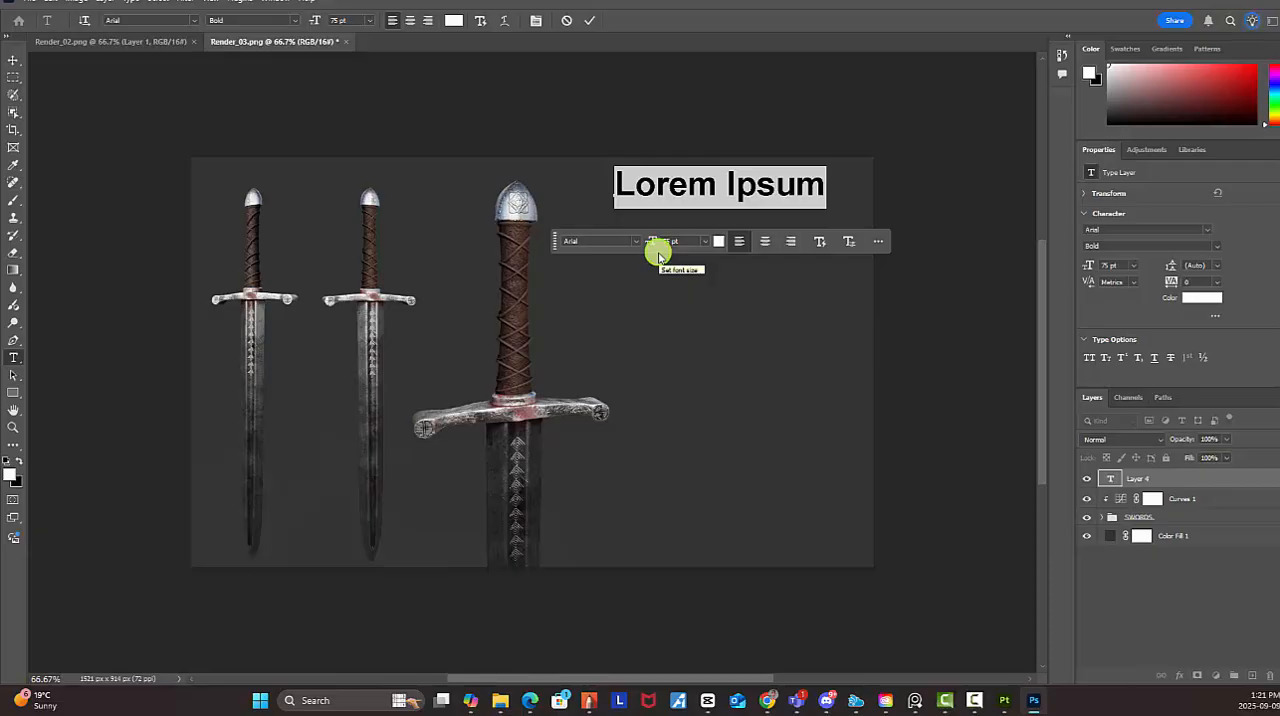
text(Assi)
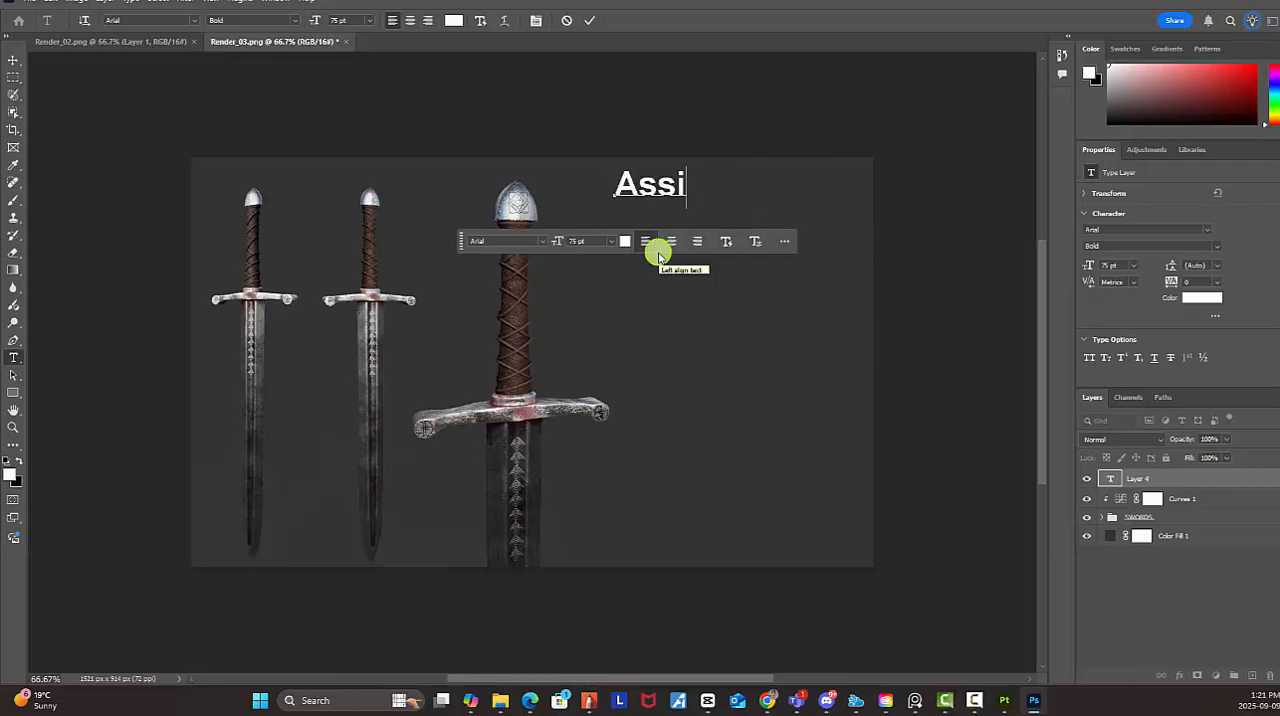
text(gnm ent)
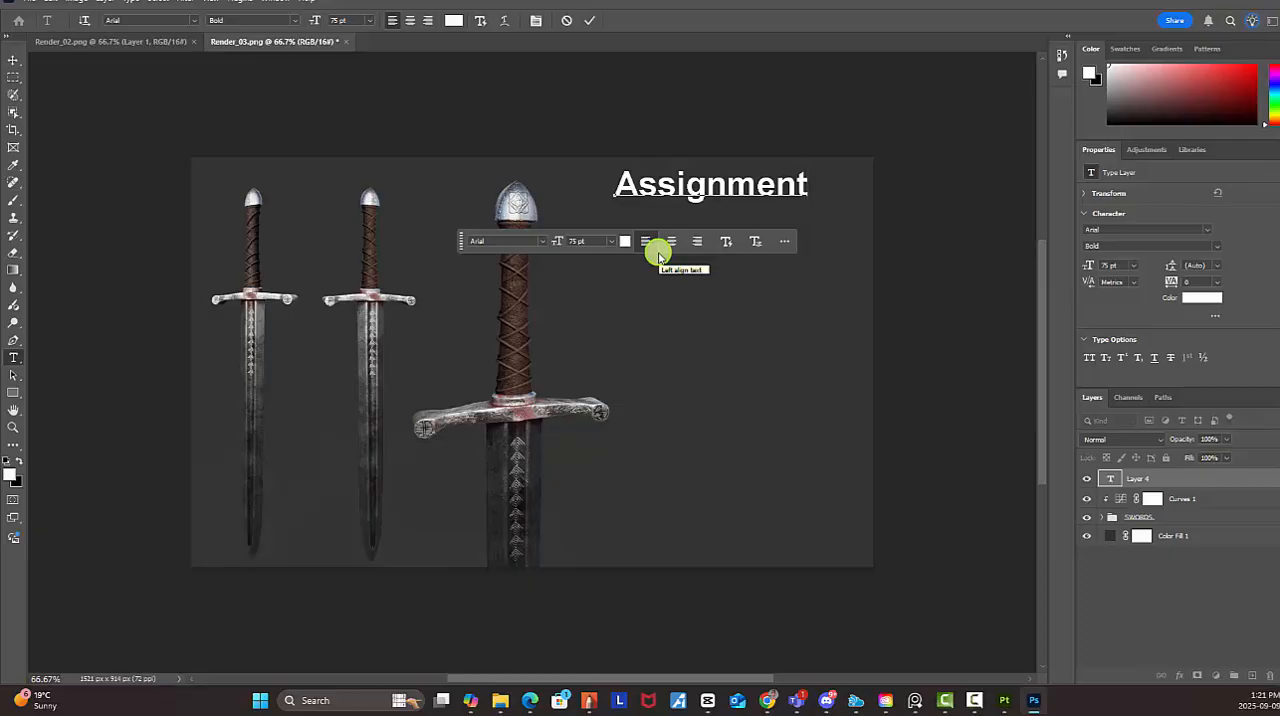
text(#)
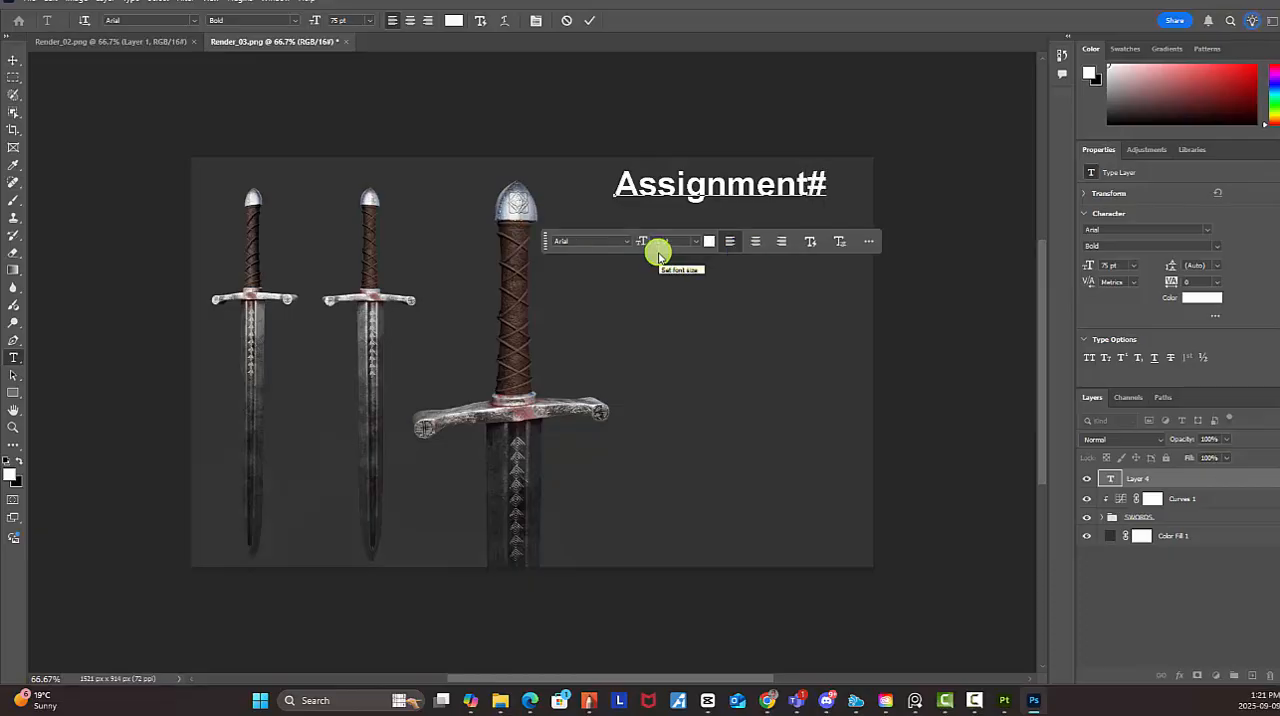
key(BackSpace)
text(# 1)
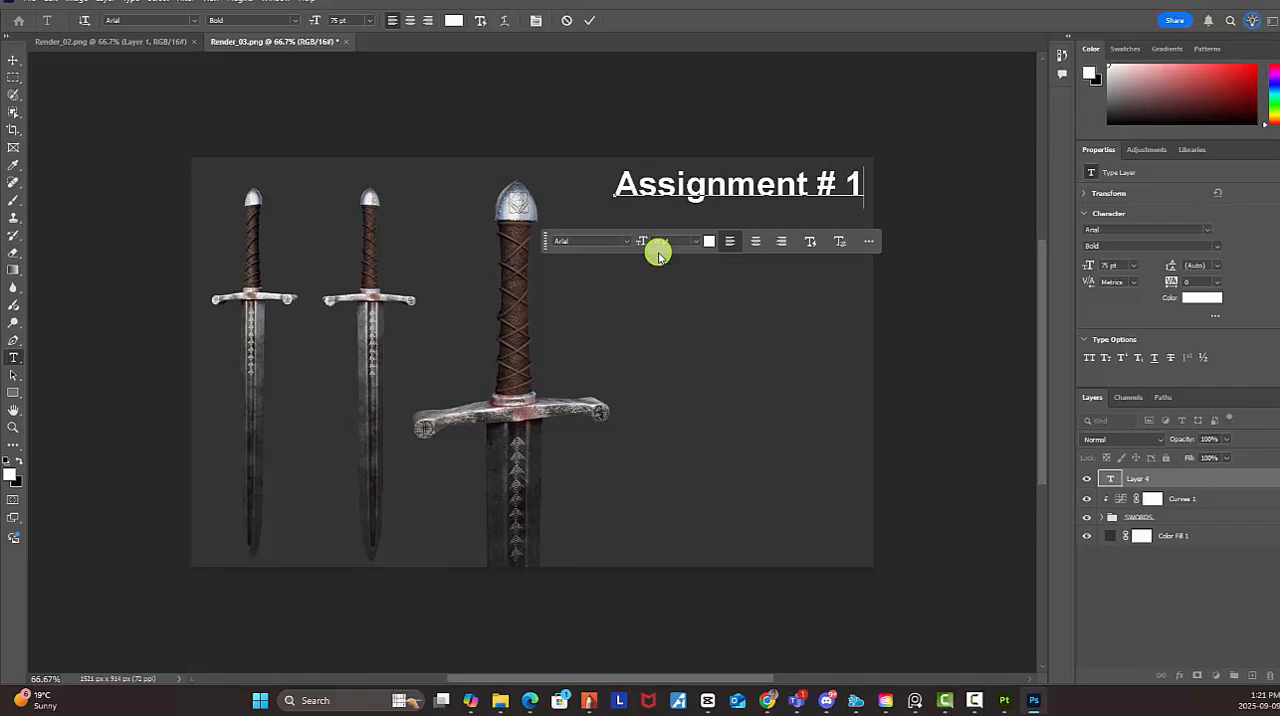
key(ctrl+Return)
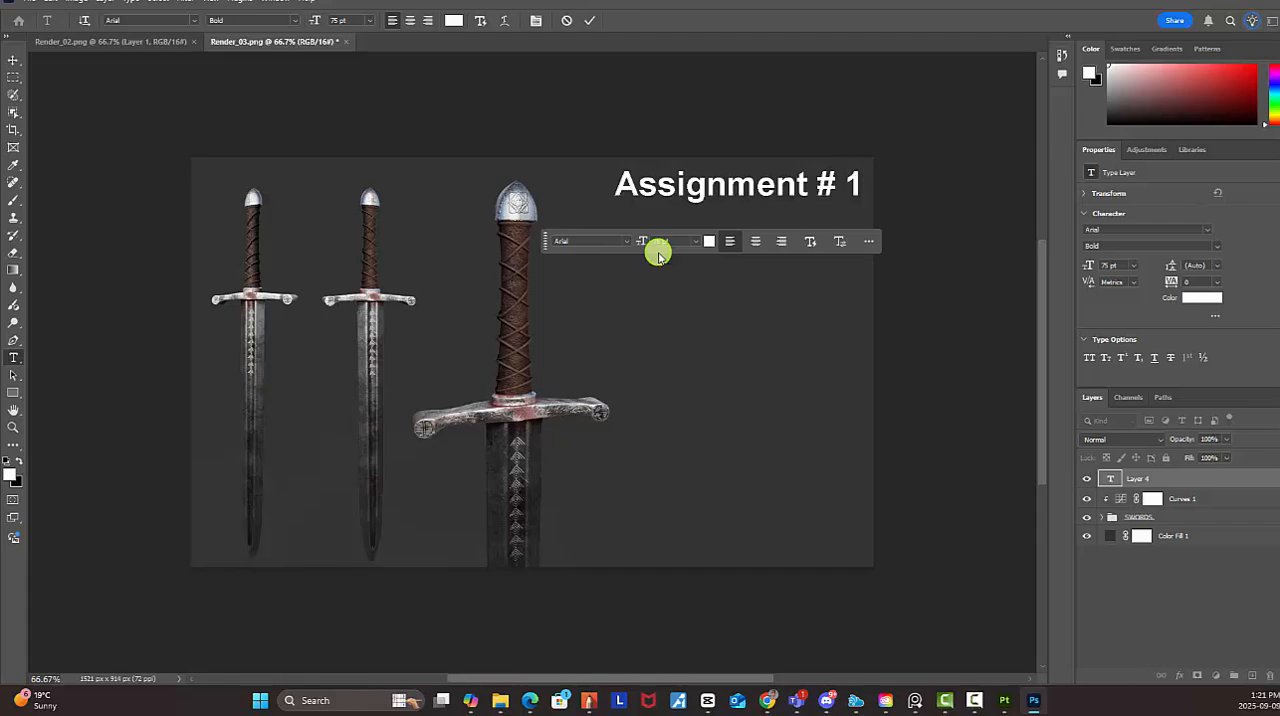
Move the "Assignment # 1" text to the canvas's lower edge beside the close-up blade and scale it down to about 34%
click(12, 59)
drag(652, 188, 632, 546)
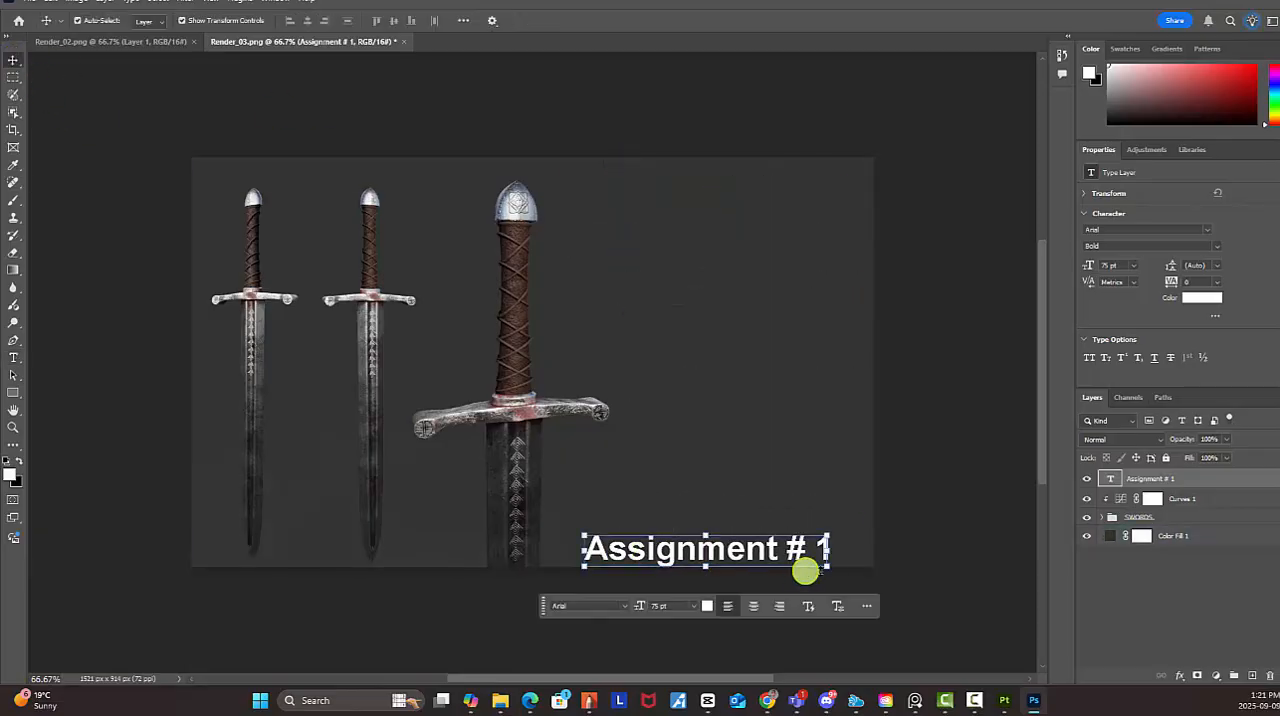
drag(831, 569, 622, 552)
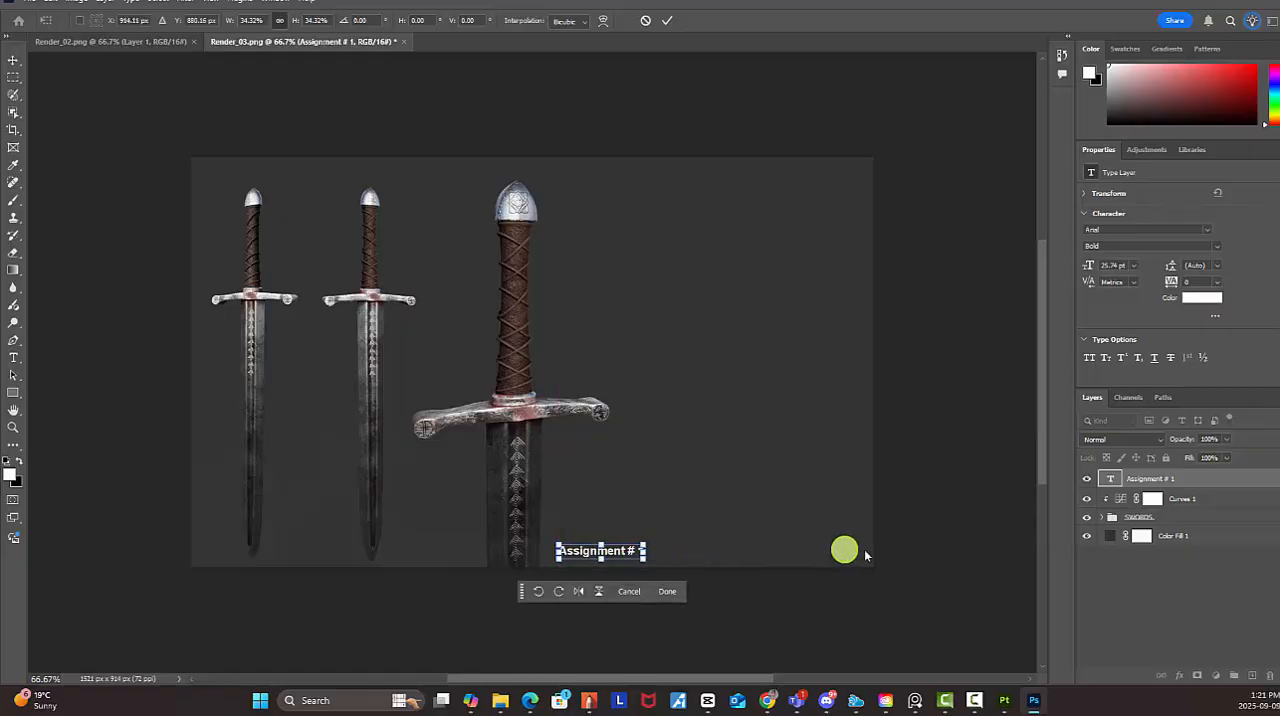
key(Return)
click(945, 552)
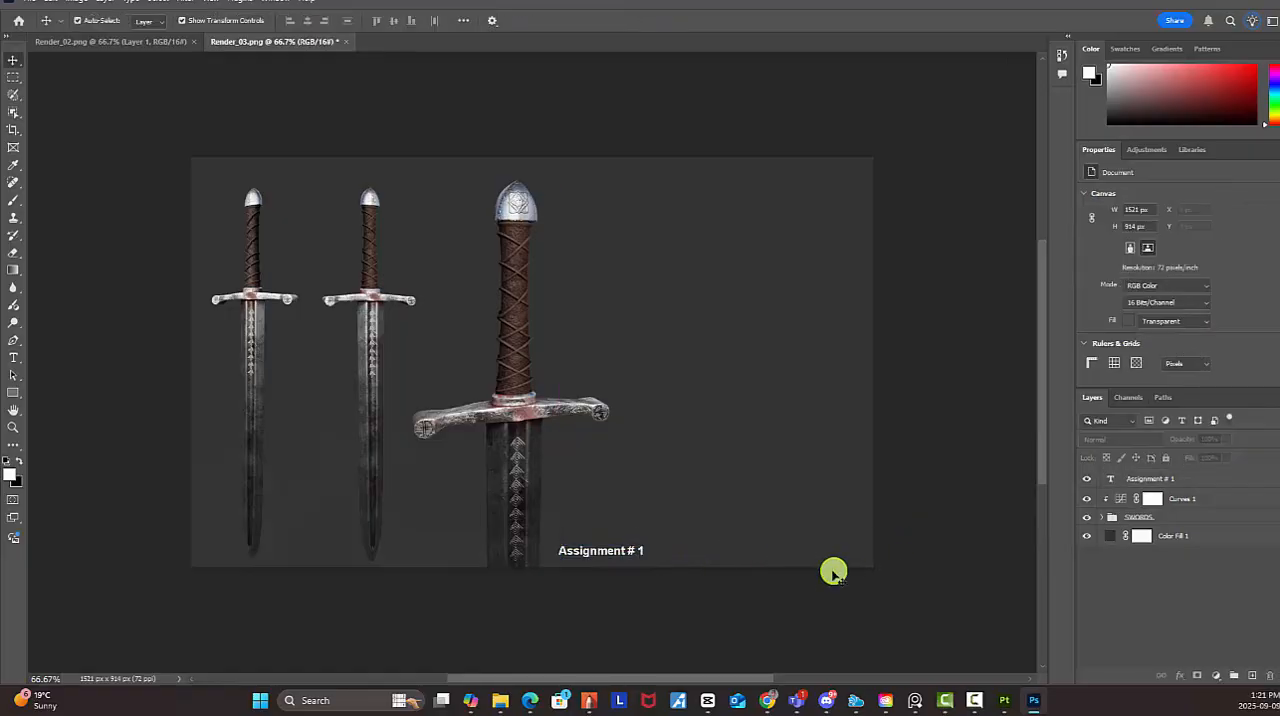
Duplicate the "Assignment # 1" text directly to its right and change the copy's wording to "SWORD"
click(1160, 478)
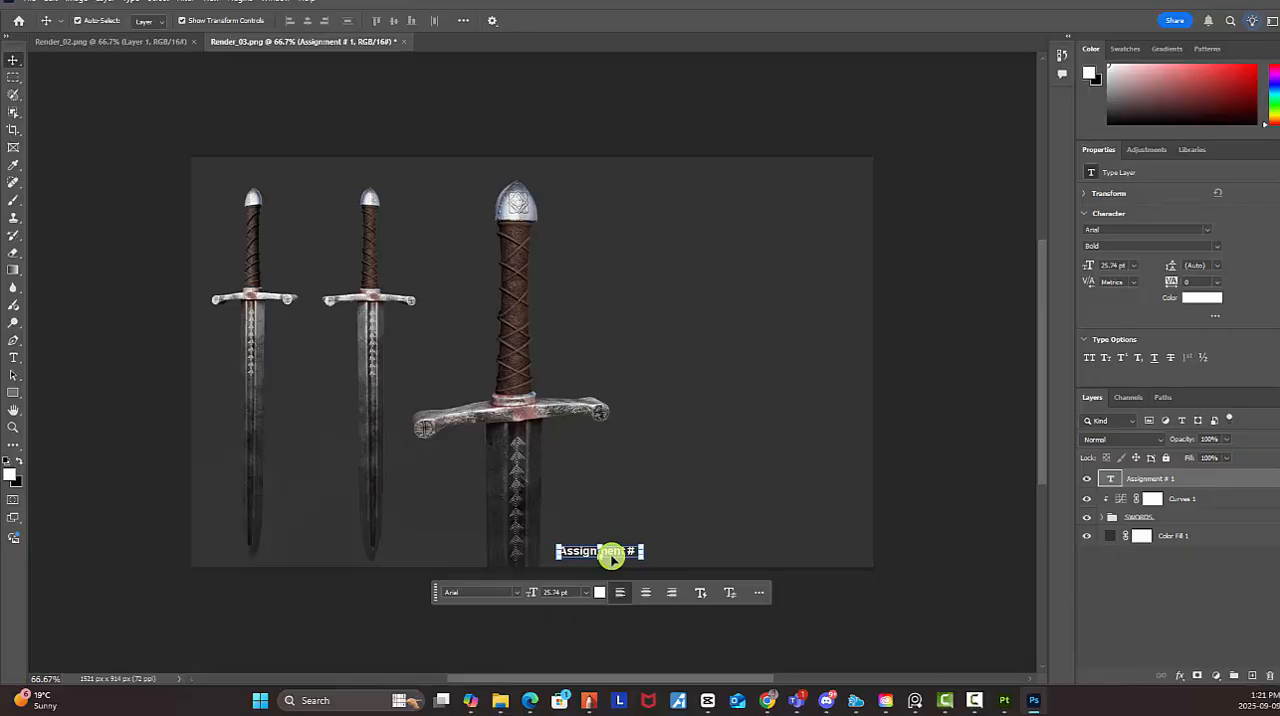
alt+drag(612, 557, 704, 552)
double_click(705, 551)
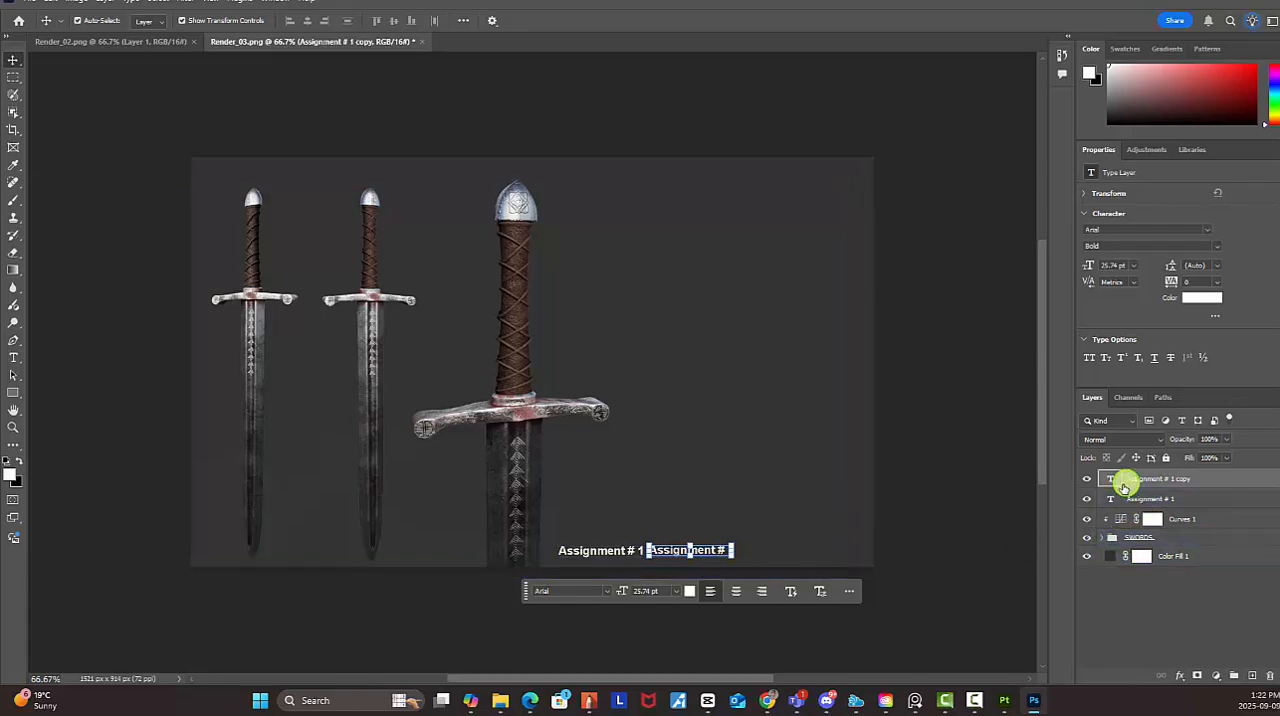
double_click(1114, 480)
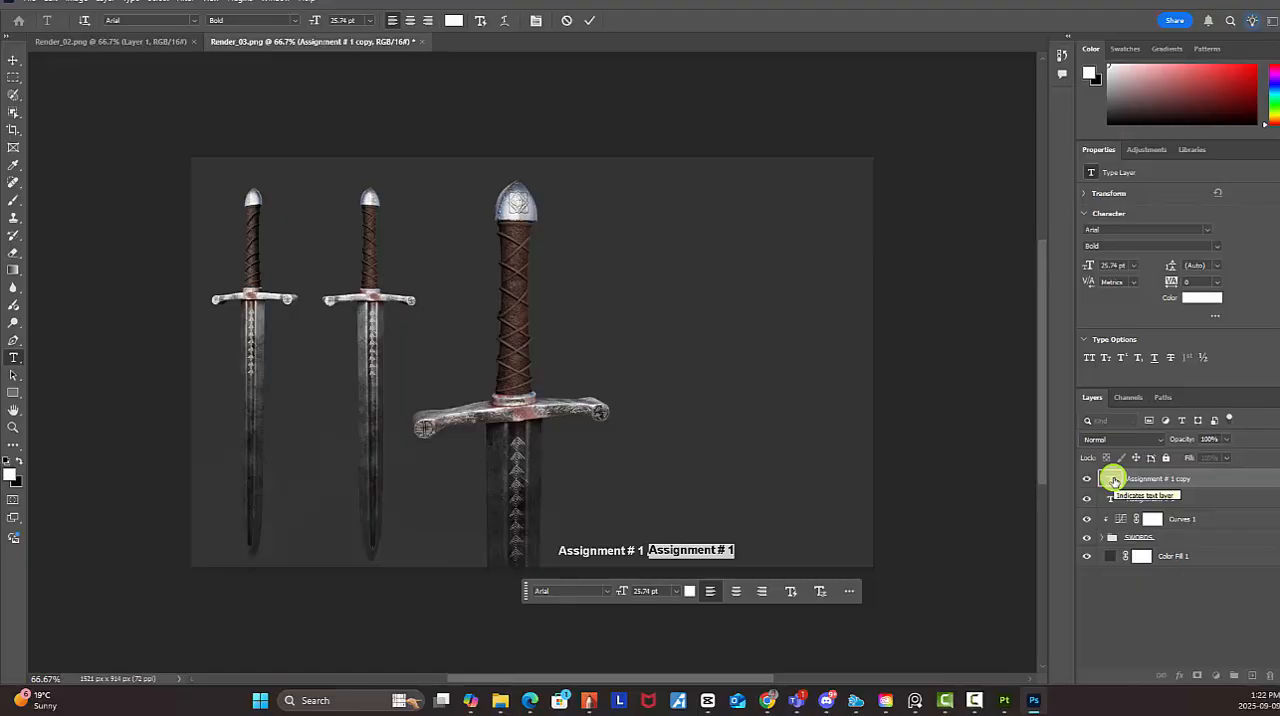
text(SWORD)
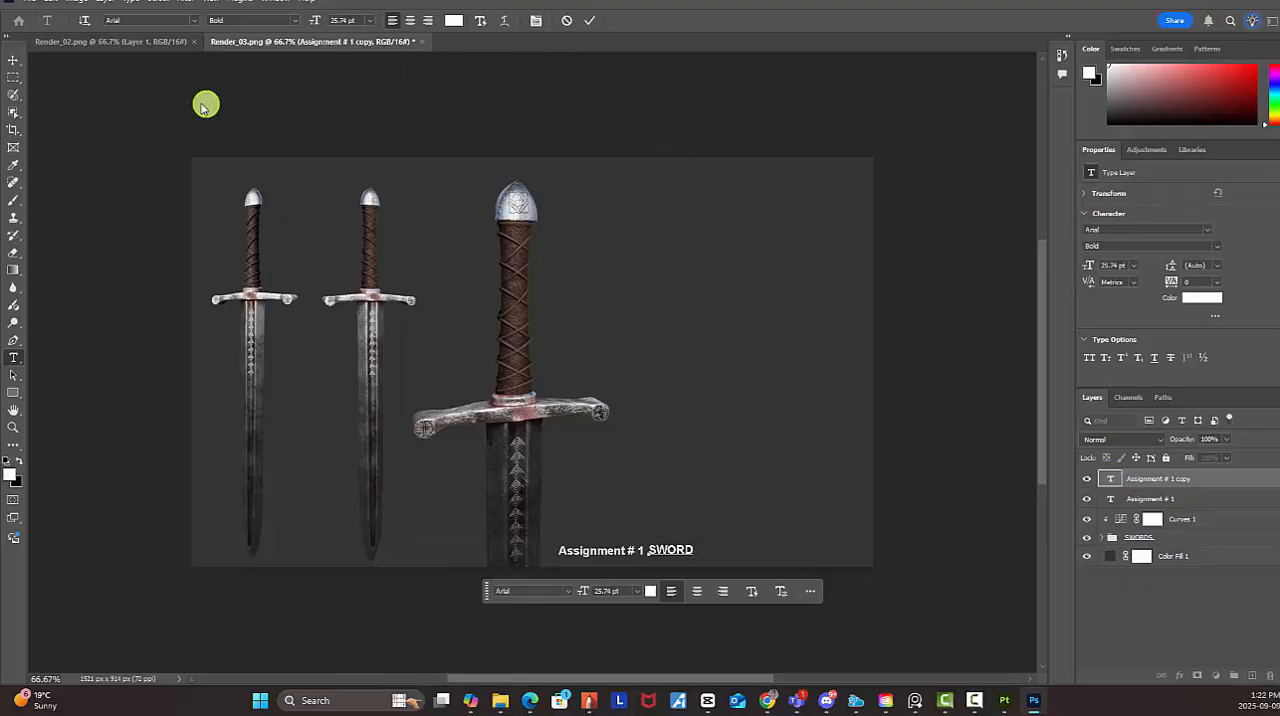
Retype the word "Assignment" in capitals as "ASSIGNMENT" and shift "SWORD" slightly right to leave a gap between the two texts
click(16, 66)
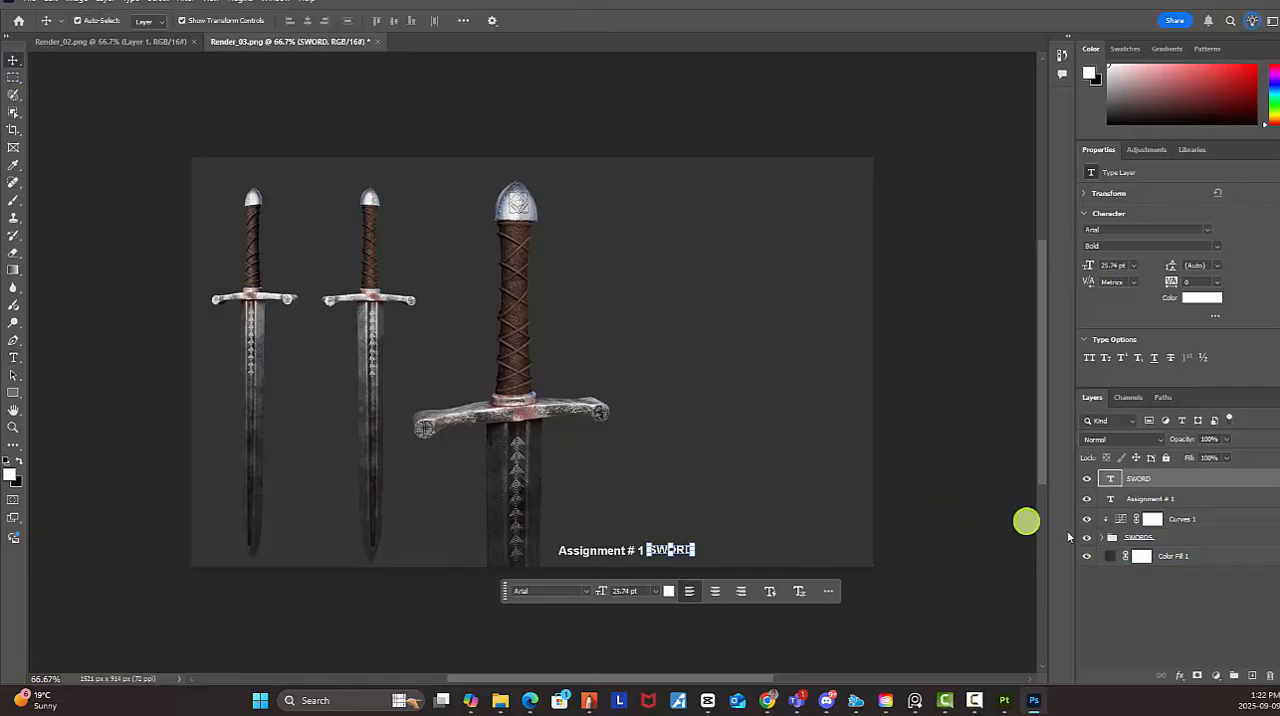
click(1120, 500)
double_click(1118, 499)
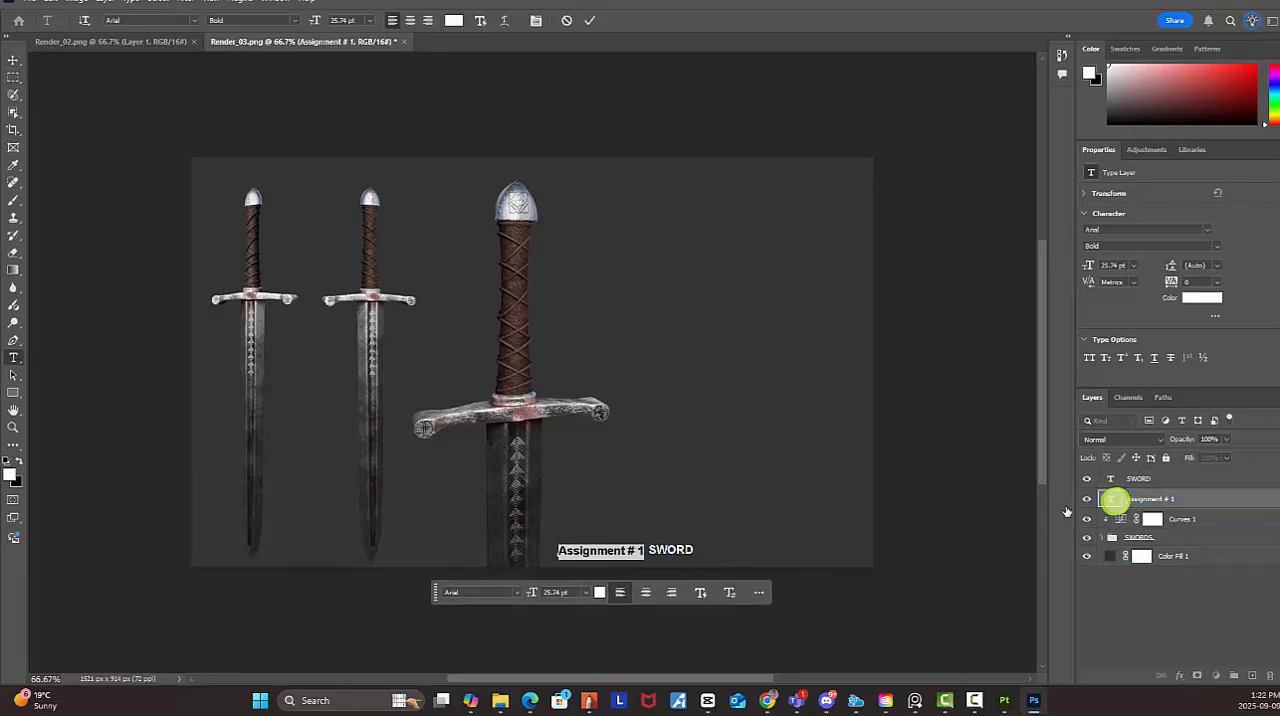
drag(626, 549, 534, 536)
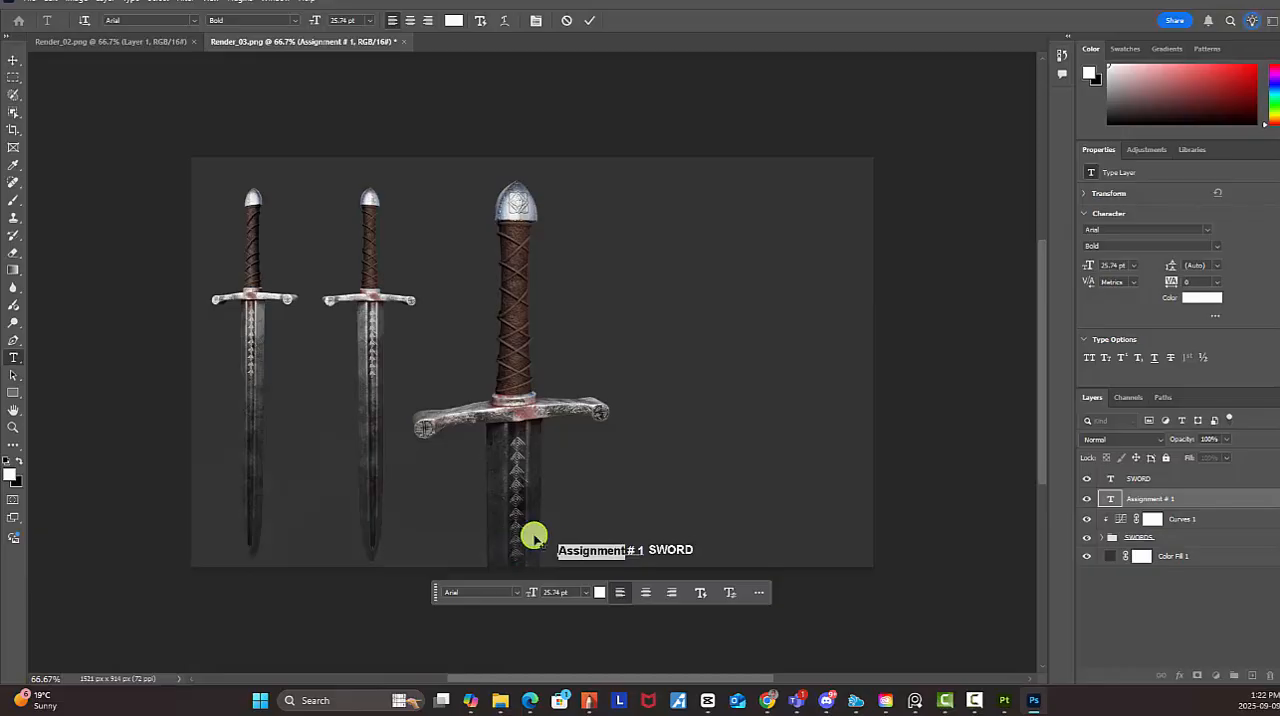
text(ass)
key(BackSpace)
key(BackSpace)
key(BackSpace)
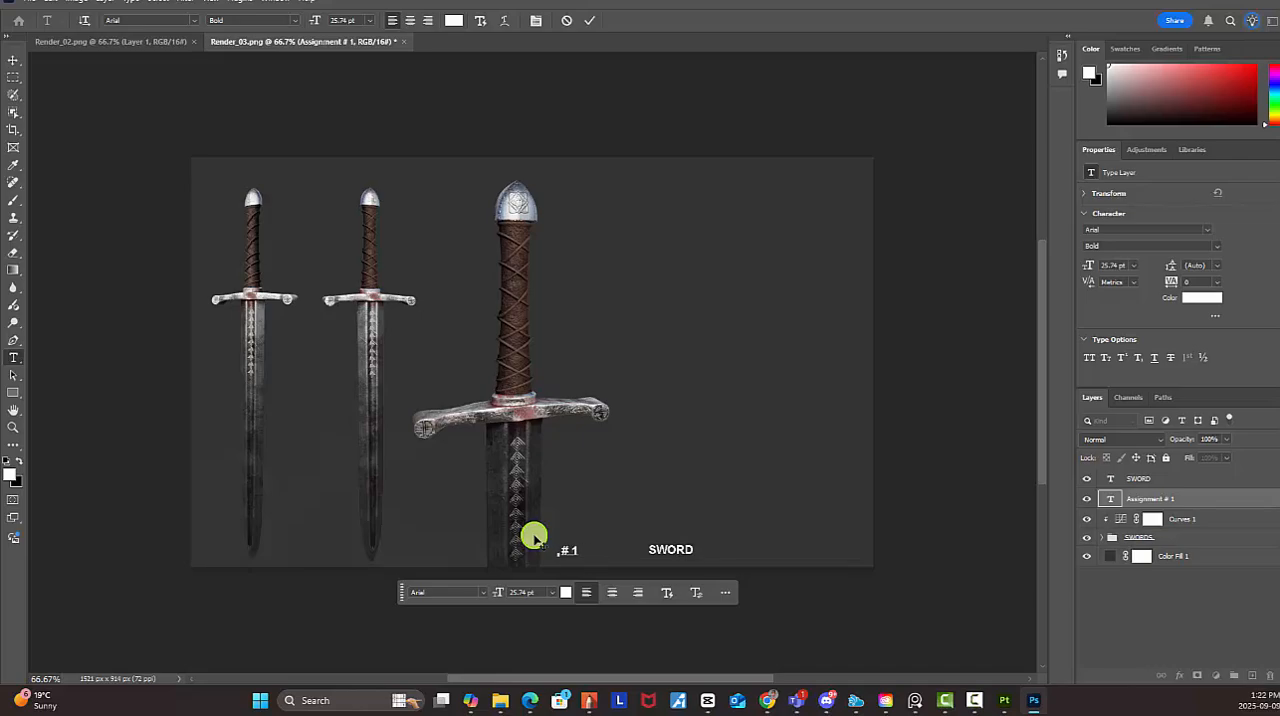
text(ASSIGNMENT)
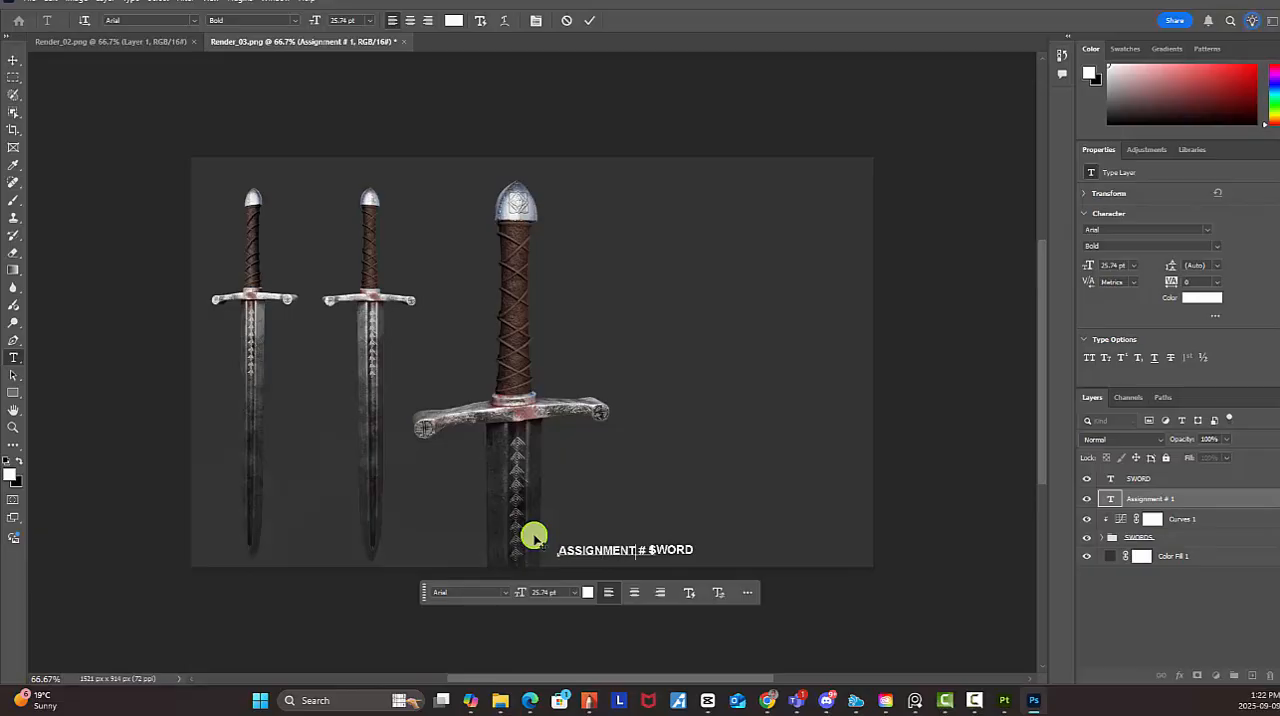
click(14, 60)
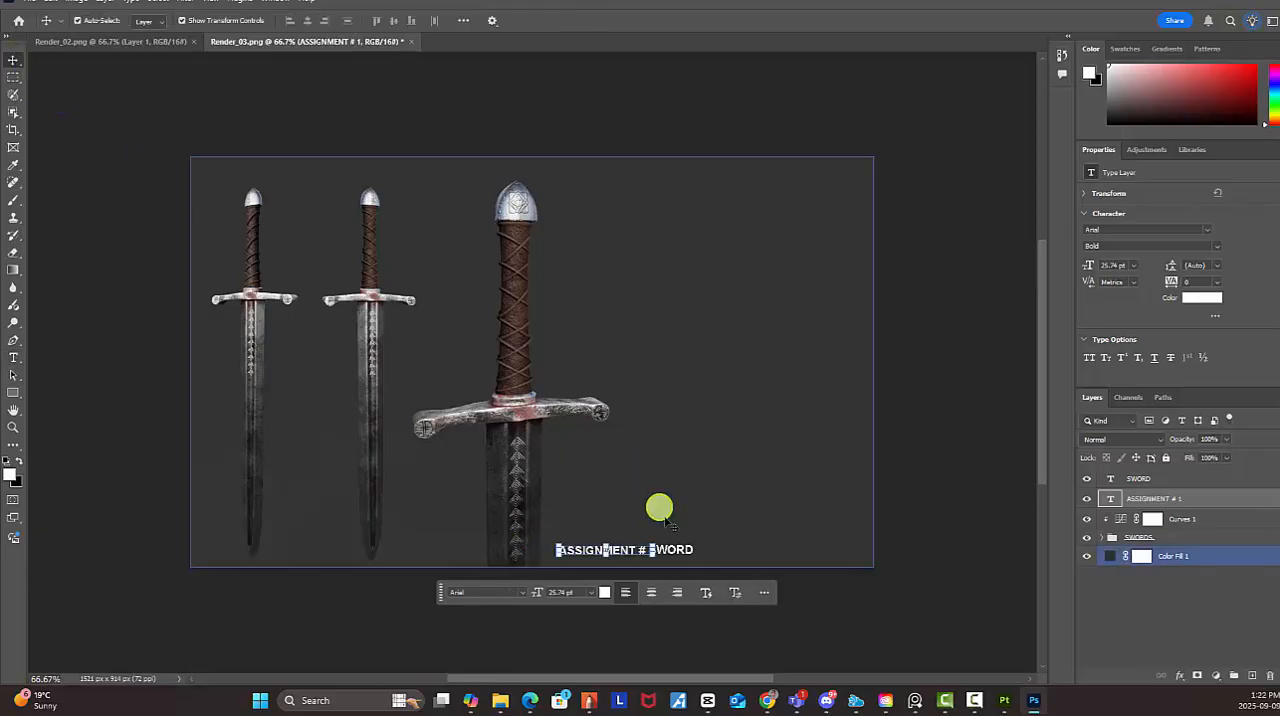
drag(686, 551, 698, 550)
click(986, 564)
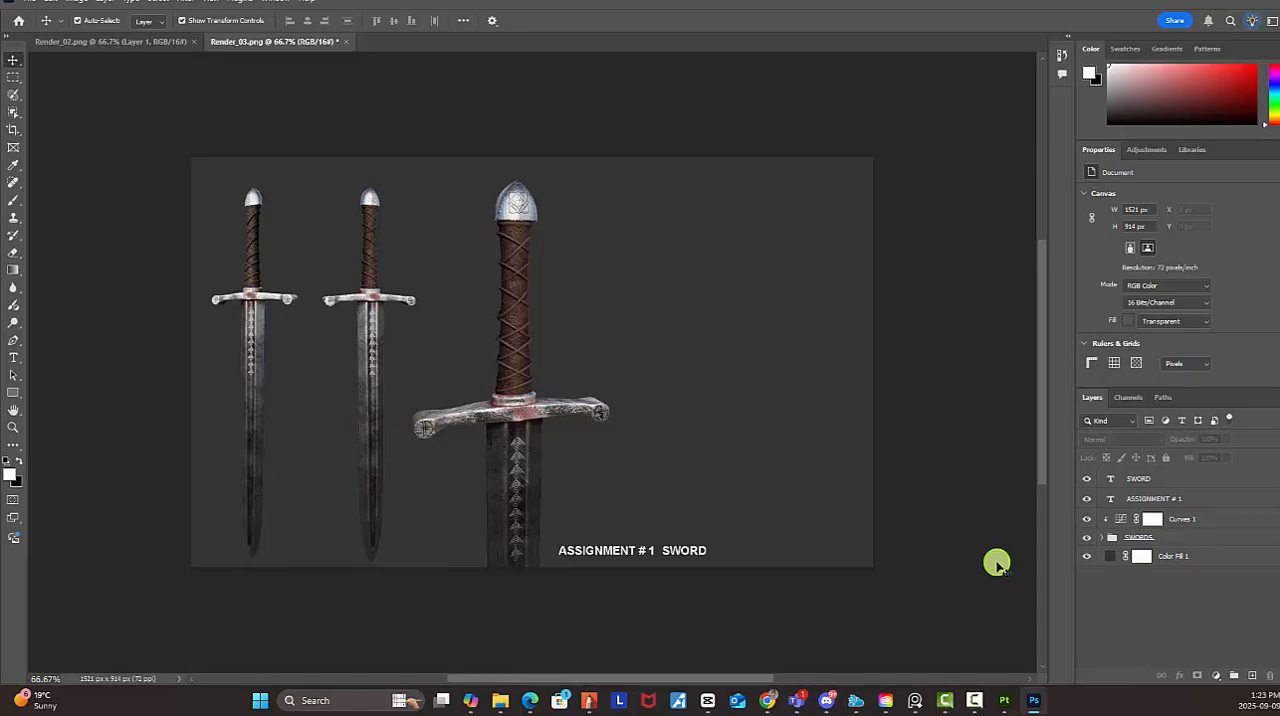
Select both text layers, scale them up together to about 246% and place them beside the close-up sword's grip
click(1171, 498)
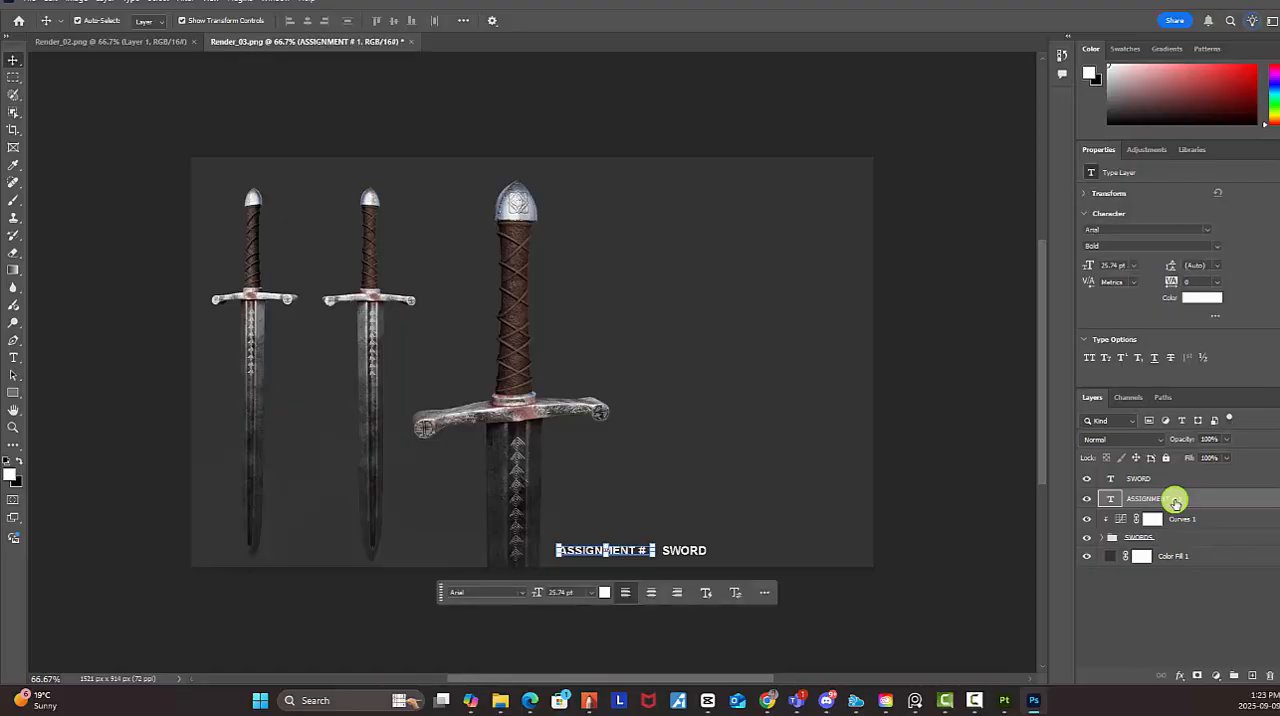
click(1160, 614)
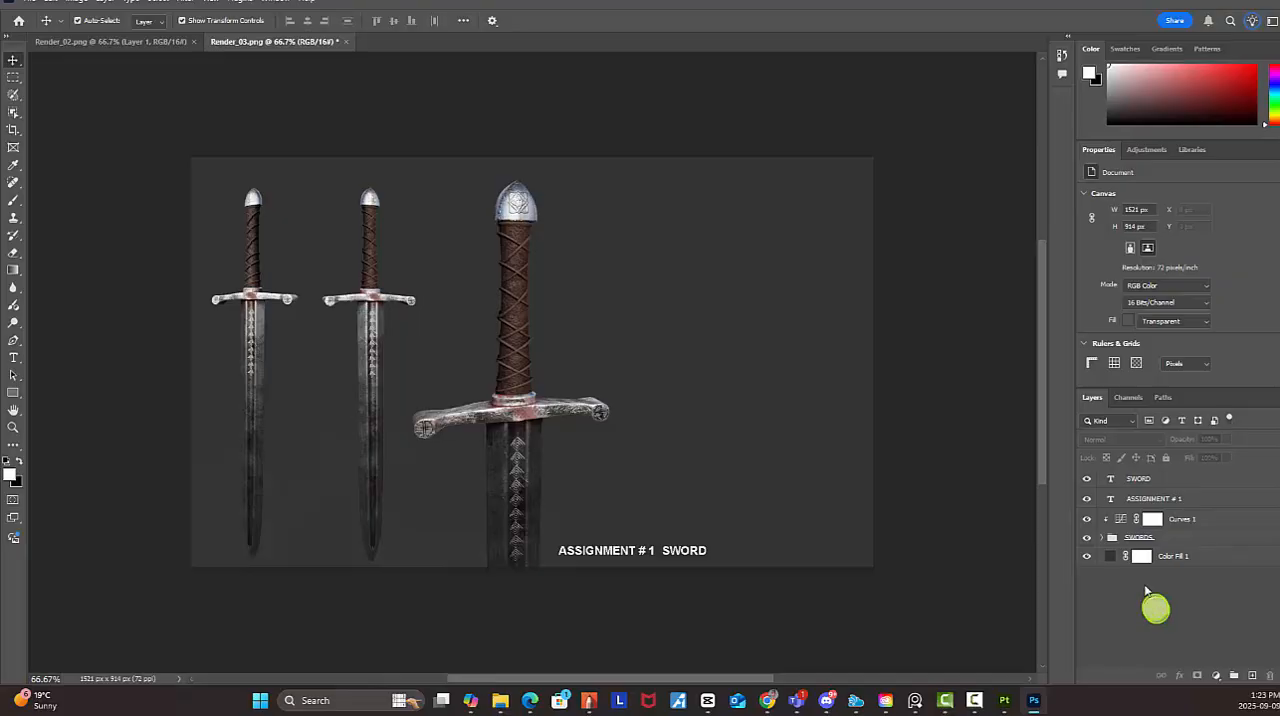
click(1138, 499)
double_click(1138, 499)
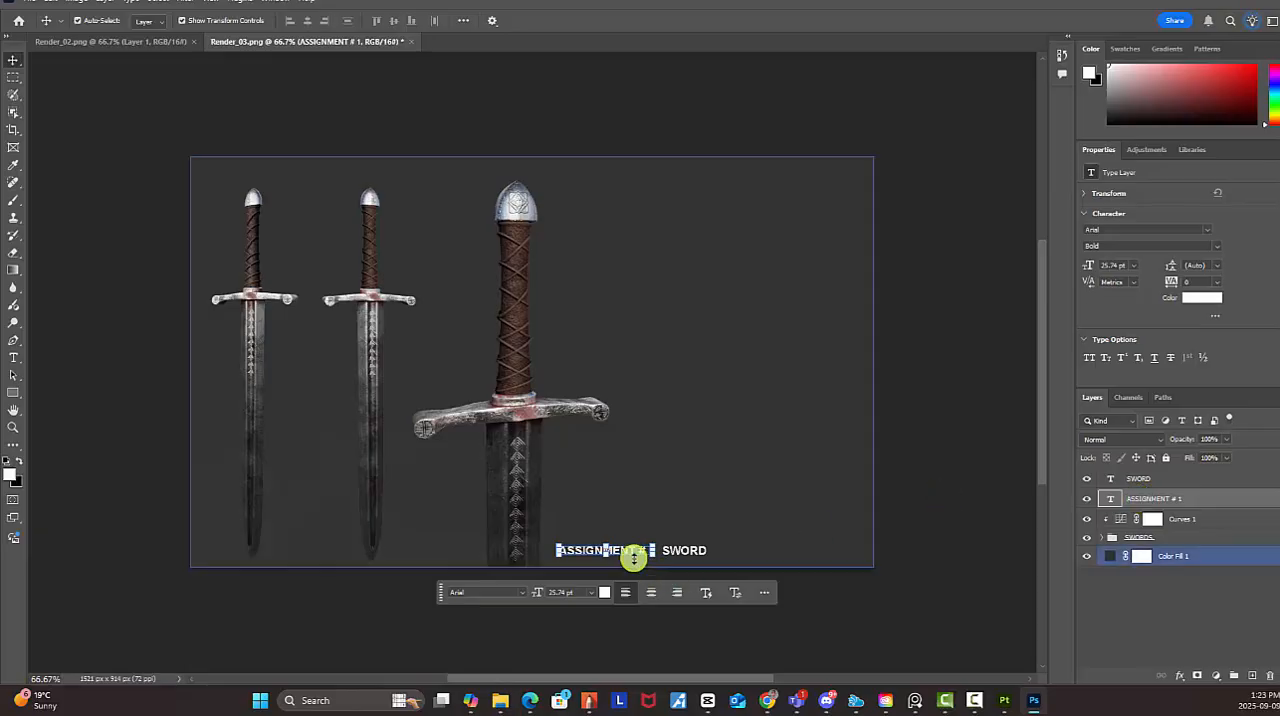
click(698, 549)
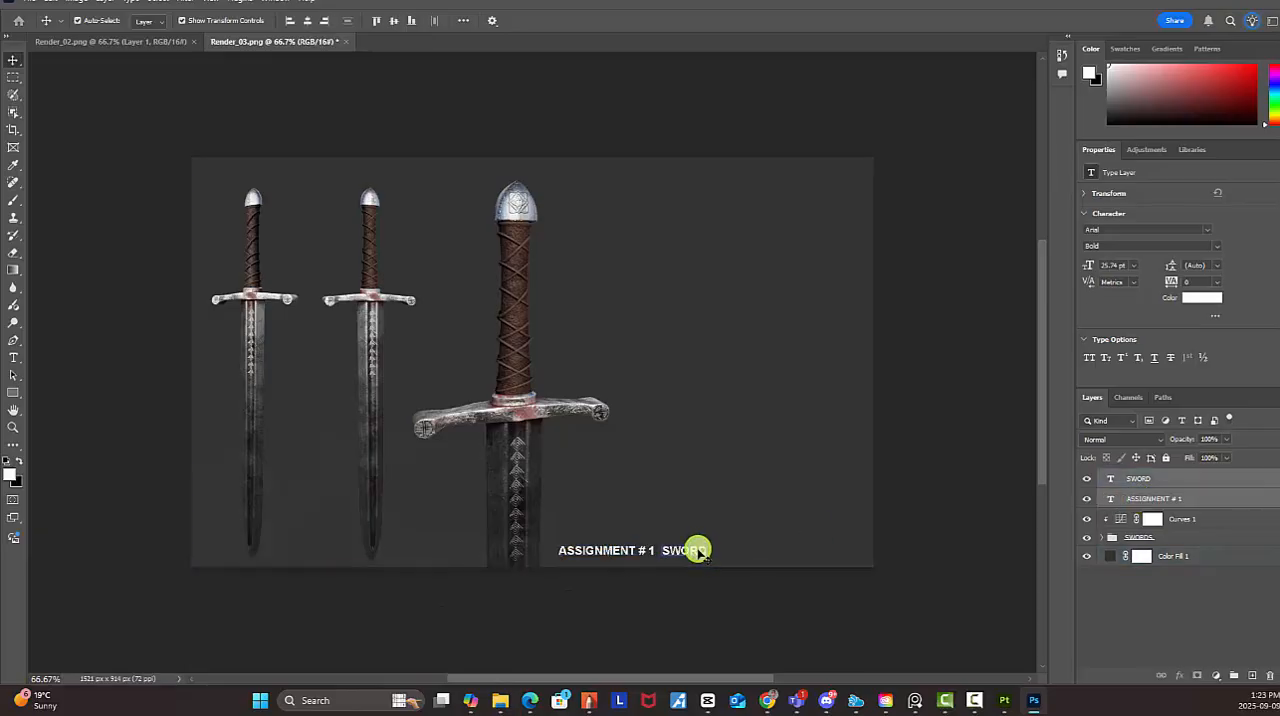
drag(694, 554, 966, 436)
click(805, 287)
drag(737, 289, 666, 306)
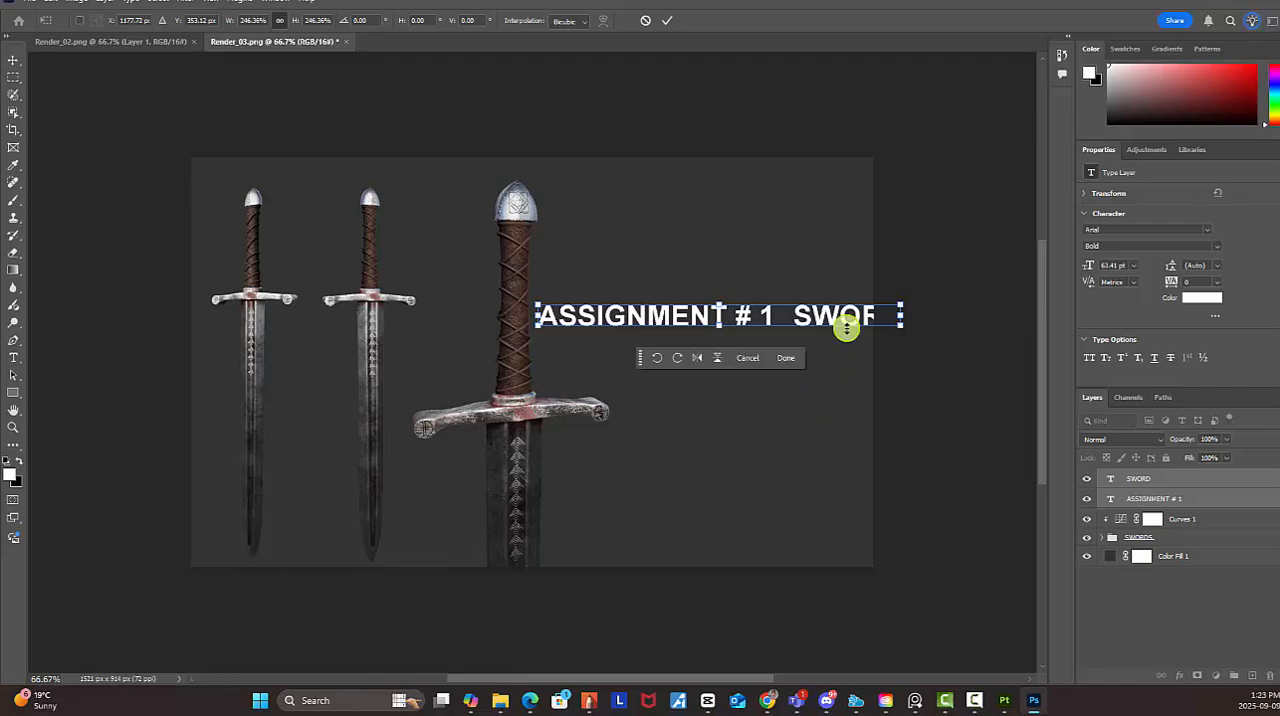
key(Return)
Centre "SWORD" on a second line beneath "ASSIGNMENT # 1" and shift both texts up and right into the empty area
drag(851, 323, 664, 352)
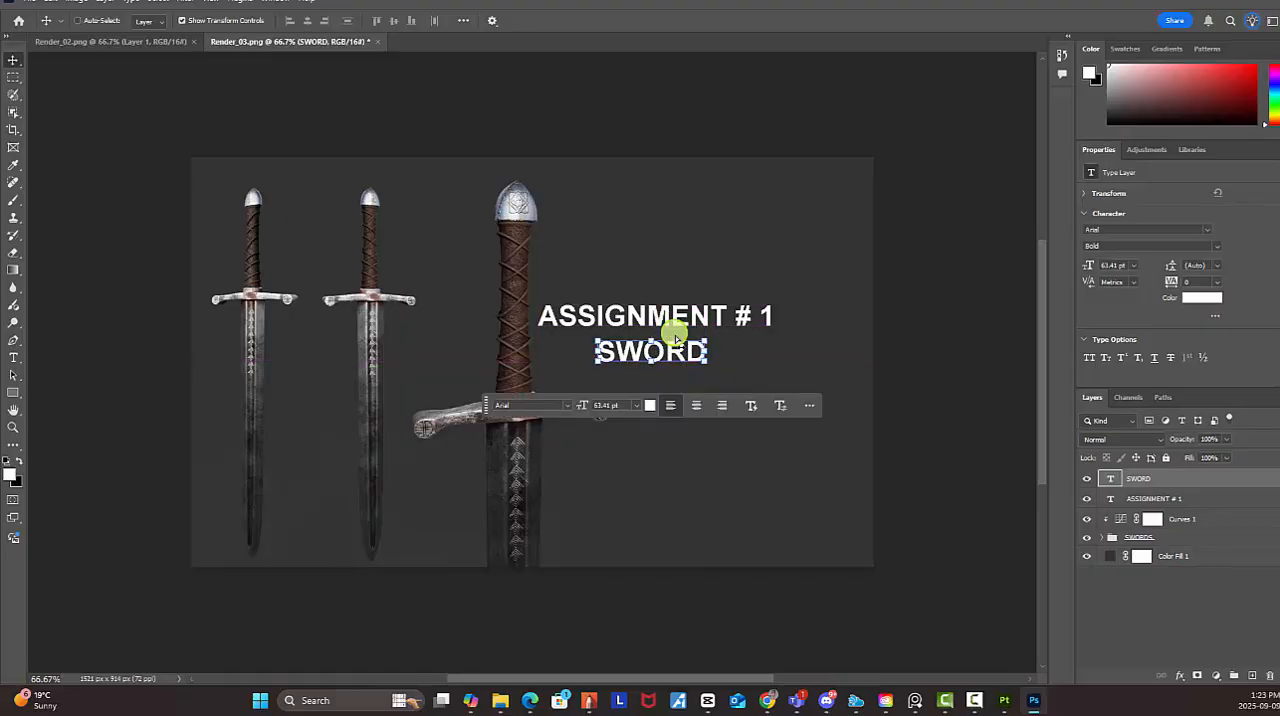
shift+click(673, 318)
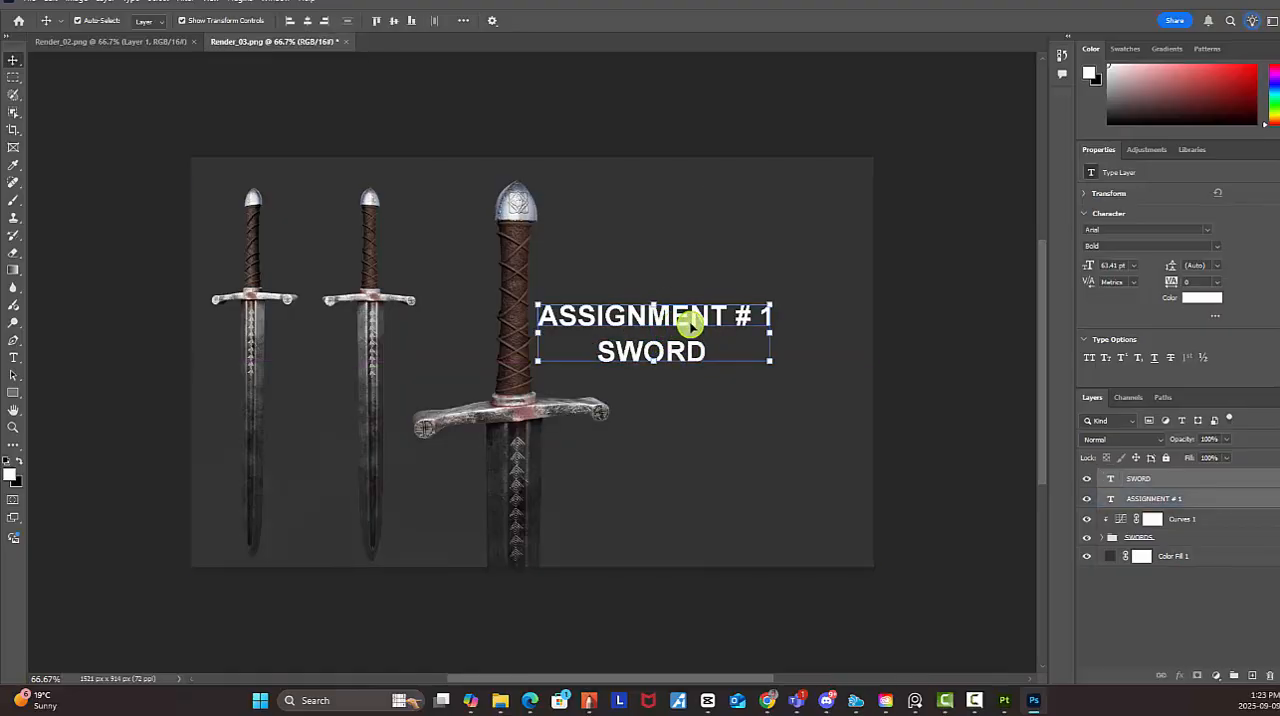
drag(690, 322, 743, 334)
click(791, 425)
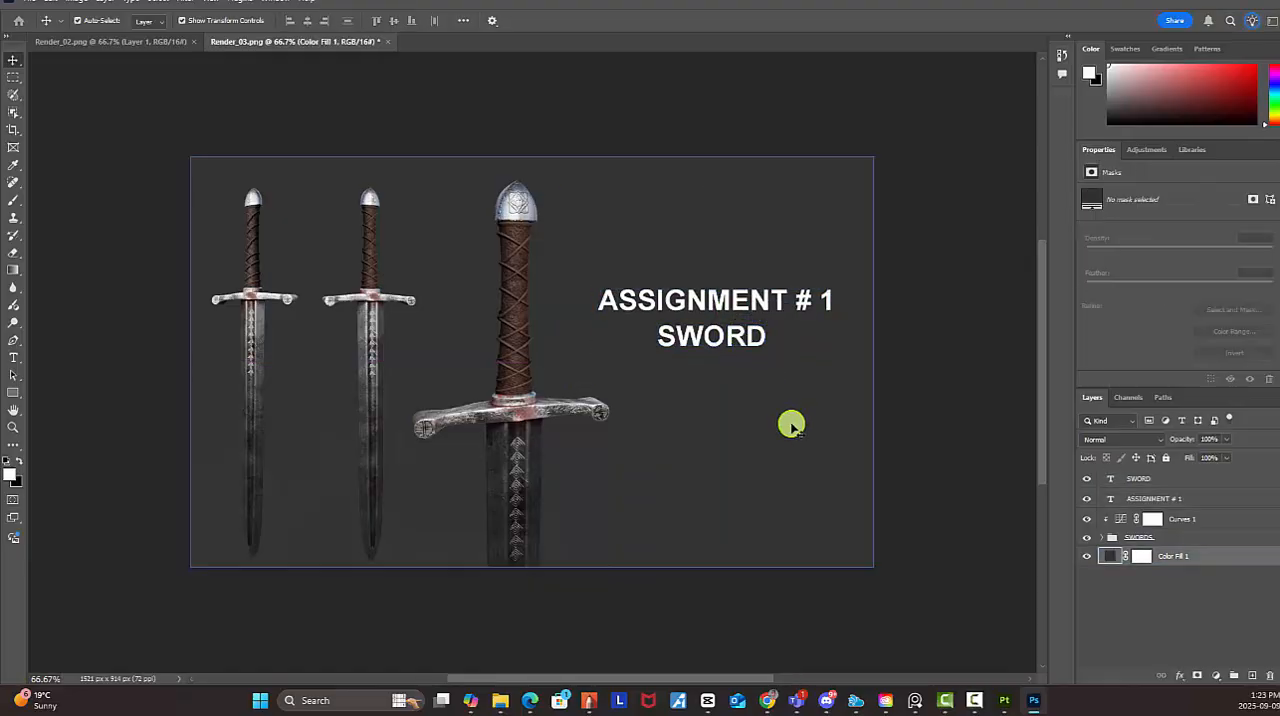
Move "SWORD" up close beneath "ASSIGNMENT # 1" and nudge it slightly left to centre it
click(1180, 498)
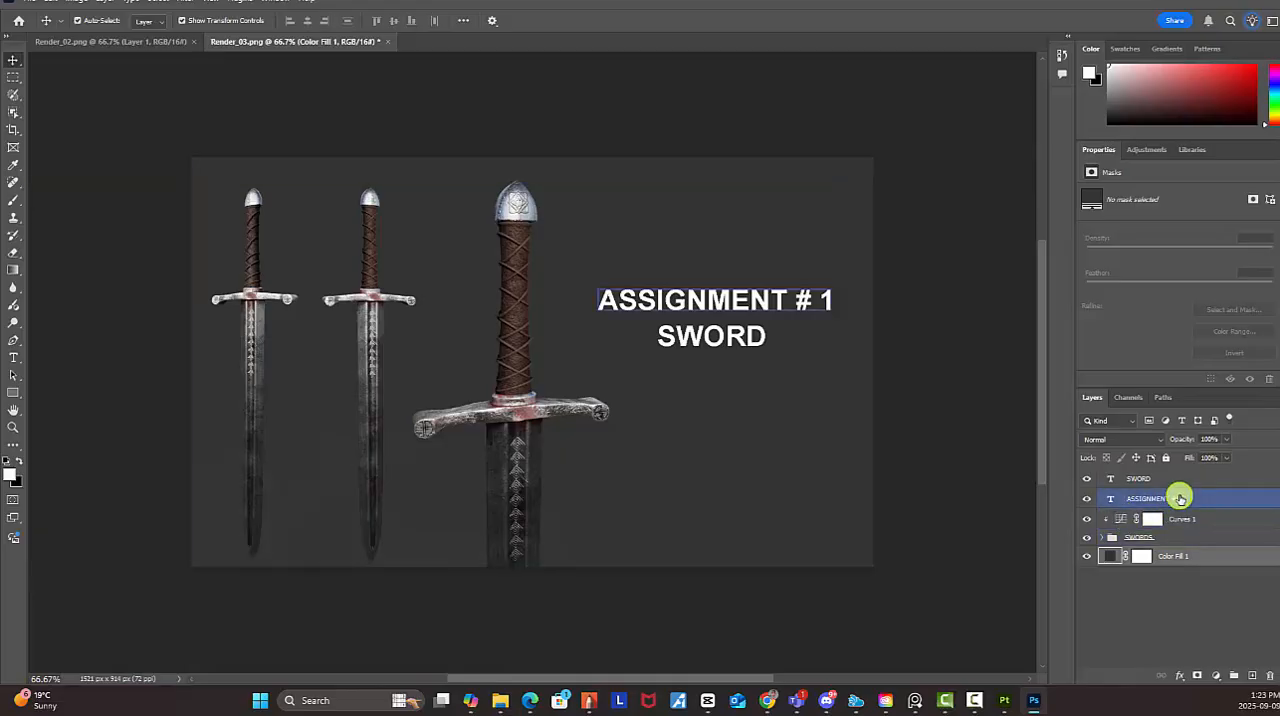
click(734, 337)
drag(734, 337, 734, 333)
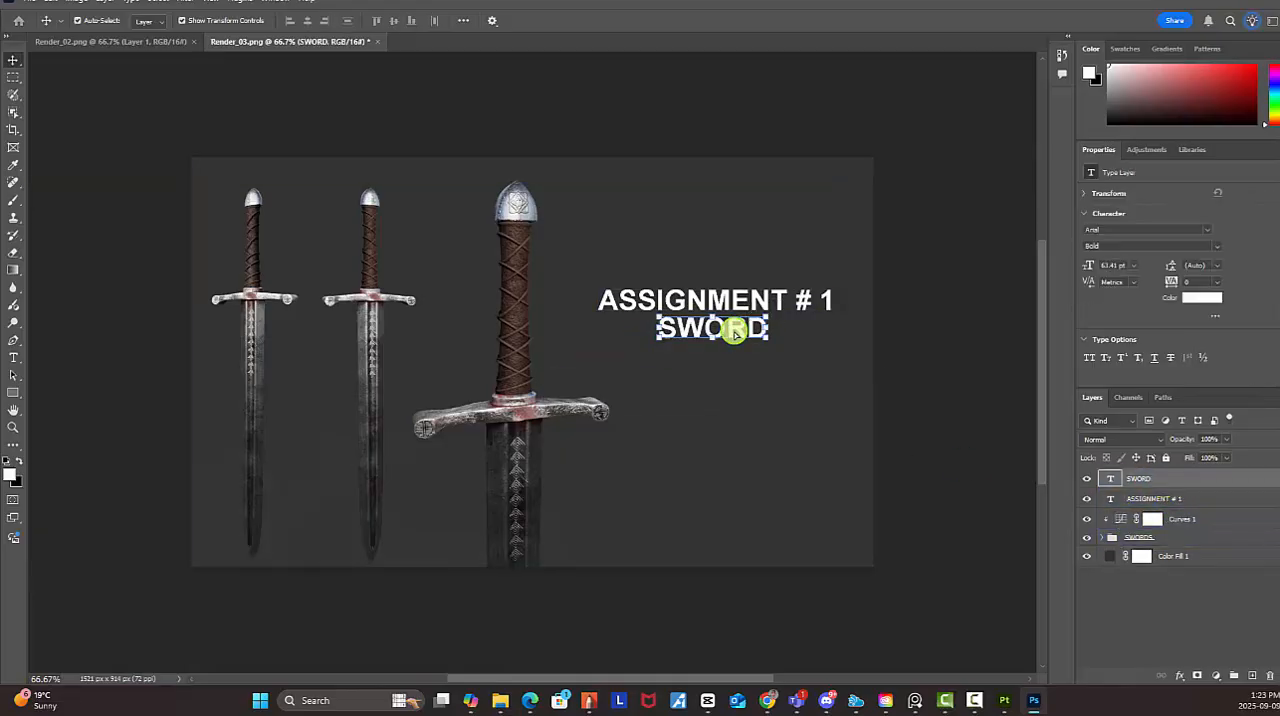
click(965, 410)
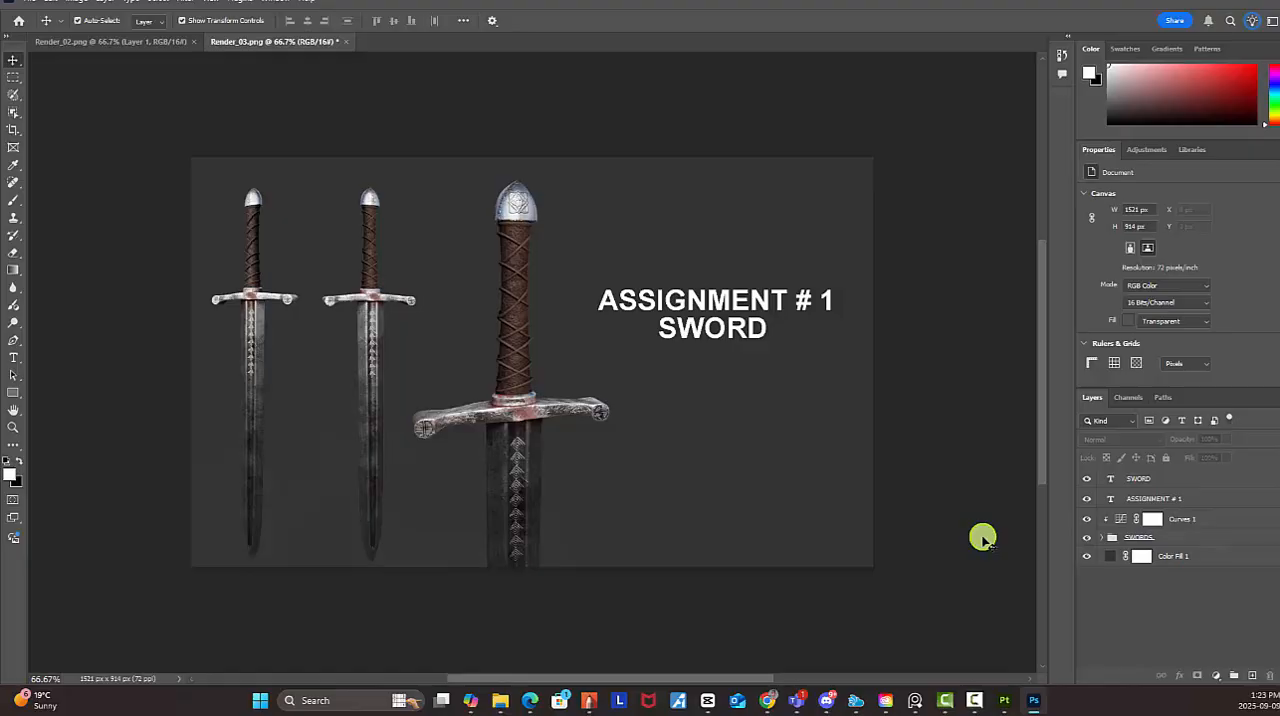
click(717, 336)
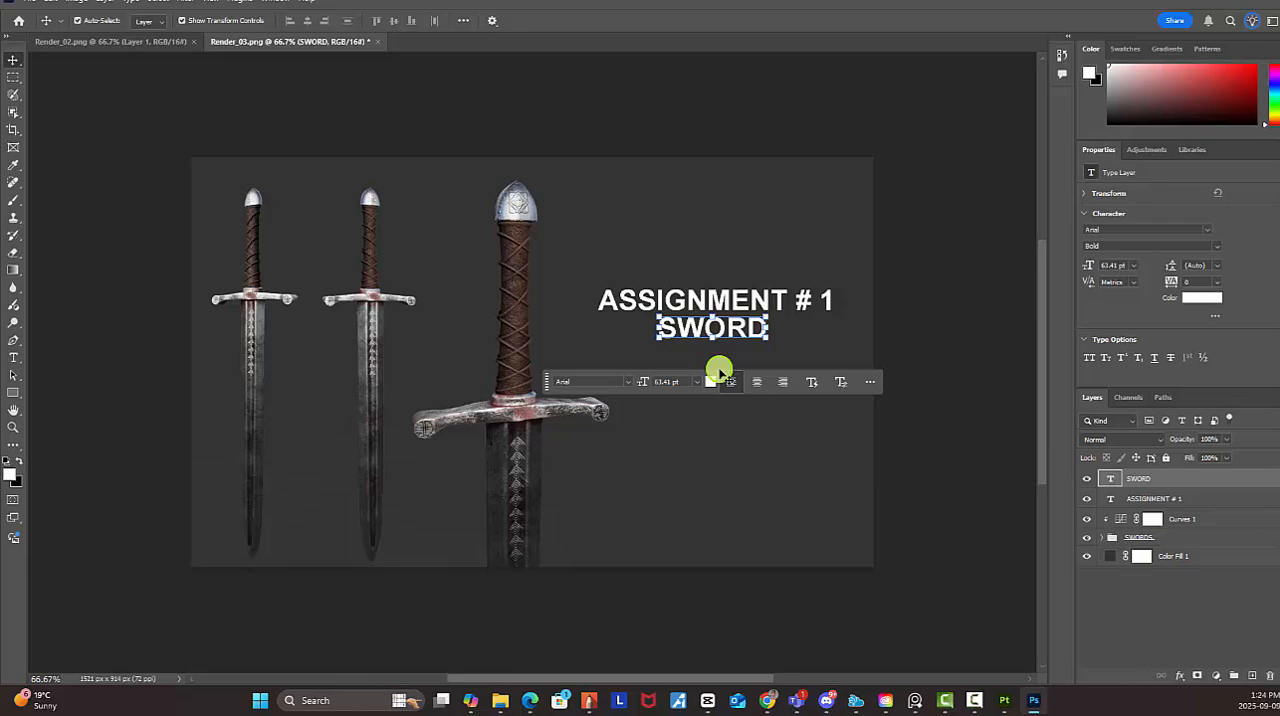
Duplicate the "ASSIGNMENT # 1" text to the canvas's lower edge and replace the copy's wording with the artist's full name in capitals
shift+click(1148, 499)
click(1143, 496)
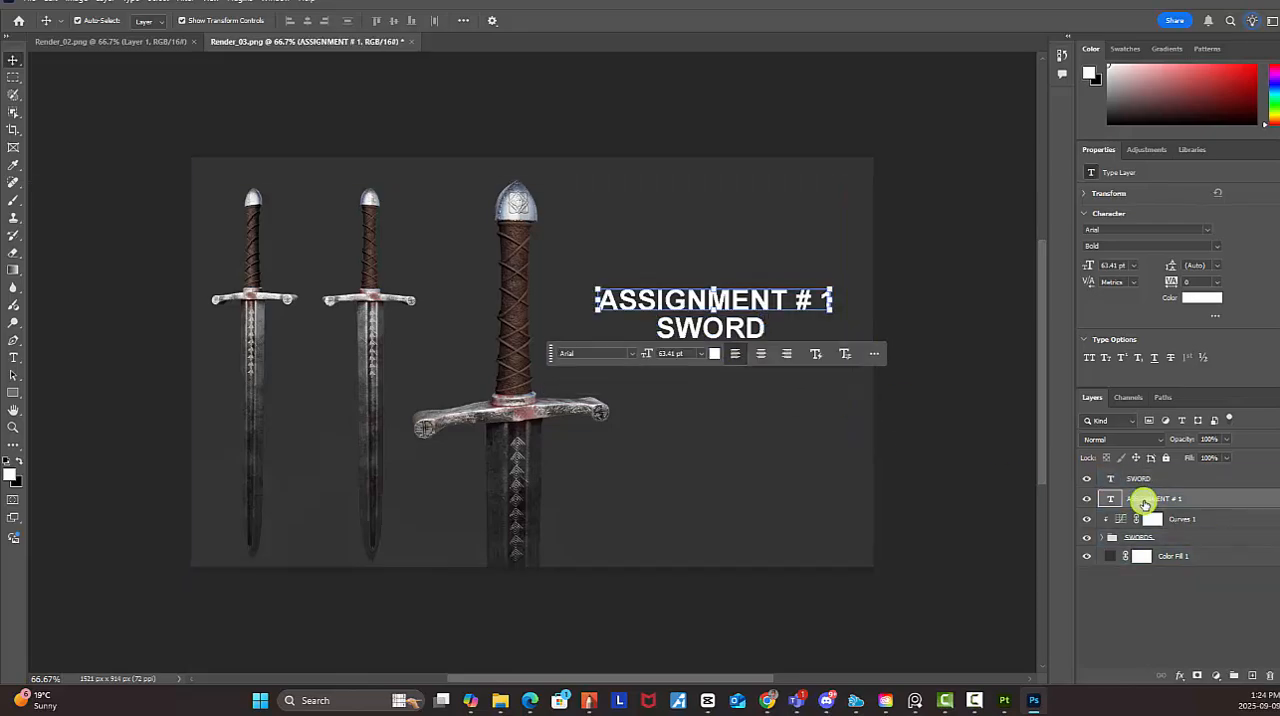
click(743, 305)
alt+drag(753, 474, 758, 554)
double_click(1110, 503)
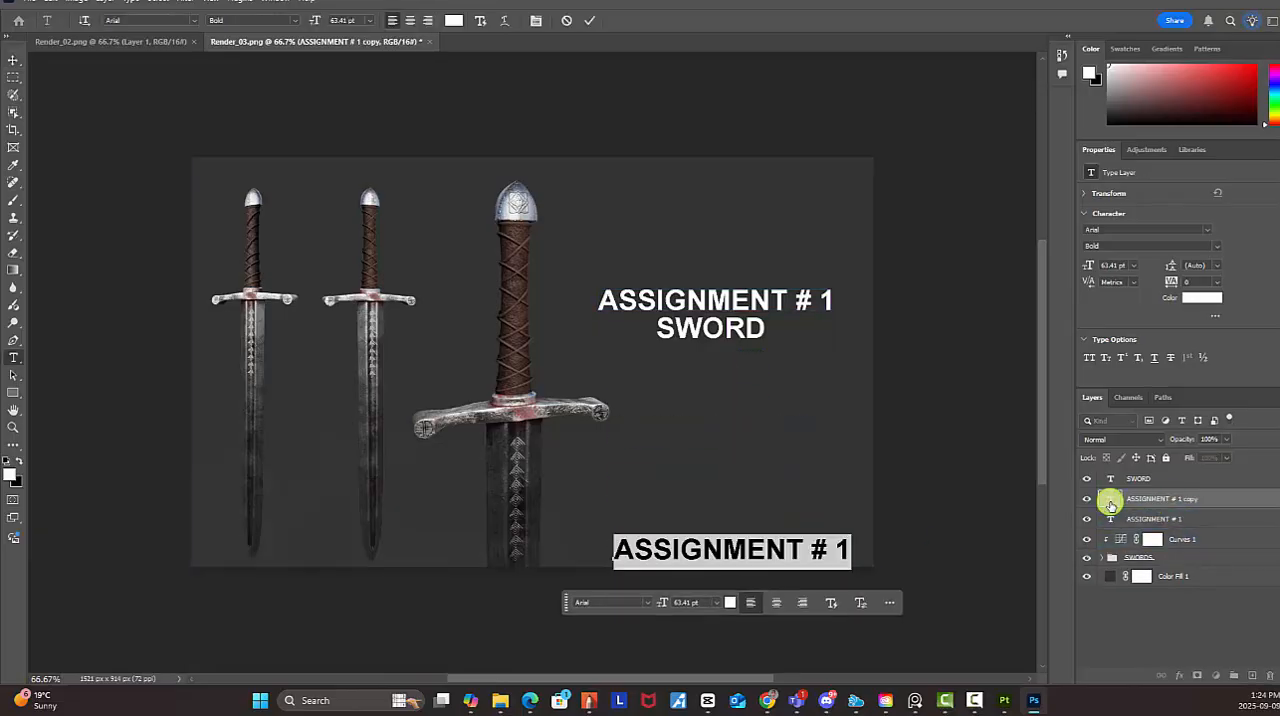
text(W)
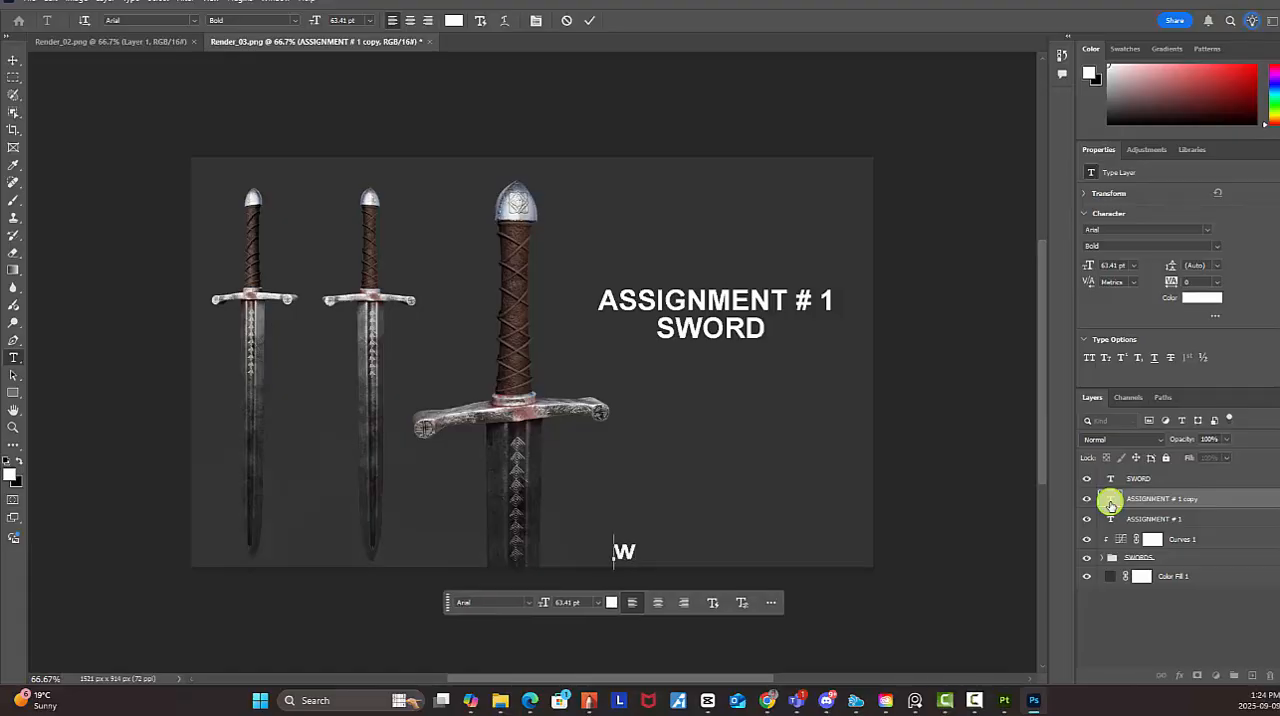
key(BackSpace)
text(WAYNE )
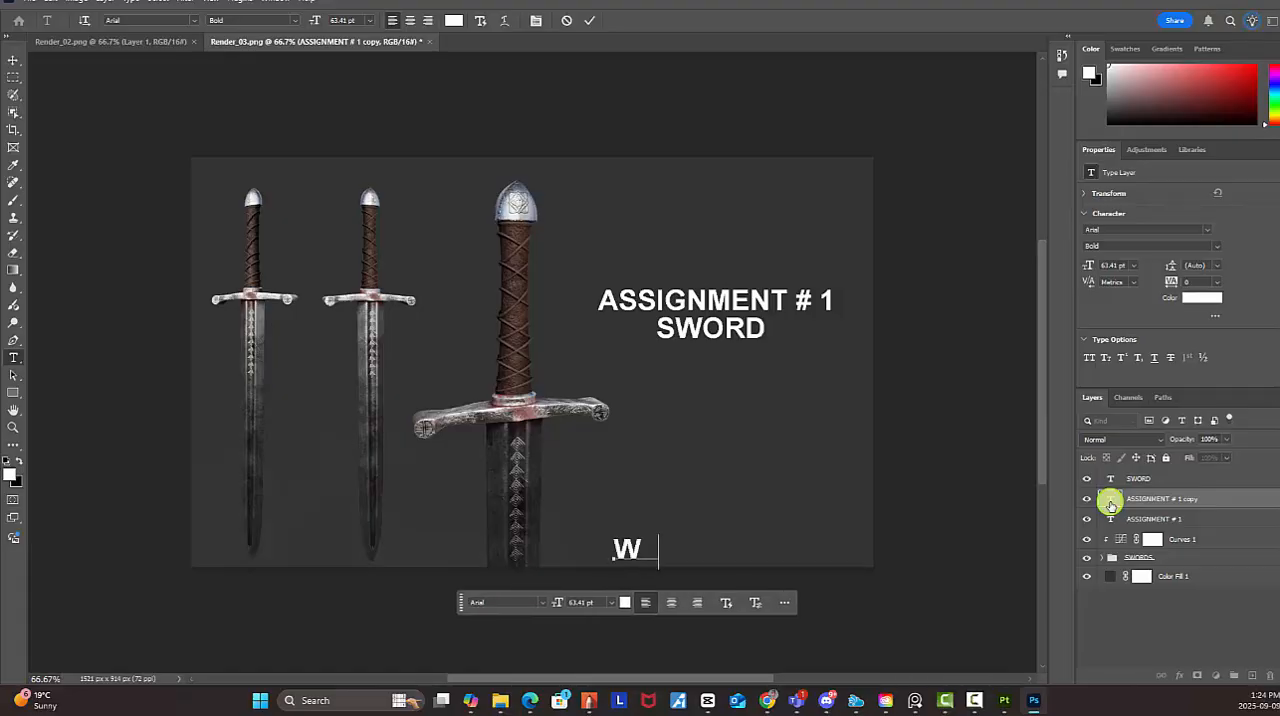
text(C)
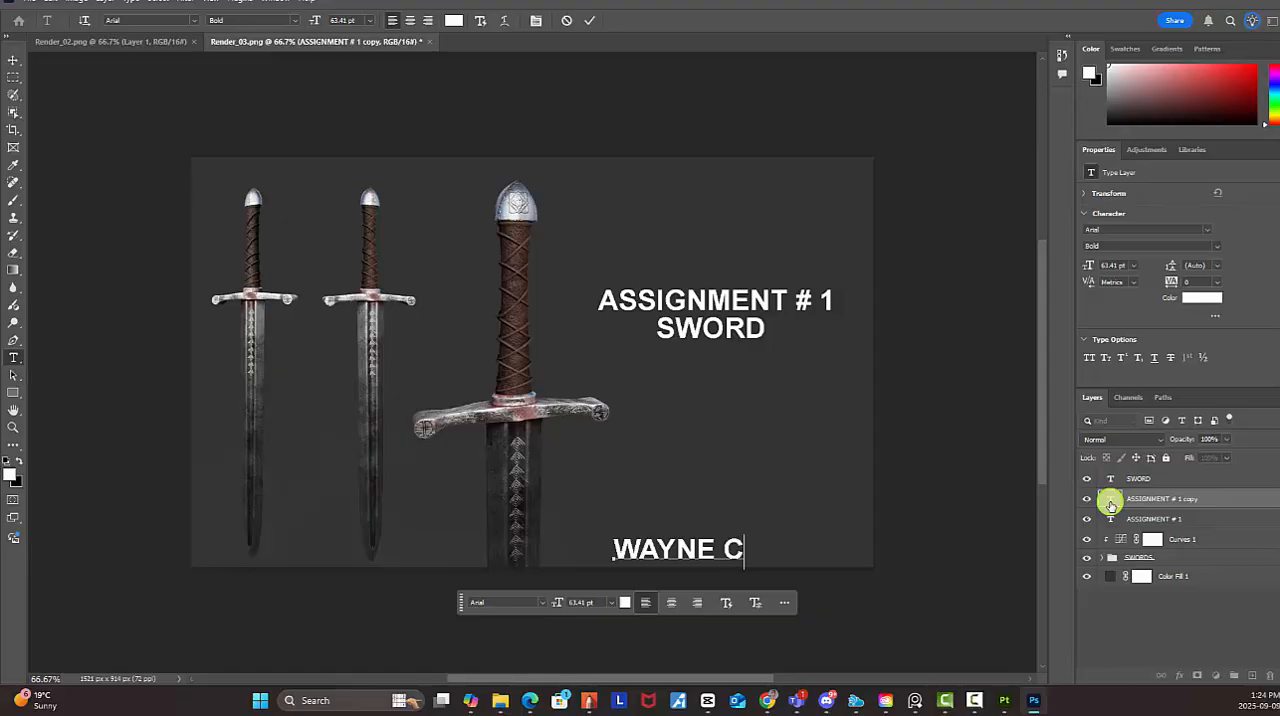
text(ARNEGIE)
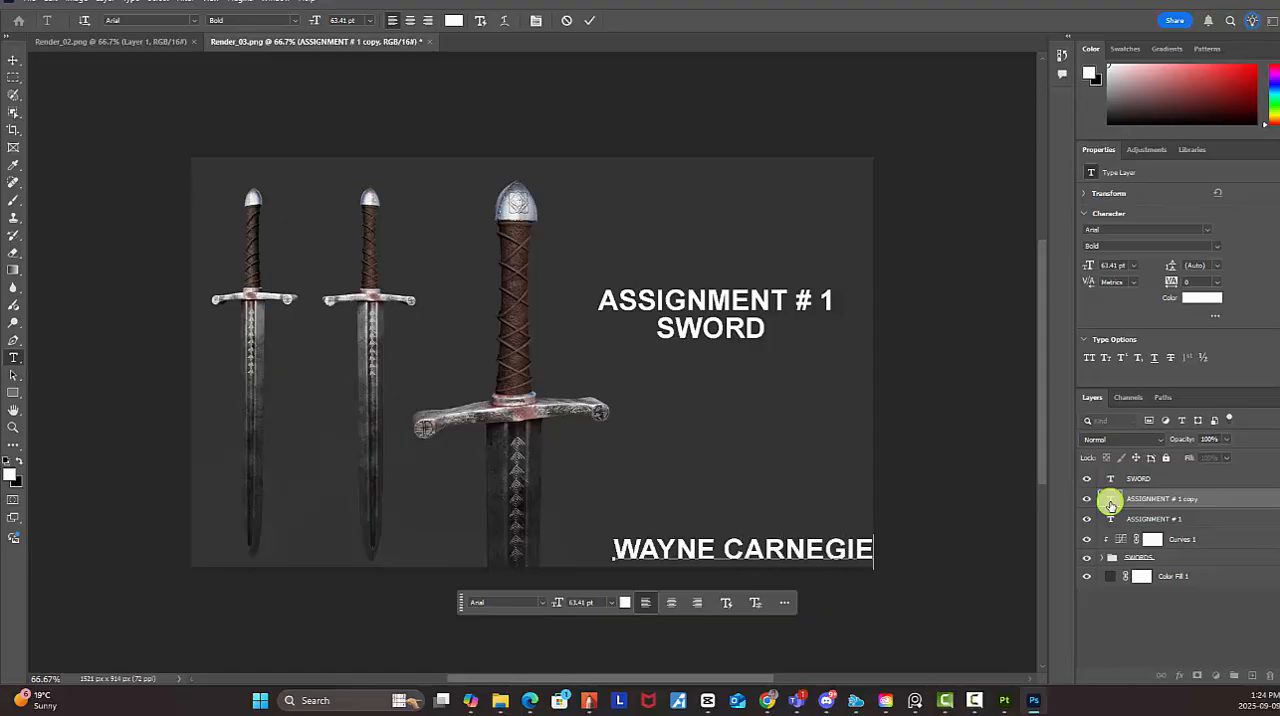
click(16, 62)
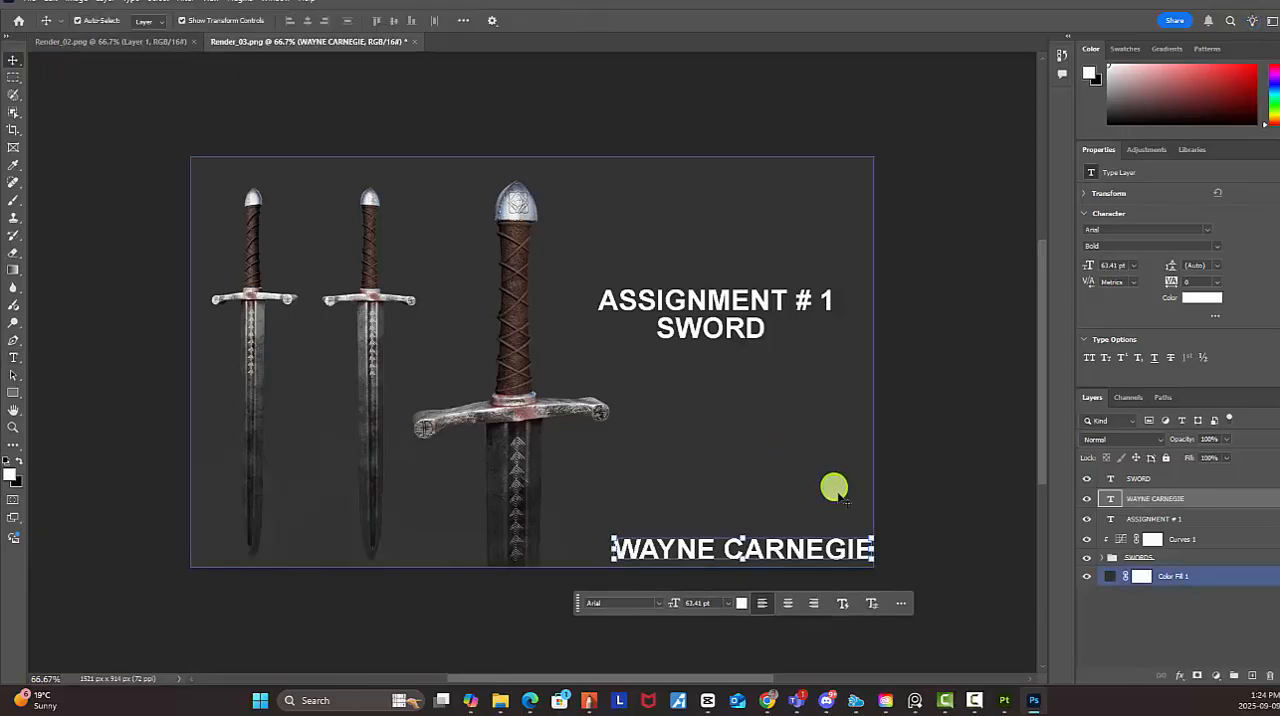
Scale the artist's name down to about 31% and centre it beneath "SWORD"
drag(868, 562, 717, 359)
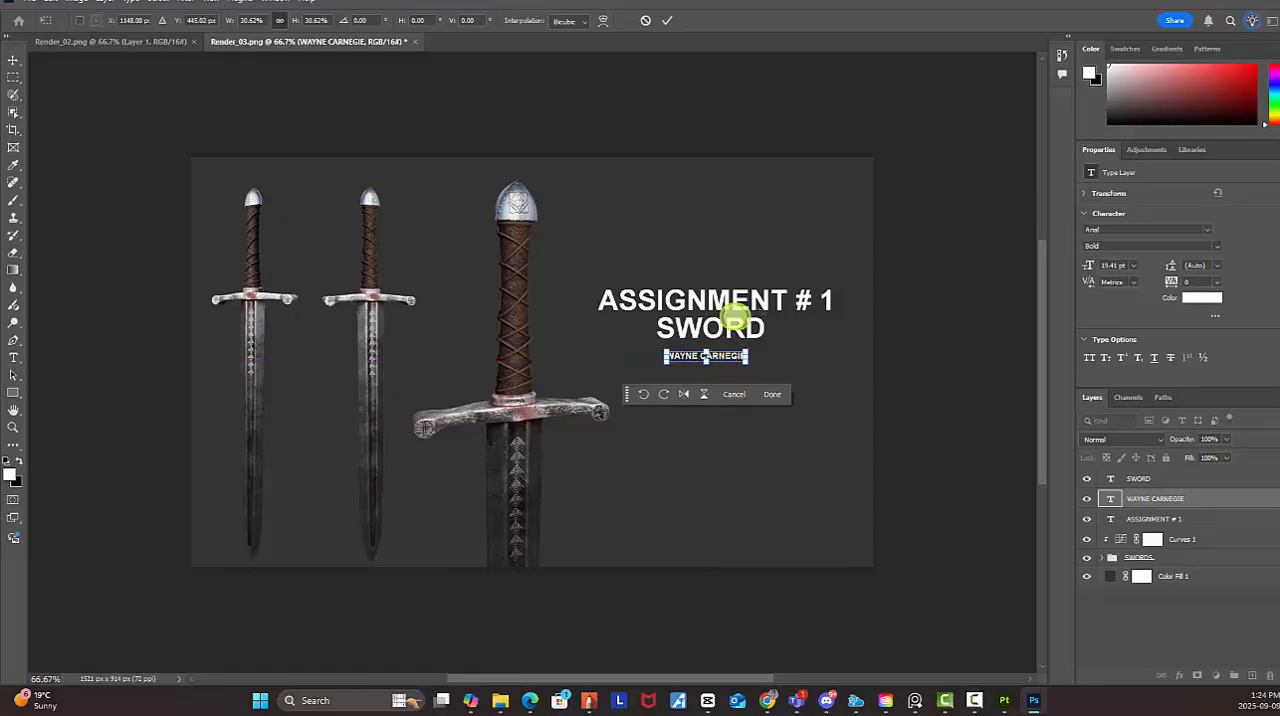
key(Return)
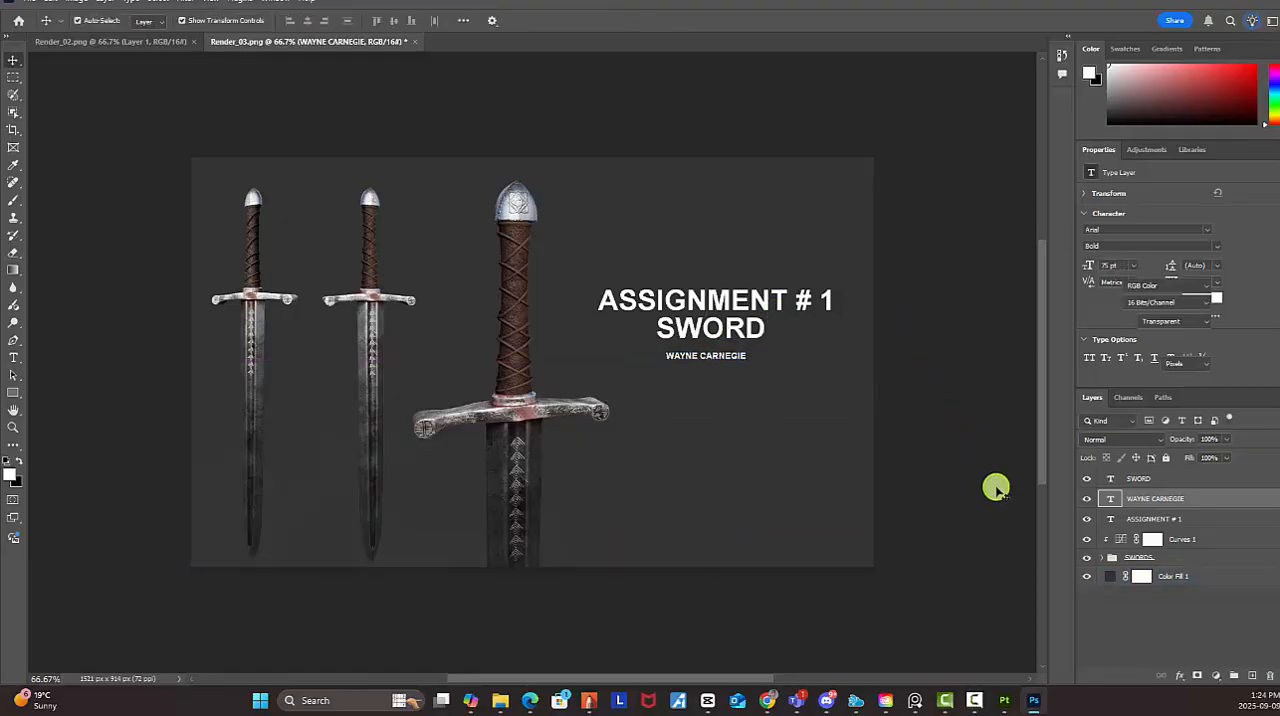
double_click(737, 358)
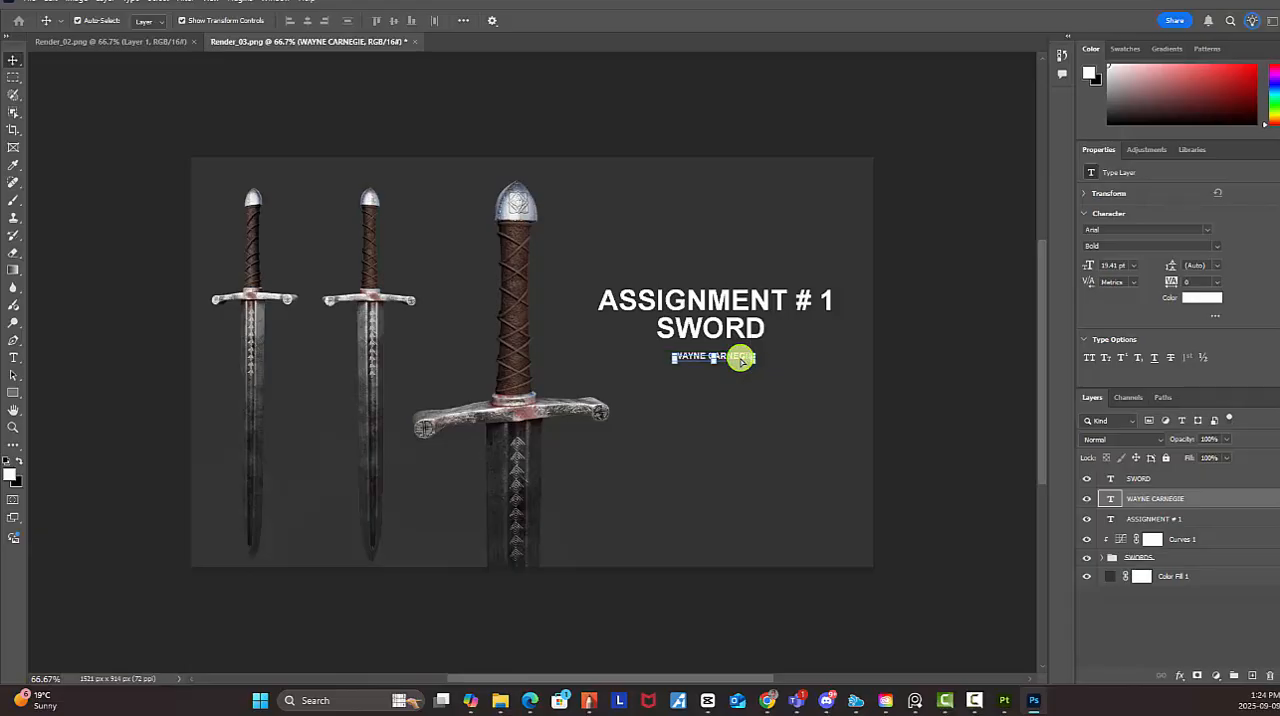
Change the artist's name text colour to black and leave no layer selected
double_click(1111, 499)
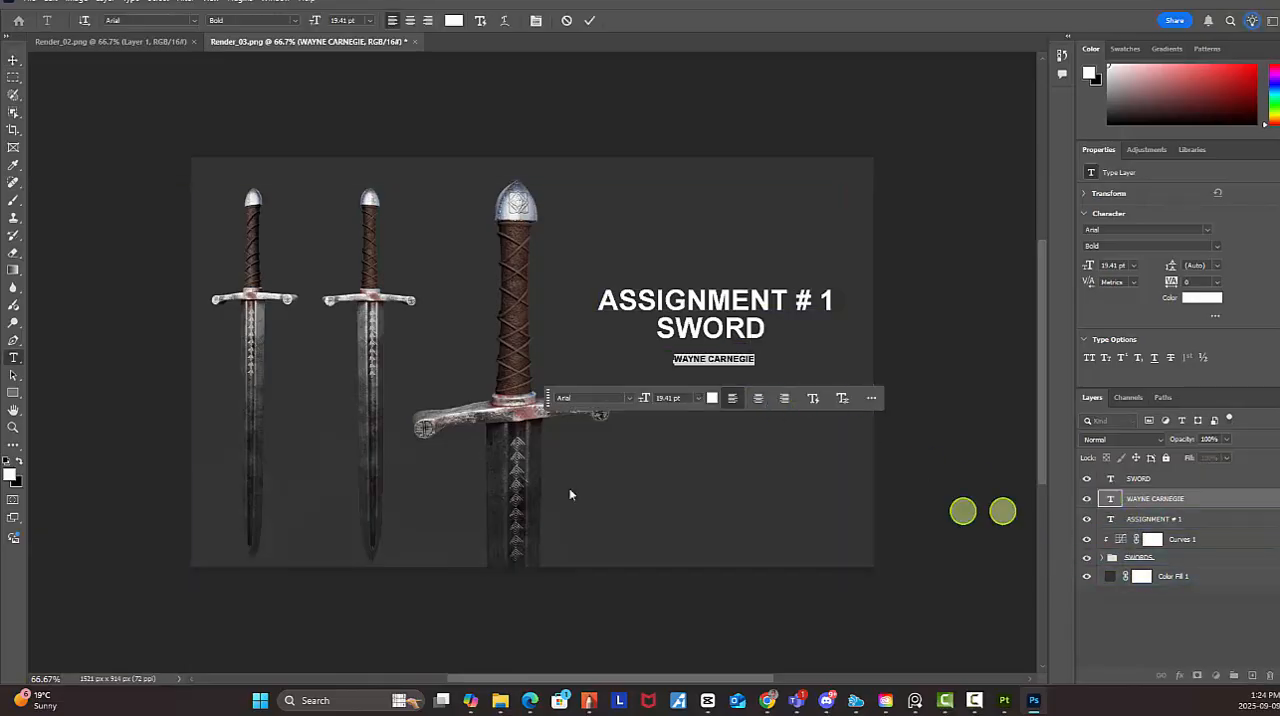
click(19, 460)
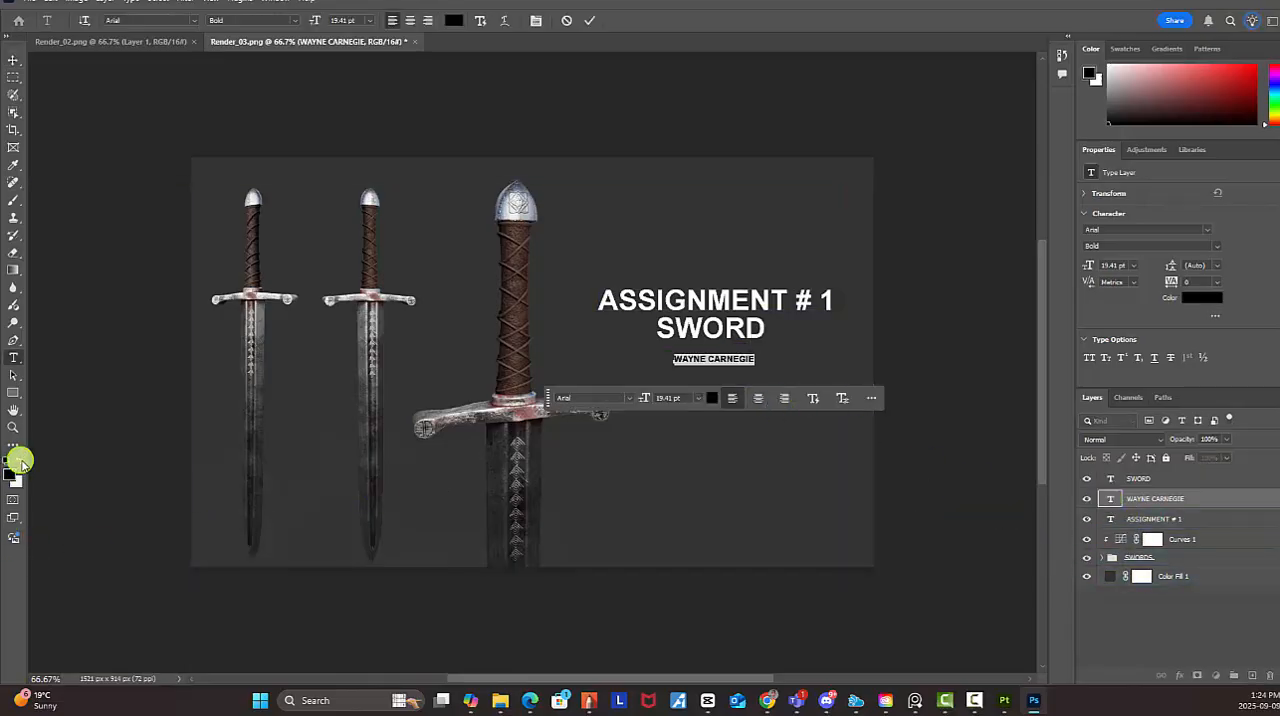
click(13, 59)
click(963, 525)
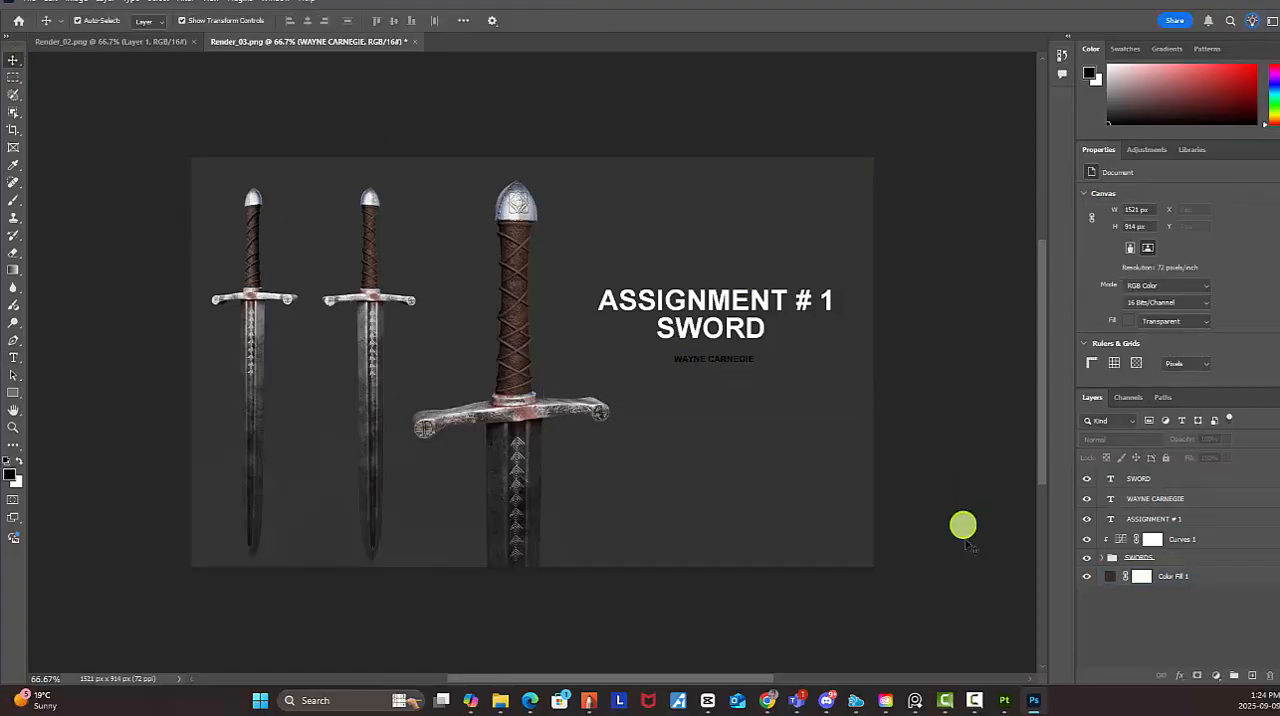
Select the artist's name layer and nudge the text up closer to "SWORD"
click(1134, 539)
click(1172, 516)
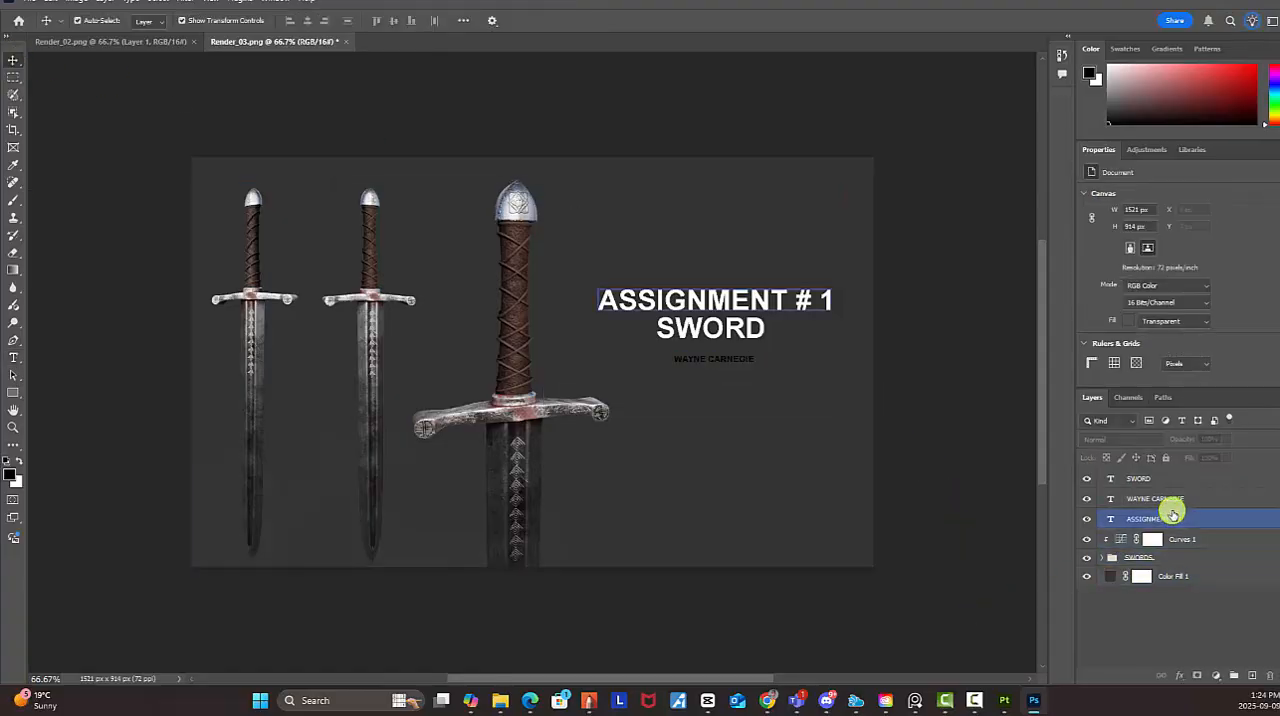
click(1168, 500)
click(1175, 482)
click(1168, 502)
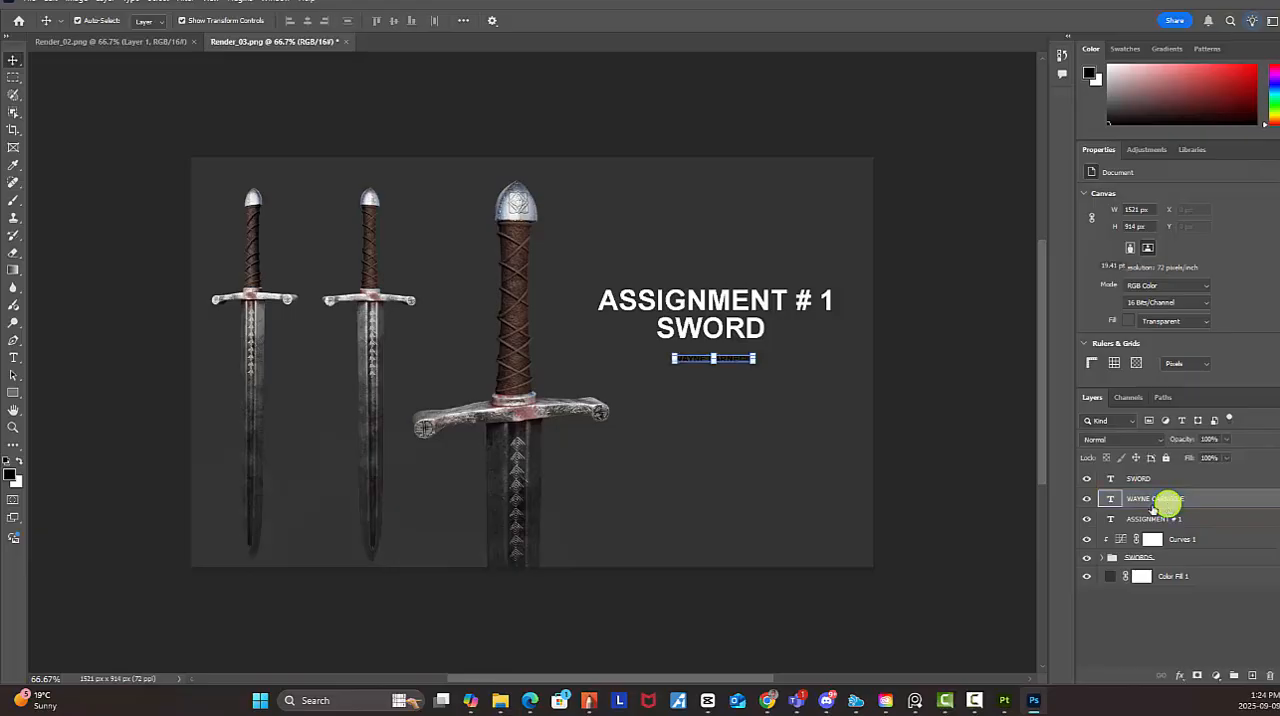
key(Up)
key(Up)
key(Up)
key(Up)
key(Up)
key(Up)
key(Up)
key(Up)
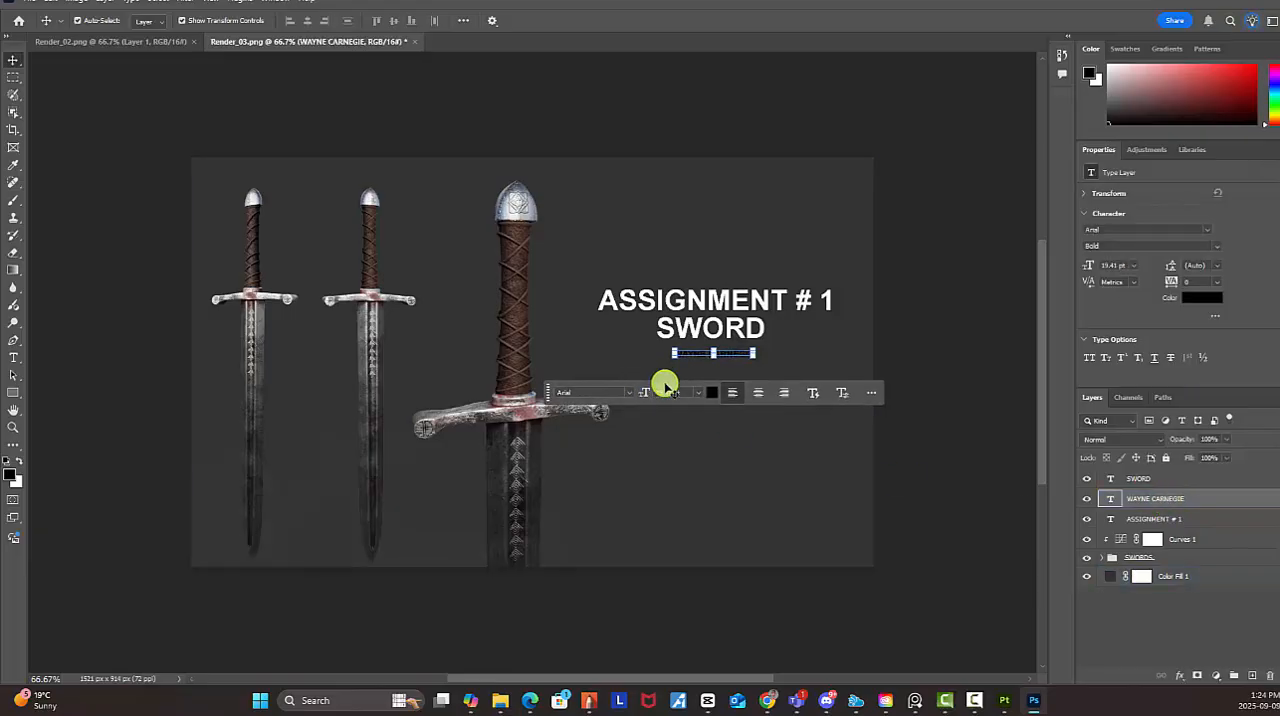
Nudge the artist's name text slightly further up so it sits directly beneath "SWORD"
key(Up)
key(Up)
key(Up)
key(Up)
key(Up)
key(Up)
key(Up)
key(Up)
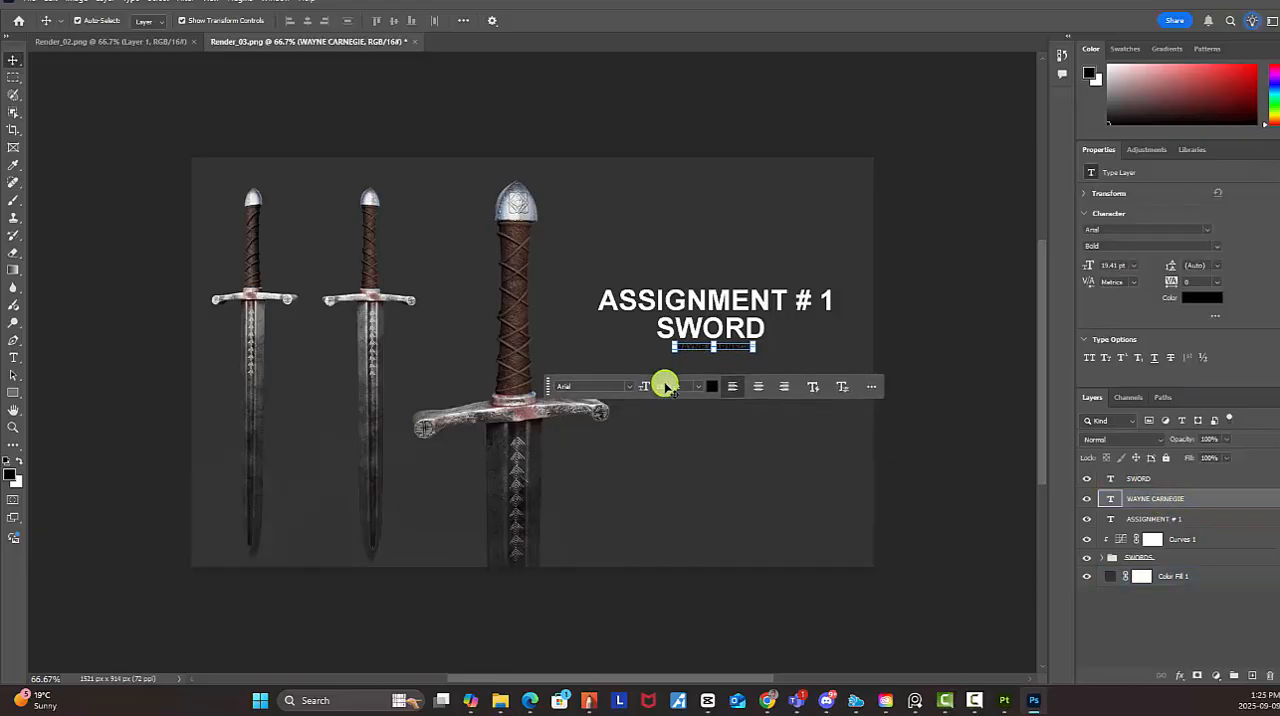
Select all three text layers together, nudge them down slightly on the canvas, and leave no layer selected
click(1163, 519)
ctrl+click(1163, 520)
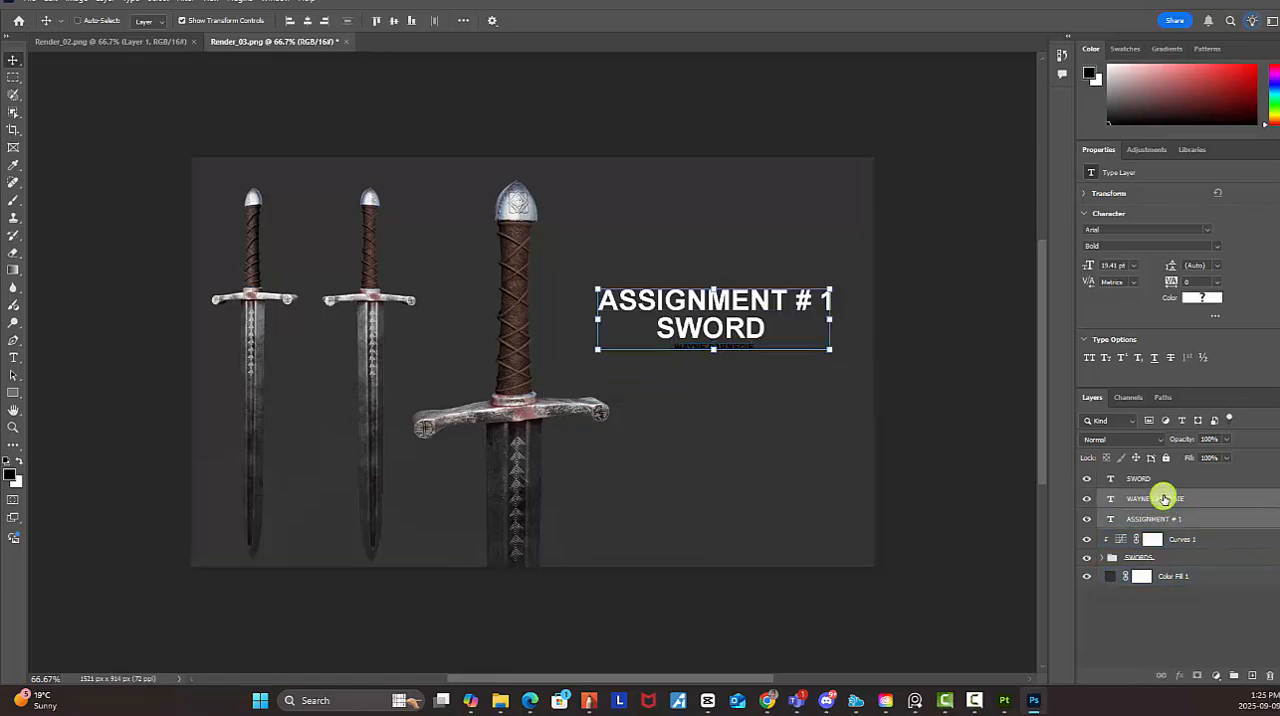
ctrl+click(1160, 480)
key(Down)
key(Down)
key(Down)
key(Down)
key(Down)
key(Down)
key(Down)
key(Down)
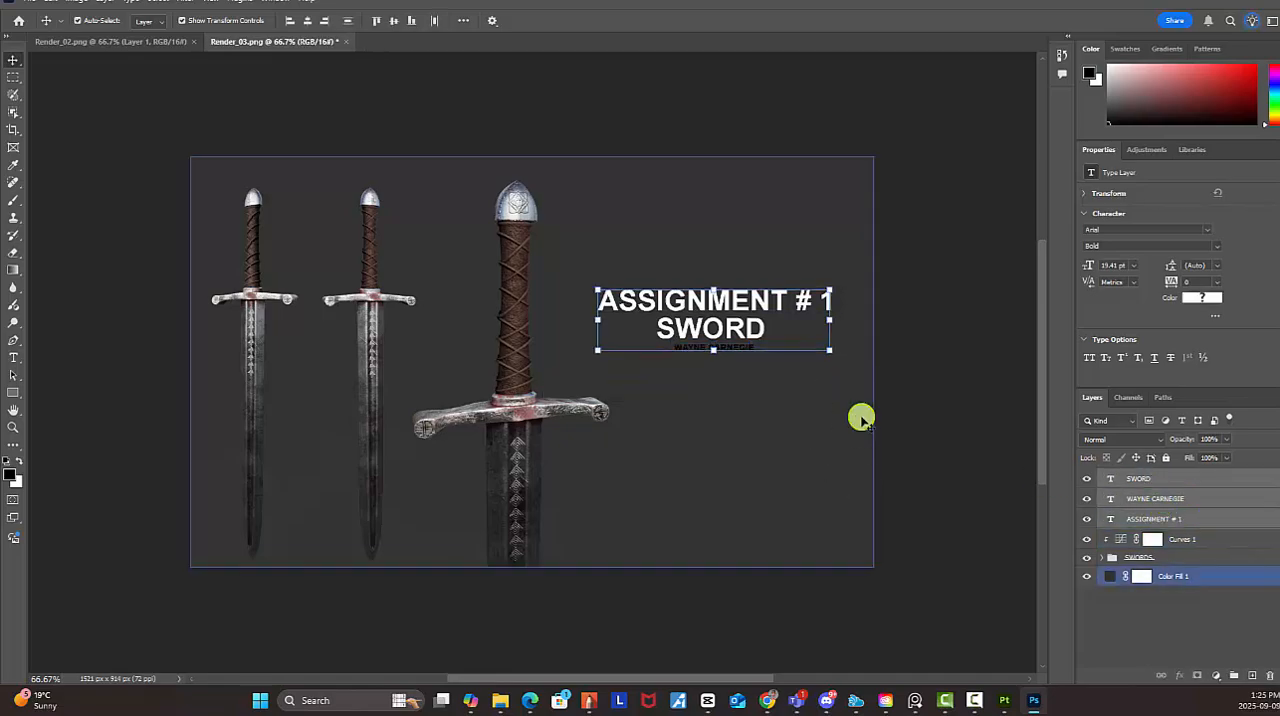
key(Down)
key(Down)
key(Down)
key(Down)
key(Down)
key(Down)
key(Down)
key(Down)
key(Down)
key(Down)
key(Down)
key(Down)
key(Down)
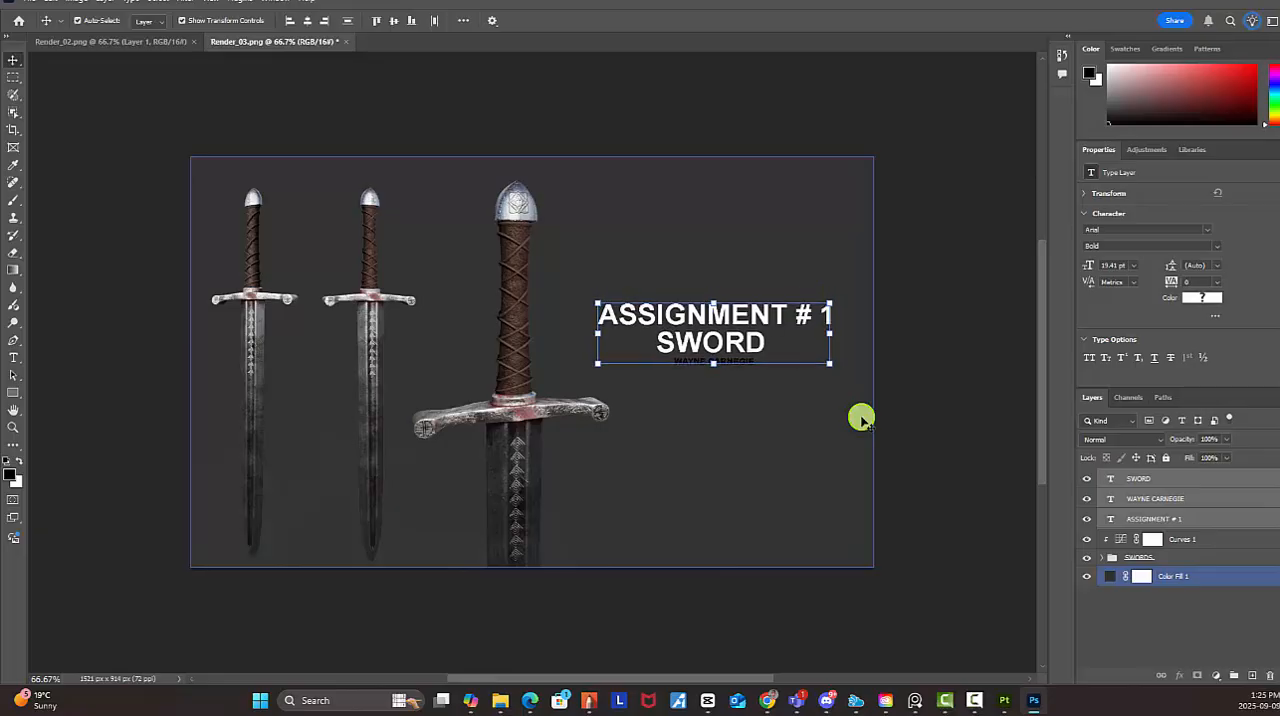
click(1144, 618)
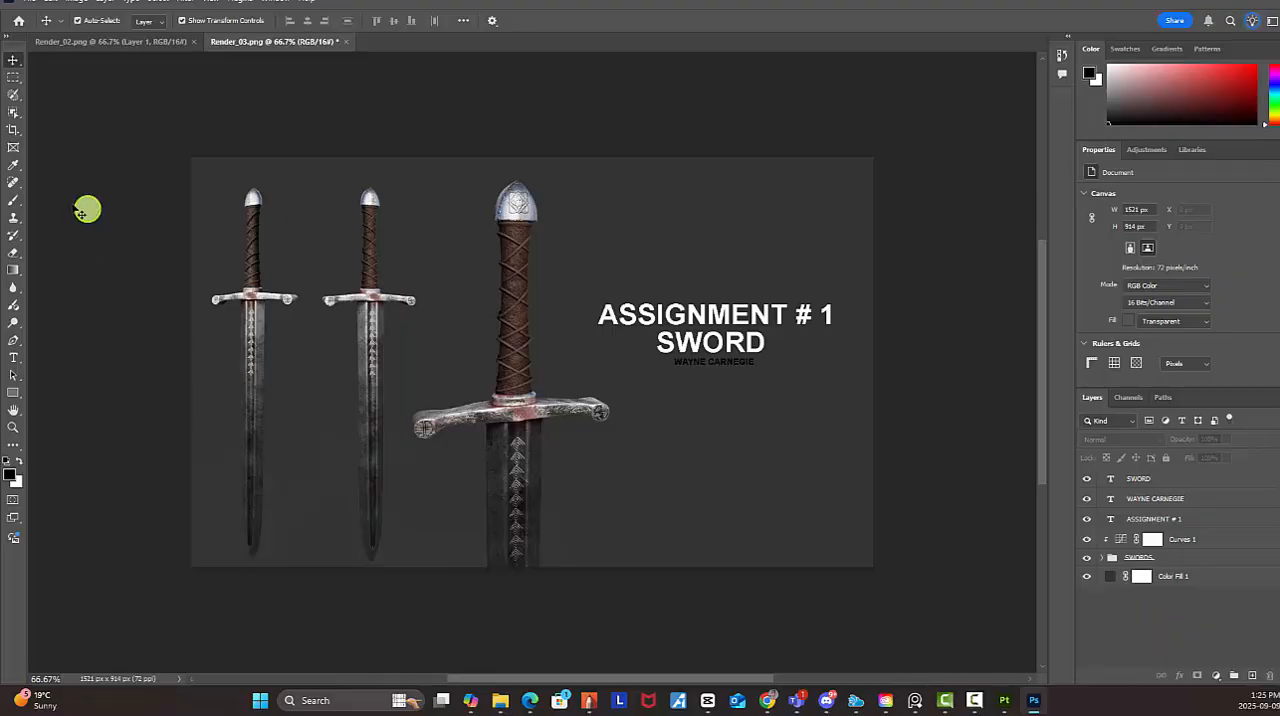
Save the document in Photoshop format as SWORD_RENDERS in the Renders folder
click(36, 4)
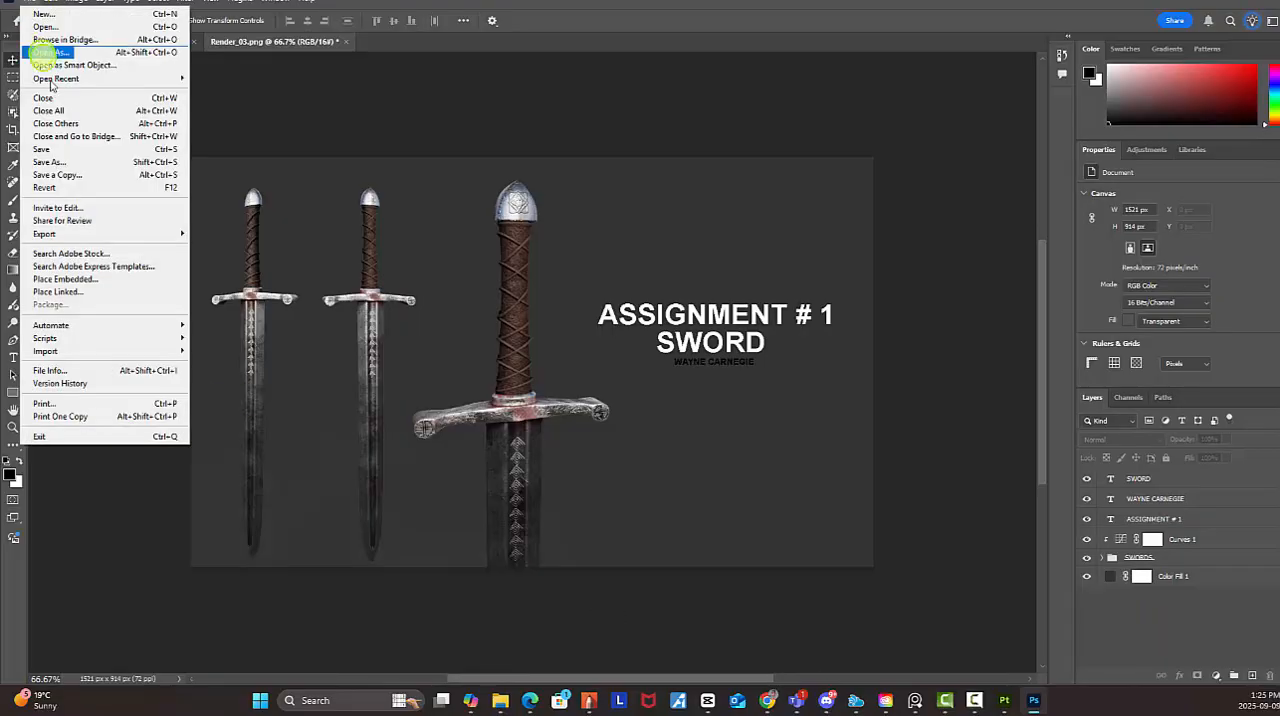
click(49, 161)
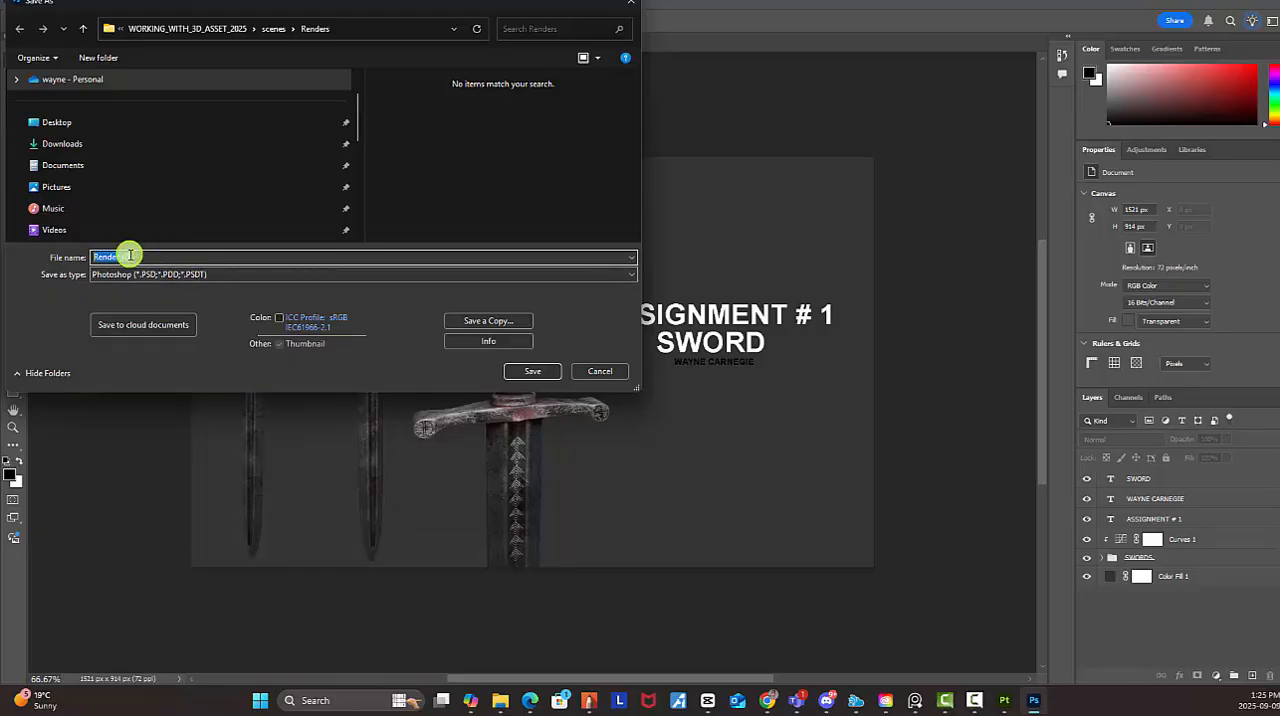
text(swo)
key(BackSpace)
key(BackSpace)
key(BackSpace)
text(W)
key(BackSpace)
text(SWORD)
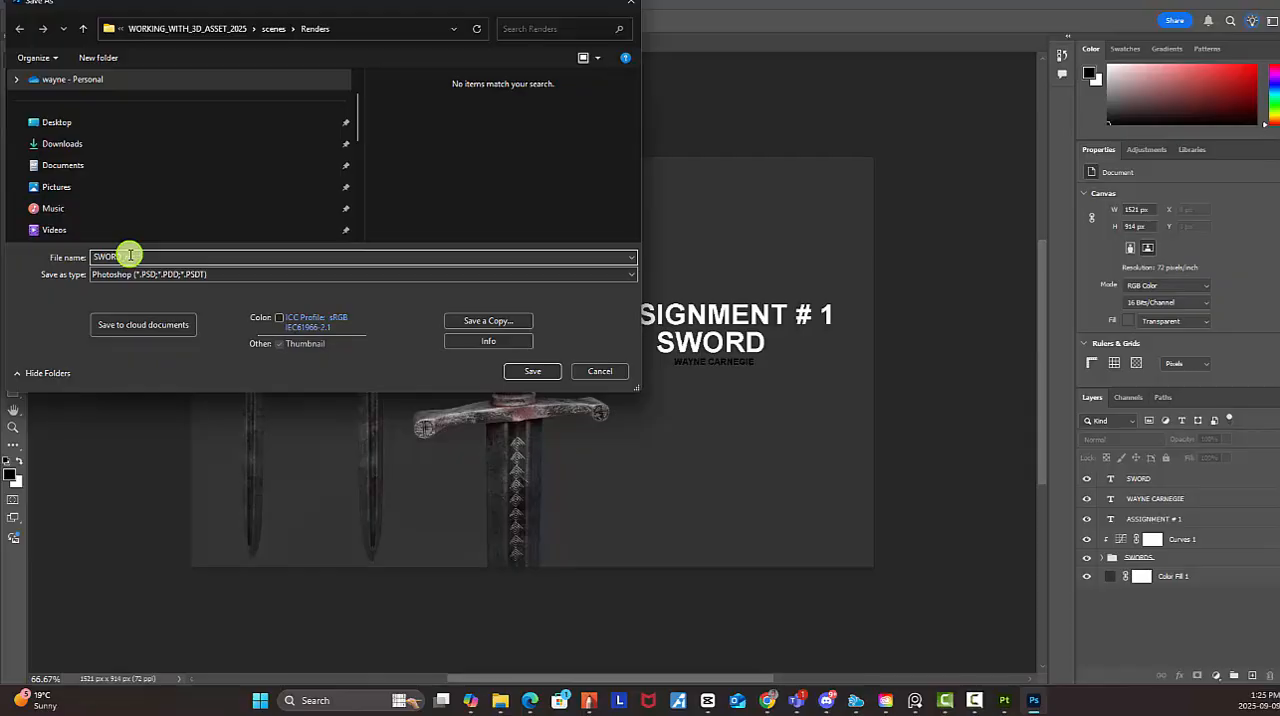
text(_RENDERS)
click(545, 371)
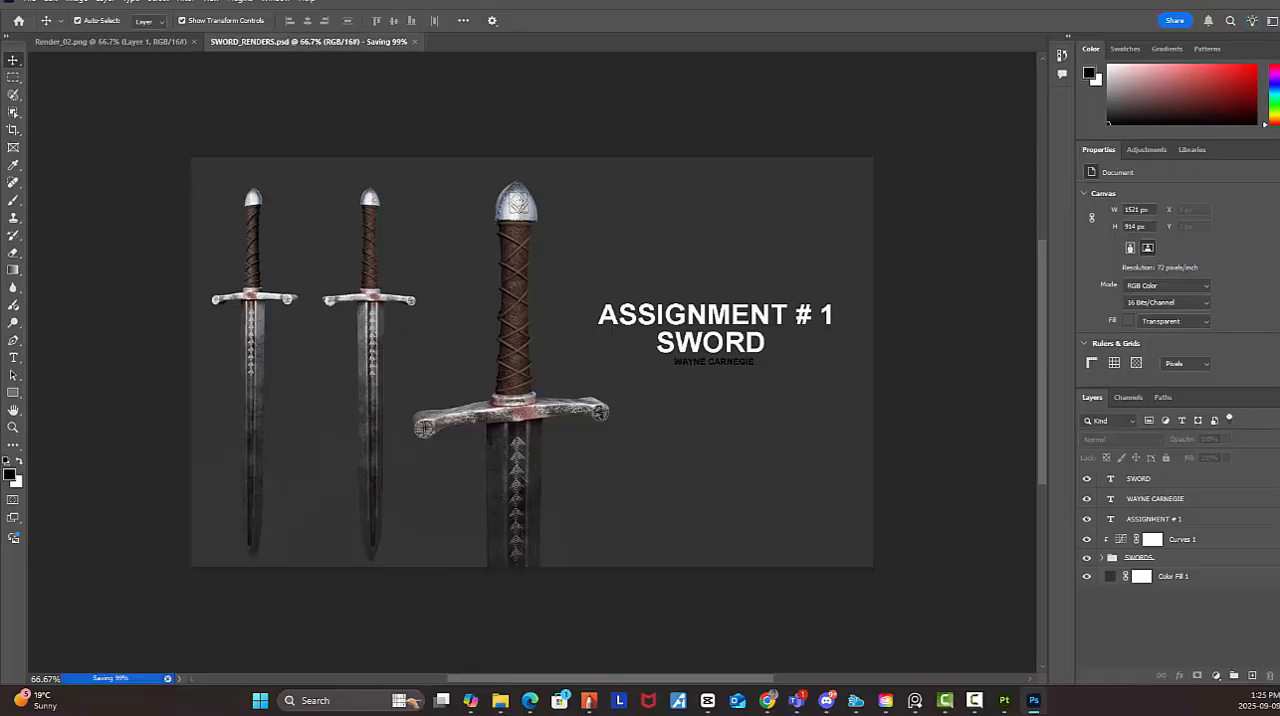
click(1168, 540)
click(706, 357)
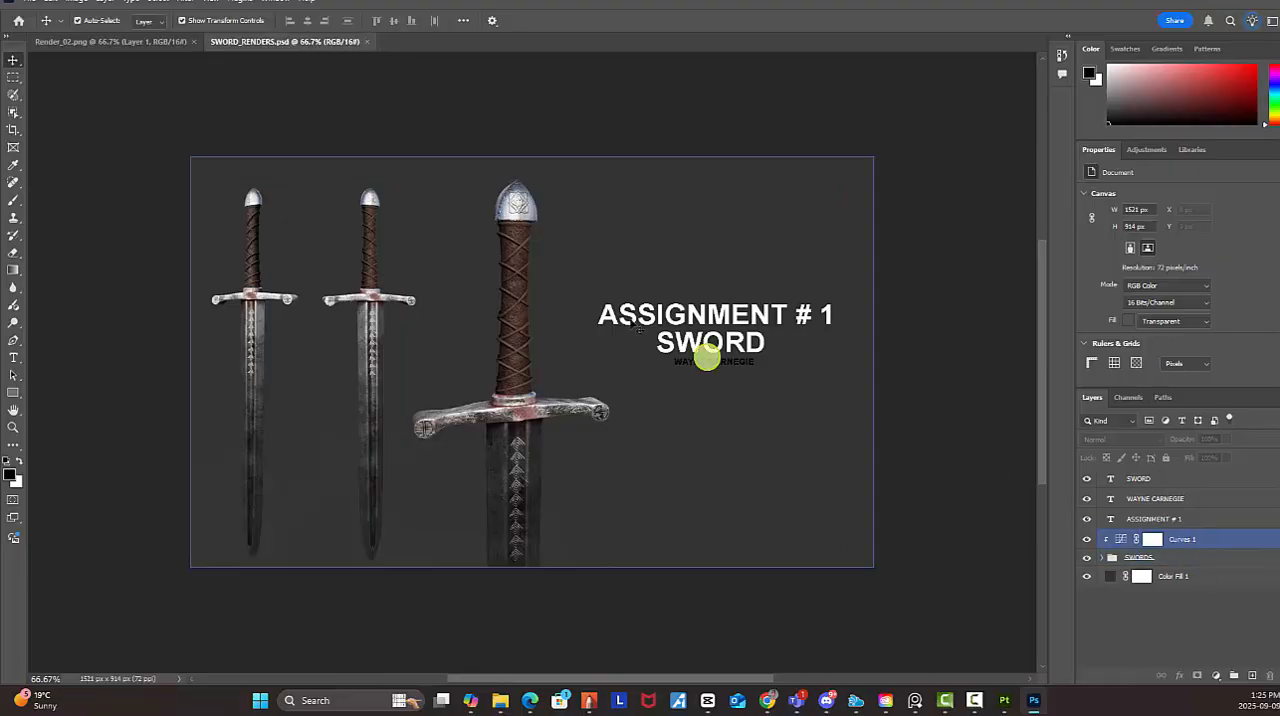
click(436, 325)
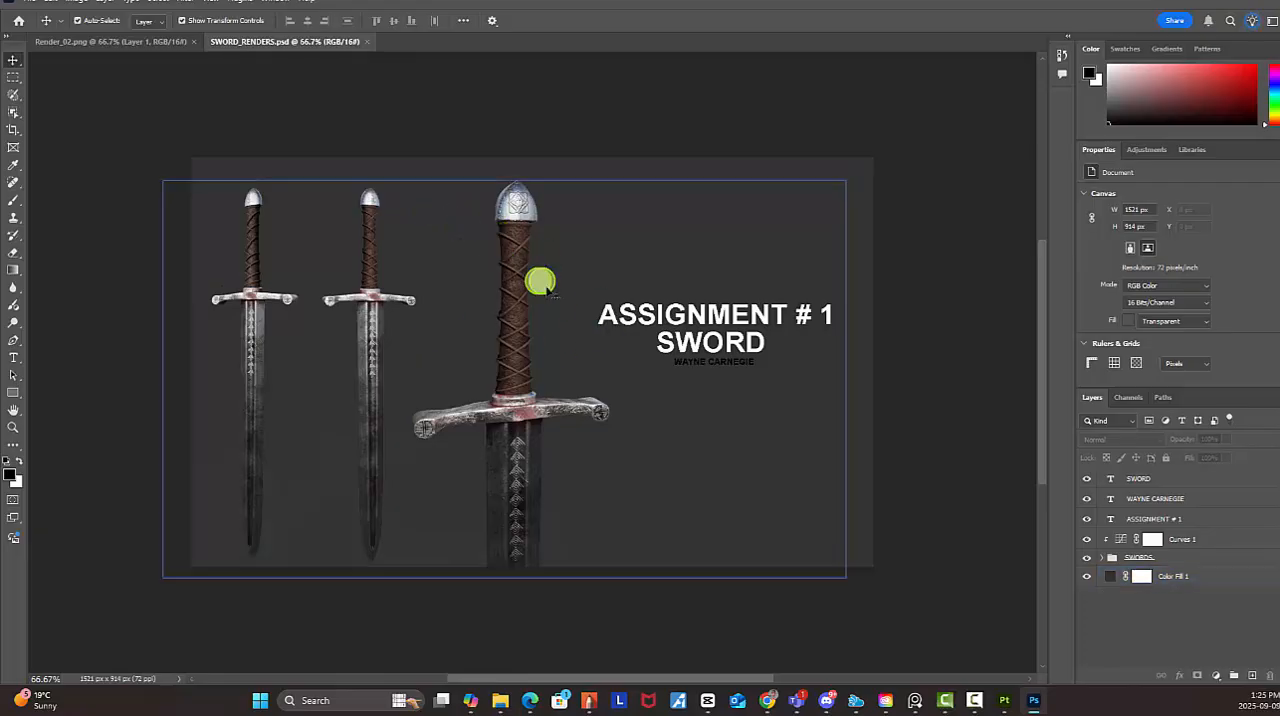
Start saving a copy in the Renders folder, named SWORD_RENDERS_ASSIGNMENT_1_ followed by the artist's full name in capitals
click(40, 8)
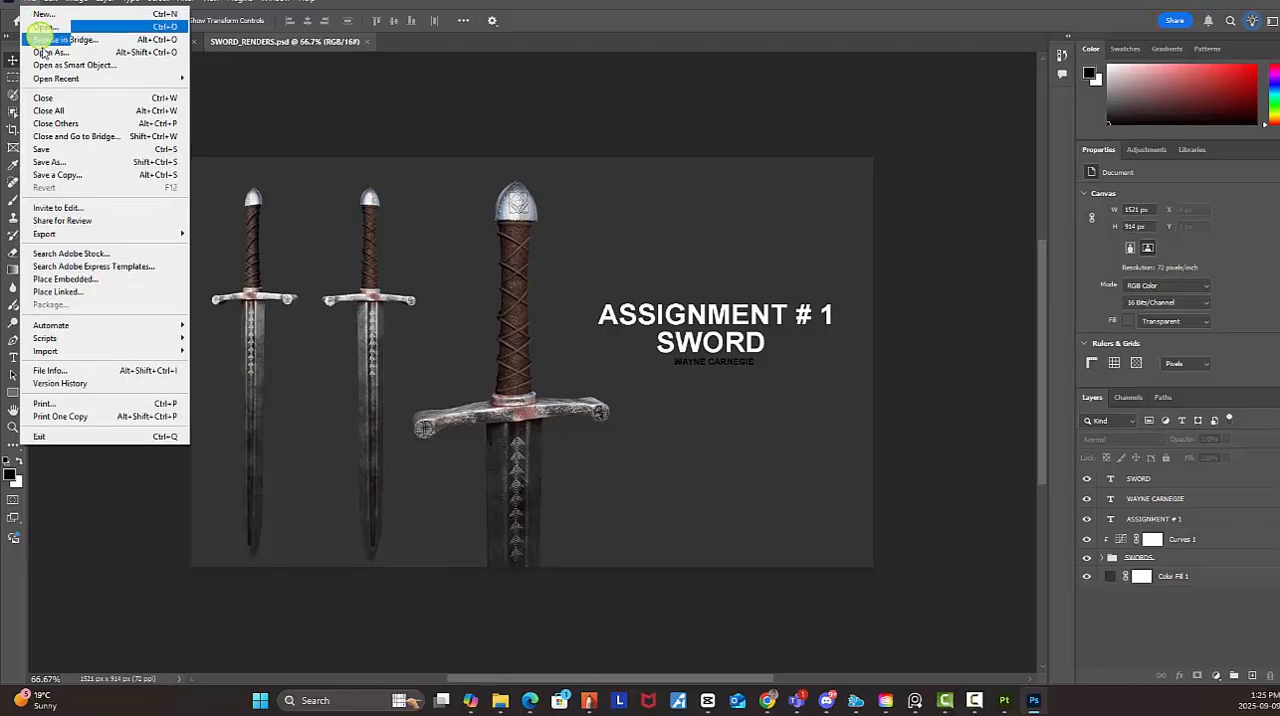
click(70, 174)
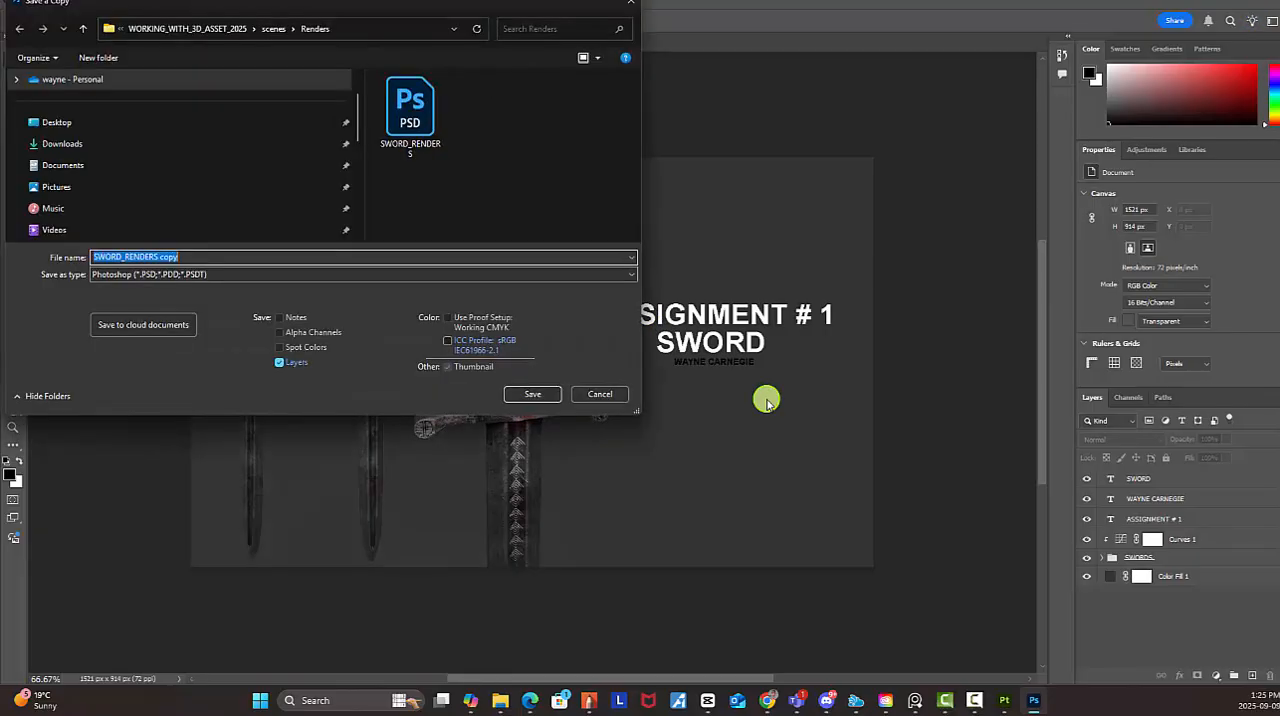
click(186, 257)
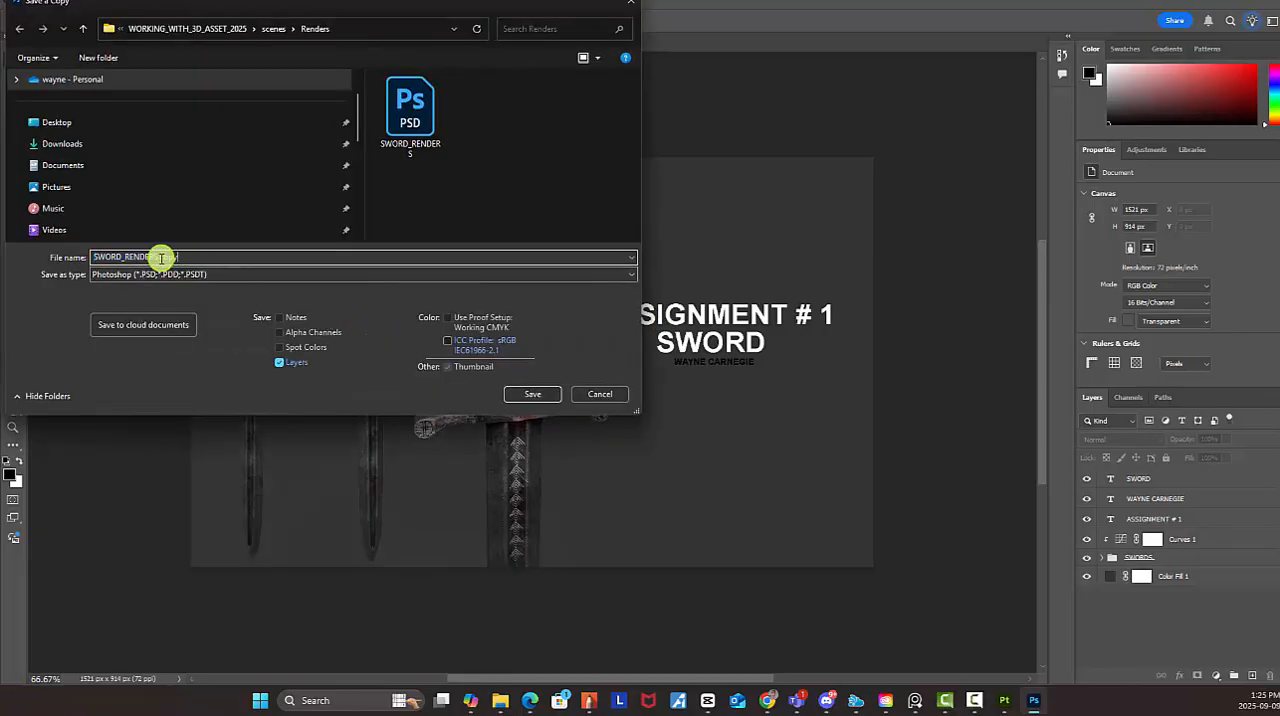
drag(159, 257, 243, 256)
key(BackSpace)
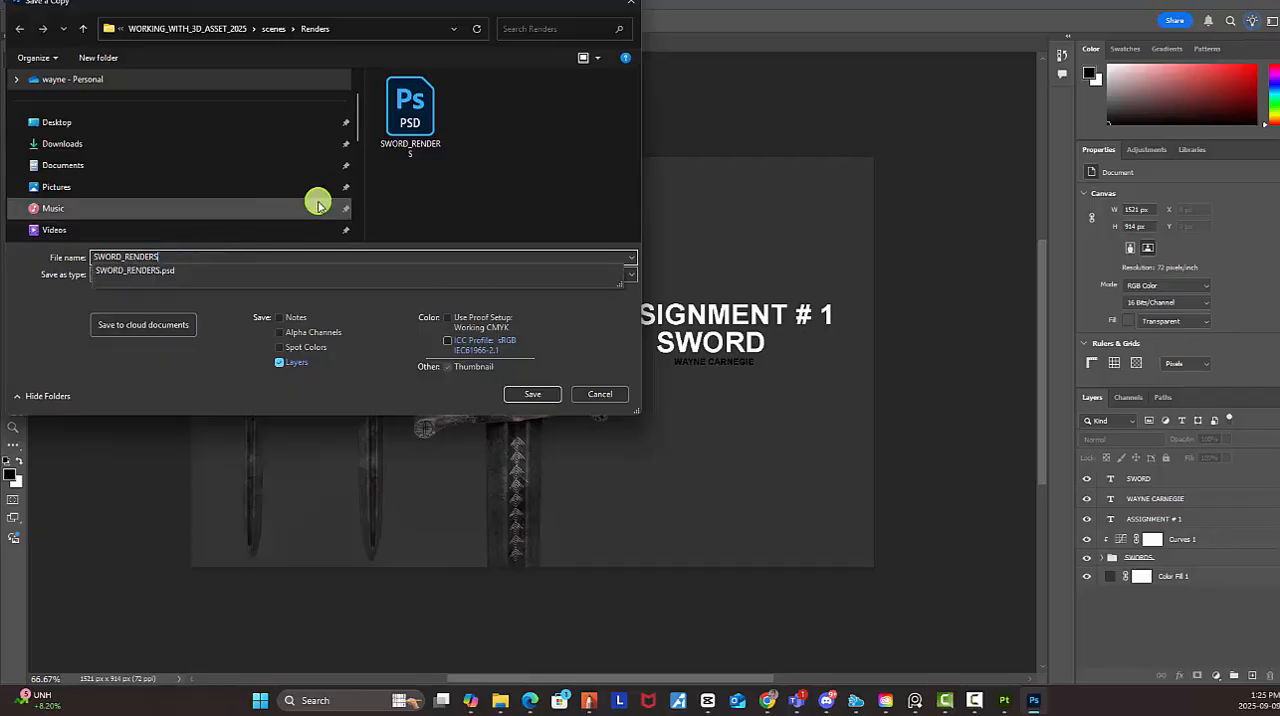
text(i)
key(BackSpace)
text(_ASS)
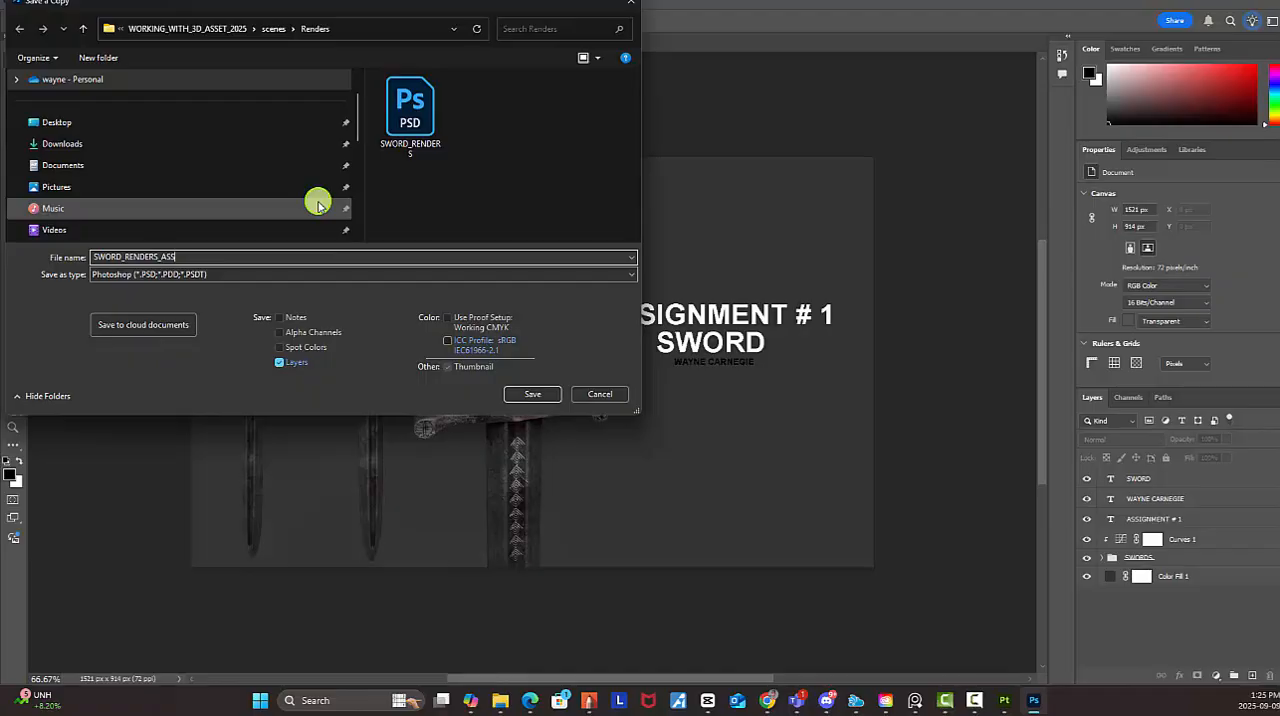
text(IGNMENT_1_WAYNE CARNEGIE)
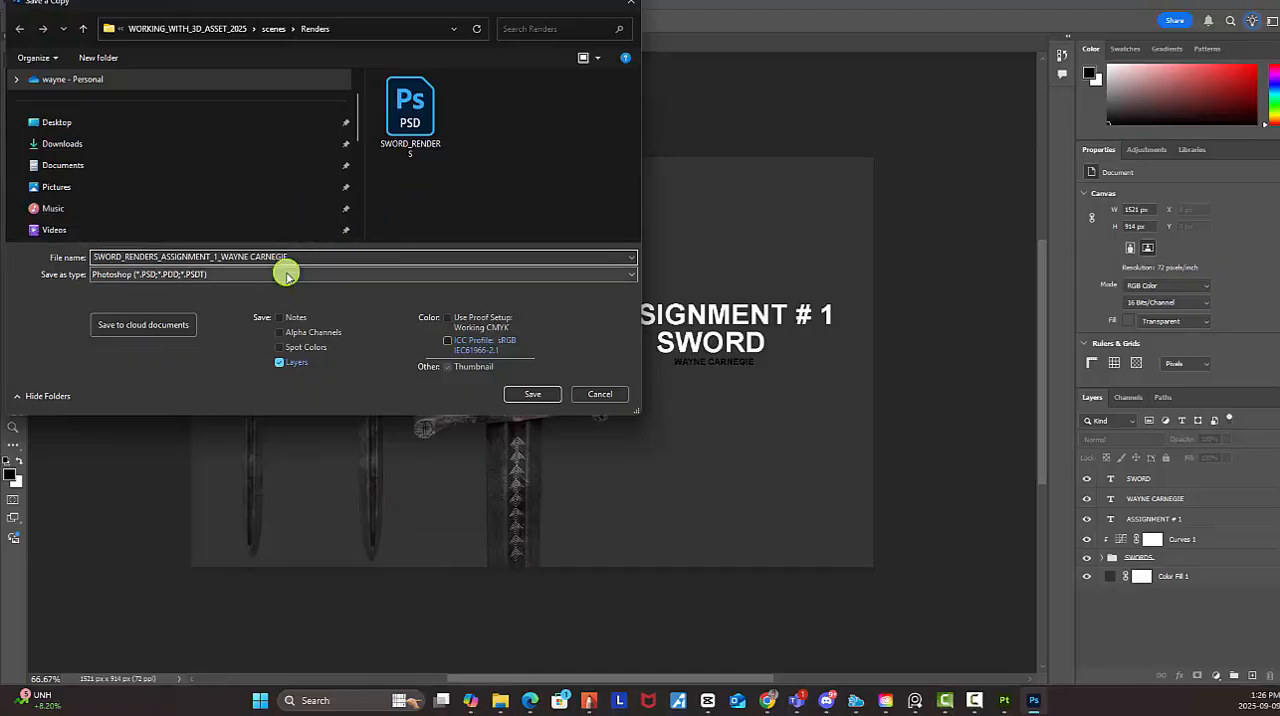
Set the copy's file type to PNG and save it
click(285, 276)
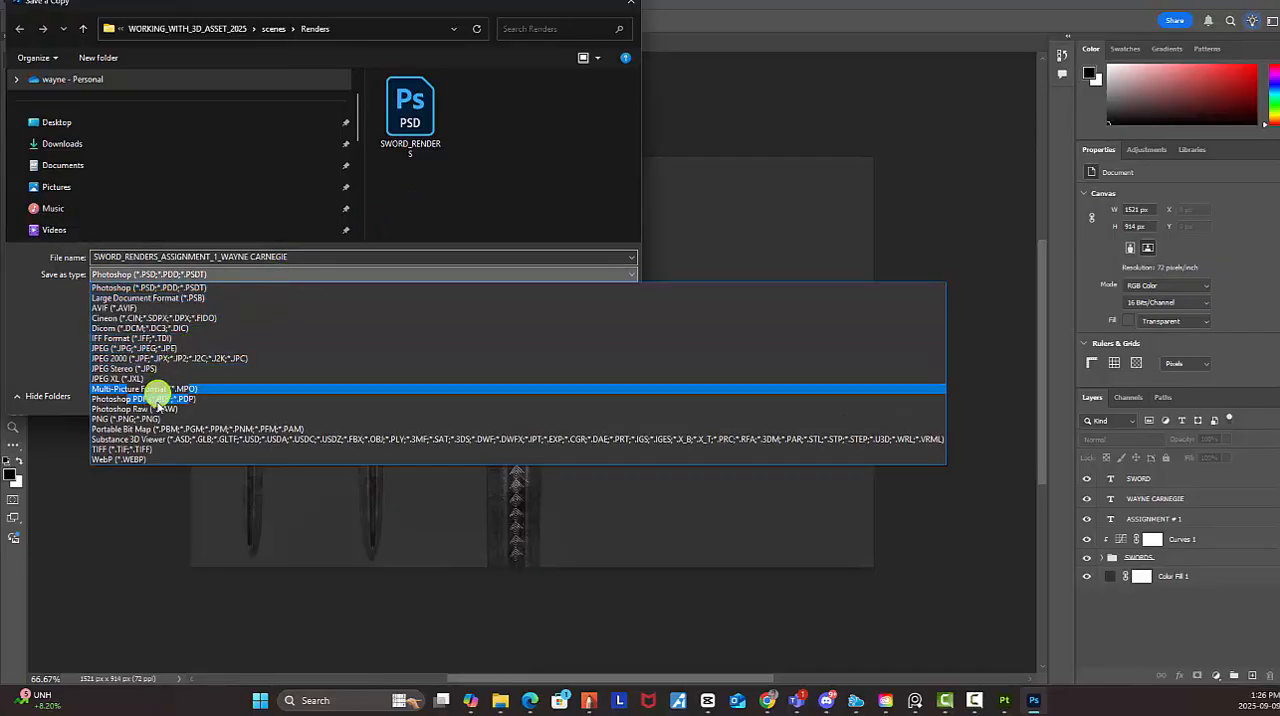
click(157, 419)
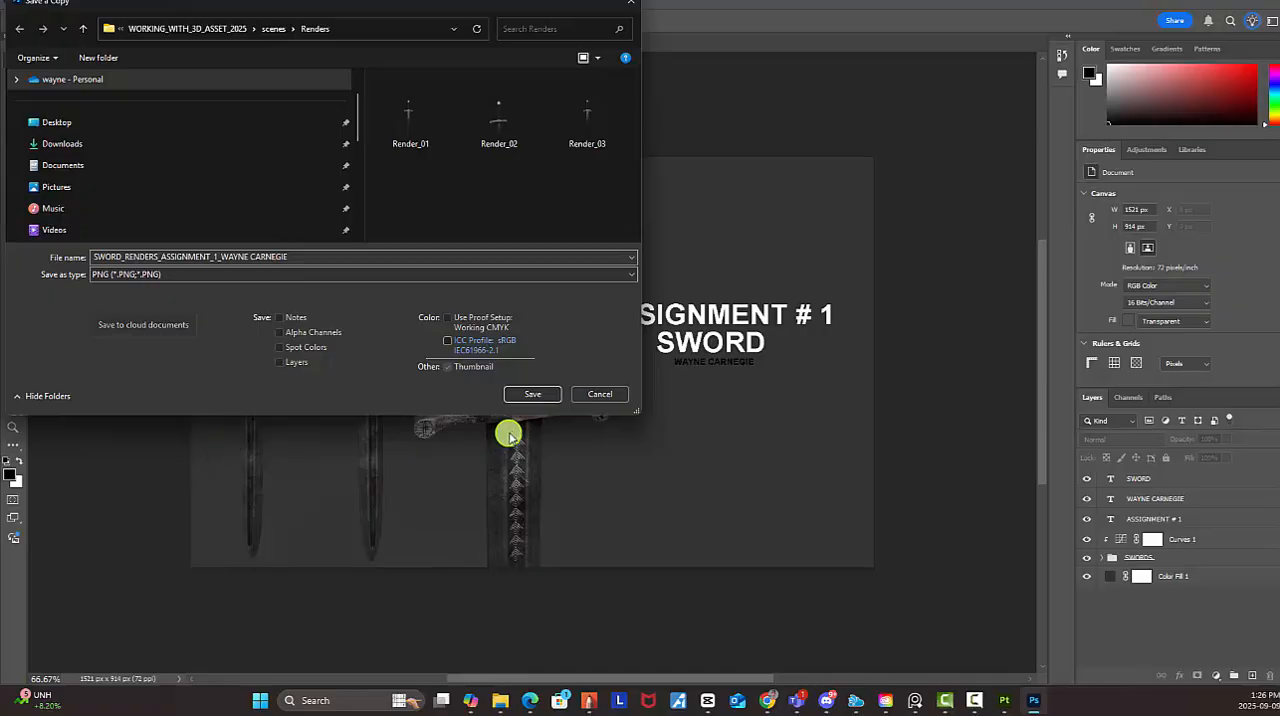
click(545, 394)
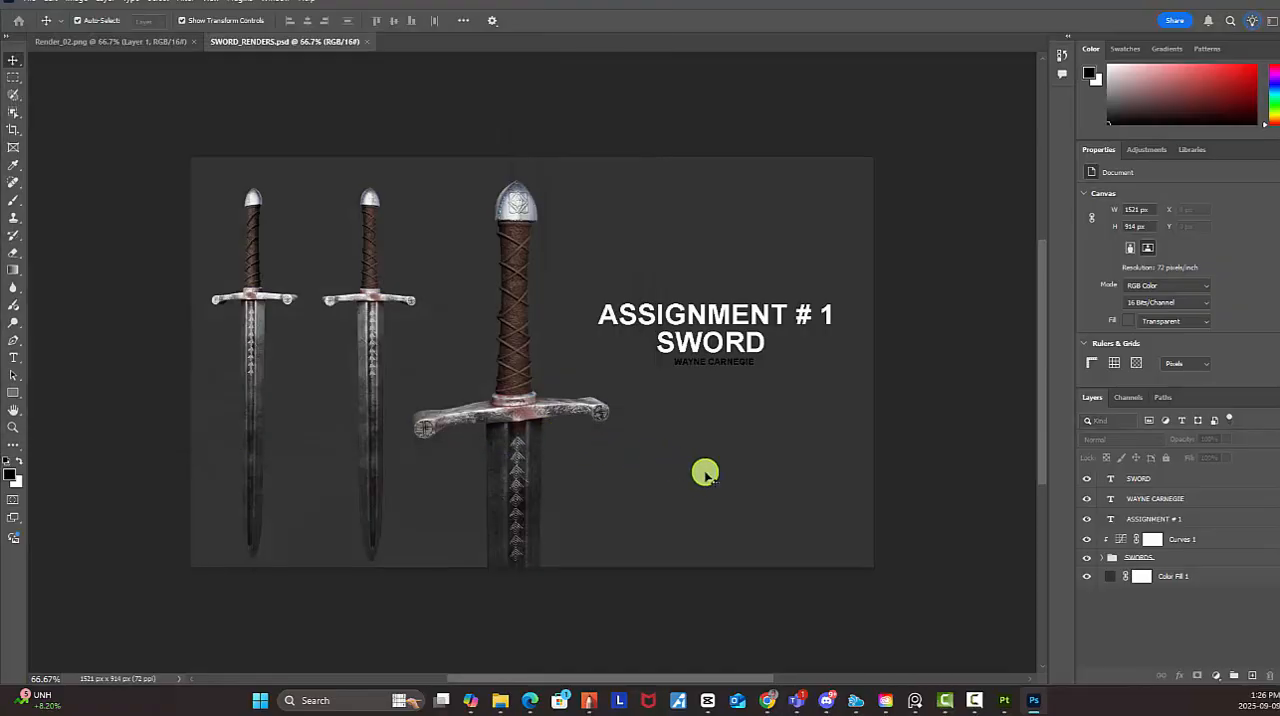
drag(1062, 415, 841, 176)
click(920, 209)
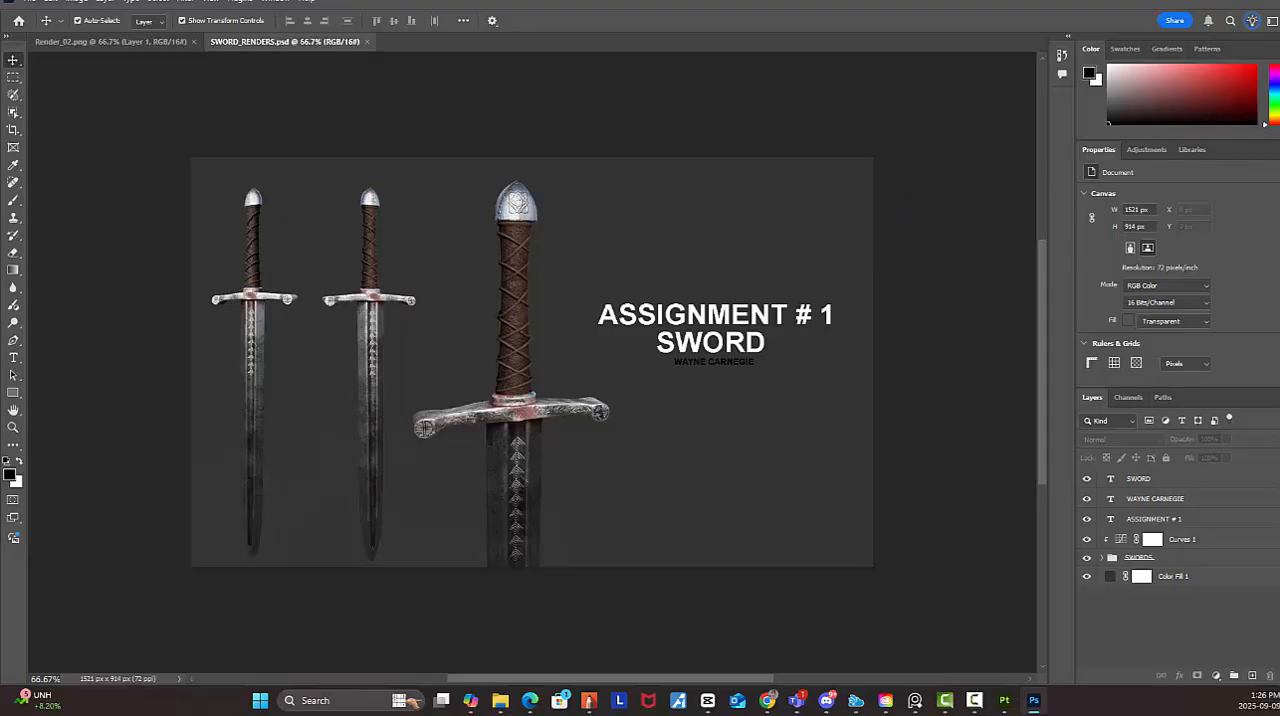
Switch to the Renders folder in File Explorer, widen the Name column to show full file names, and select the assignment PNG
click(502, 701)
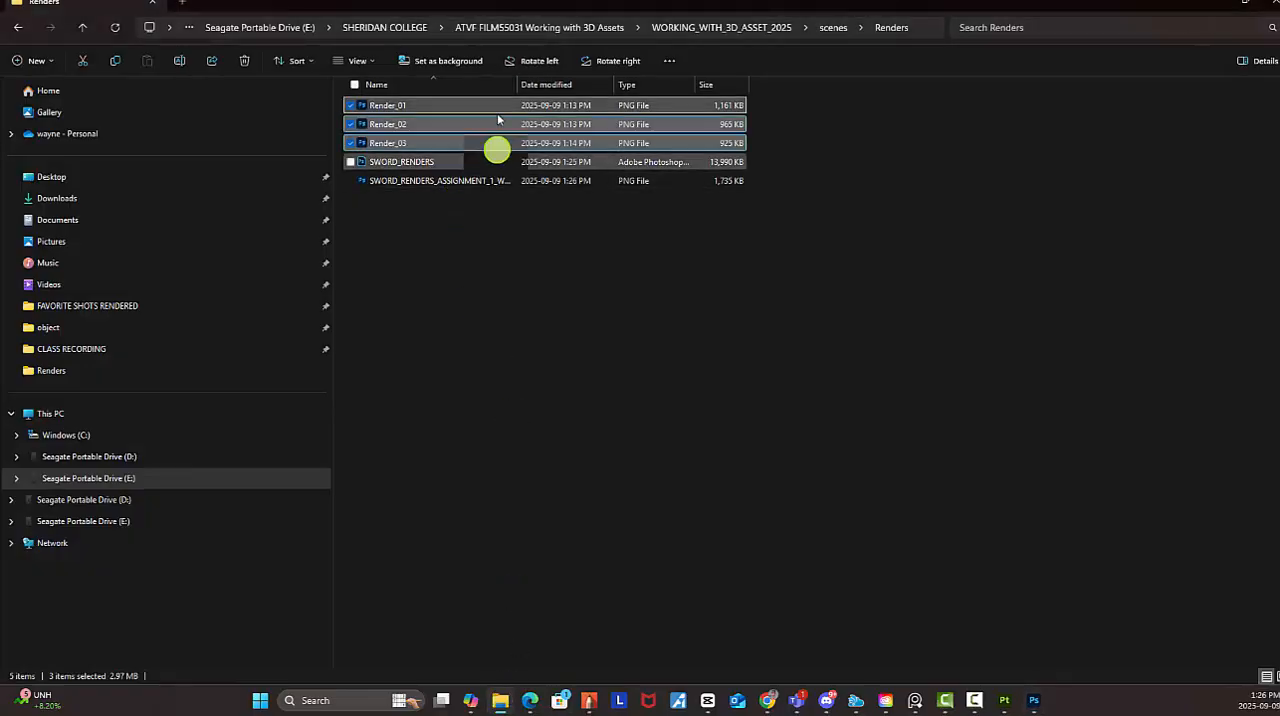
drag(522, 87, 652, 88)
click(497, 181)
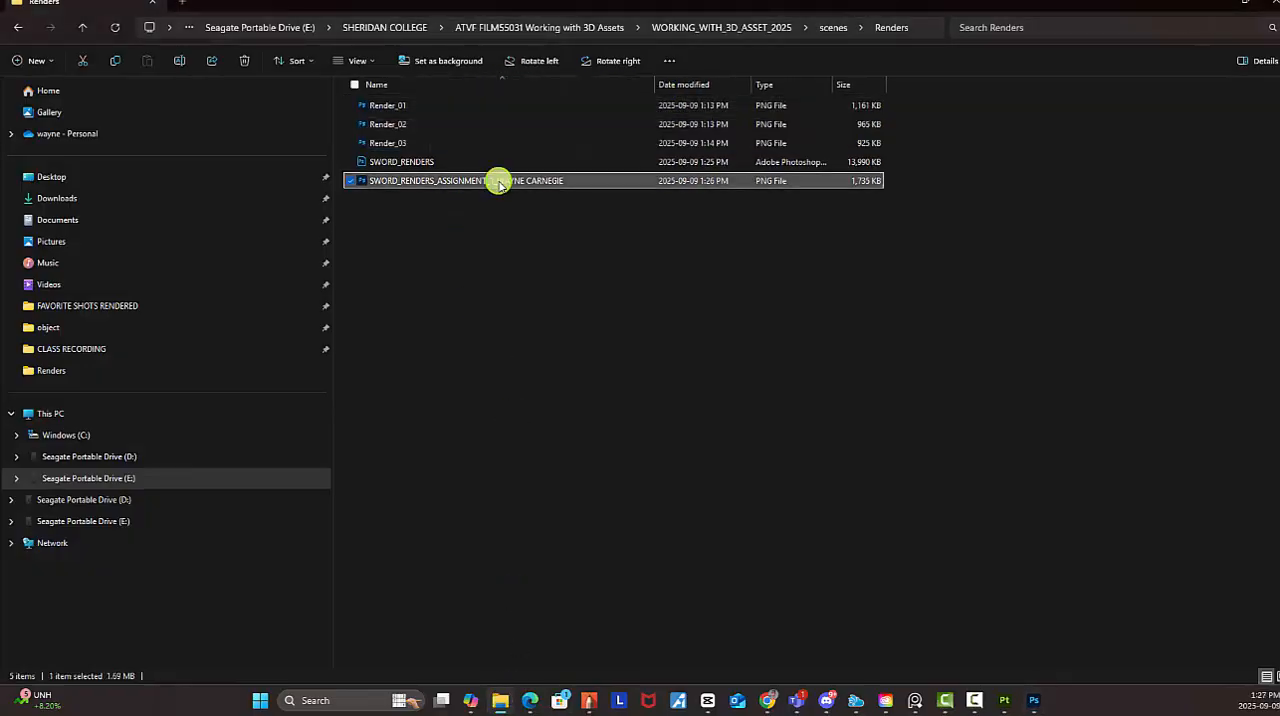
Open the exported assignment PNG in the Photos app to view the final image
right_click(487, 183)
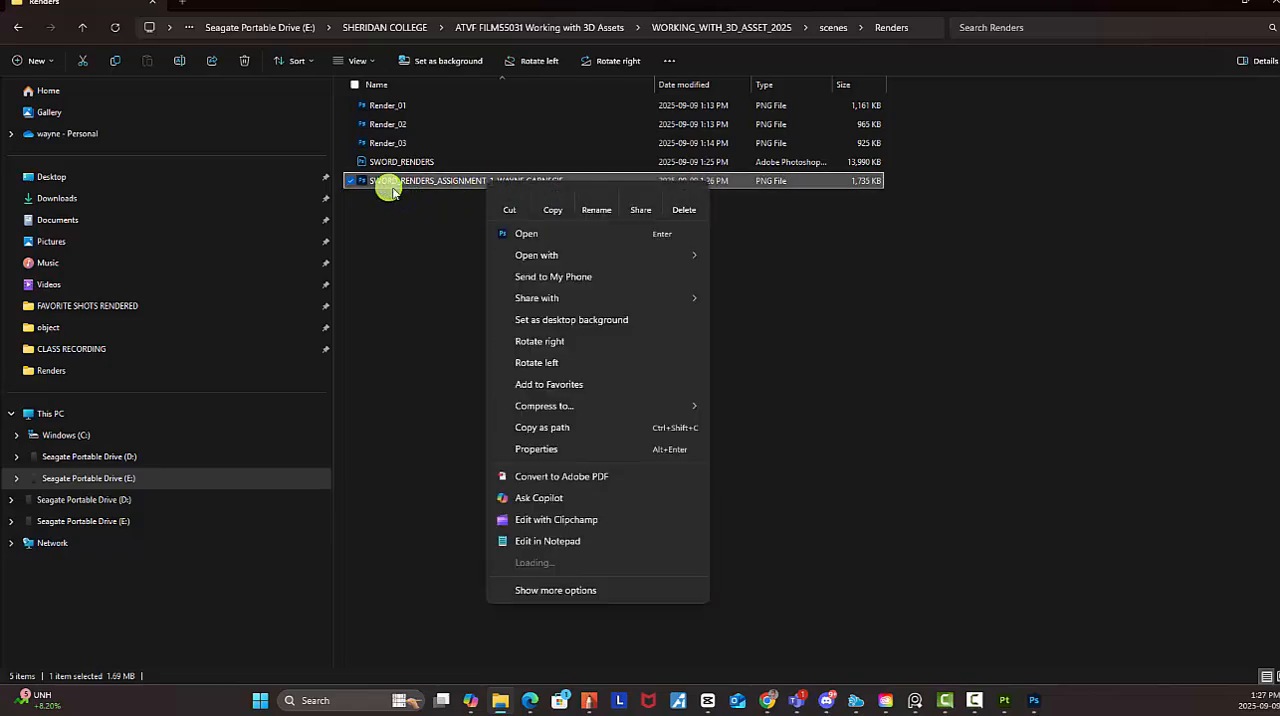
click(448, 236)
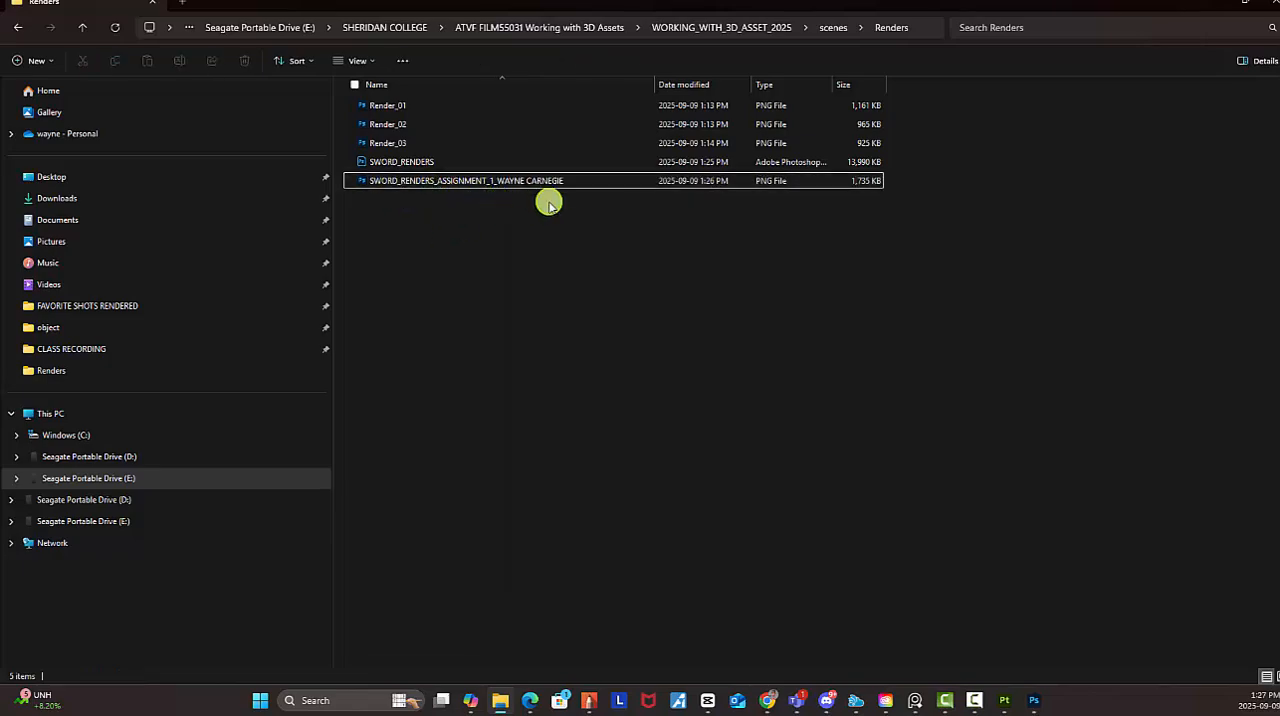
click(521, 188)
right_click(521, 186)
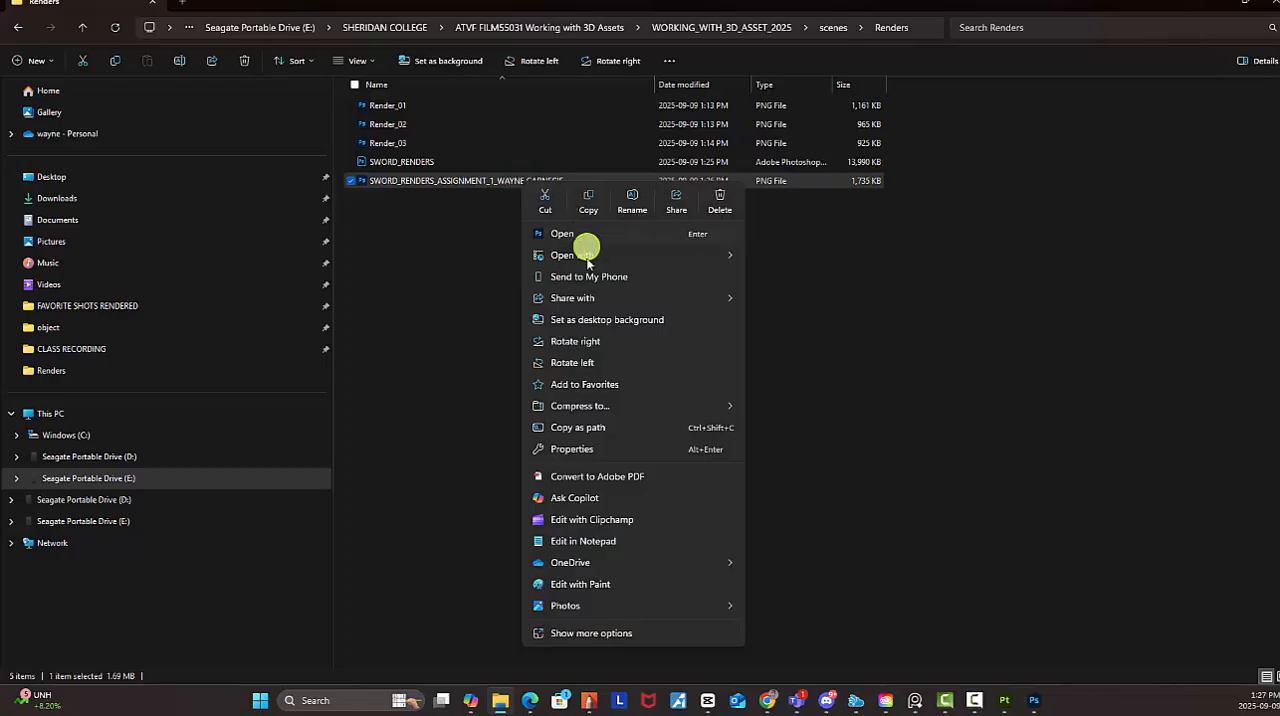
mouse_move(586, 258)
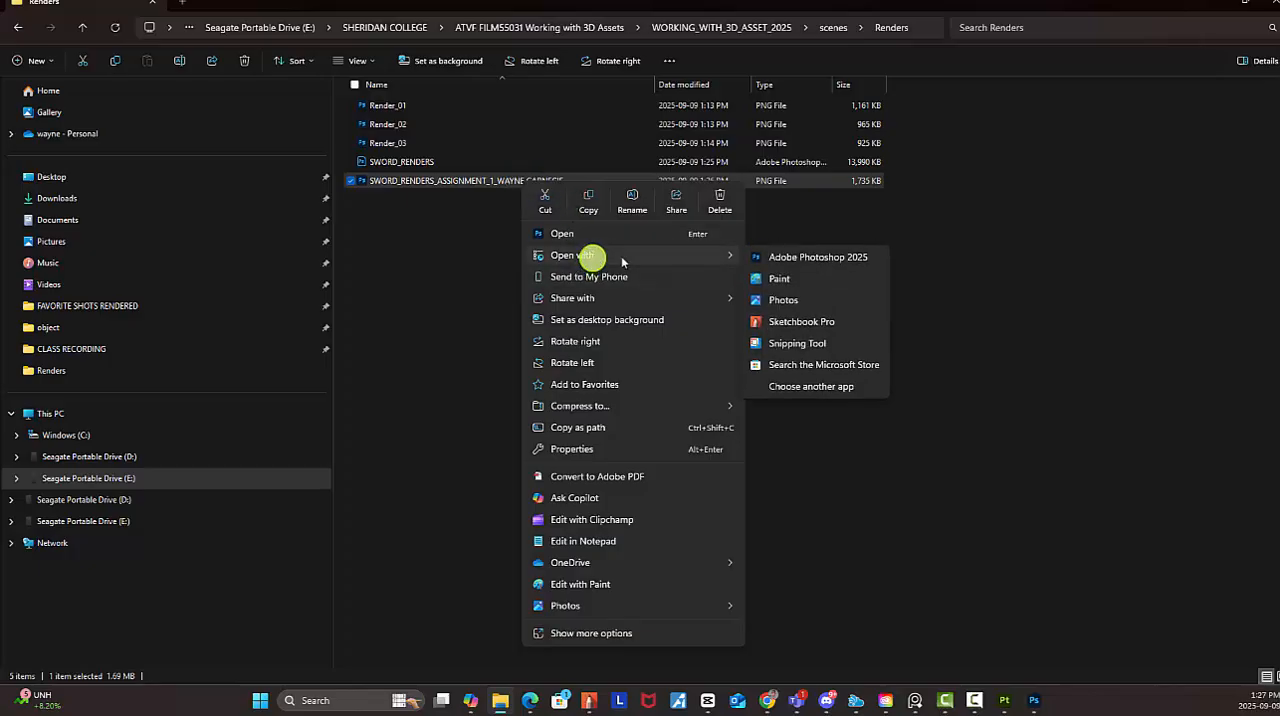
click(801, 302)
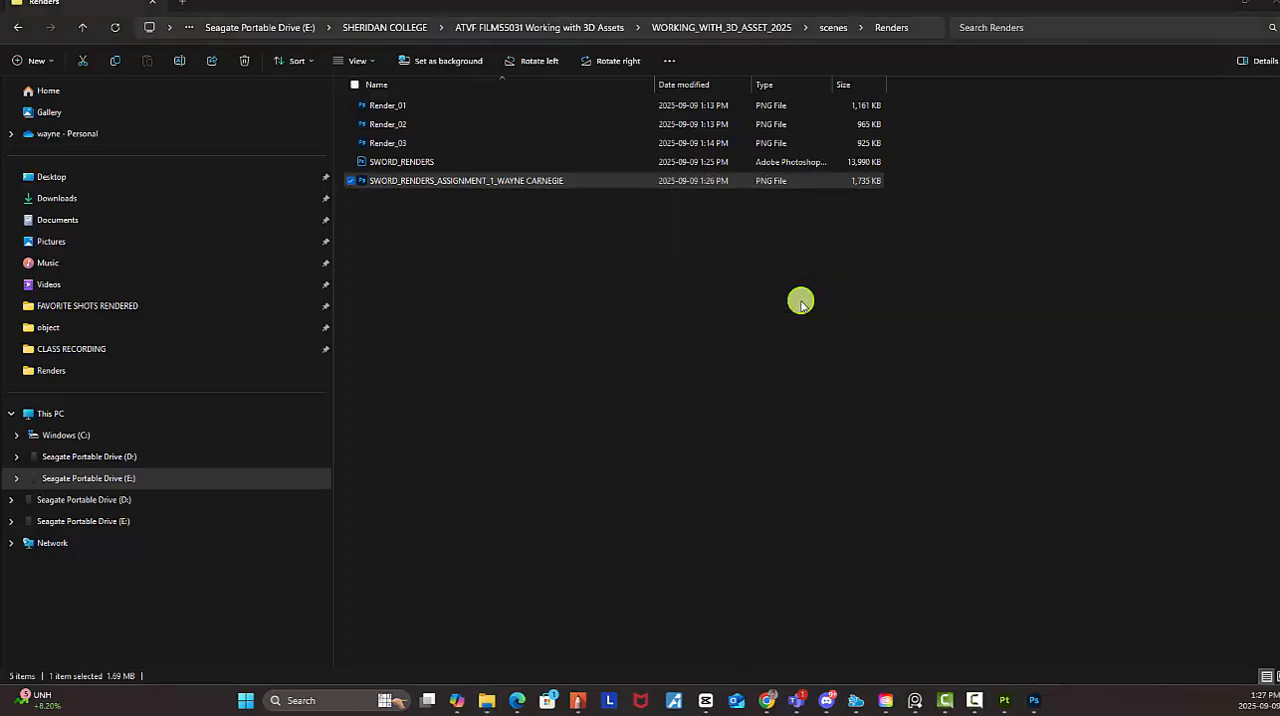